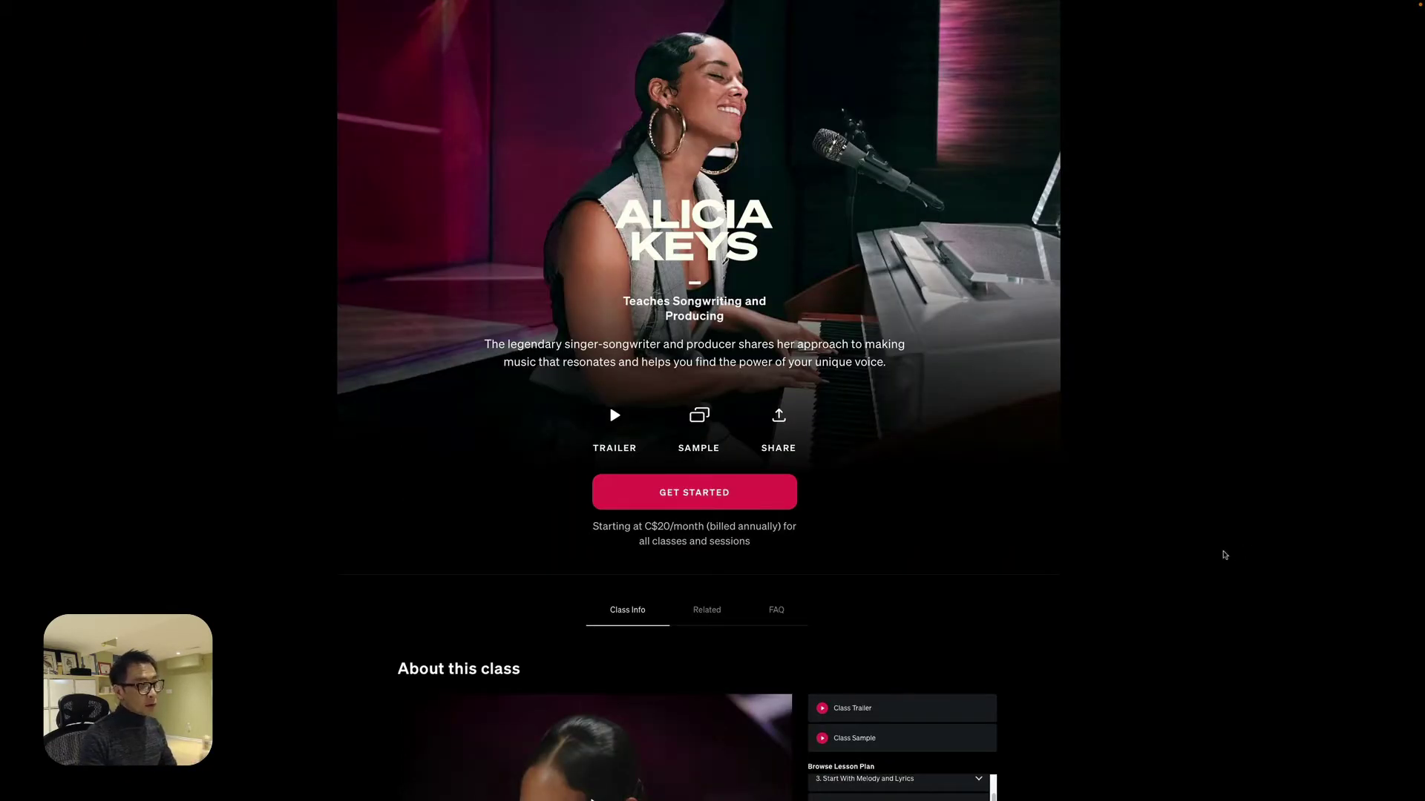
scroll(1148, 477, "down", 4)
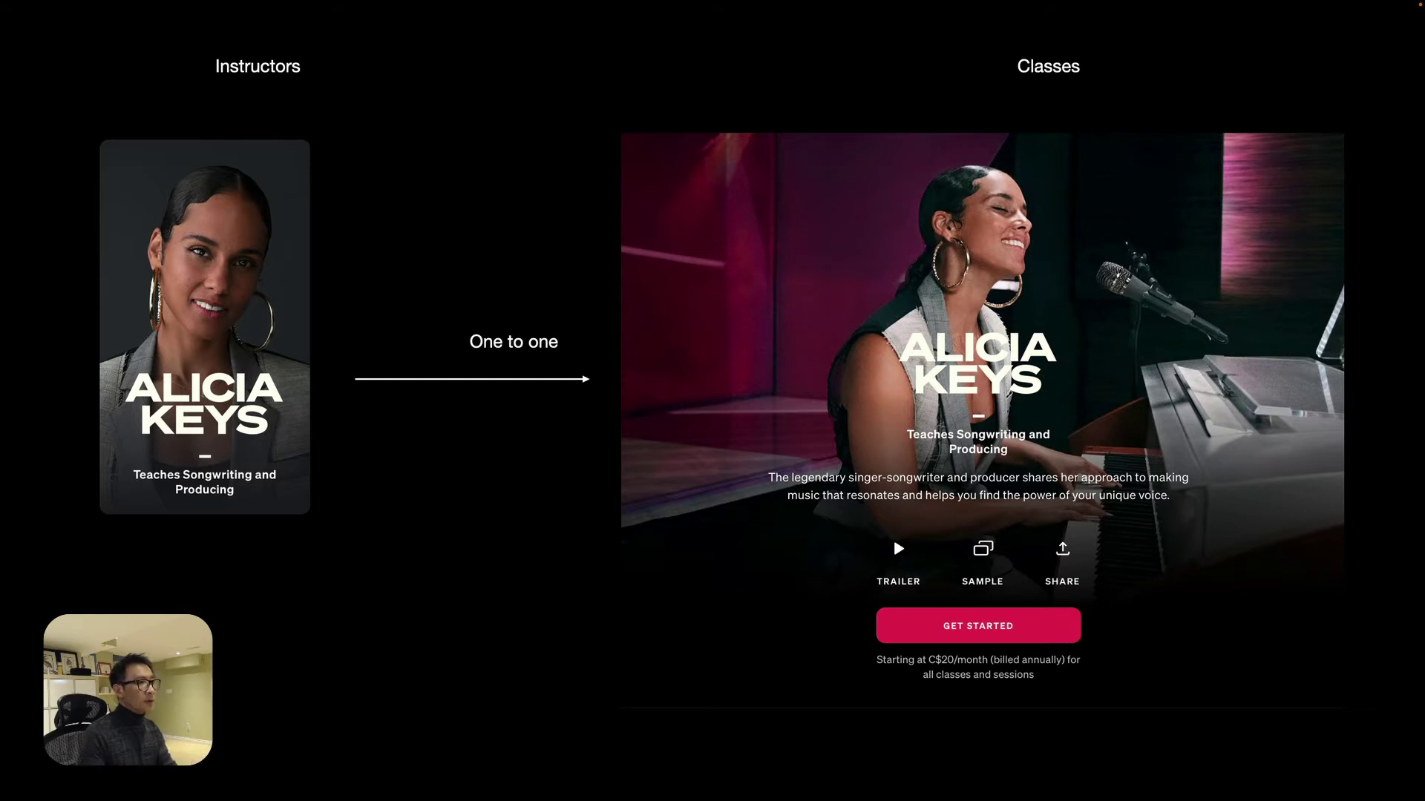
key("Right")
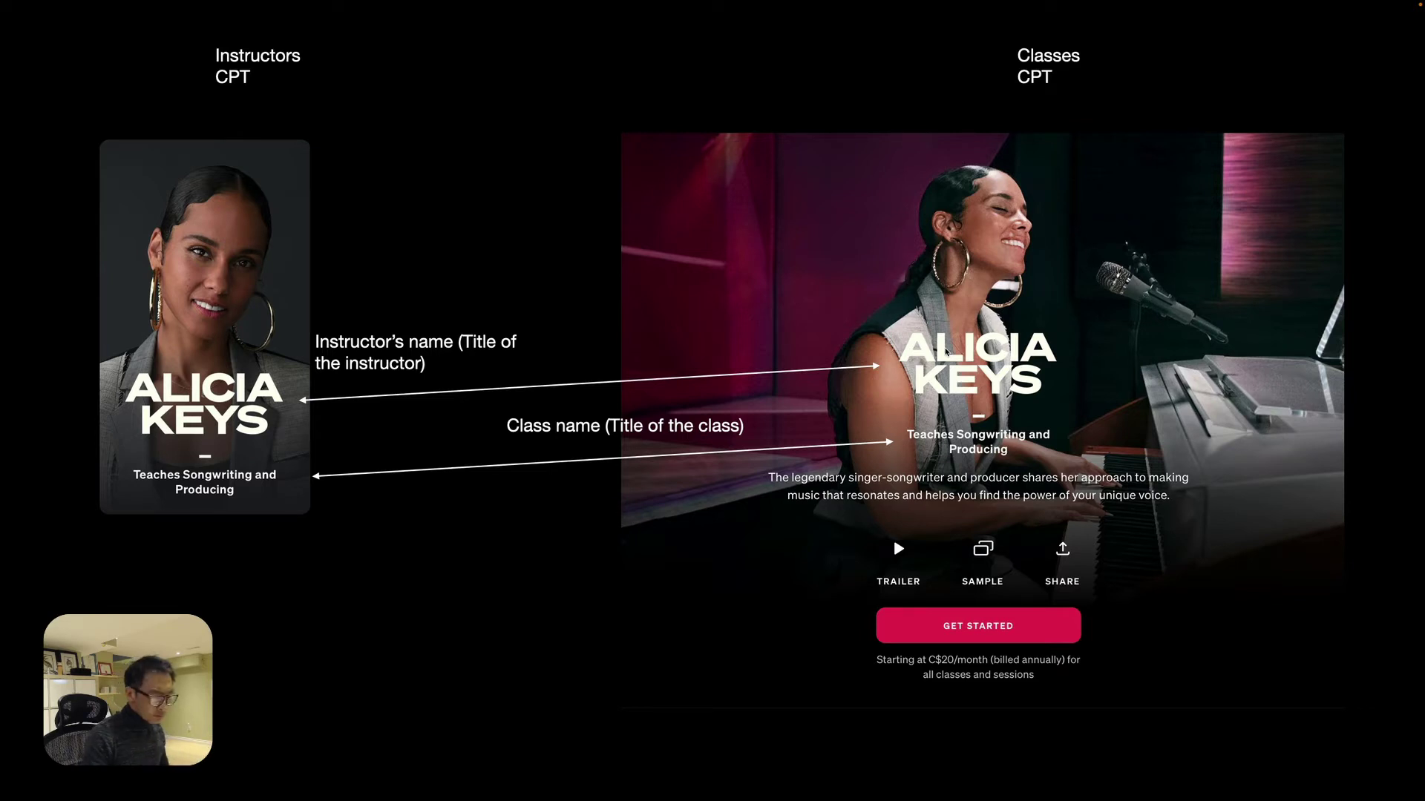
key("Right")
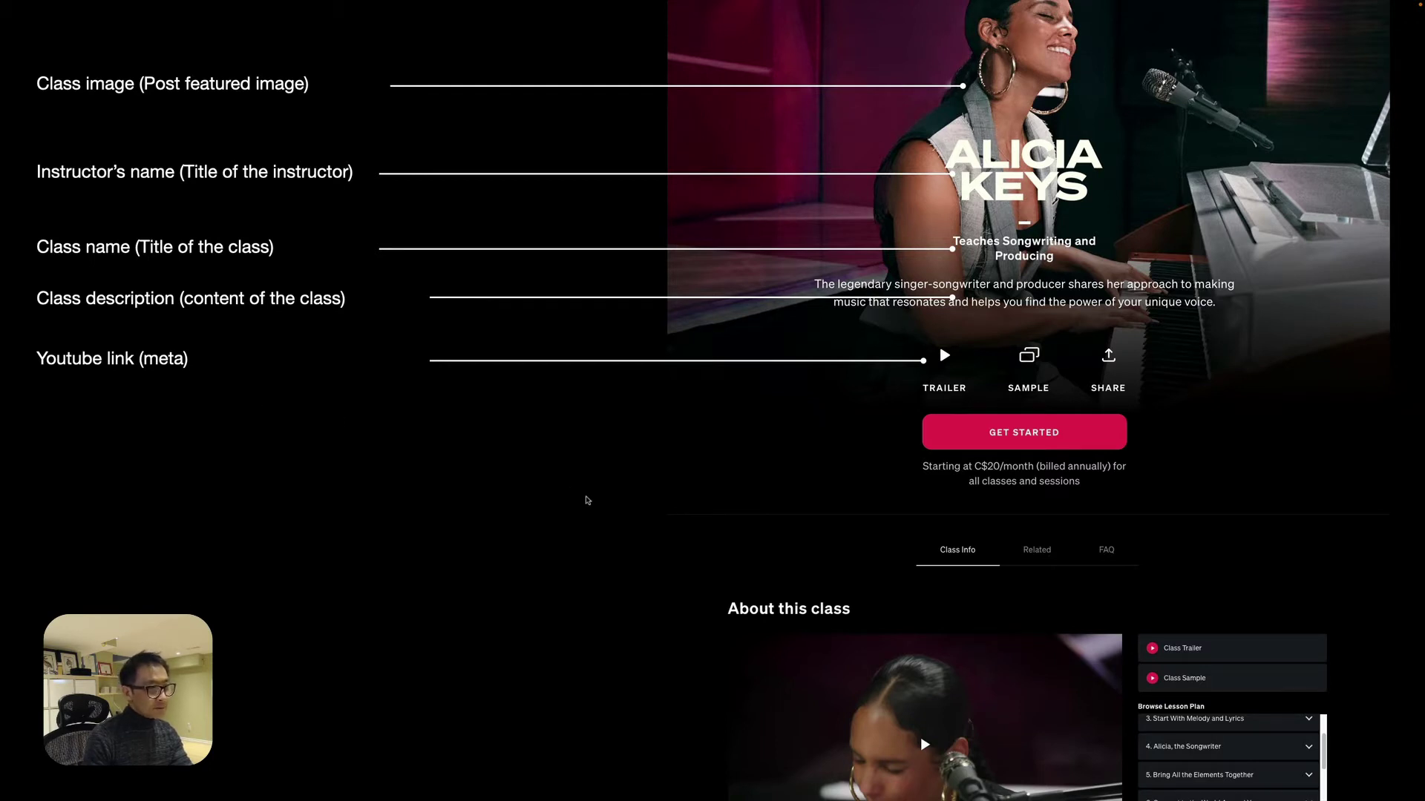
left_click(587, 499)
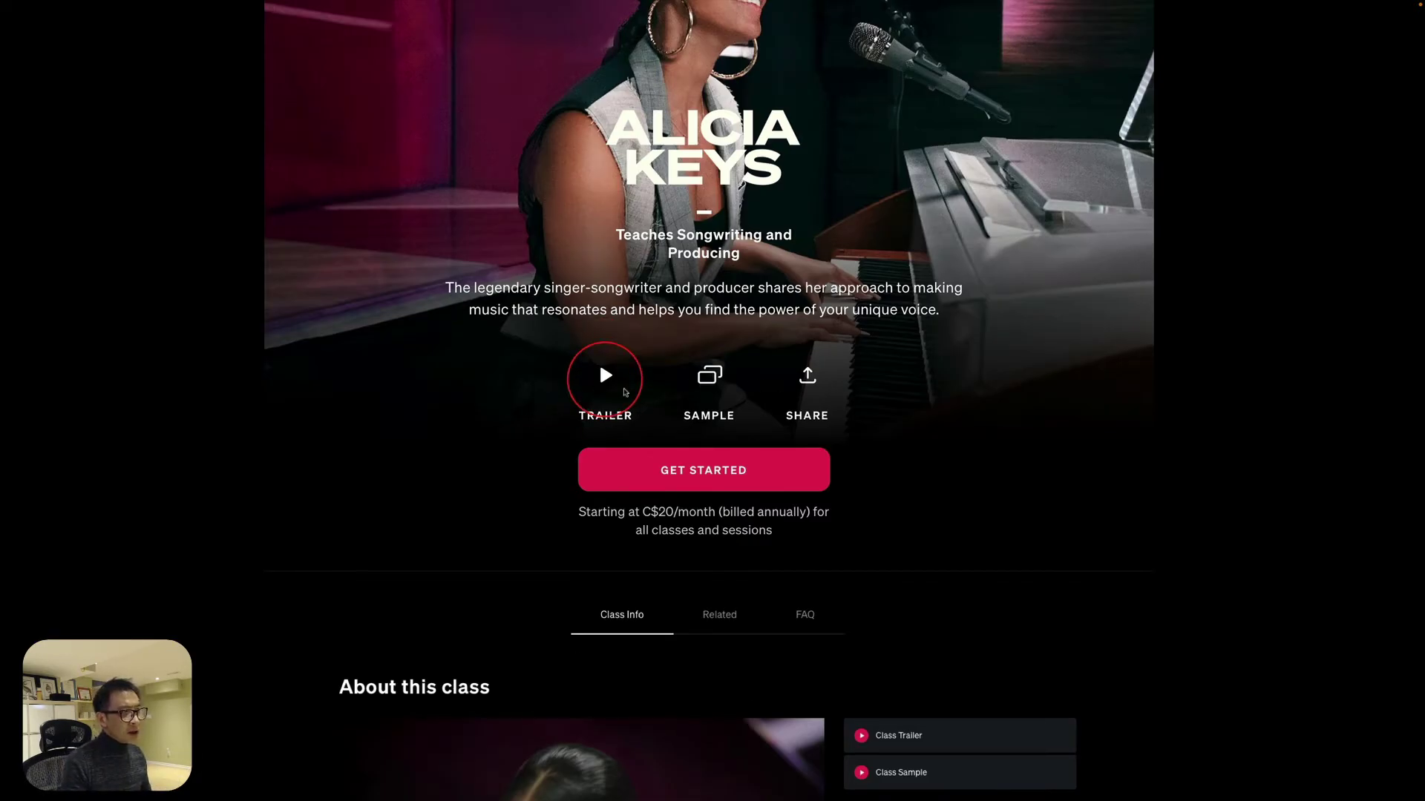
left_click(598, 383)
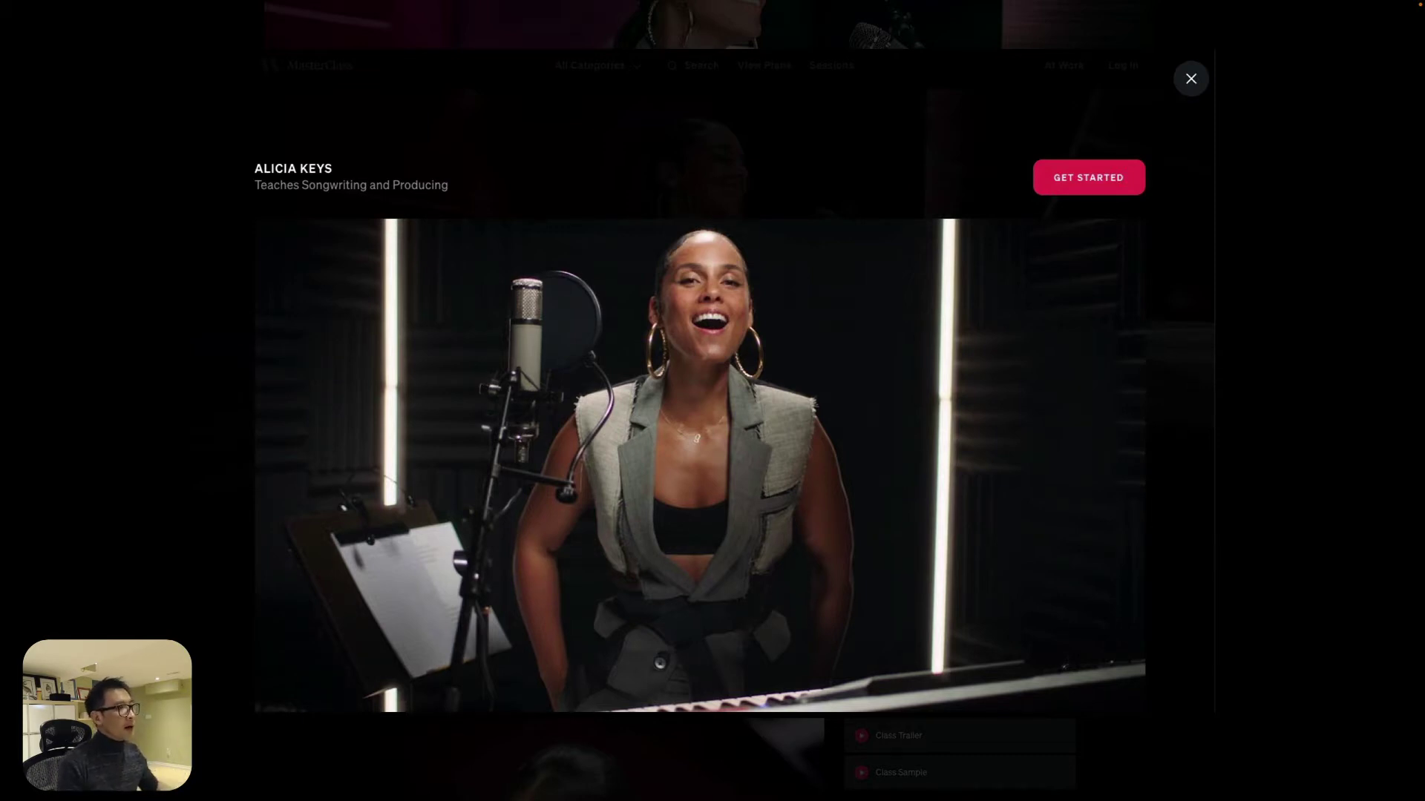
key("Escape")
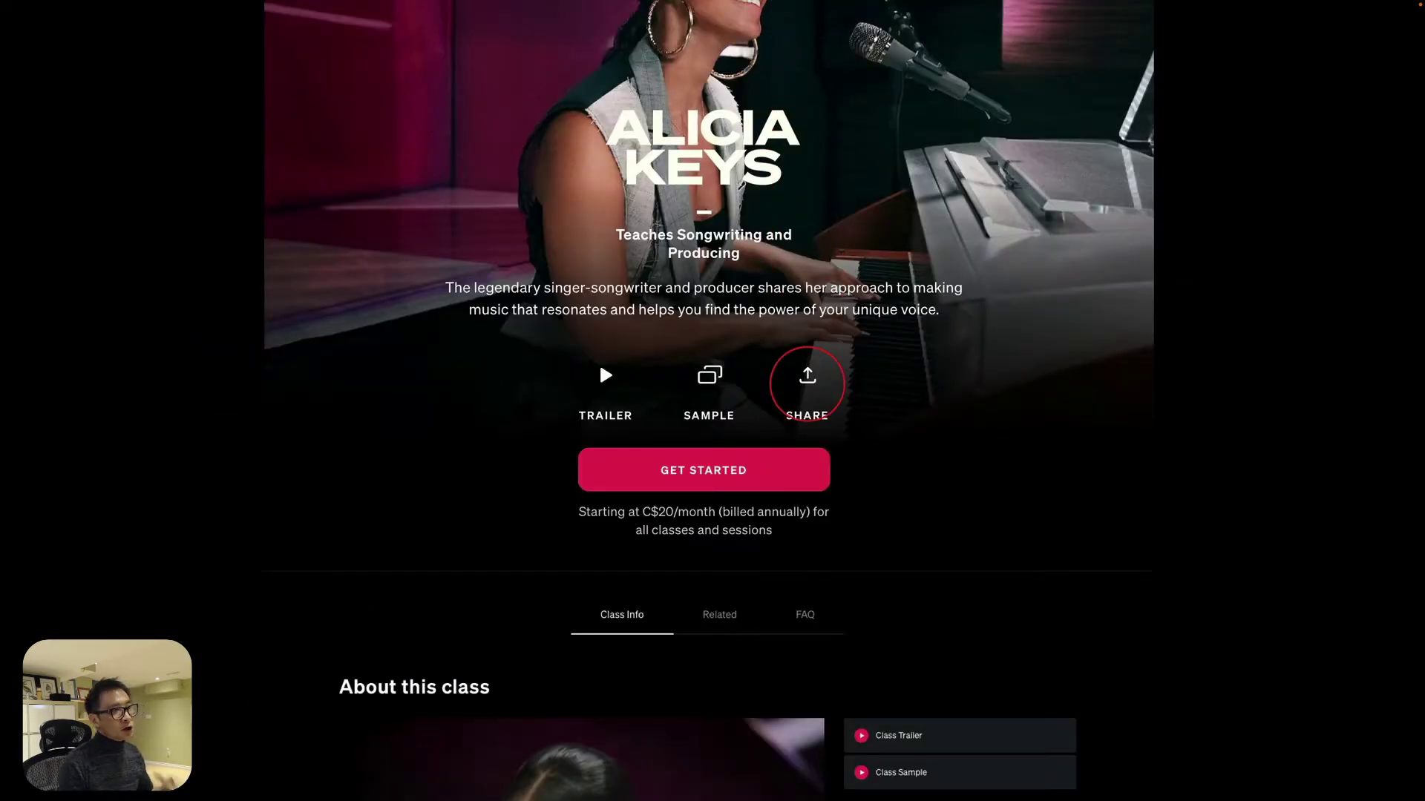
left_click(808, 383)
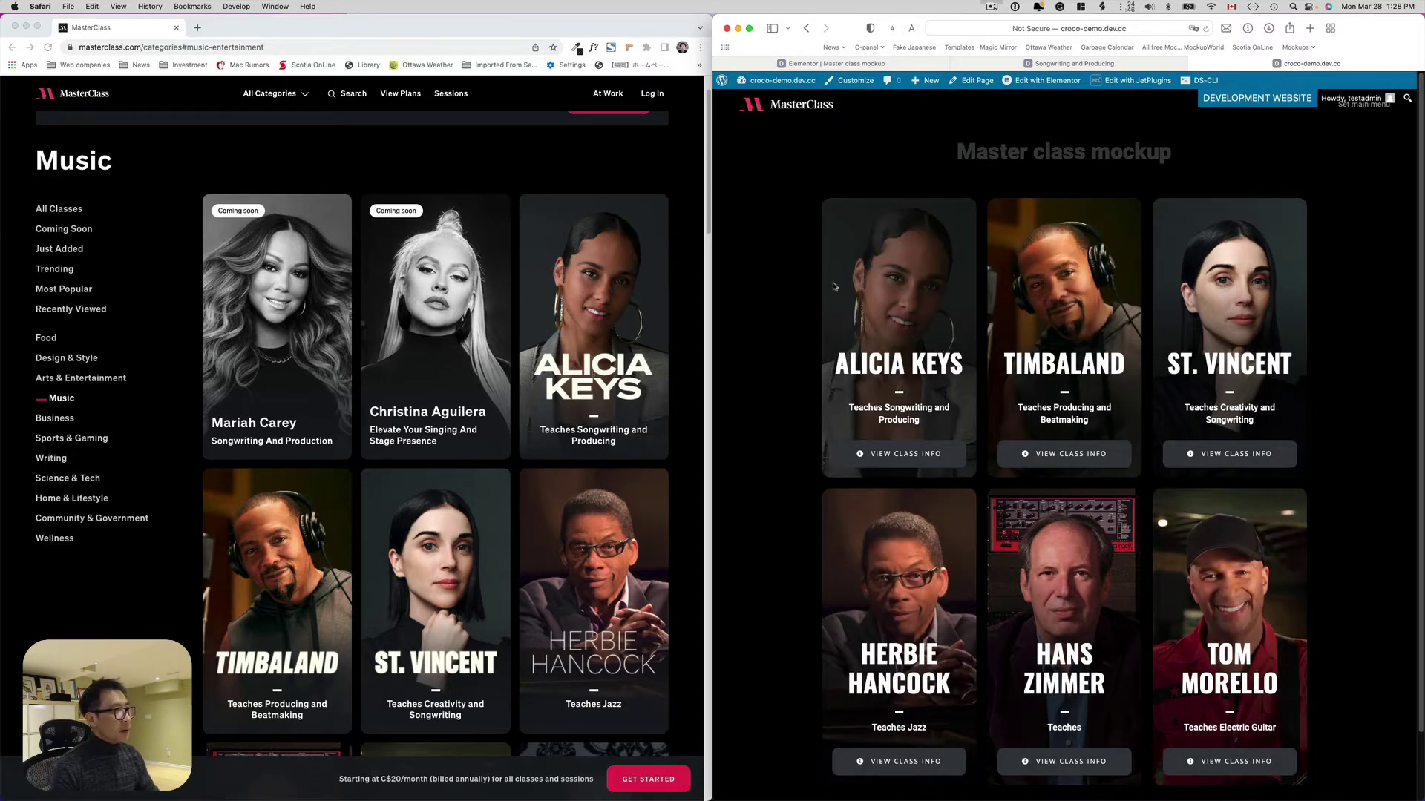
Examine the hover effects of the instructor cards on the MasterClass Music page and compare them with the Master class mockup page
left_click(375, 256)
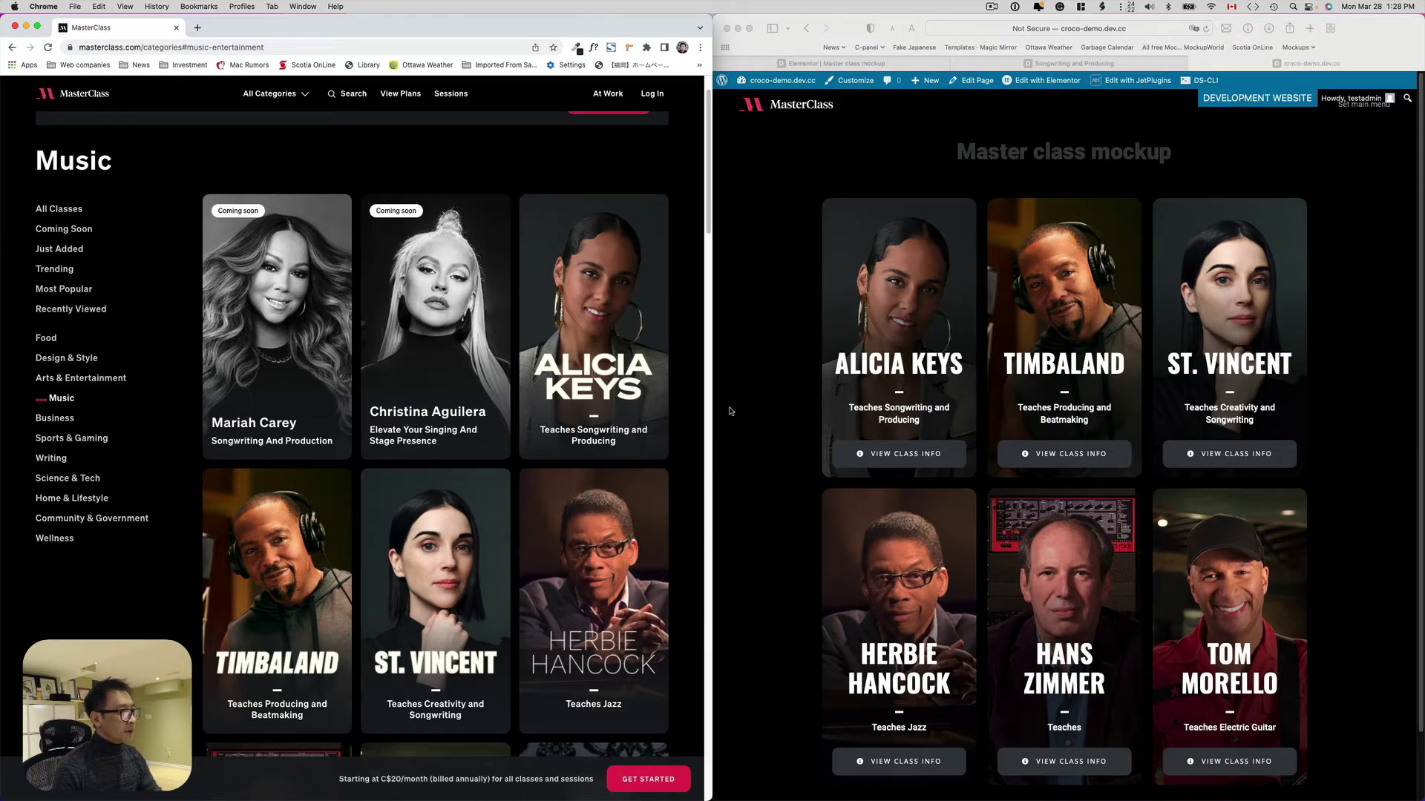
mouse_move(591, 356)
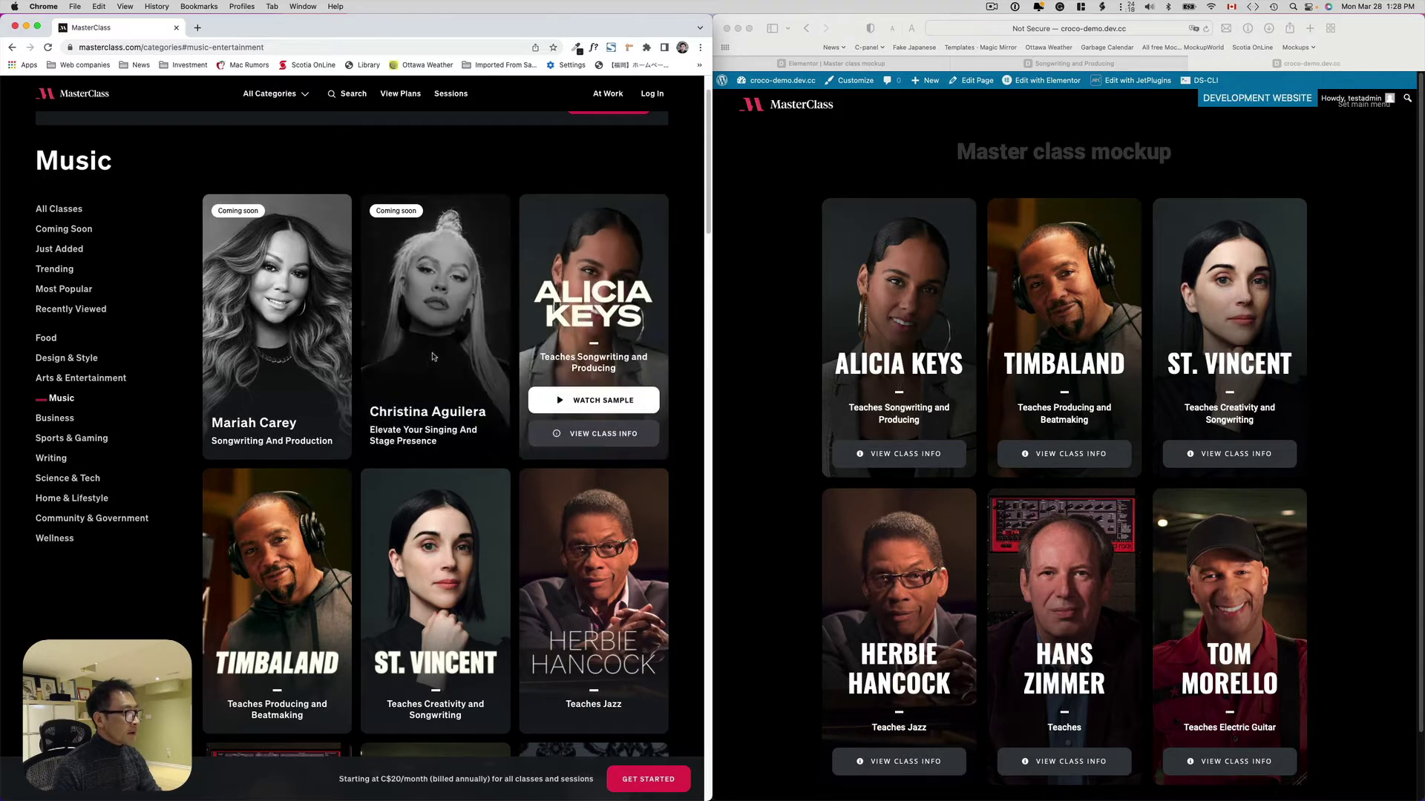
mouse_move(323, 616)
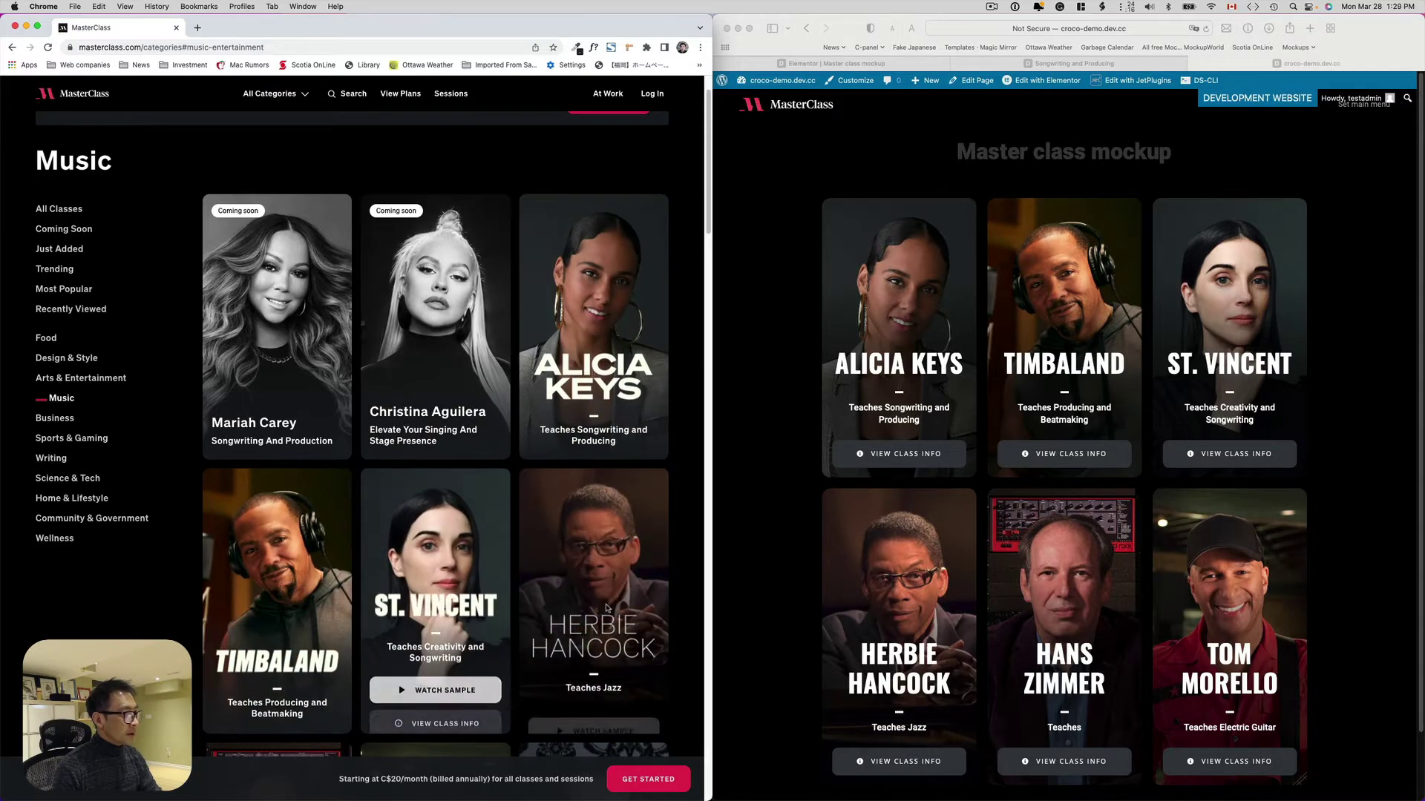
mouse_move(531, 564)
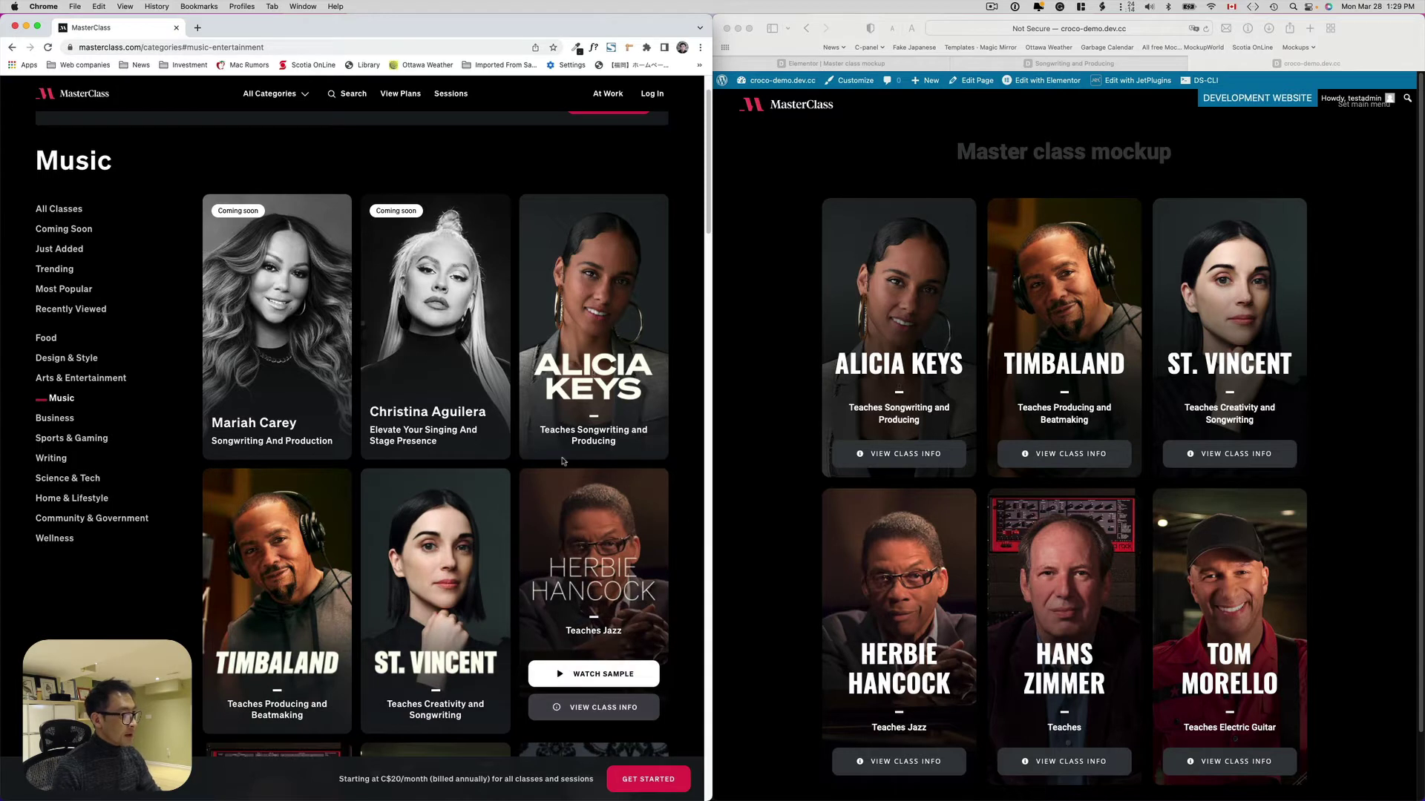
mouse_move(616, 325)
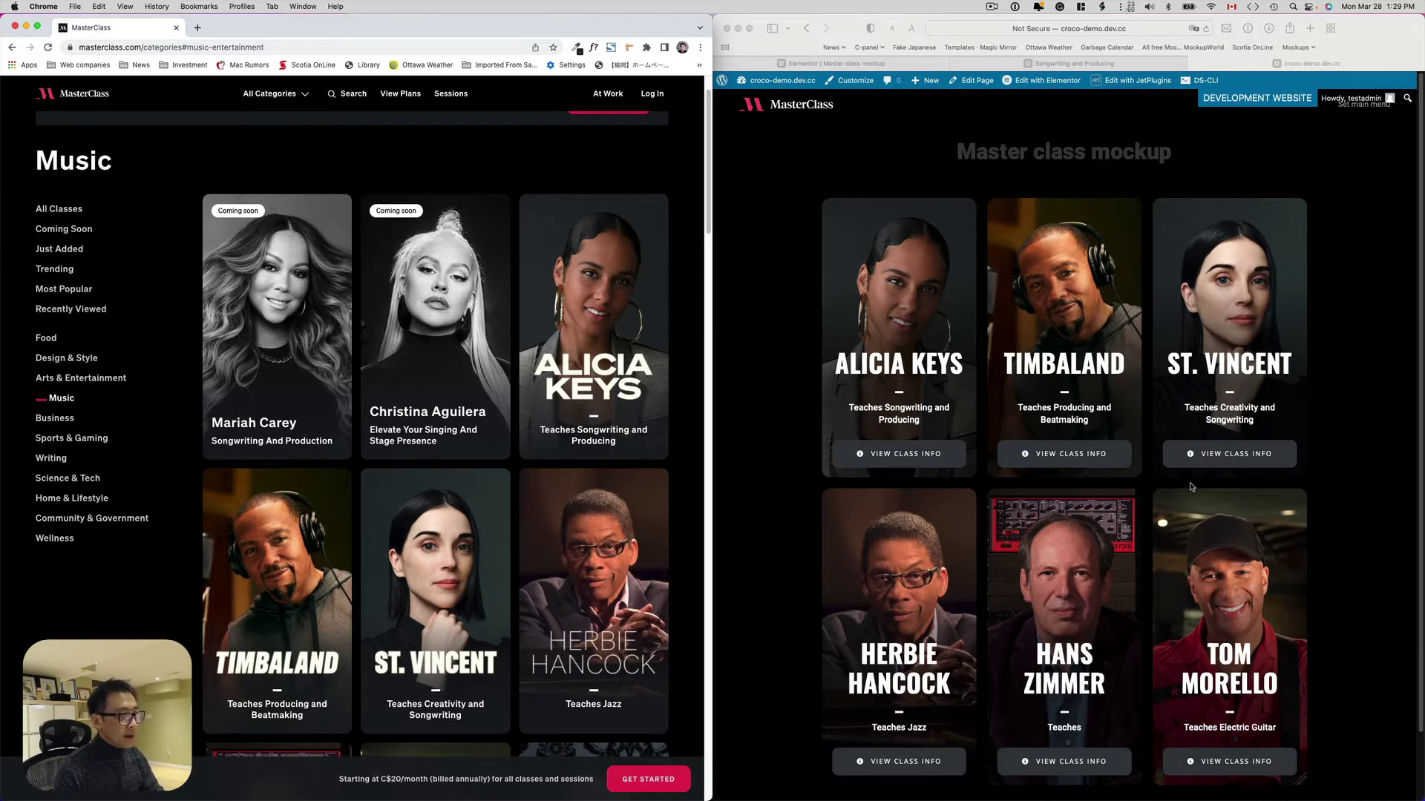
scroll(1194, 486, "down", 2)
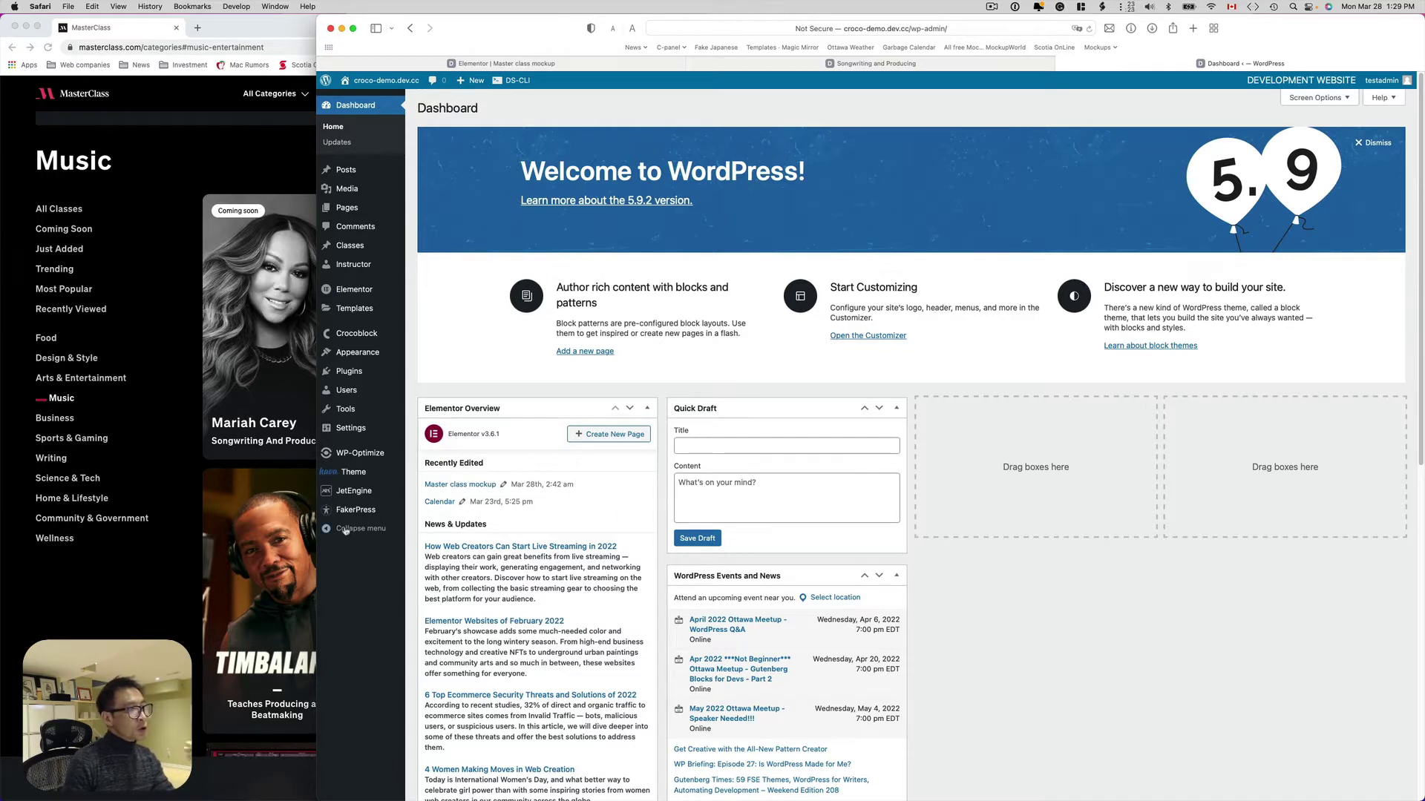
Open the Instructor custom post type in JetEngine for editing
mouse_move(351, 521)
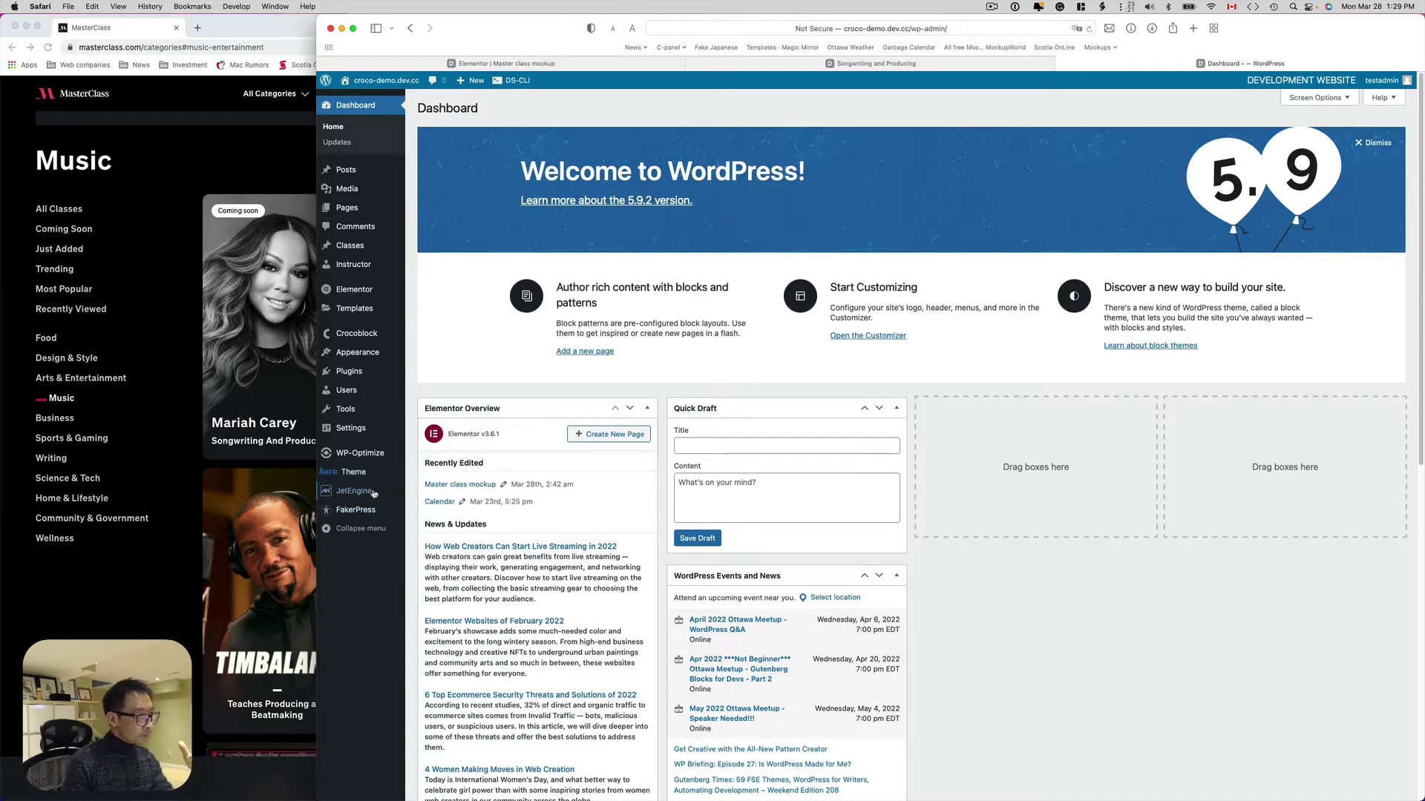
mouse_move(374, 493)
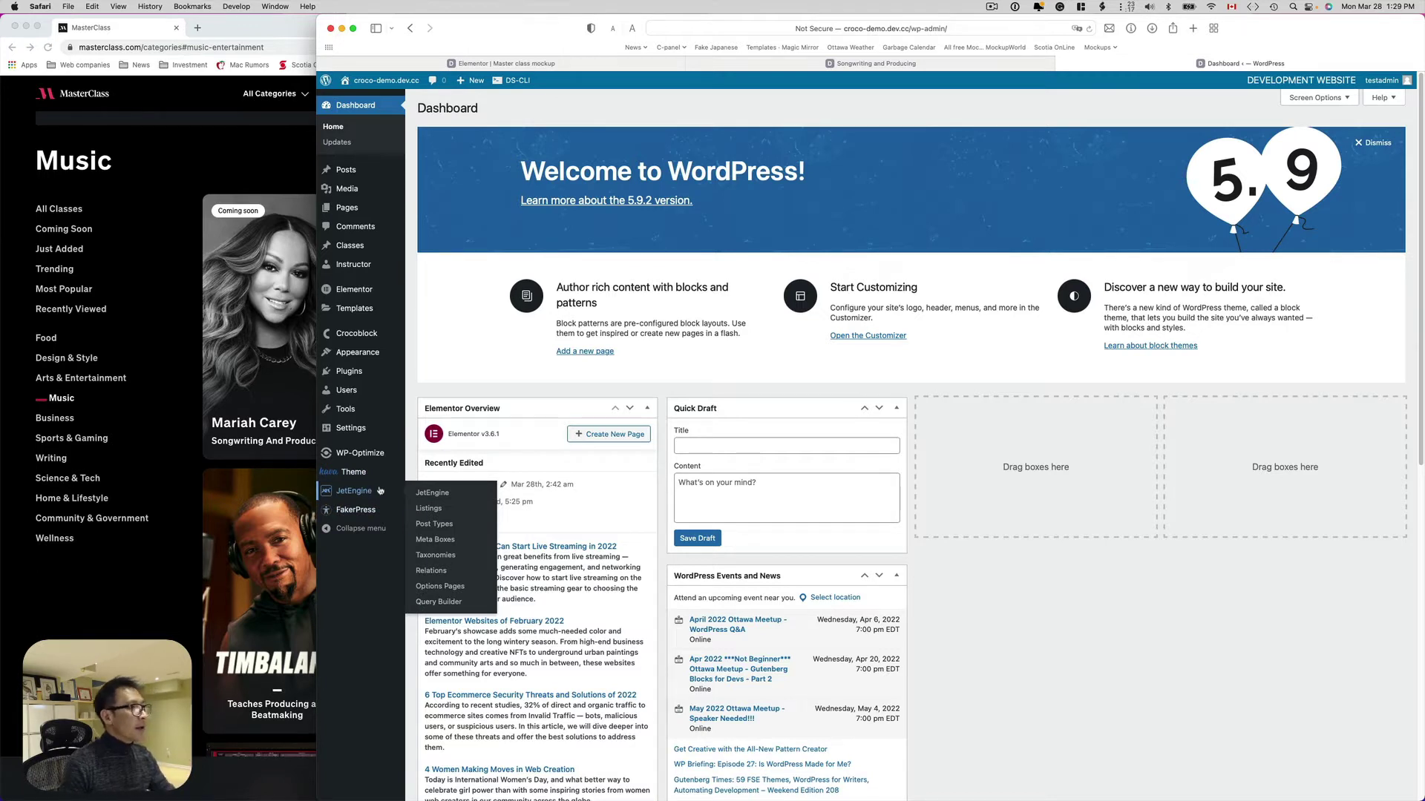
left_click(432, 525)
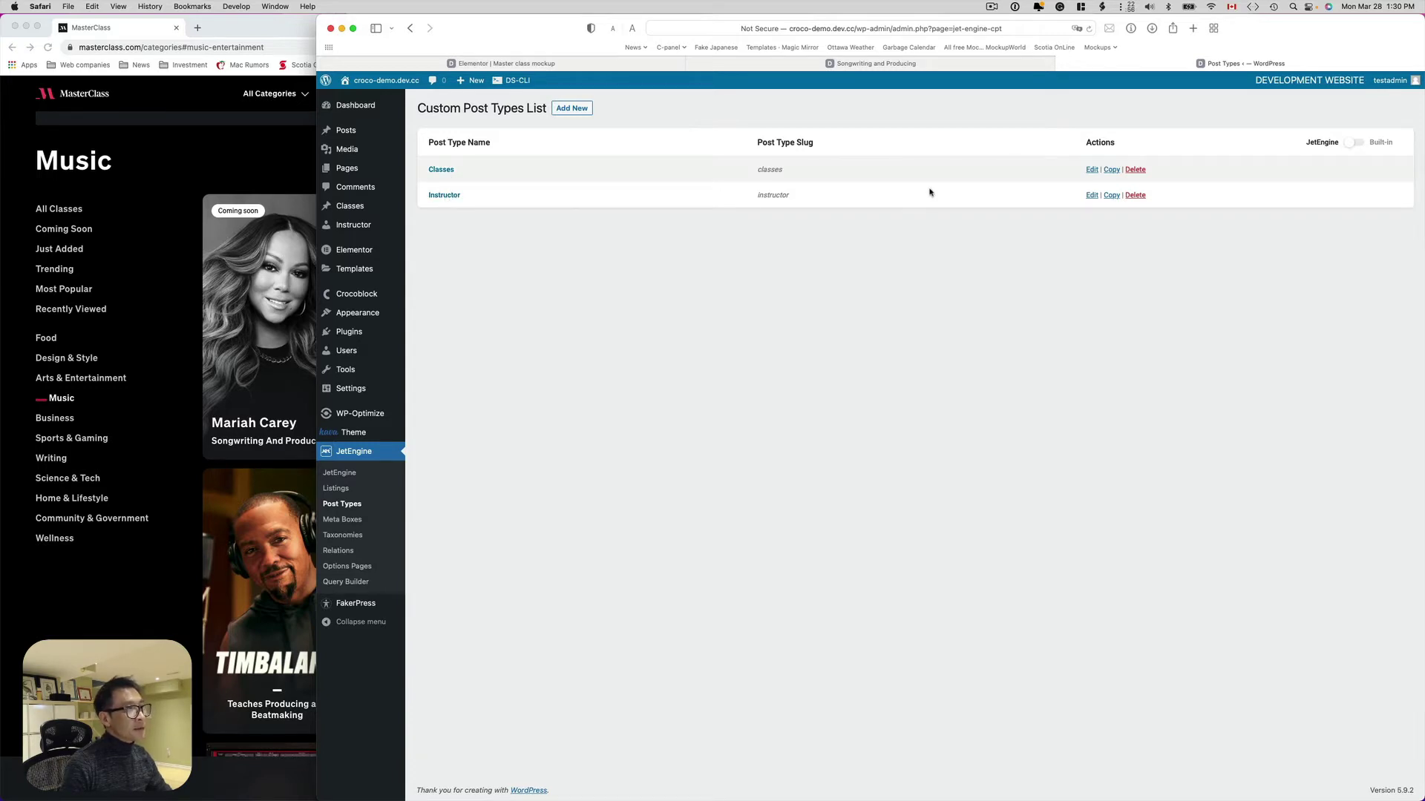
left_click(1090, 193)
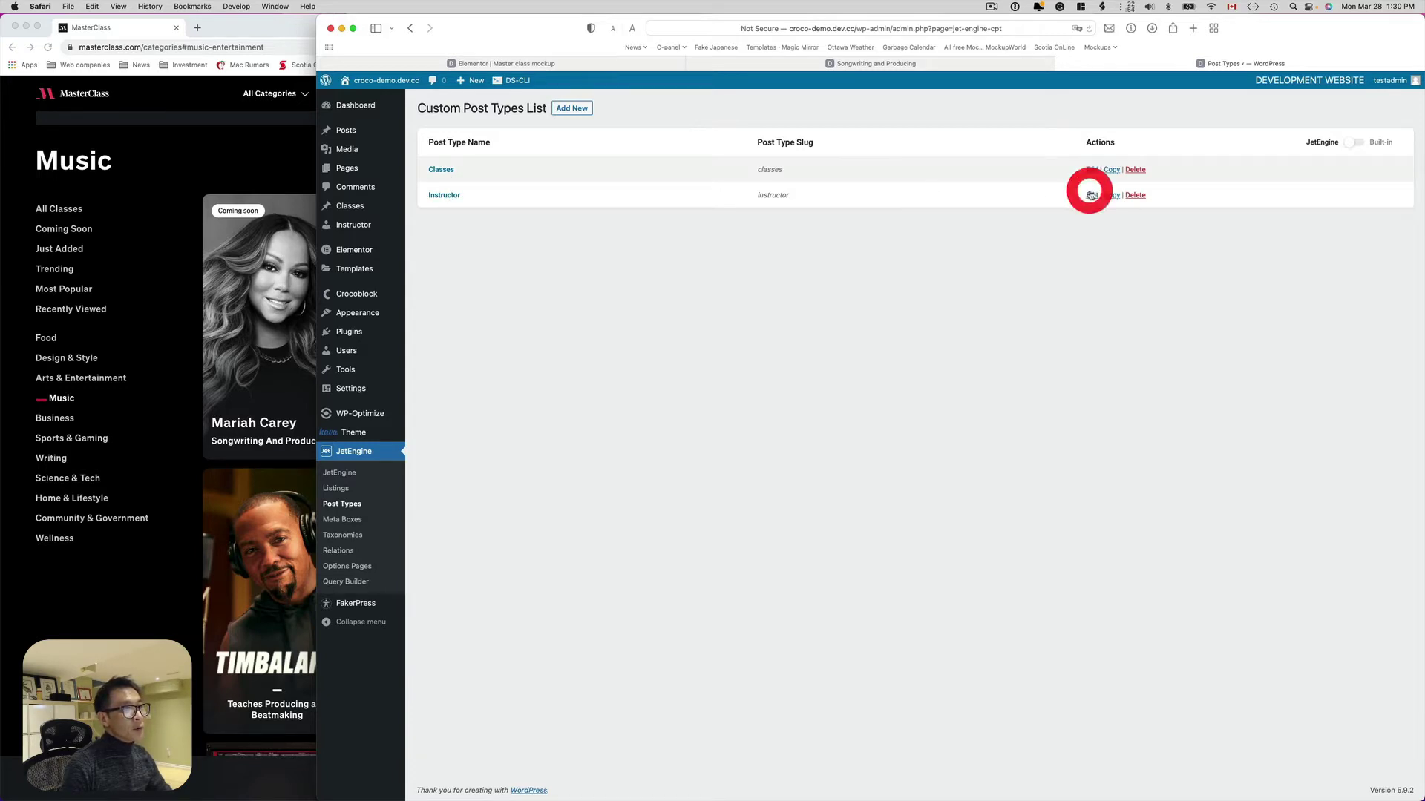
left_click(1086, 194)
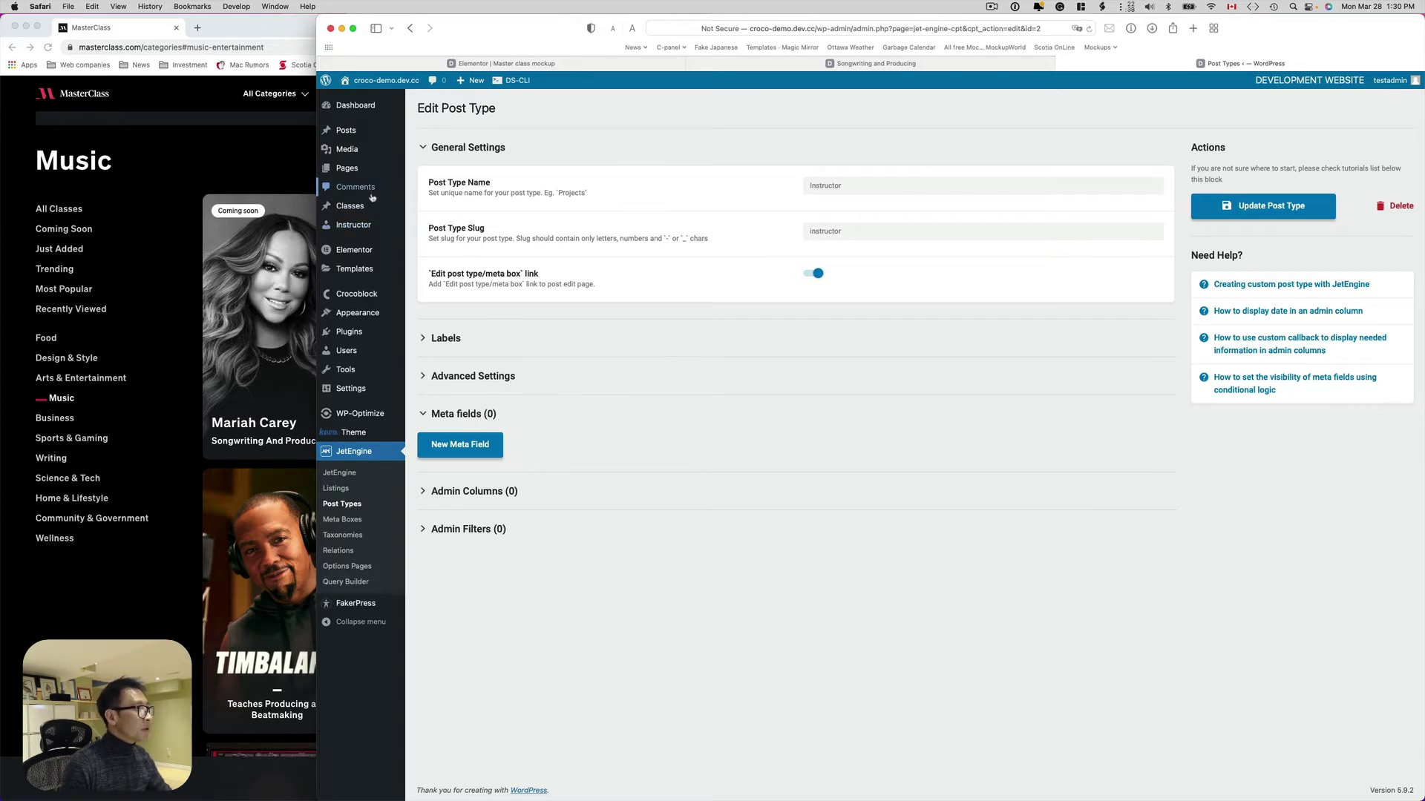
Open the Alicia Keys entry from the Instructor posts and inspect its title and description text
mouse_move(358, 232)
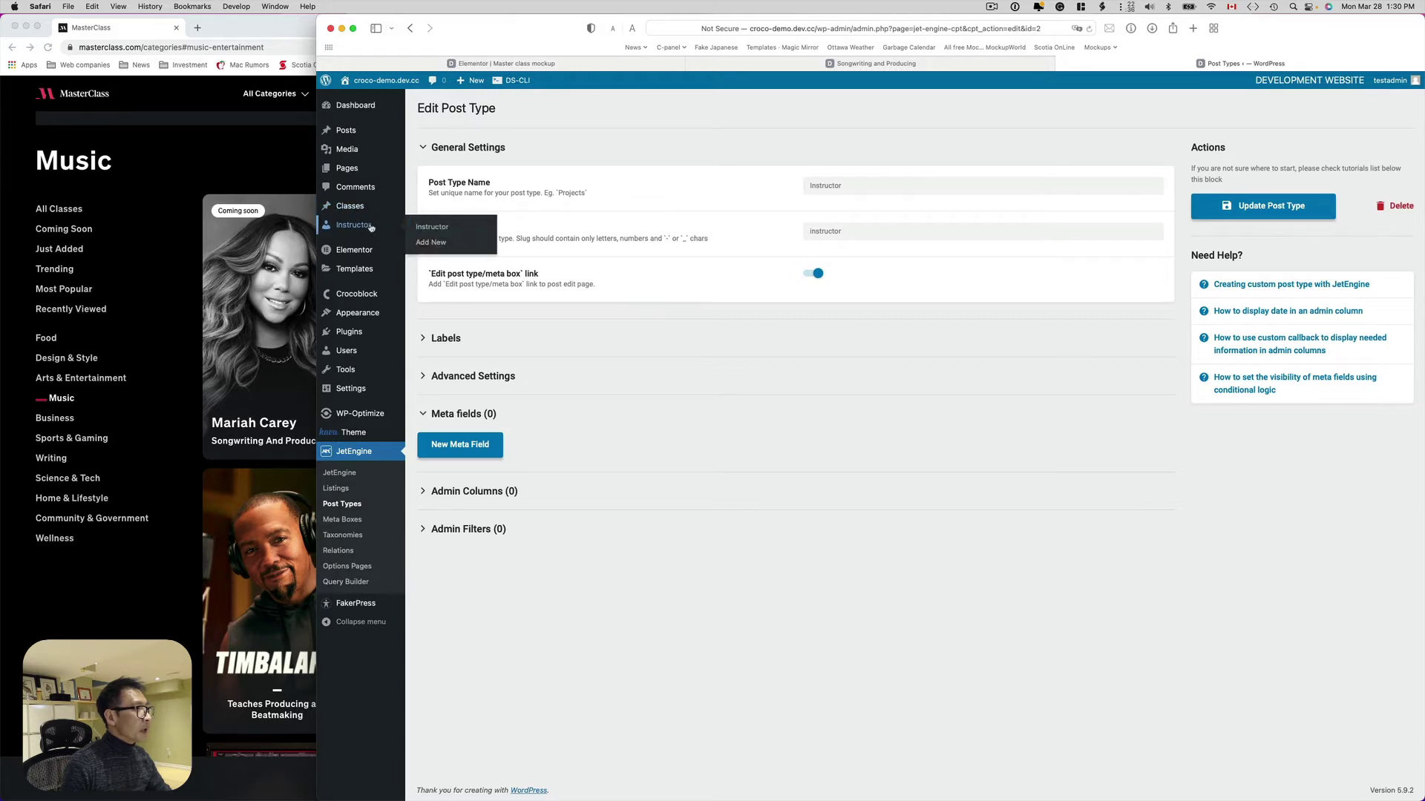
left_click(440, 228)
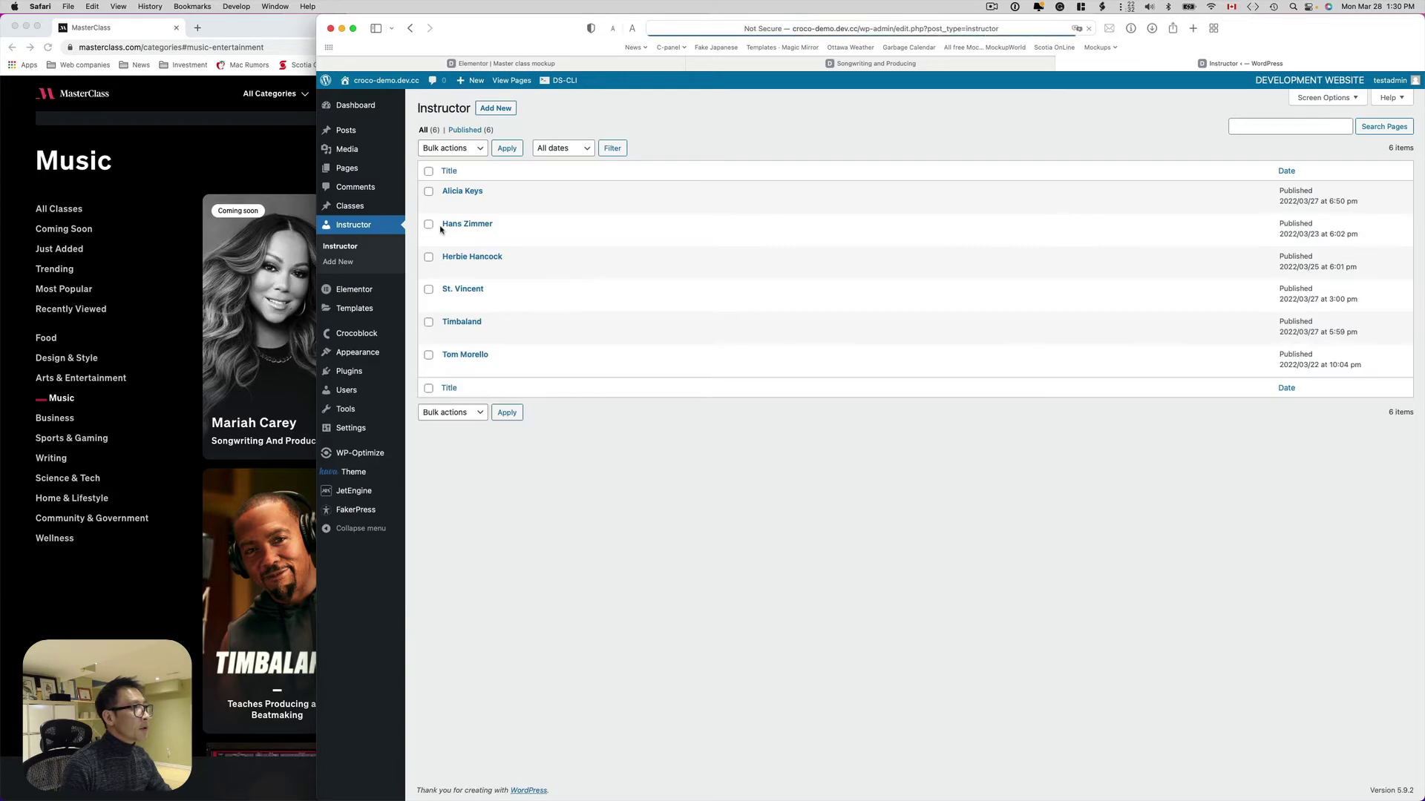
left_click(450, 206)
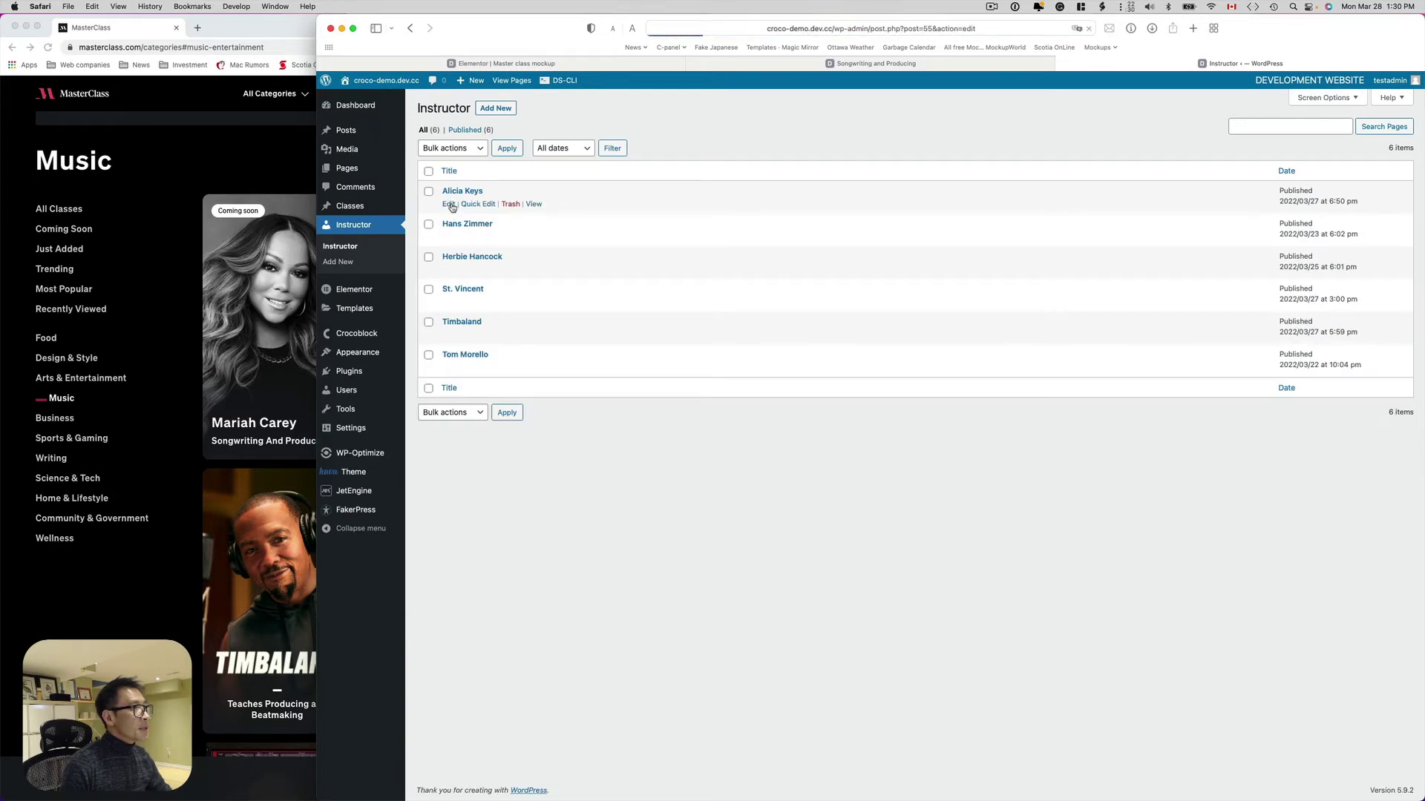
left_click(503, 139)
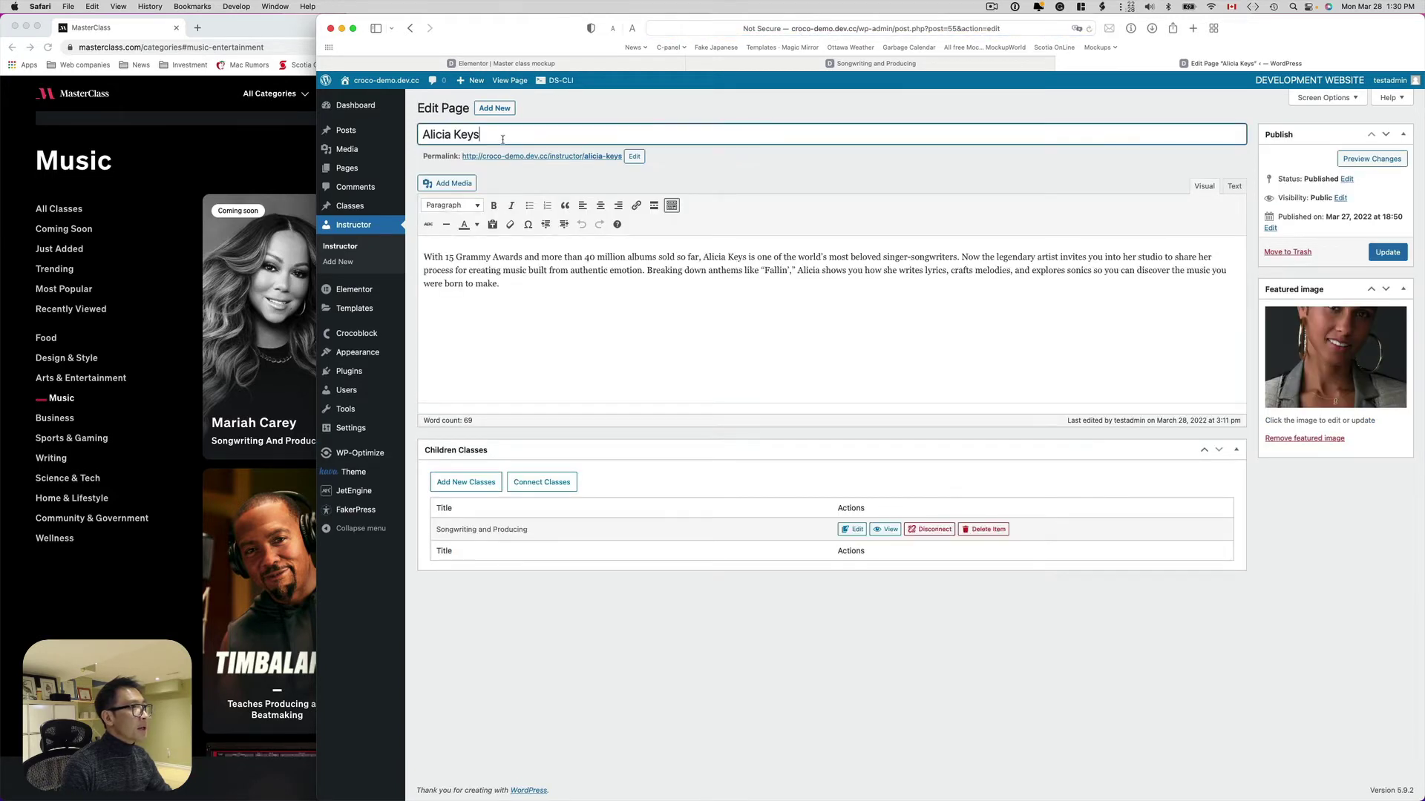
left_click_drag(502, 138, 384, 137)
left_click_drag(512, 282, 403, 256)
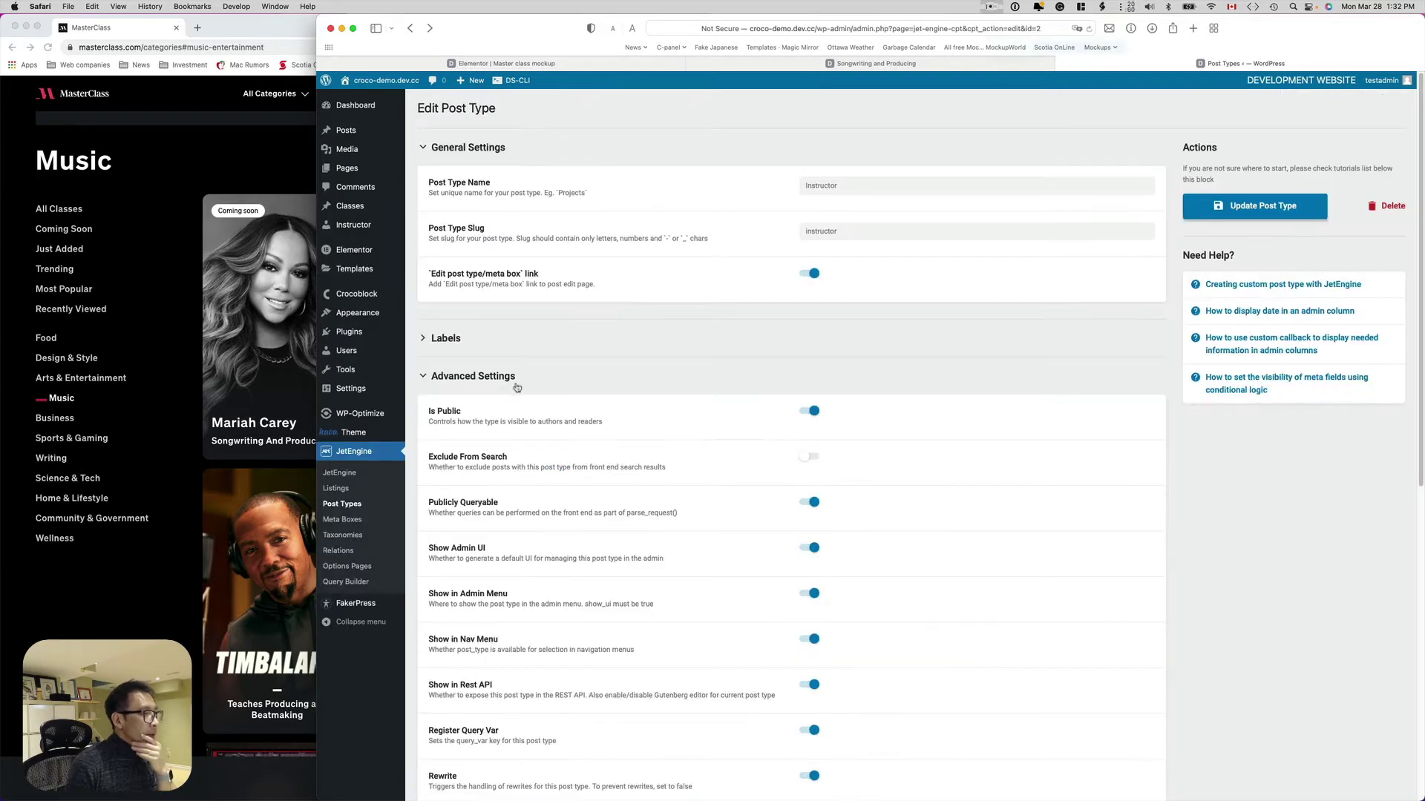
Review the Instructor post type's advanced settings and the icon choices for its admin menu entry
scroll(518, 388, "down", 5)
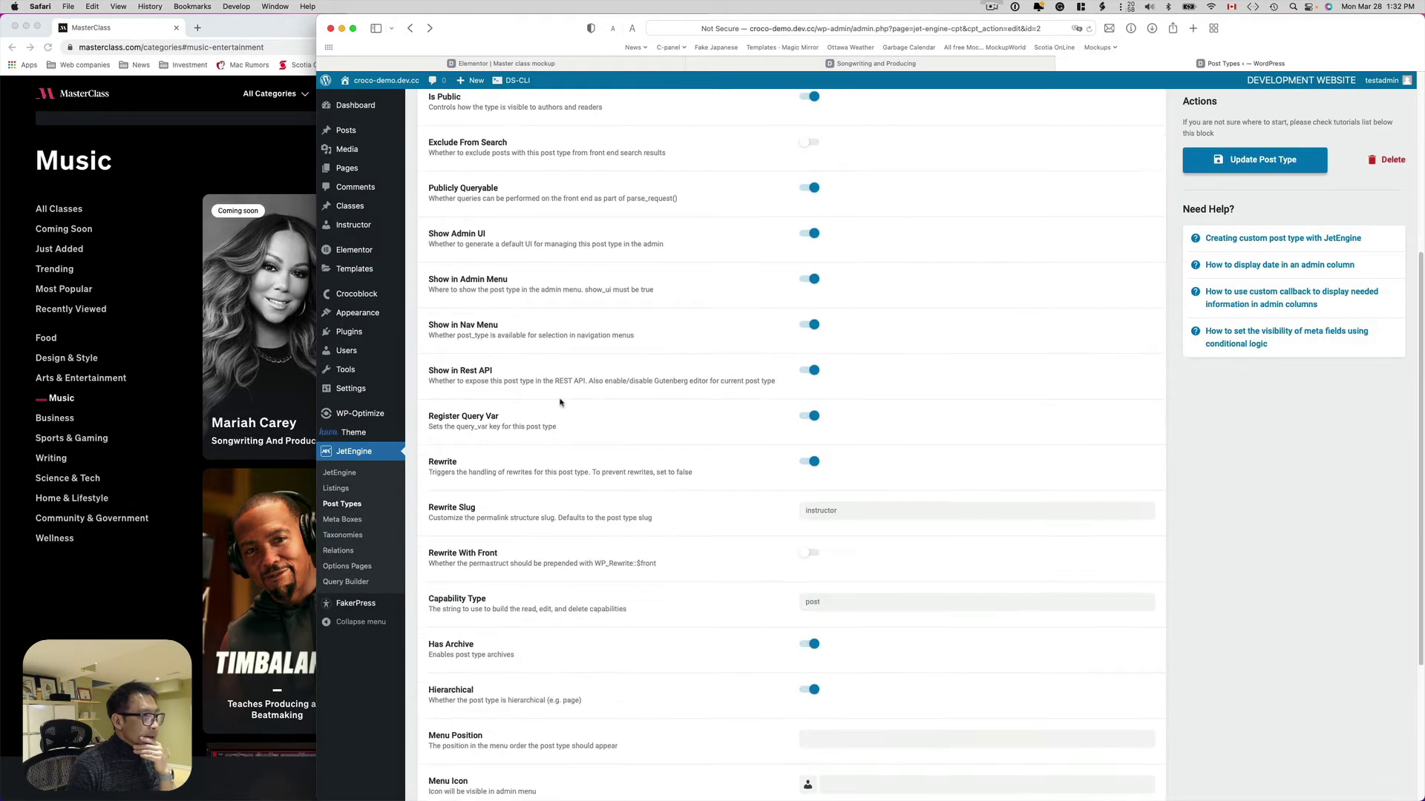
scroll(564, 400, "down", 4)
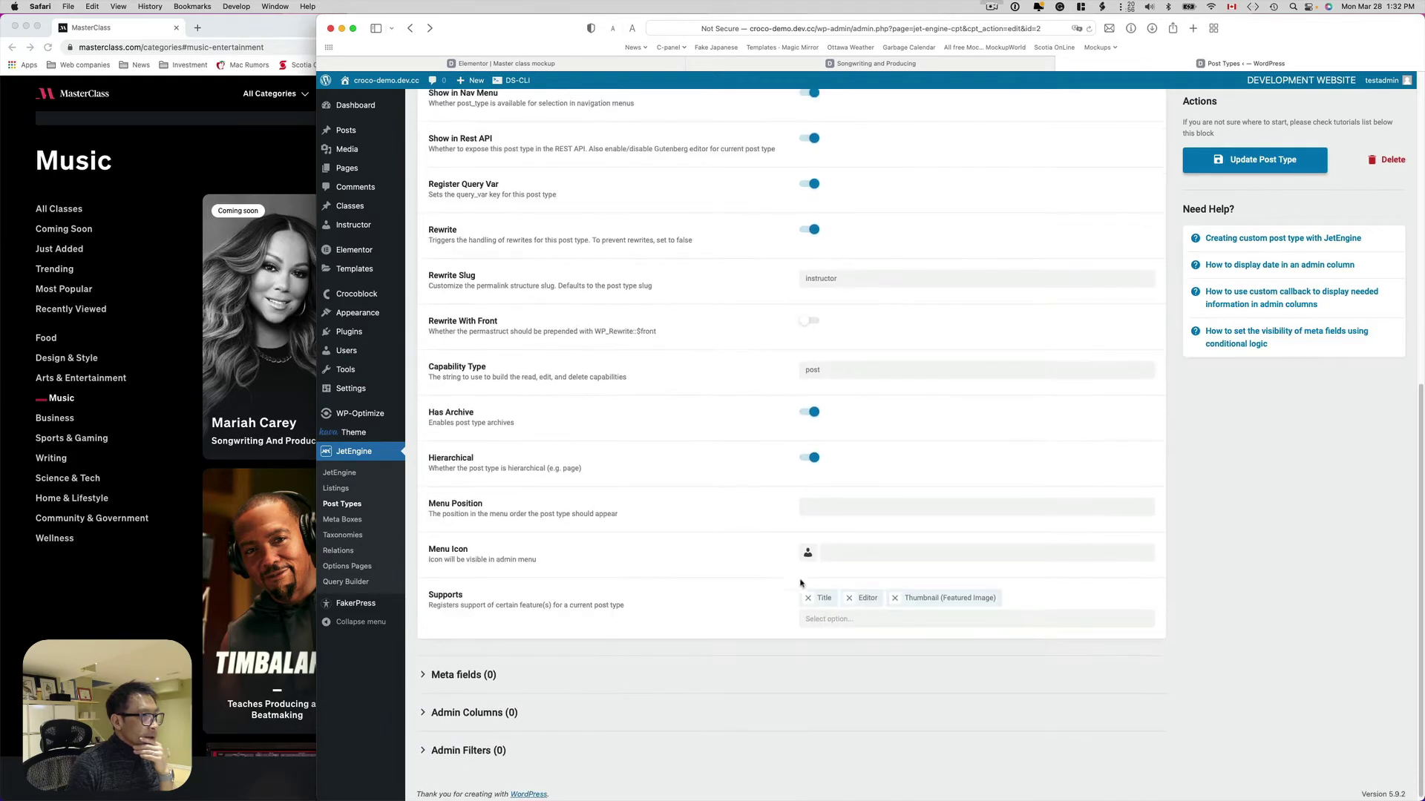
left_click(810, 558)
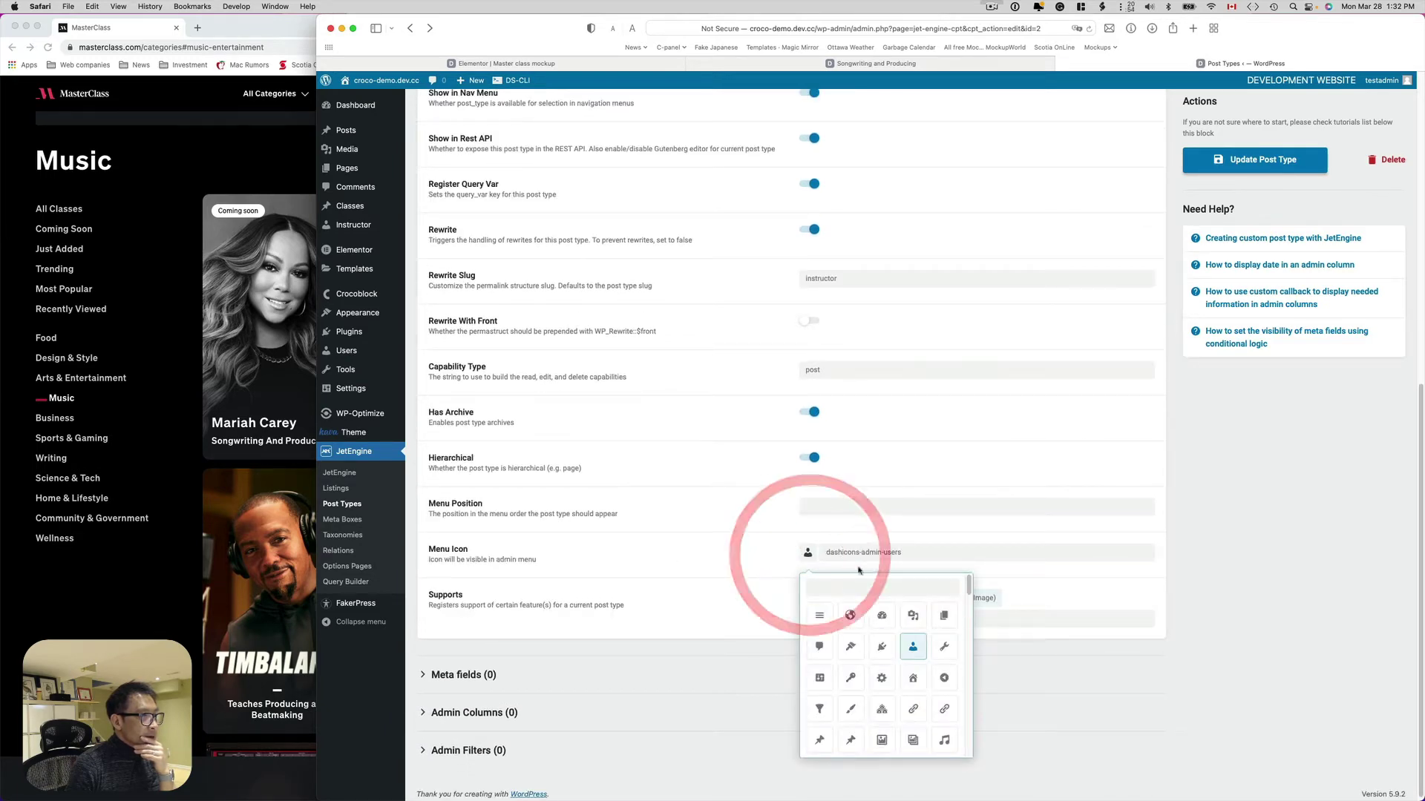
left_click(745, 582)
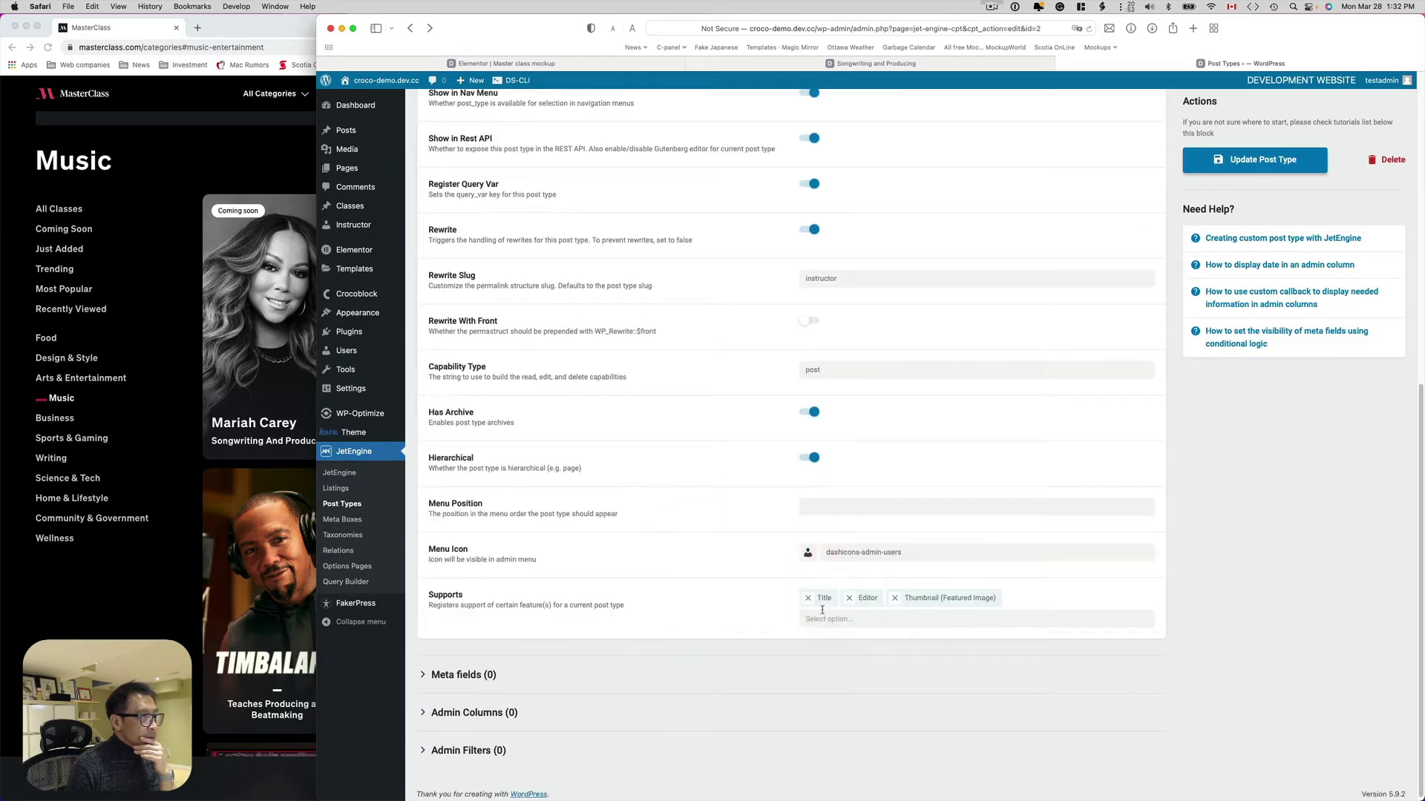
mouse_move(326, 227)
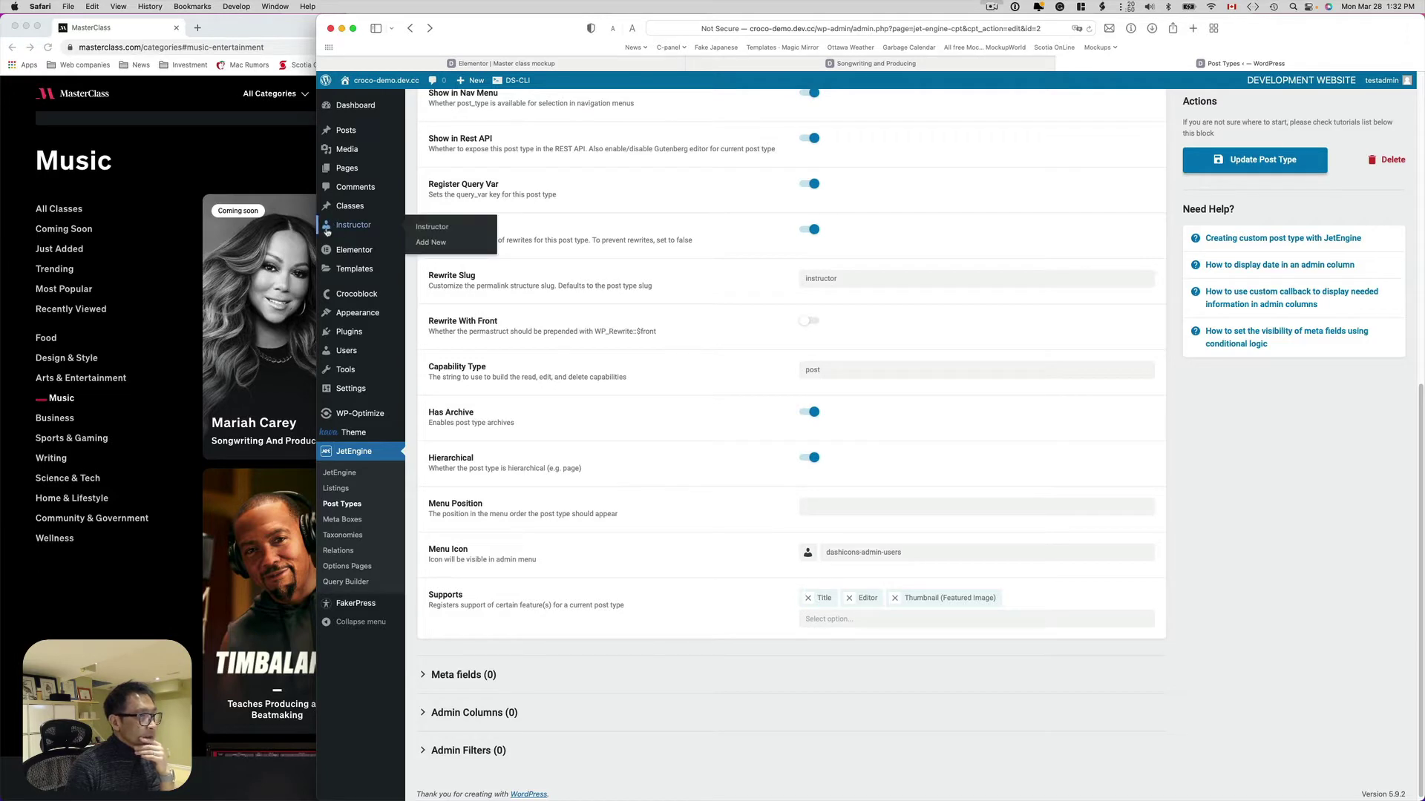
Check the available Supports options of the Instructor post type and update the post type
left_click(931, 619)
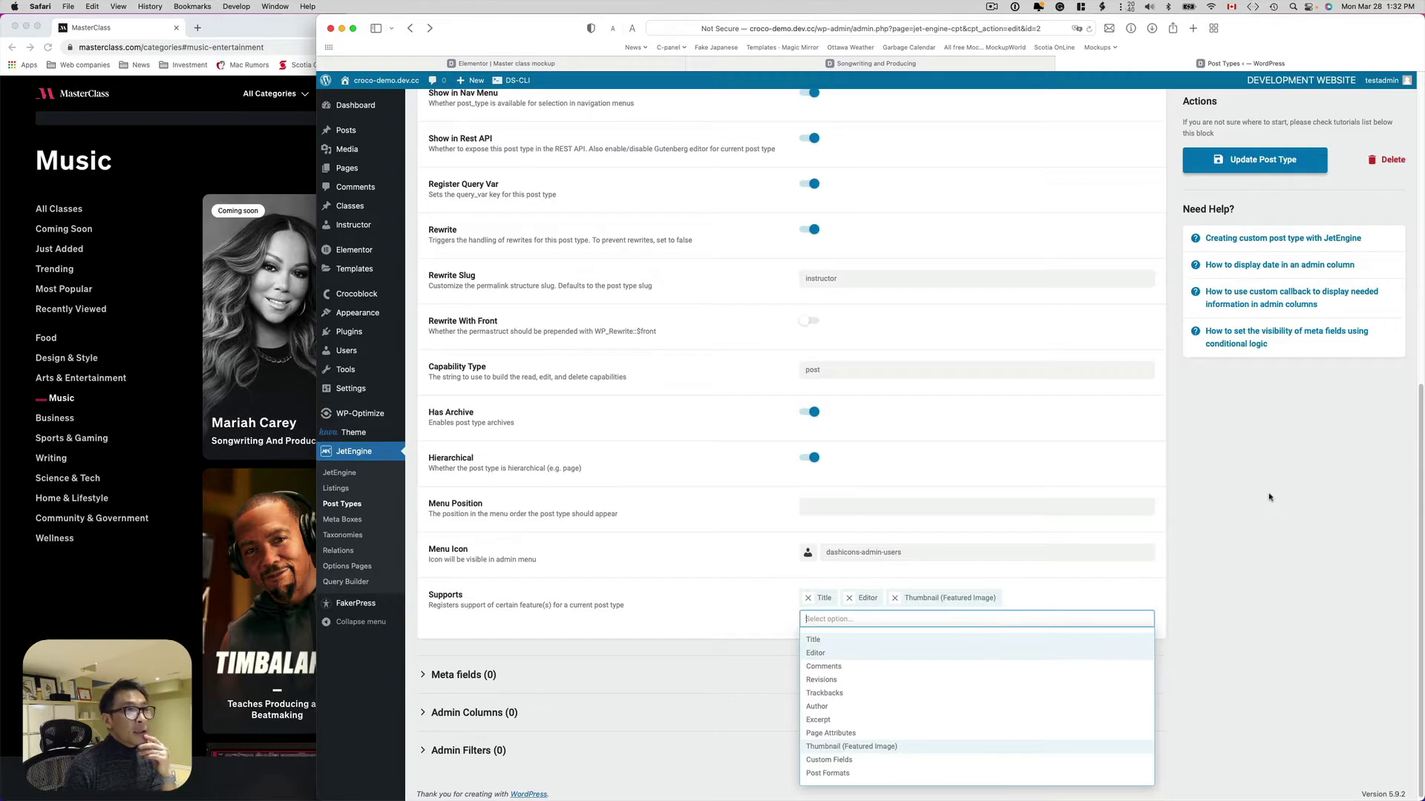
left_click(1254, 469)
left_click(1240, 158)
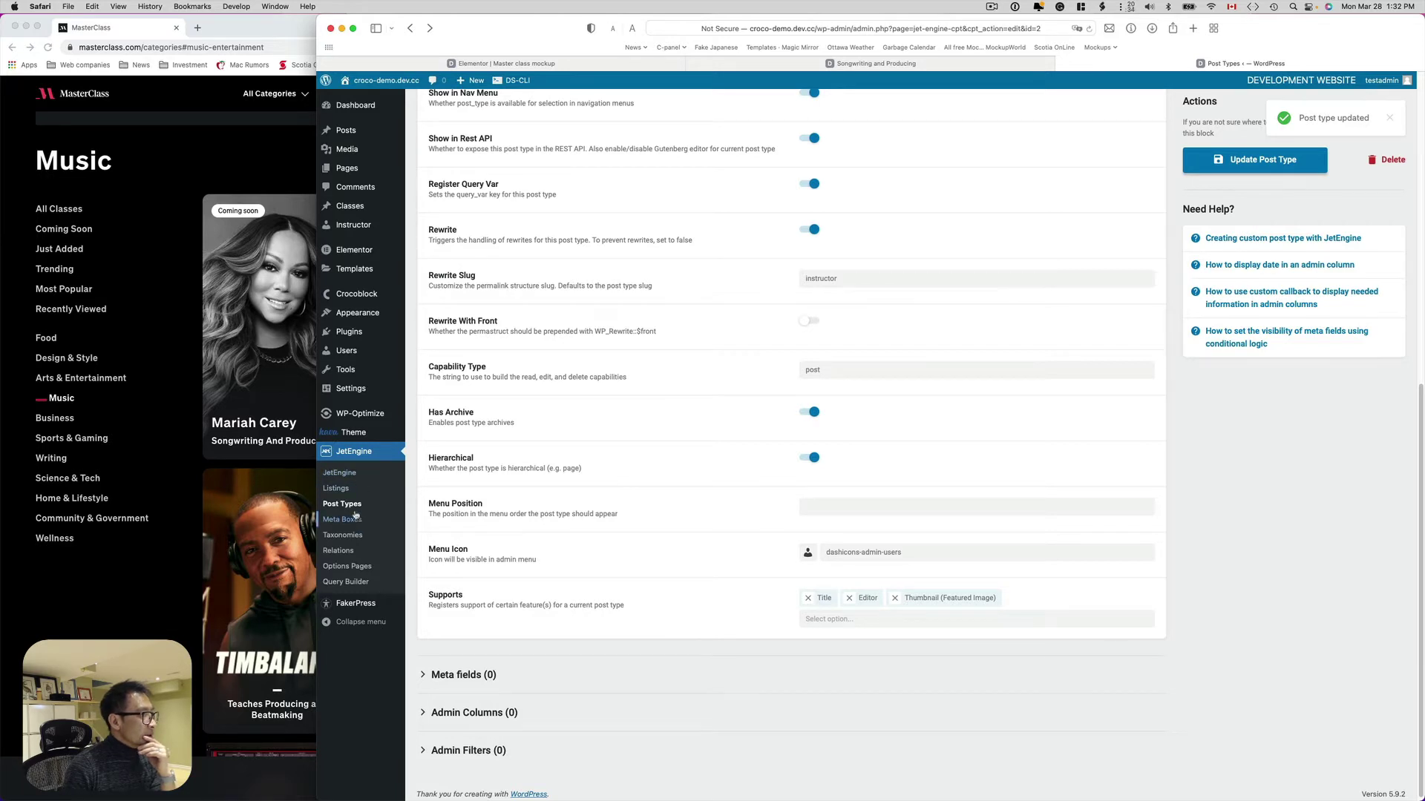
Open the Classes custom post type for editing and expand its advanced settings for review
left_click(356, 505)
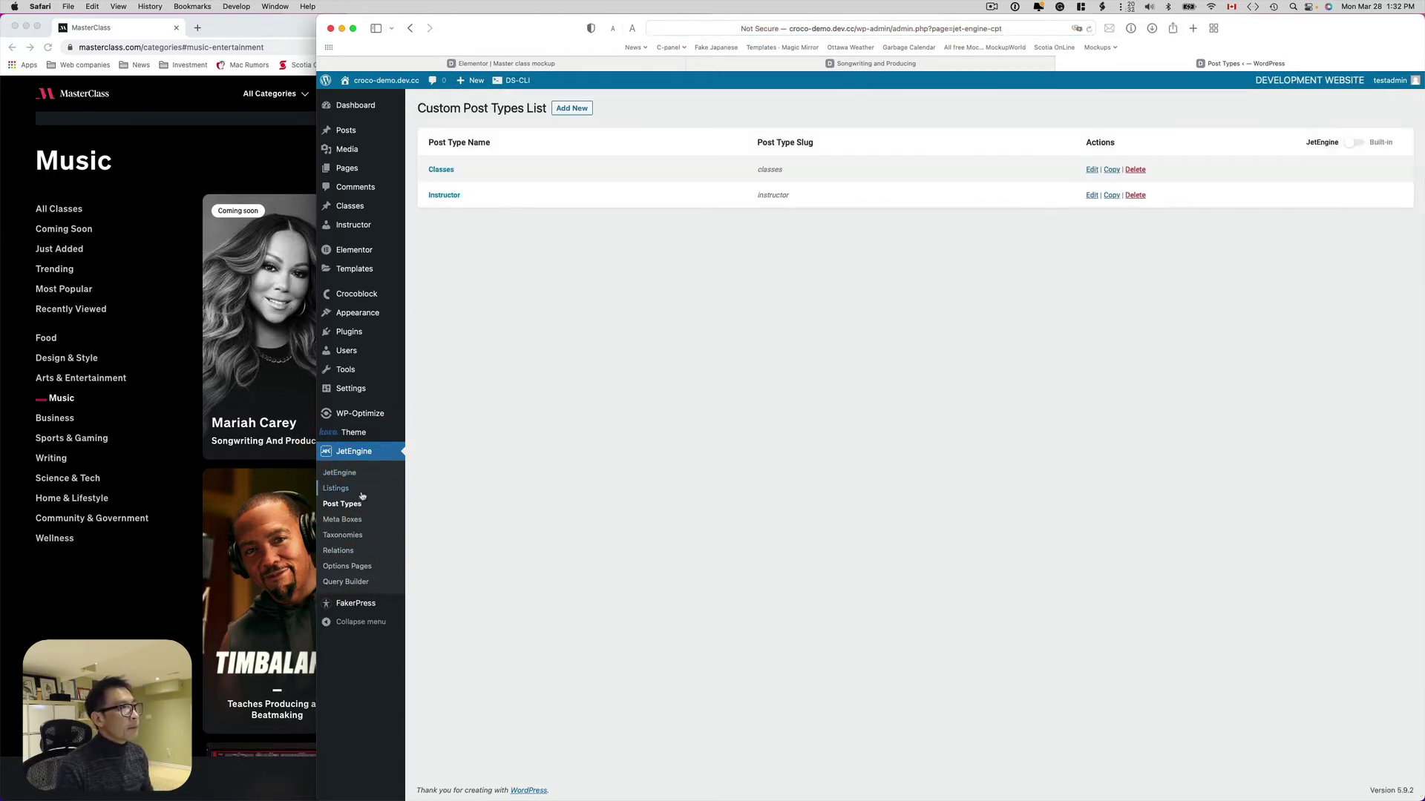
left_click(443, 170)
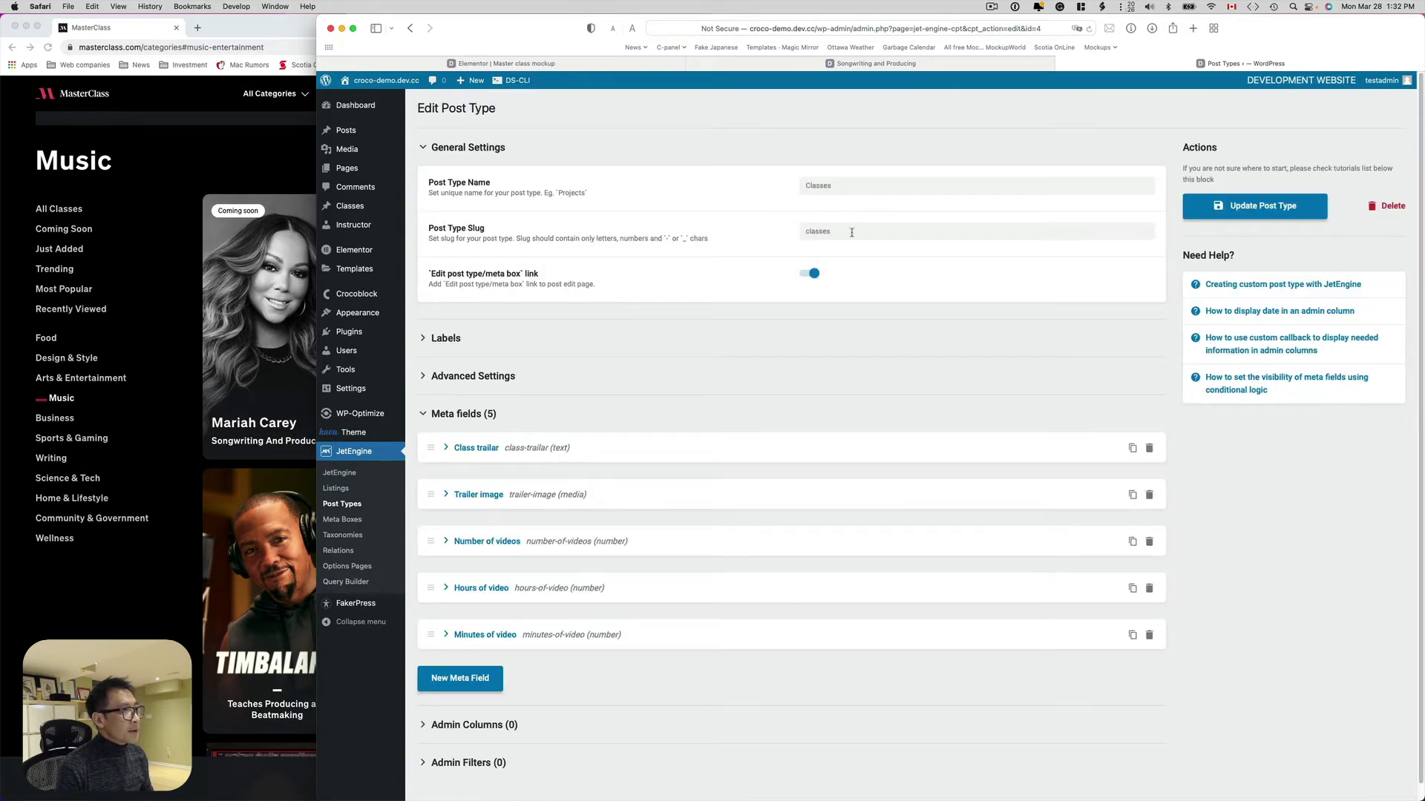
scroll(883, 452, "down", 1)
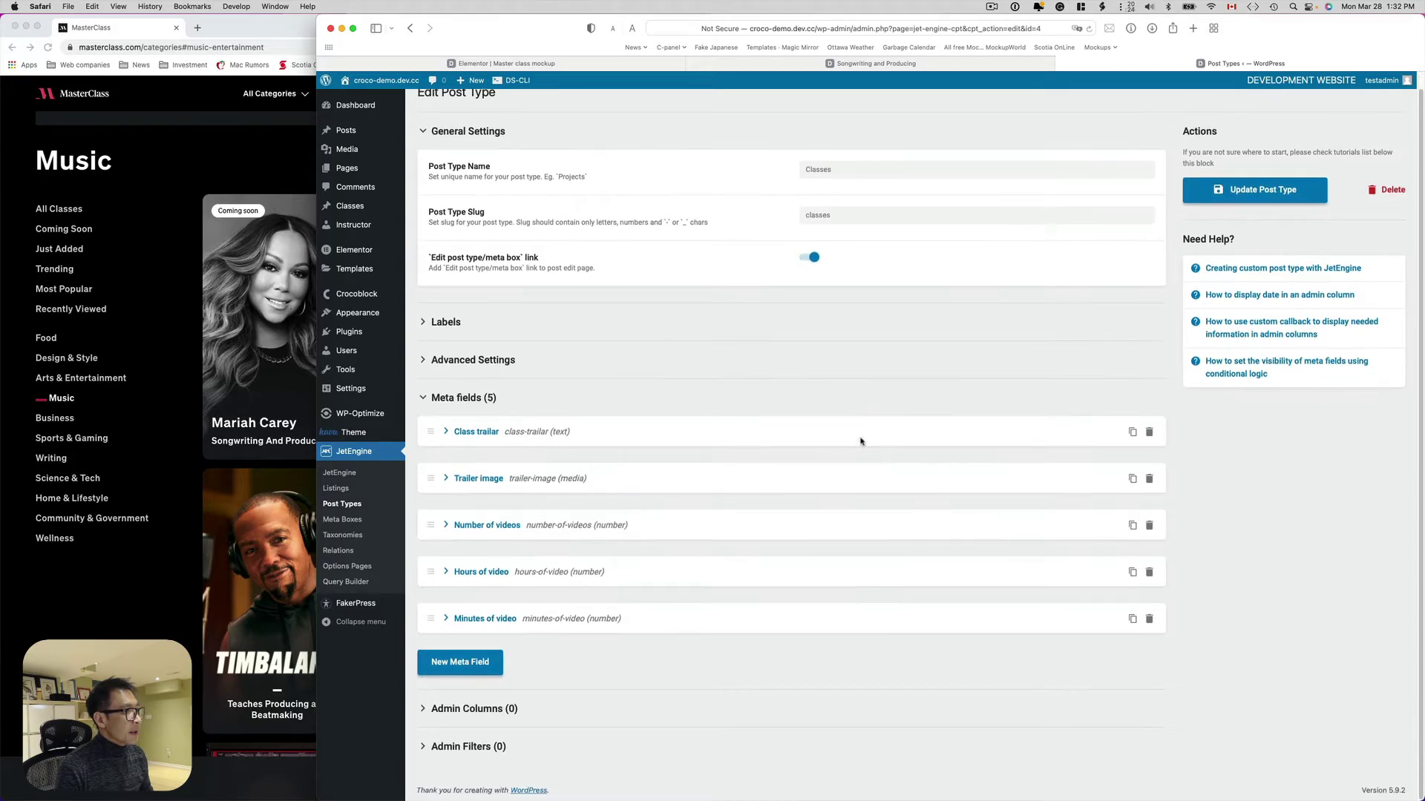
left_click(449, 361)
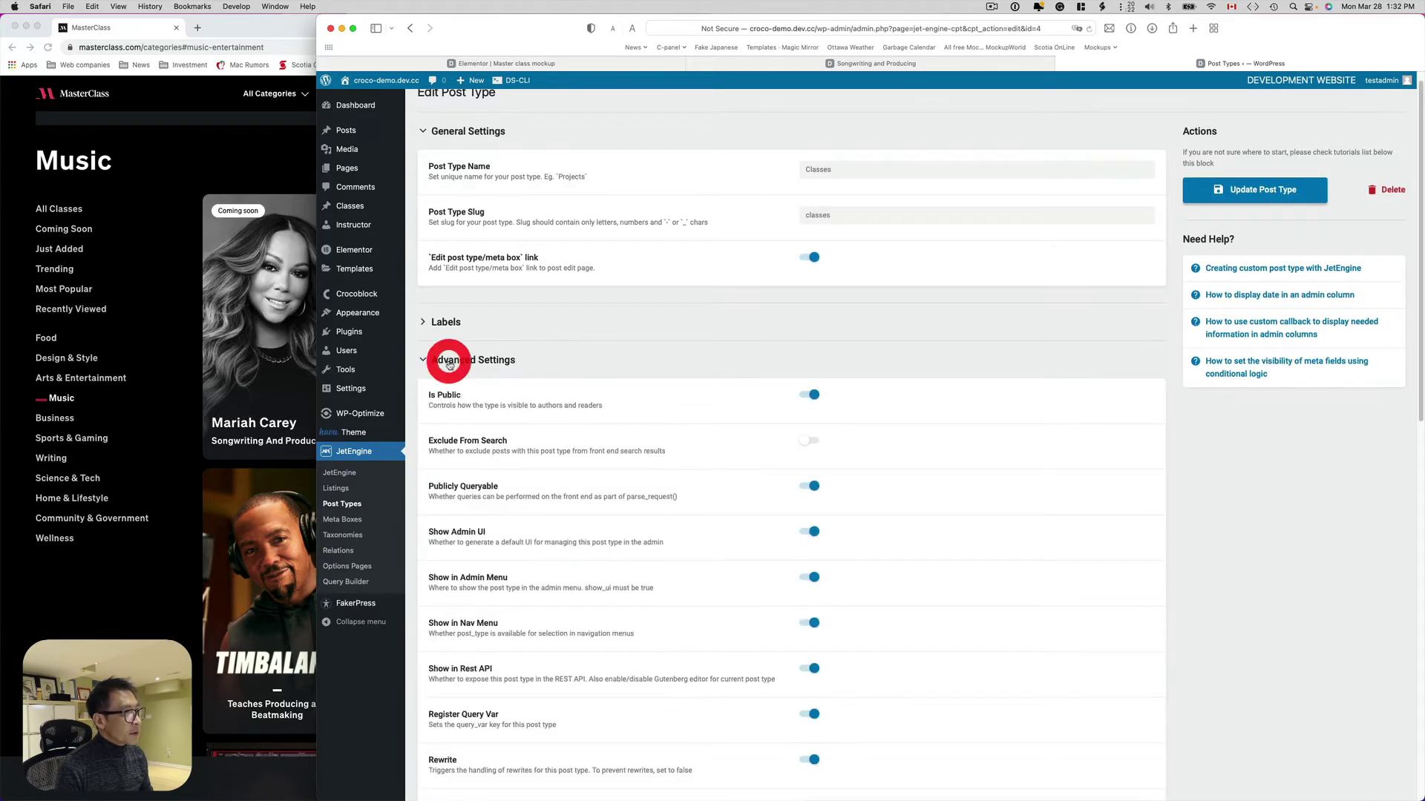
scroll(614, 369, "down", 3)
scroll(619, 451, "down", 6)
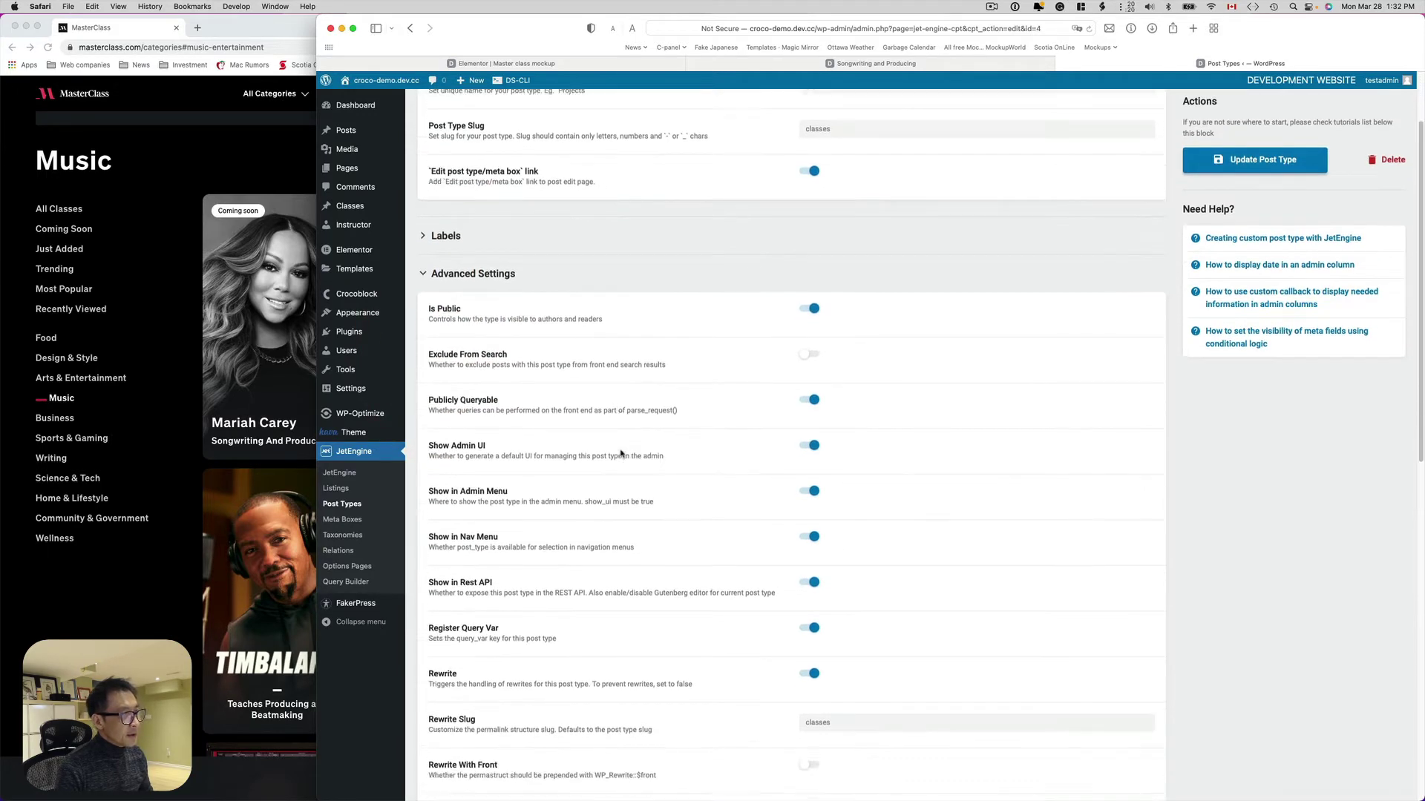
scroll(620, 451, "down", 6)
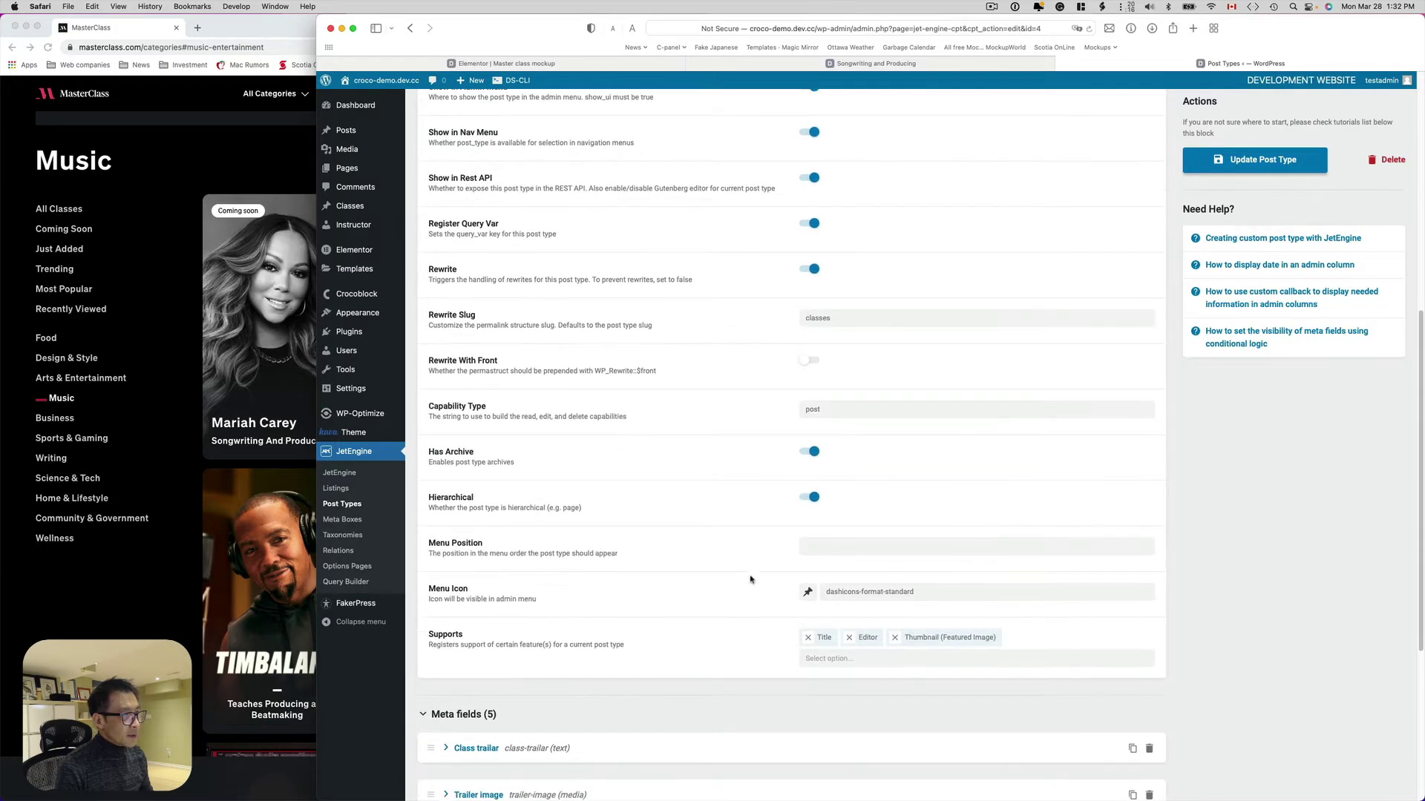
Browse the available menu icons for the Classes post type without choosing a different one
left_click(820, 594)
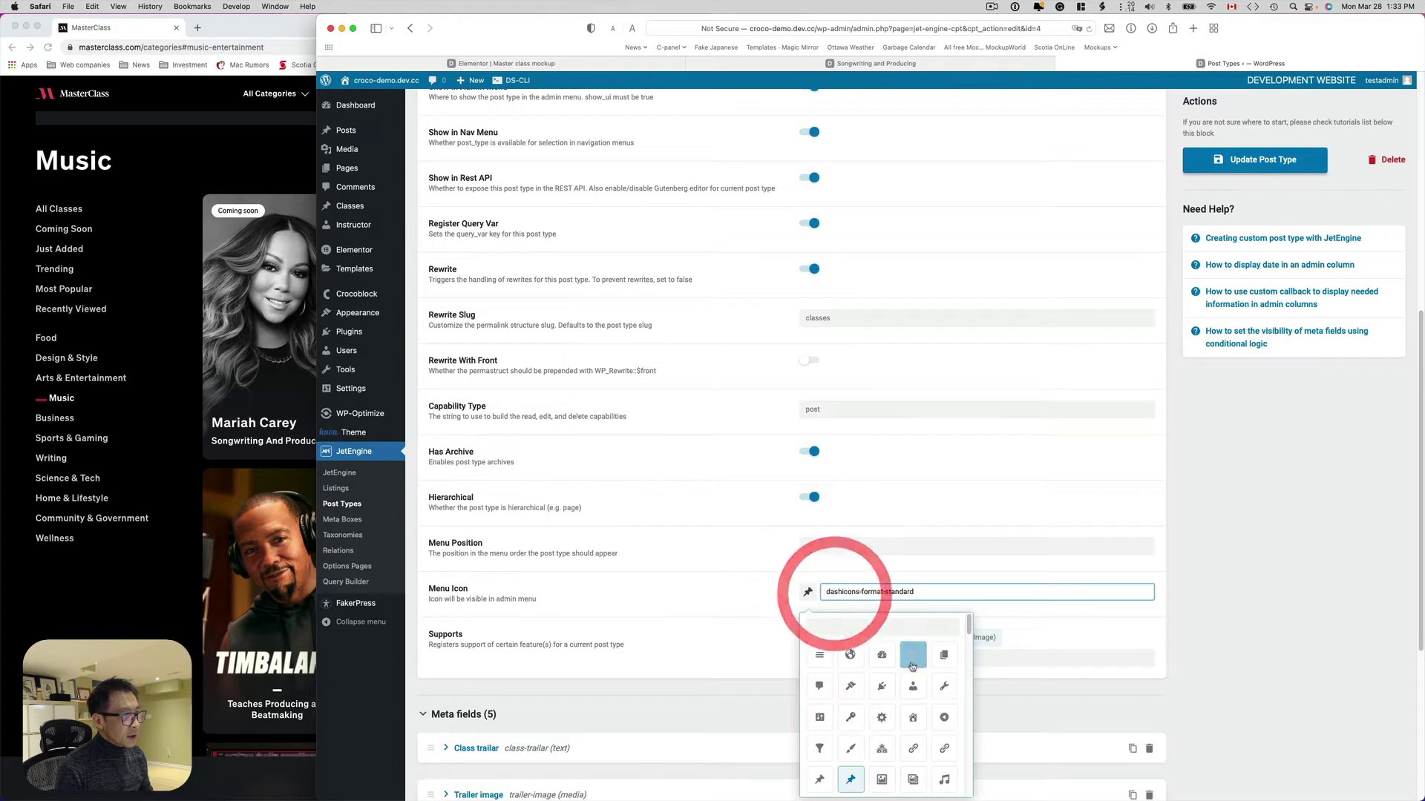
scroll(875, 676, "down", 3)
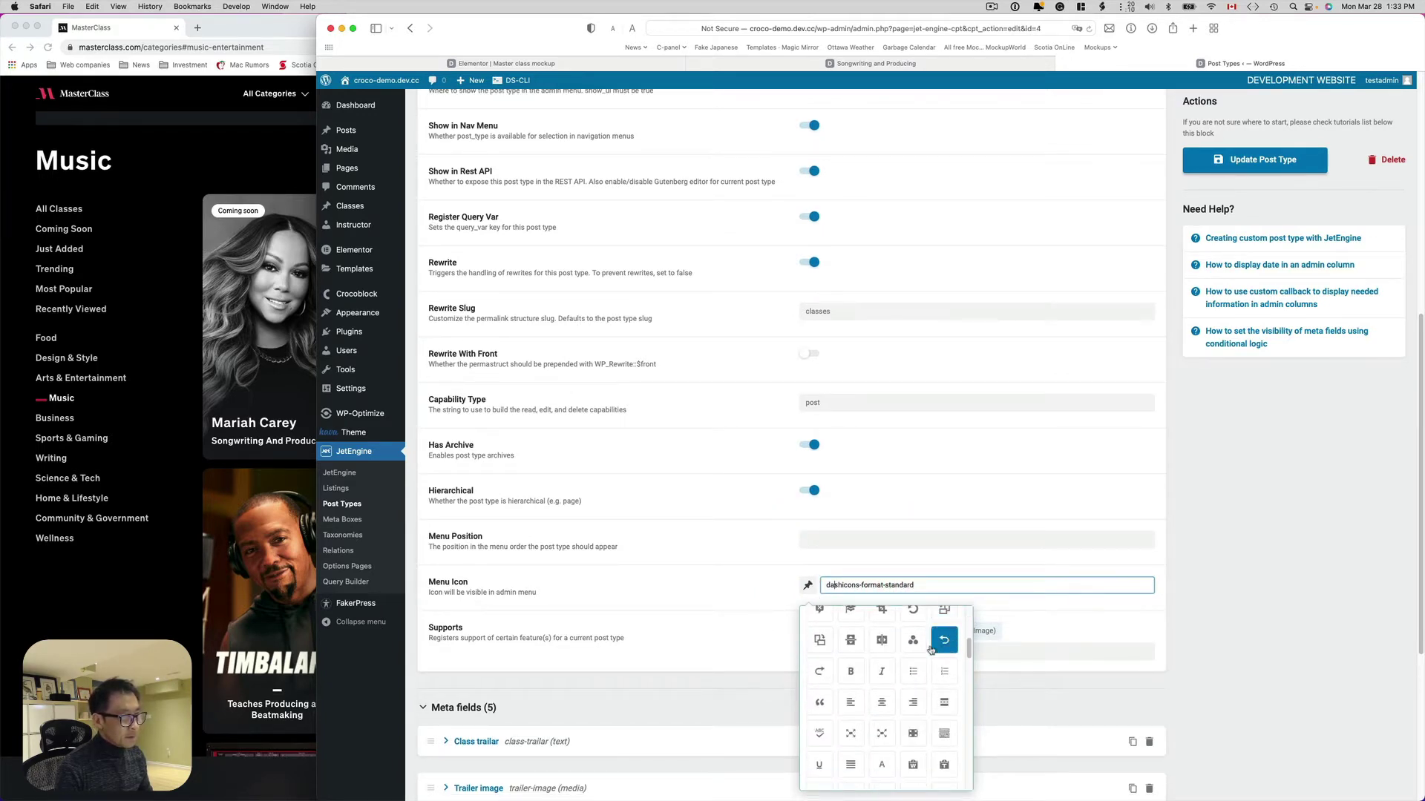
scroll(920, 646, "down", 4)
left_click(739, 594)
Check the supported features of the Classes post type and expand its Class trailar meta field
scroll(766, 630, "down", 1)
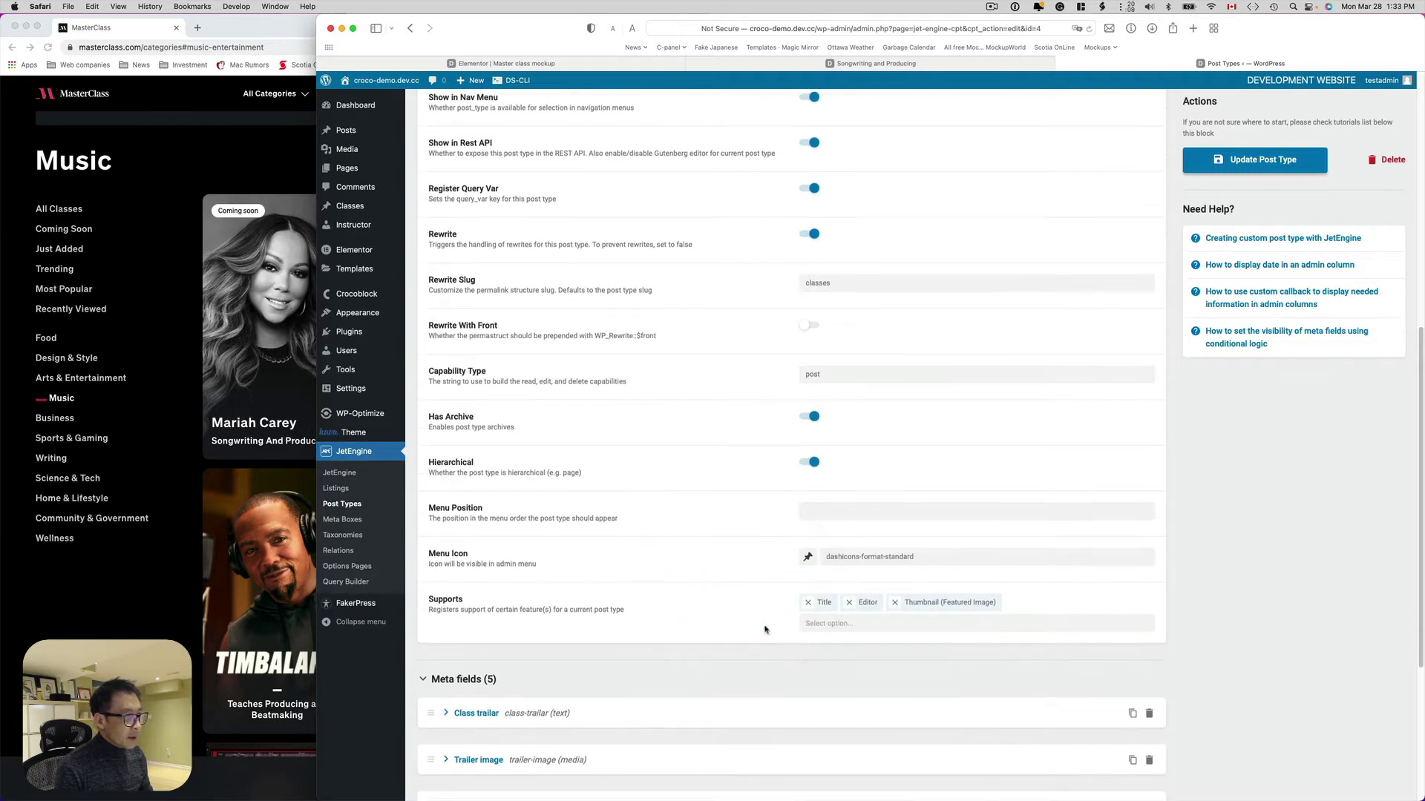
scroll(938, 608, "down", 1)
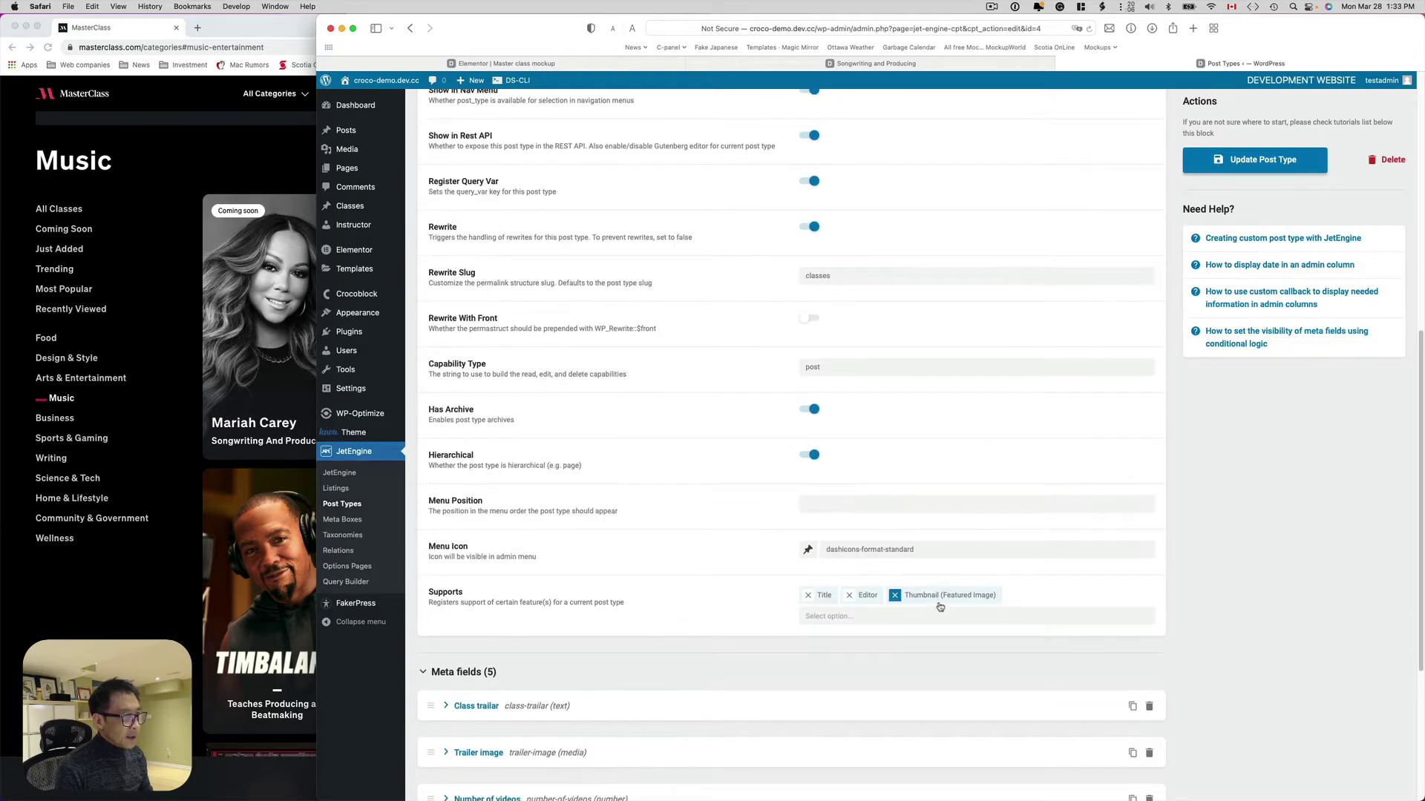
scroll(941, 598, "down", 6)
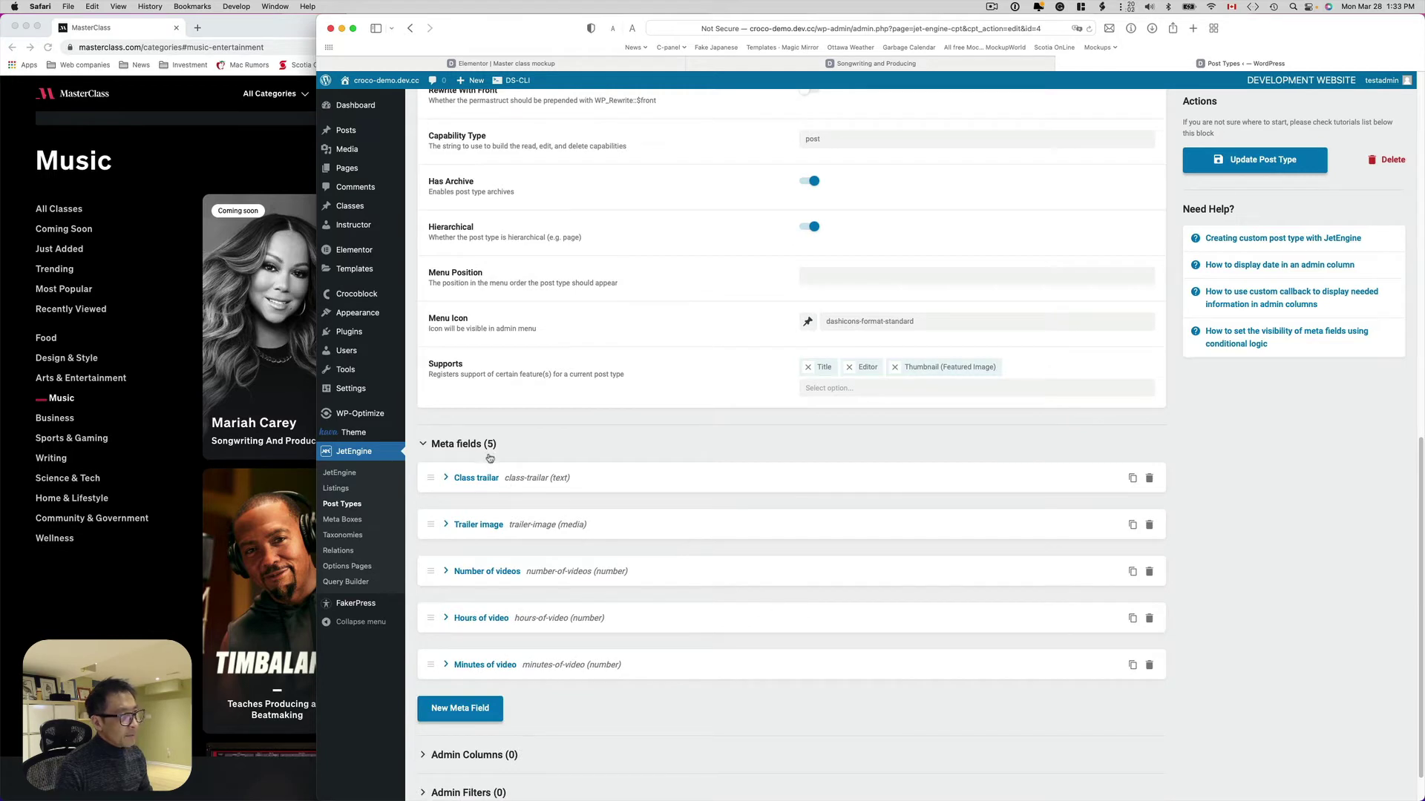
left_click(459, 478)
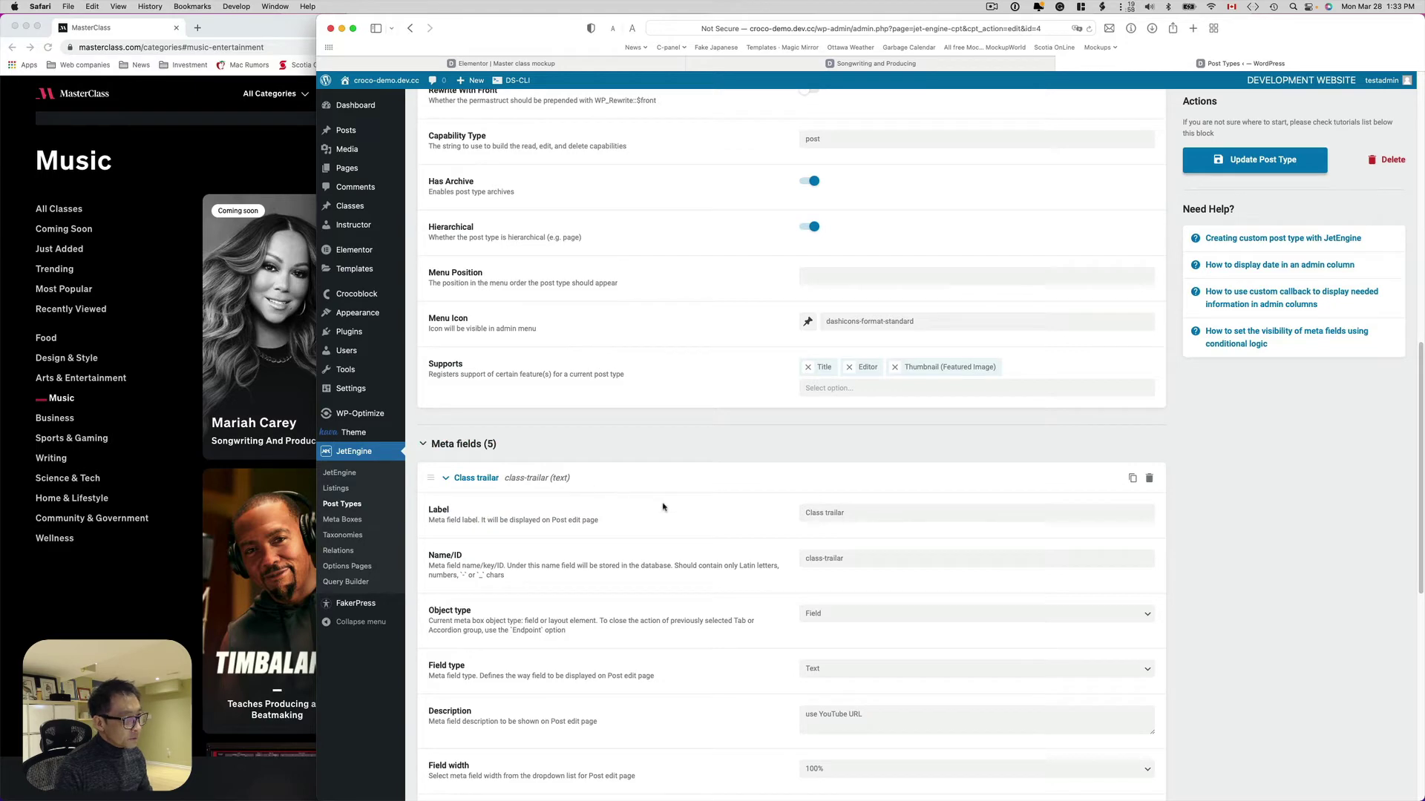
Switch to the MasterClass site in Chrome, open the Alicia Keys class info page and widen the browser window
left_click(161, 581)
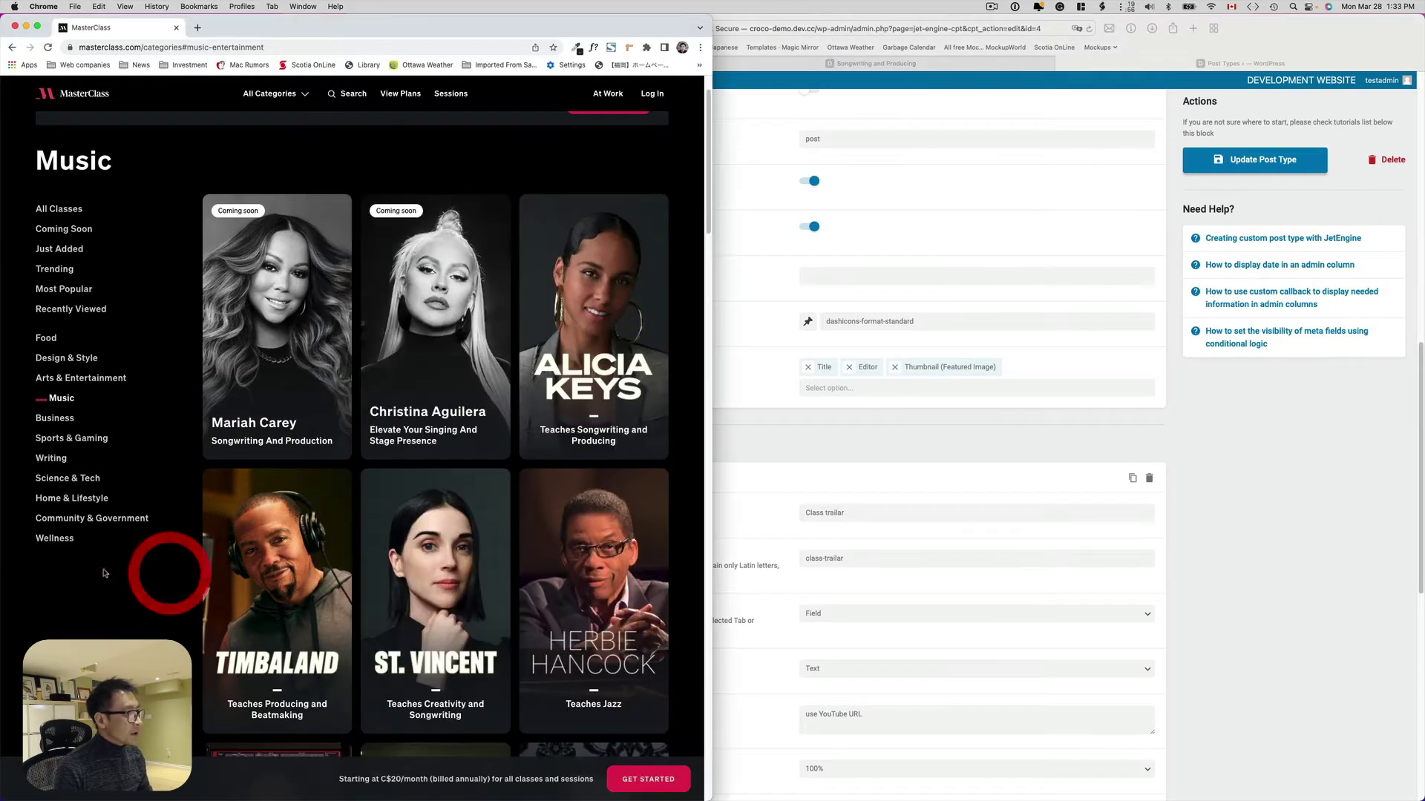
mouse_move(615, 448)
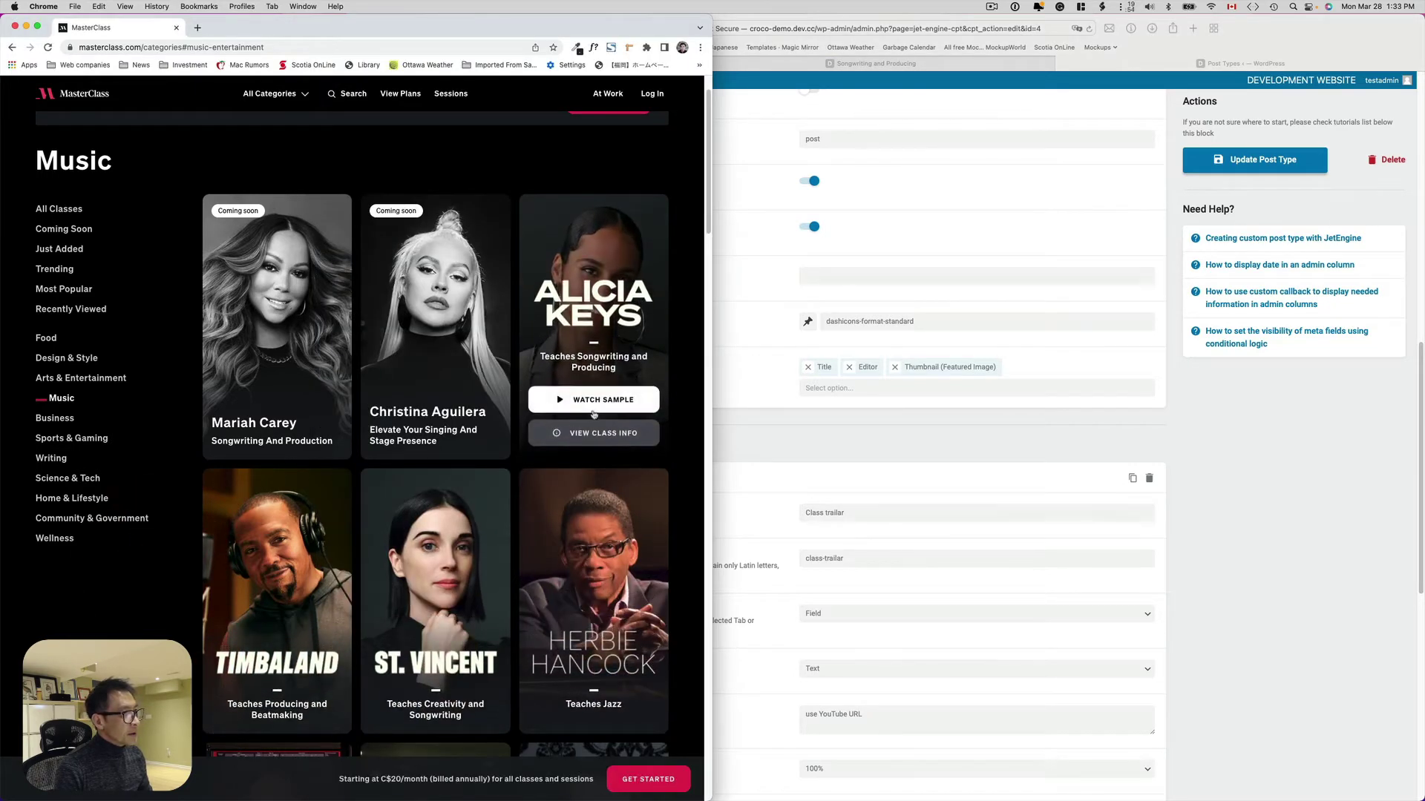
left_click(599, 432)
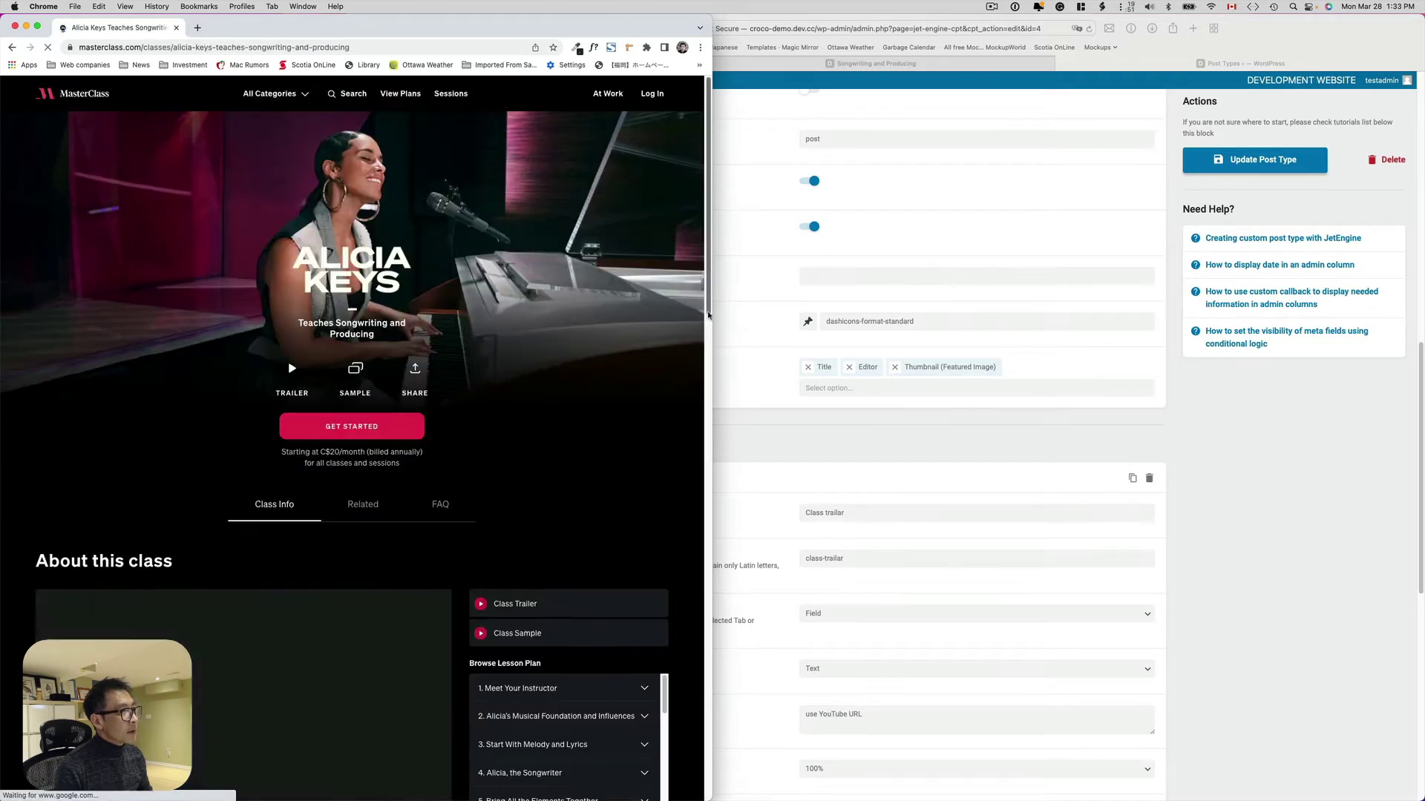
left_click_drag(708, 315, 1040, 303)
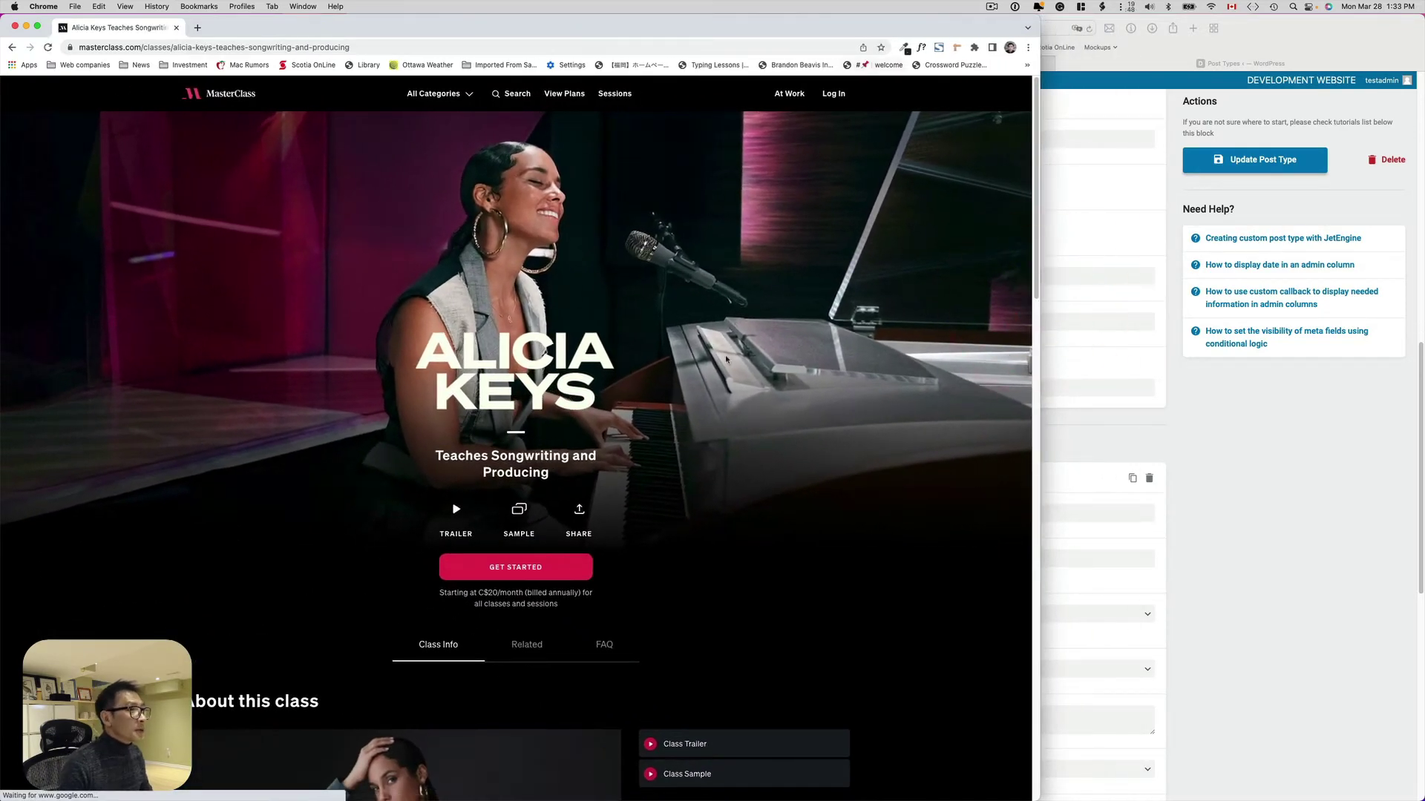
Look over the intro section of the Alicia Keys class page, play its trailer and close the video player
scroll(663, 413, "down", 2)
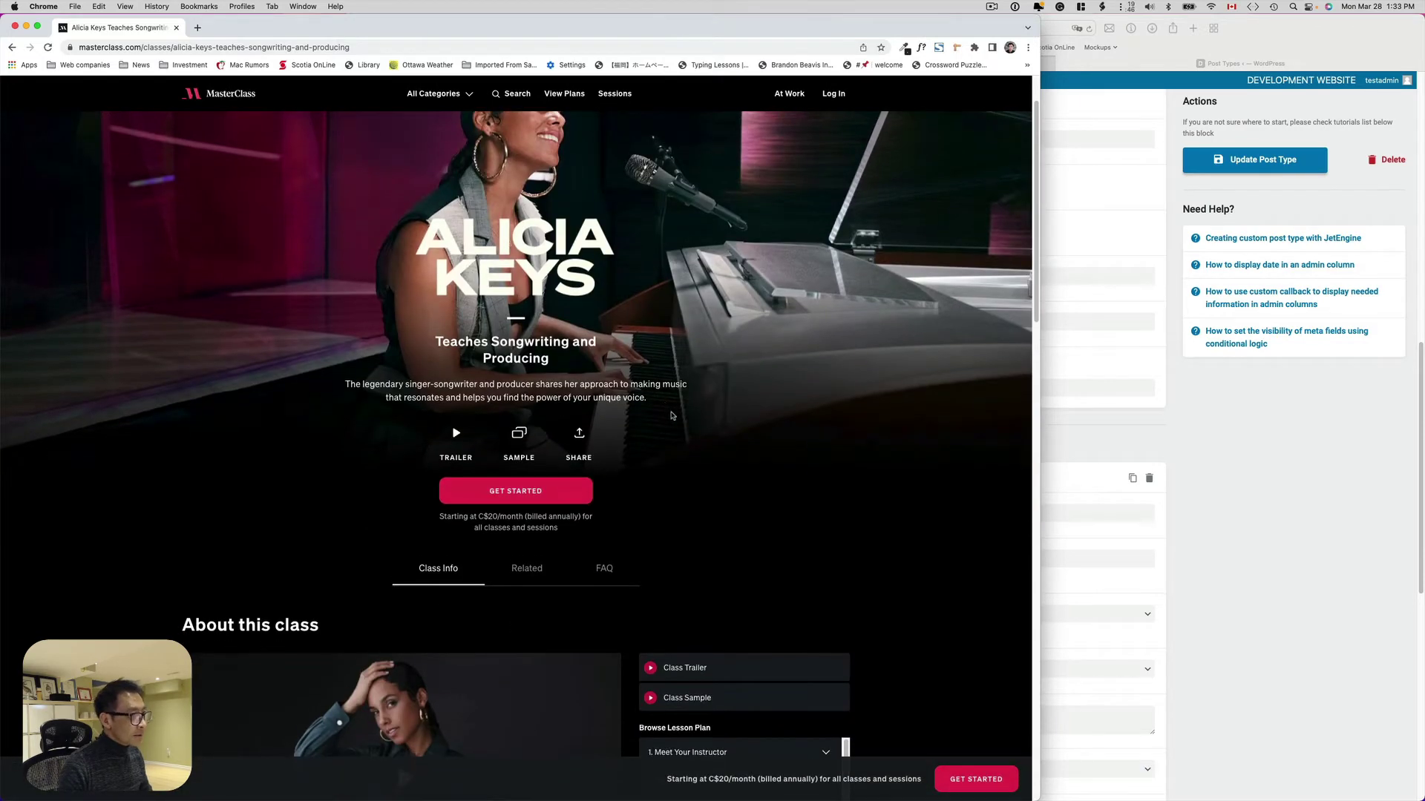
scroll(668, 414, "down", 5)
scroll(672, 416, "up", 4)
scroll(673, 415, "up", 3)
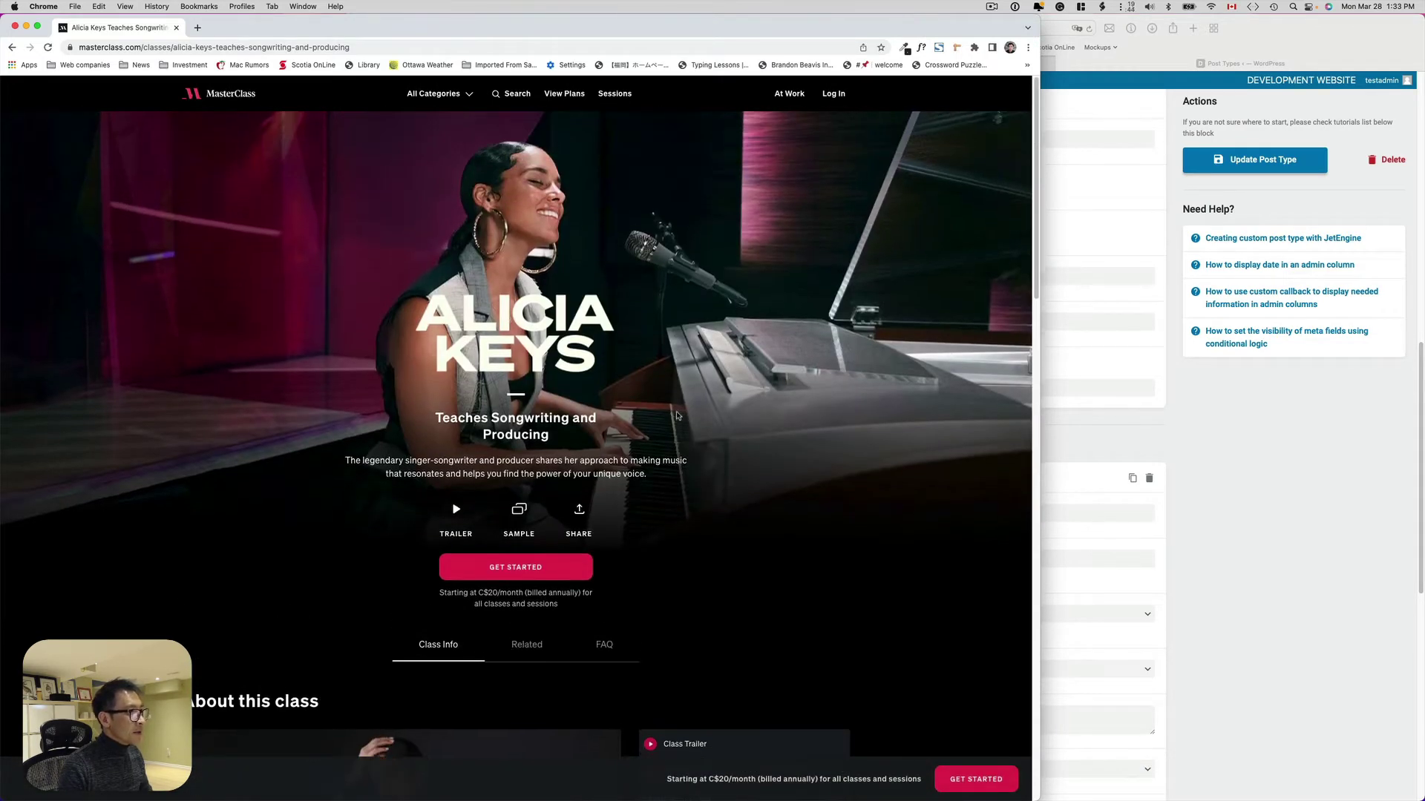
scroll(738, 359, "down", 1)
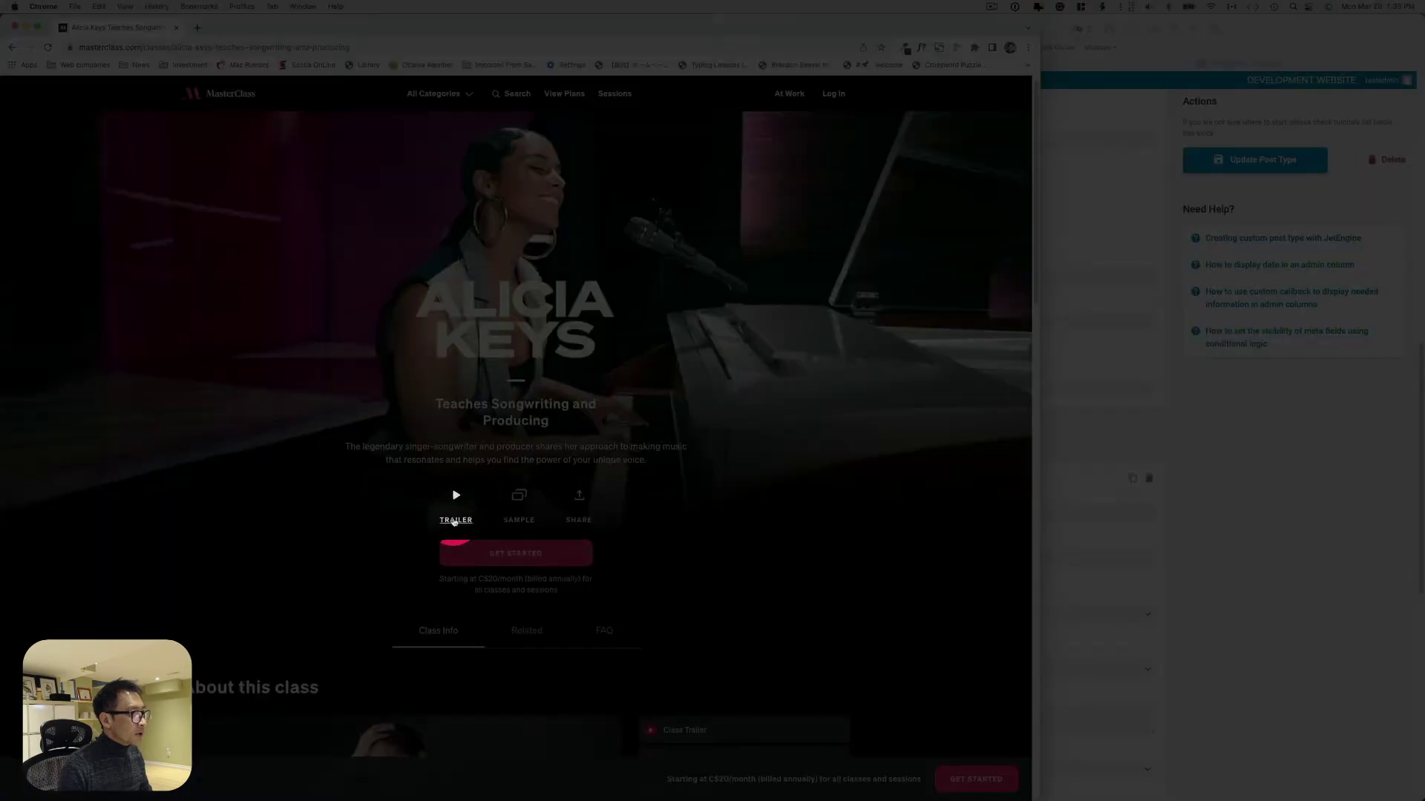
left_click(455, 520)
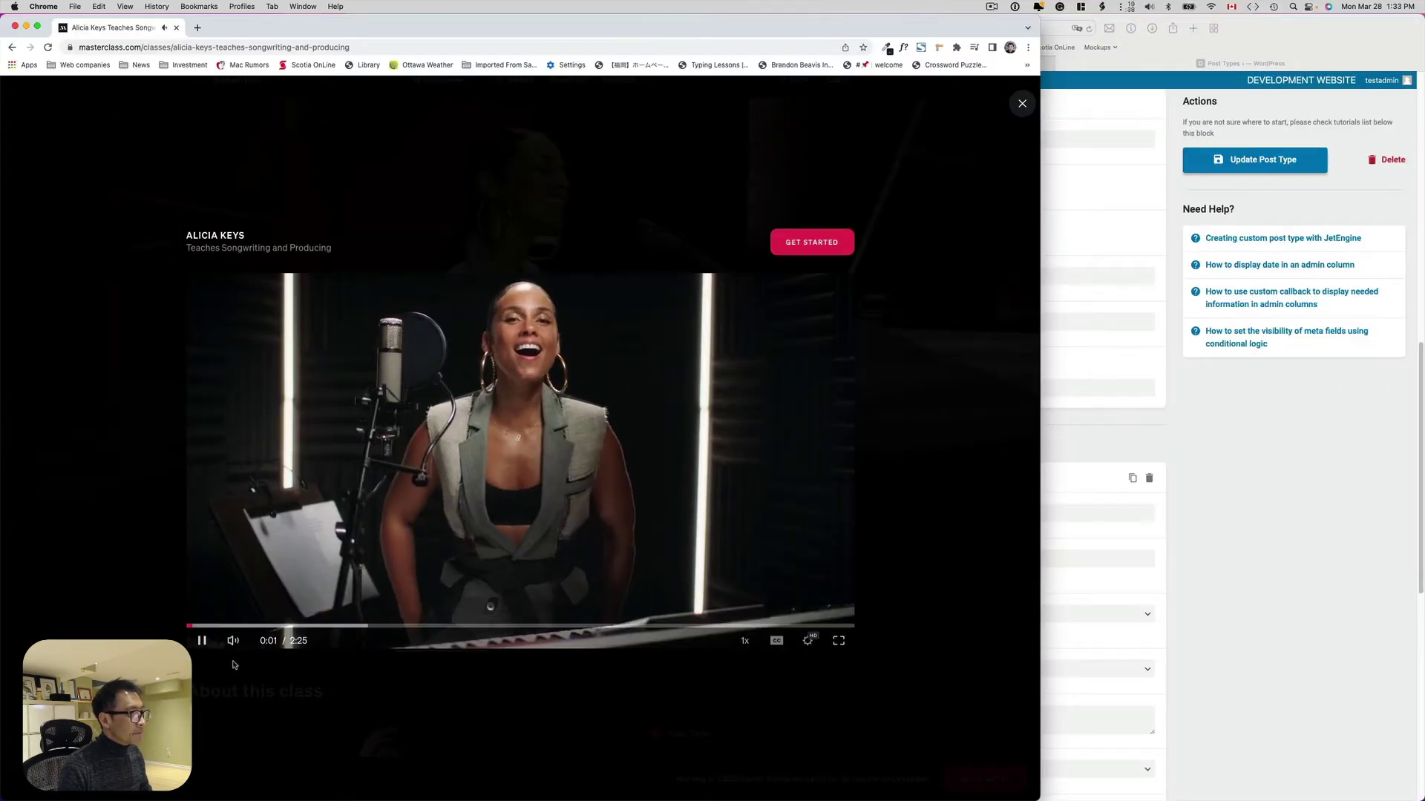
left_click(202, 636)
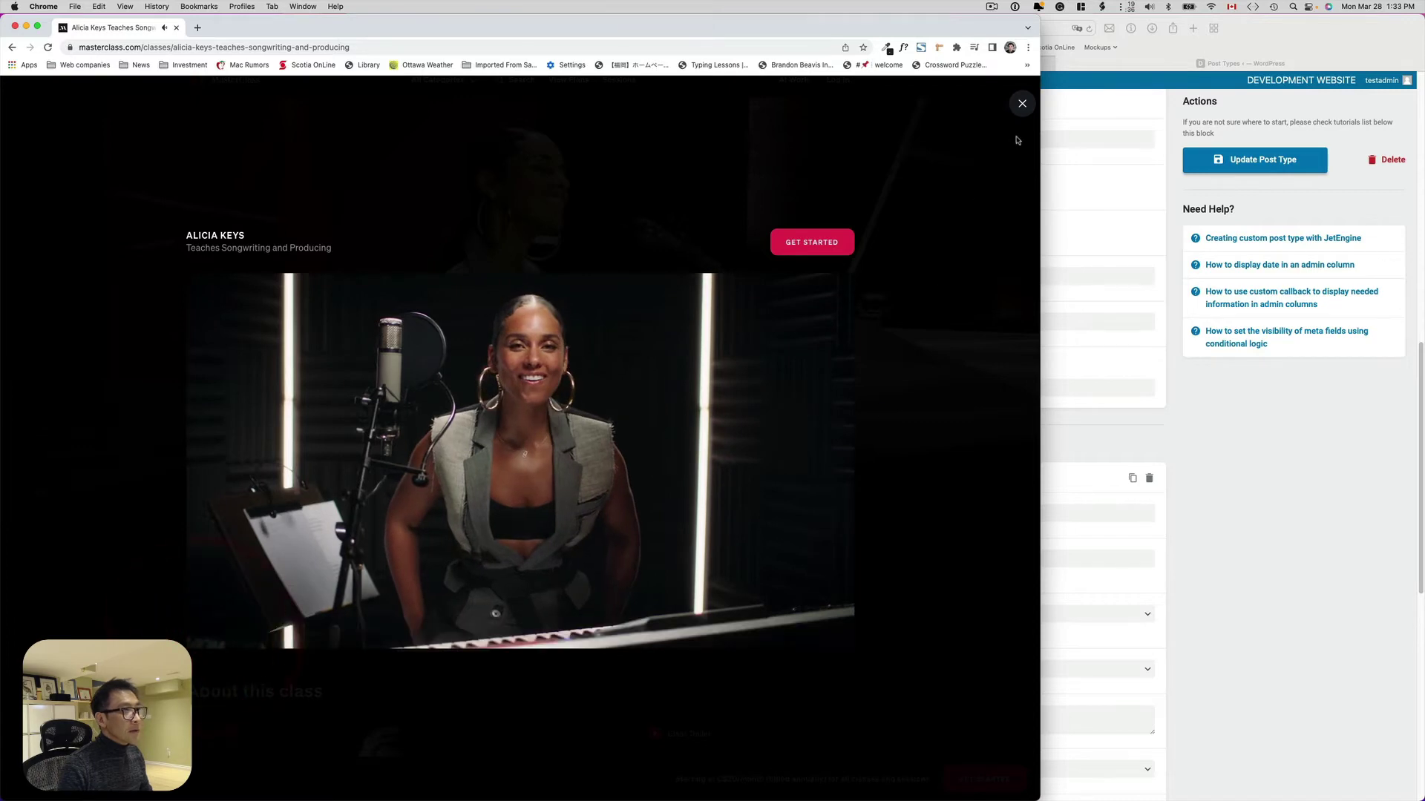
left_click(1022, 105)
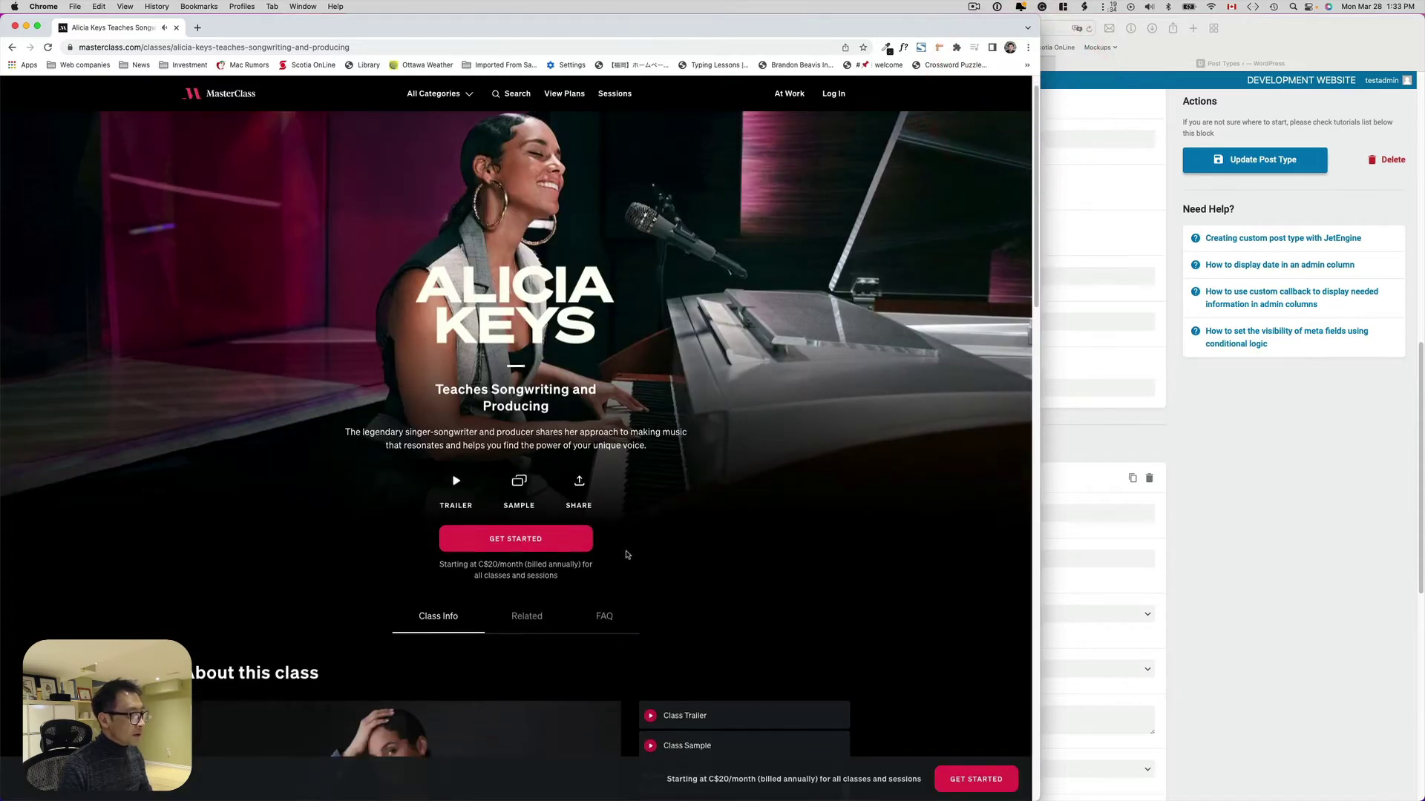
Briefly play the trailer video embedded in the page's About this class section
scroll(626, 551, "down", 5)
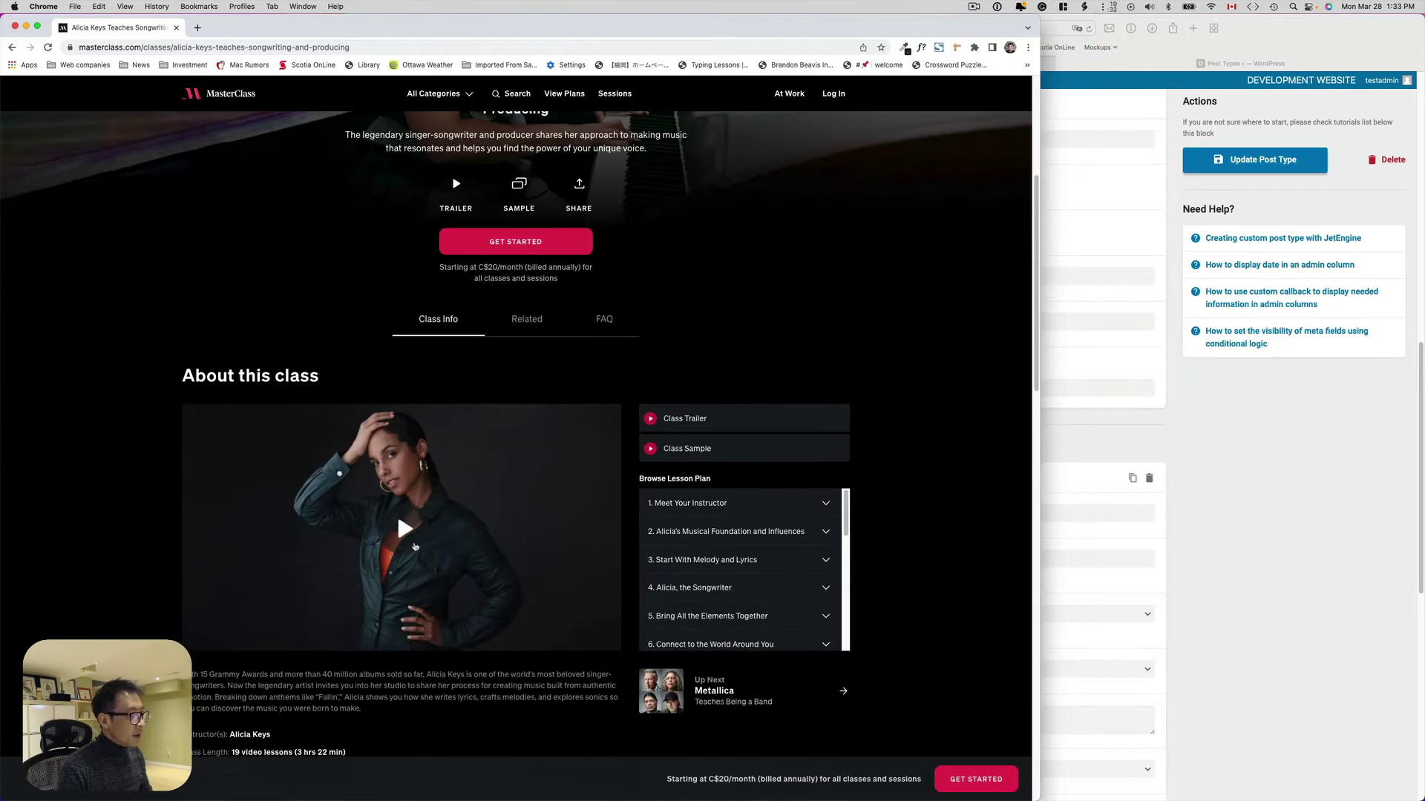
left_click(405, 531)
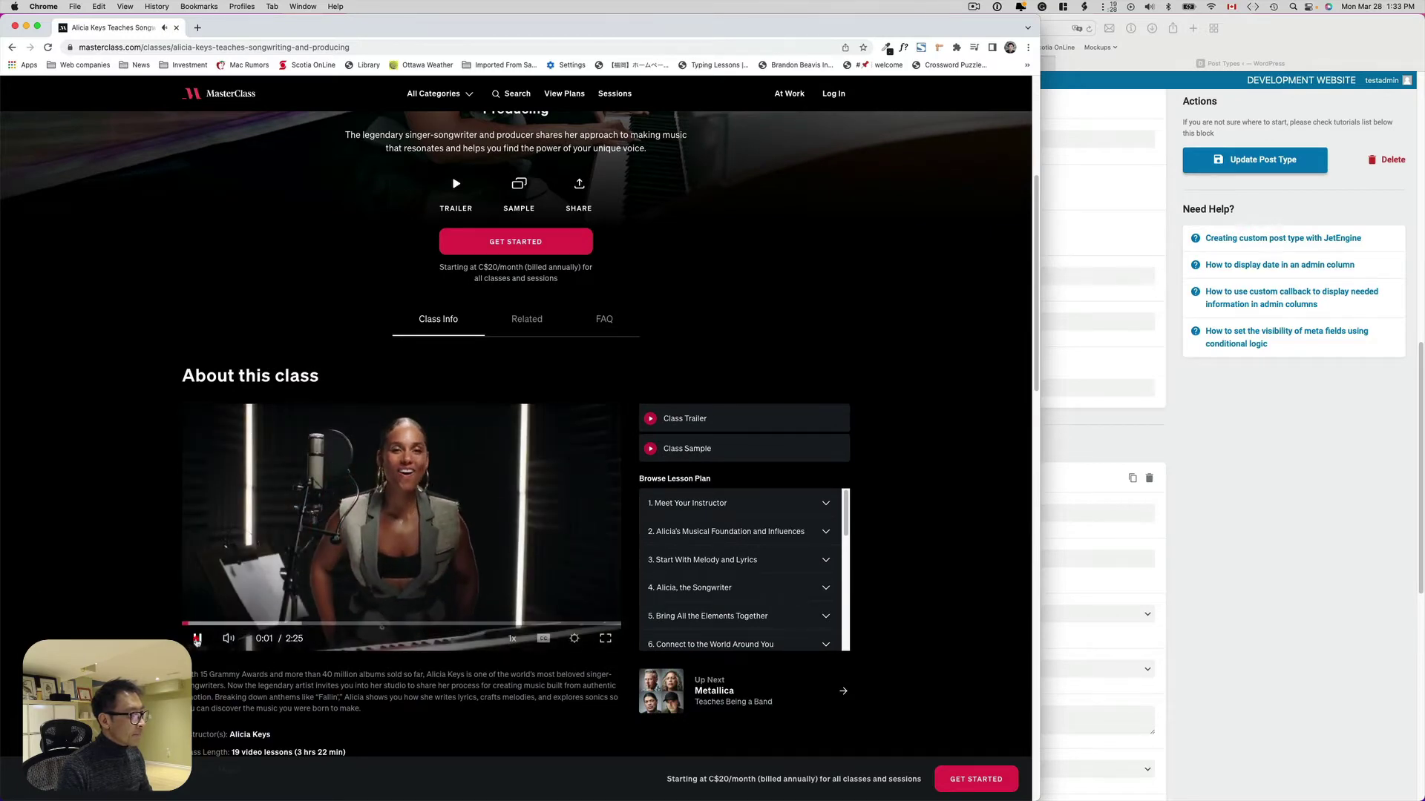
left_click(159, 616)
Switch back to the Classes post type in Safari and inspect the Class trailar field's object type and field type options
left_click(1200, 454)
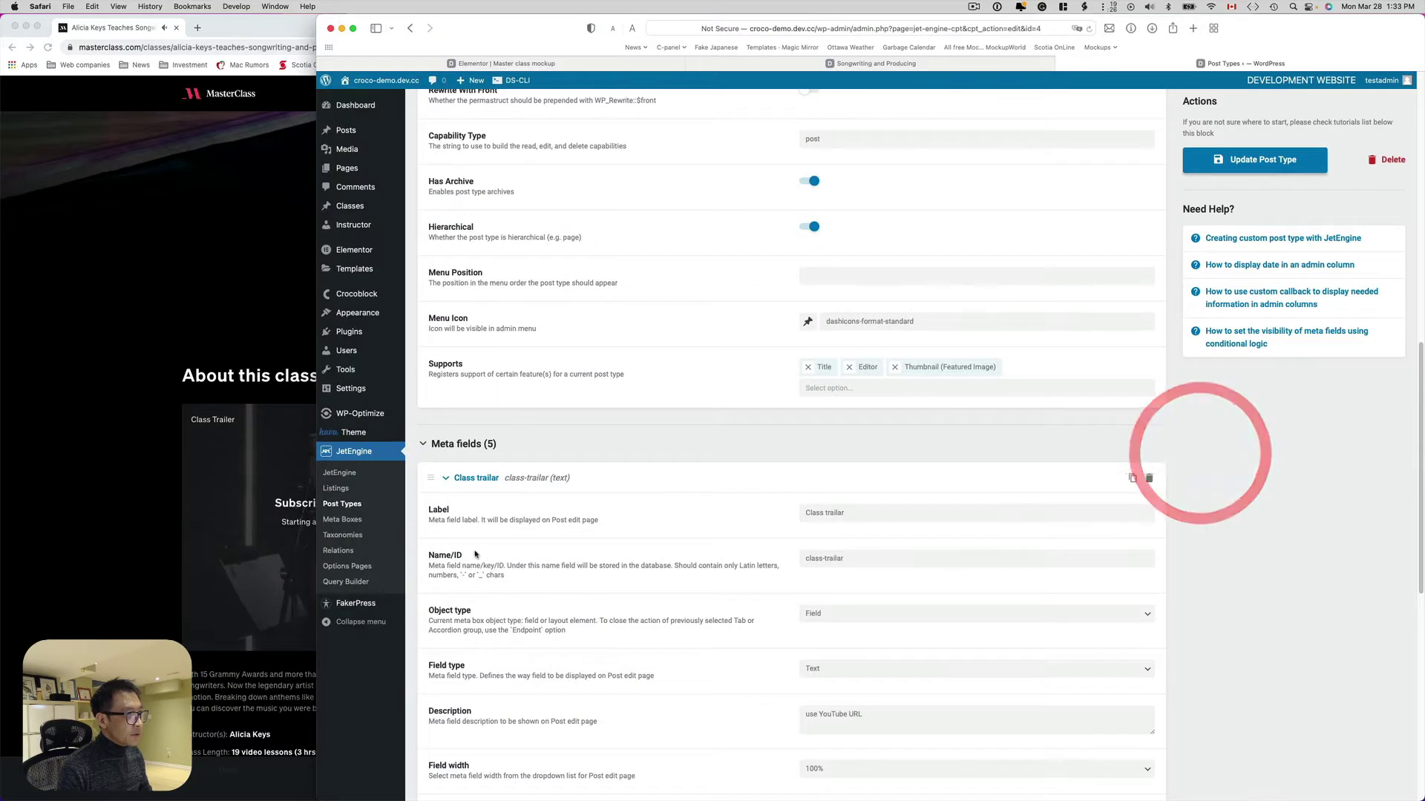
scroll(717, 533, "down", 1)
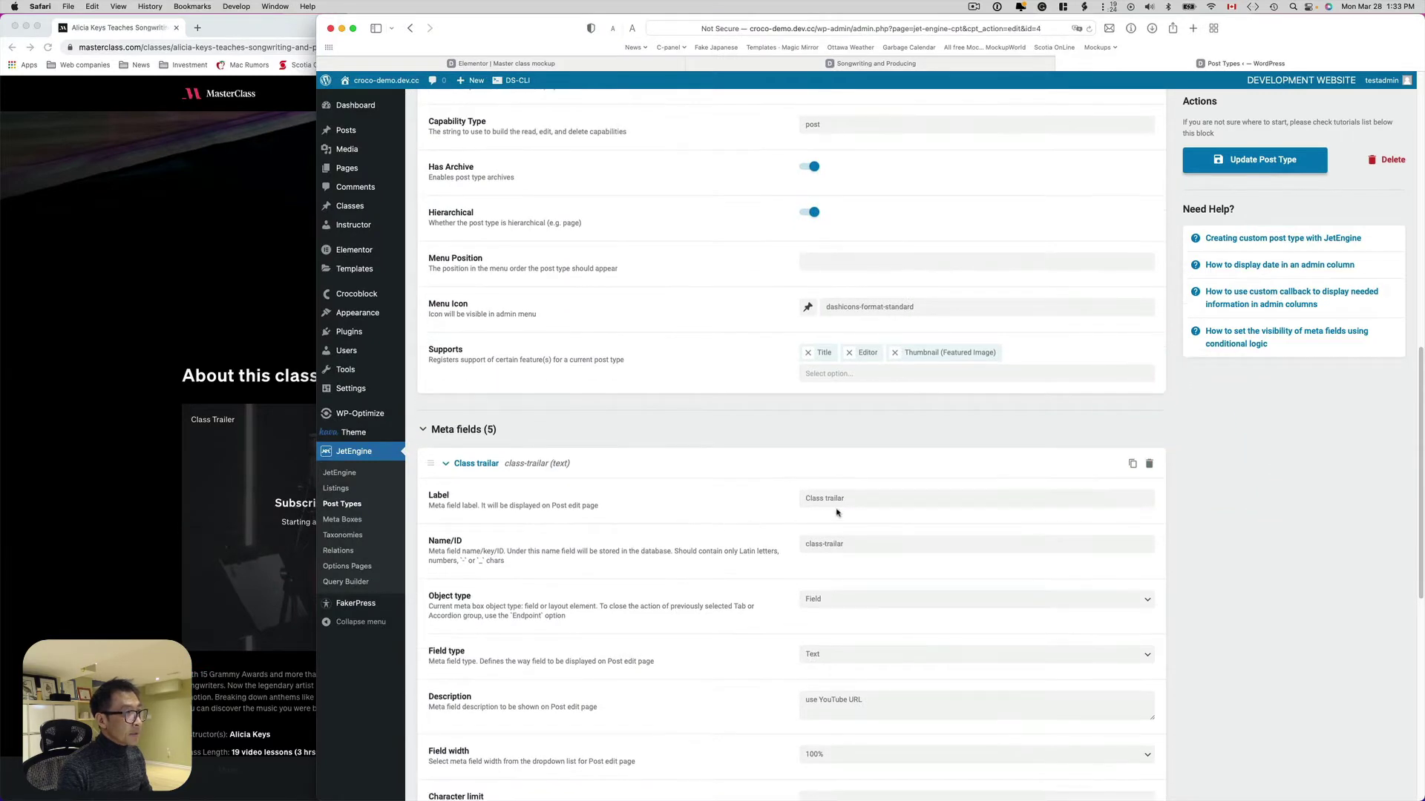
scroll(848, 546, "down", 5)
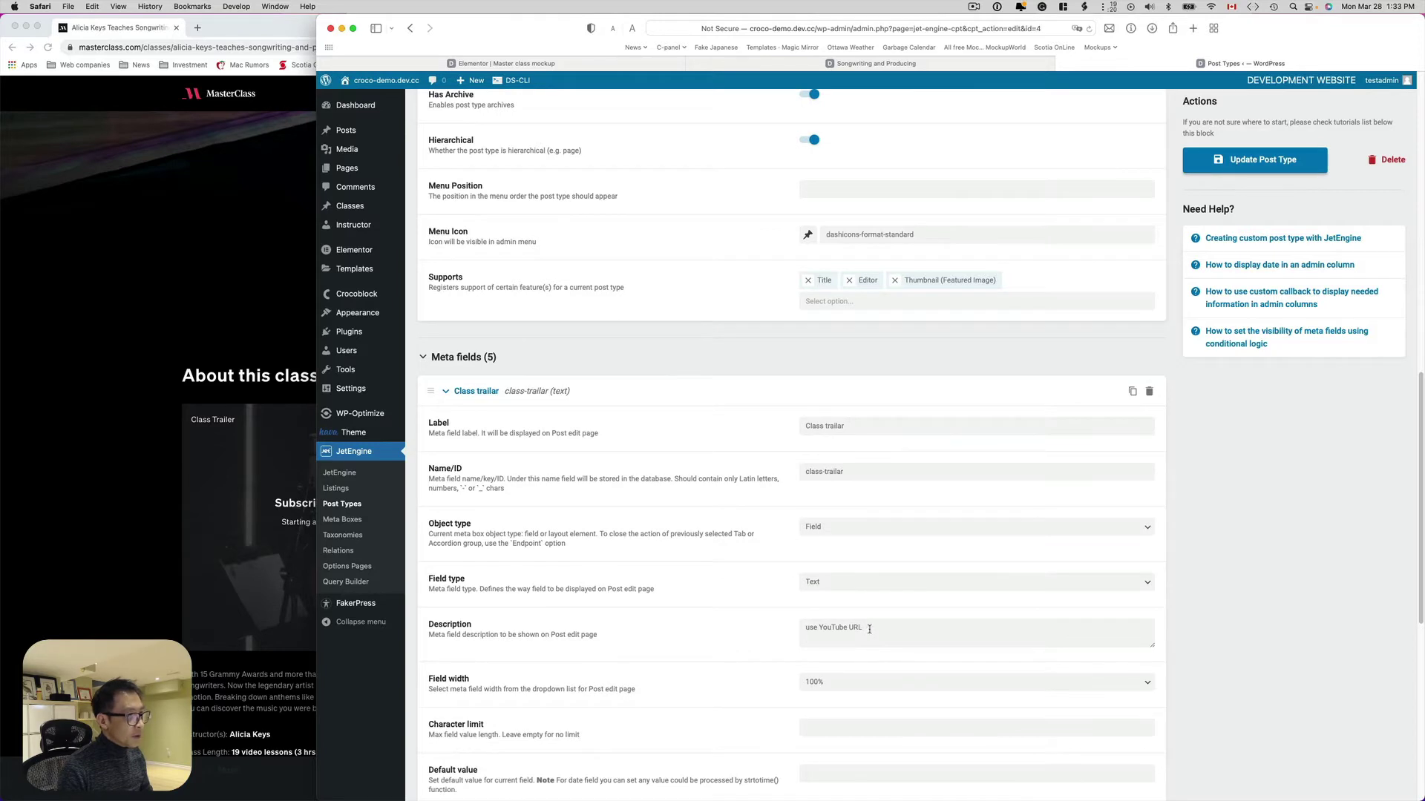
left_click(874, 589)
left_click(874, 542)
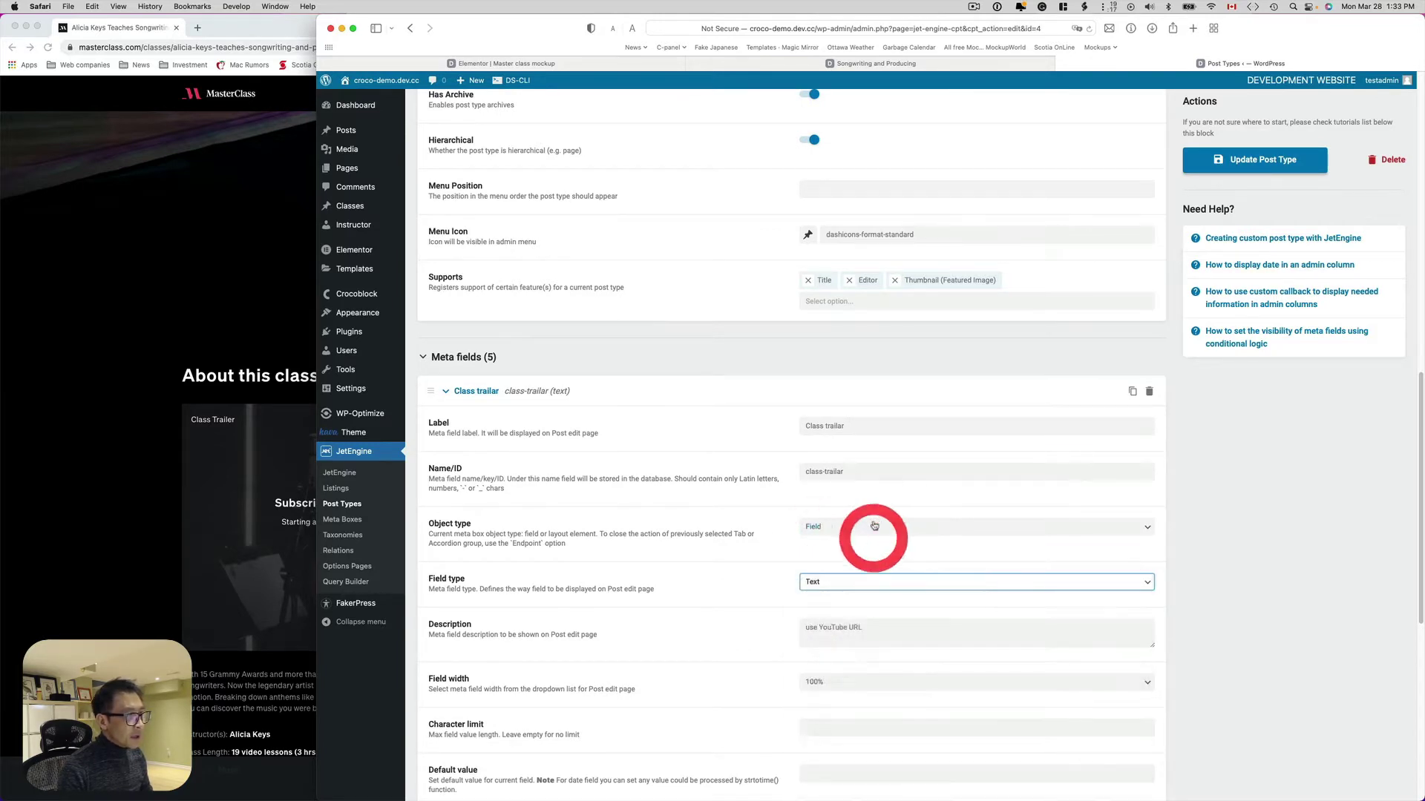
left_click(850, 586)
left_click(825, 581)
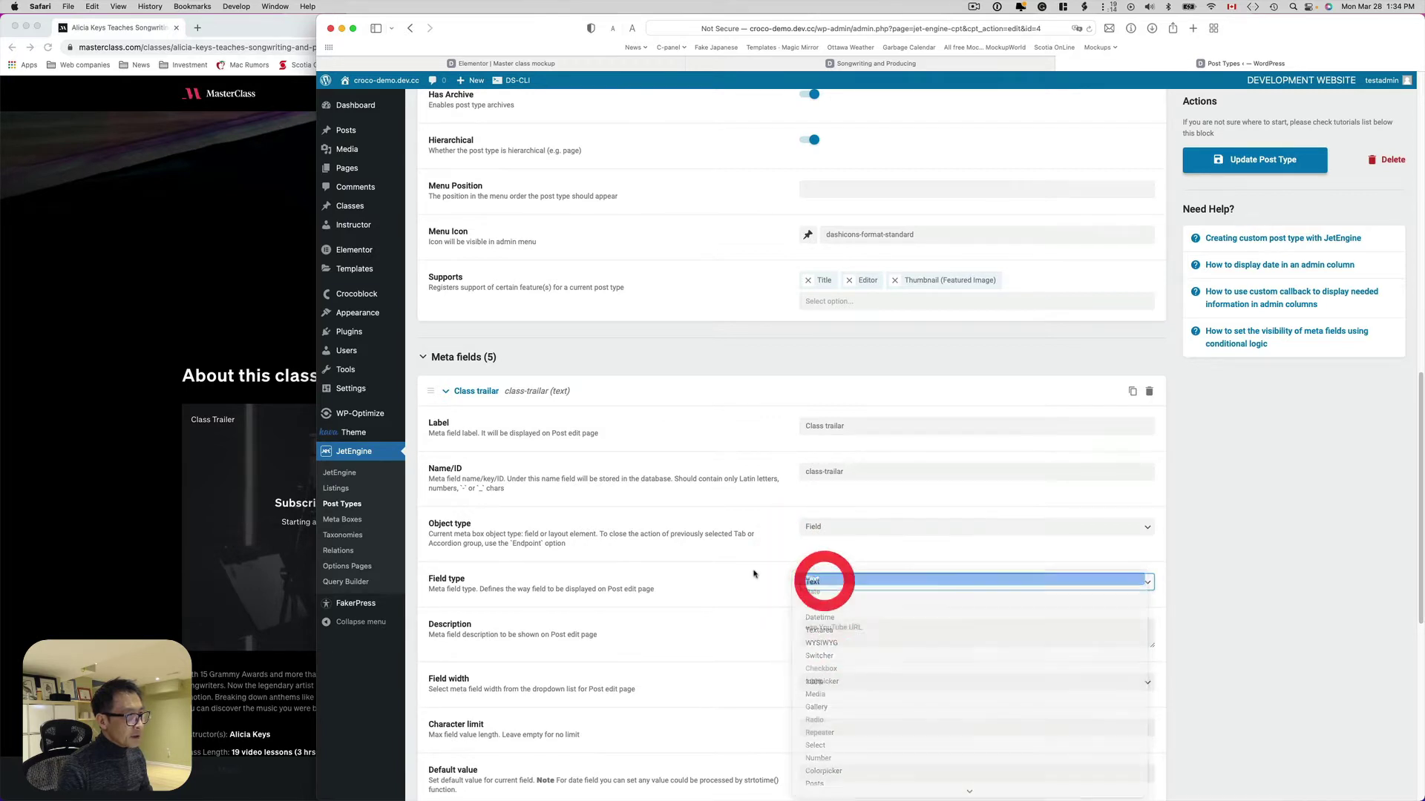
Review the remaining Class trailar settings and expand the Trailer image meta field to examine its settings
scroll(742, 576, "down", 5)
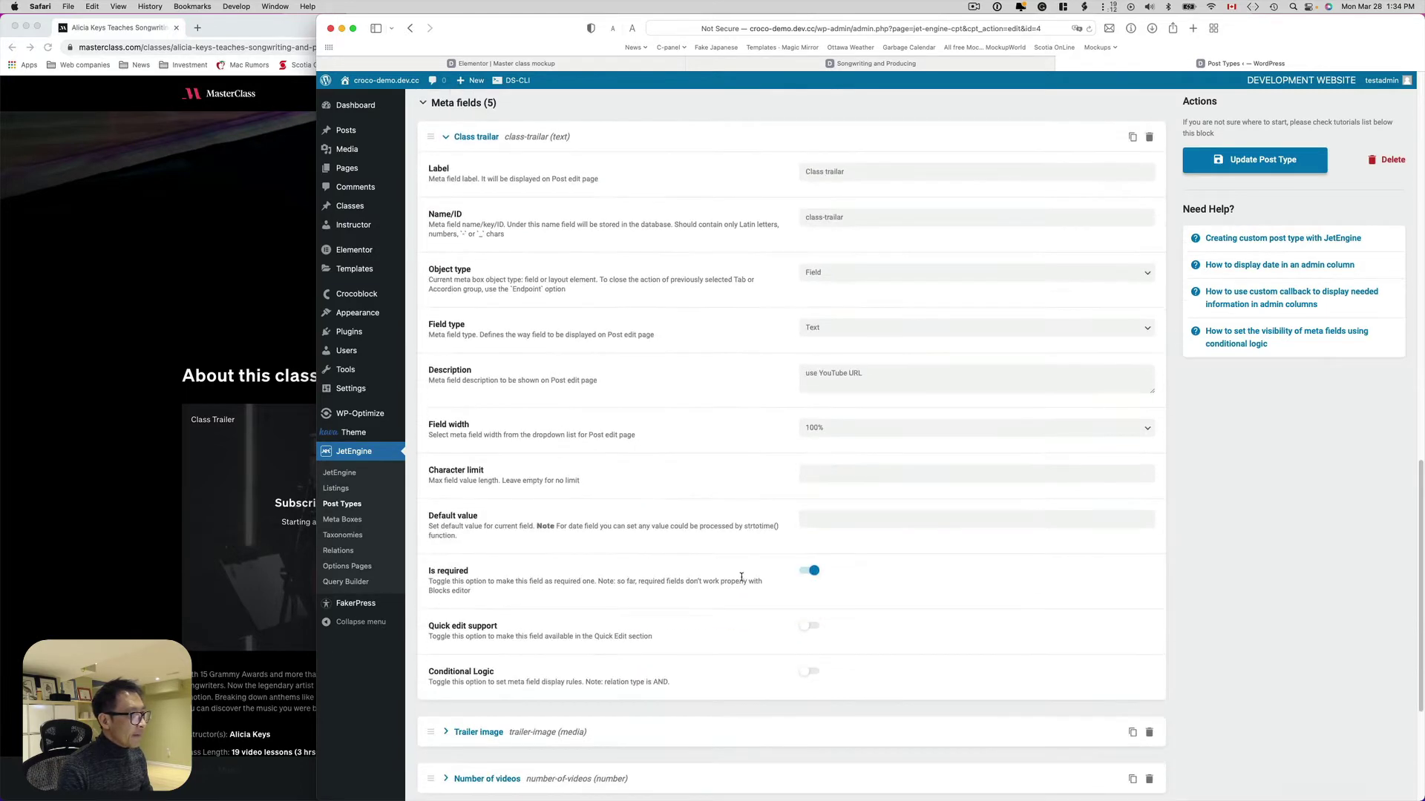
scroll(742, 577, "down", 1)
scroll(742, 586, "down", 3)
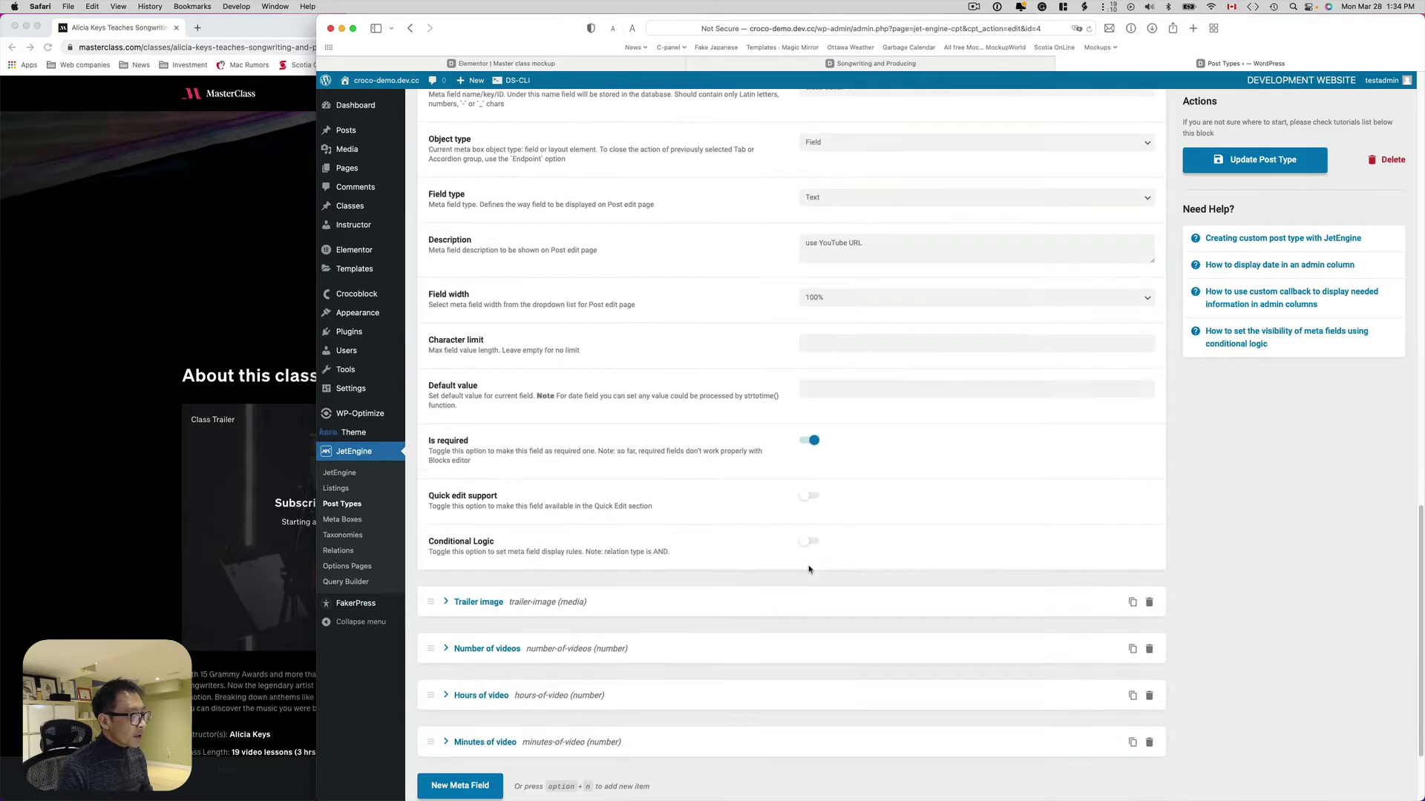
left_click(472, 587)
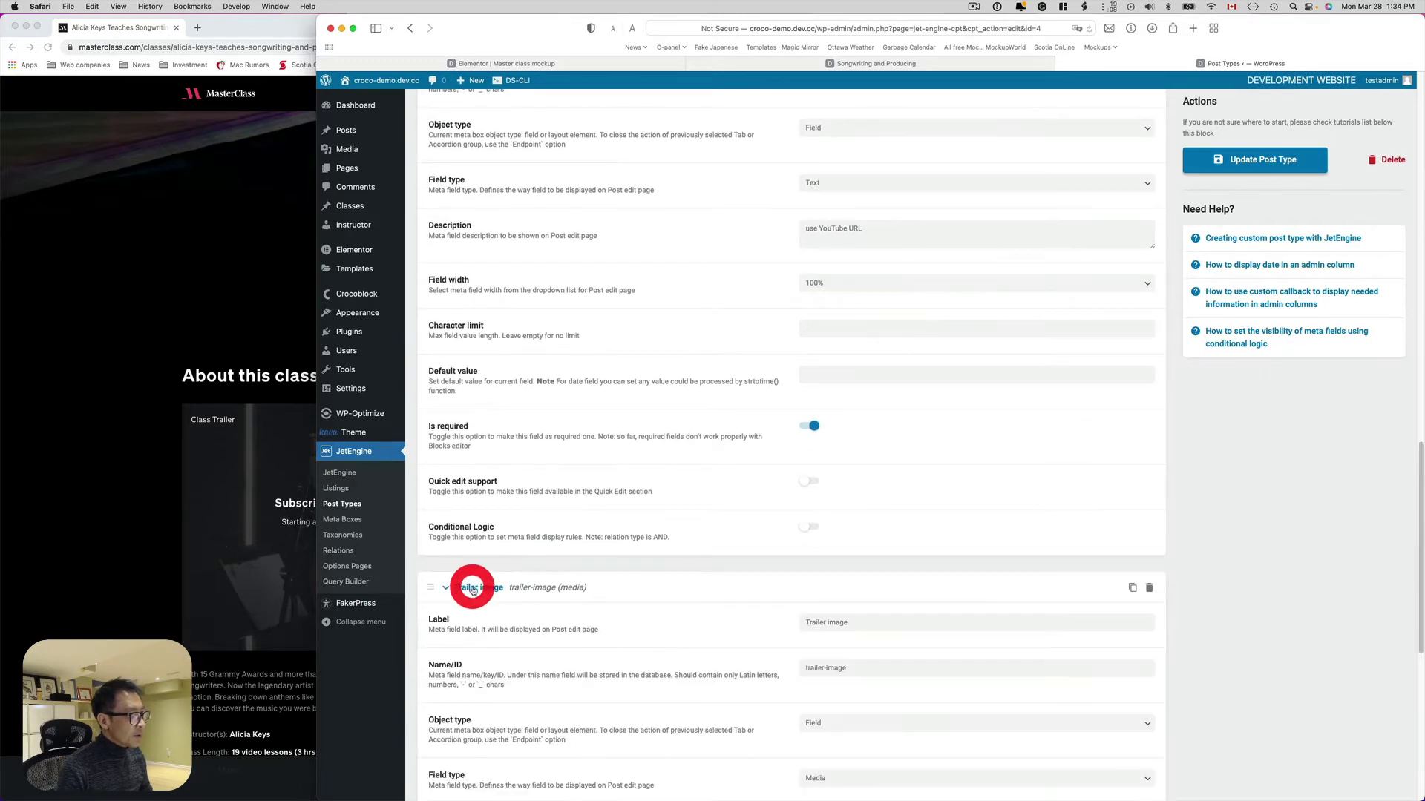
scroll(705, 609, "down", 5)
Switch to the MasterClass music category in Chrome and open the Tom Morello electric guitar class page
left_click(136, 504)
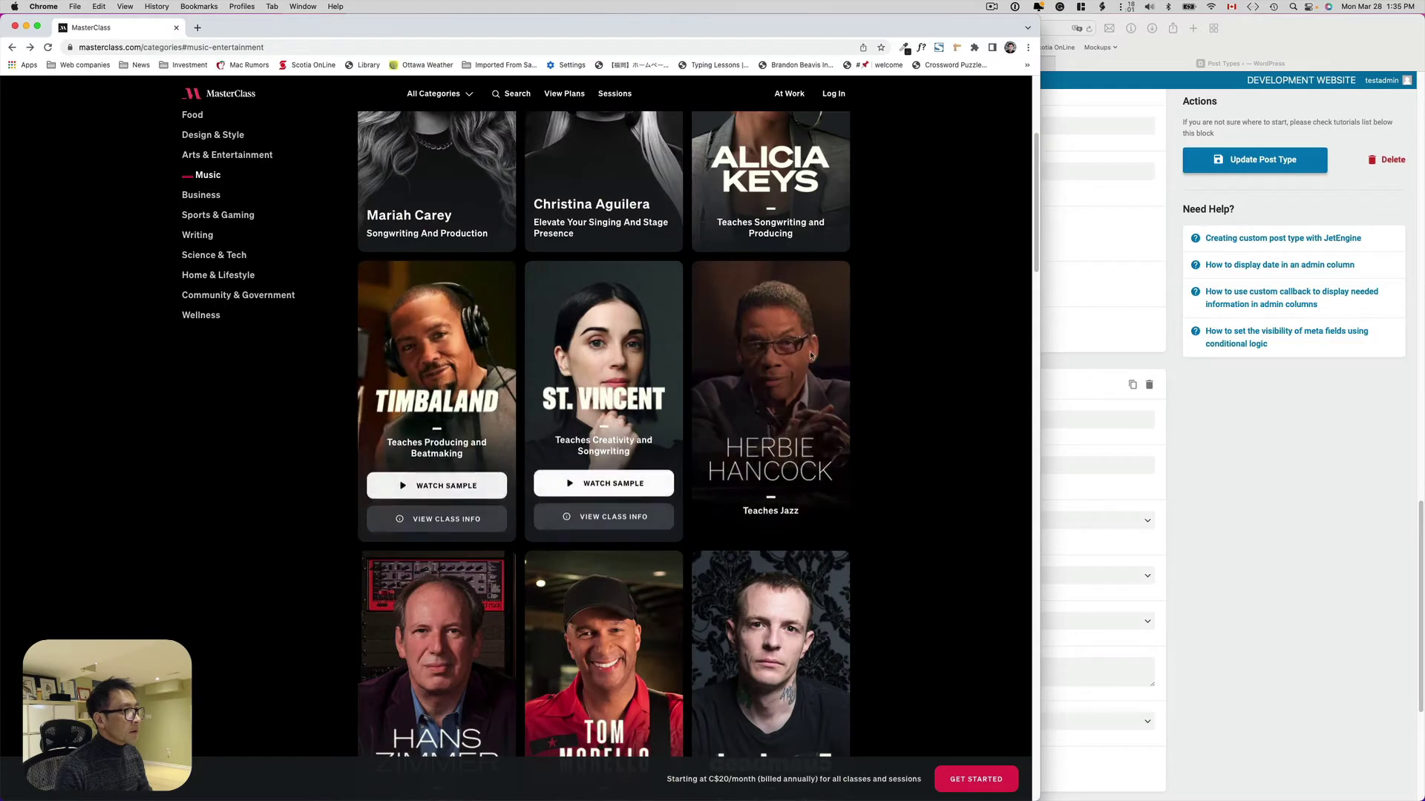
scroll(837, 349, "up", 3)
scroll(837, 349, "down", 3)
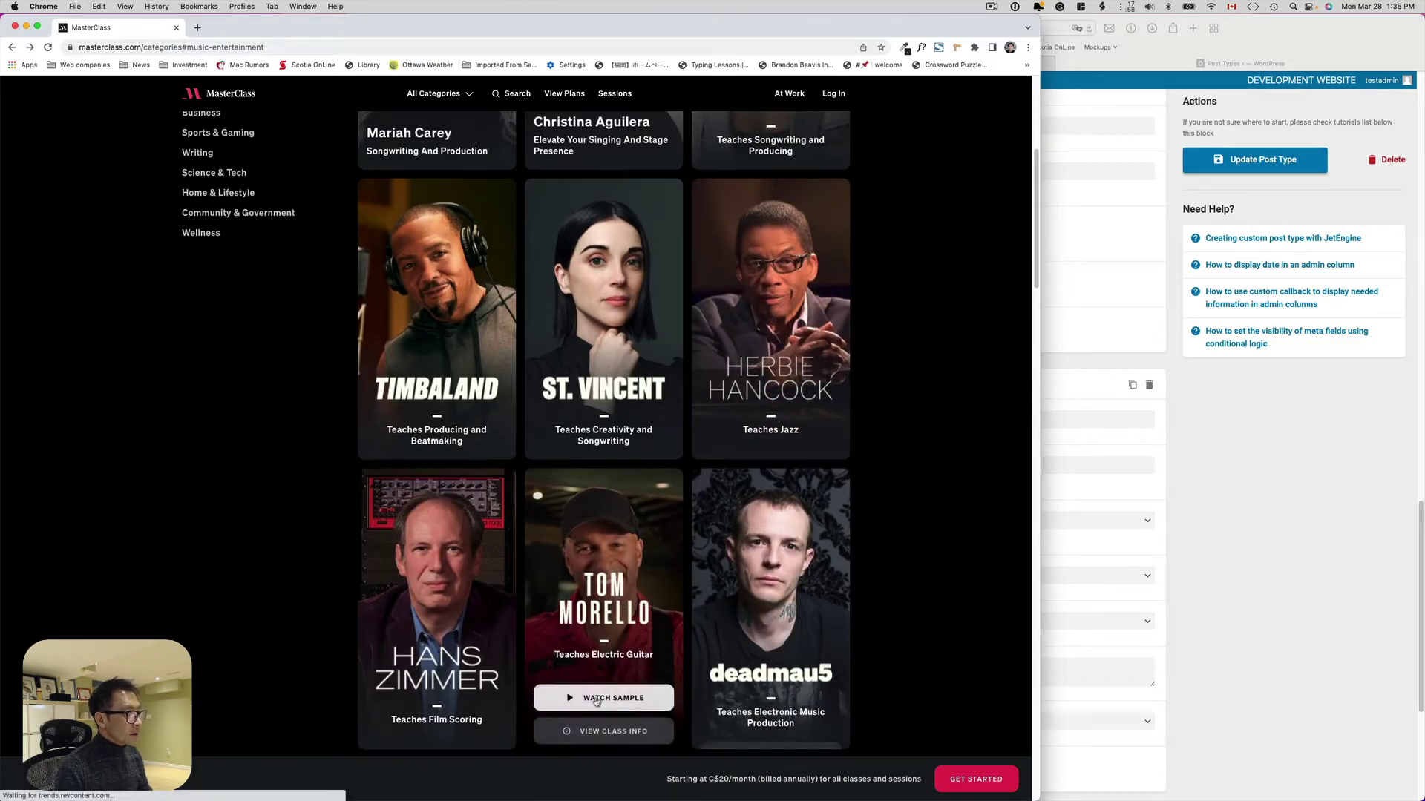
scroll(594, 691, "down", 1)
left_click(603, 701)
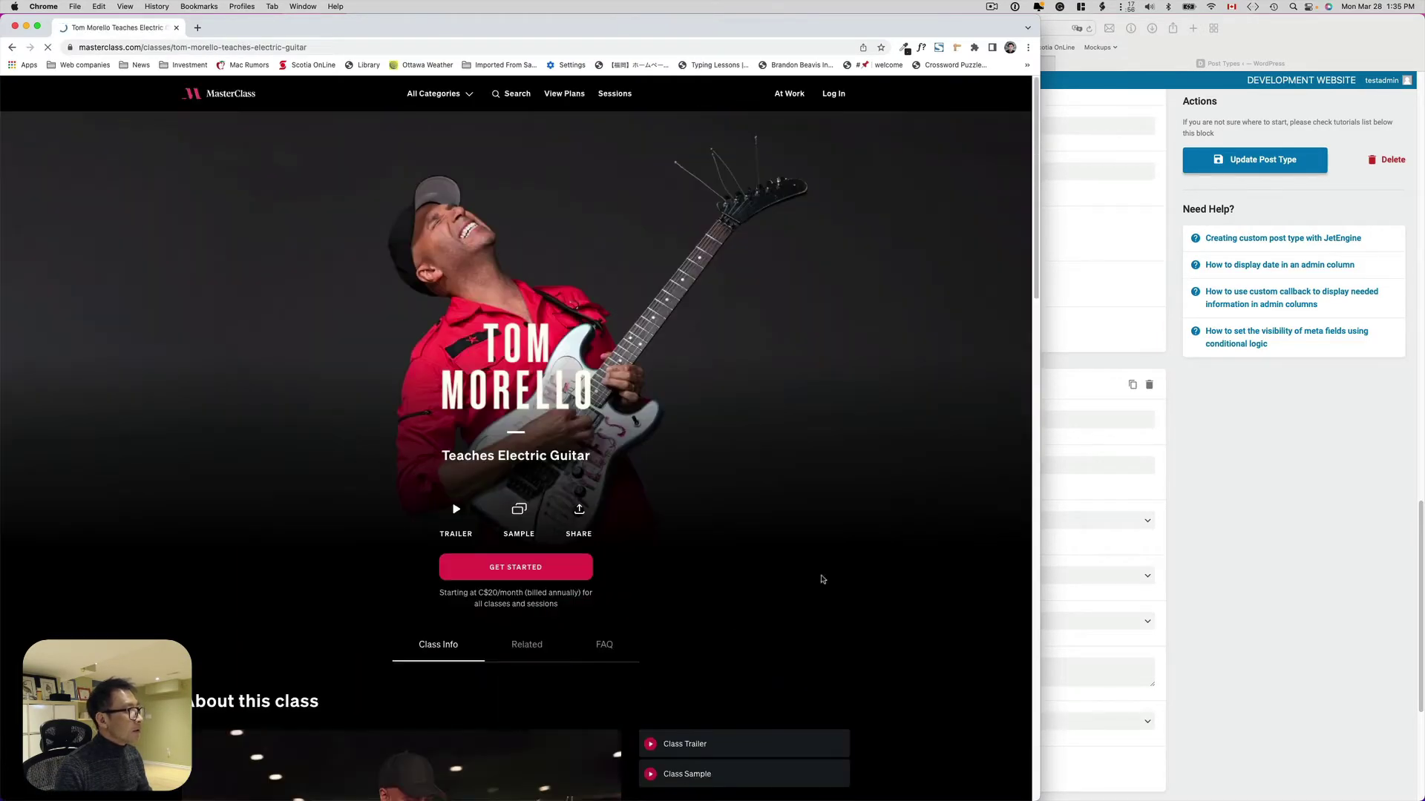
Examine the trailer image in the About this class section, and compare it with the Trailer image field's type options in Safari
scroll(923, 531, "down", 5)
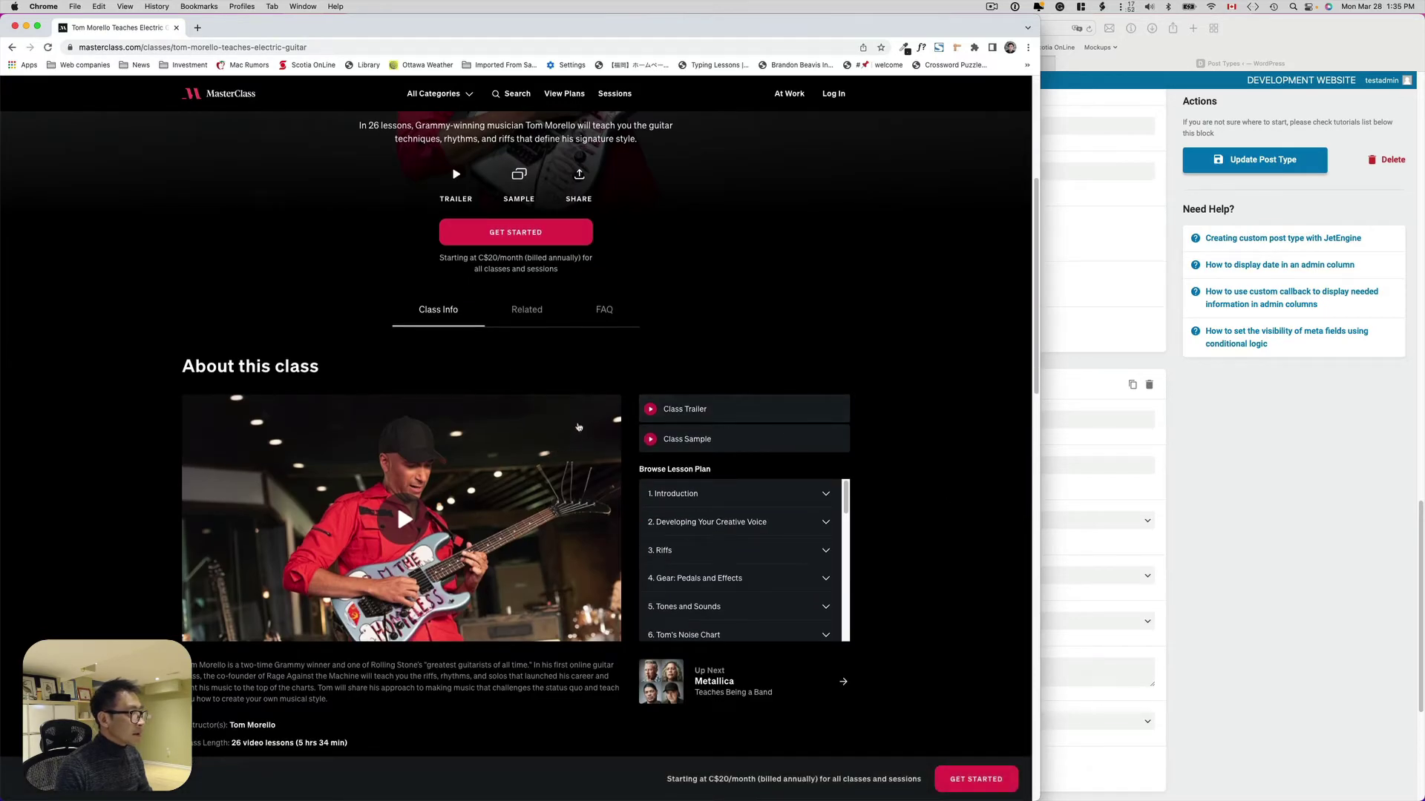
left_click_drag(578, 420, 672, 383)
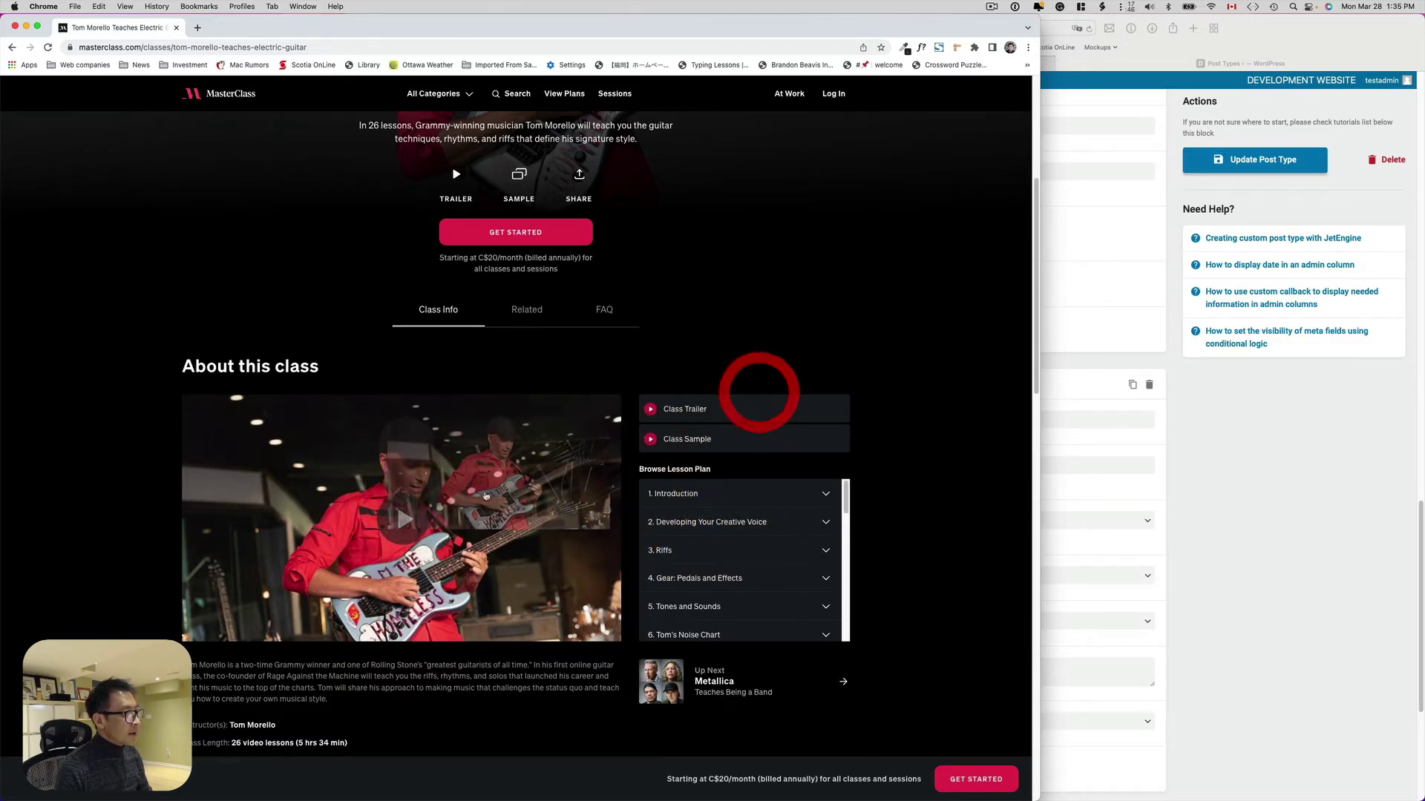
left_click(1210, 420)
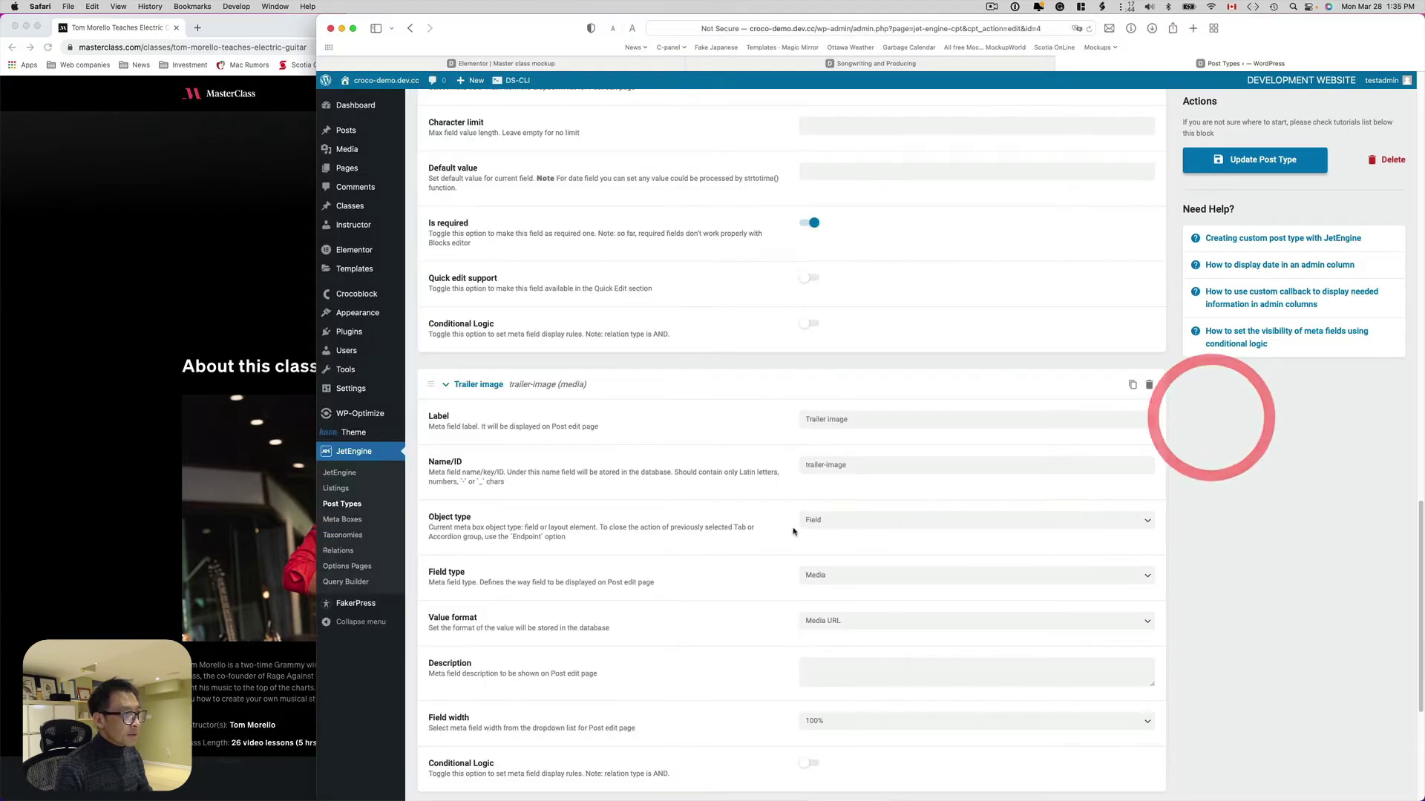
scroll(652, 423, "down", 1)
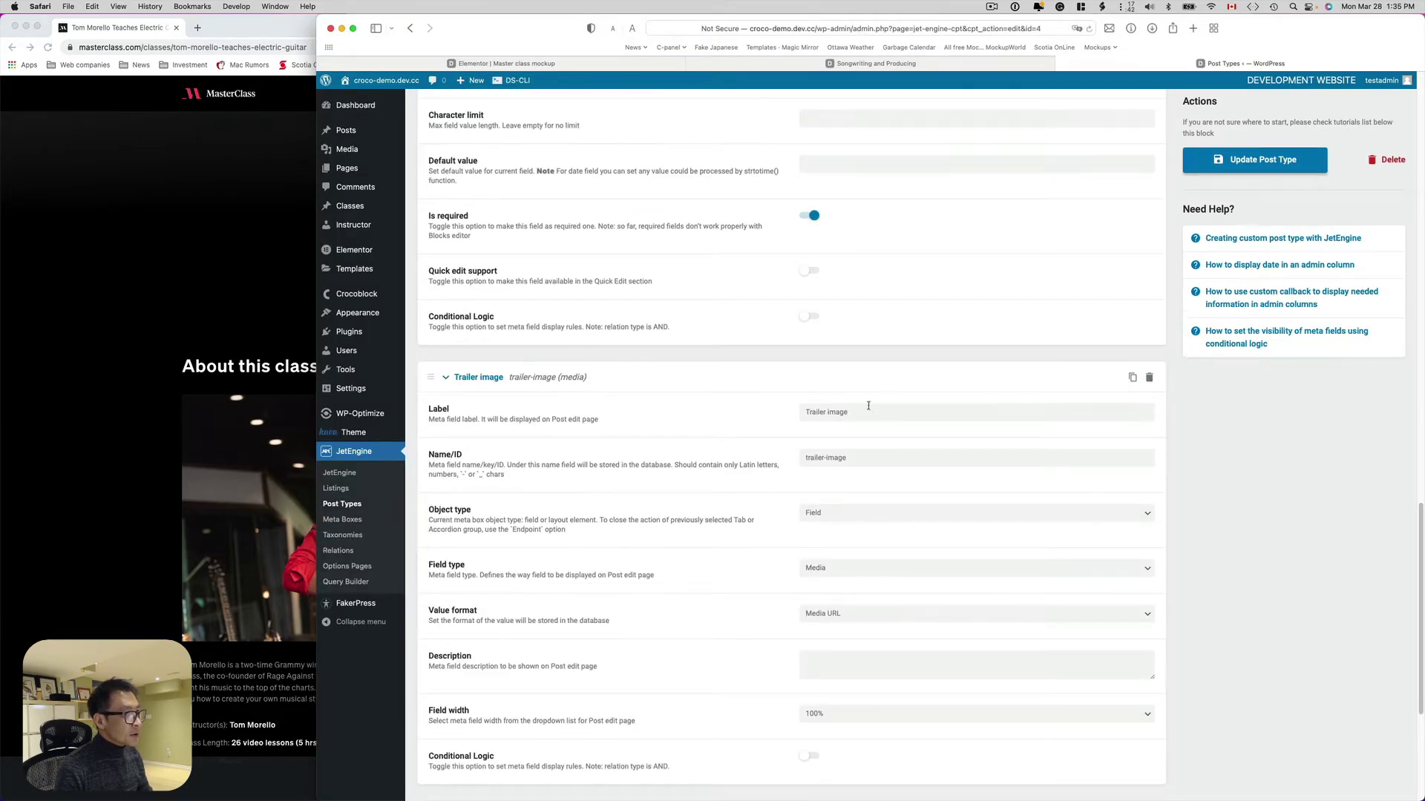
scroll(860, 519, "down", 3)
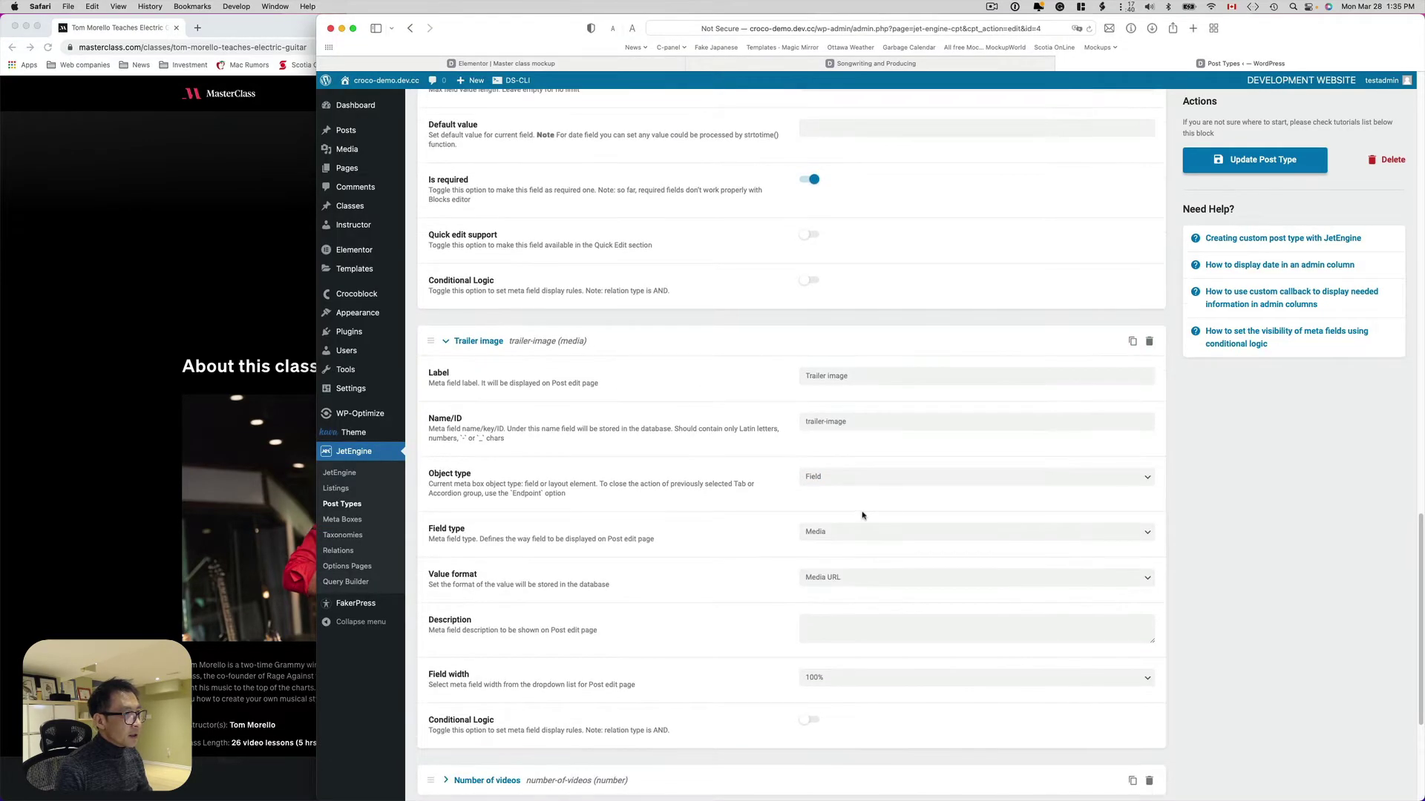
scroll(863, 515, "down", 1)
left_click(847, 517)
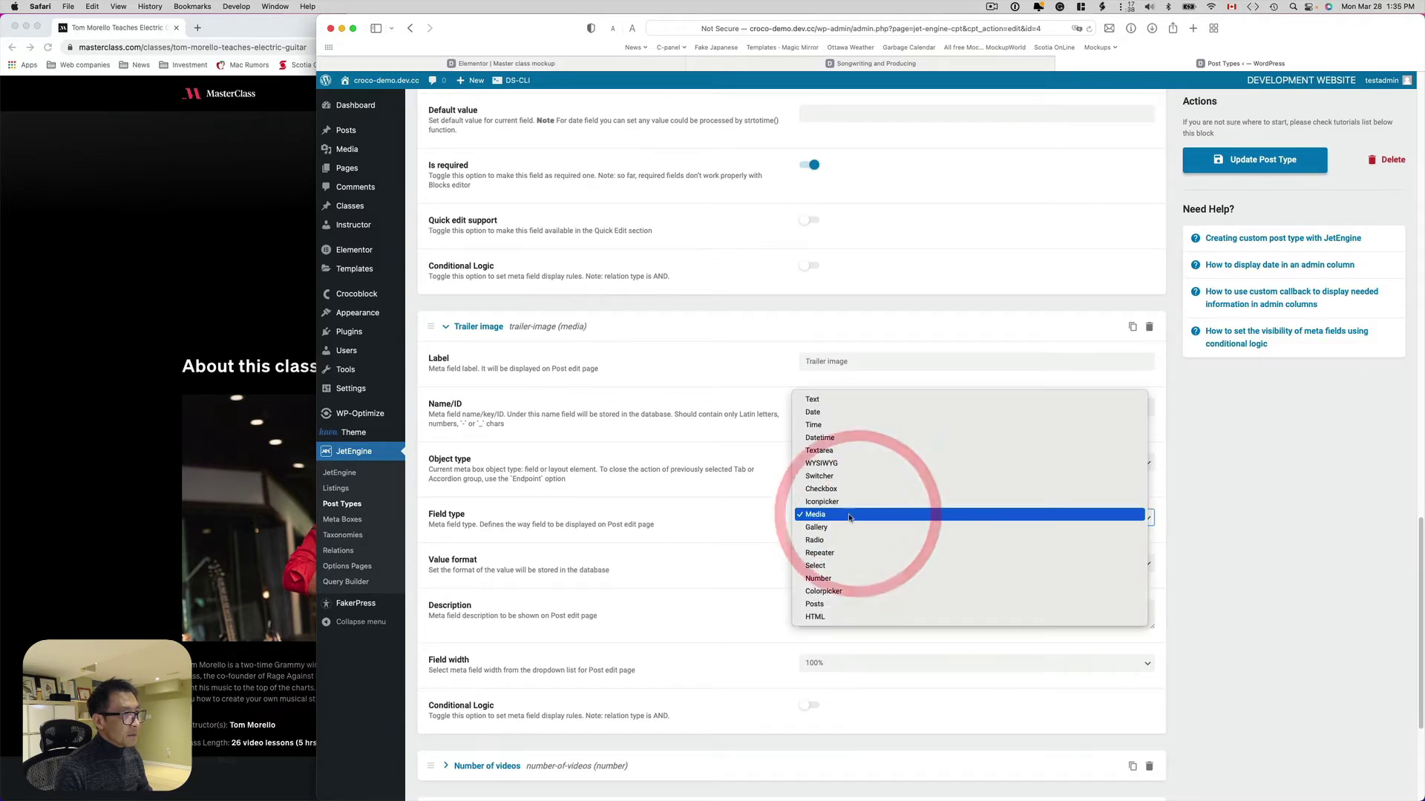
left_click(849, 519)
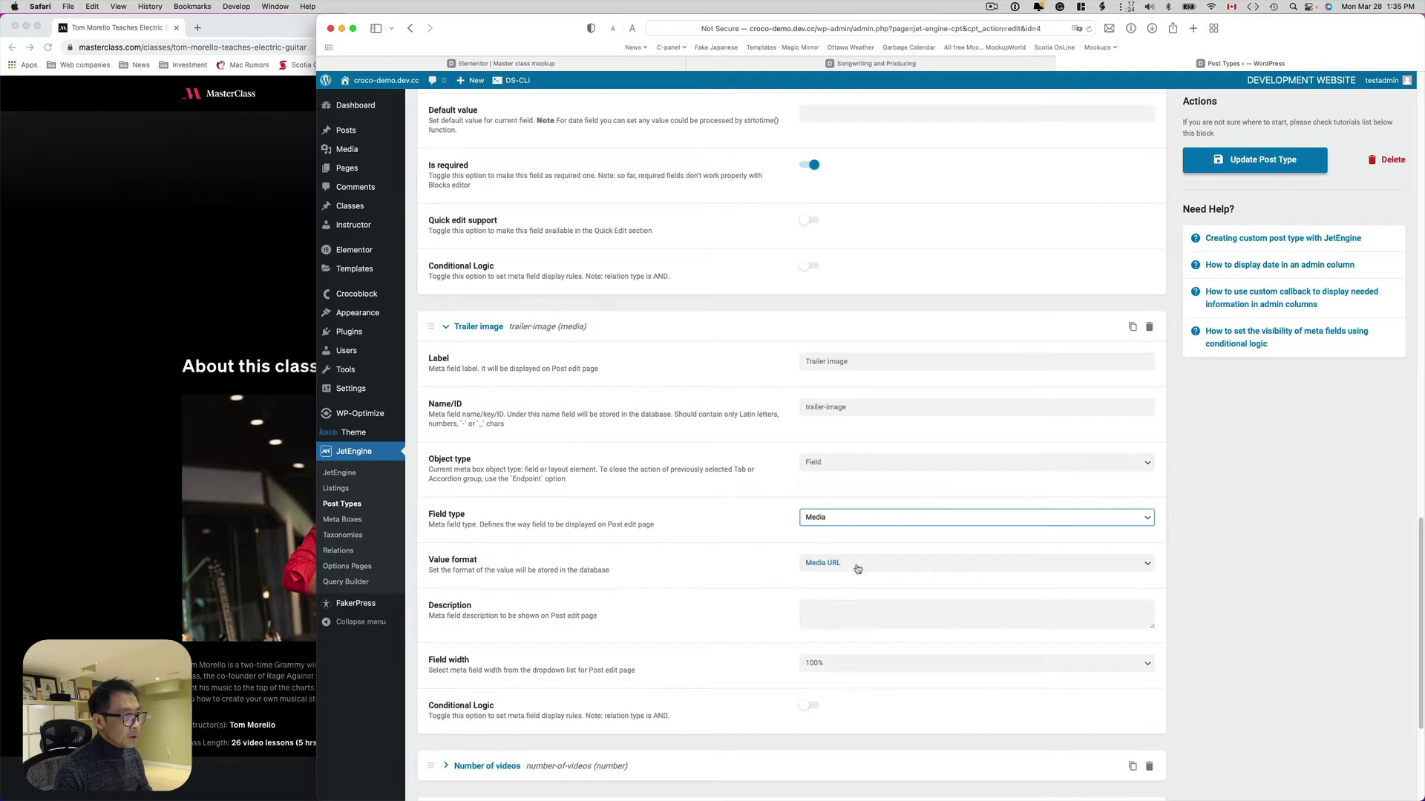
Expand the Number of videos meta field and check the class length on the Tom Morello class page in Chrome
scroll(865, 560, "down", 15)
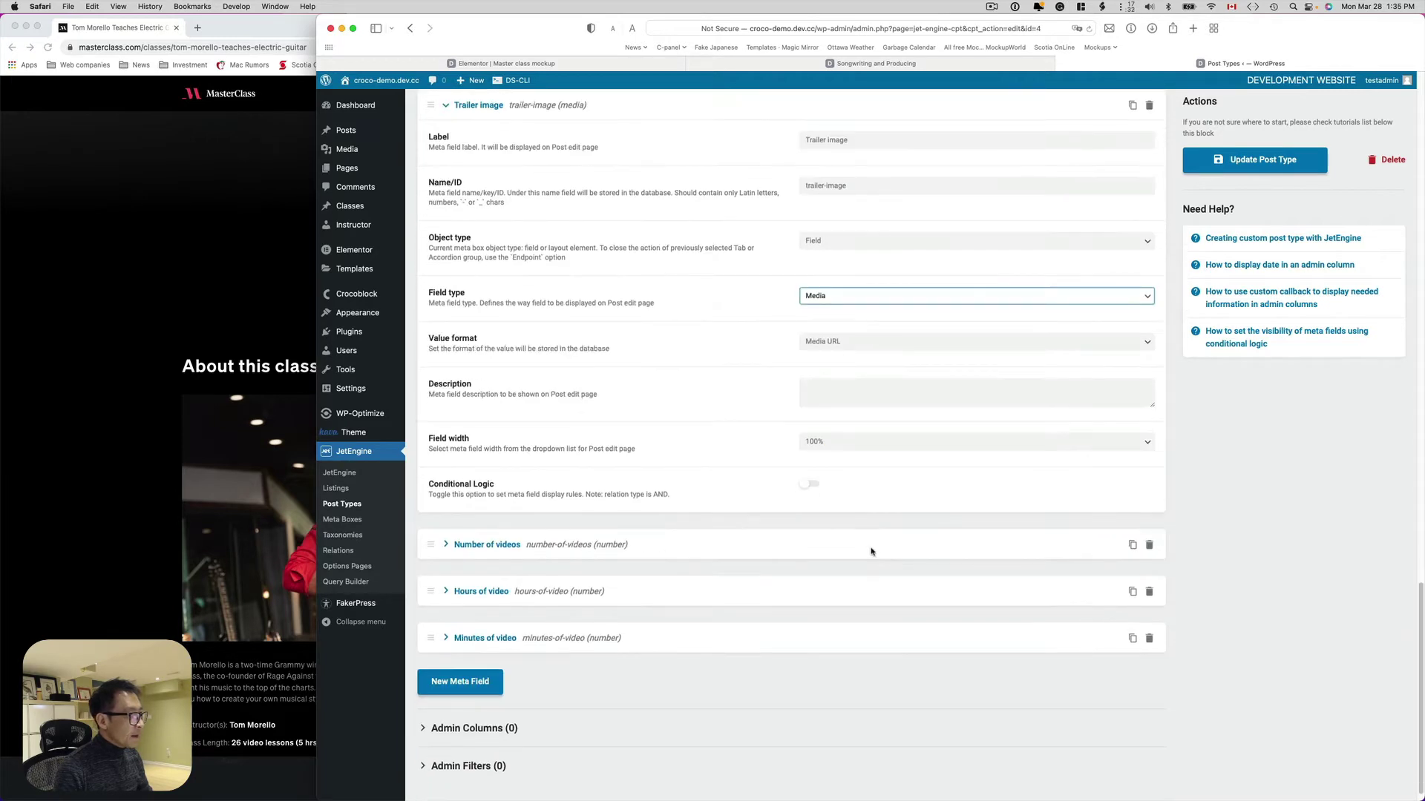
left_click(490, 546)
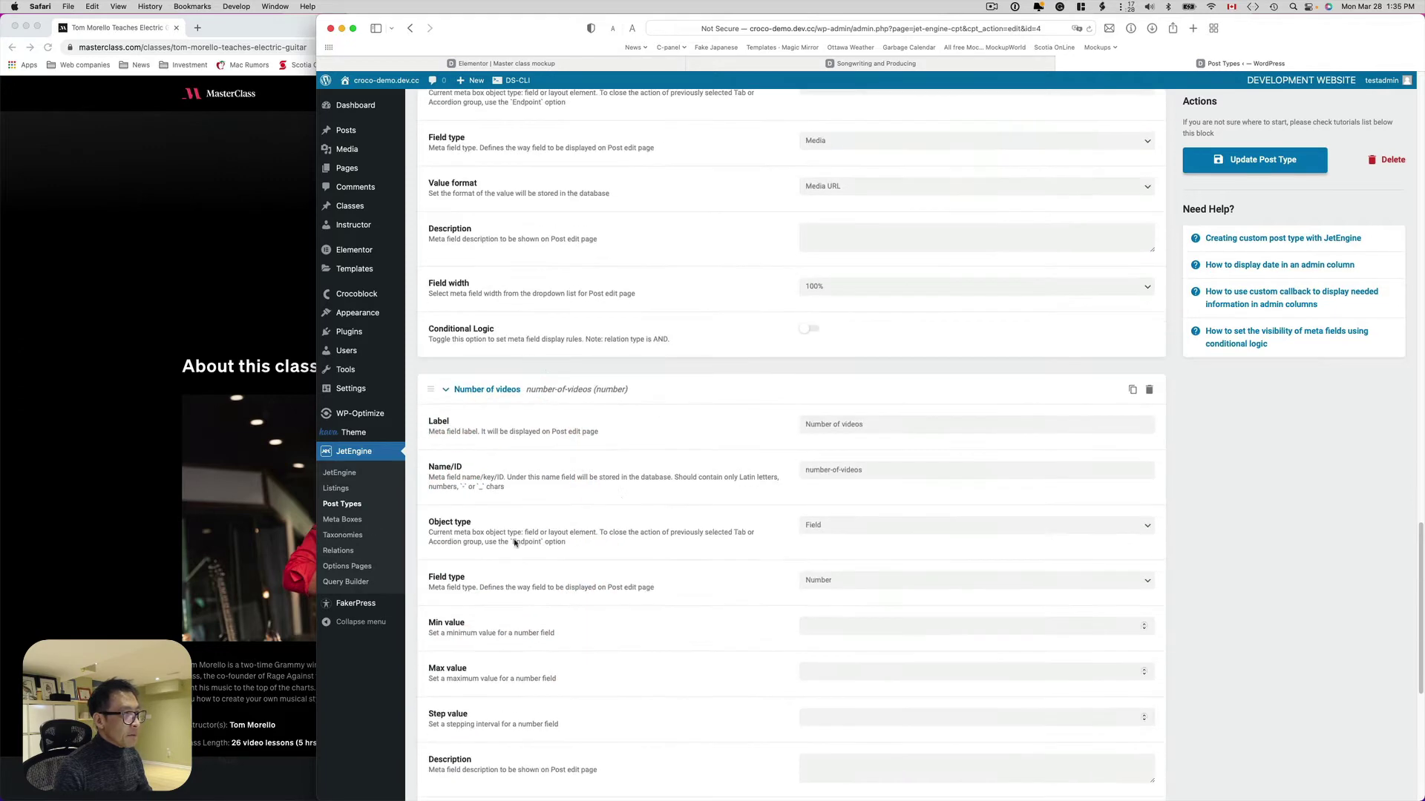
left_click(96, 541)
scroll(178, 586, "down", 3)
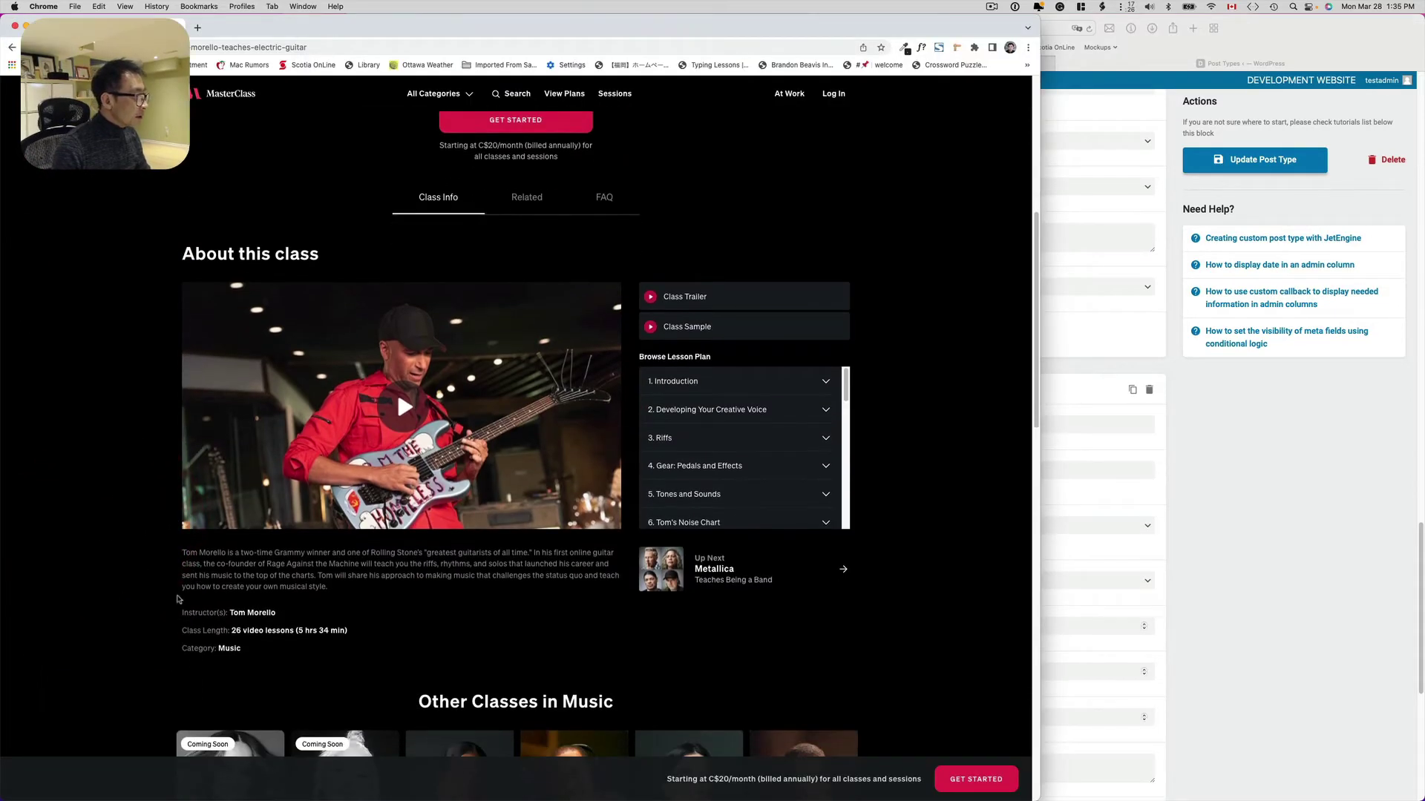
scroll(202, 631, "down", 1)
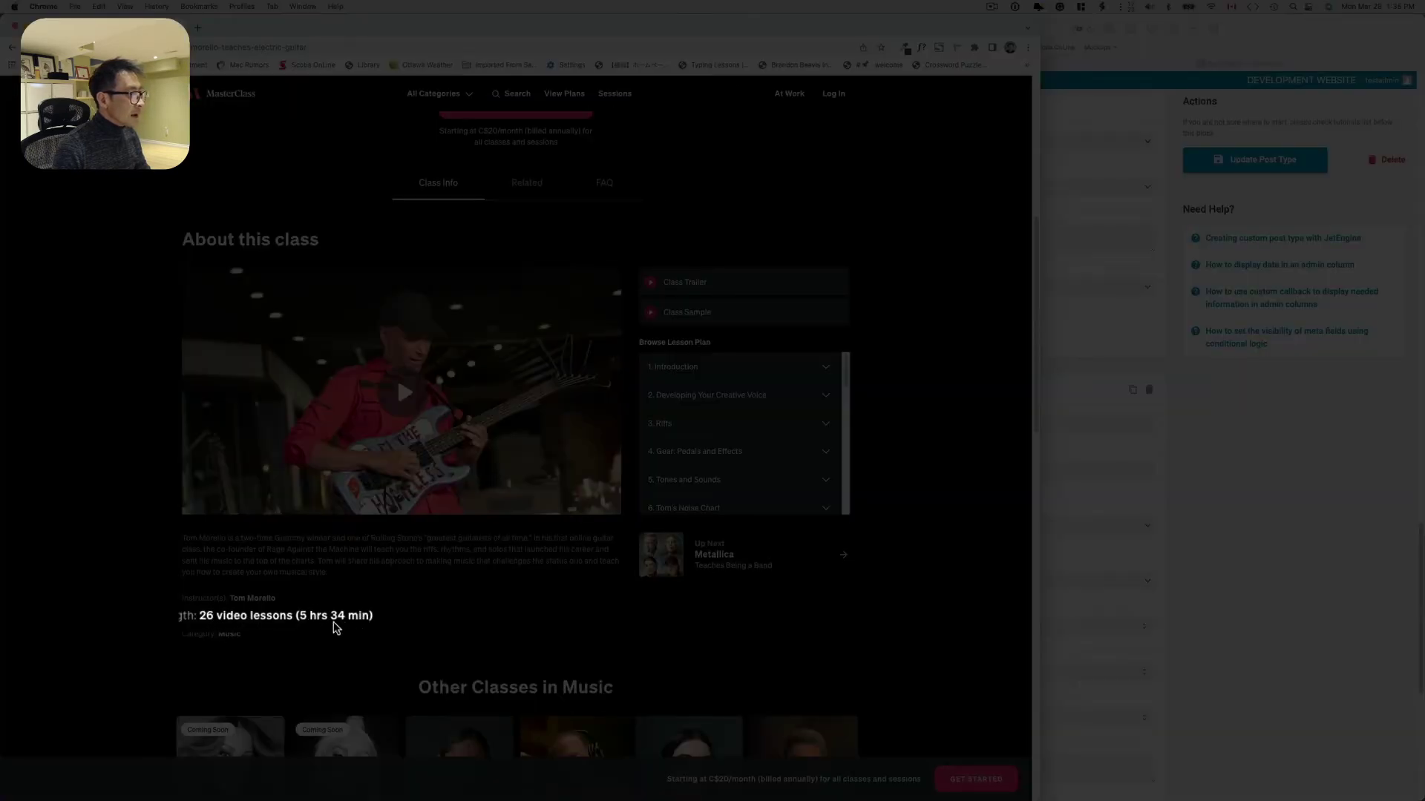
Return to the Classes post type in Safari and inspect the Number of videos field's type options, keeping Number
left_click(1231, 486)
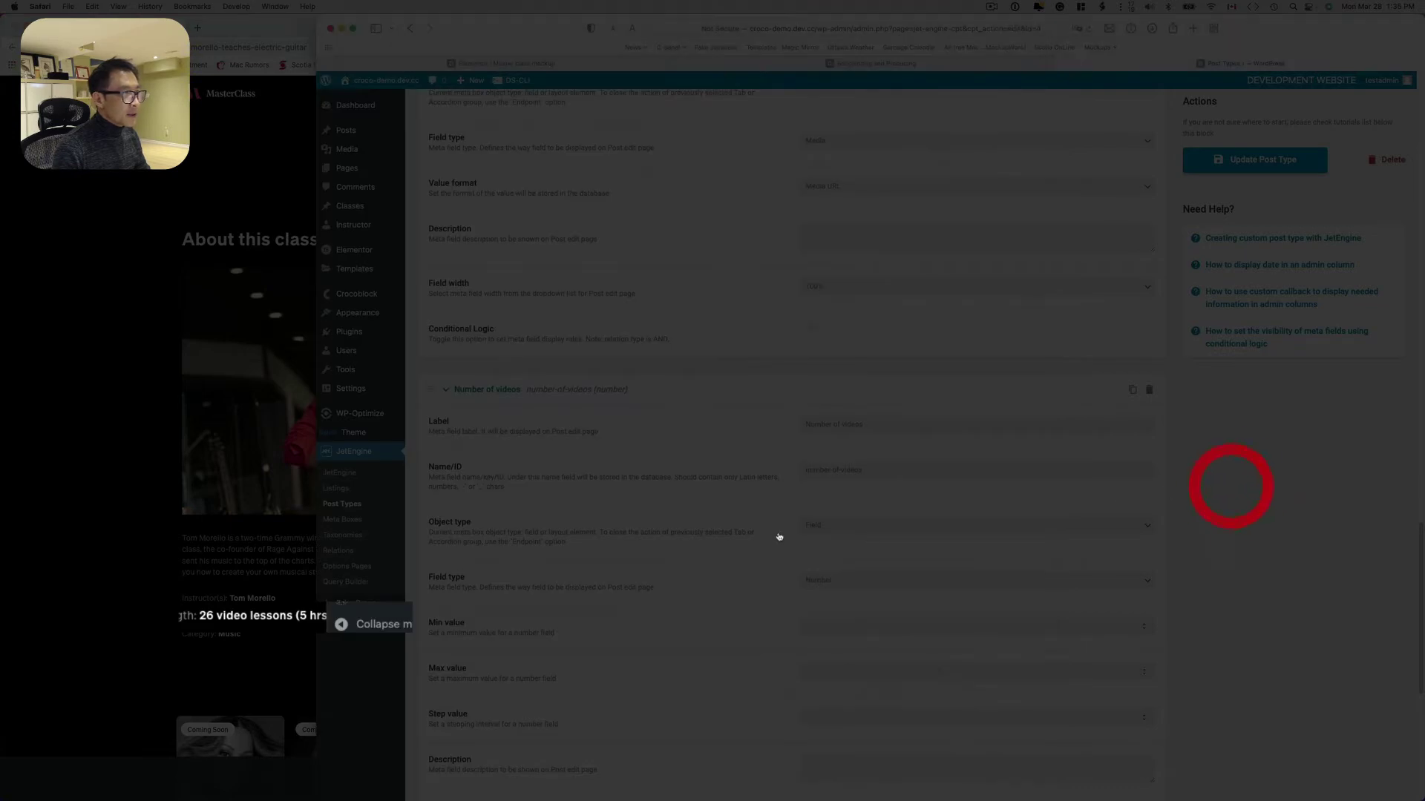
scroll(744, 532, "down", 2)
scroll(891, 438, "down", 1)
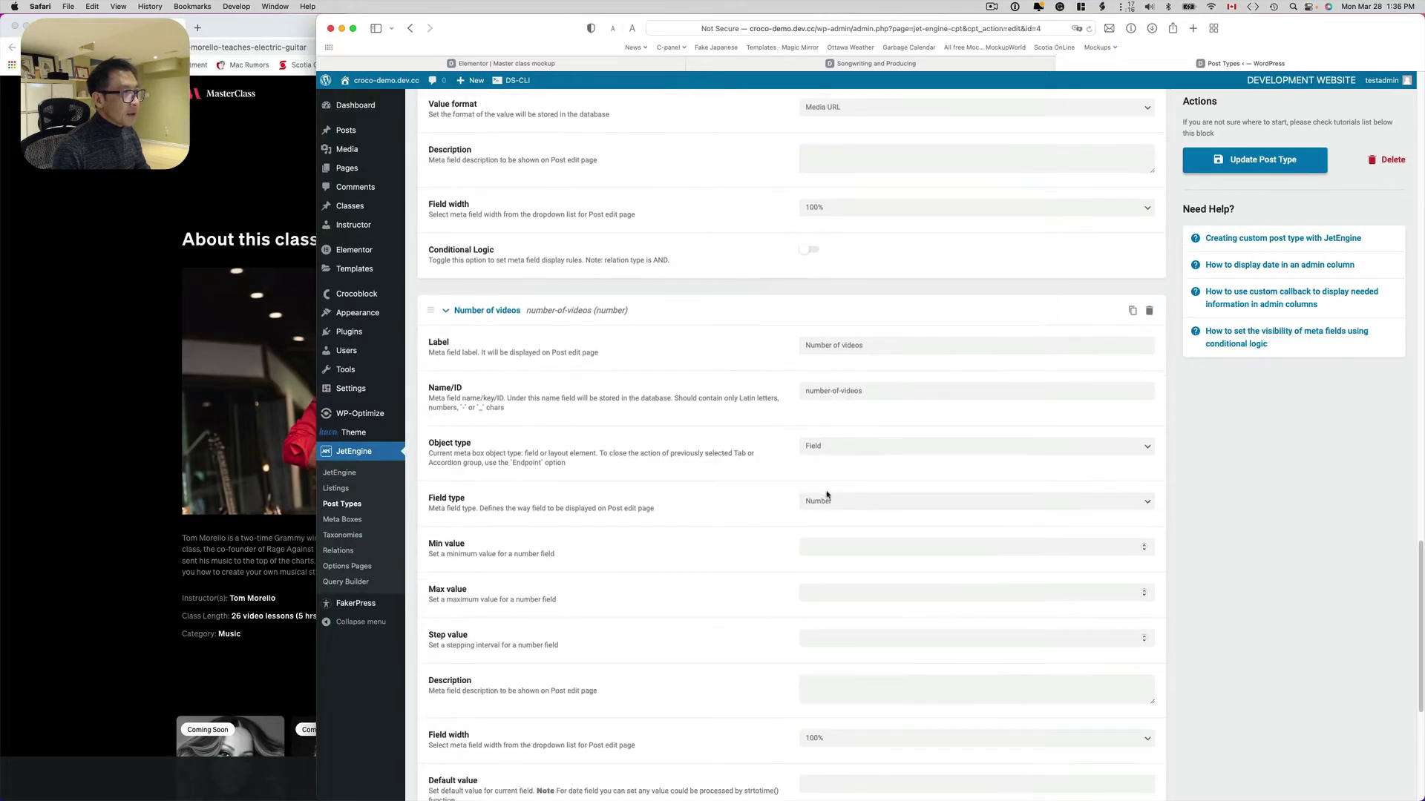
left_click(829, 505)
left_click(821, 497)
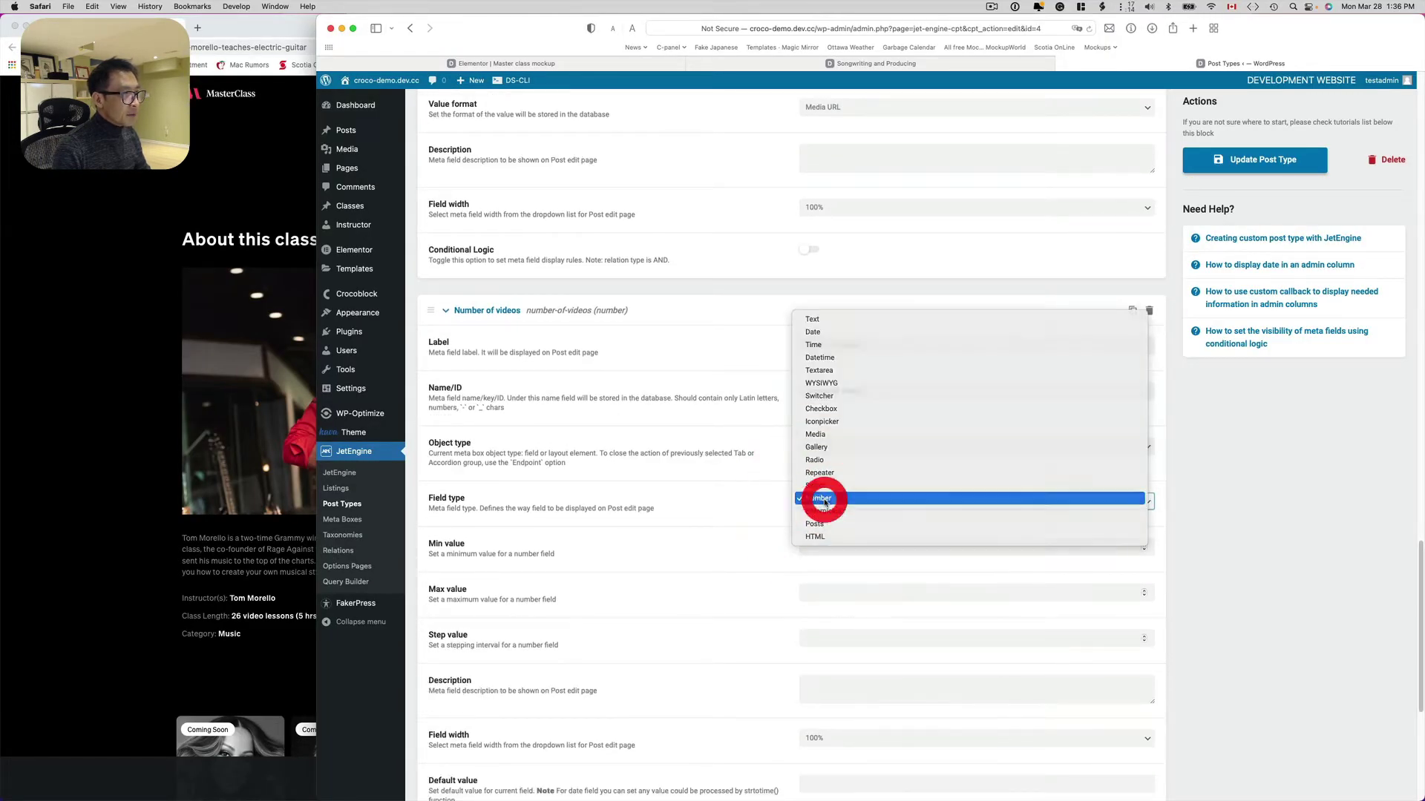
scroll(800, 505, "down", 1)
Expand the Hours of video meta field and inspect its field type options, keeping Number
scroll(800, 505, "down", 10)
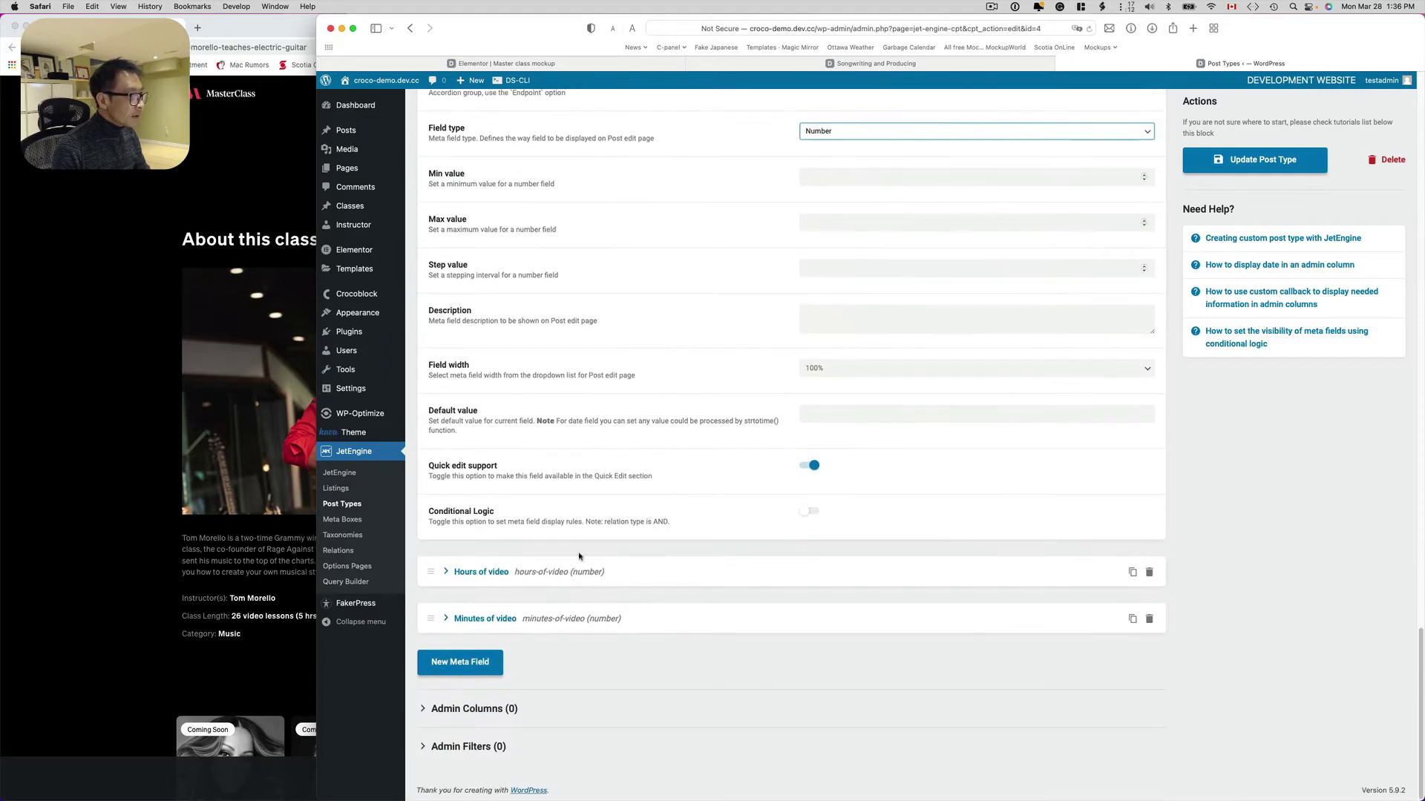
left_click(487, 578)
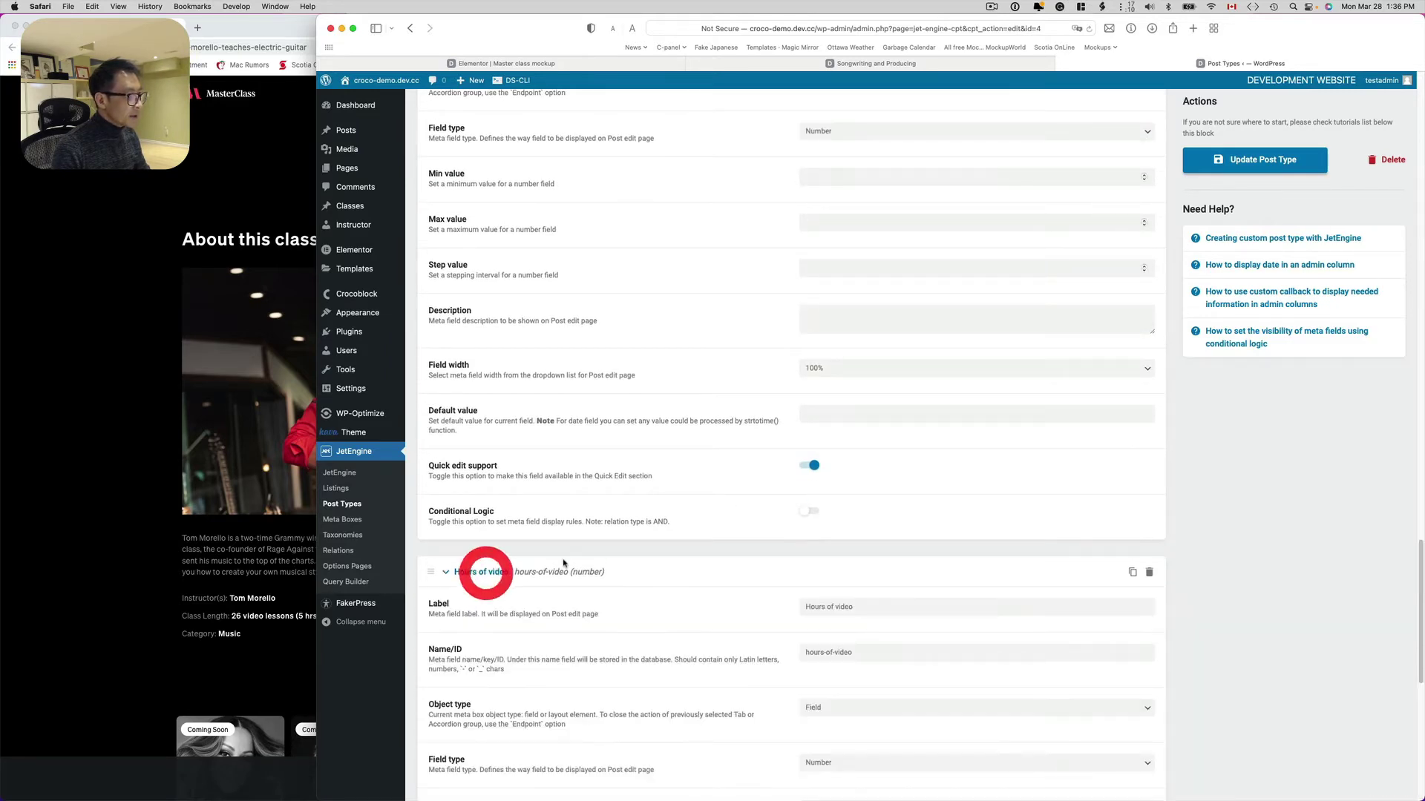
scroll(487, 578, "down", 5)
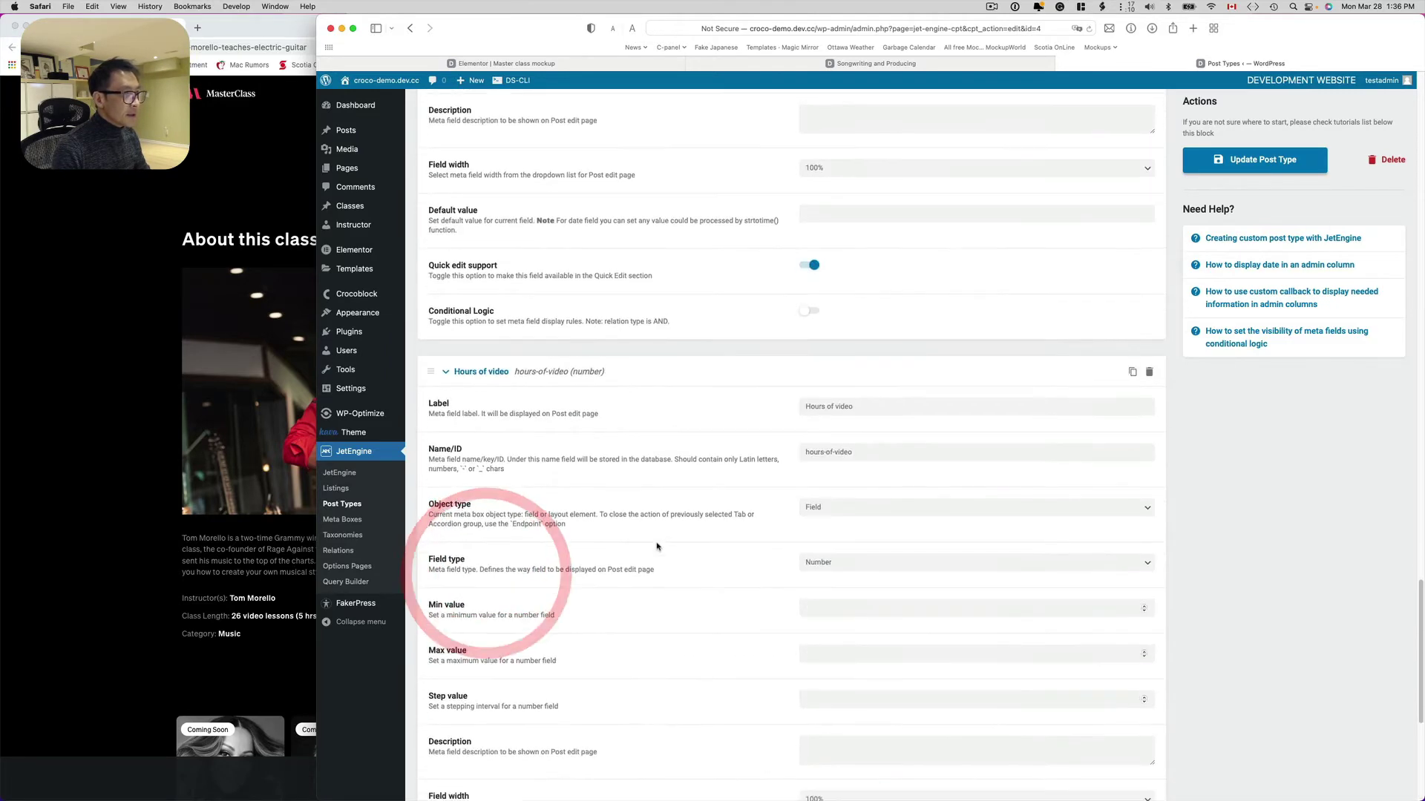
left_click(837, 569)
left_click(823, 563)
scroll(716, 546, "down", 2)
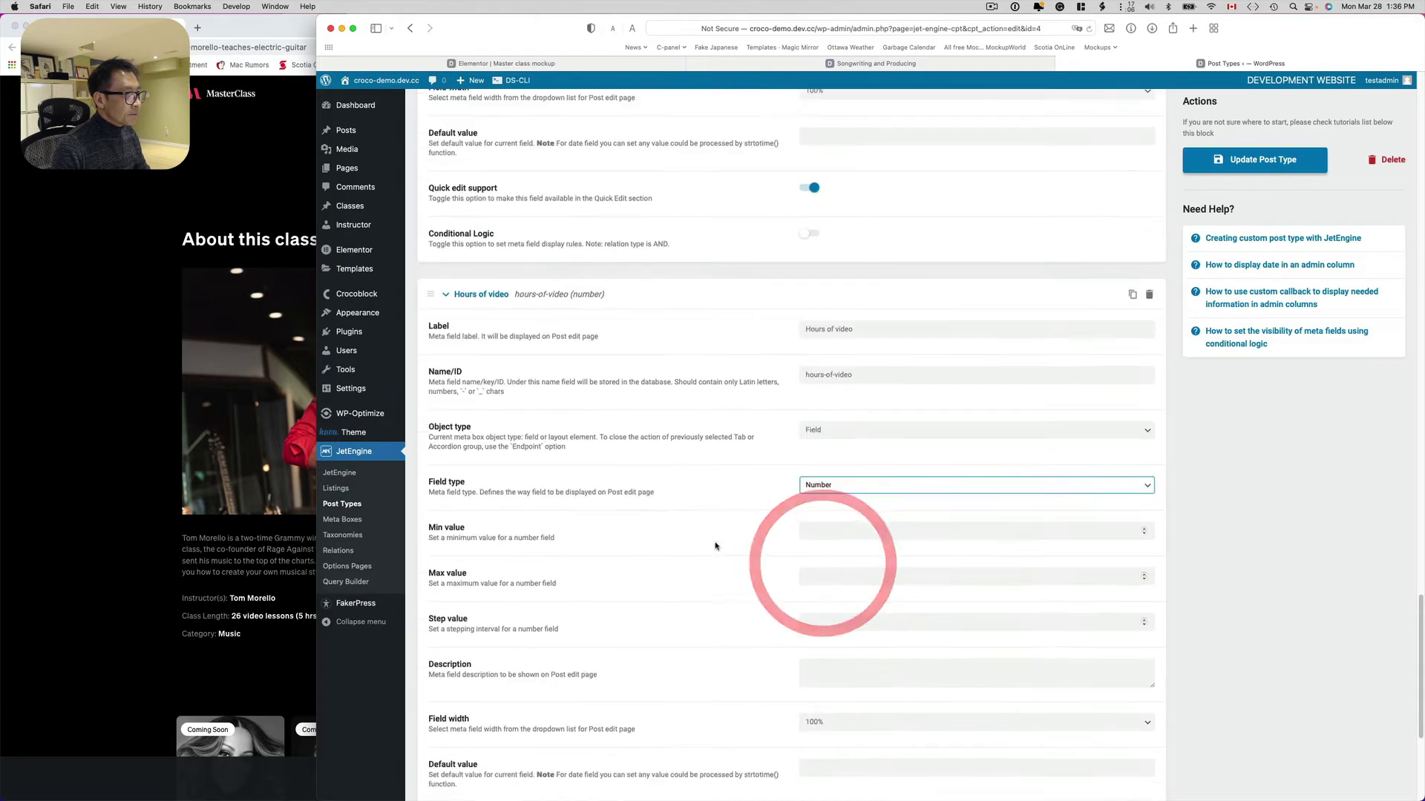
Expand the Minutes of video meta field and compare its settings with the class length on the MasterClass page in Chrome
scroll(715, 546, "down", 8)
left_click(509, 625)
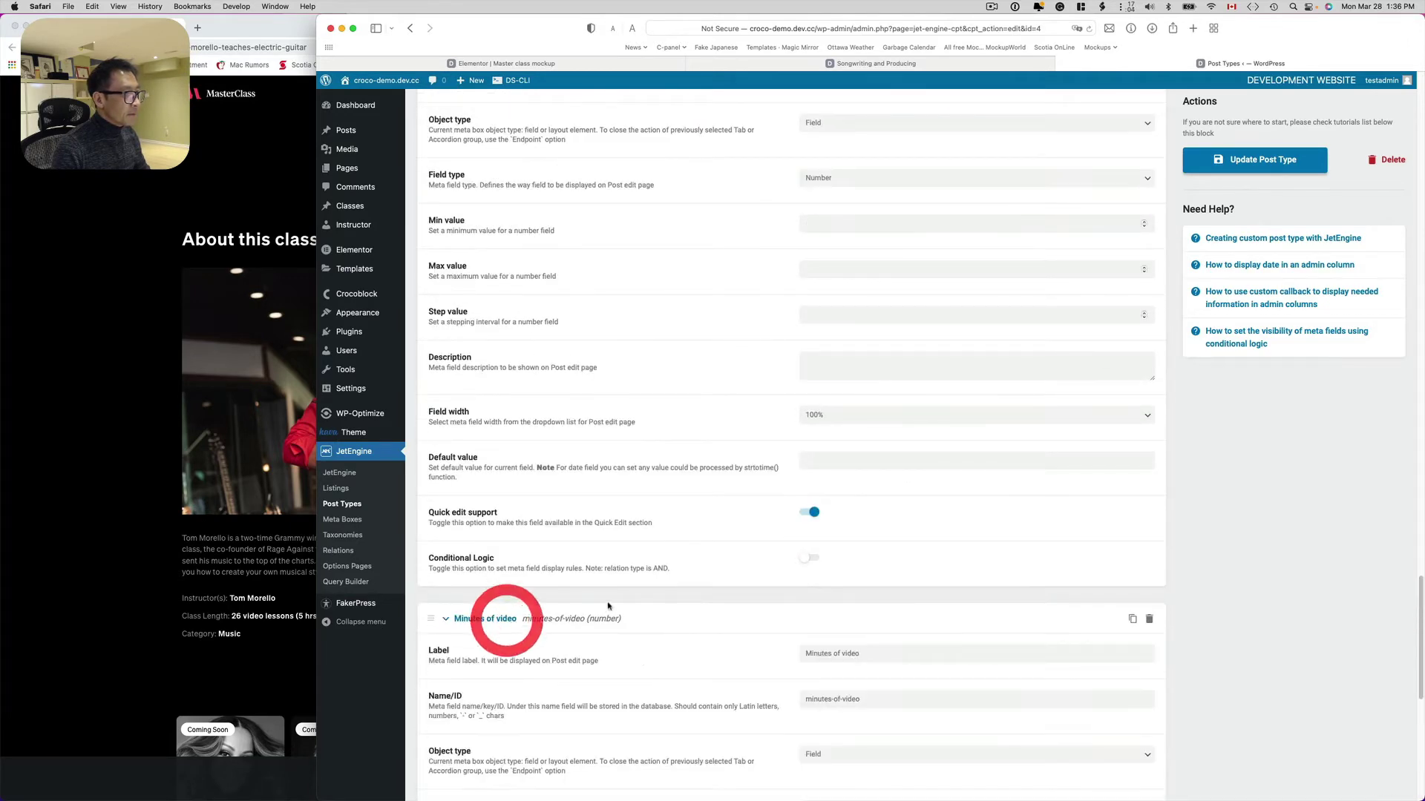
scroll(860, 504, "down", 9)
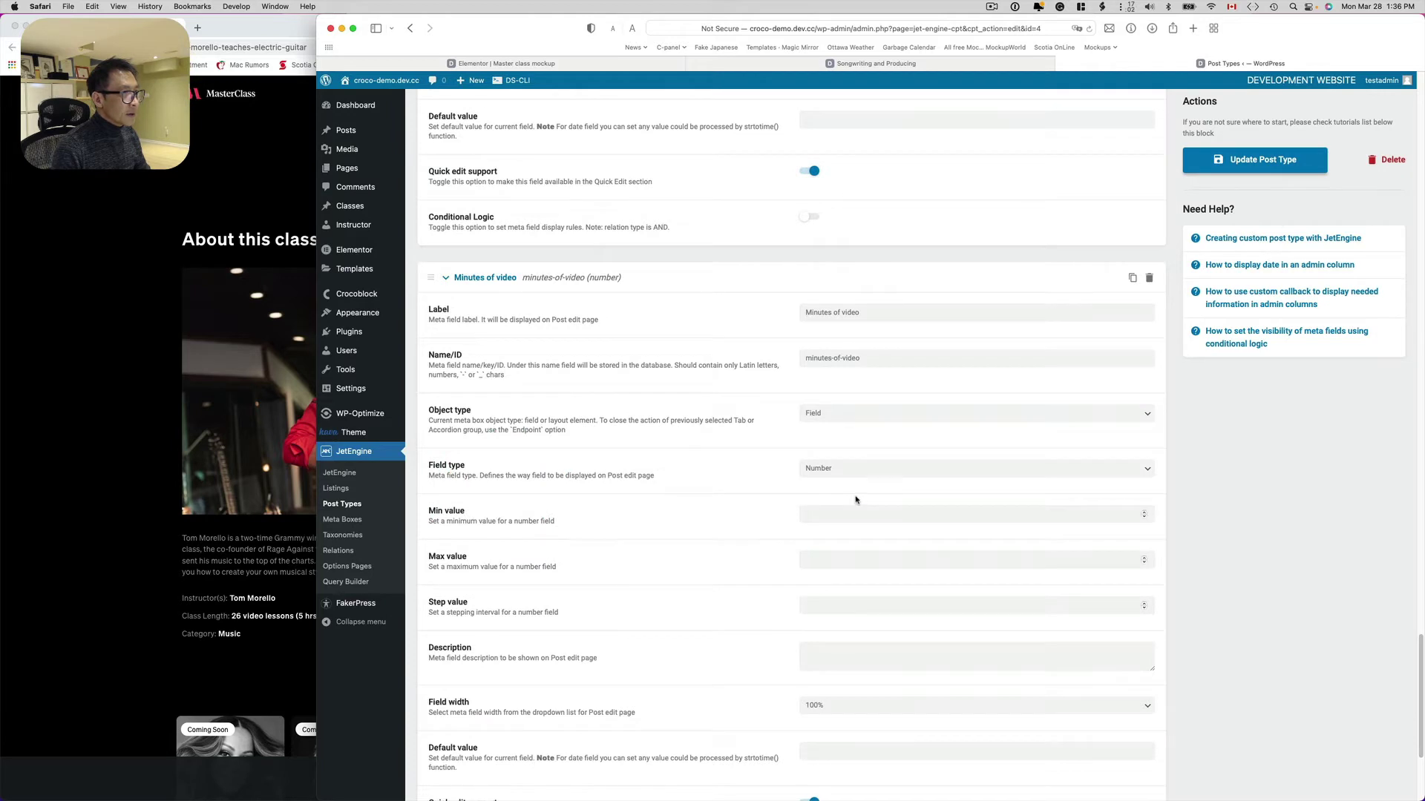
left_click(150, 598)
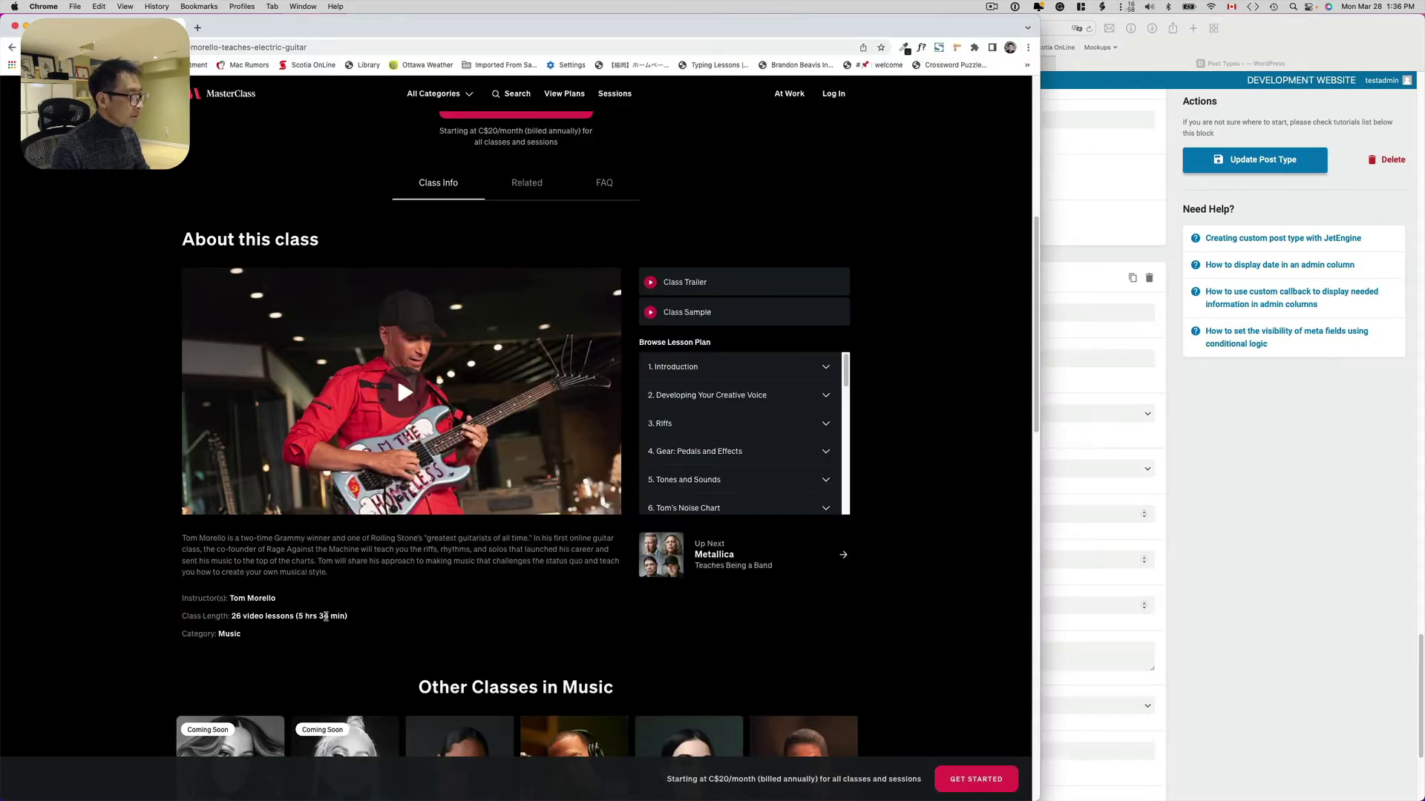
scroll(582, 608, "up", 1)
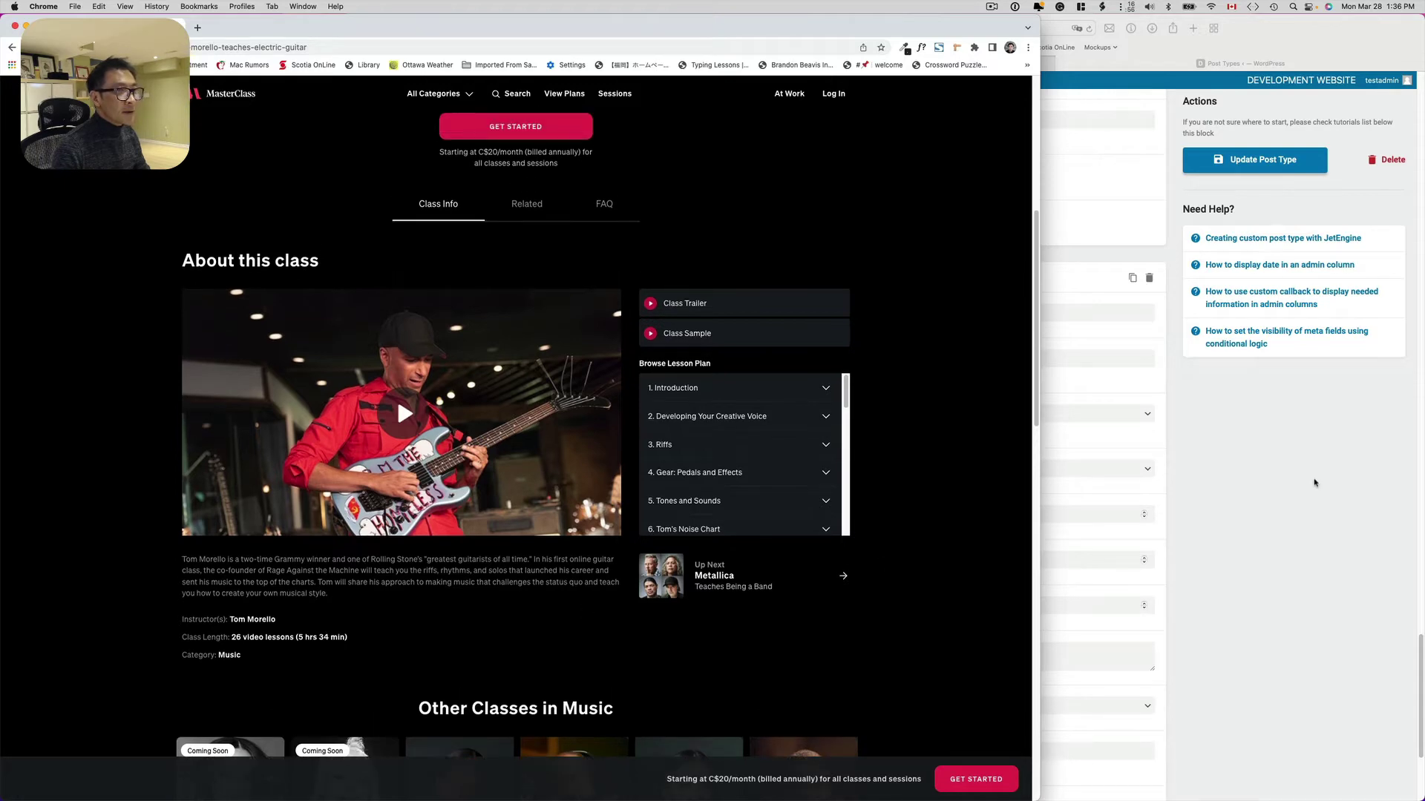
Return to Safari, open the Class categories taxonomy in JetEngine and inspect which post types it can be assigned to
left_click(1343, 477)
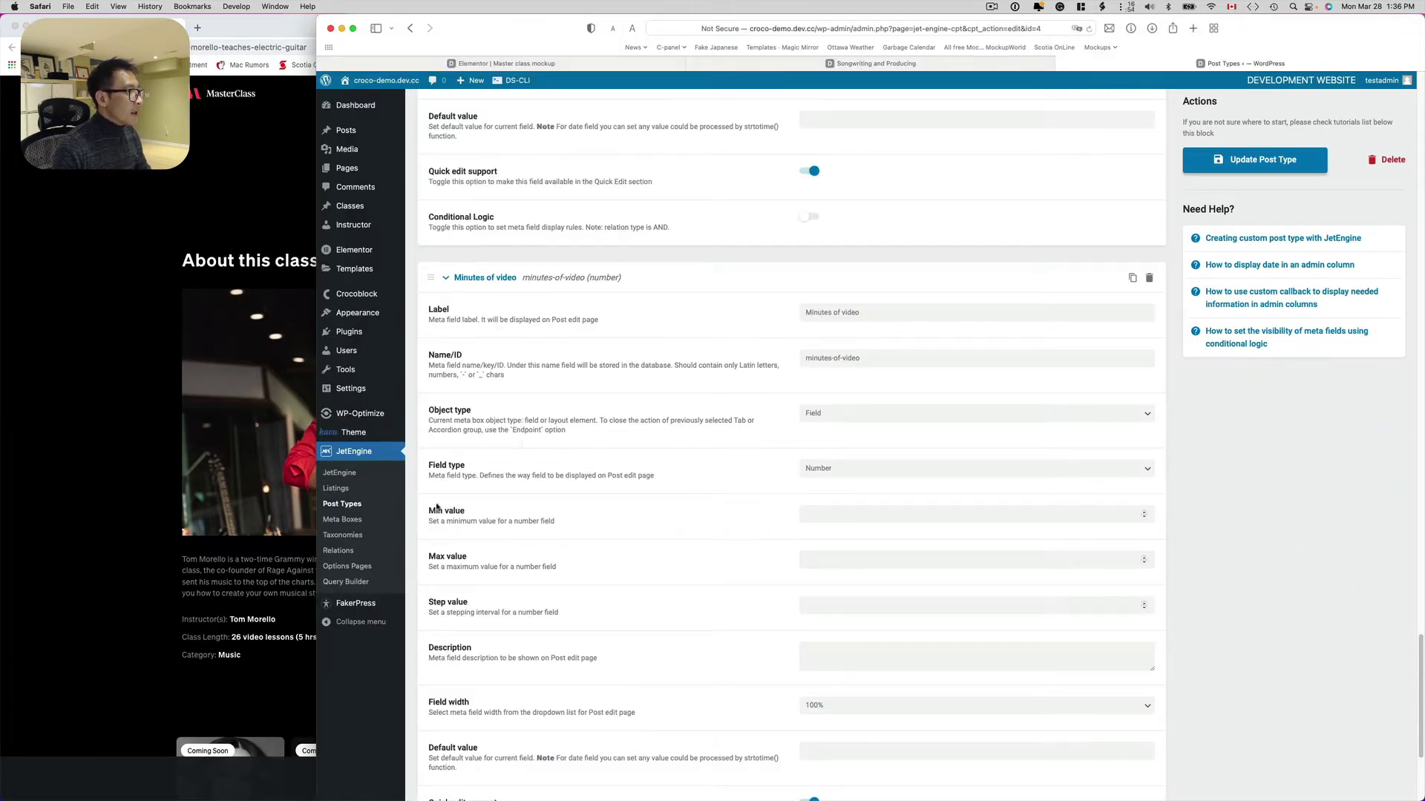
left_click(243, 670)
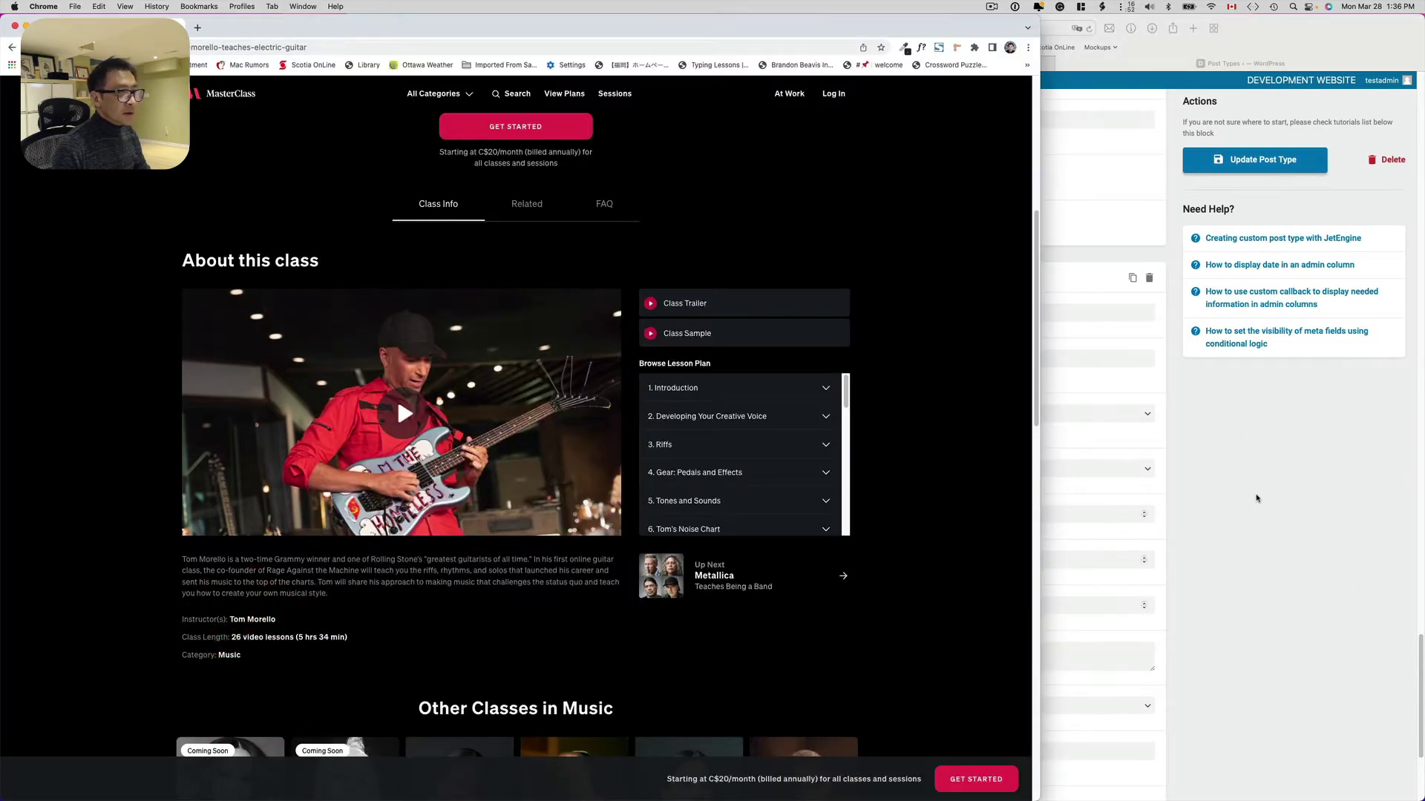
left_click(1257, 497)
left_click(351, 537)
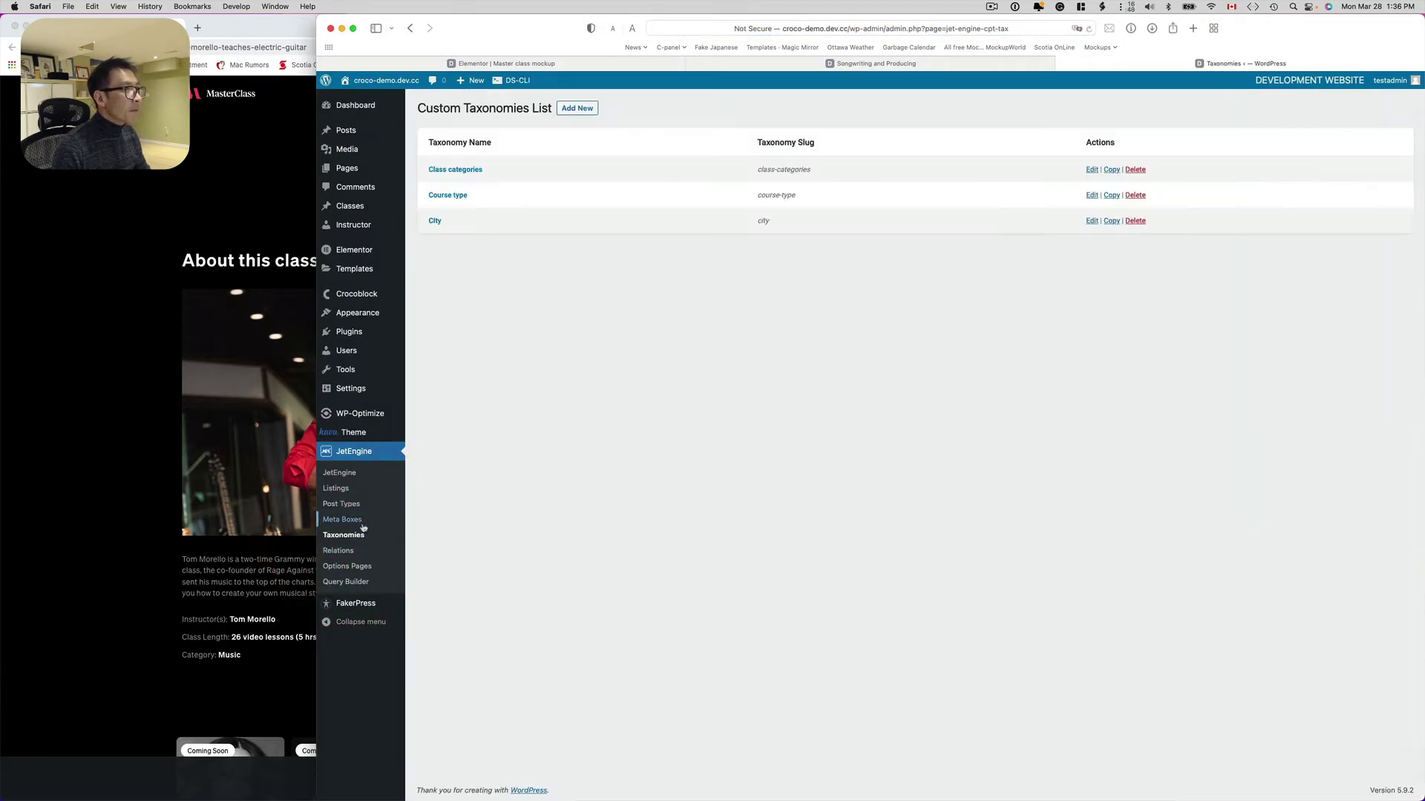
left_click(460, 172)
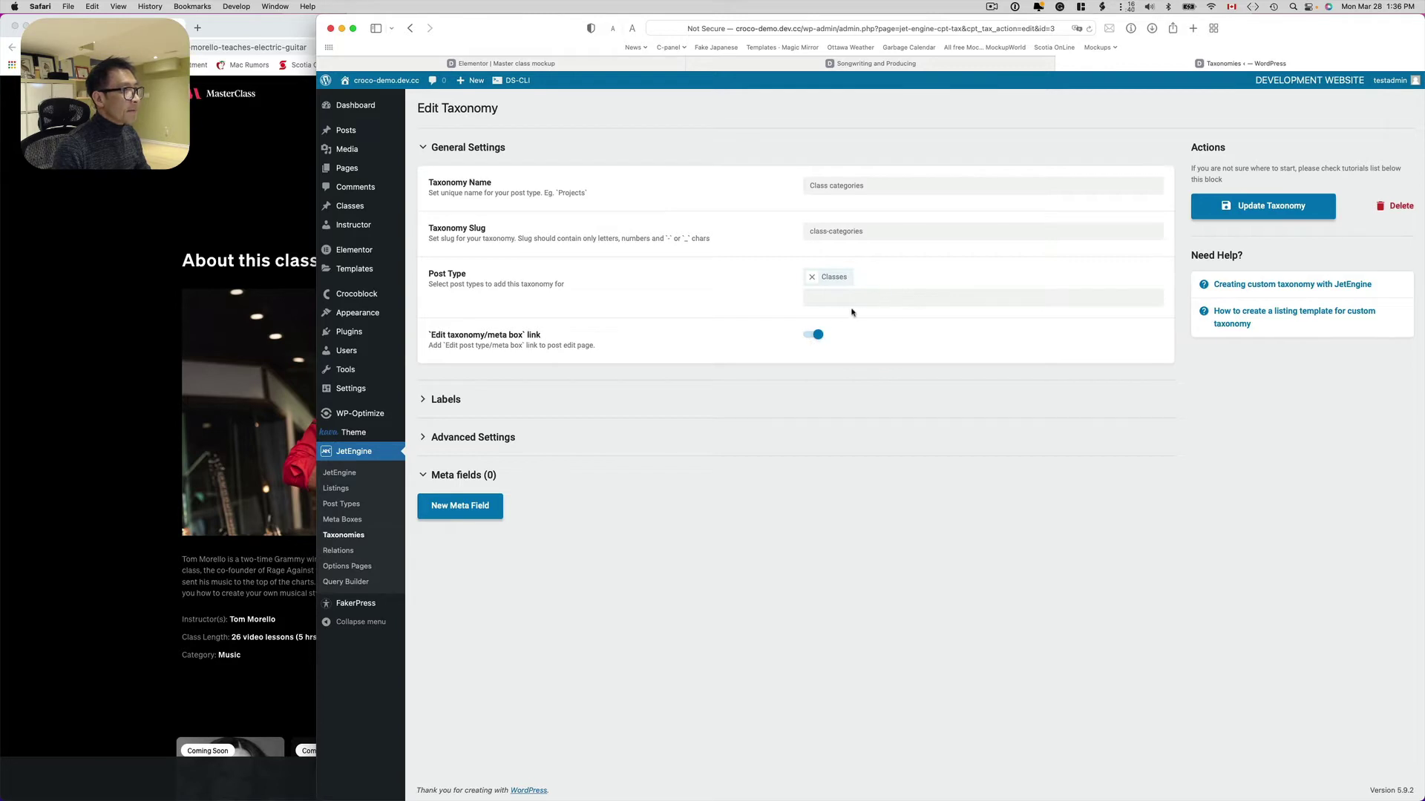
left_click(831, 292)
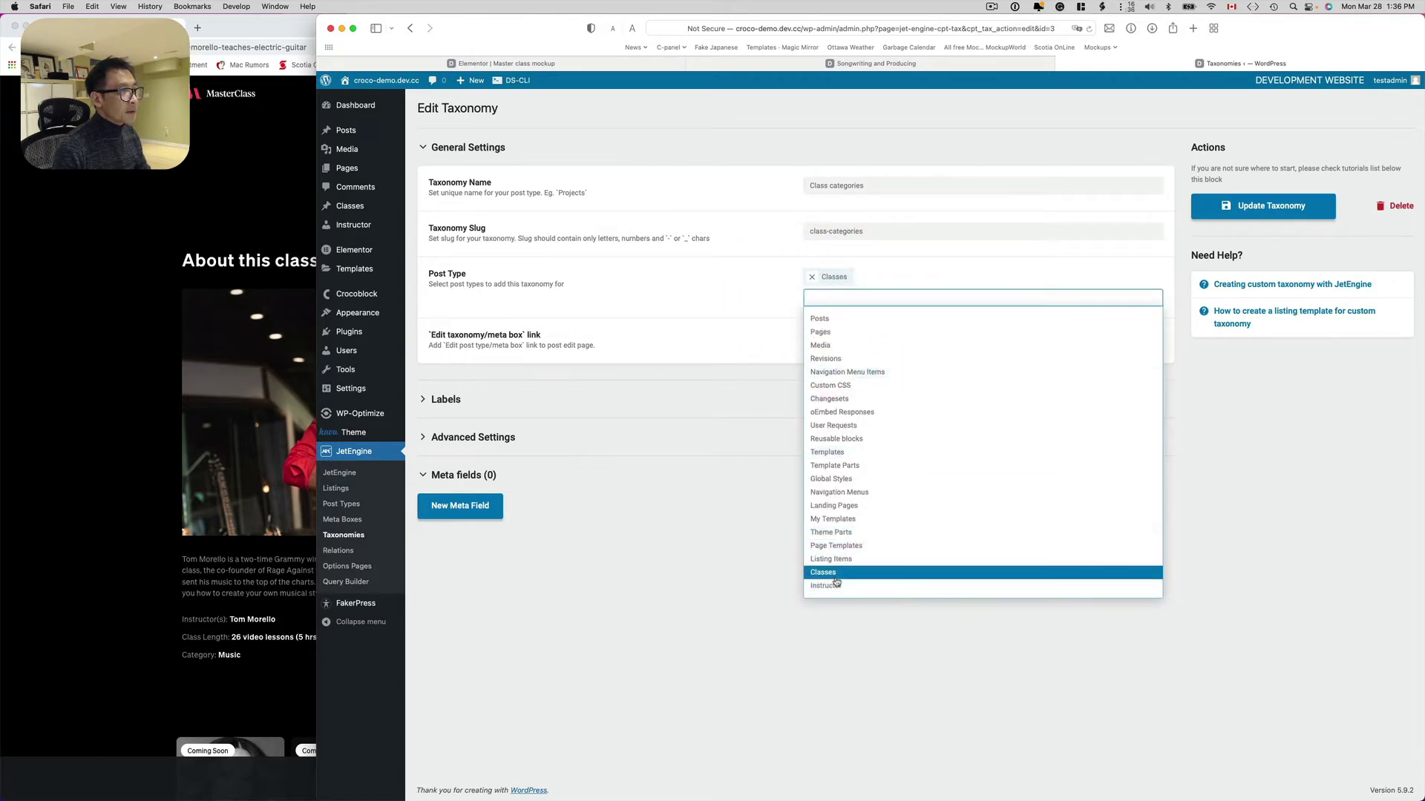
left_click(607, 521)
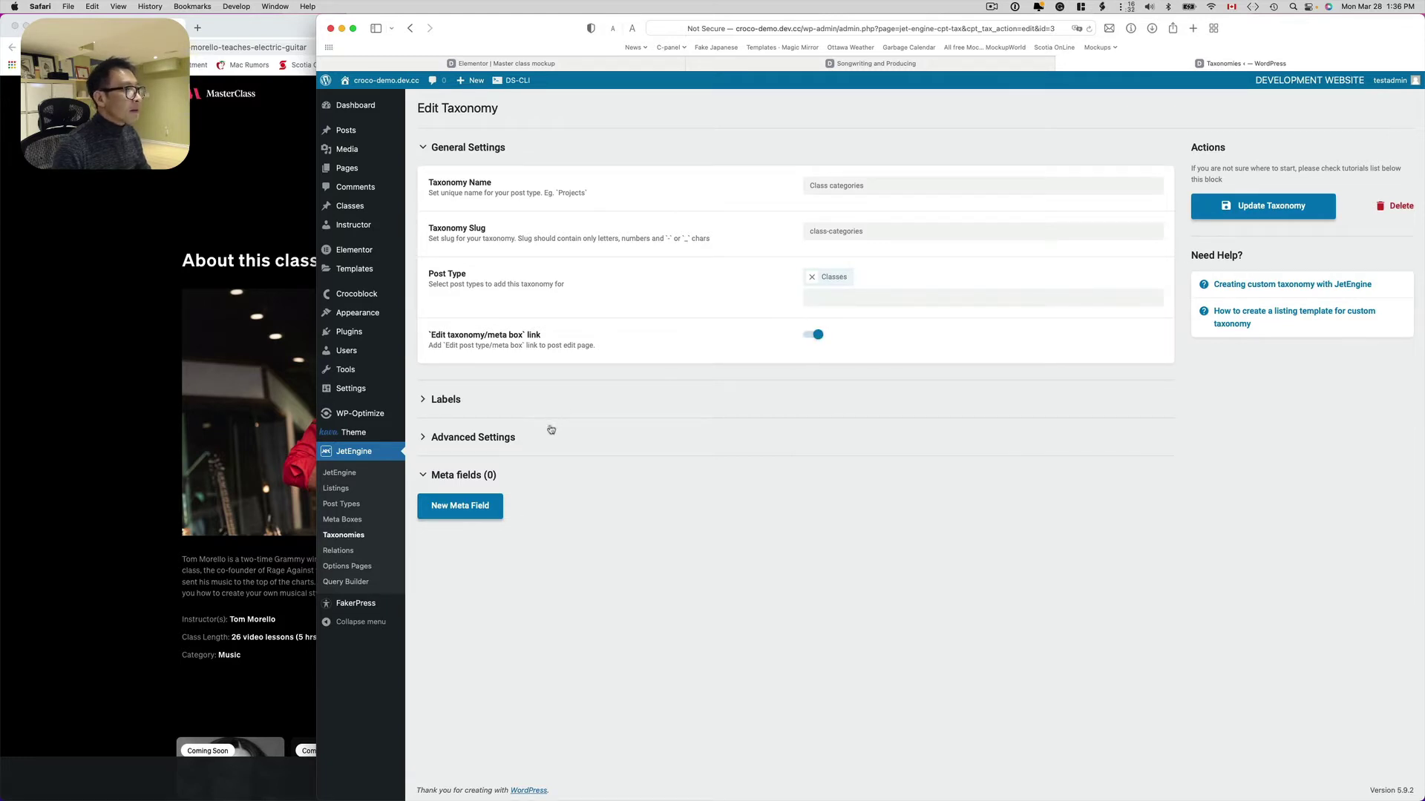
Expand the Class categories taxonomy's advanced settings and review its visibility, rewrite and hierarchy options
left_click(492, 444)
scroll(534, 445, "down", 5)
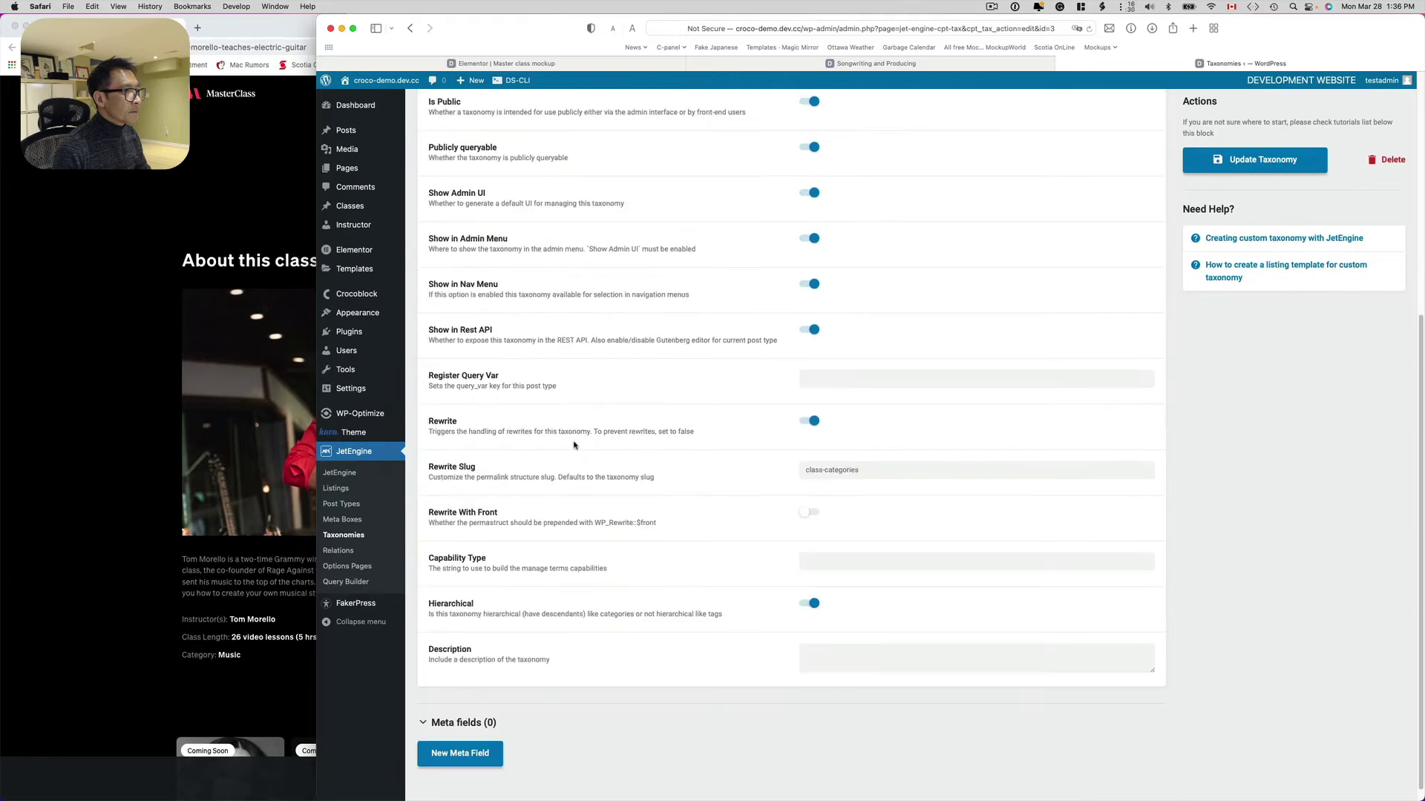
scroll(575, 443, "up", 4)
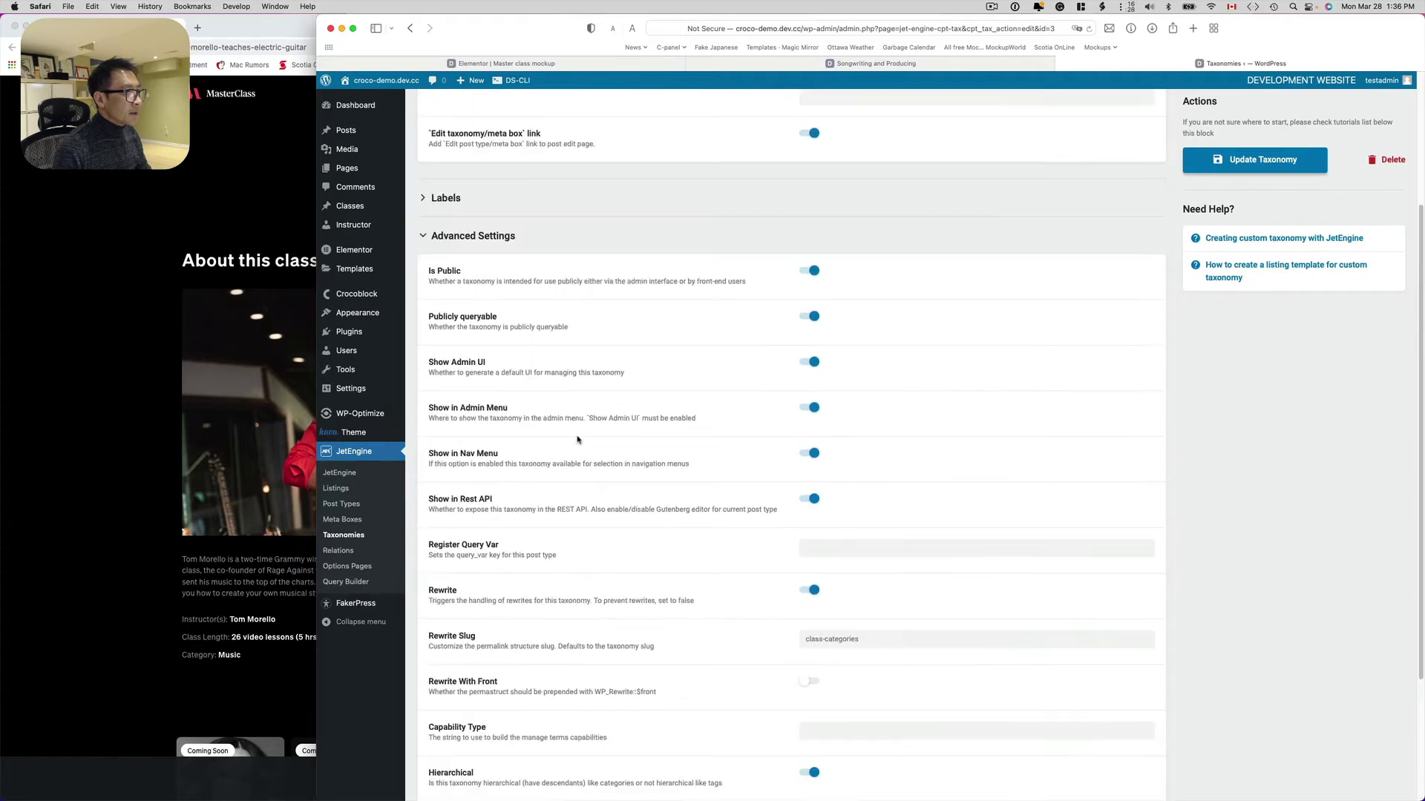
scroll(584, 439, "down", 5)
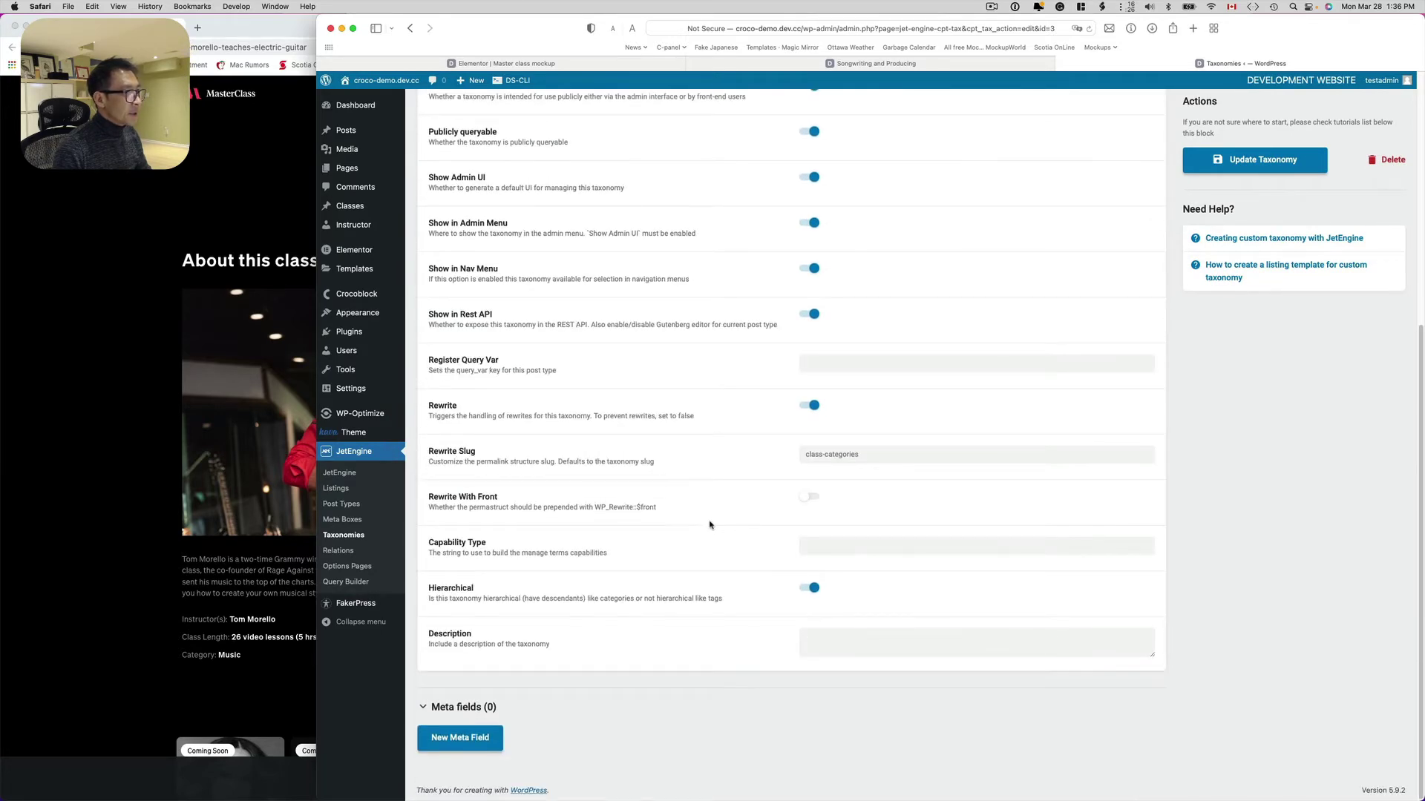
Switch to the Tom Morello class page in Chrome and check the category listed under the class description
left_click(262, 675)
scroll(297, 653, "down", 2)
scroll(363, 618, "up", 3)
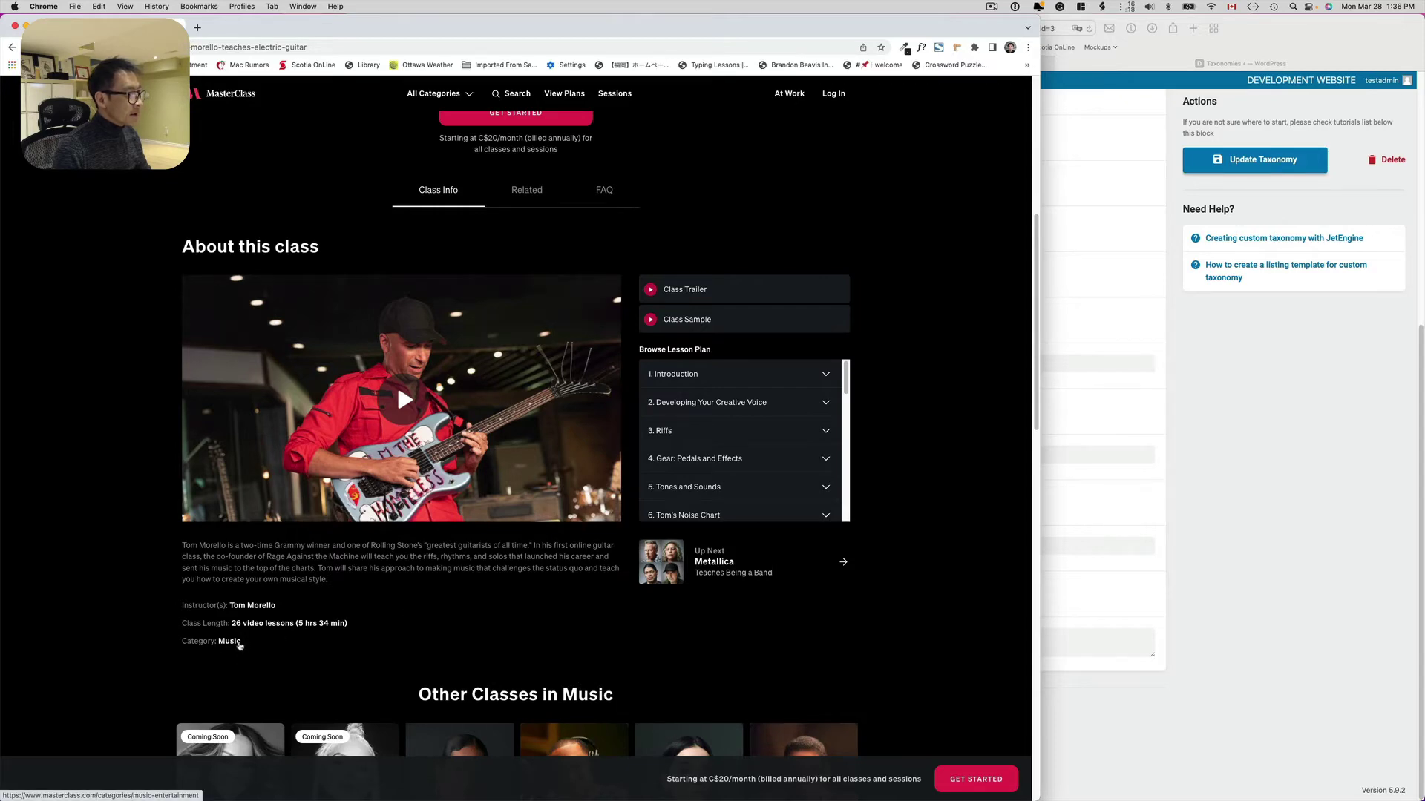
Return to WordPress in Safari and open the Class categories term list for the Classes post type
left_click(1200, 433)
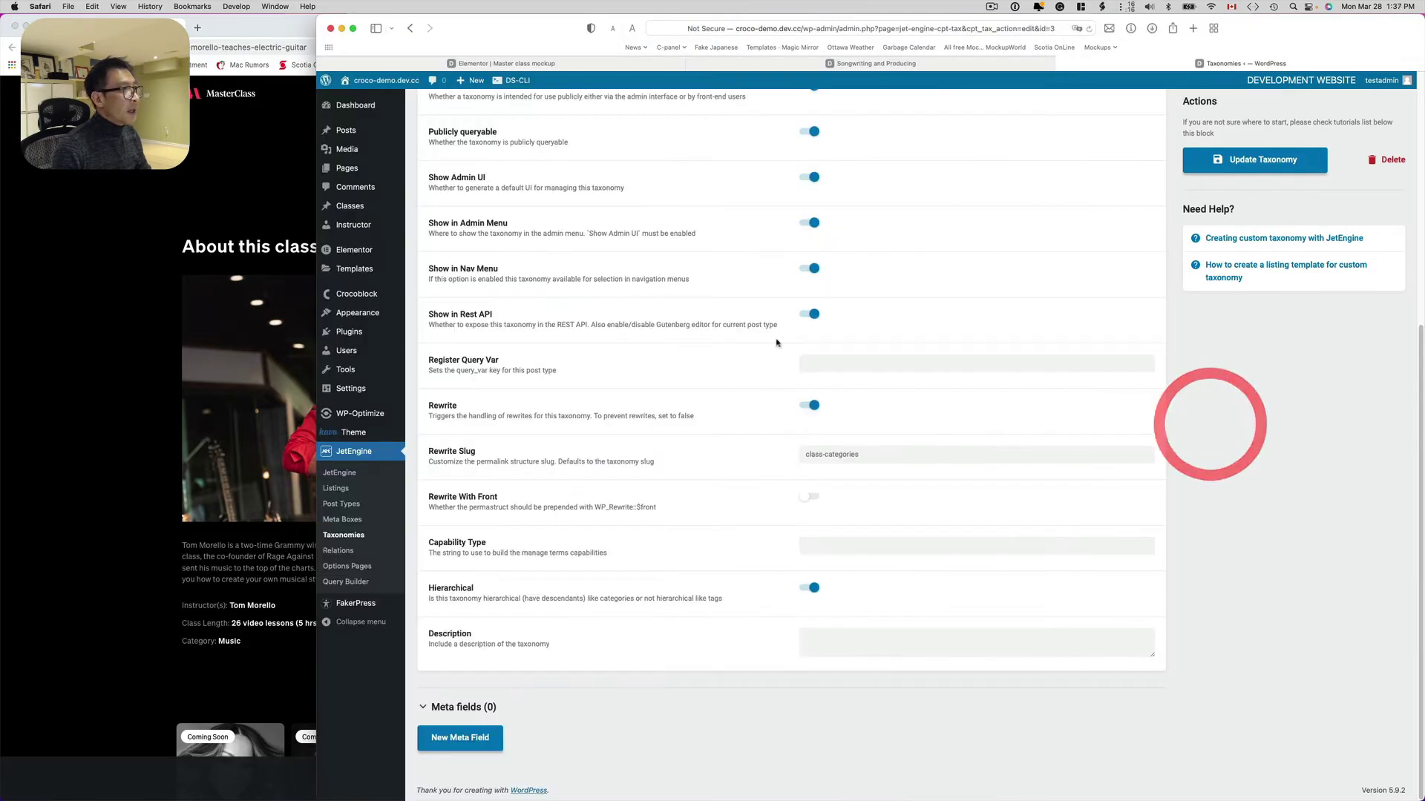
mouse_move(340, 212)
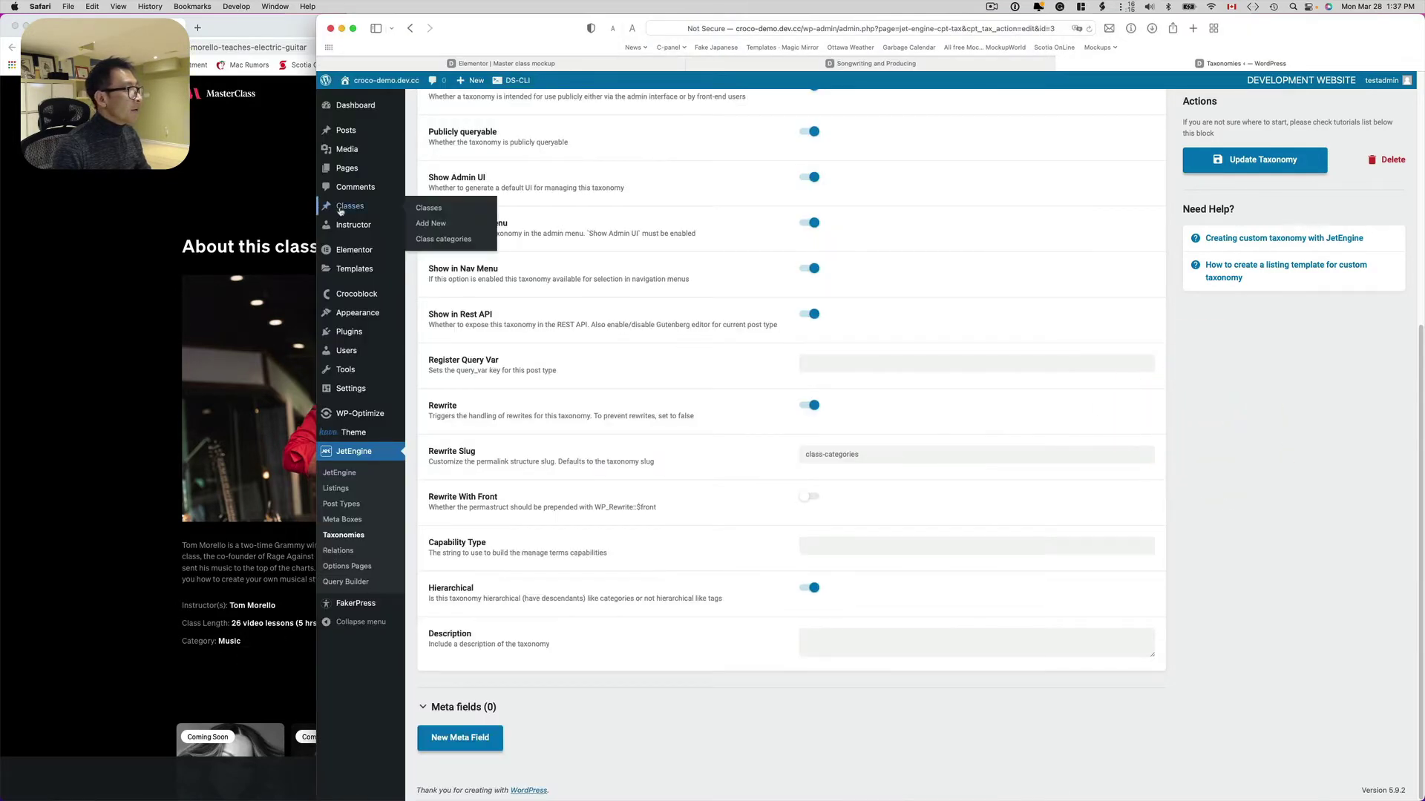
left_click(428, 240)
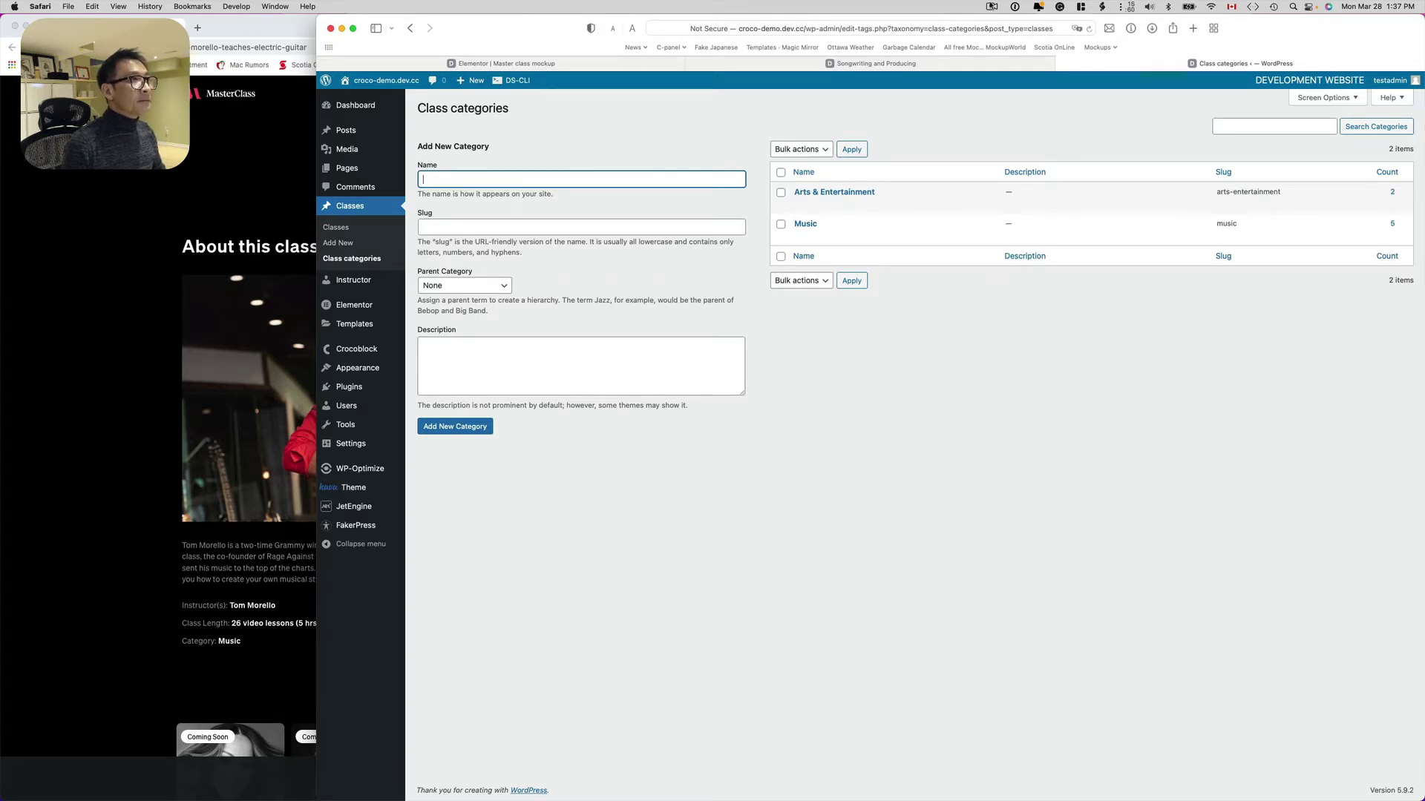
Switch to the Master class presentation in Keynote and show the slide titled "Creating instructor and class relation"
key("super+Tab")
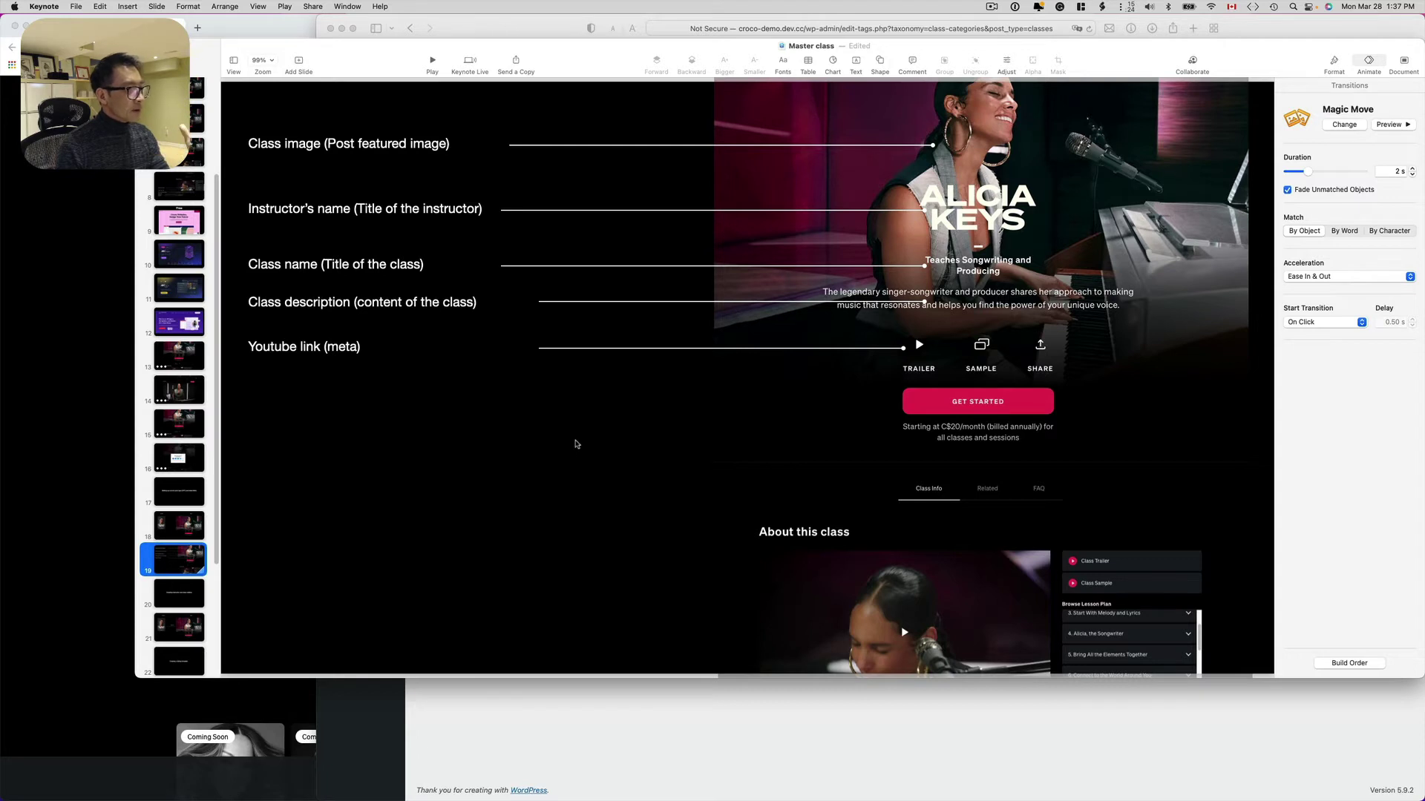
left_click(170, 598)
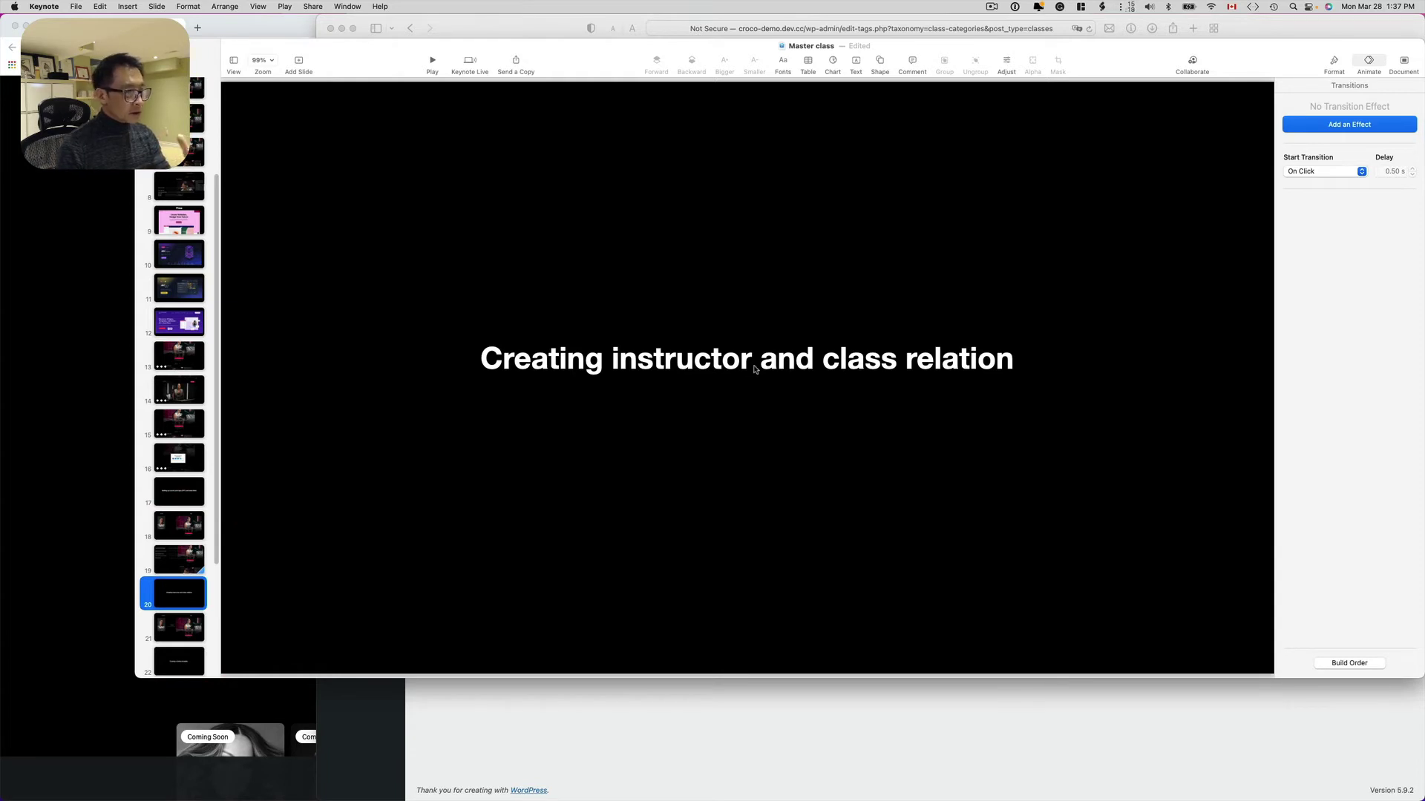
Return to WordPress in Safari and open the "Instructor to classes" relation in JetEngine for editing
left_click(969, 736)
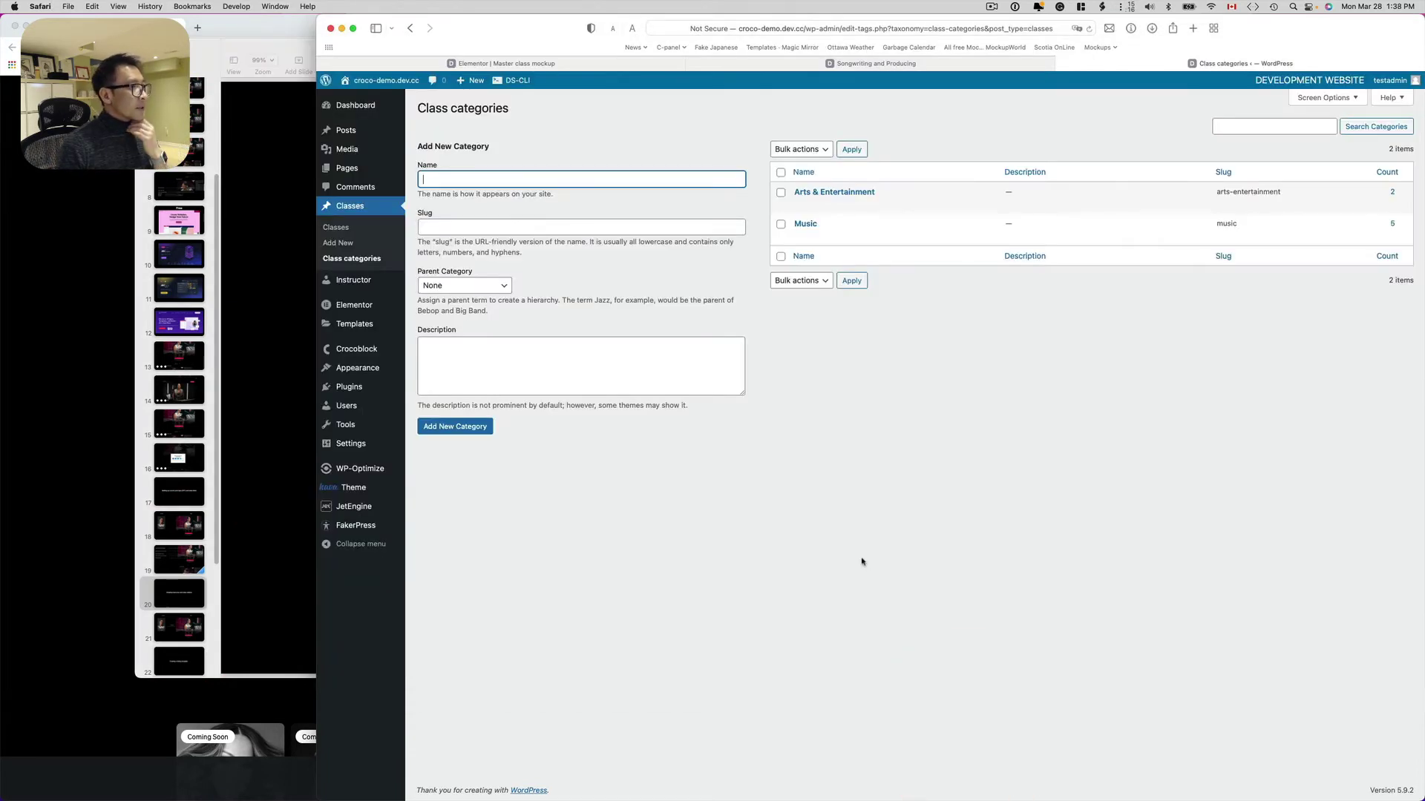
mouse_move(370, 509)
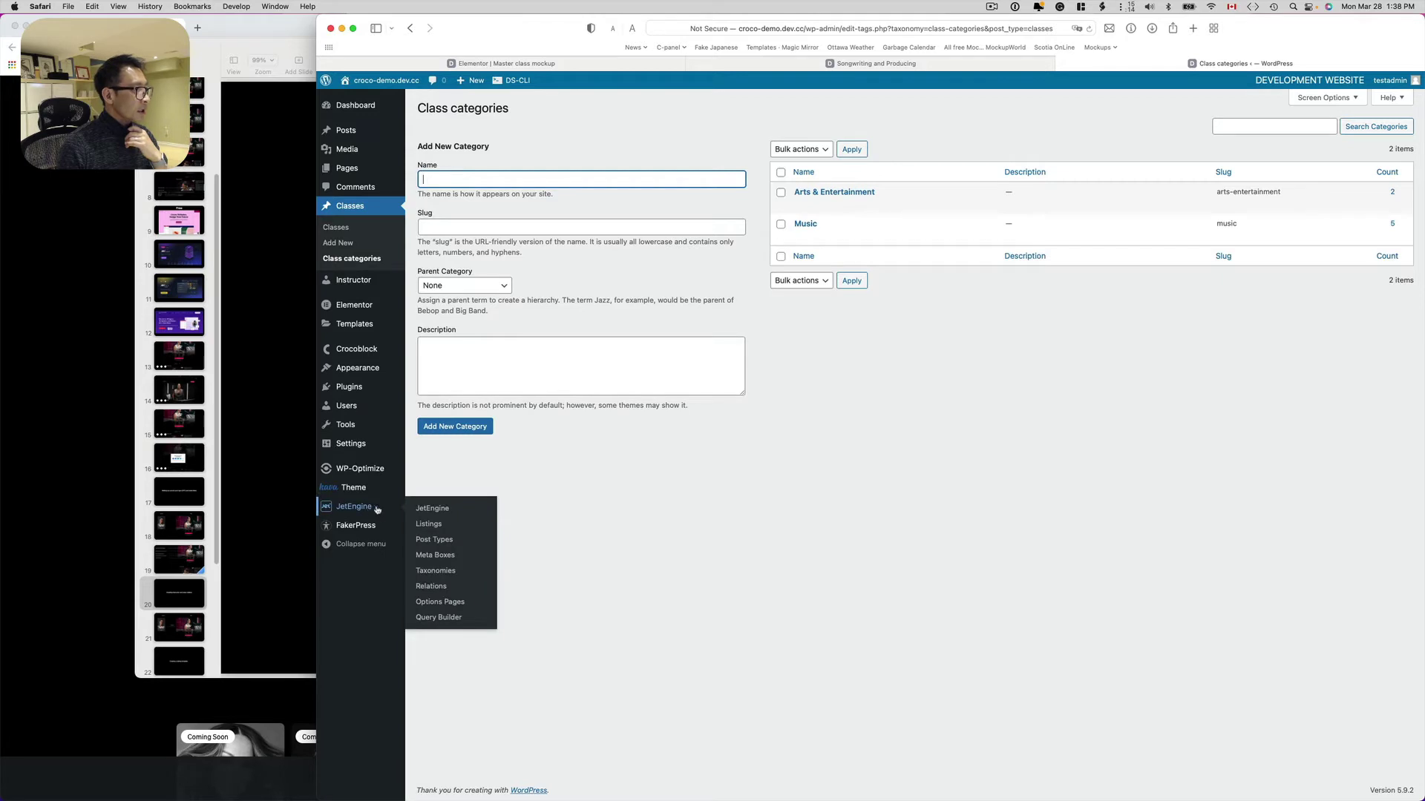
left_click(432, 592)
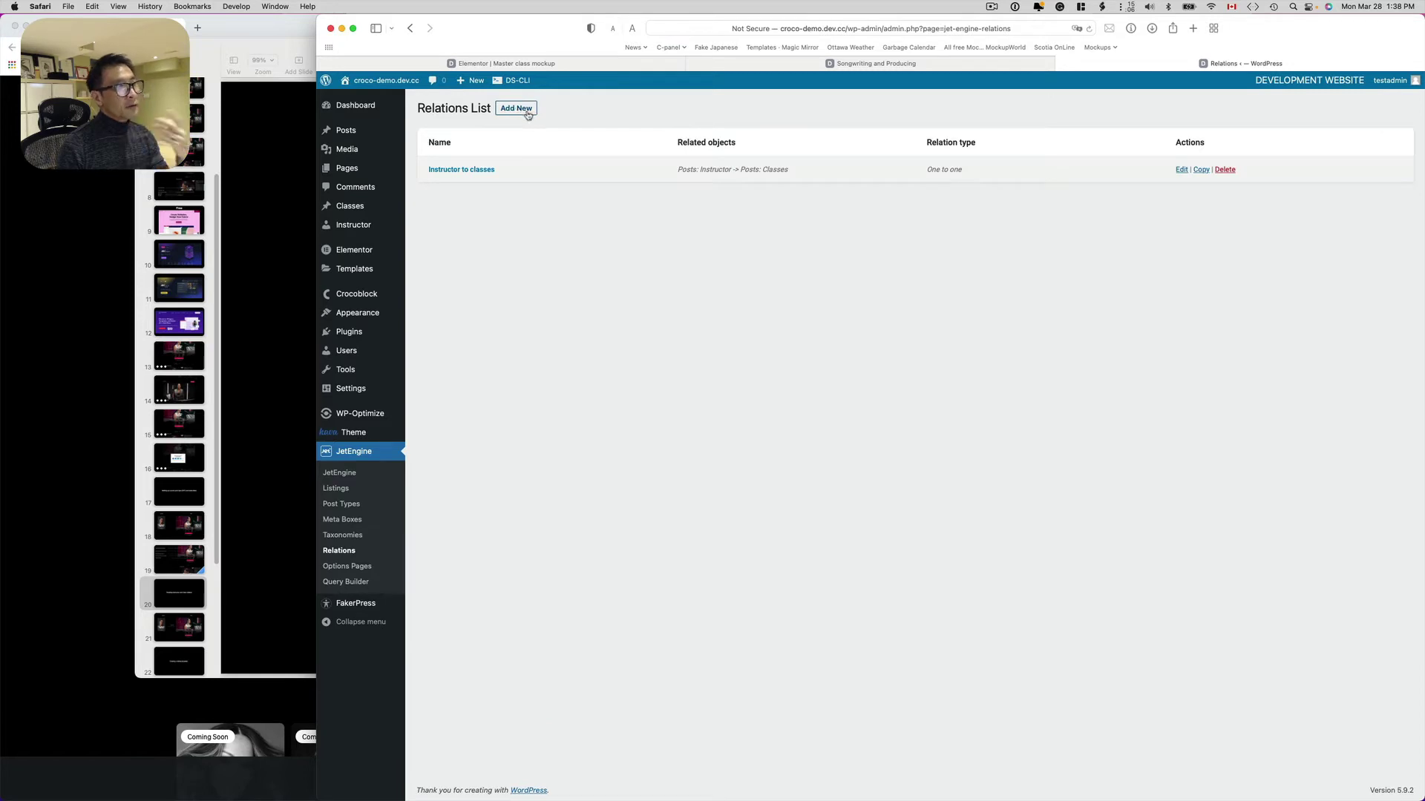
left_click(478, 171)
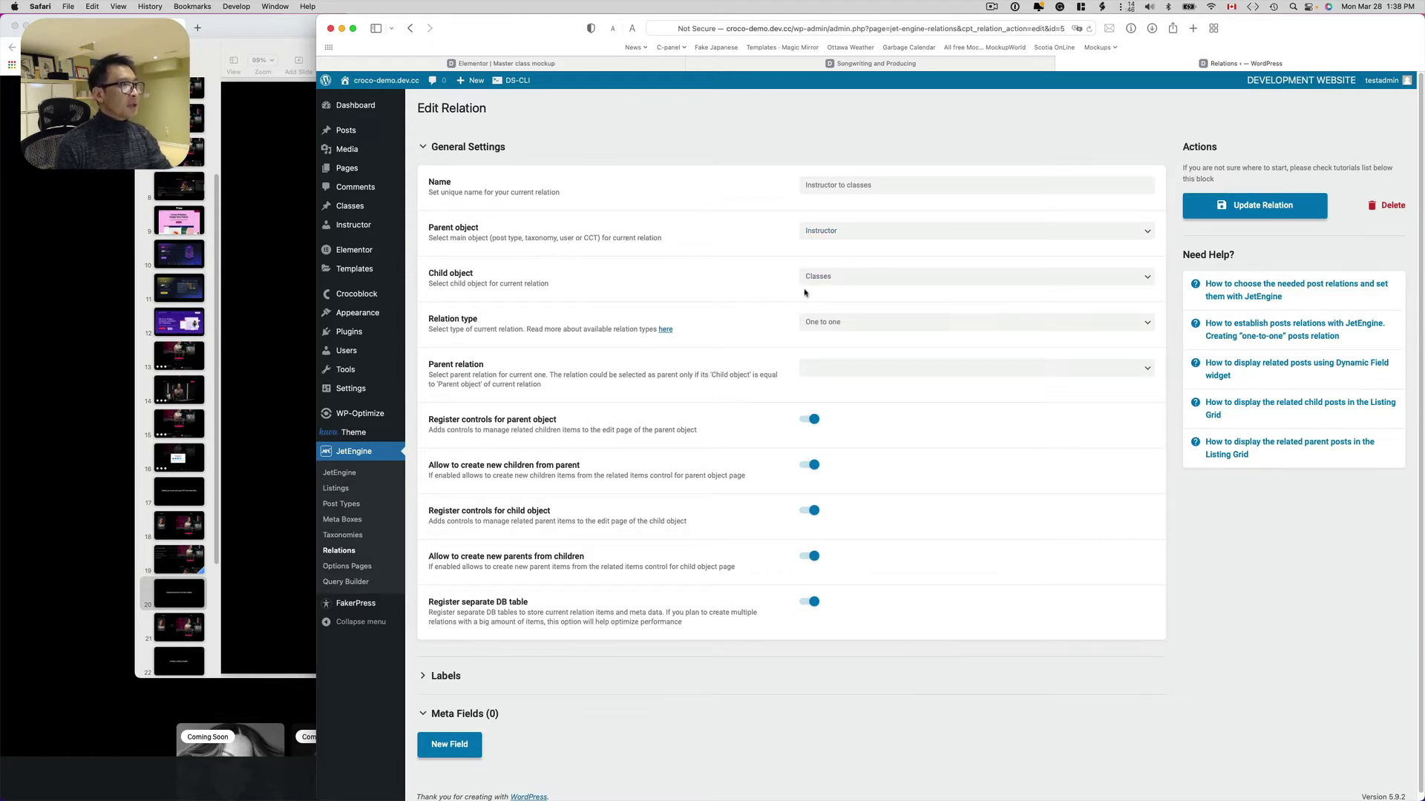
Review the relation's child and parent object choices, picking Classes as the child and Instructor as the parent
left_click(839, 281)
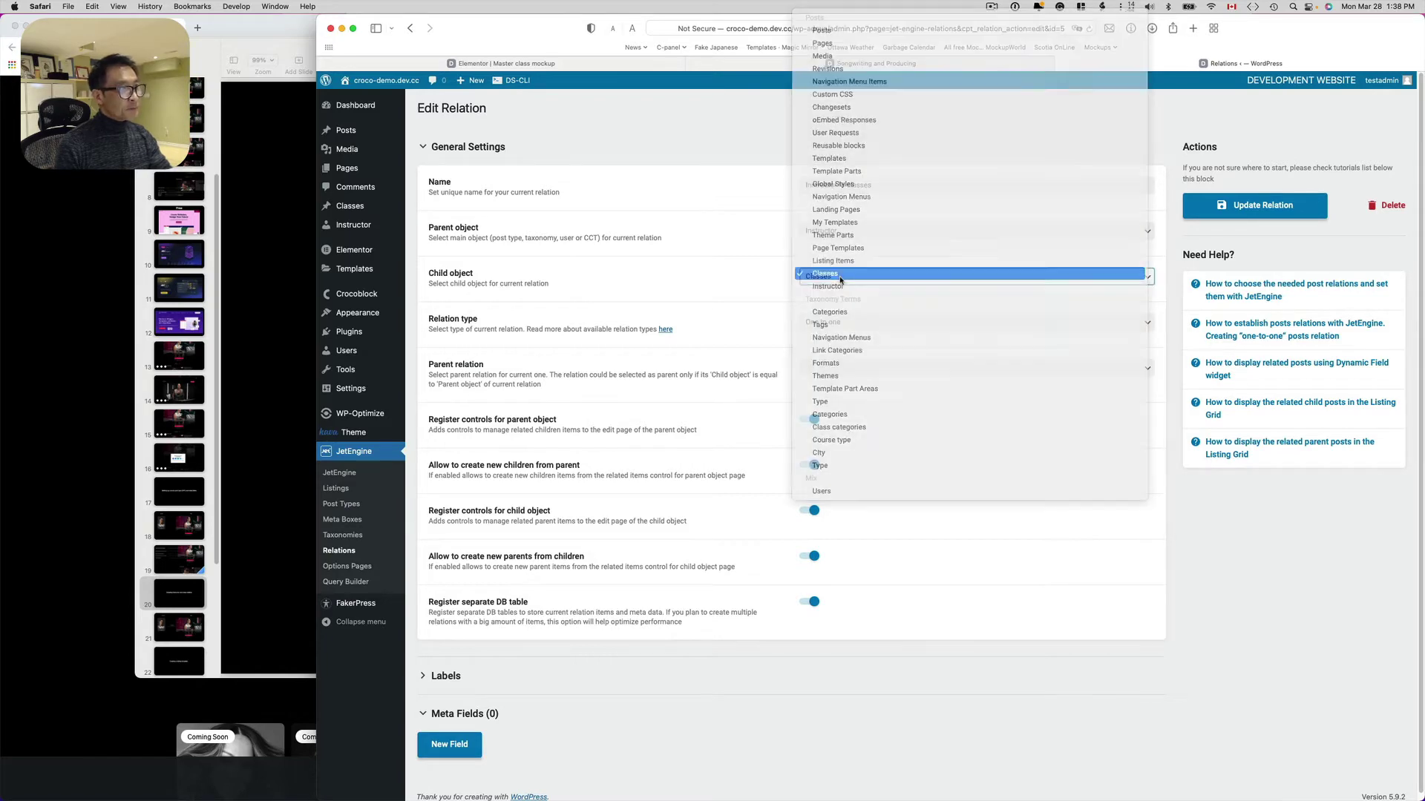
left_click(840, 279)
left_click(859, 231)
left_click(864, 232)
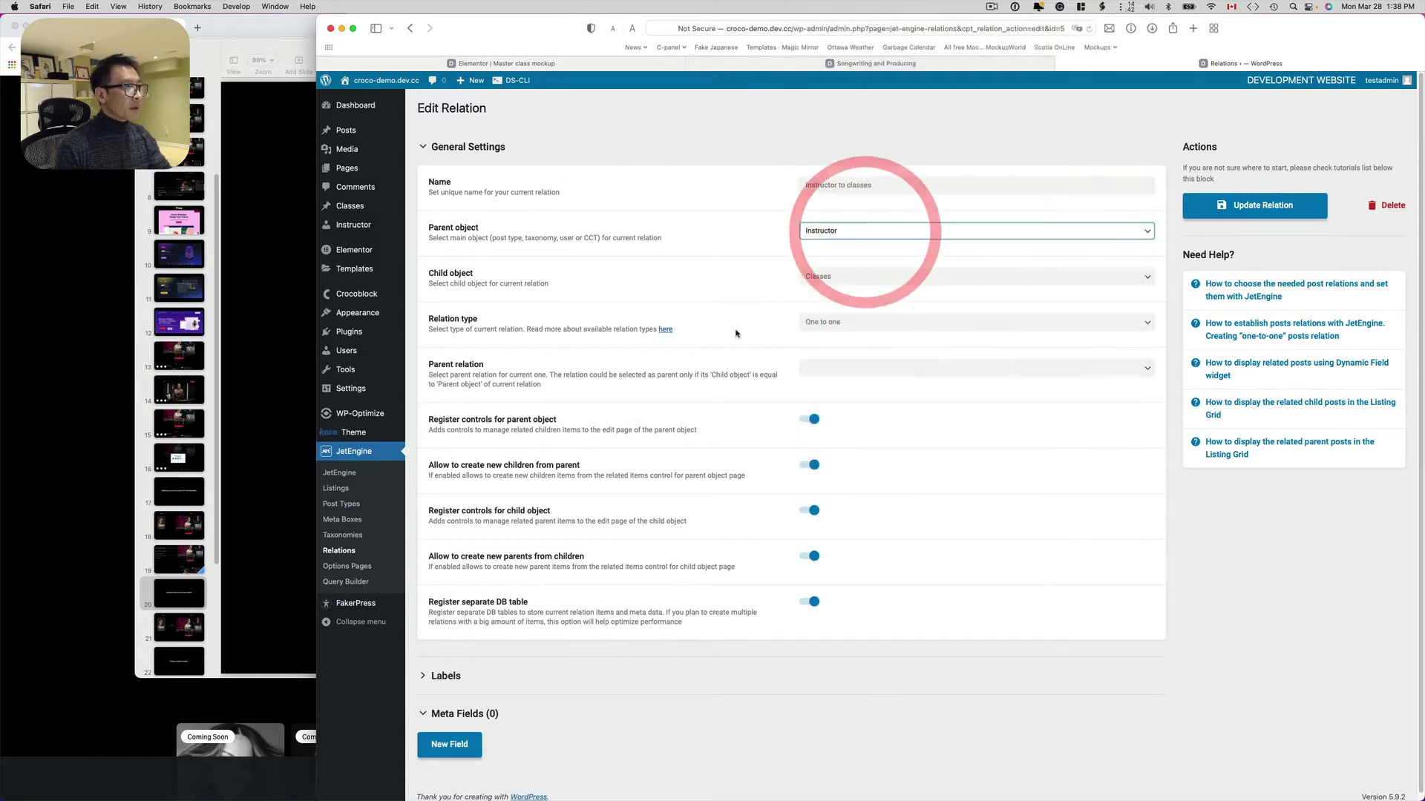
left_click(735, 331)
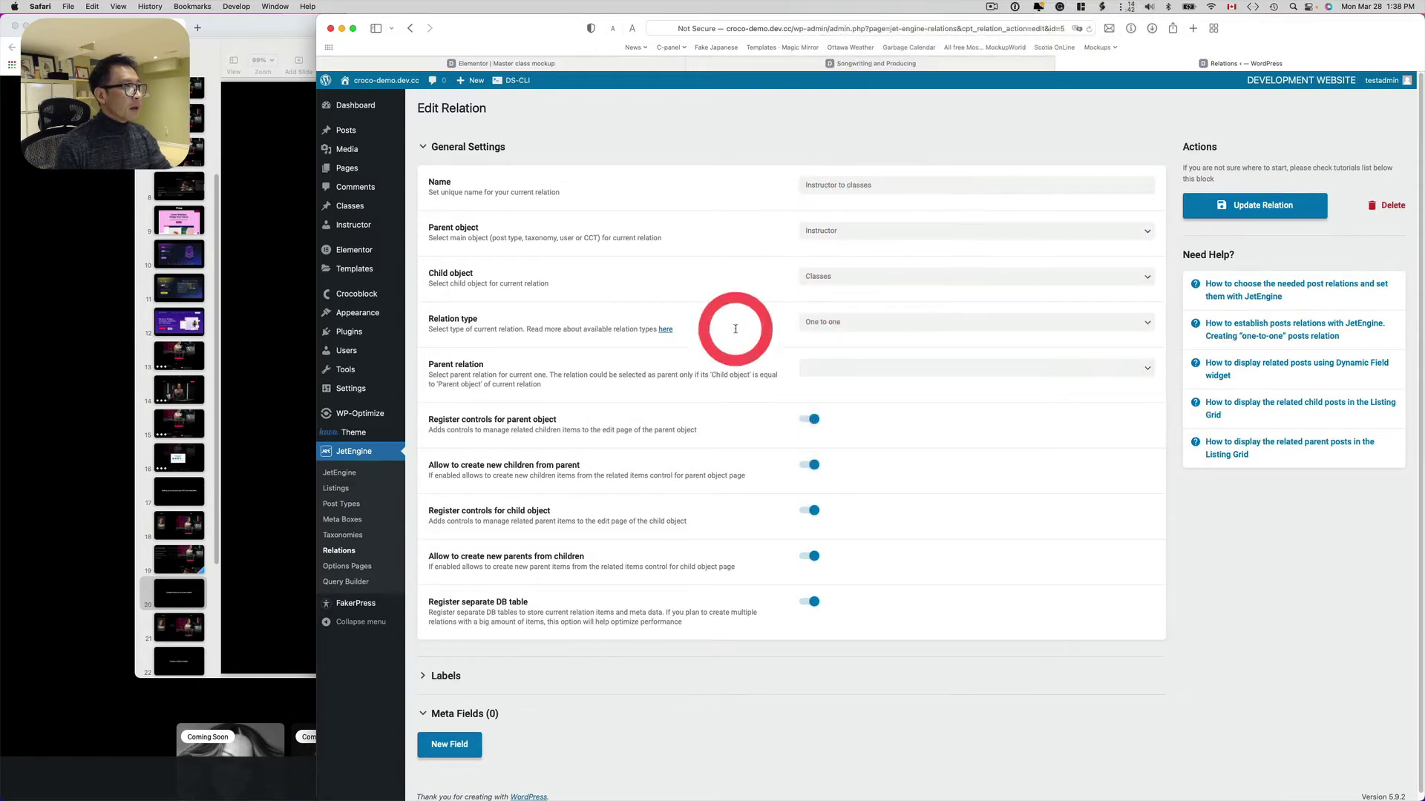
Check the available relation types and the register and creation options, and update the relation
left_click(852, 330)
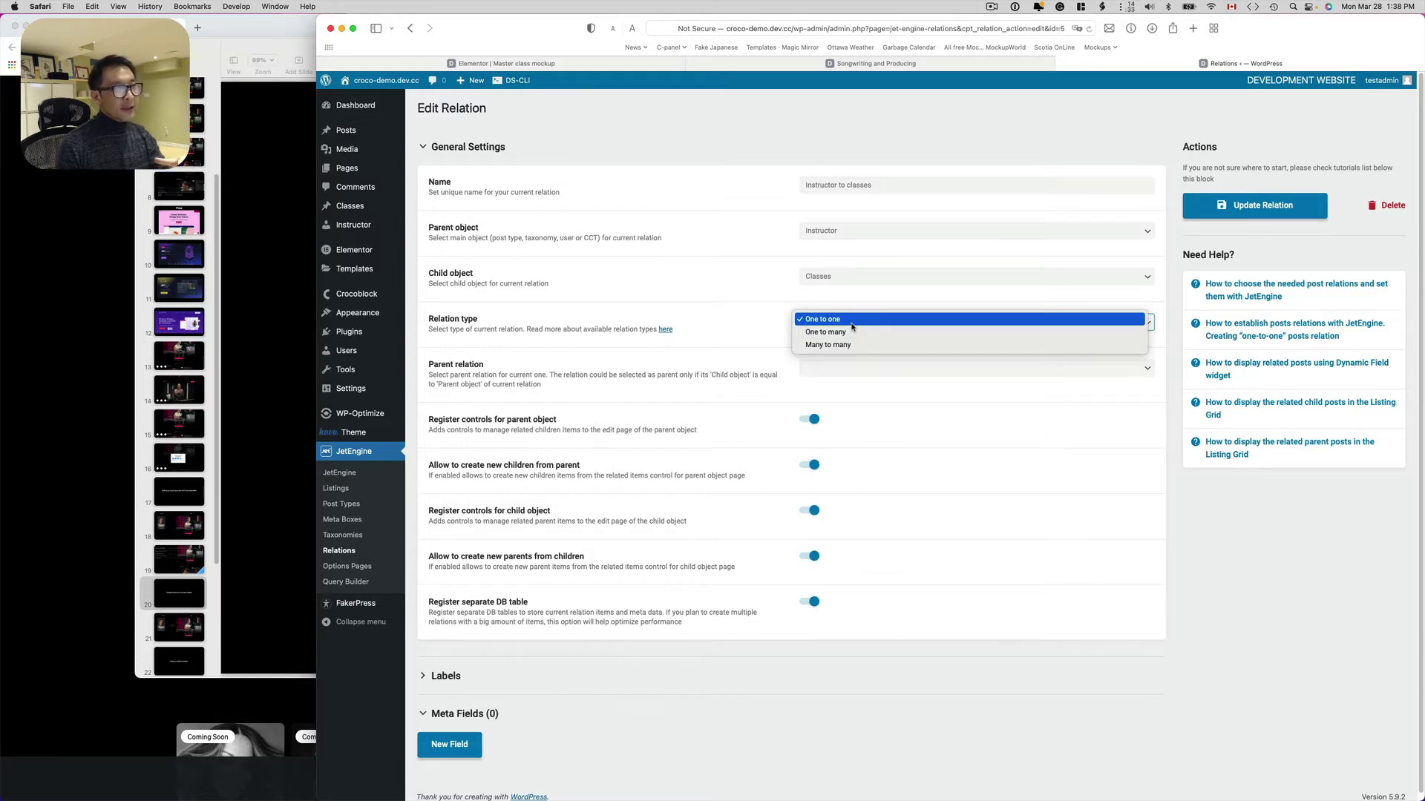
left_click(714, 302)
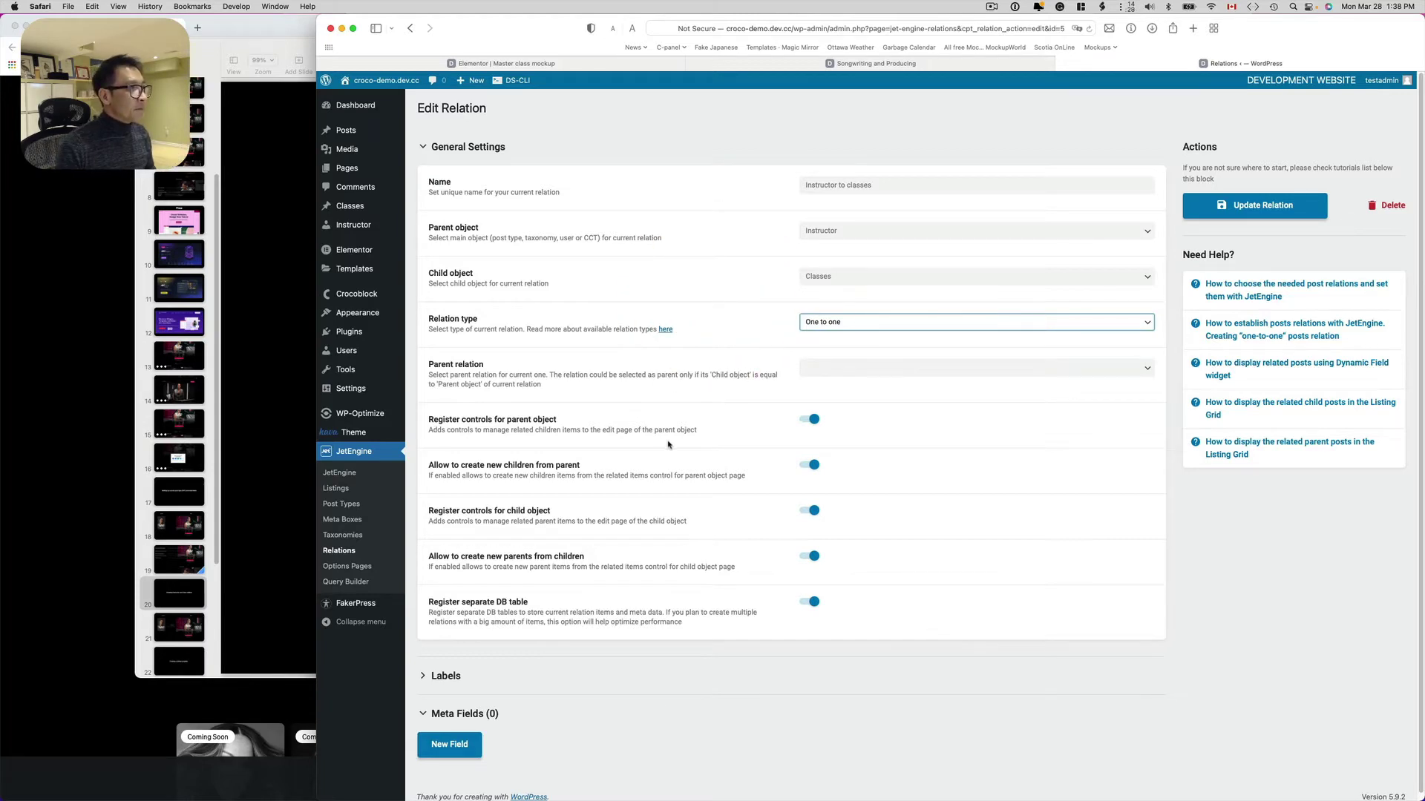
scroll(718, 442, "down", 1)
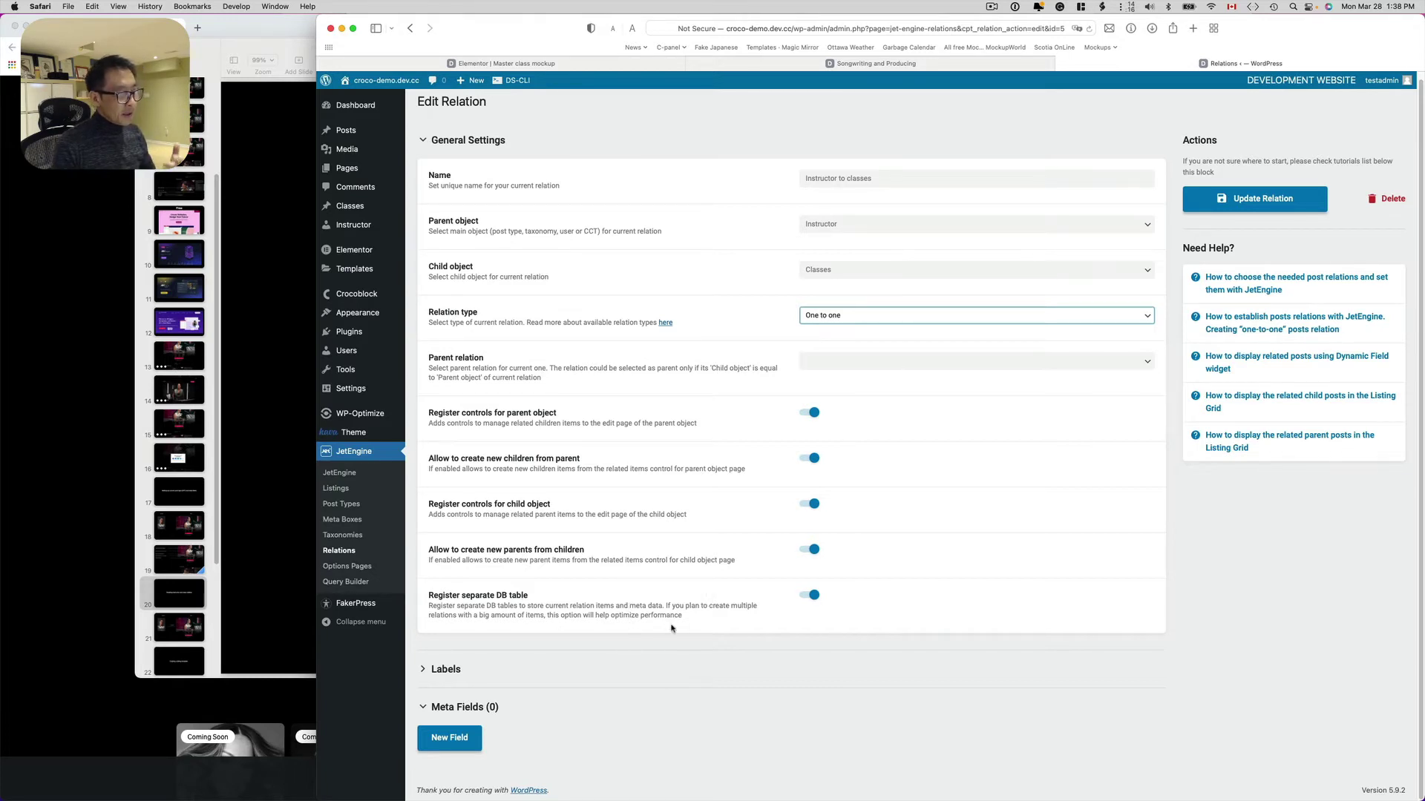
left_click(1253, 199)
Switch to Keynote and play the slideshow from the relation title slide past the Instructors to Classes one-to-one diagram
key("super+Tab")
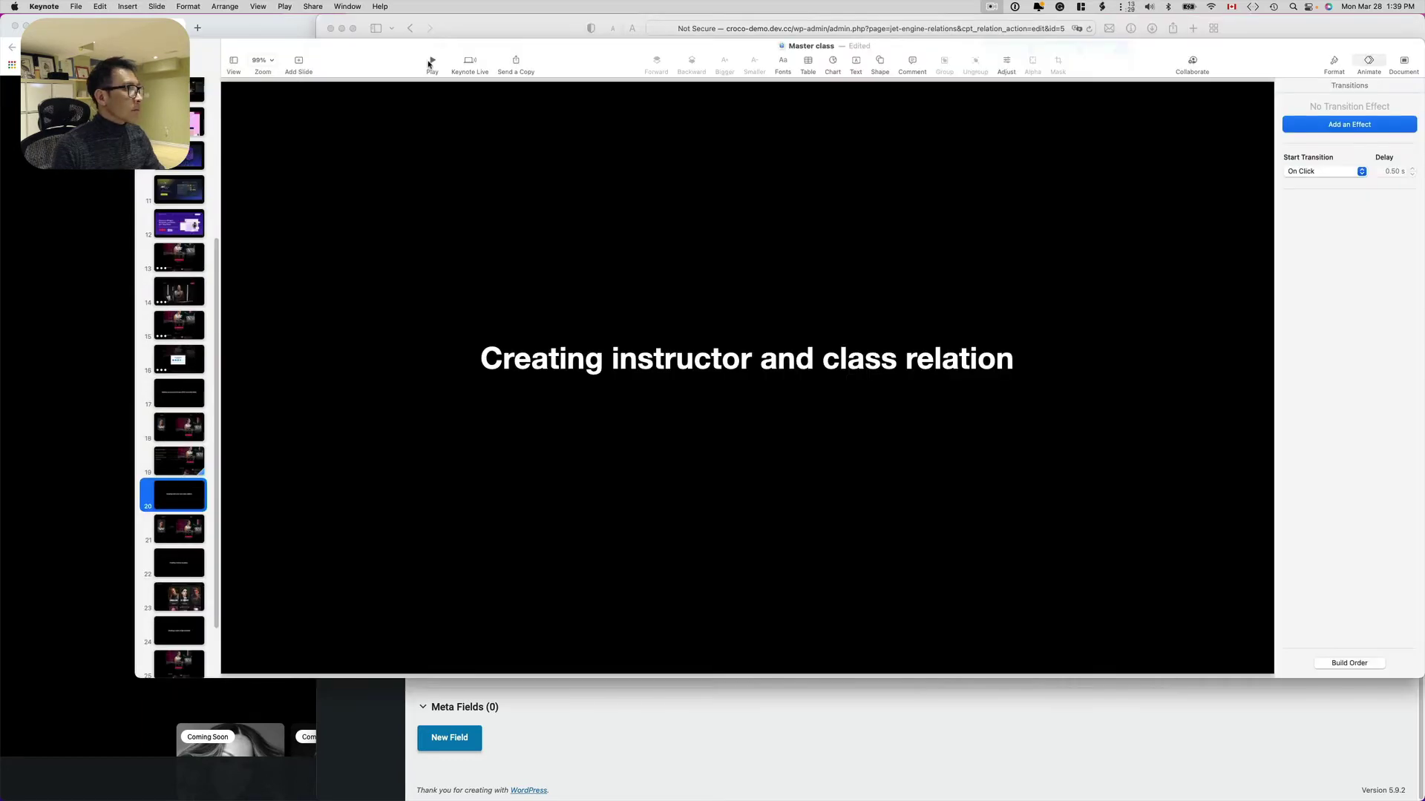
left_click(432, 61)
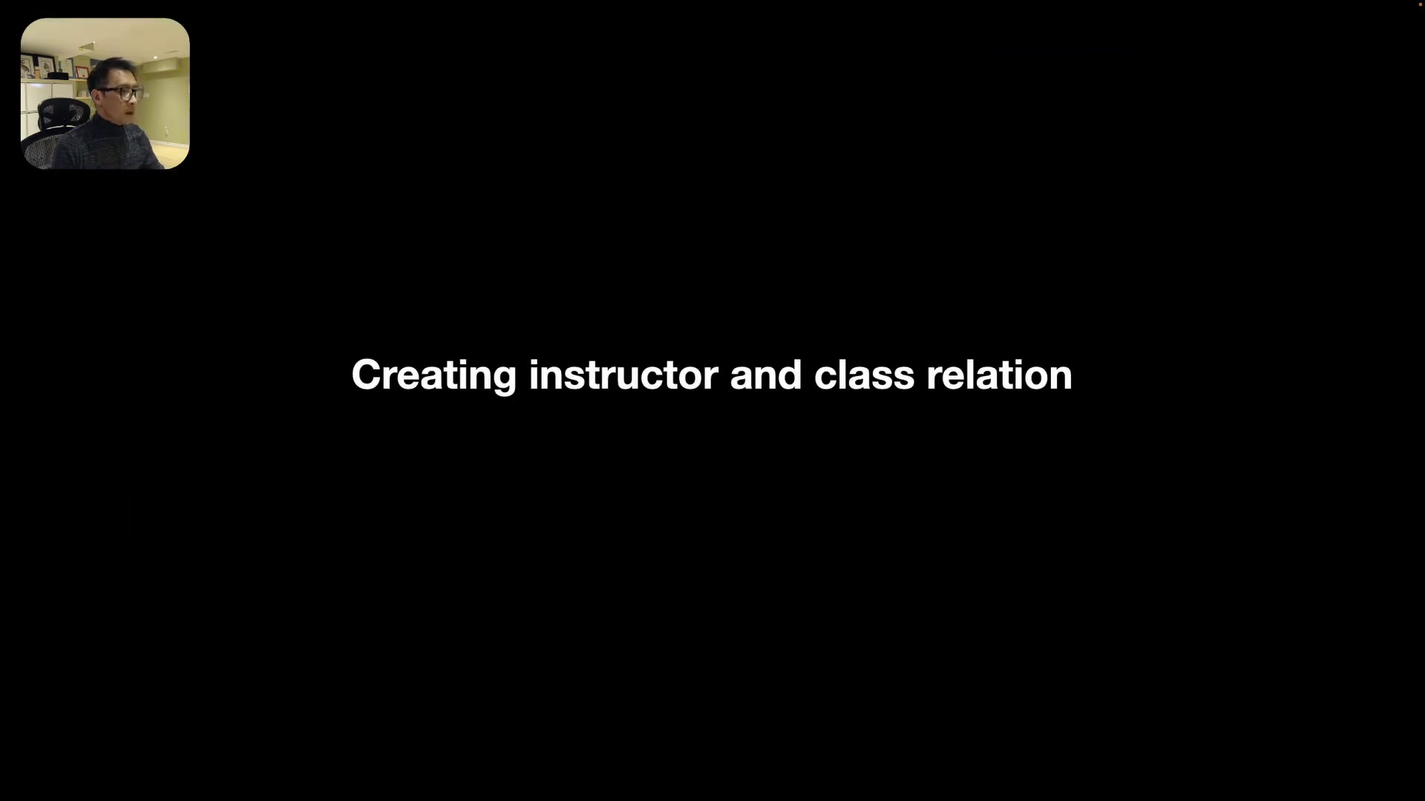
key("Right")
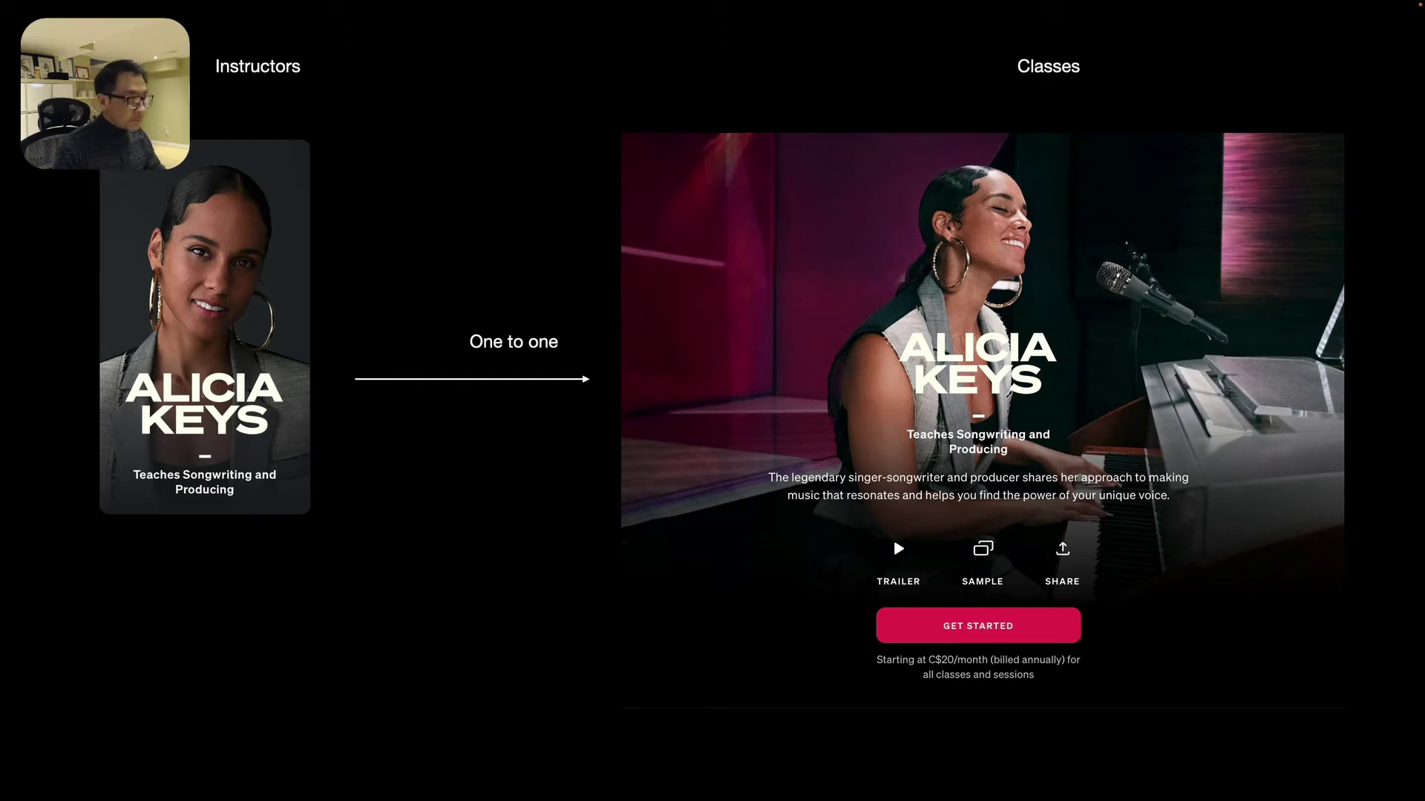
key("Right")
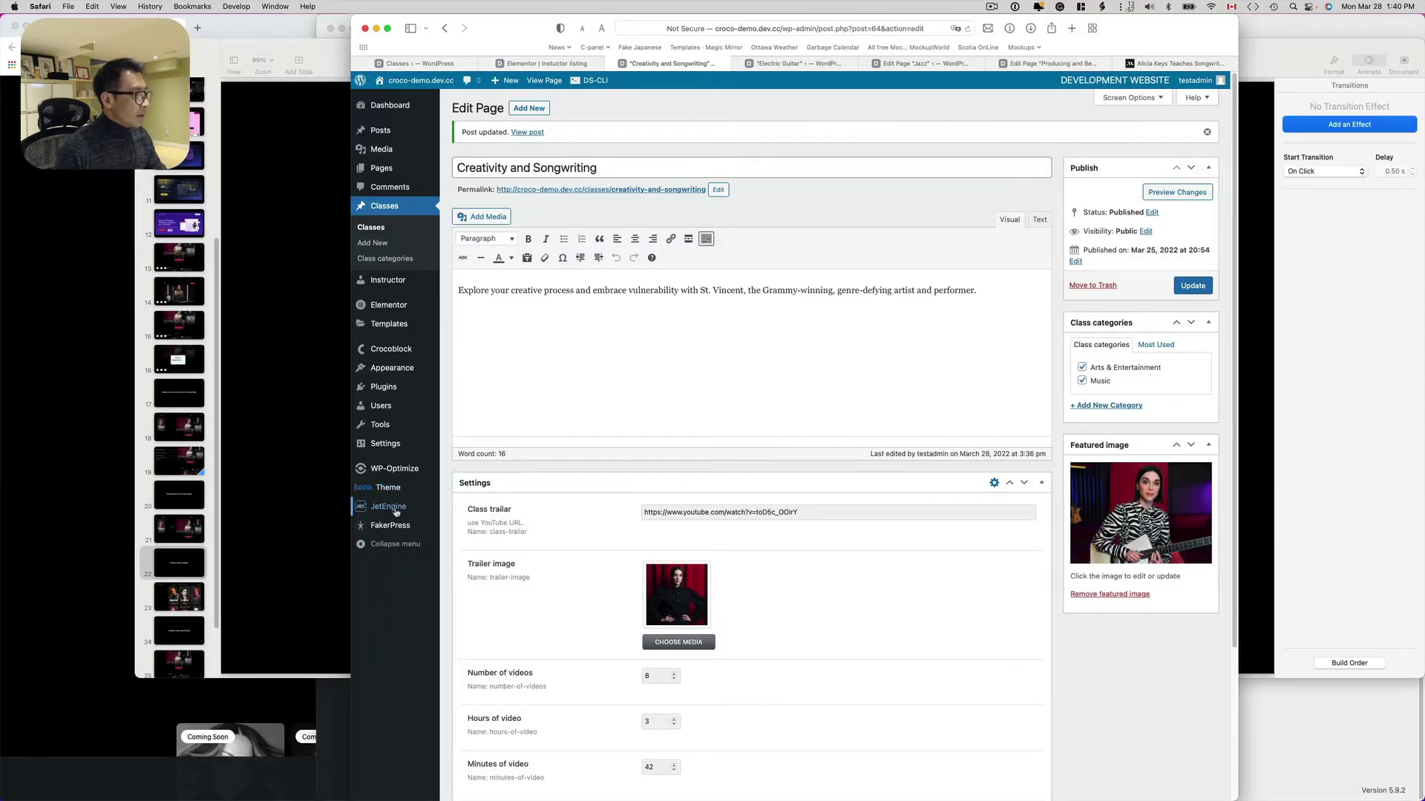
In WordPress, open JetEngine's listing items and edit the Instuctor listing with Elementor
mouse_move(395, 512)
left_click(457, 528)
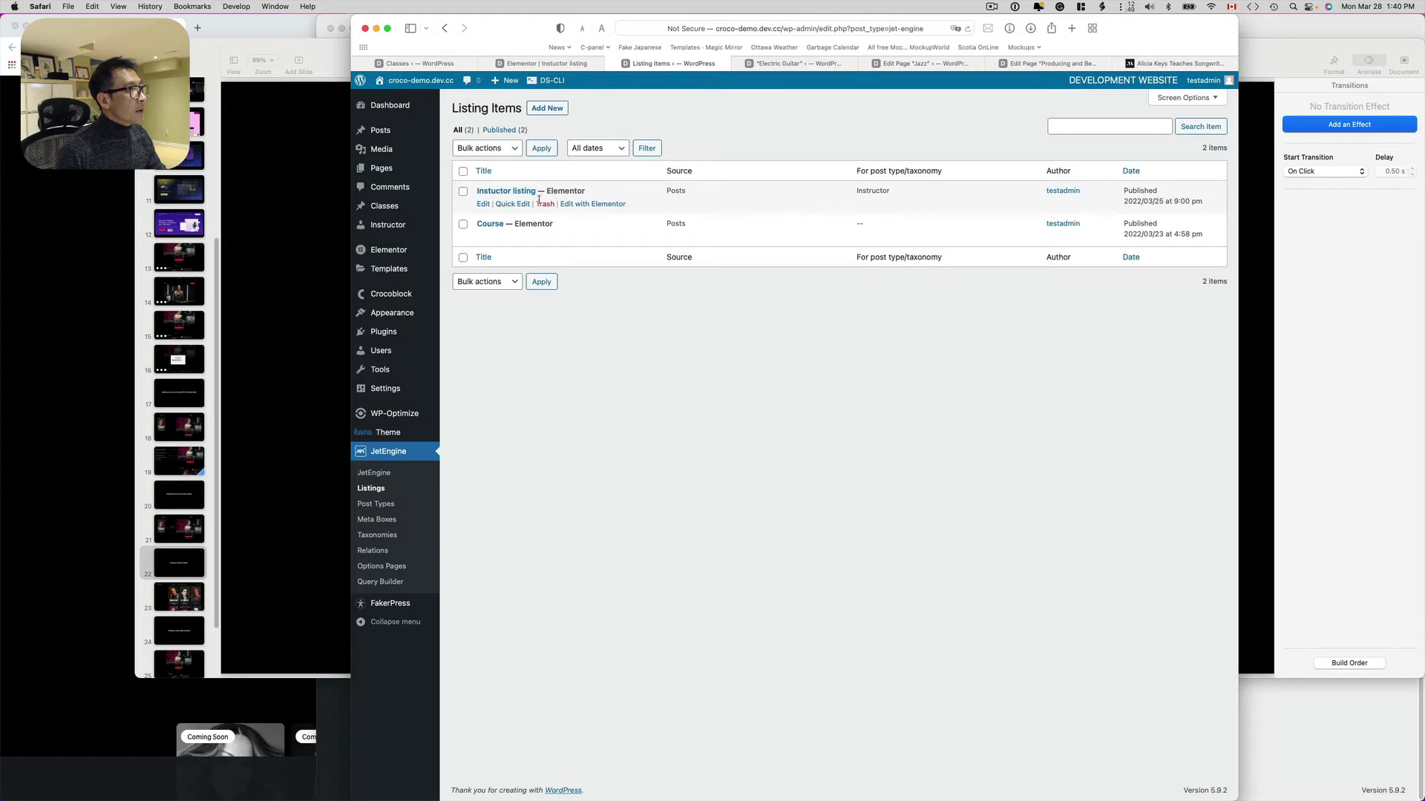
left_click(579, 204)
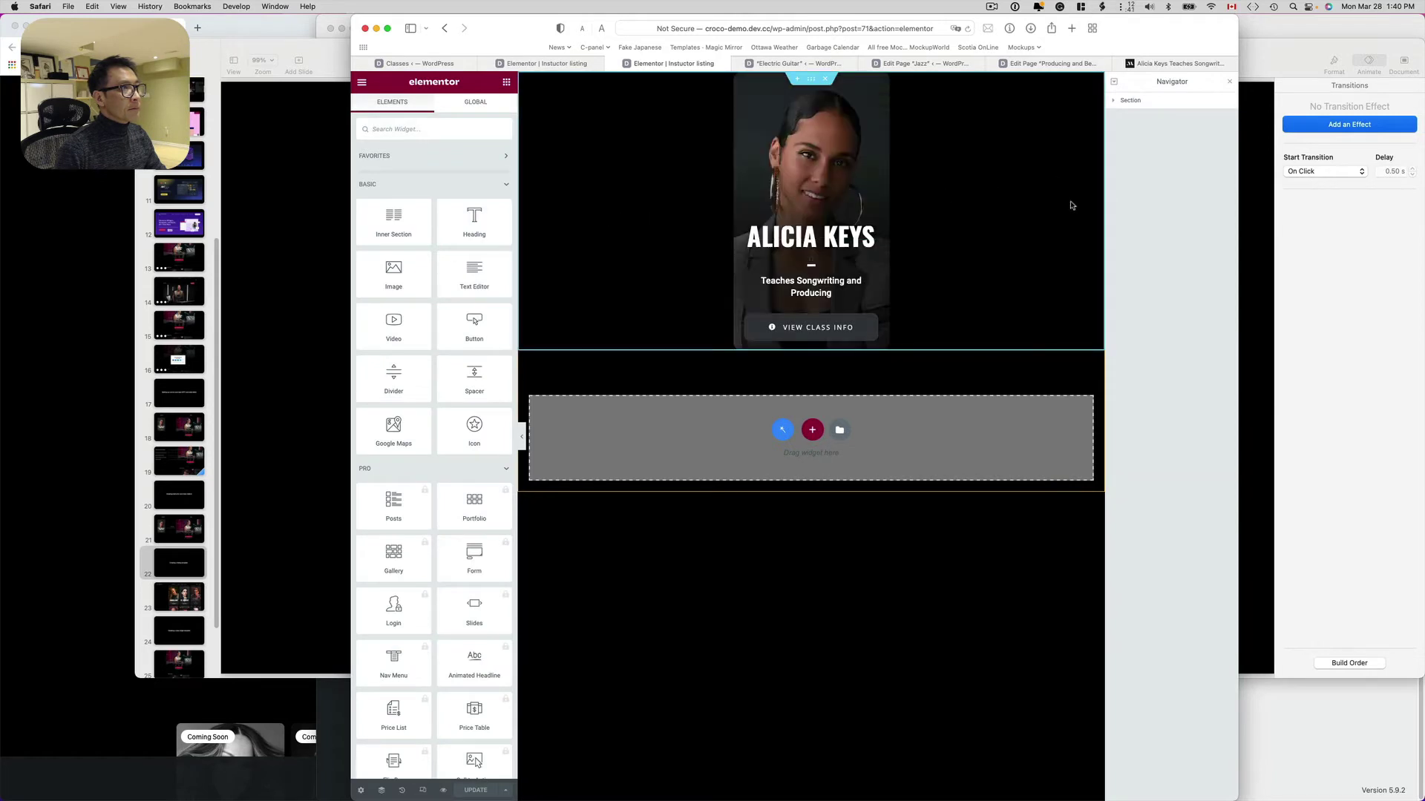
Switch to the MasterClass Music page in Chrome and measure the Alicia Keys card's width and height with the page ruler
left_click_drag(1153, 27, 1329, 28)
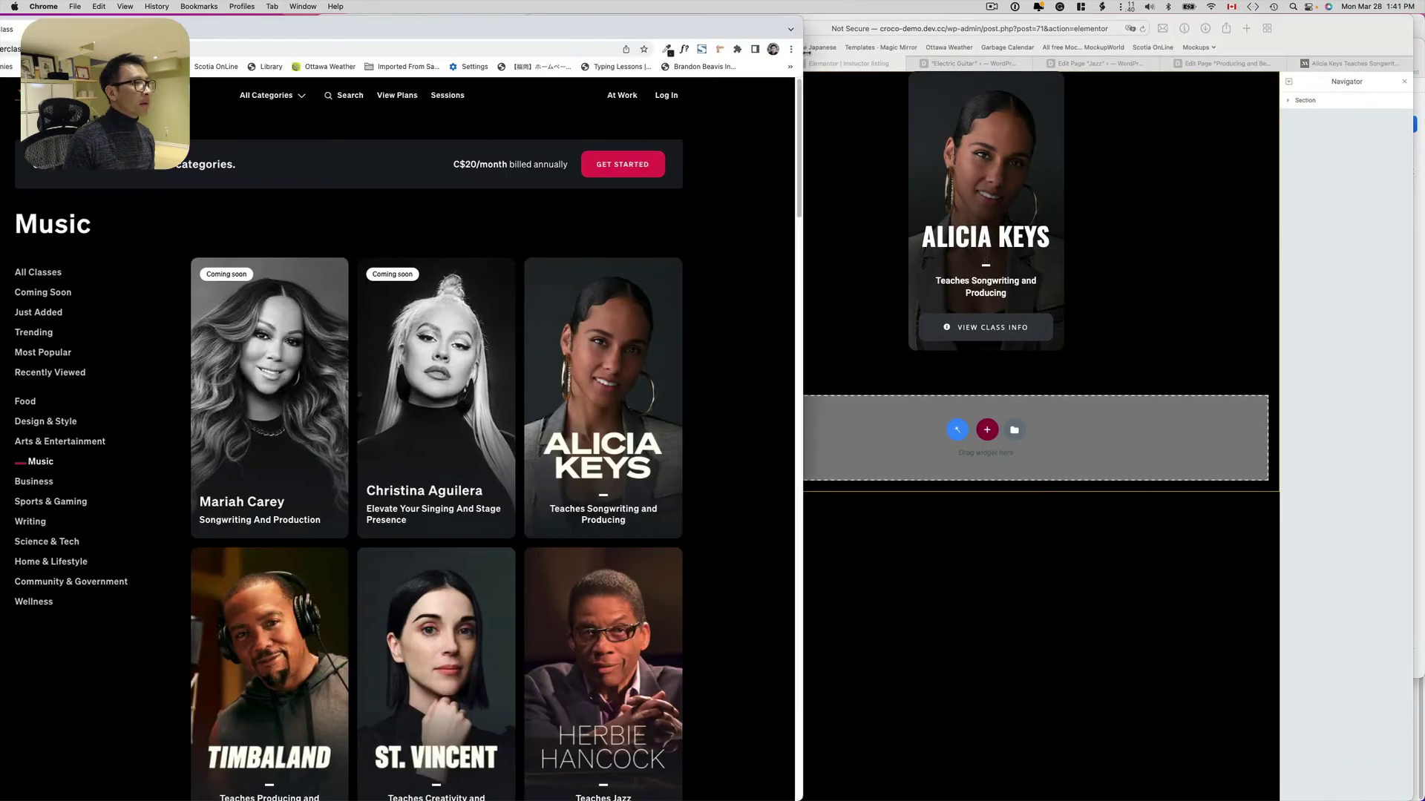
left_click_drag(806, 34, 949, 34)
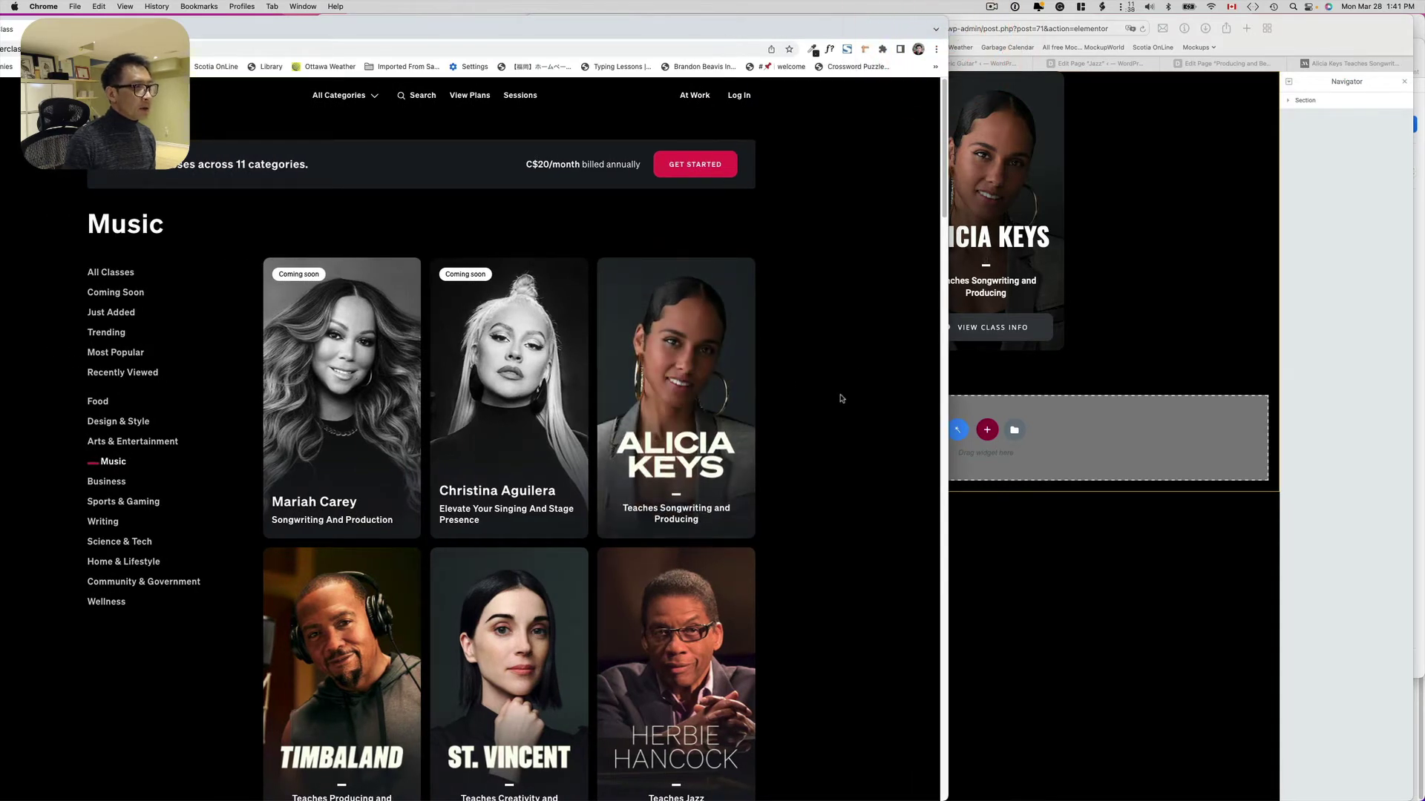
scroll(839, 392, "down", 1)
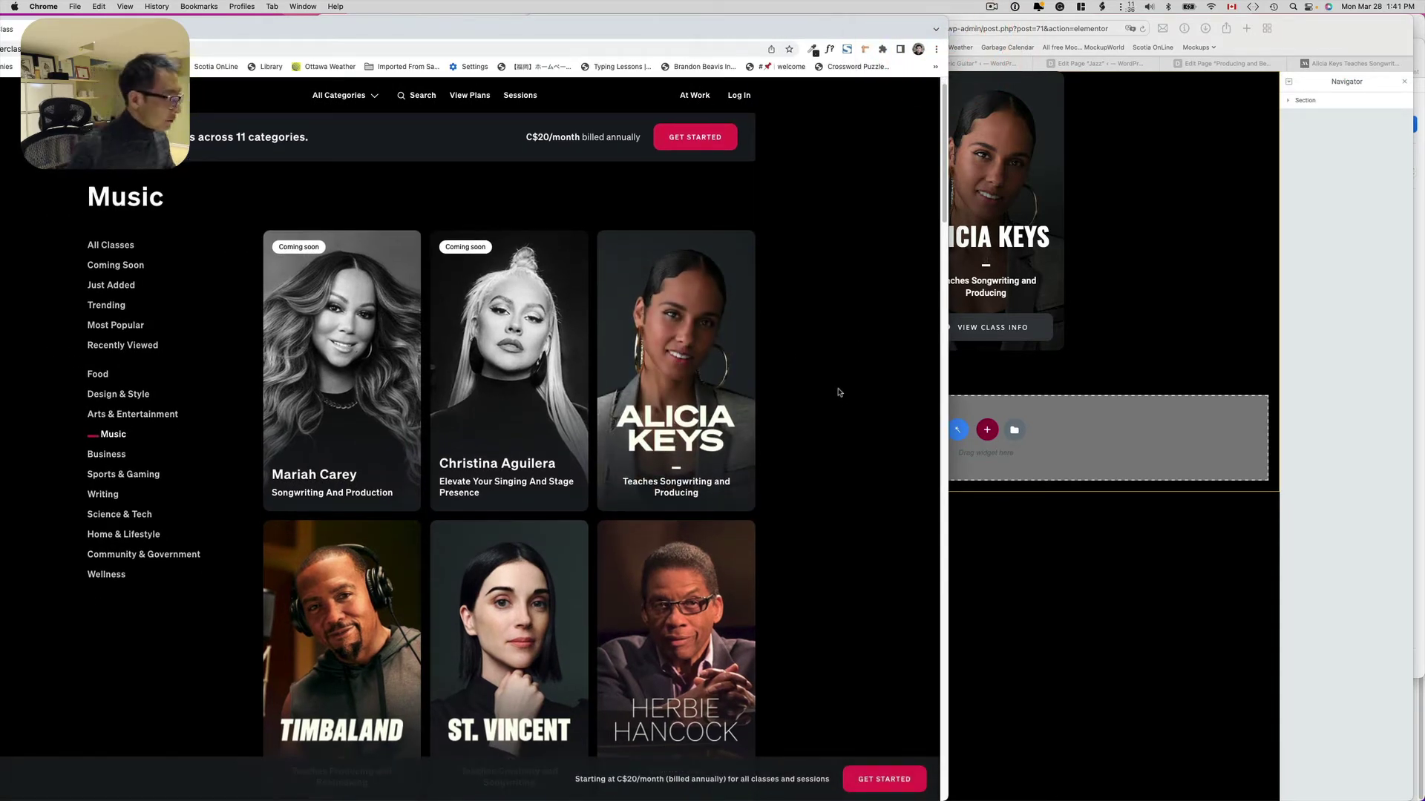
left_click(864, 49)
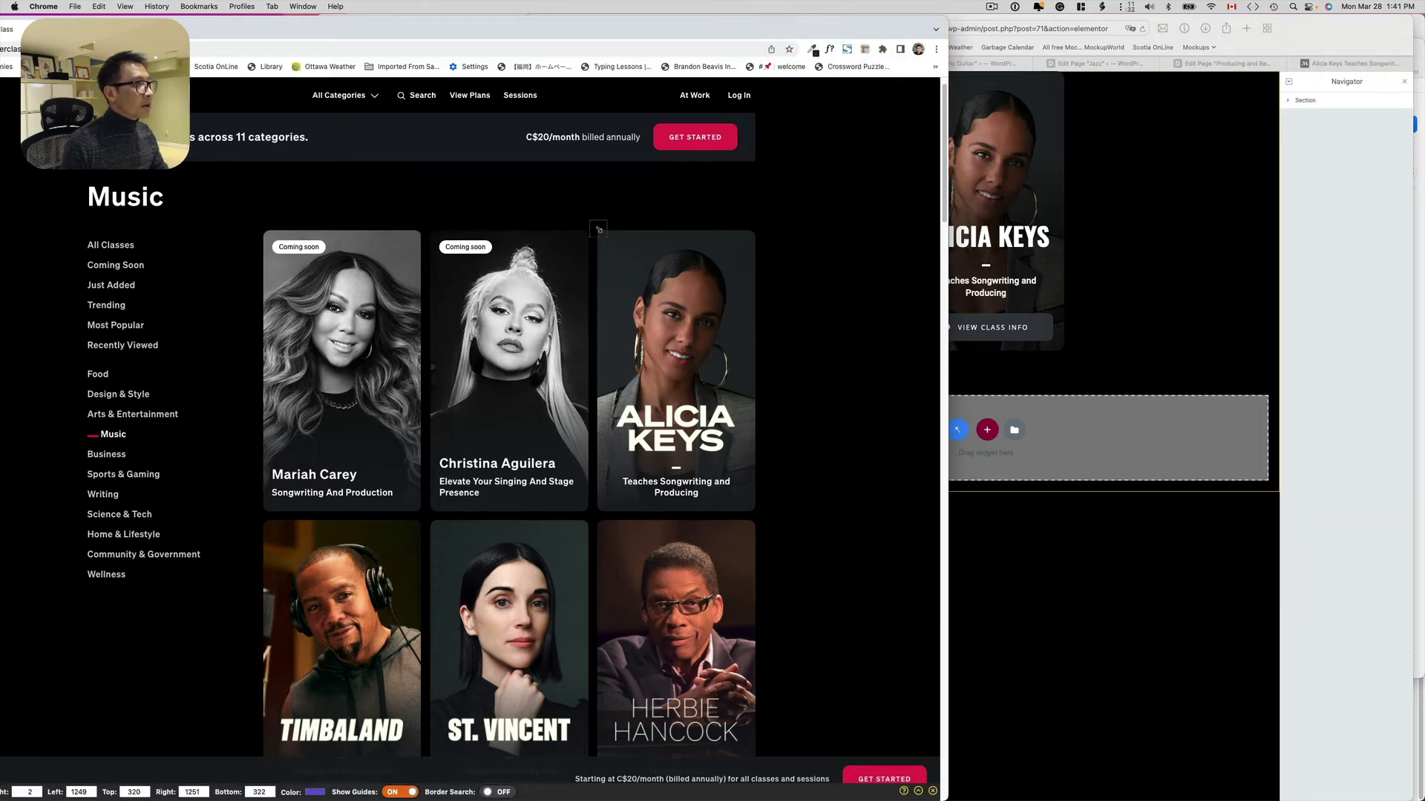
mouse_move(598, 230)
left_mouse_down()
mouse_move(764, 496)
mouse_move(740, 507)
mouse_move(753, 511)
left_mouse_up()
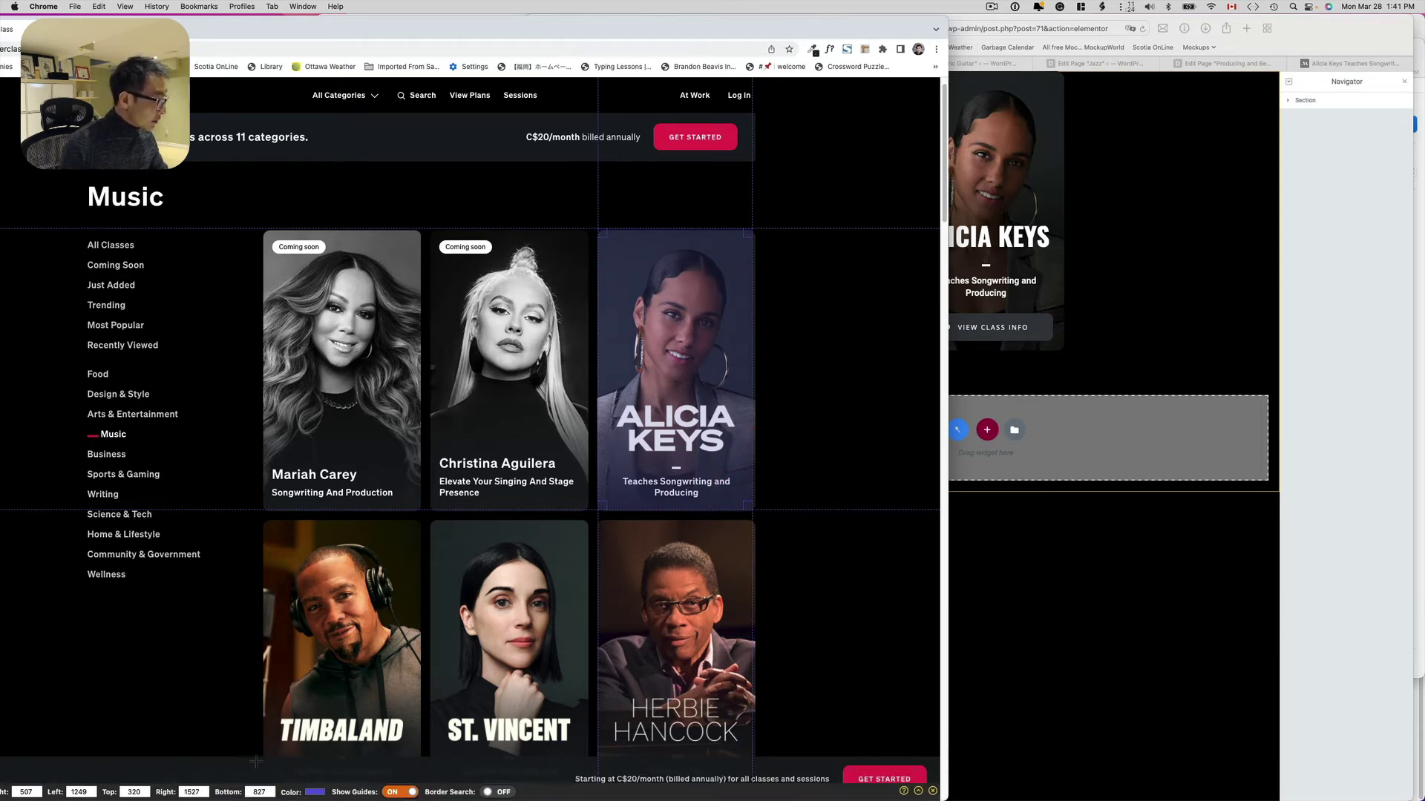
left_click_drag(838, 30, 909, 28)
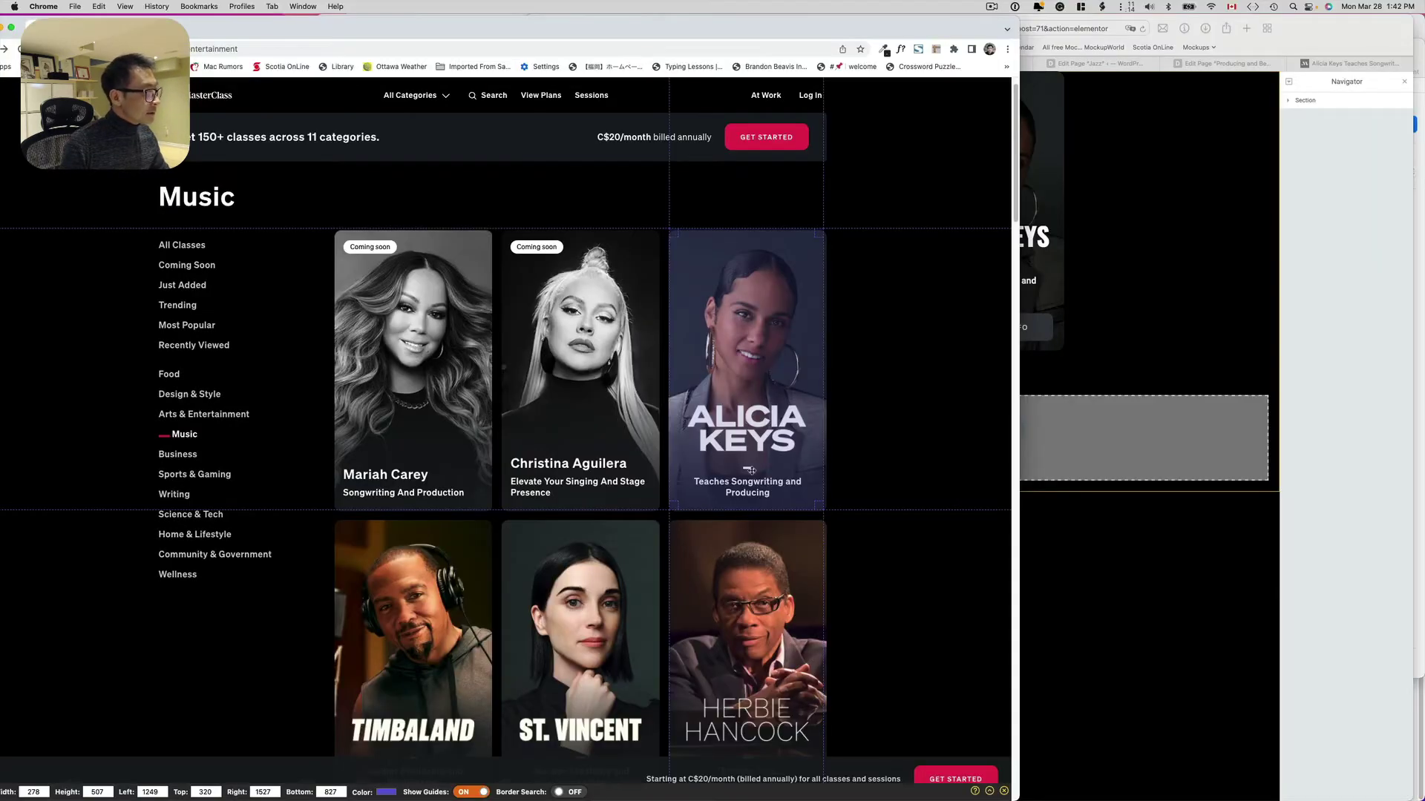
Close the page ruler and inspect the font details of the Christina Aguilera card's subtitle with WhatFont
left_click_drag(942, 28, 823, 27)
left_click(804, 117)
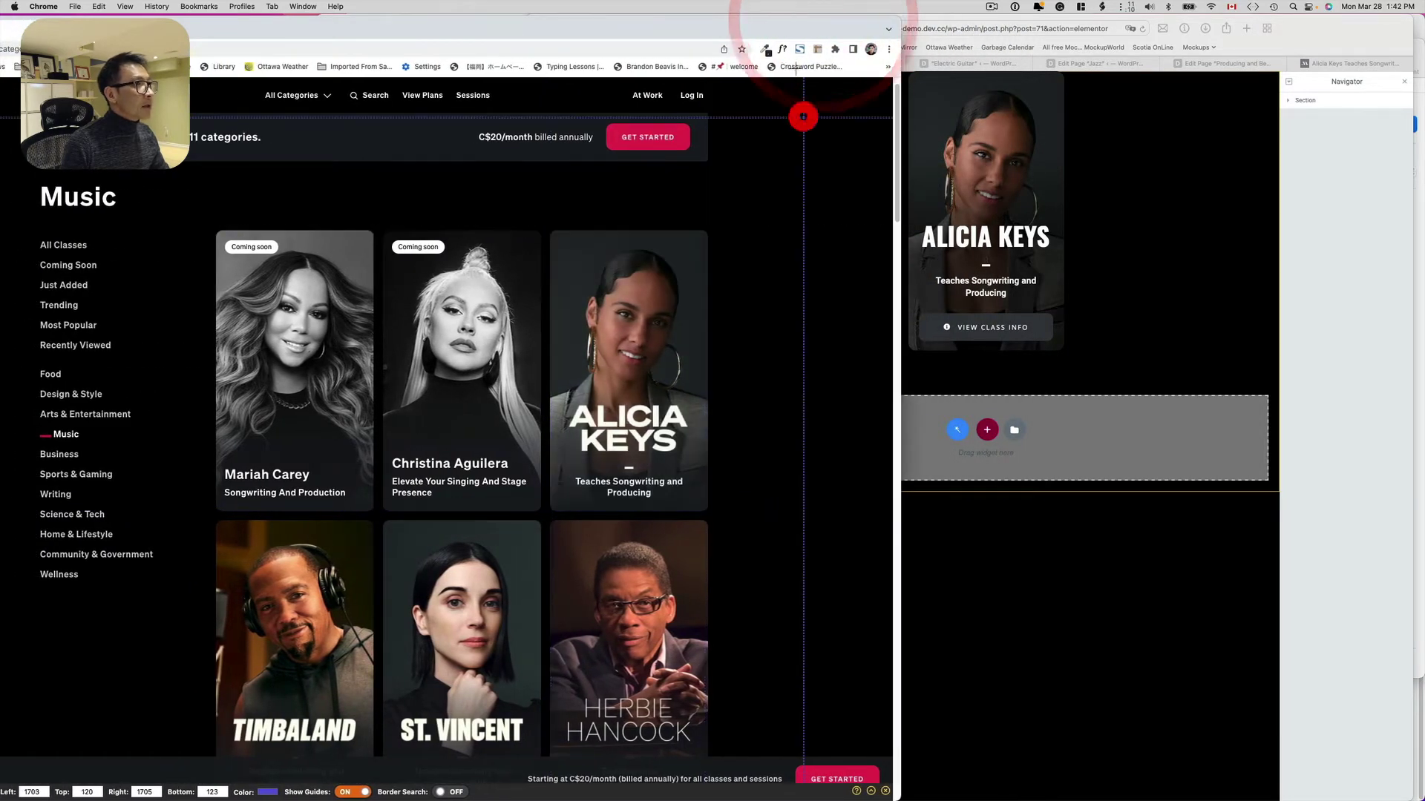
left_click(801, 51)
left_click(802, 54)
left_click(785, 52)
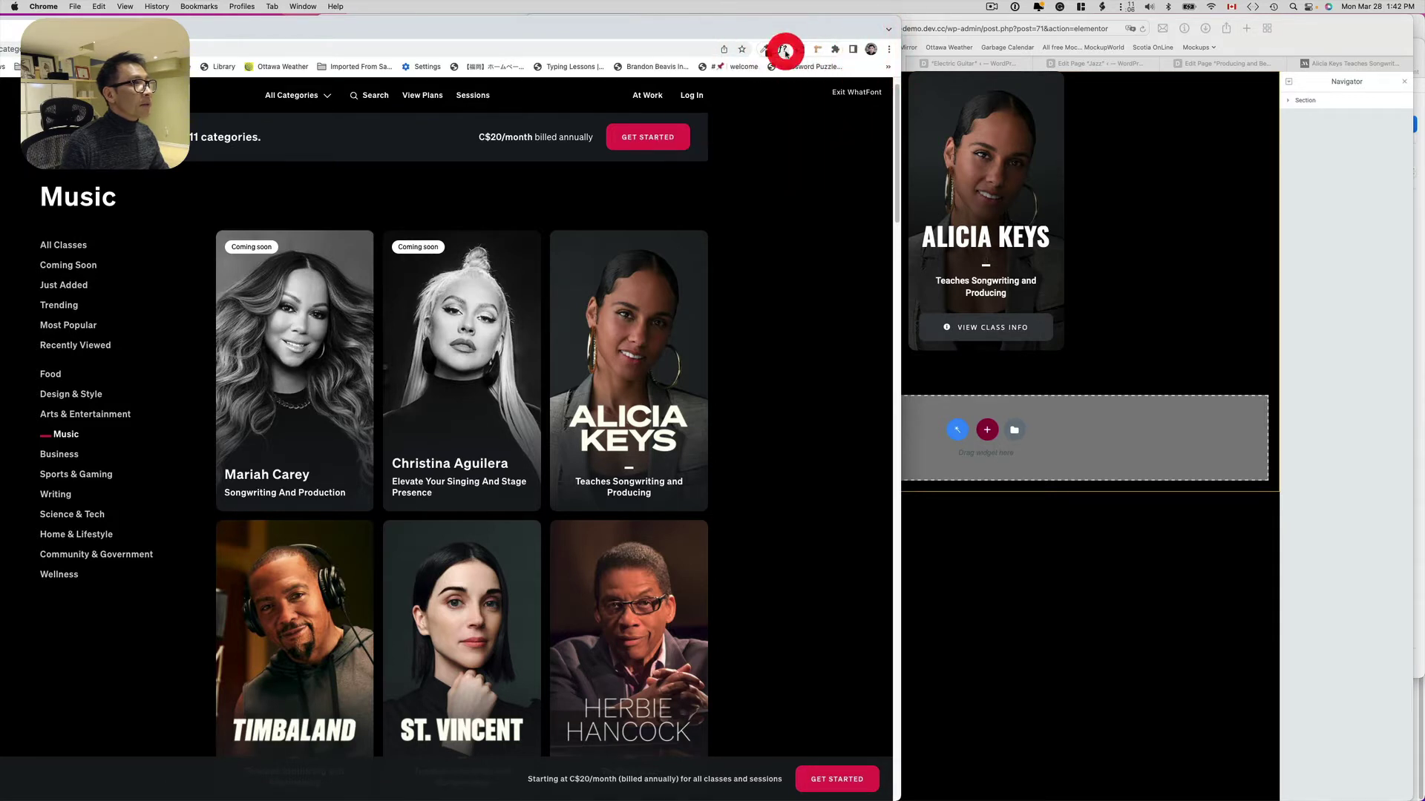
left_click(445, 490)
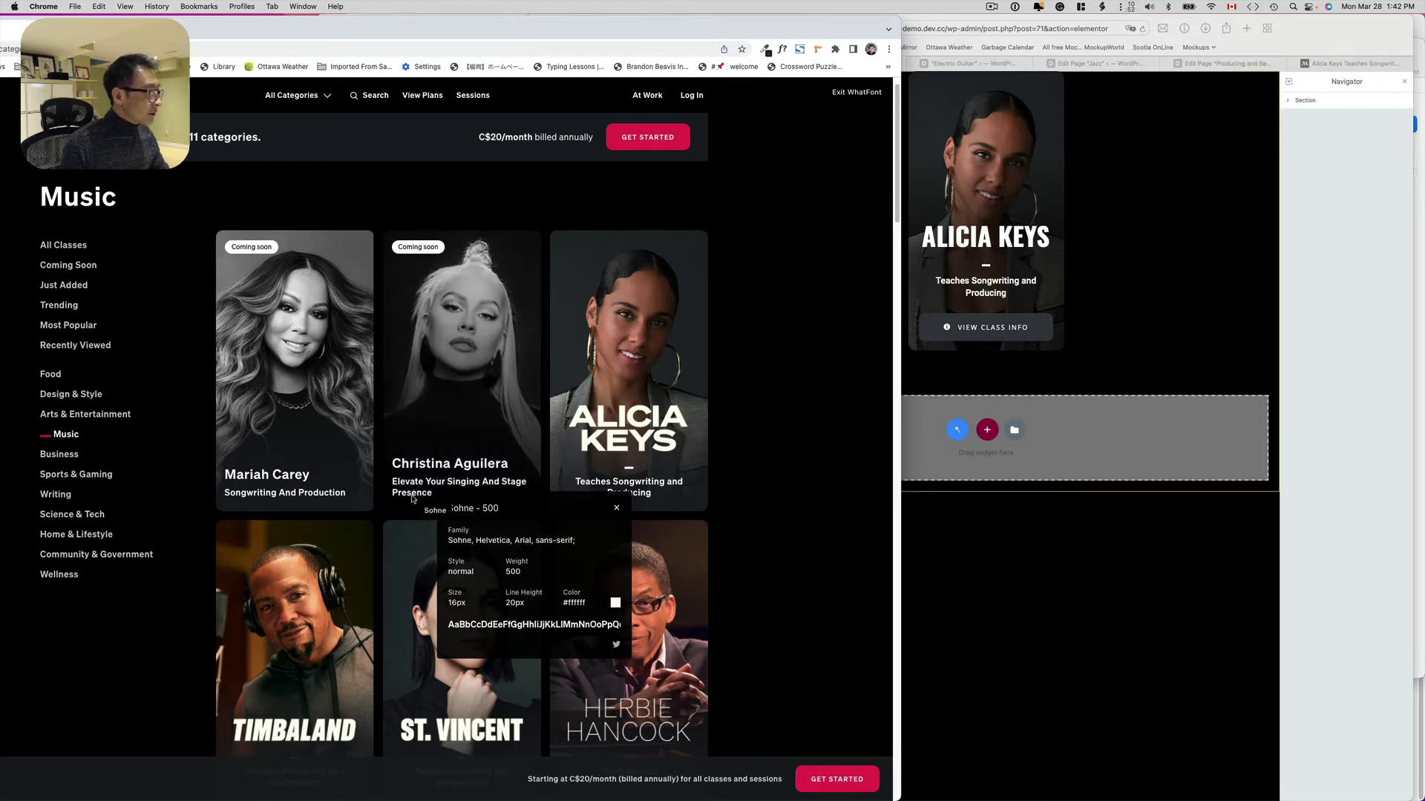
Return to Elementor in Safari and inspect the card section's layout settings and its title Dynamic Field
left_click(1145, 311)
left_click(1145, 305)
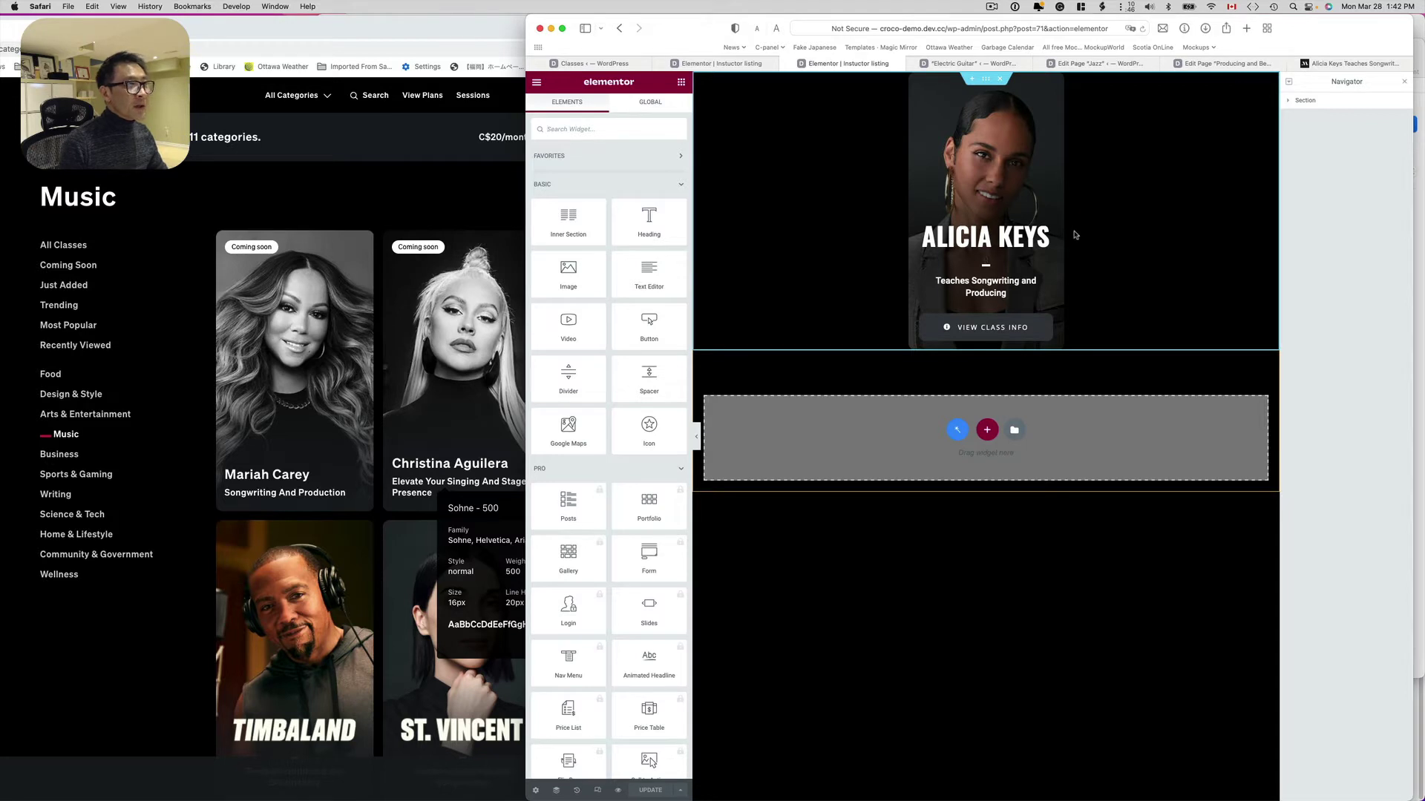
left_click(985, 78)
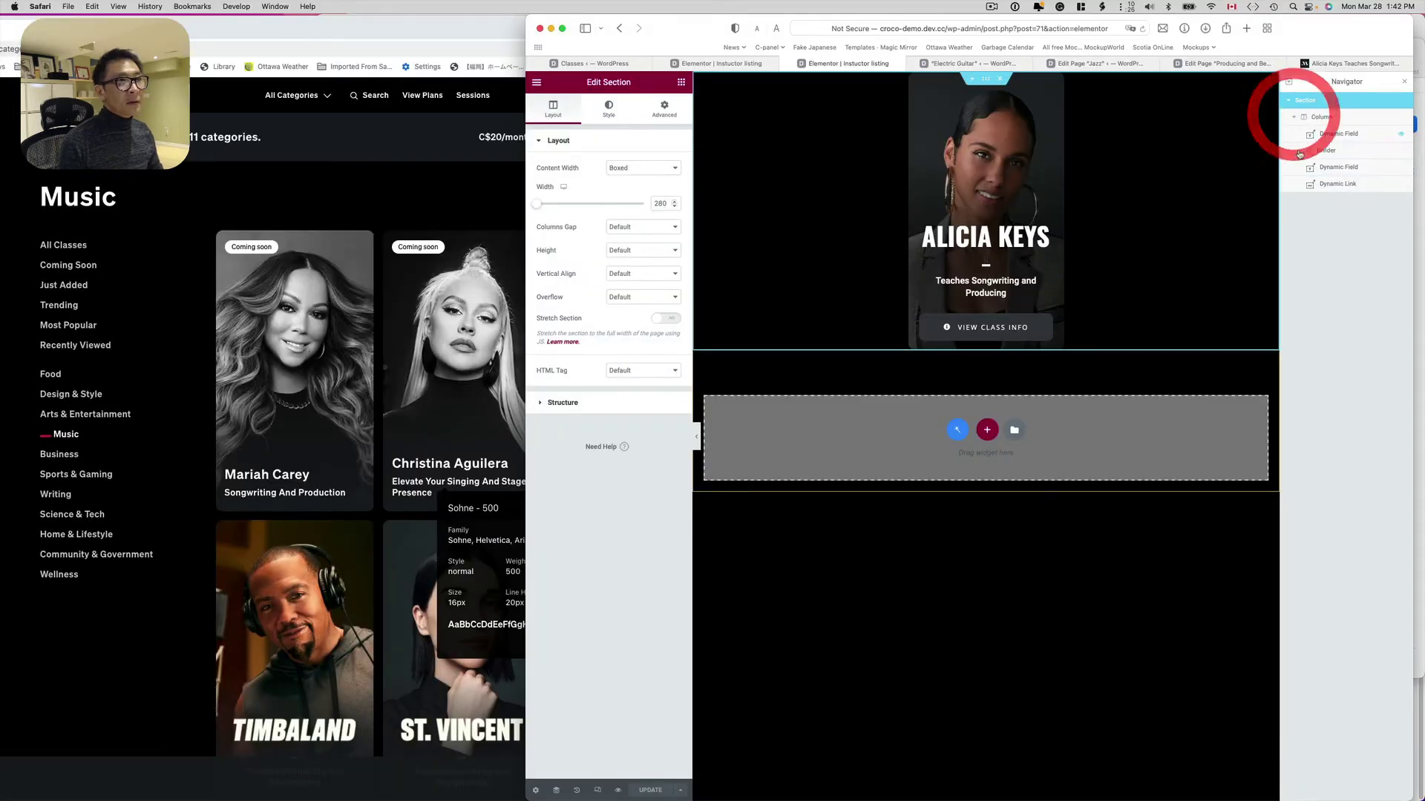
left_click(1332, 136)
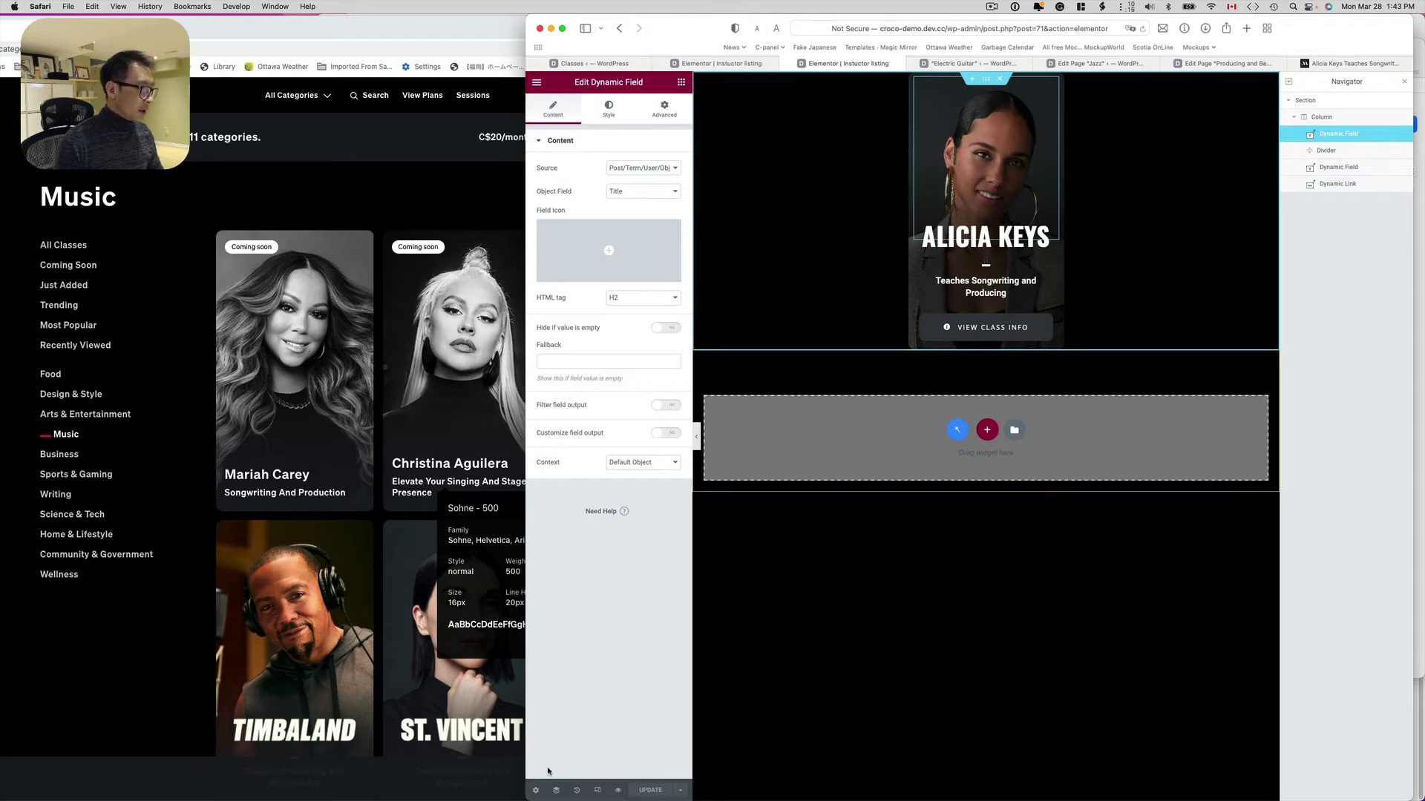
Open the listing item settings and review the listing source choices, selecting Posts as the source
left_click(536, 792)
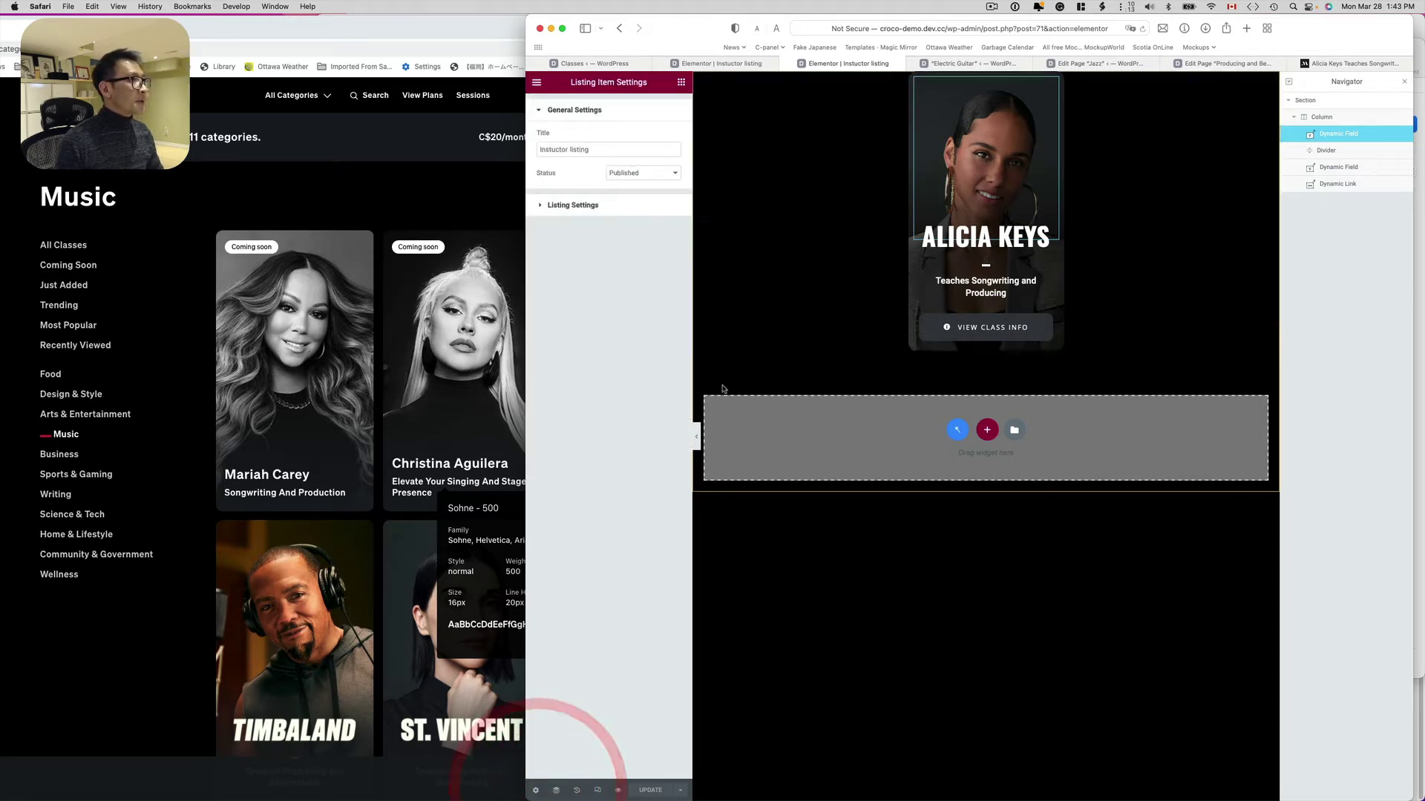
left_click(577, 214)
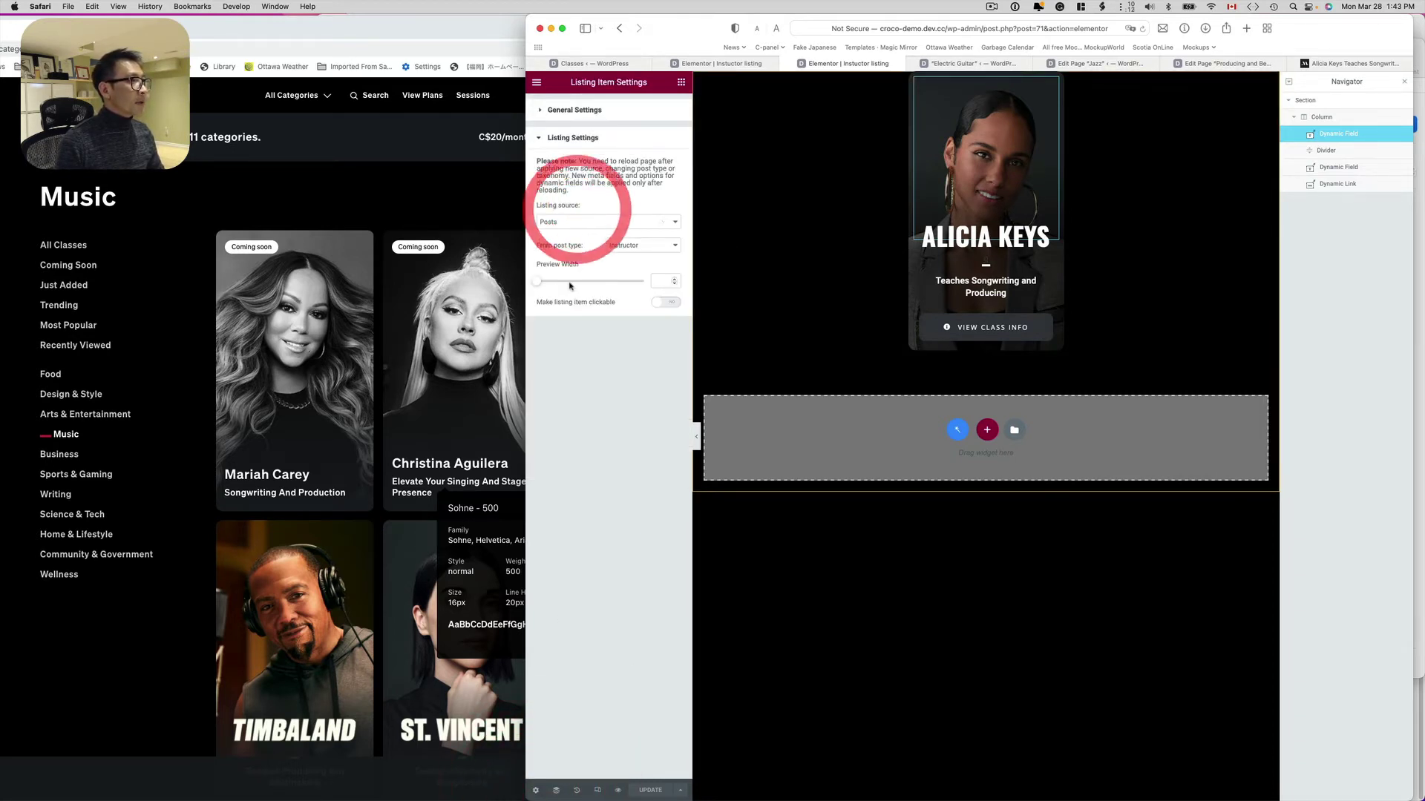
left_click(607, 221)
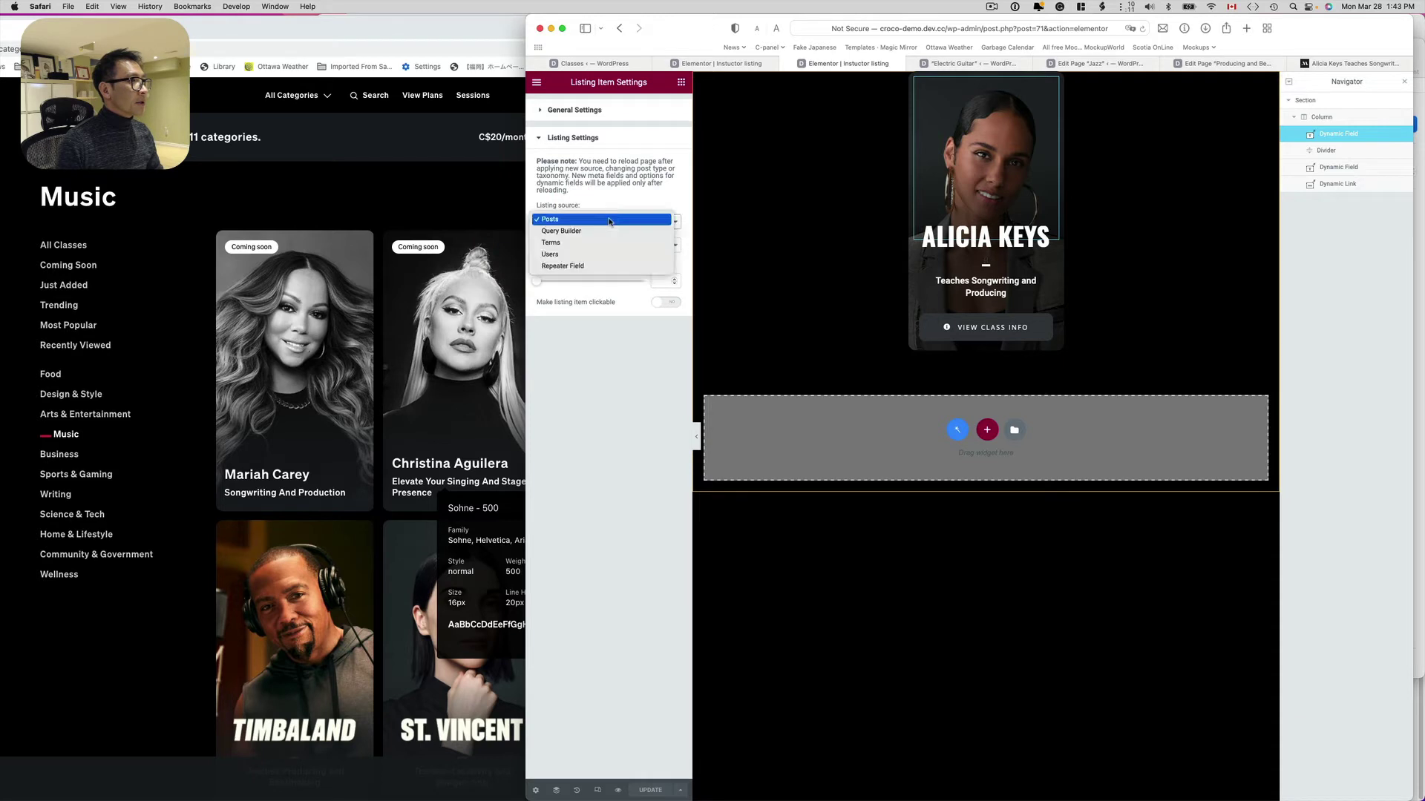
left_click(590, 219)
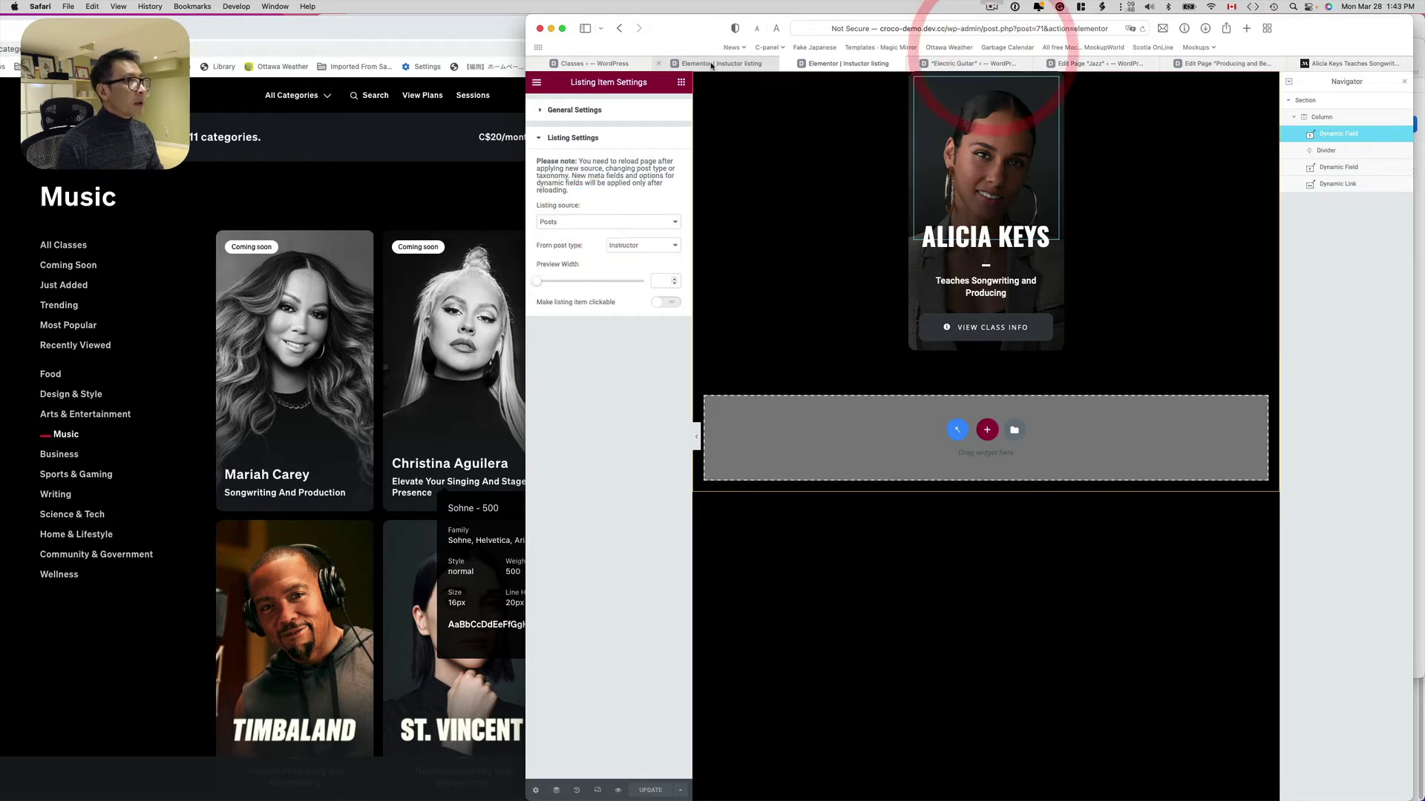
left_click(992, 7)
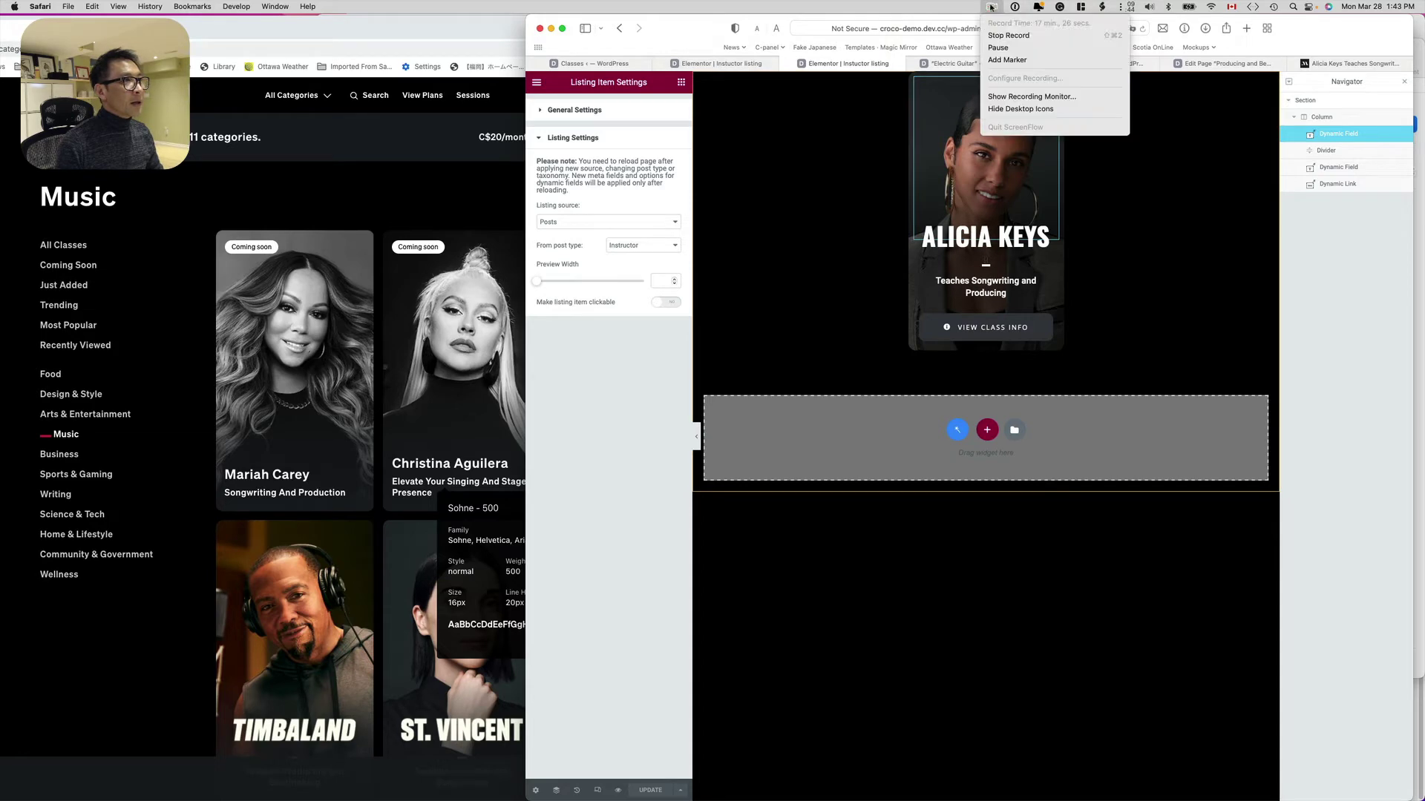
left_click(1002, 48)
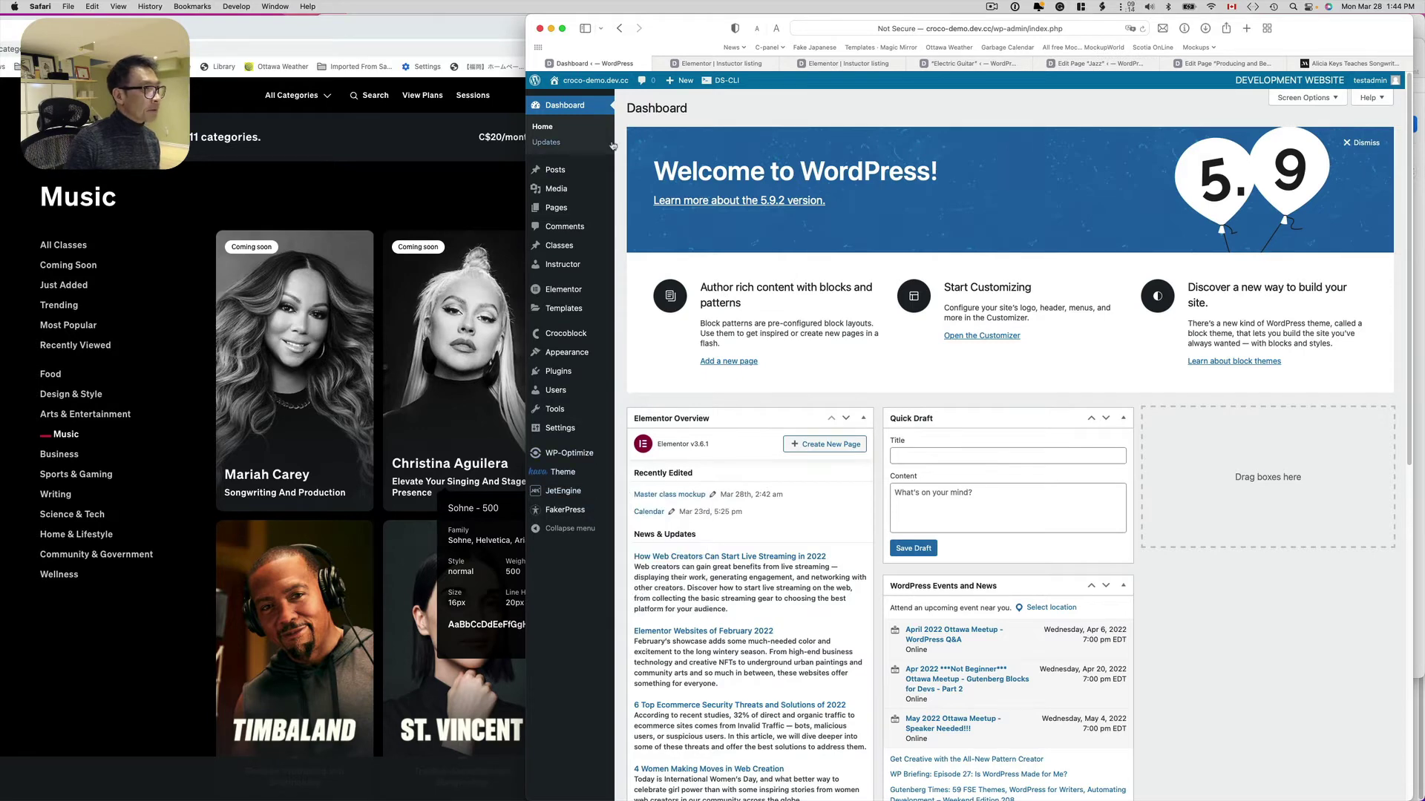
Start a new JetEngine listing item with Posts as the listing source and Instructor as the post type
mouse_move(564, 491)
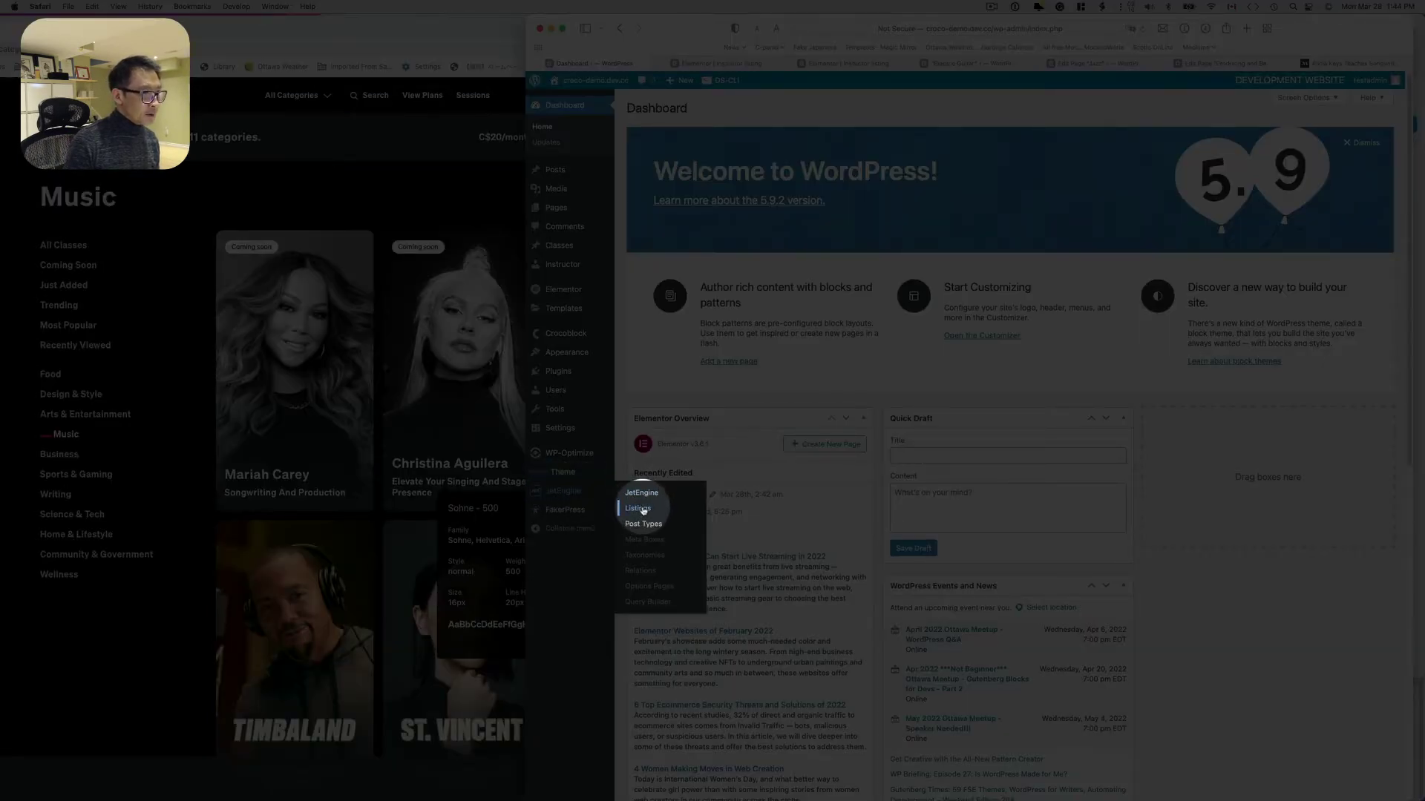
left_click(644, 512)
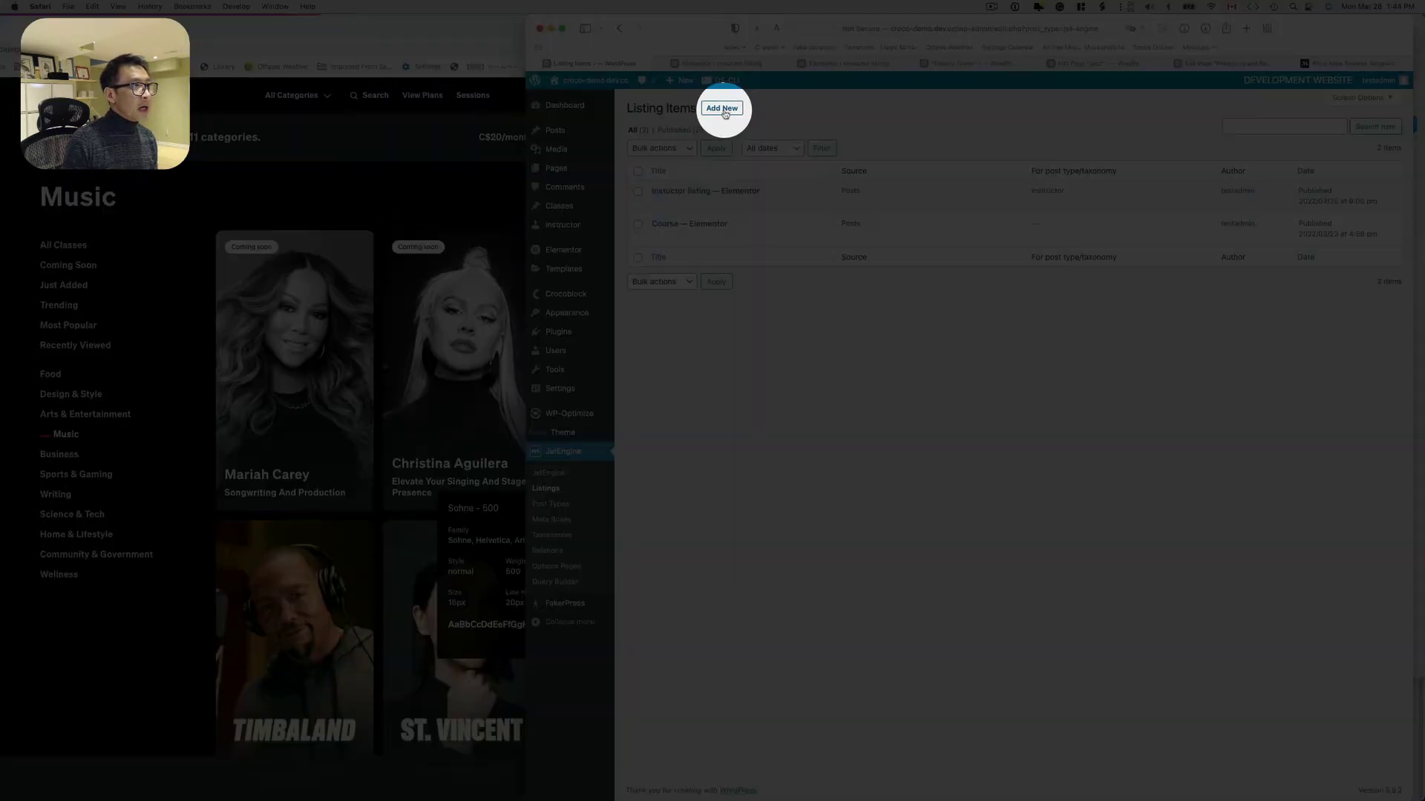
left_click(723, 109)
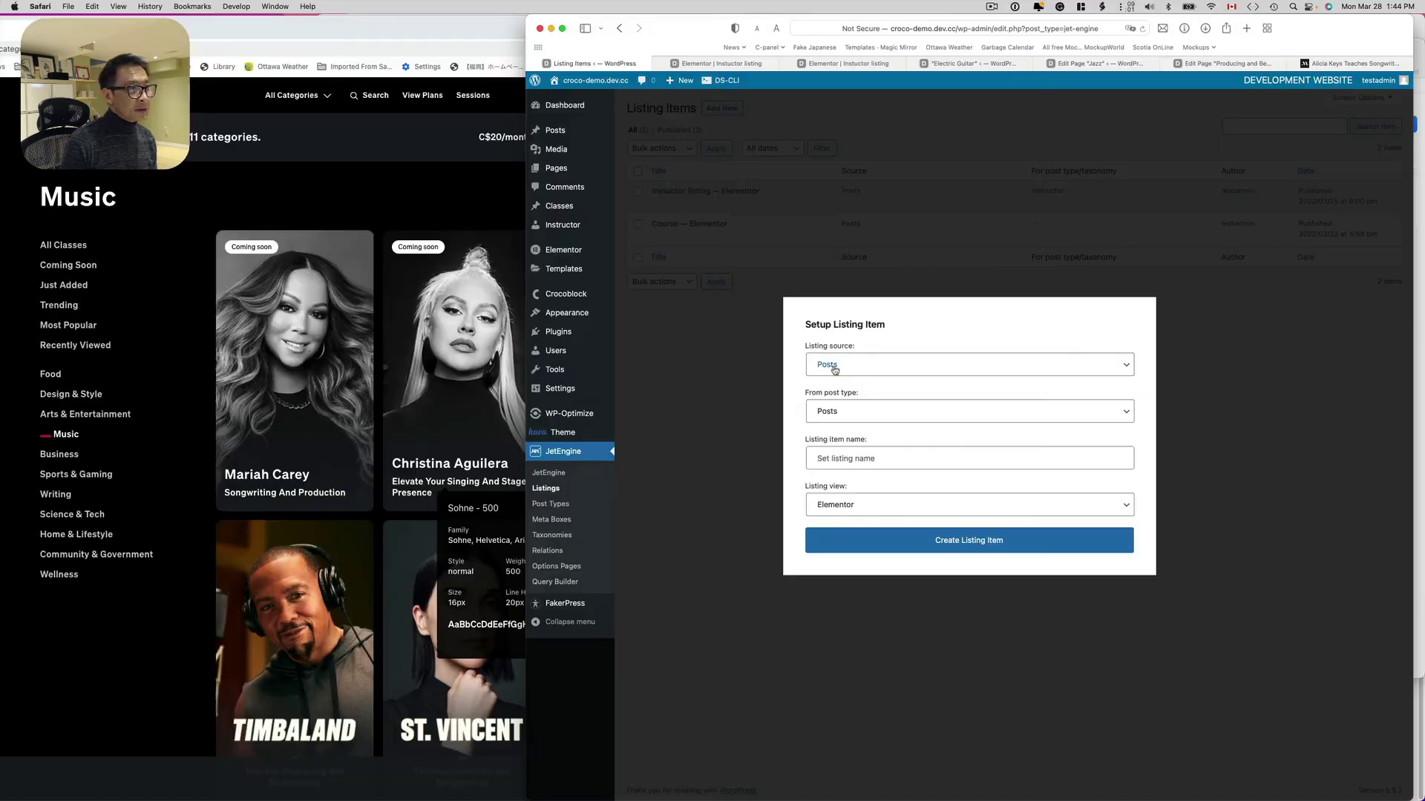
left_click(831, 365)
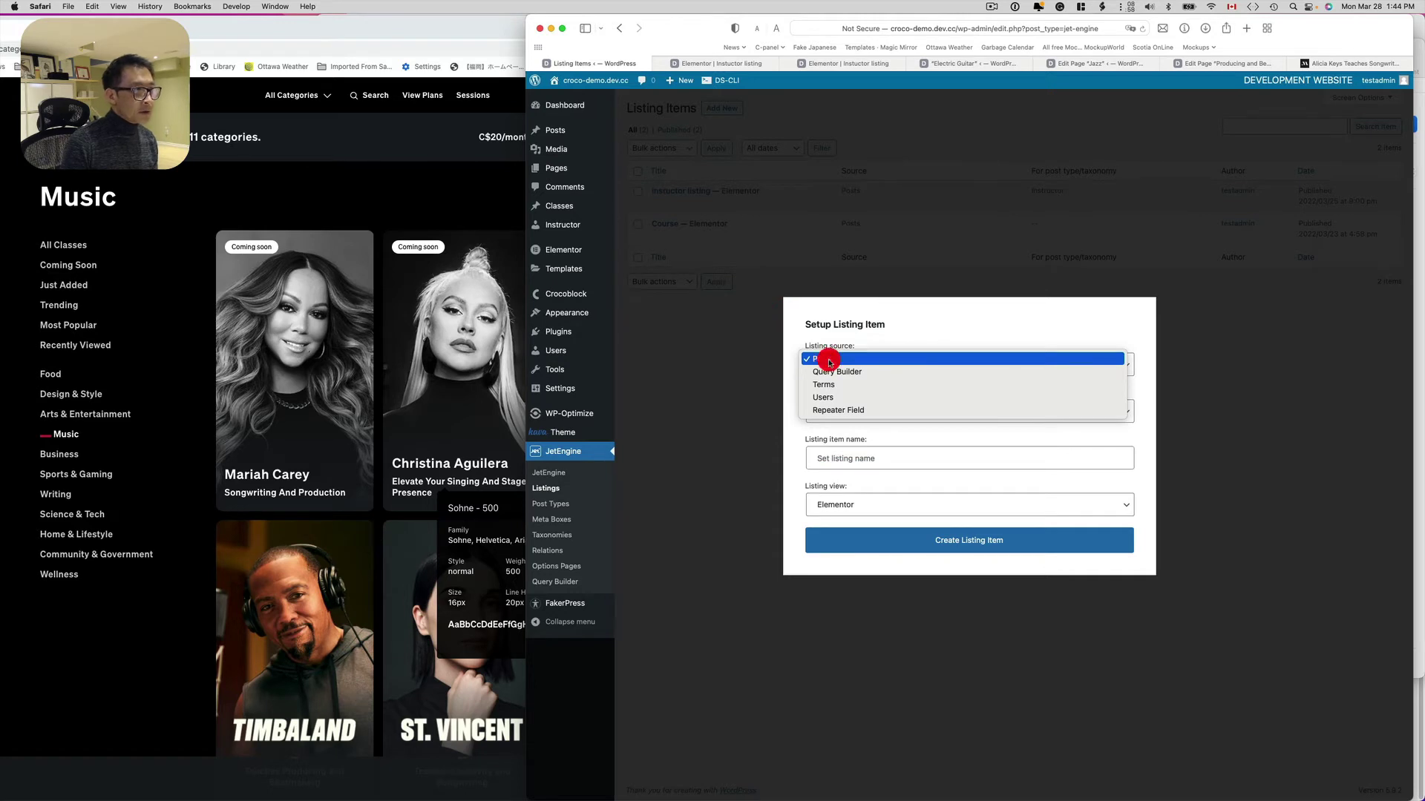
left_click(829, 362)
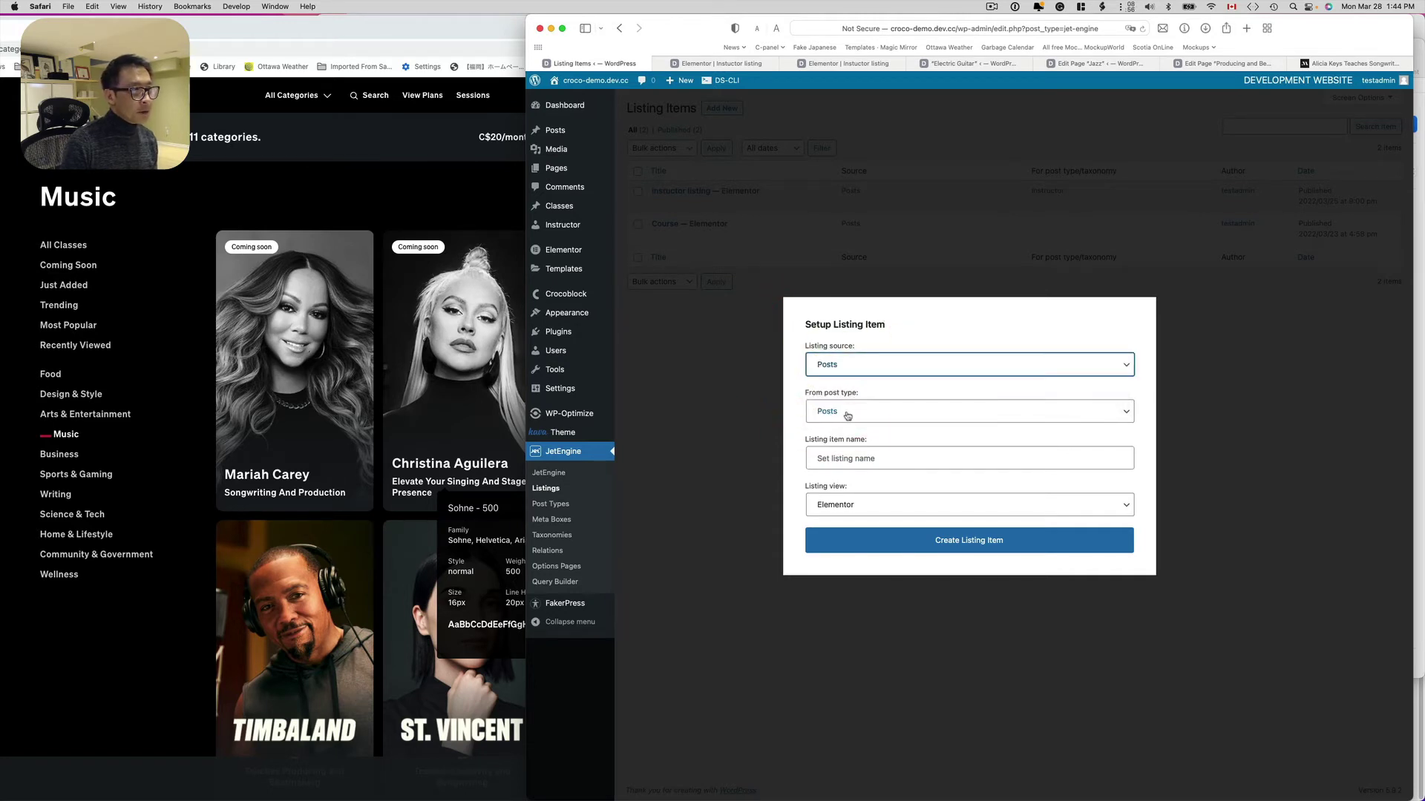
left_click(848, 414)
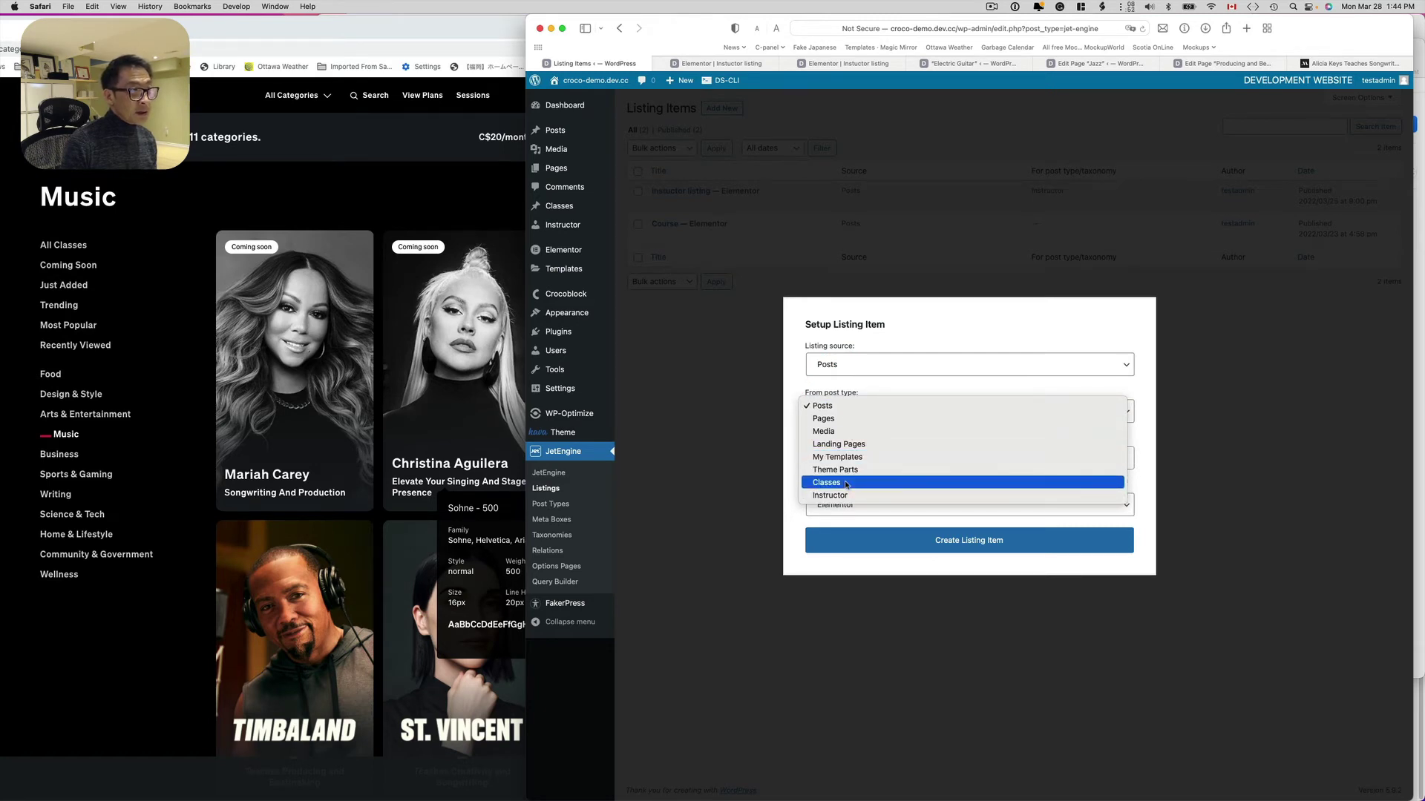
left_click(841, 496)
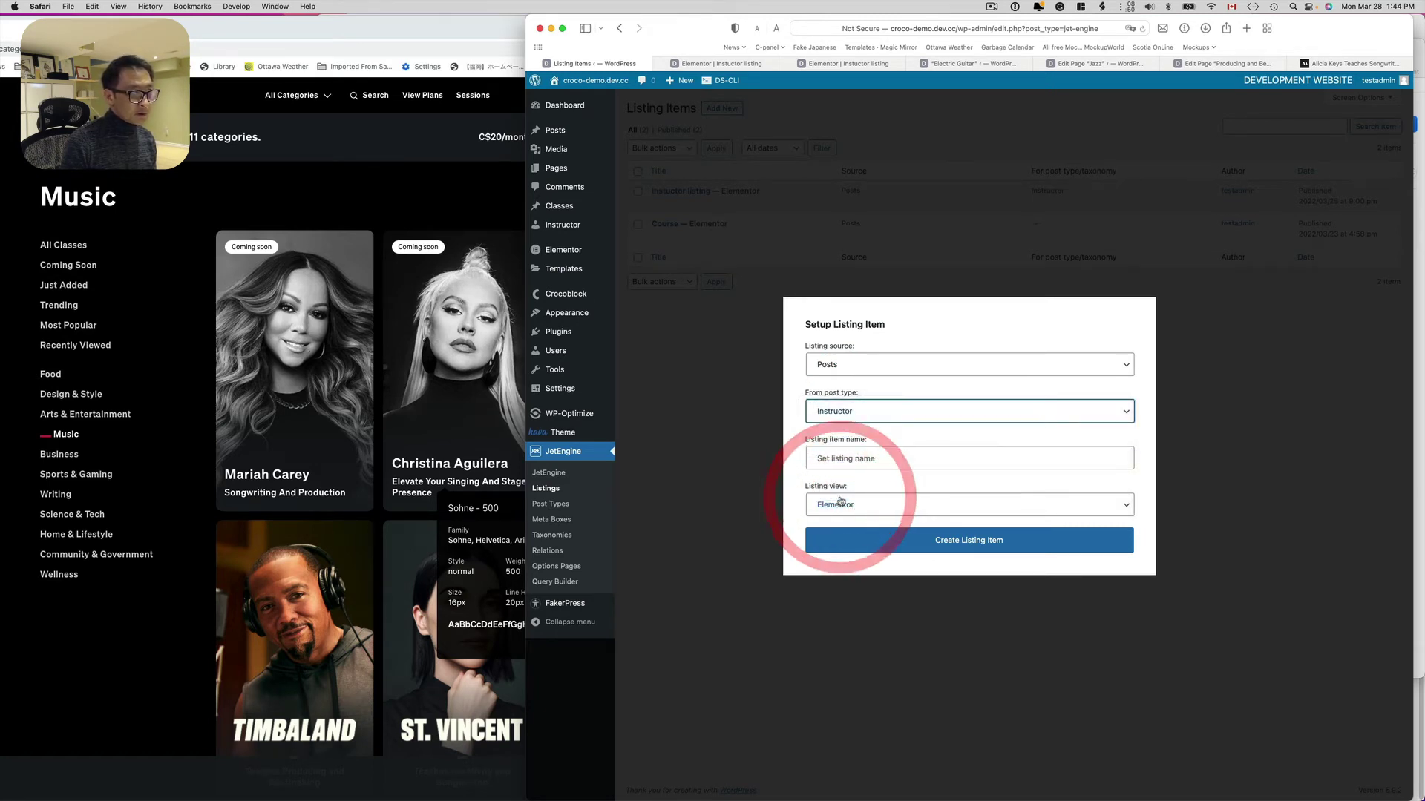
left_click(839, 458)
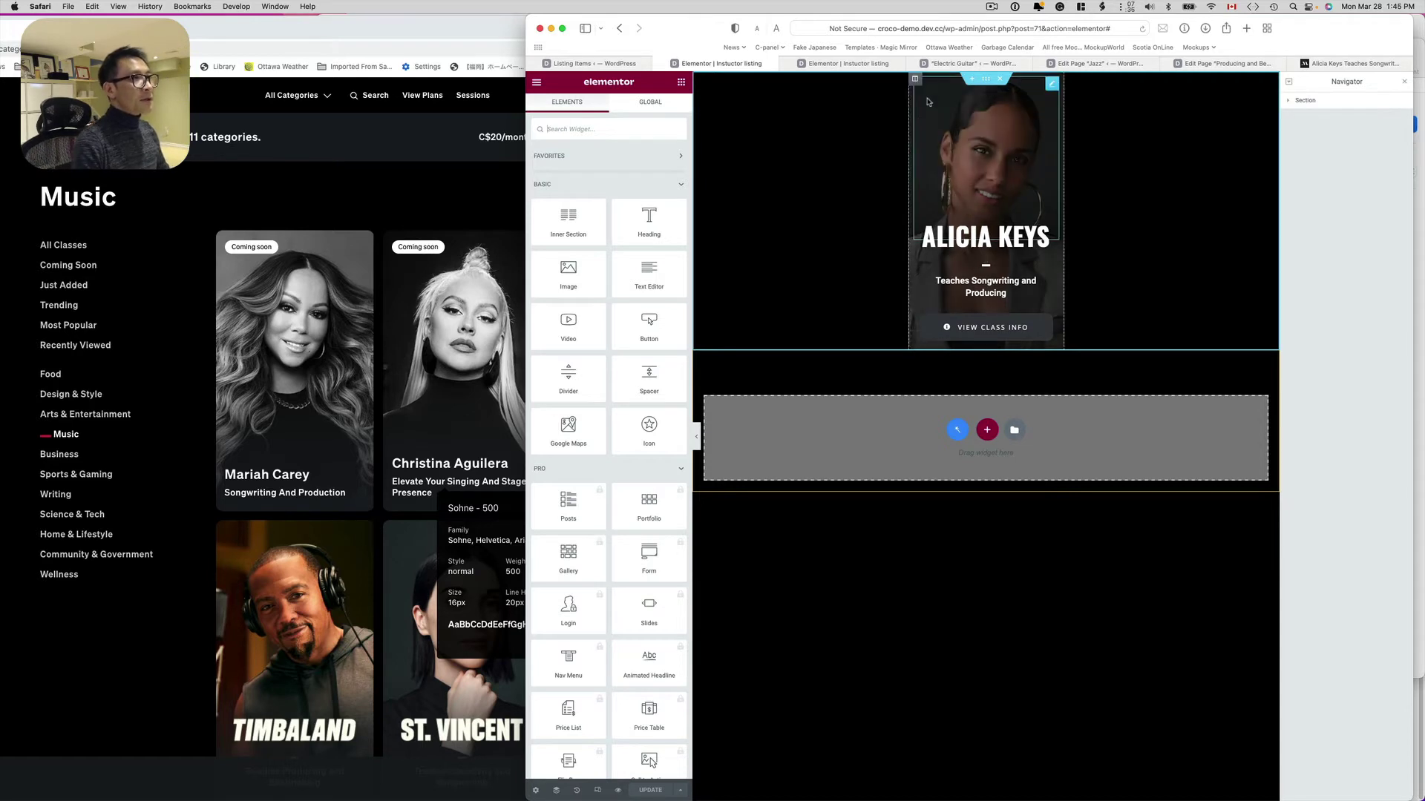
Set the card section's boxed content width to 280 and open the settings of the title Dynamic Field
left_click(987, 81)
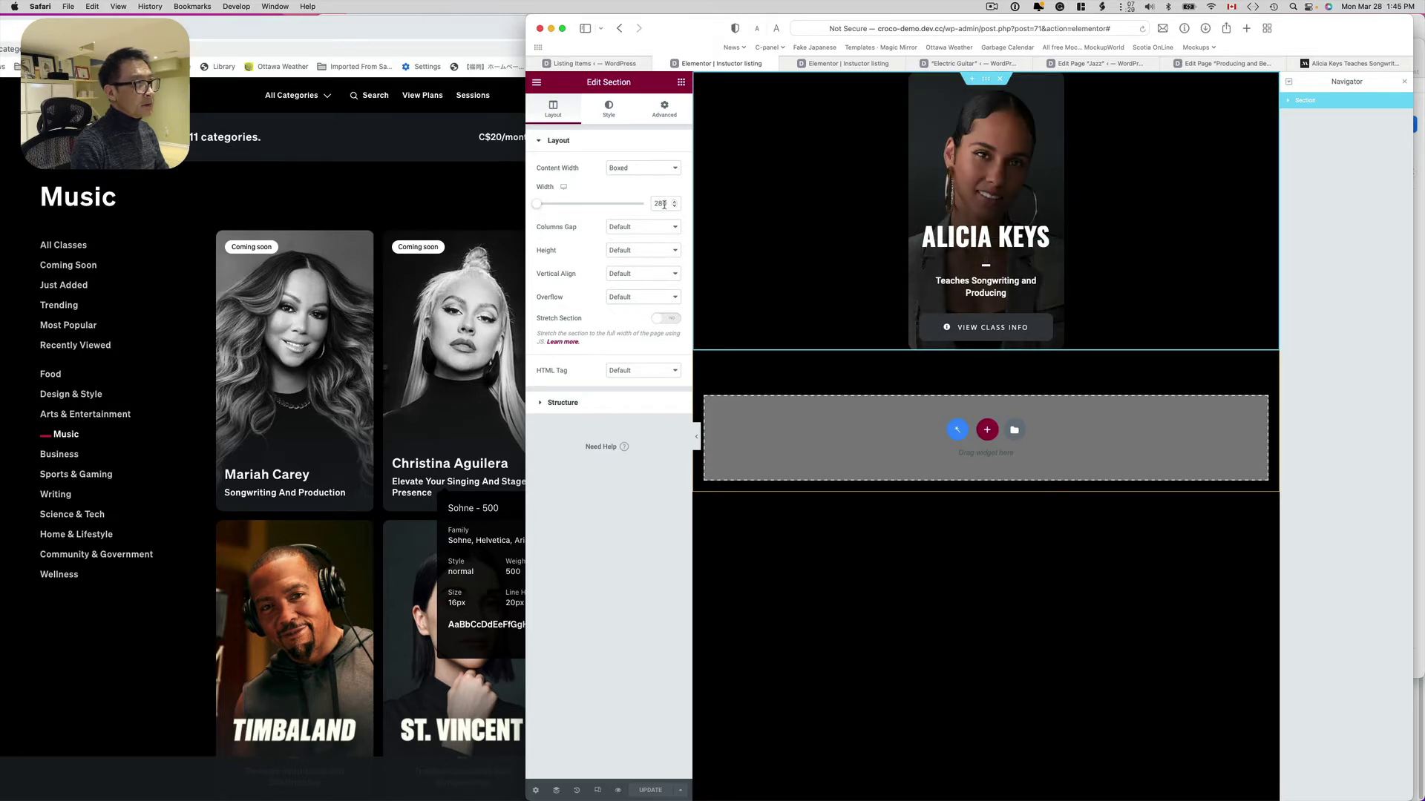
key("Return")
left_click(1289, 104)
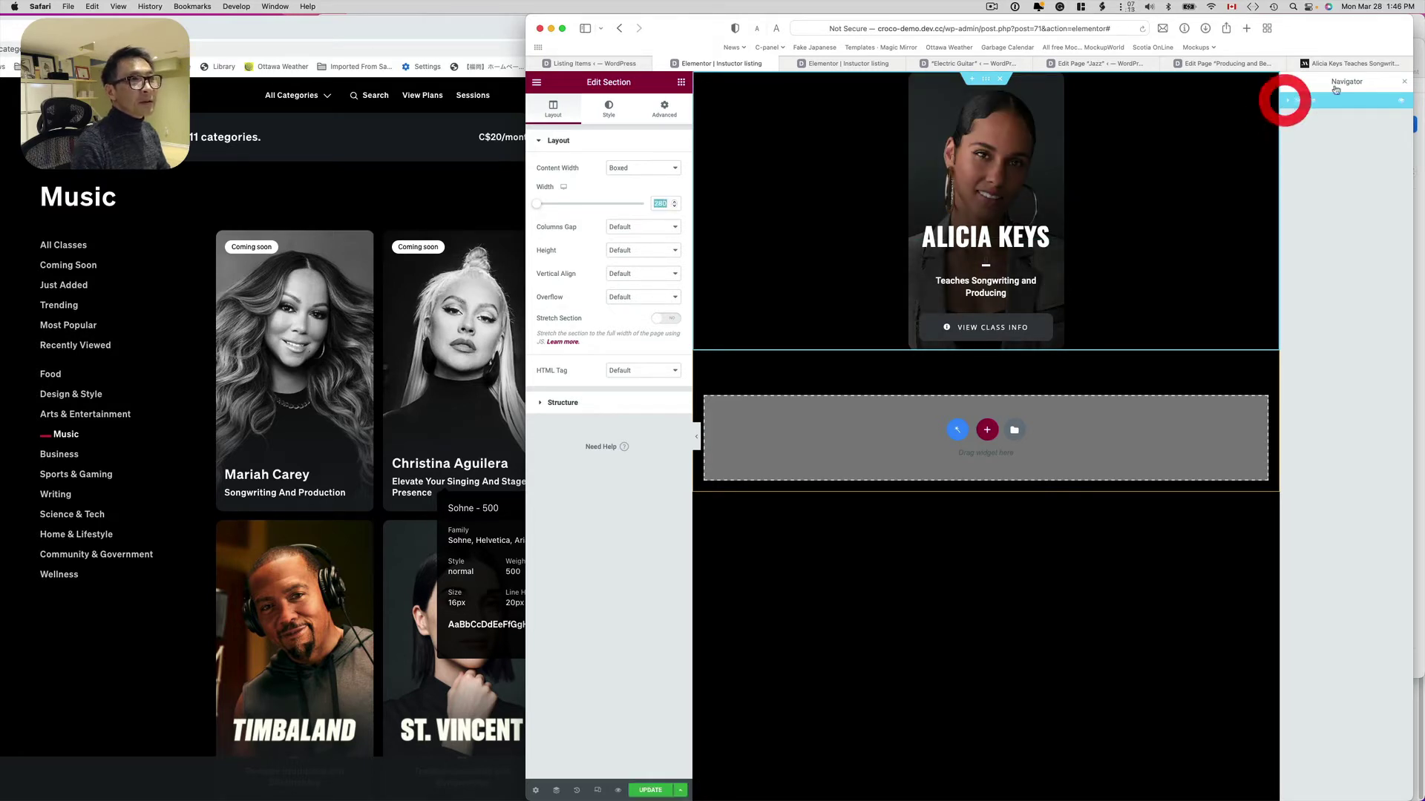
left_click(1290, 101)
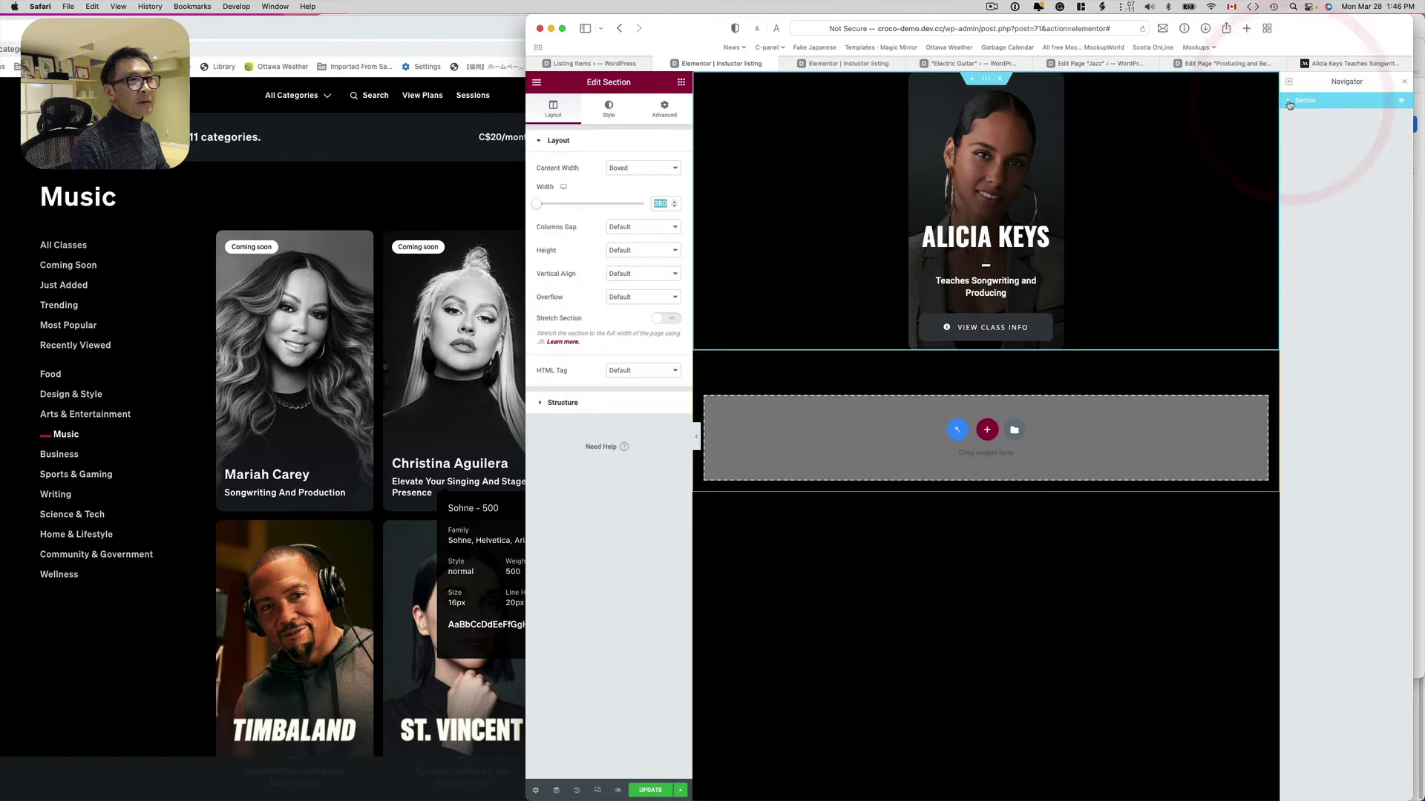
left_click(1290, 101)
left_click(1293, 119)
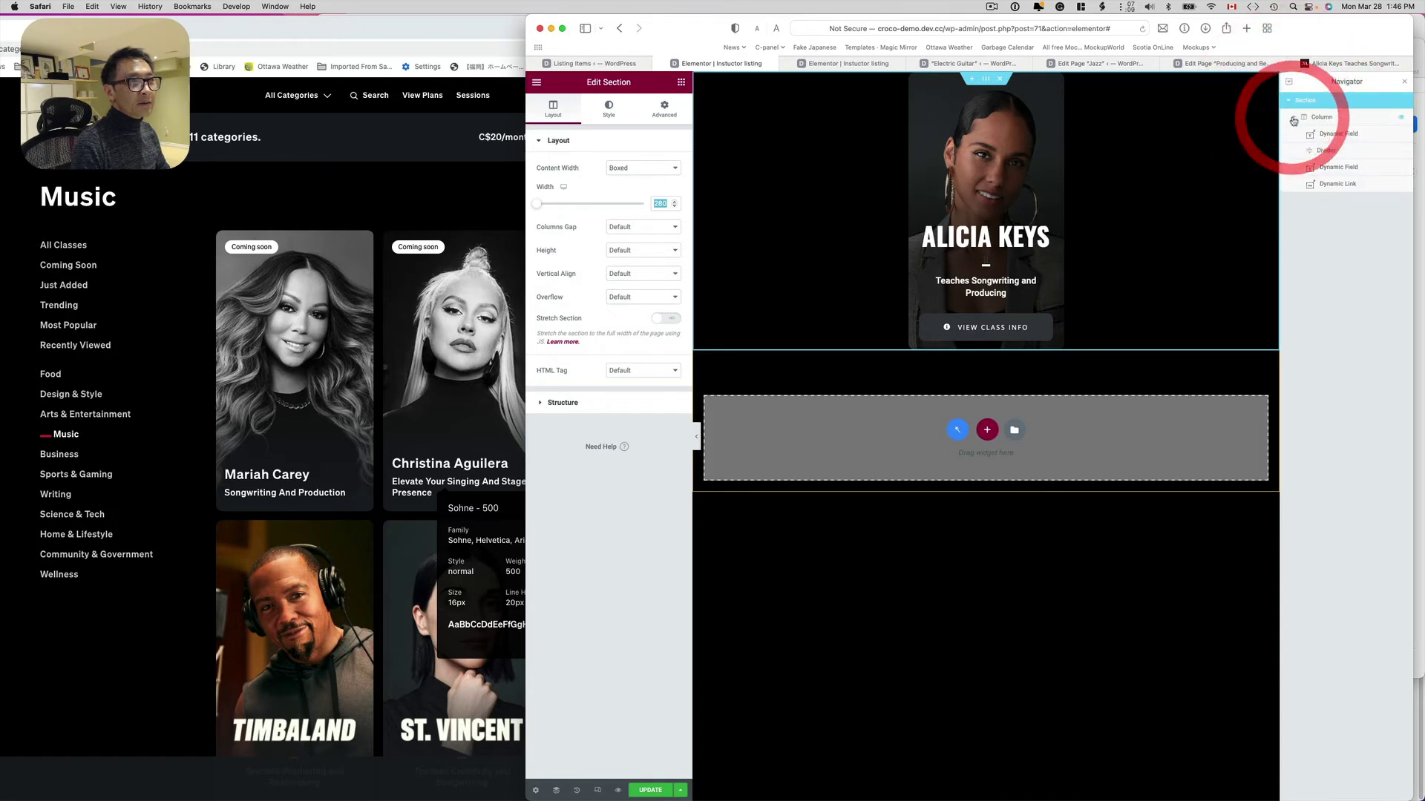
left_click(1342, 135)
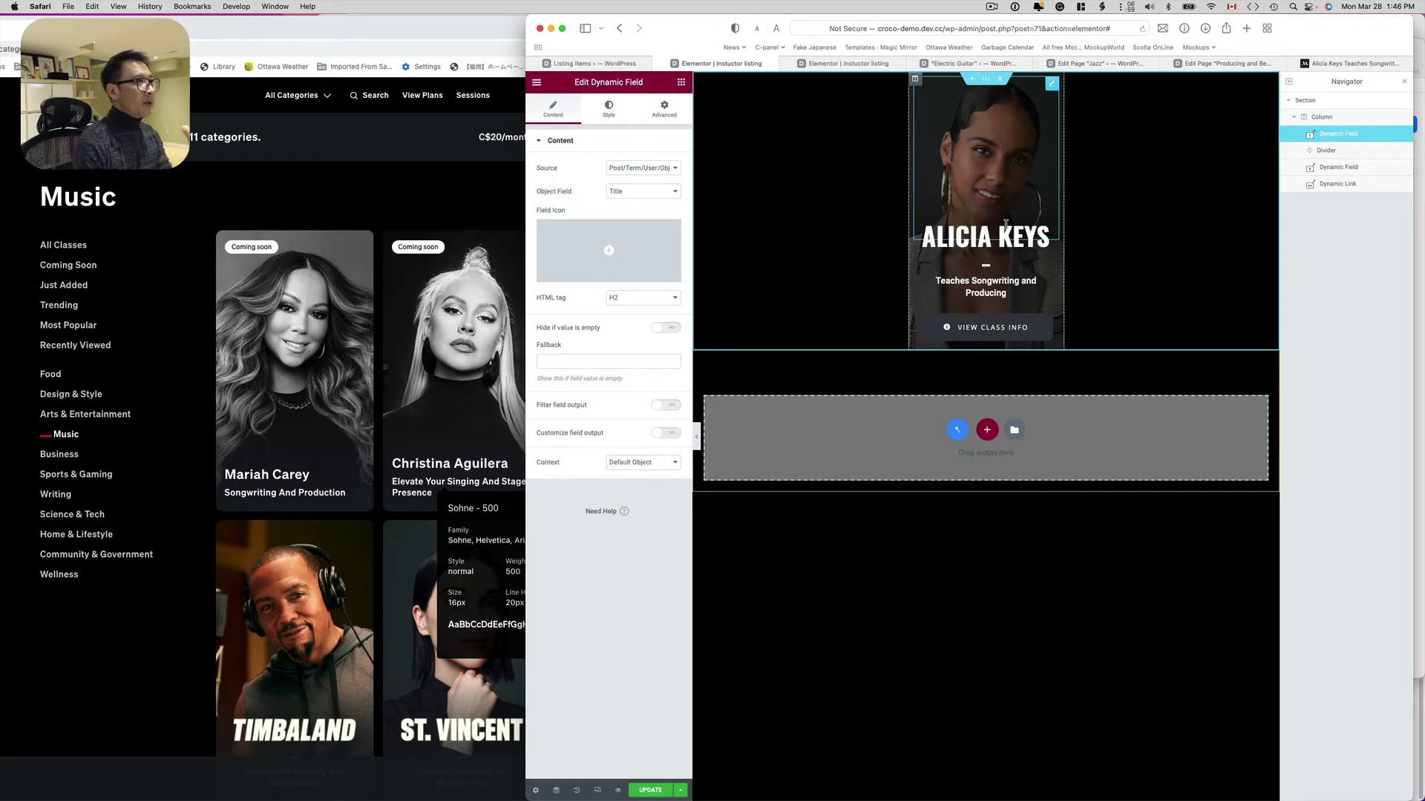
Move the Alicia Keys instructor page into its own browser window beside Elementor and highlight its title and description
left_click(1221, 65)
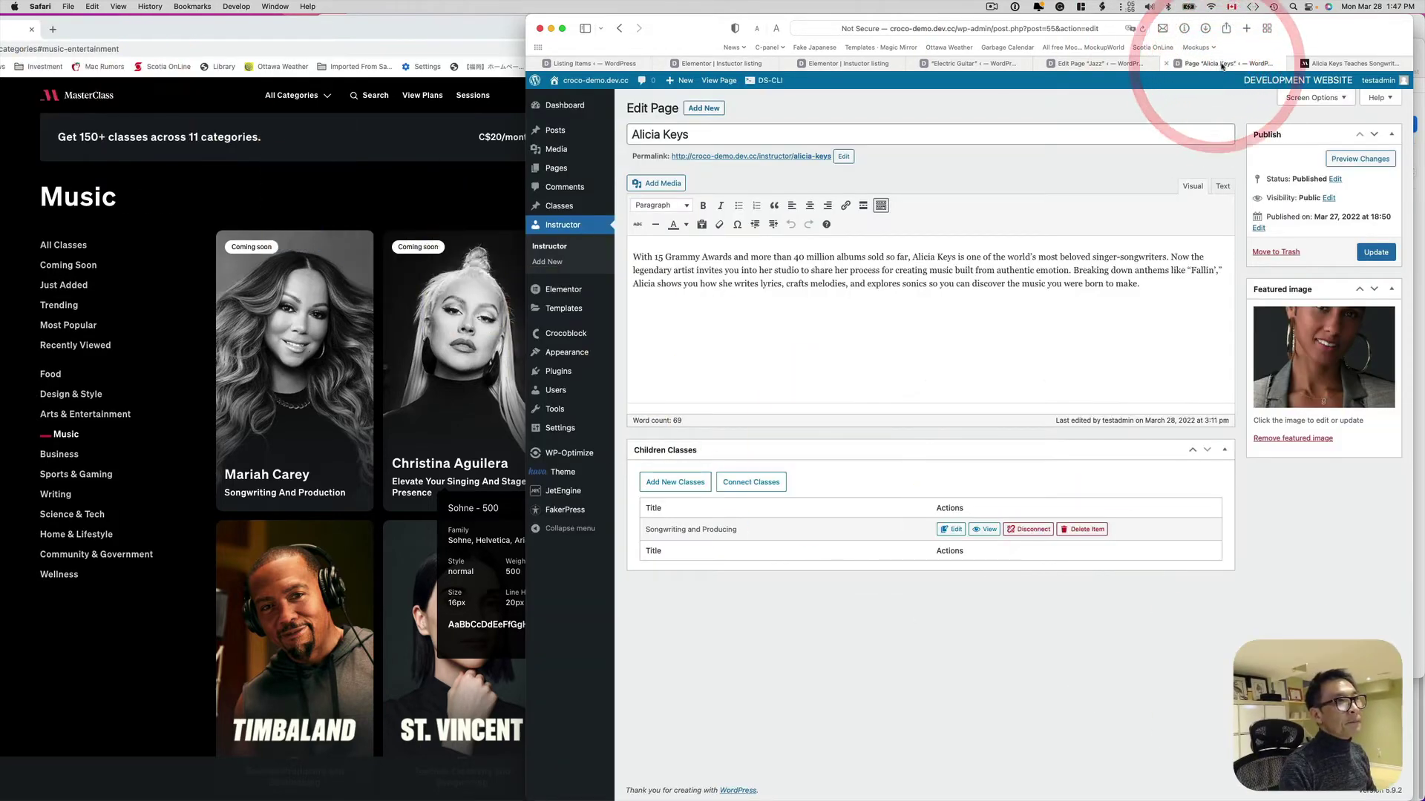
left_click_drag(1221, 64, 430, 176)
left_click_drag(1123, 184, 631, 208)
left_click_drag(165, 121, 103, 118)
left_click_drag(135, 310, 108, 242)
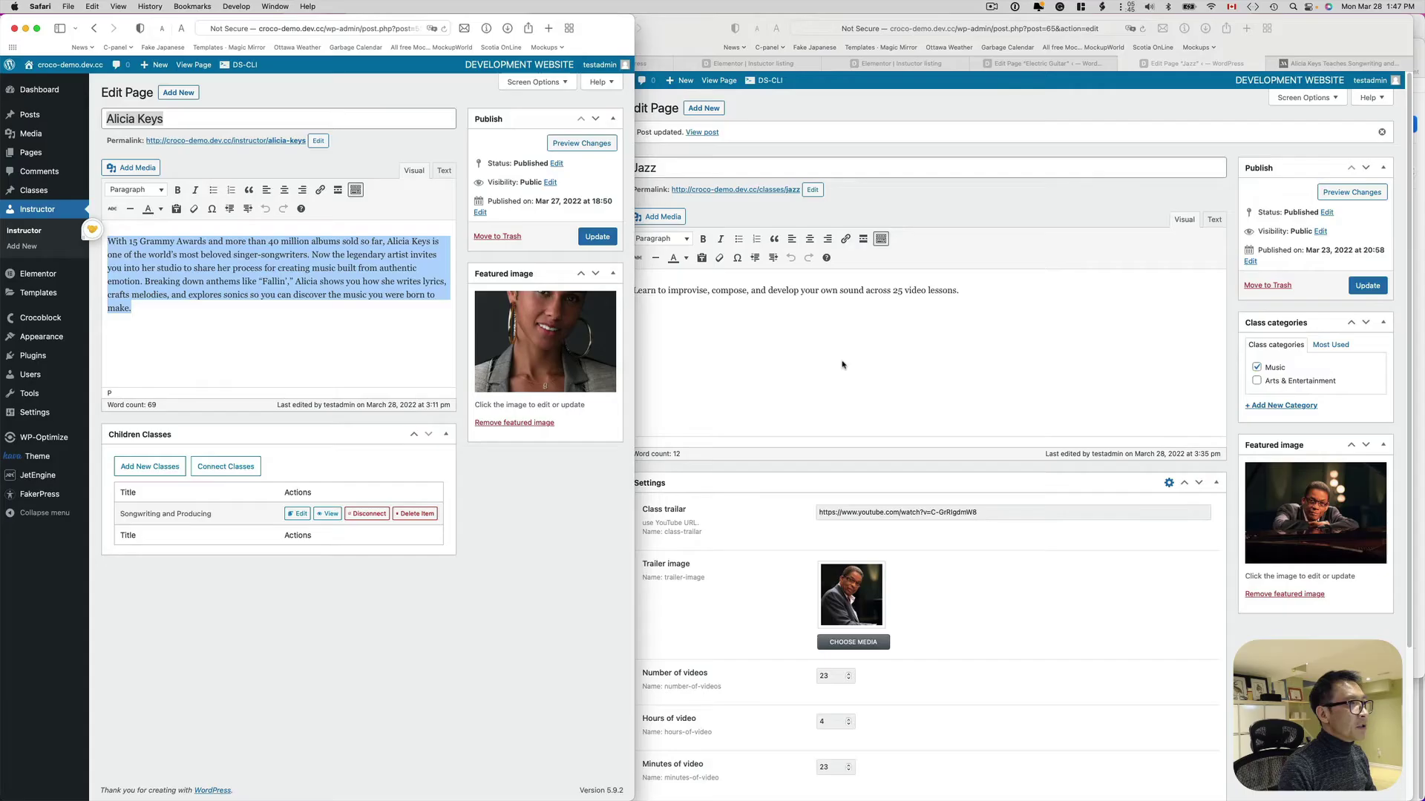
Return to the Elementor instructor listing and compare the title Dynamic Field's source and object field with the Alicia Keys page title
left_click(876, 105)
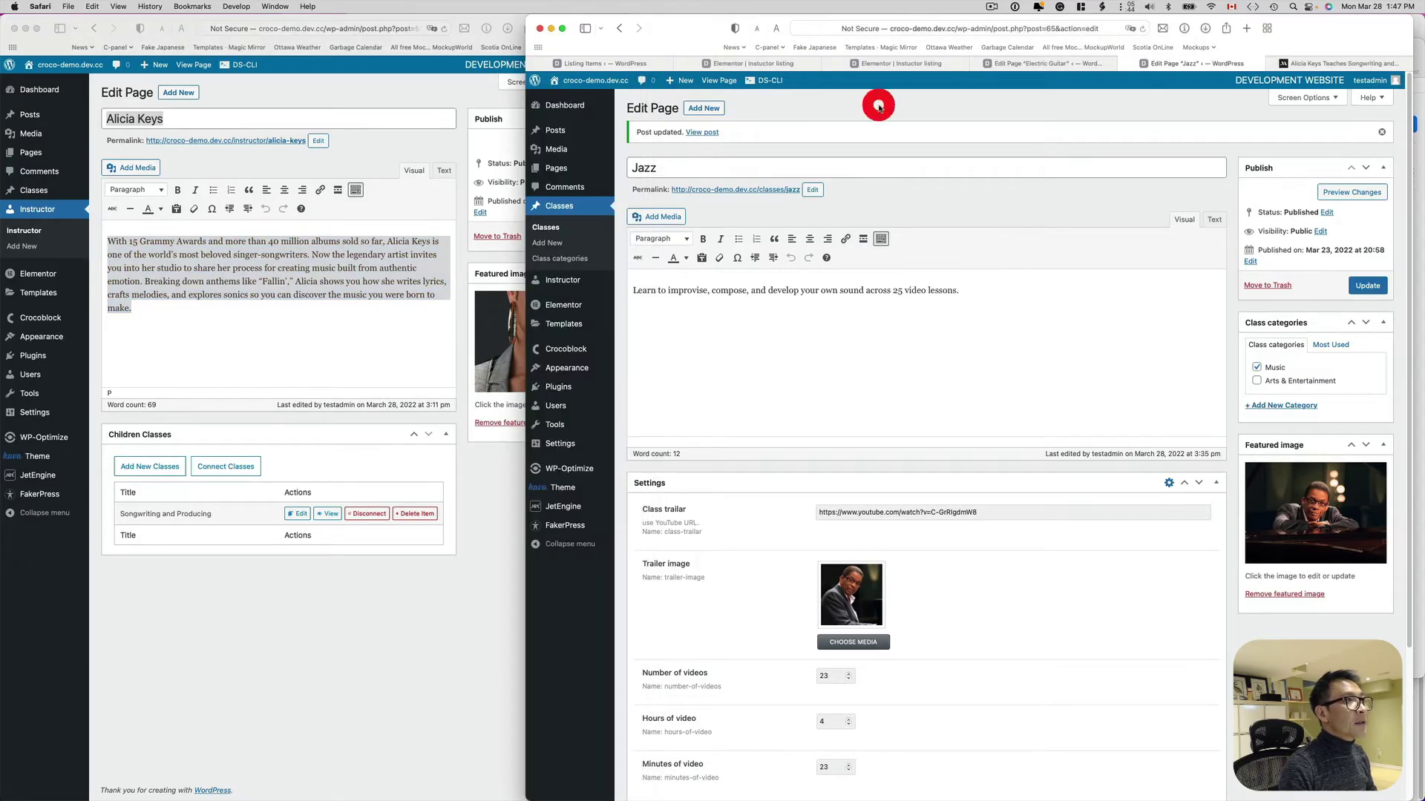
left_click(765, 63)
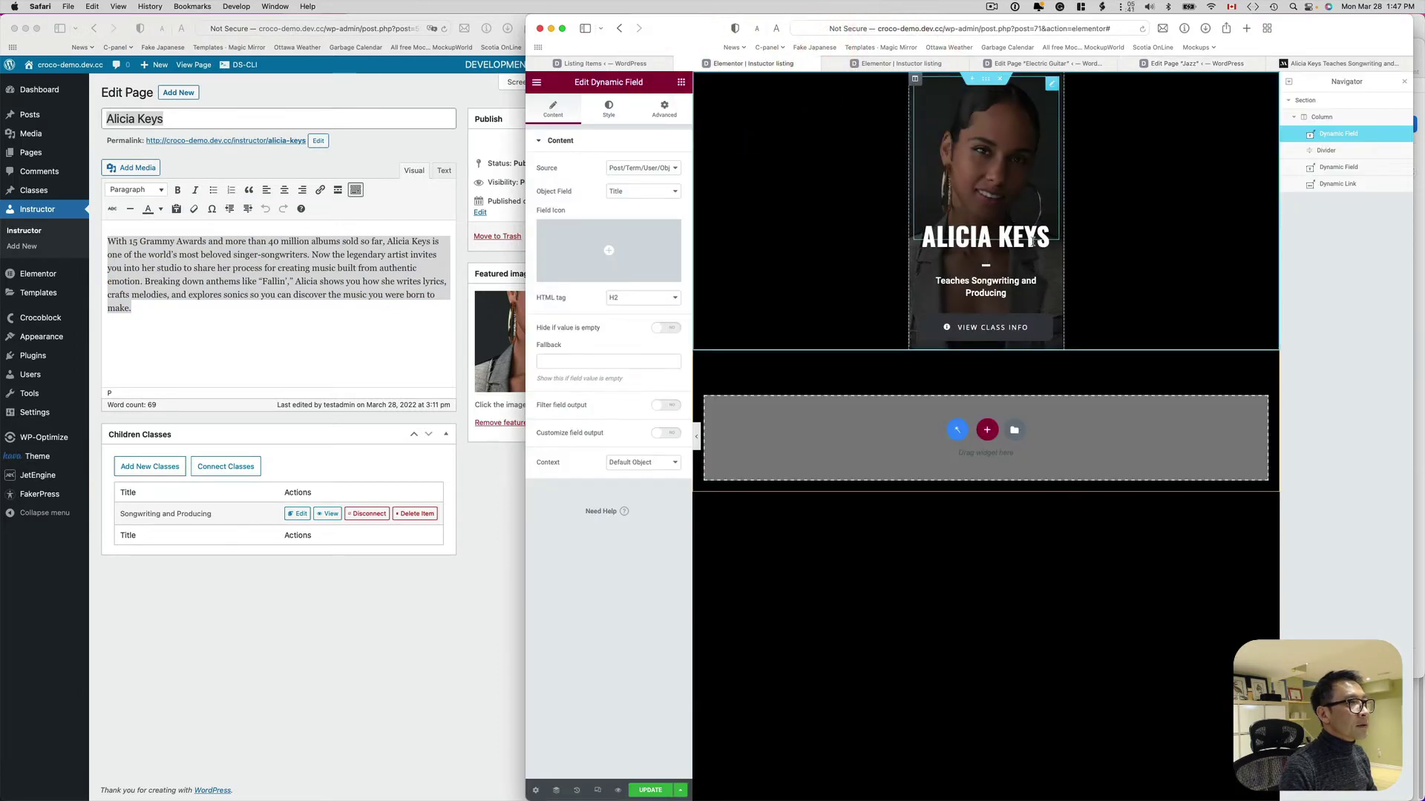
left_click(636, 175)
left_click(624, 179)
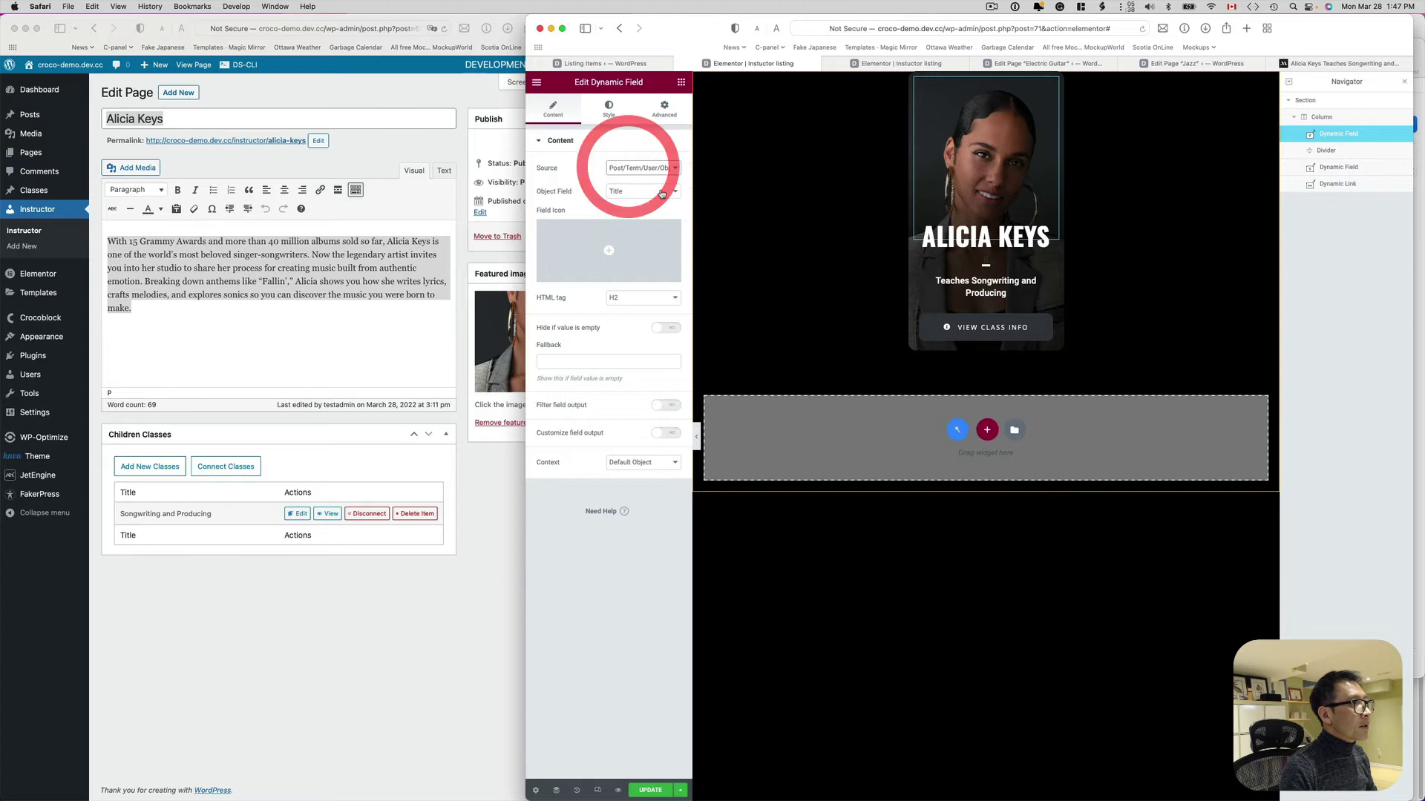
left_click(623, 196)
left_click(627, 193)
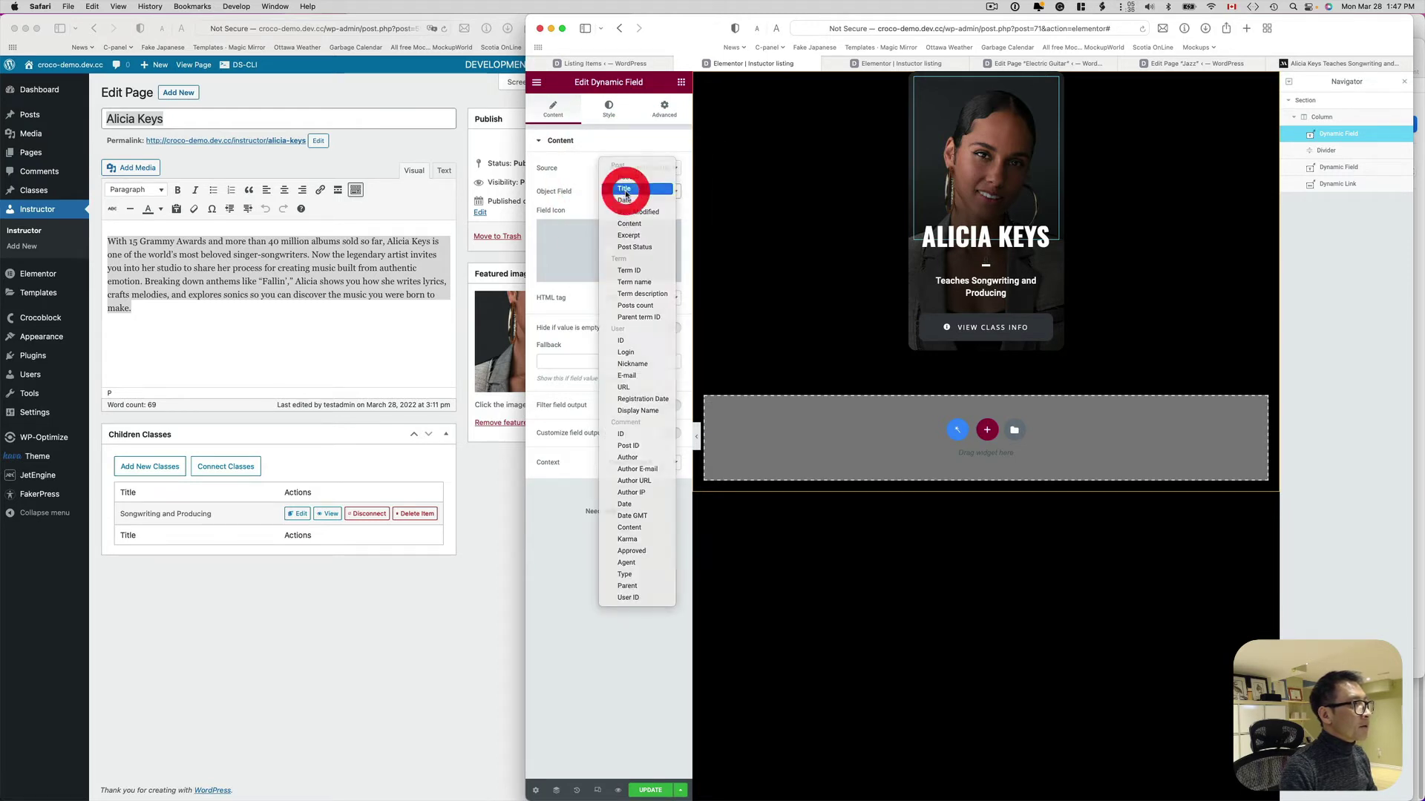
left_click(166, 123)
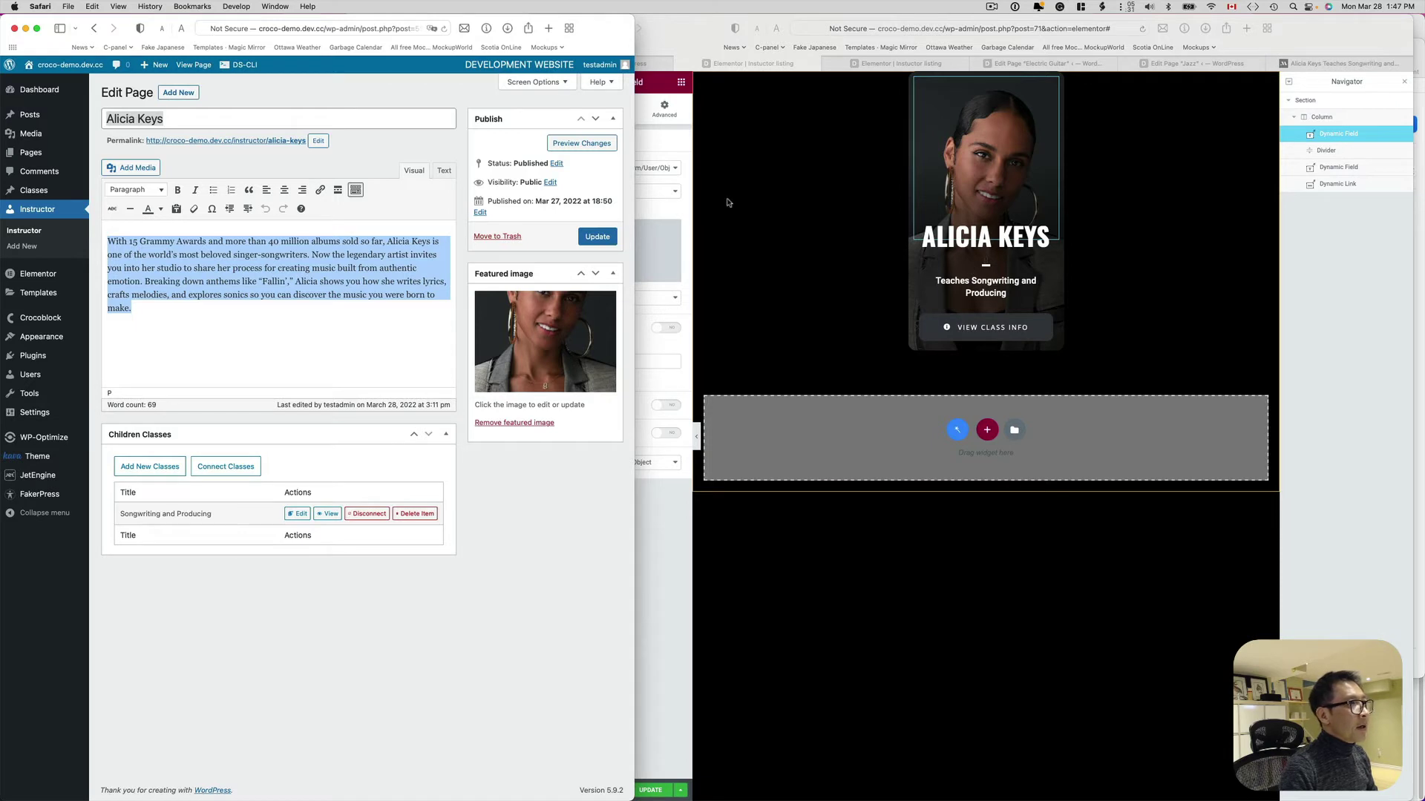
left_click(652, 209)
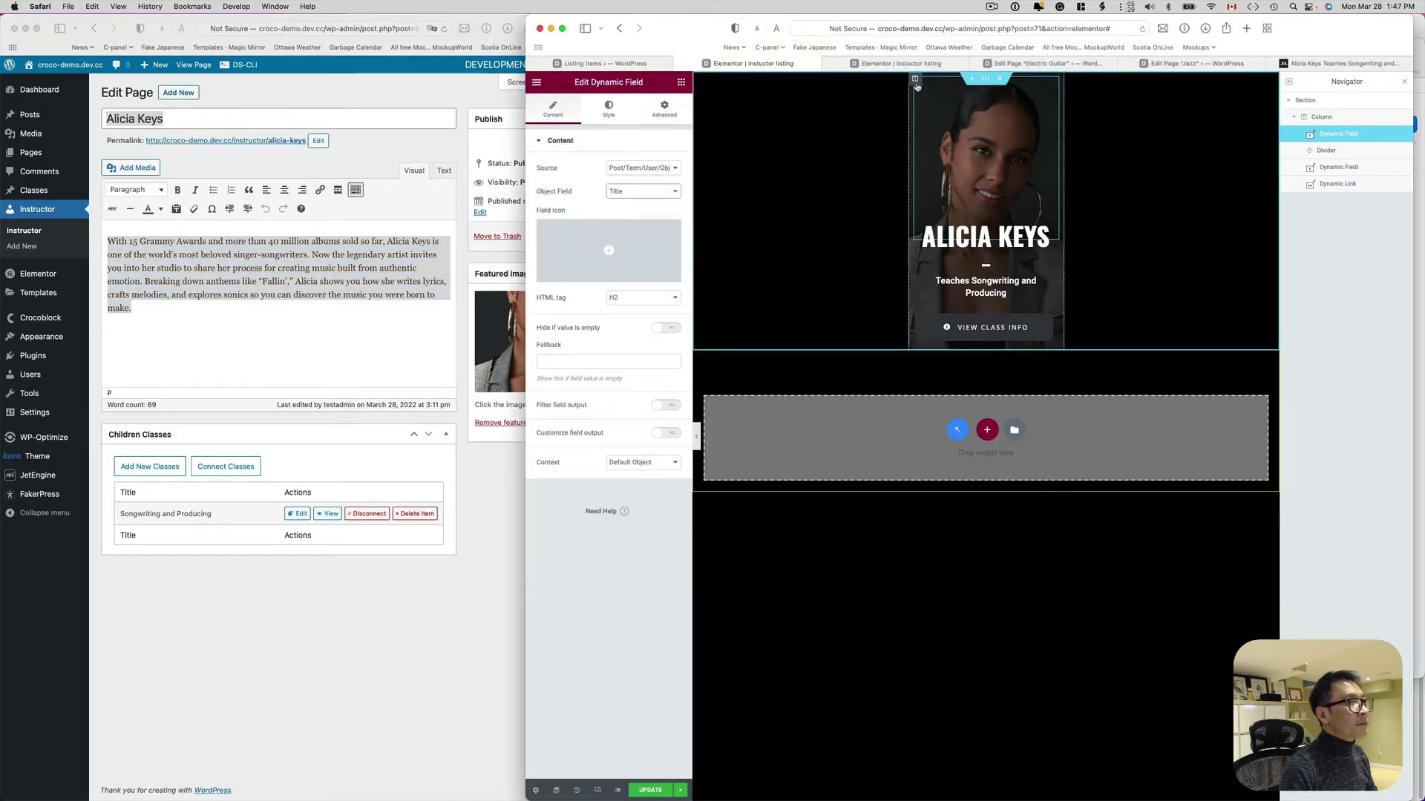
Remove the dynamic custom image and the underlying static image from the card column's background
left_click(916, 81)
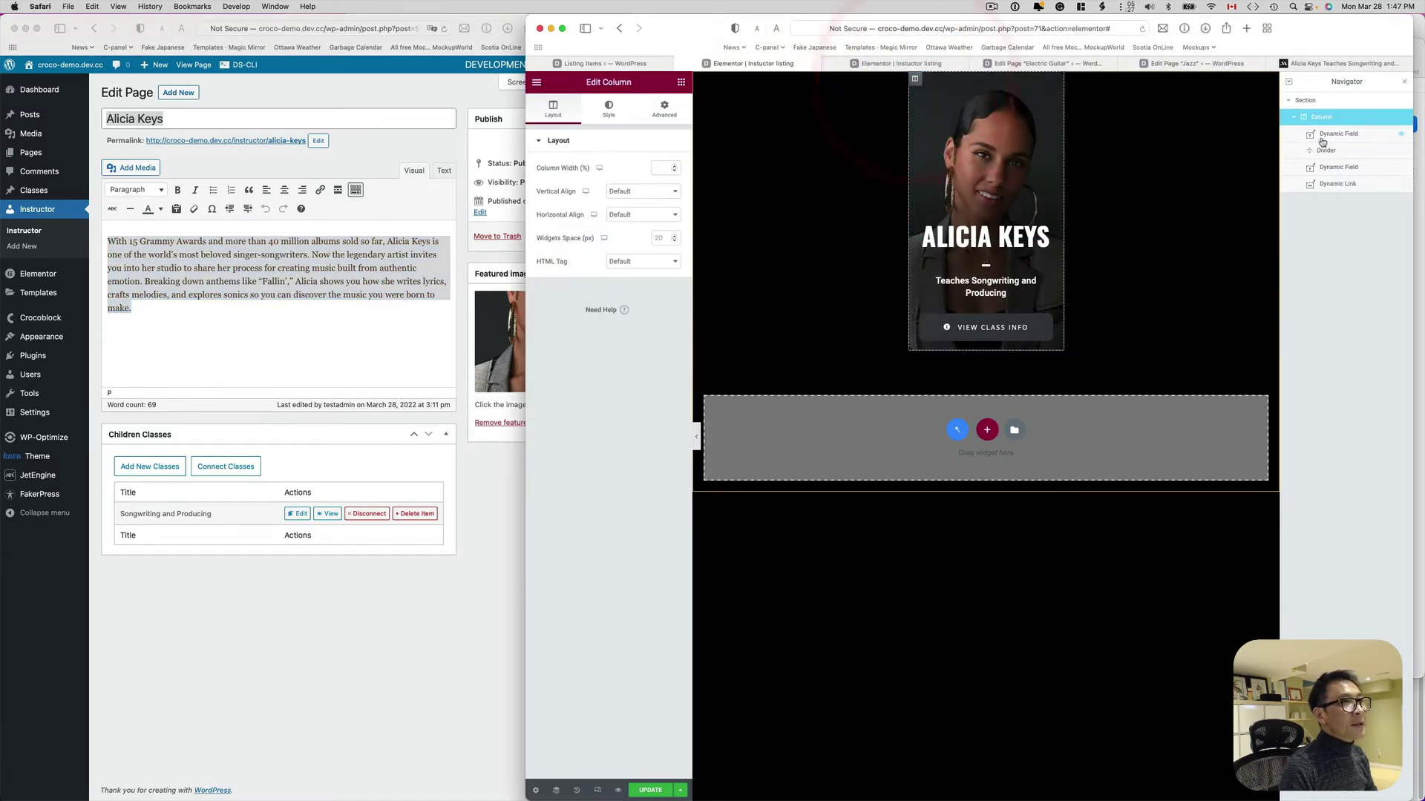
left_click(609, 111)
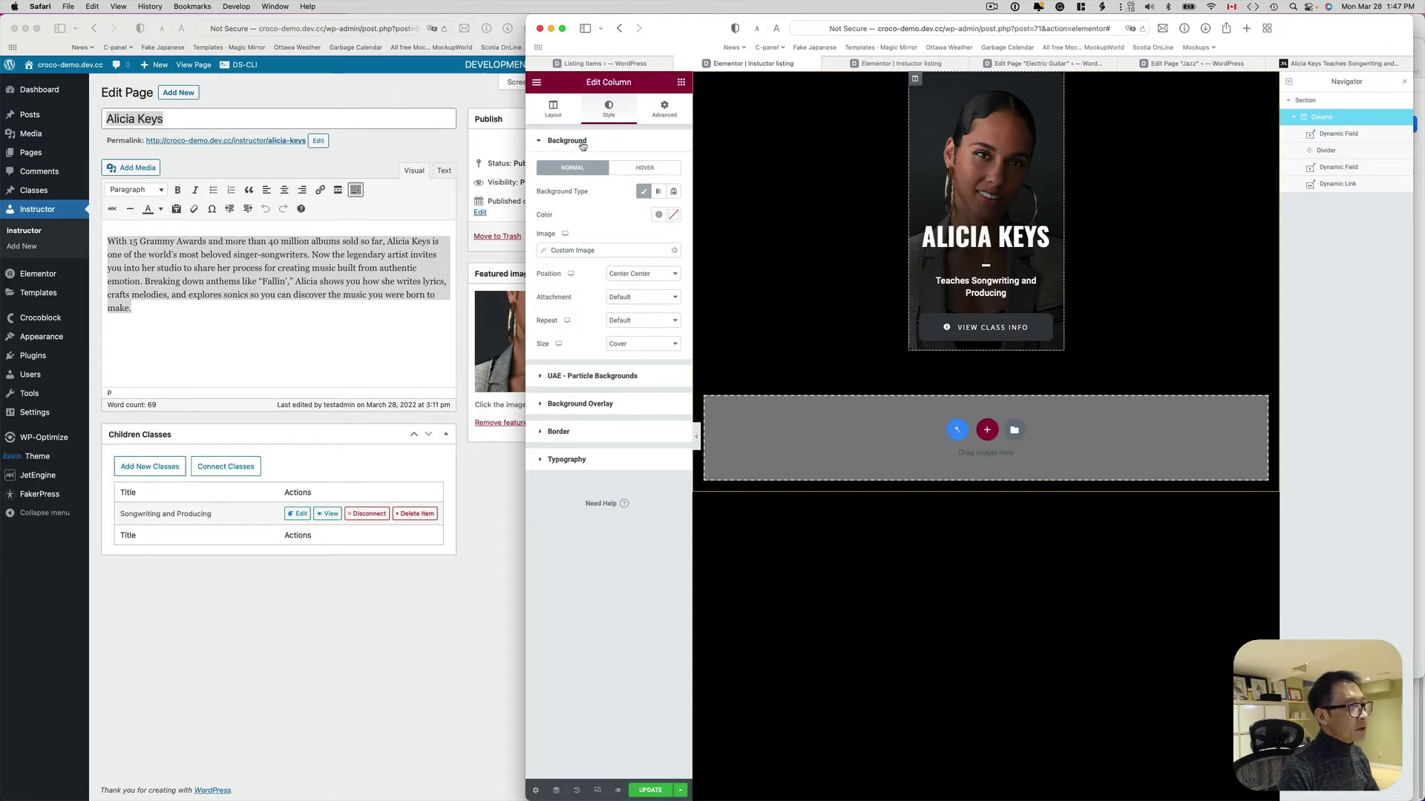
left_click(676, 251)
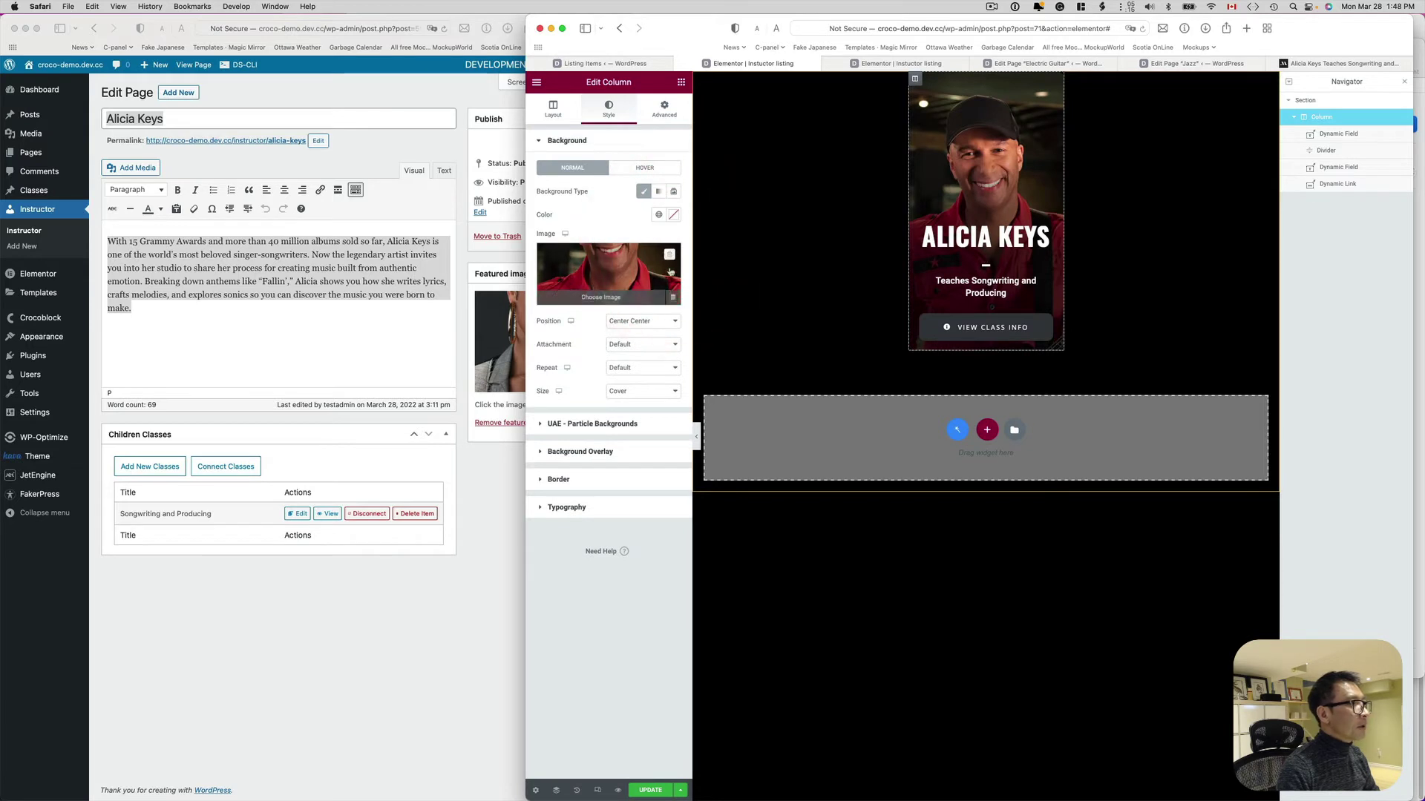
left_click(670, 256)
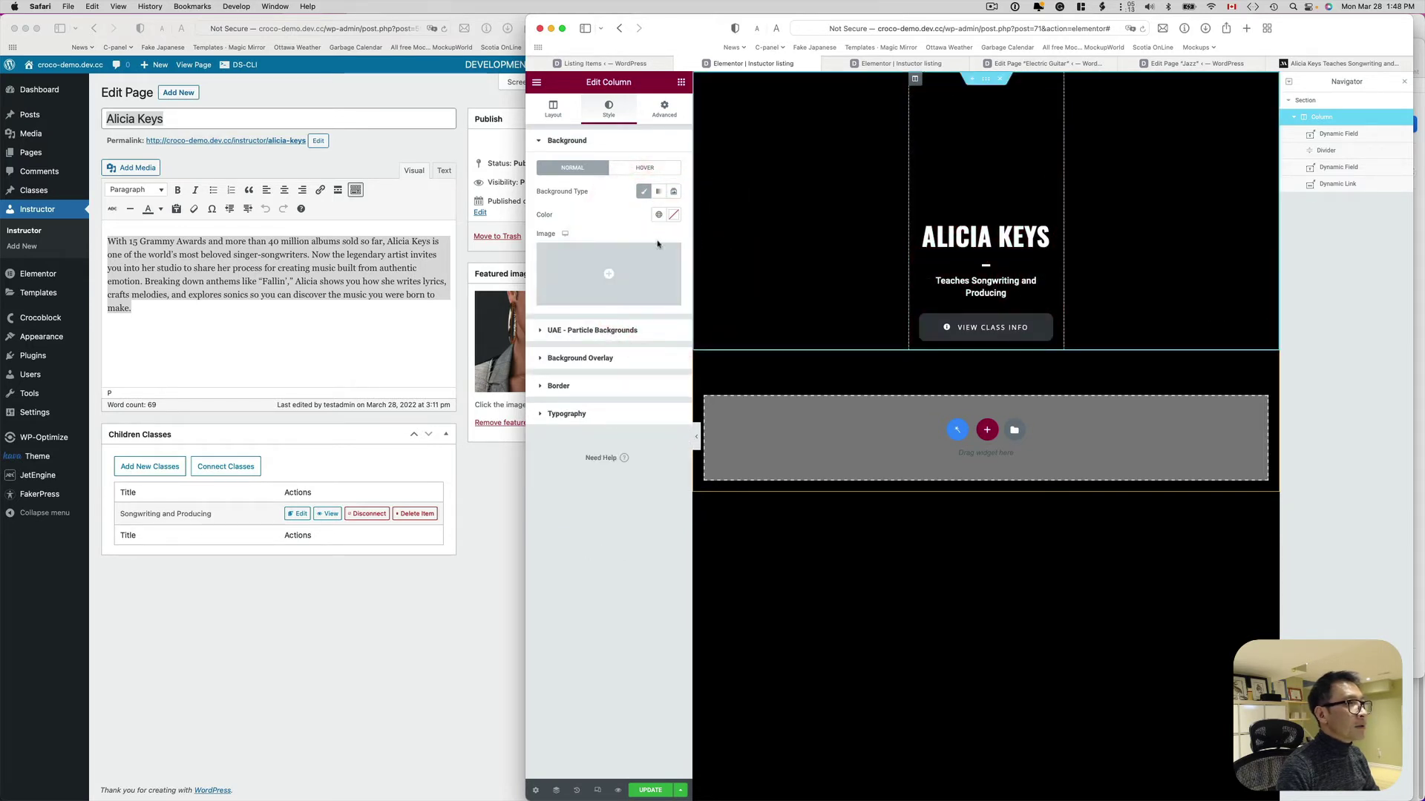
left_click(568, 227)
left_click(609, 212)
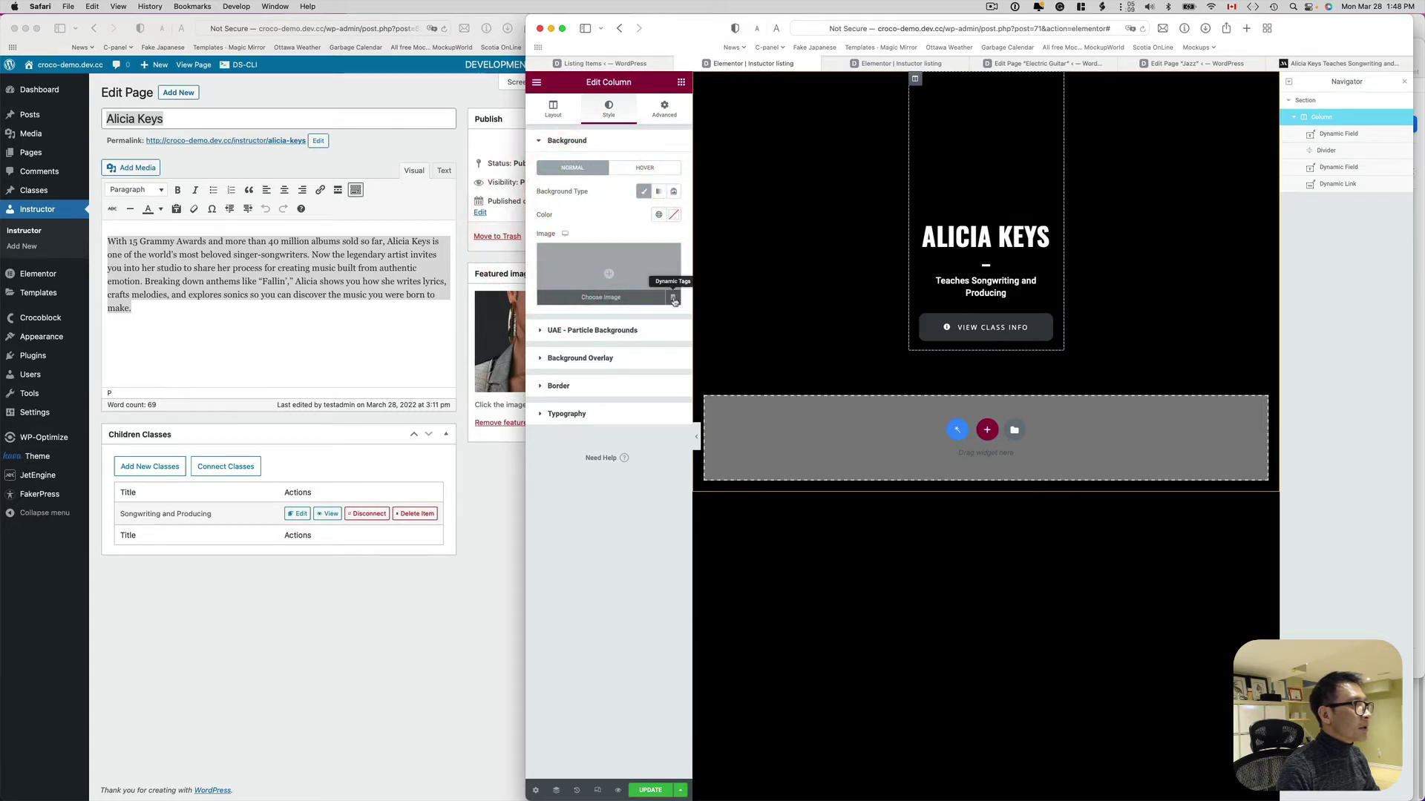
Assign JetEngine's Custom Image dynamic tag to the card column's background, using Post thumbnail as its field
left_click(674, 300)
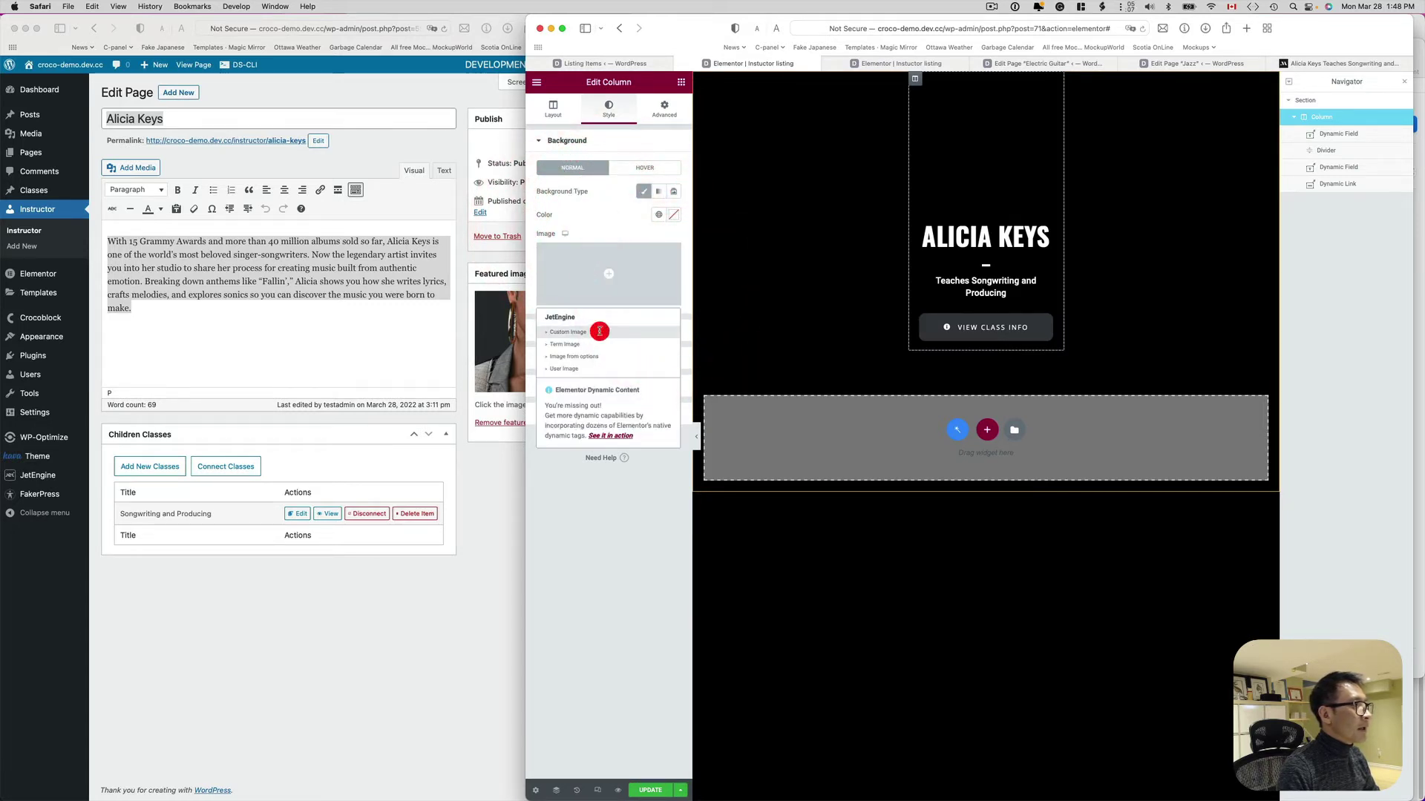
left_click(600, 331)
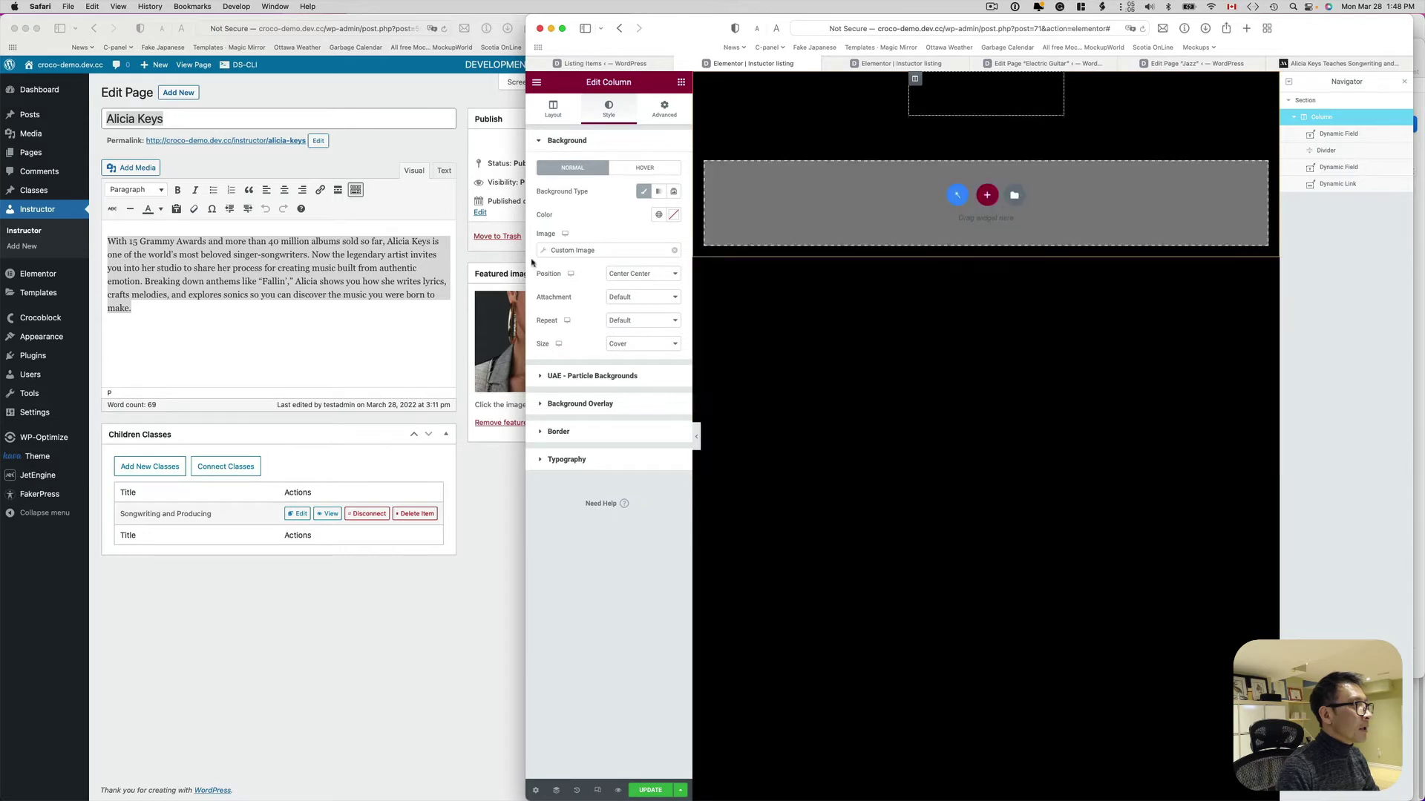
left_click(549, 251)
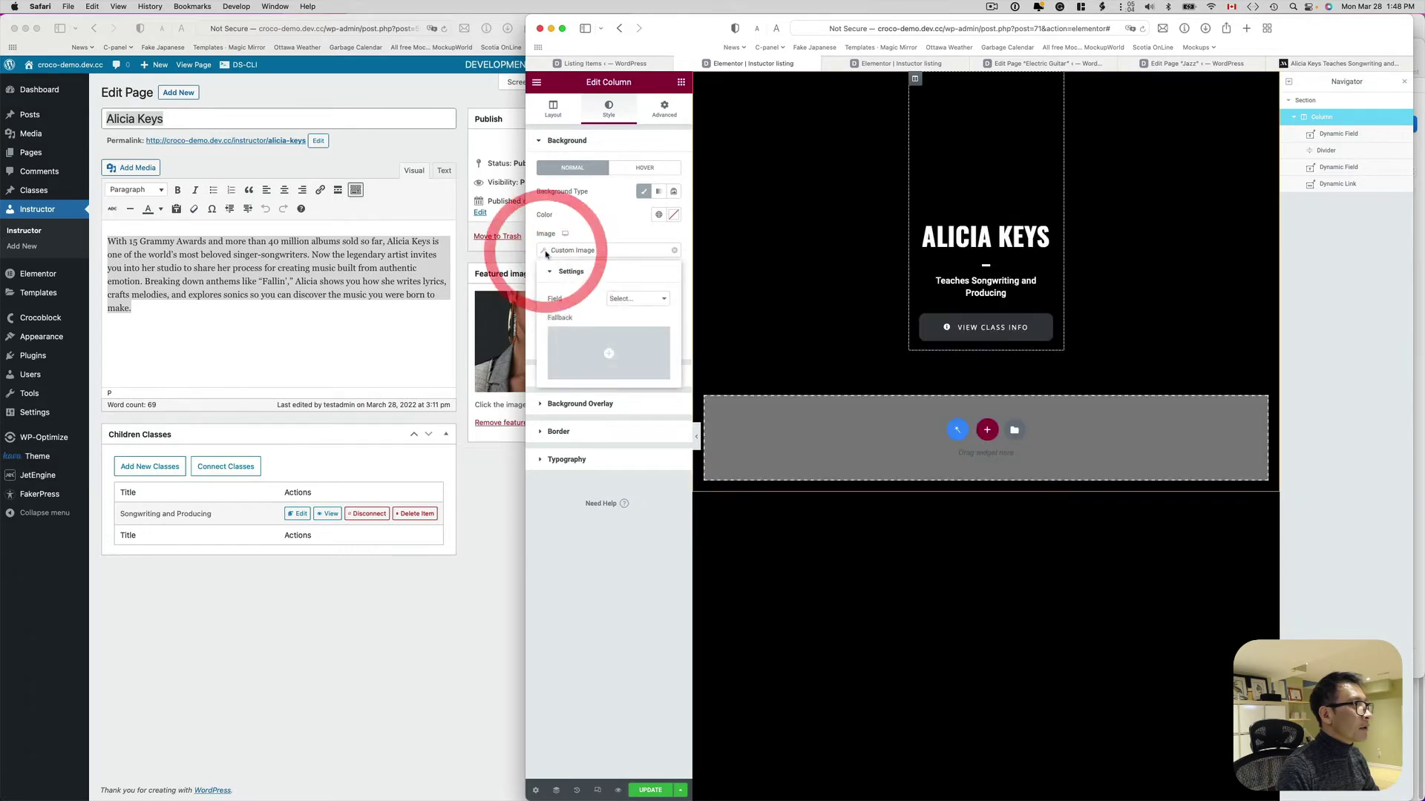
left_click(625, 298)
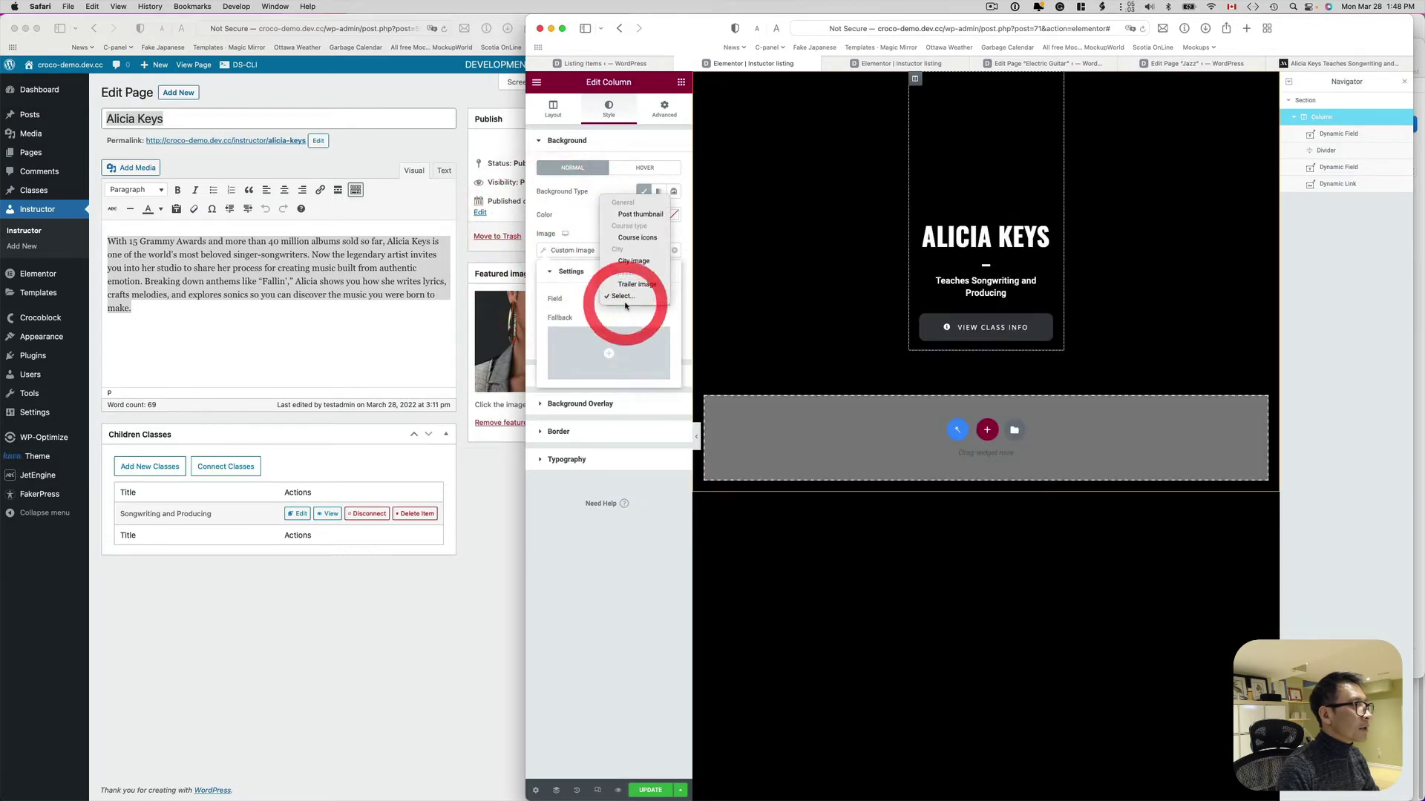
left_click(642, 215)
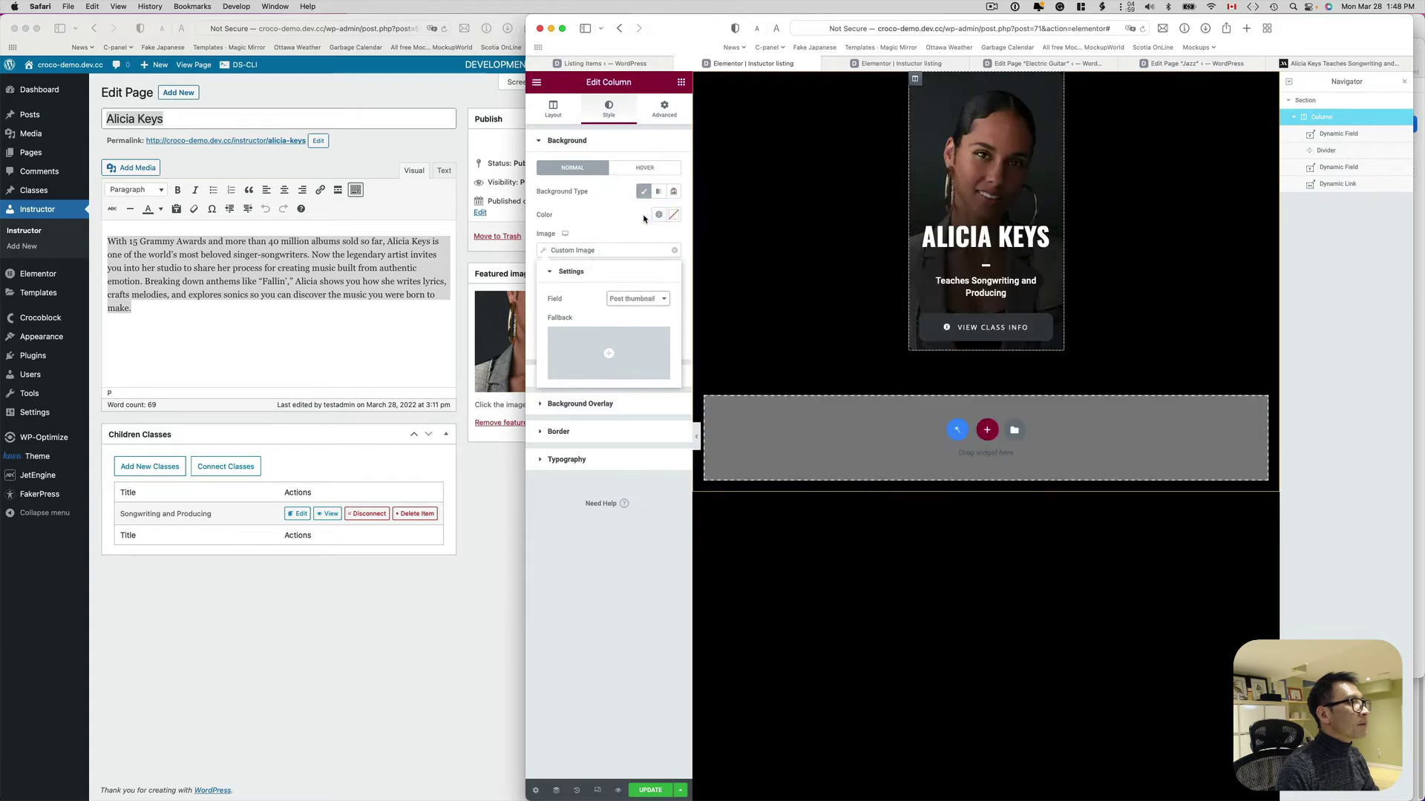
Compare the card background with the featured image on the Alicia Keys page and close the custom image settings
left_click(496, 454)
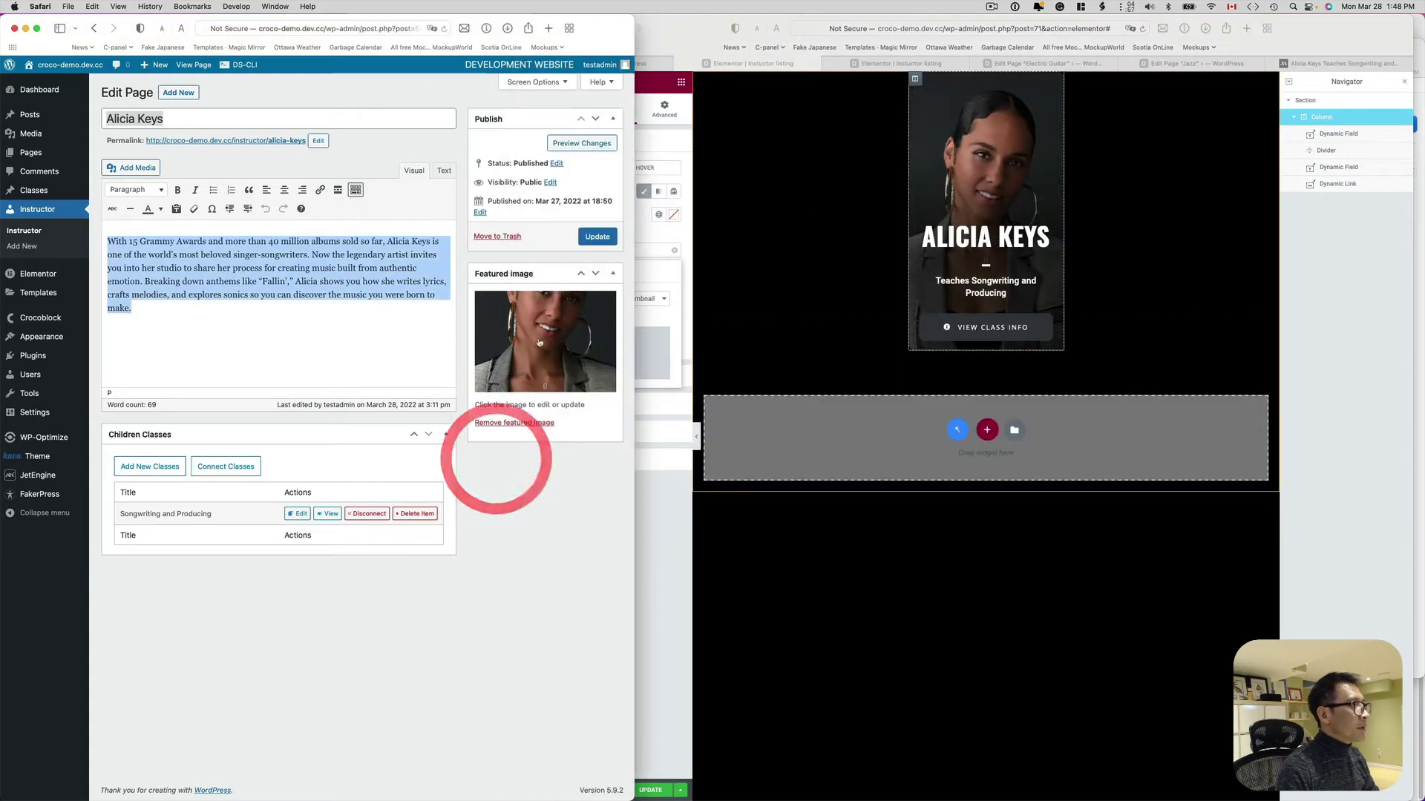
left_click(887, 256)
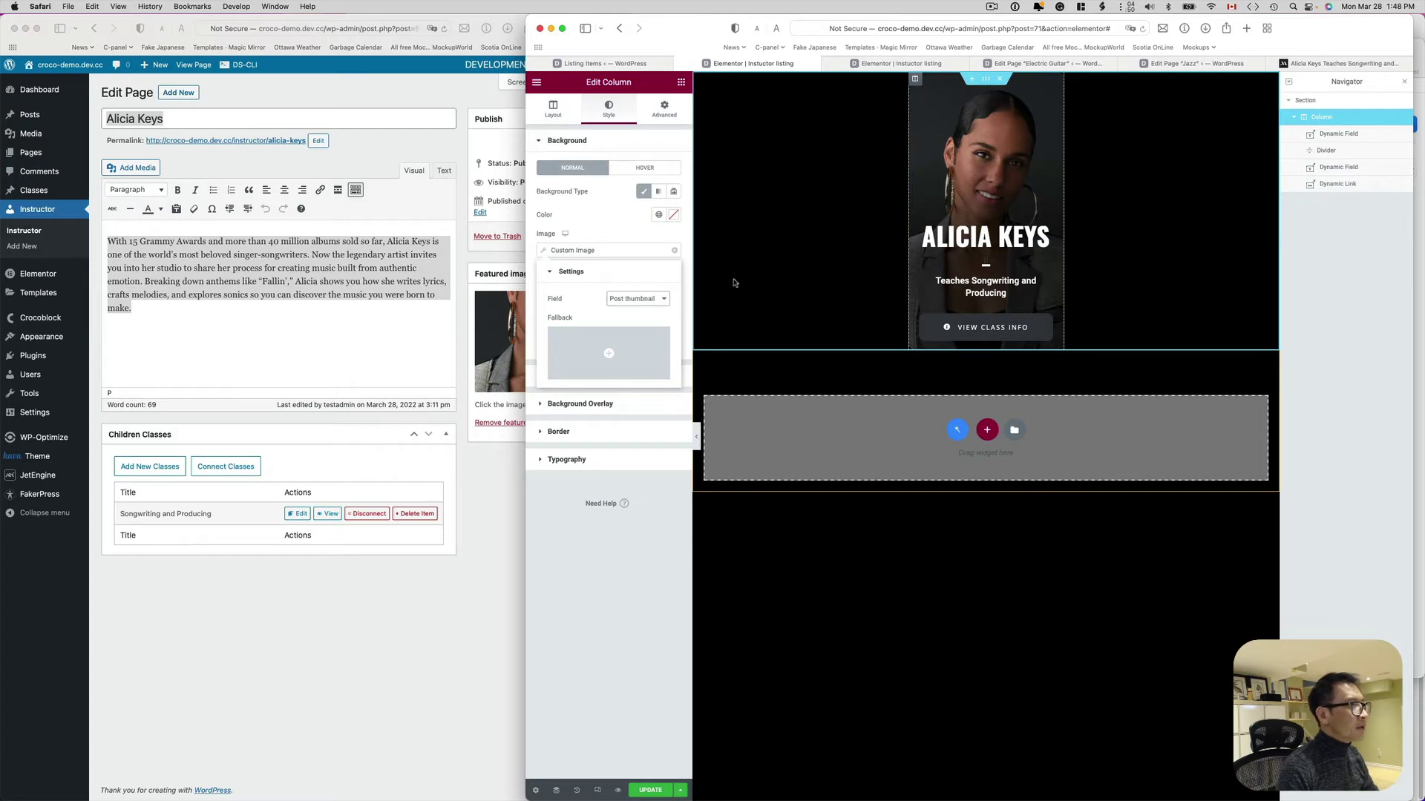
left_click(589, 223)
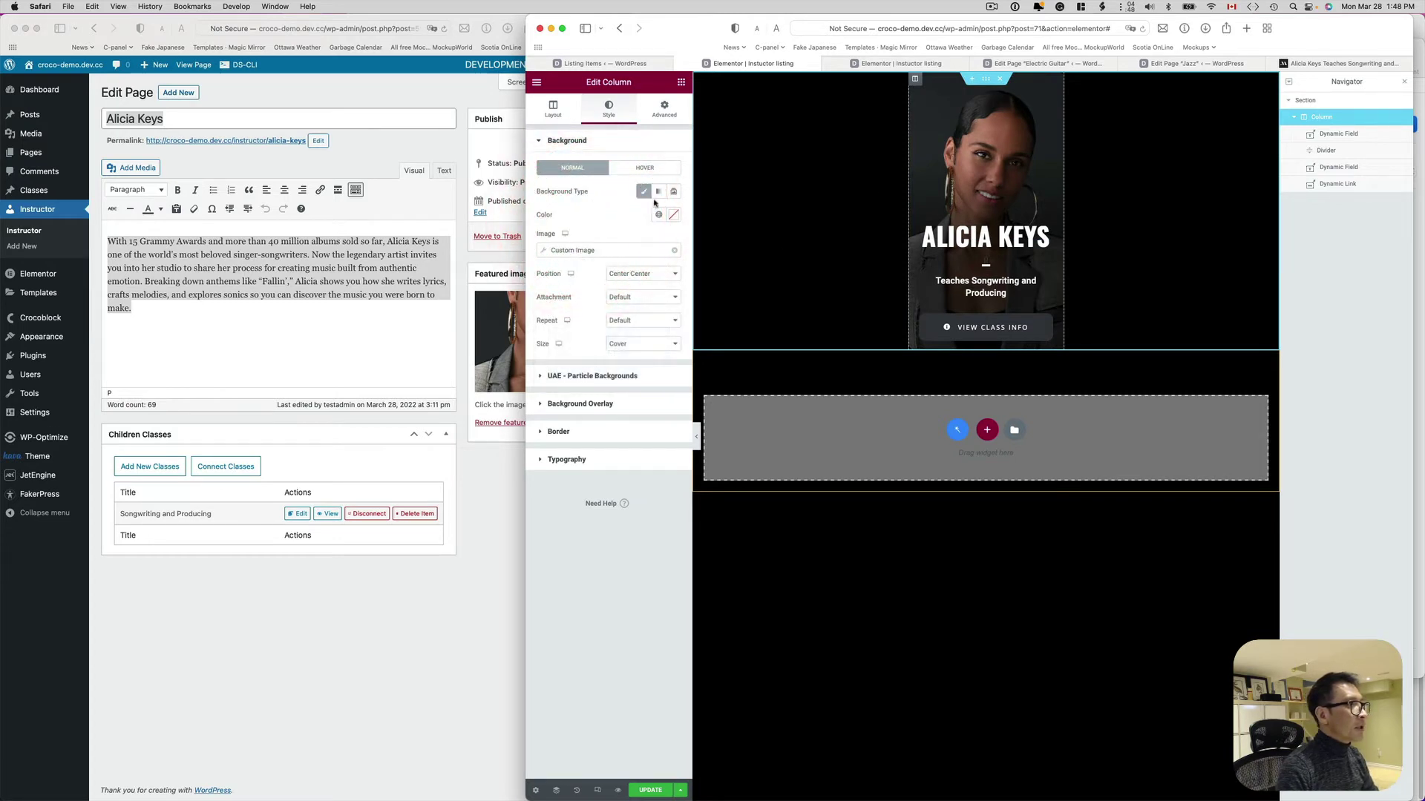
Review the card column's hover background and gradient overlay, the divider, and the class title Dynamic Field's settings
left_click(654, 169)
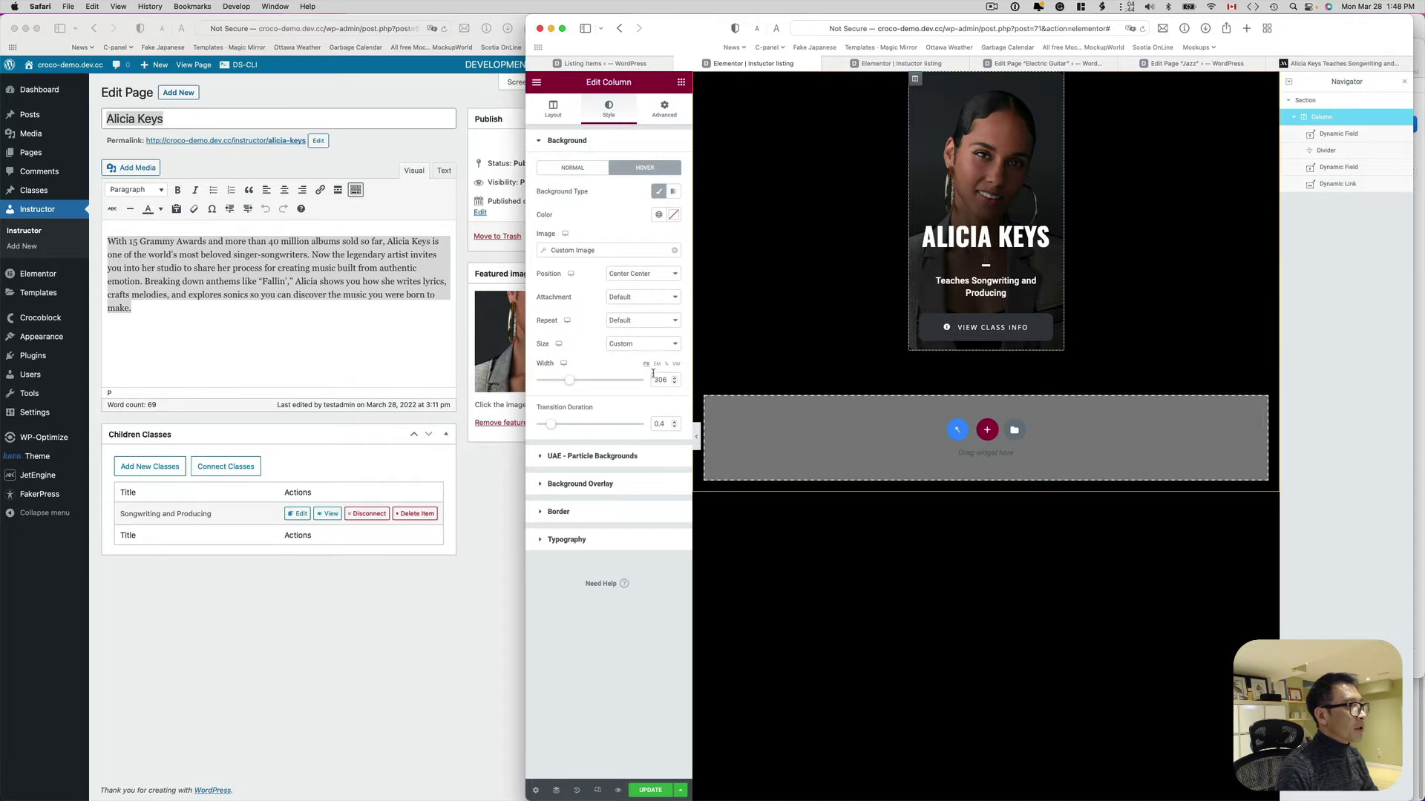
mouse_move(965, 184)
left_click(602, 486)
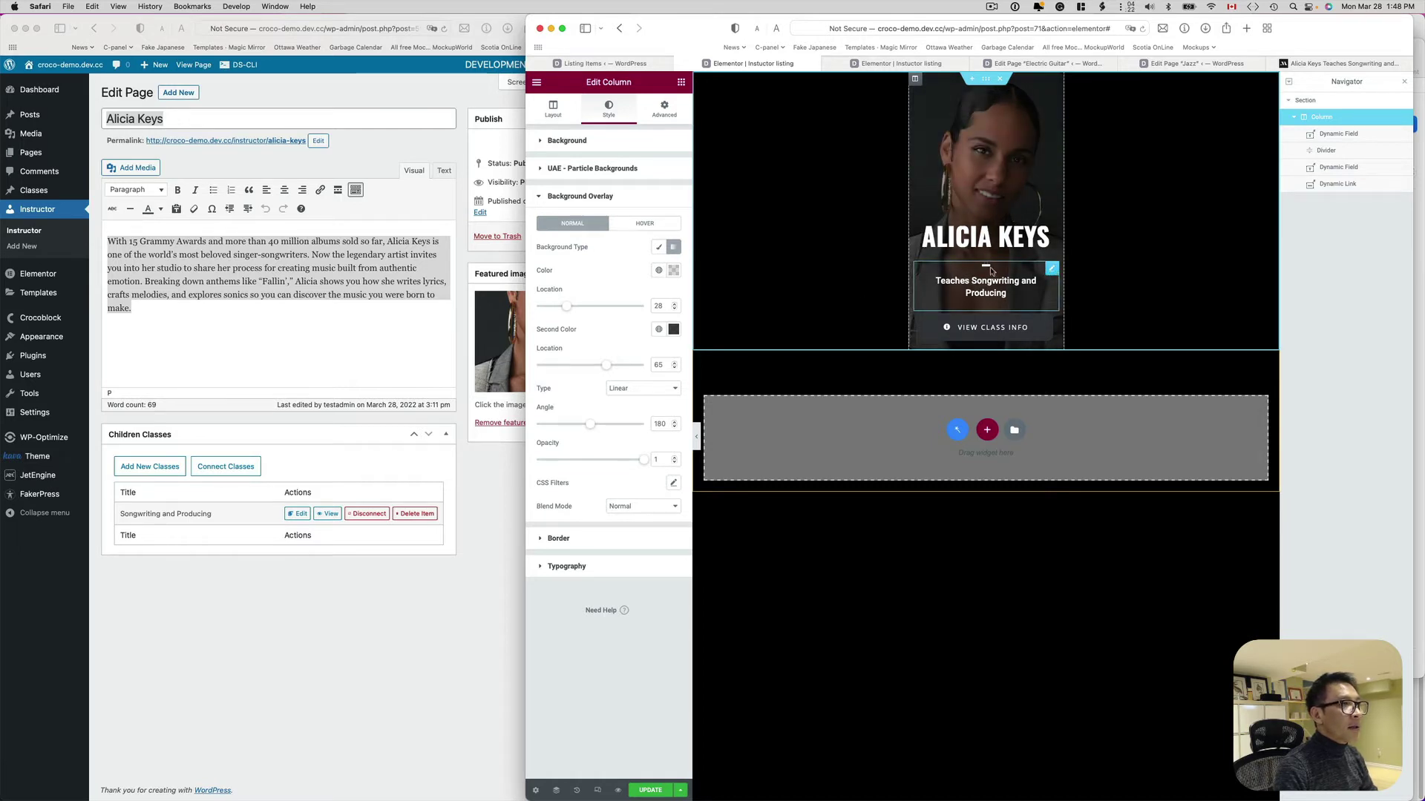
left_click(1330, 151)
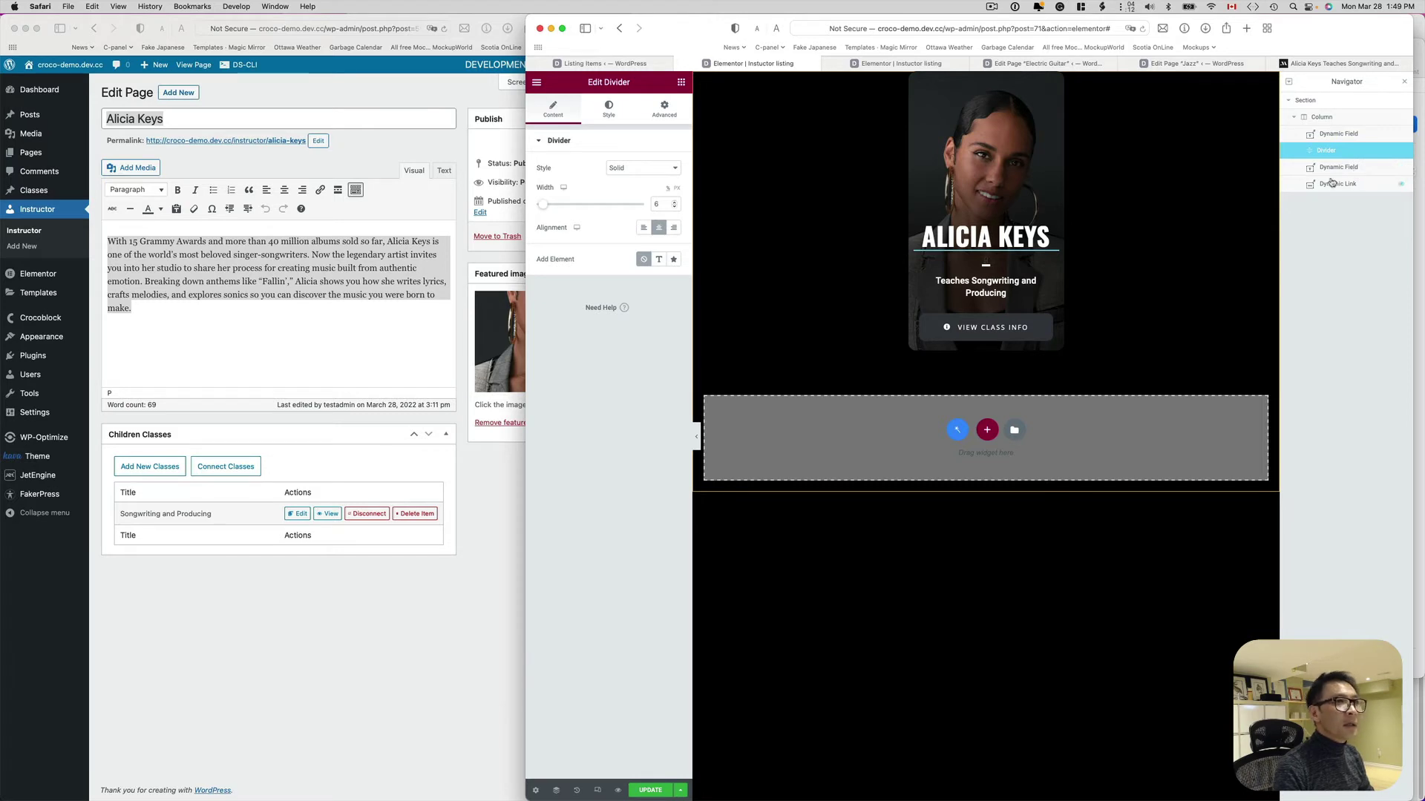
left_click(1341, 168)
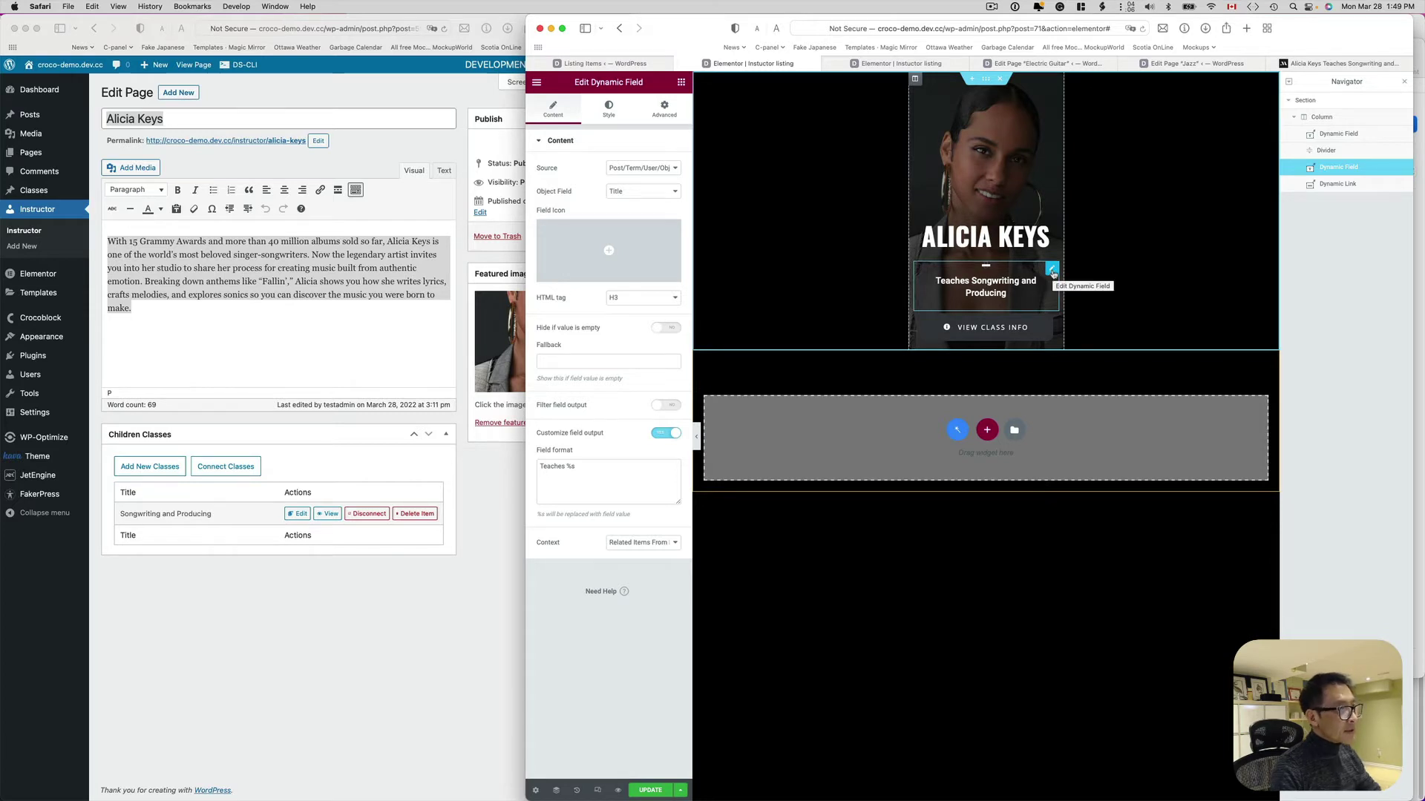
Open the Songwriting and Producing class for editing in the widened WordPress window and compare its title and parent instructor with the card
left_click(235, 654)
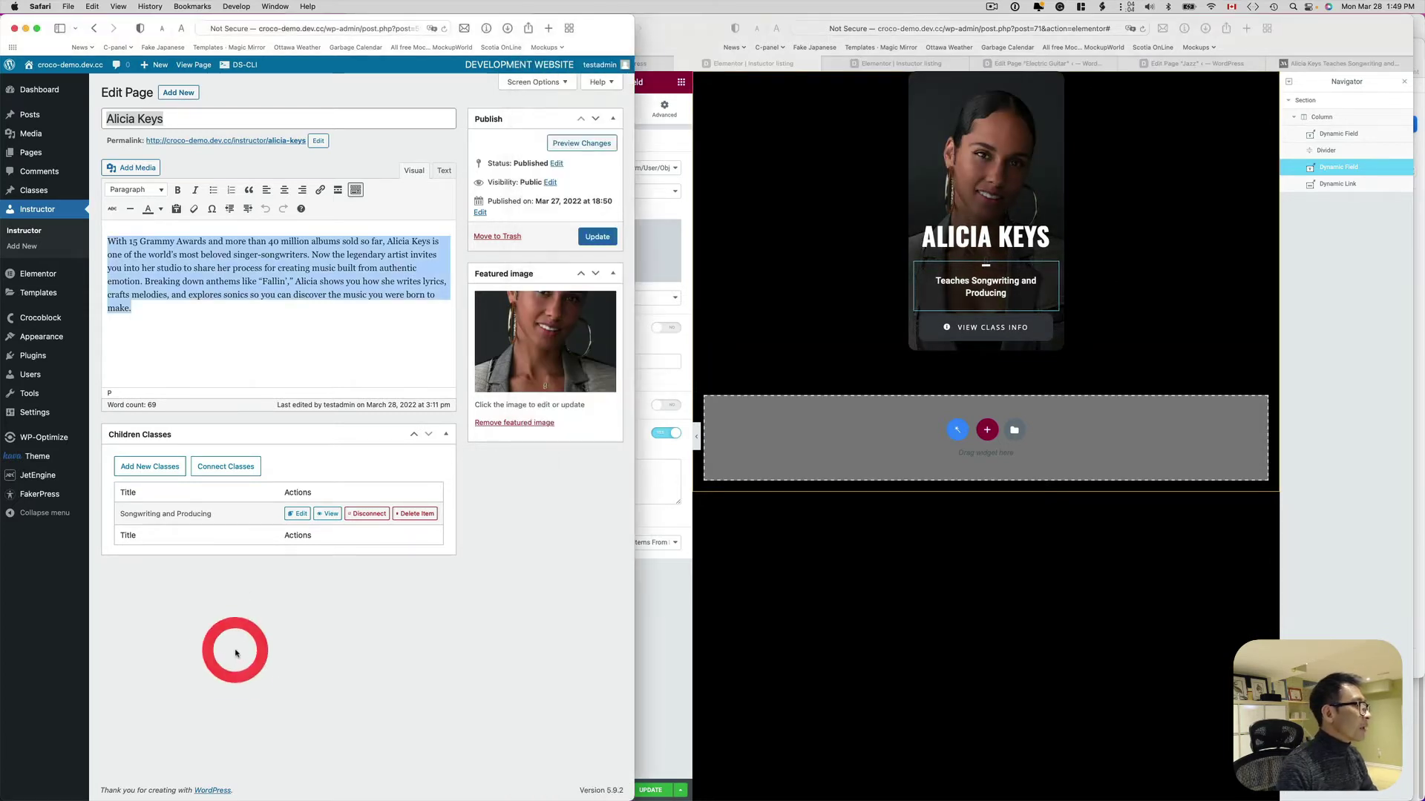
left_click_drag(633, 446, 829, 432)
left_click(45, 193)
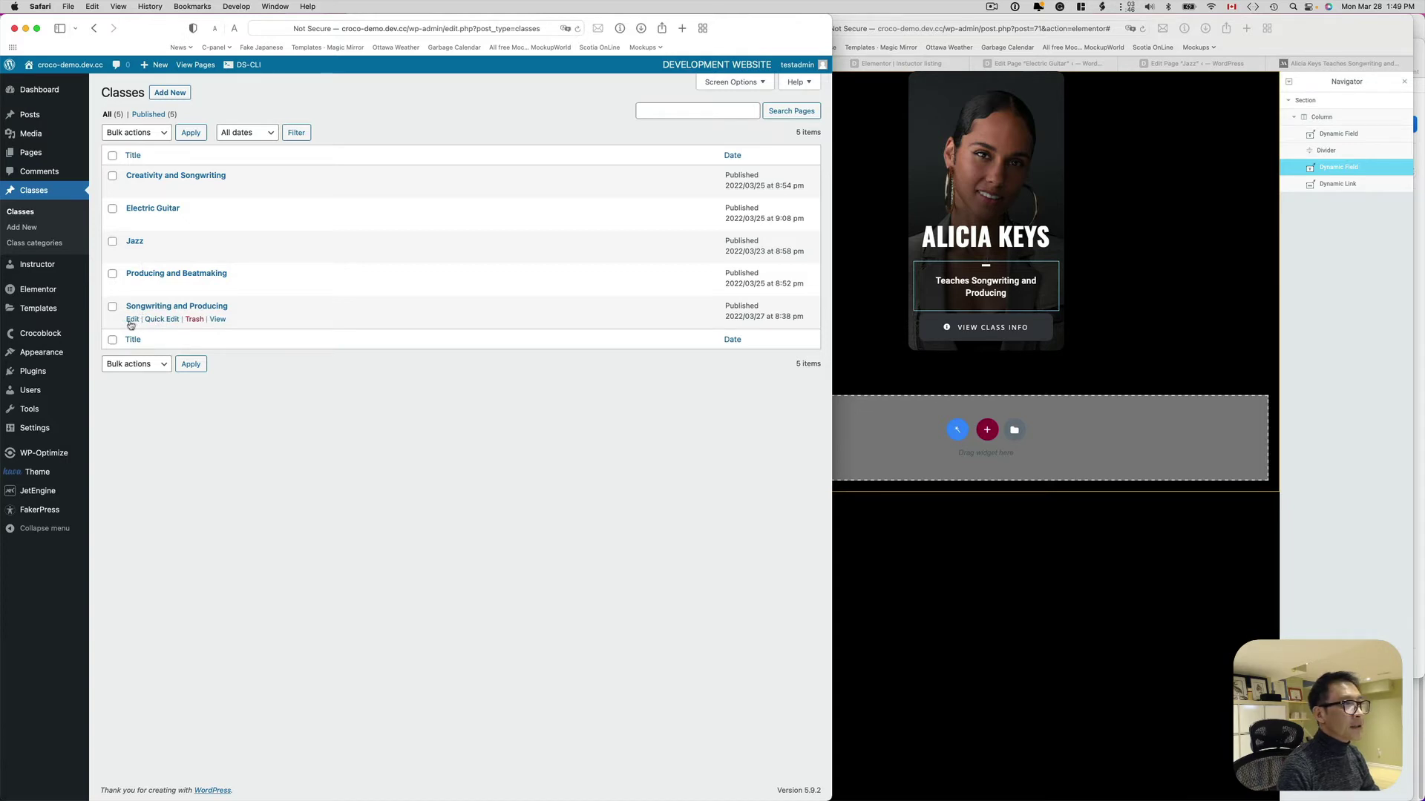
left_click(127, 320)
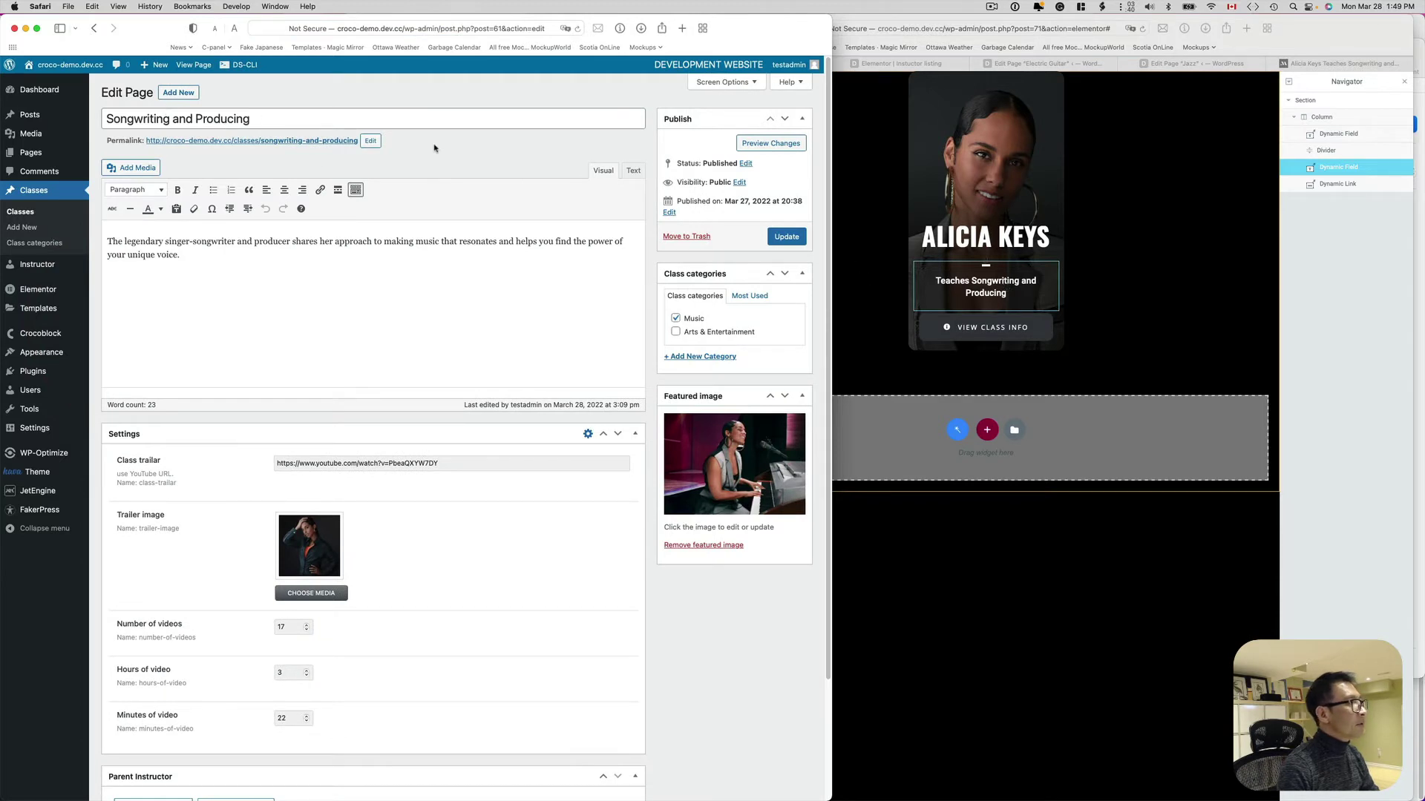
left_click_drag(286, 118, 104, 119)
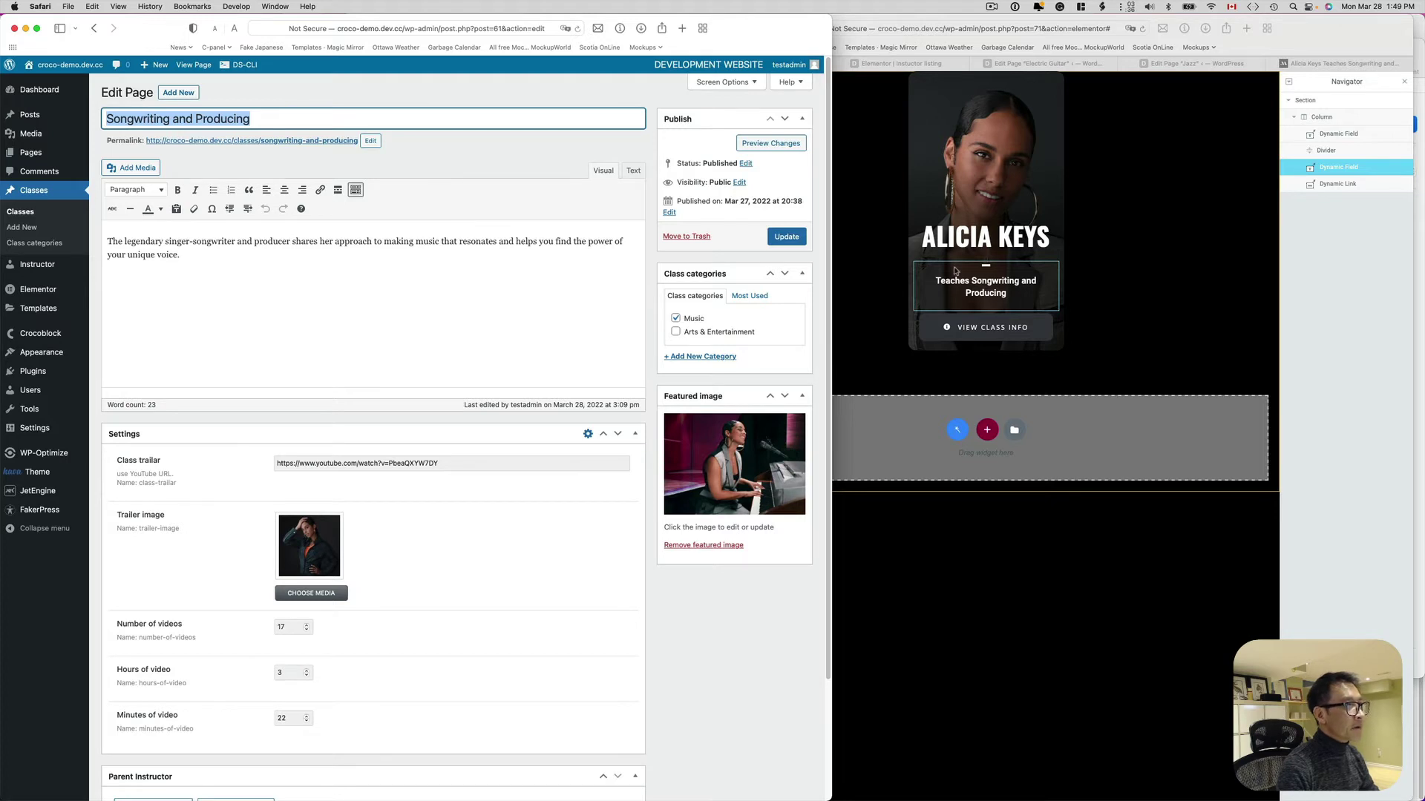
scroll(466, 394, "down", 1)
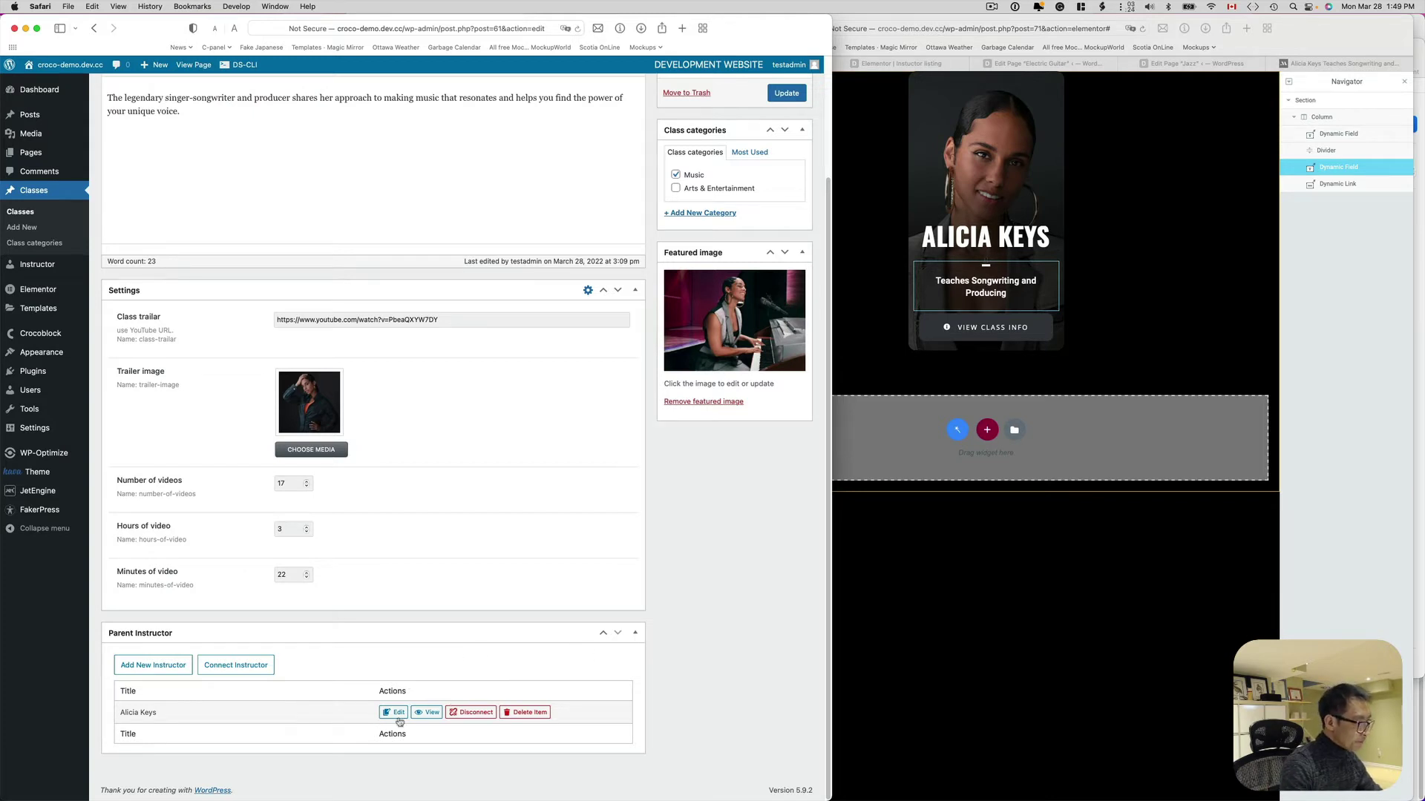
Delete the Alicia Keys item from the class's Parent Instructor list
left_click(532, 714)
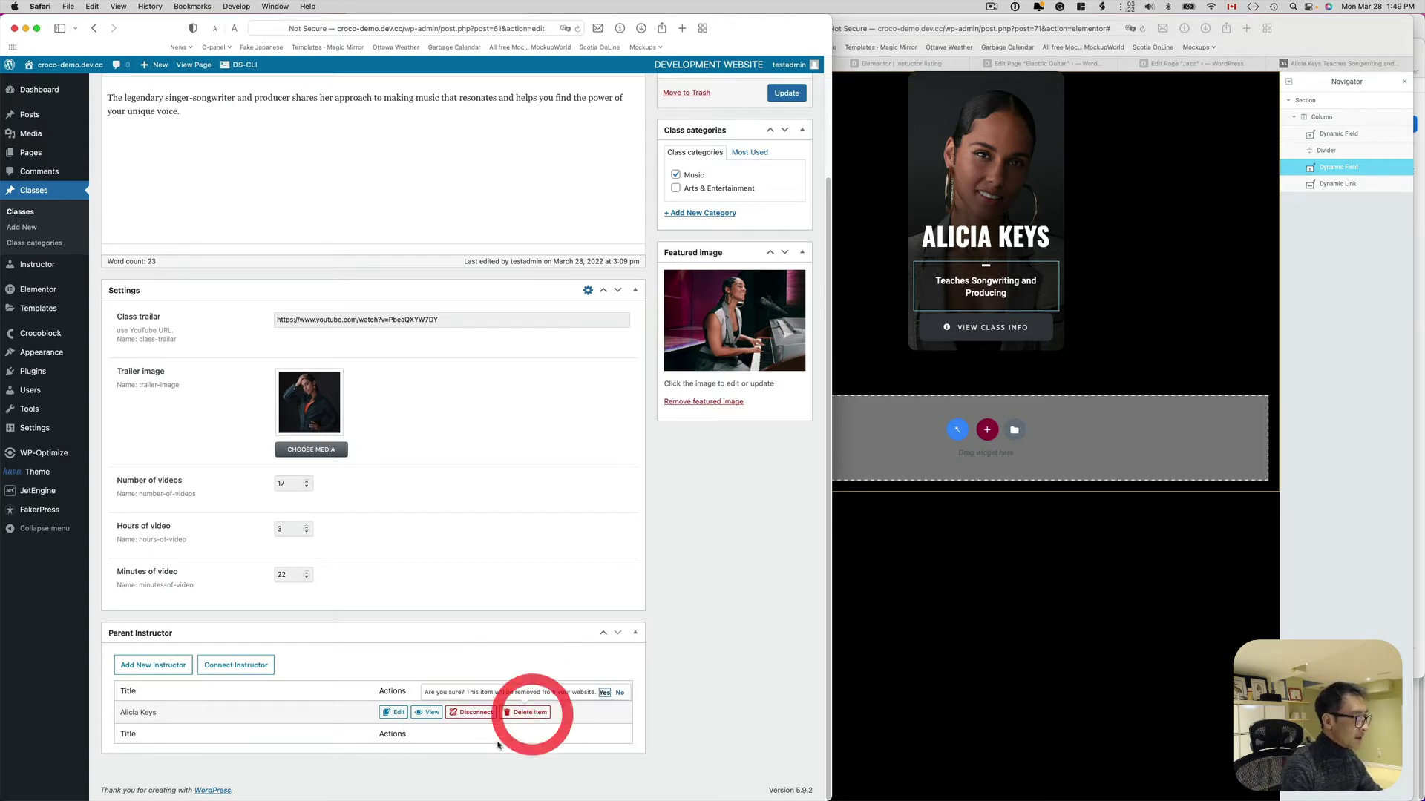
left_click(606, 693)
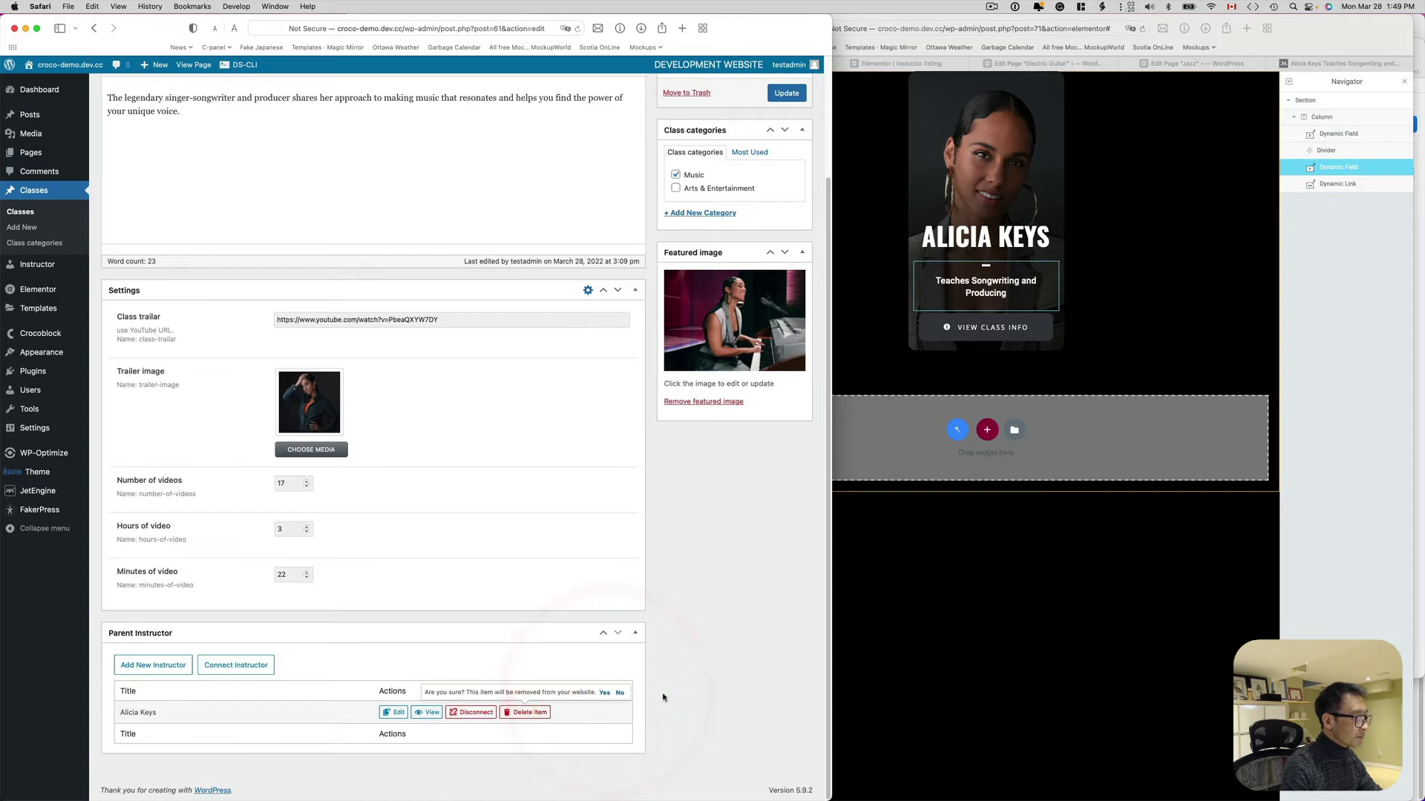
left_click(683, 696)
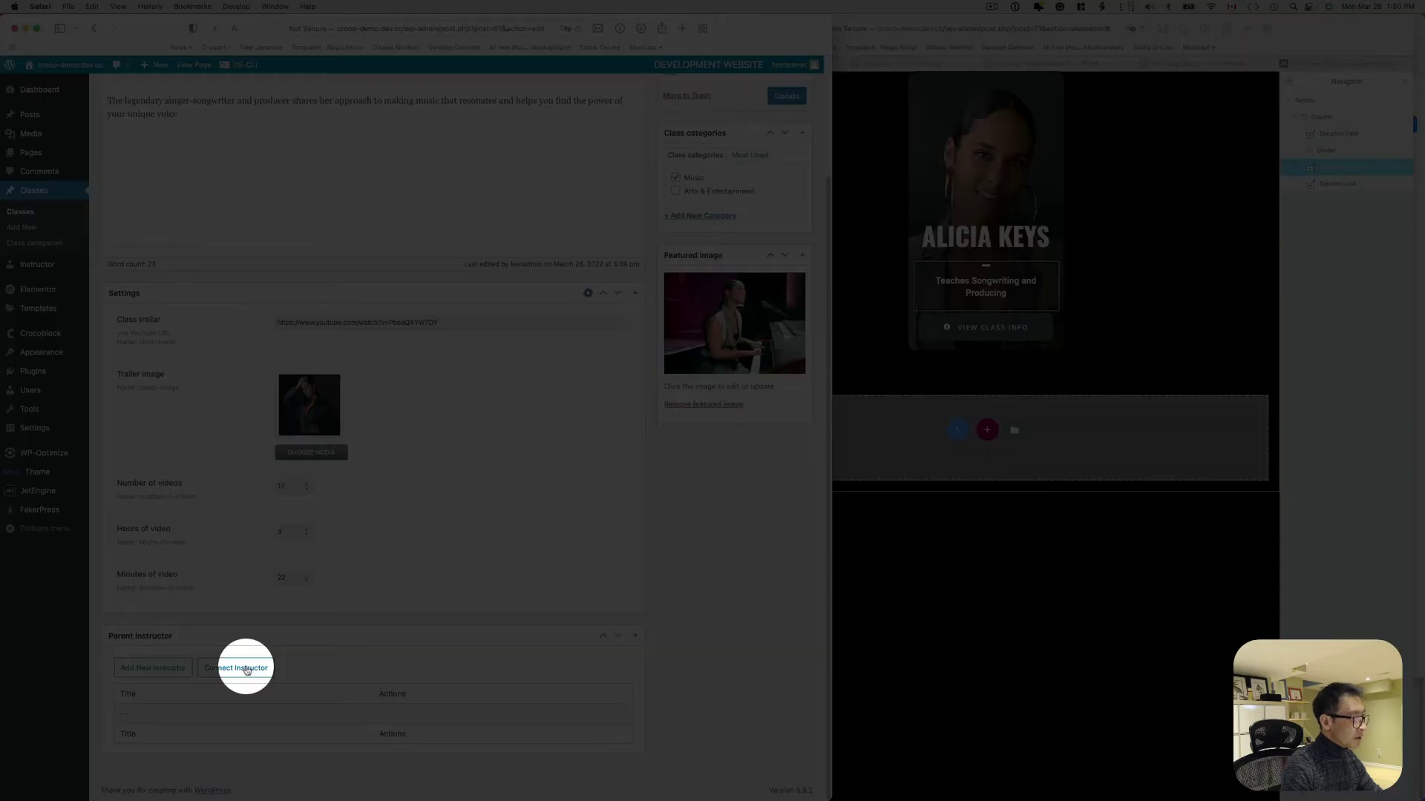
left_click(244, 668)
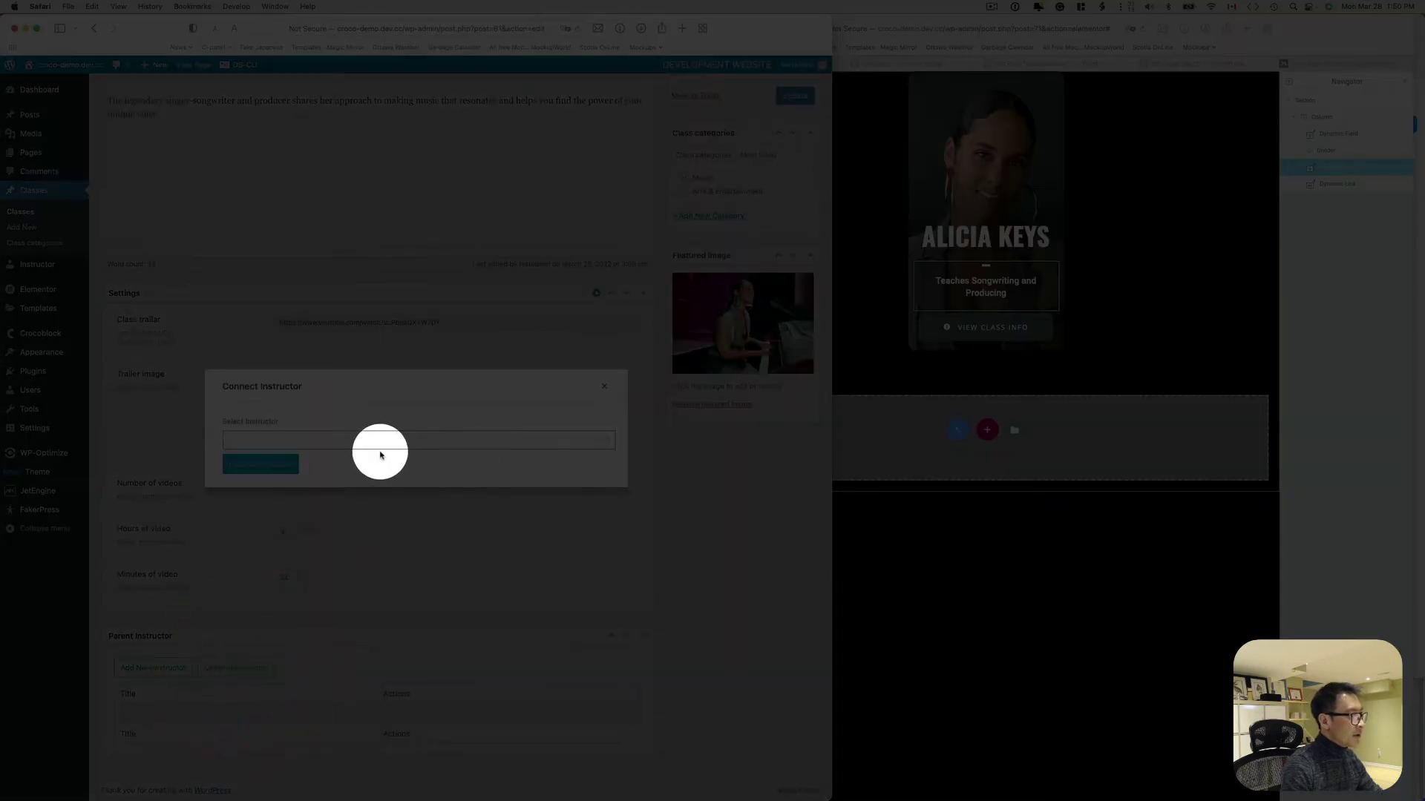
left_click(377, 441)
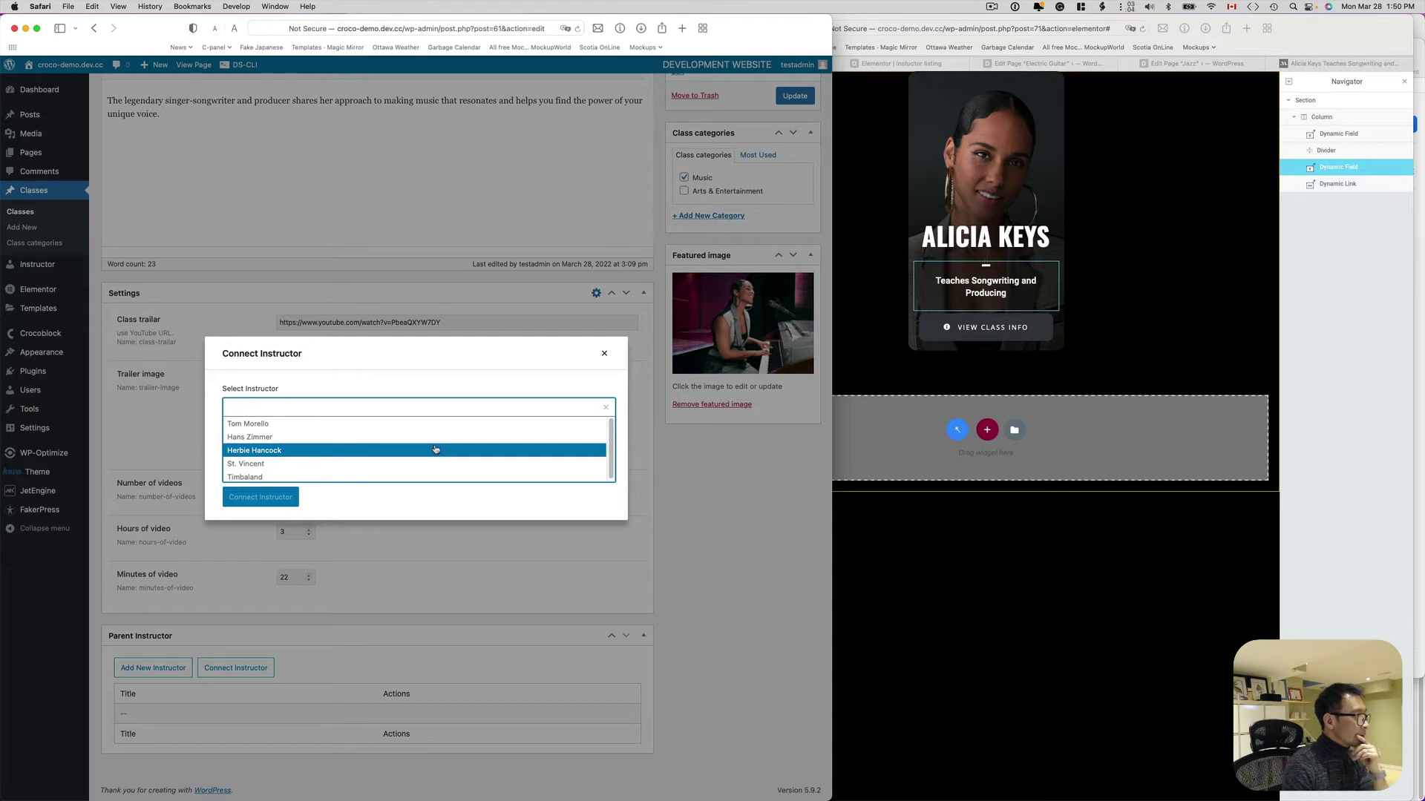
left_click(605, 358)
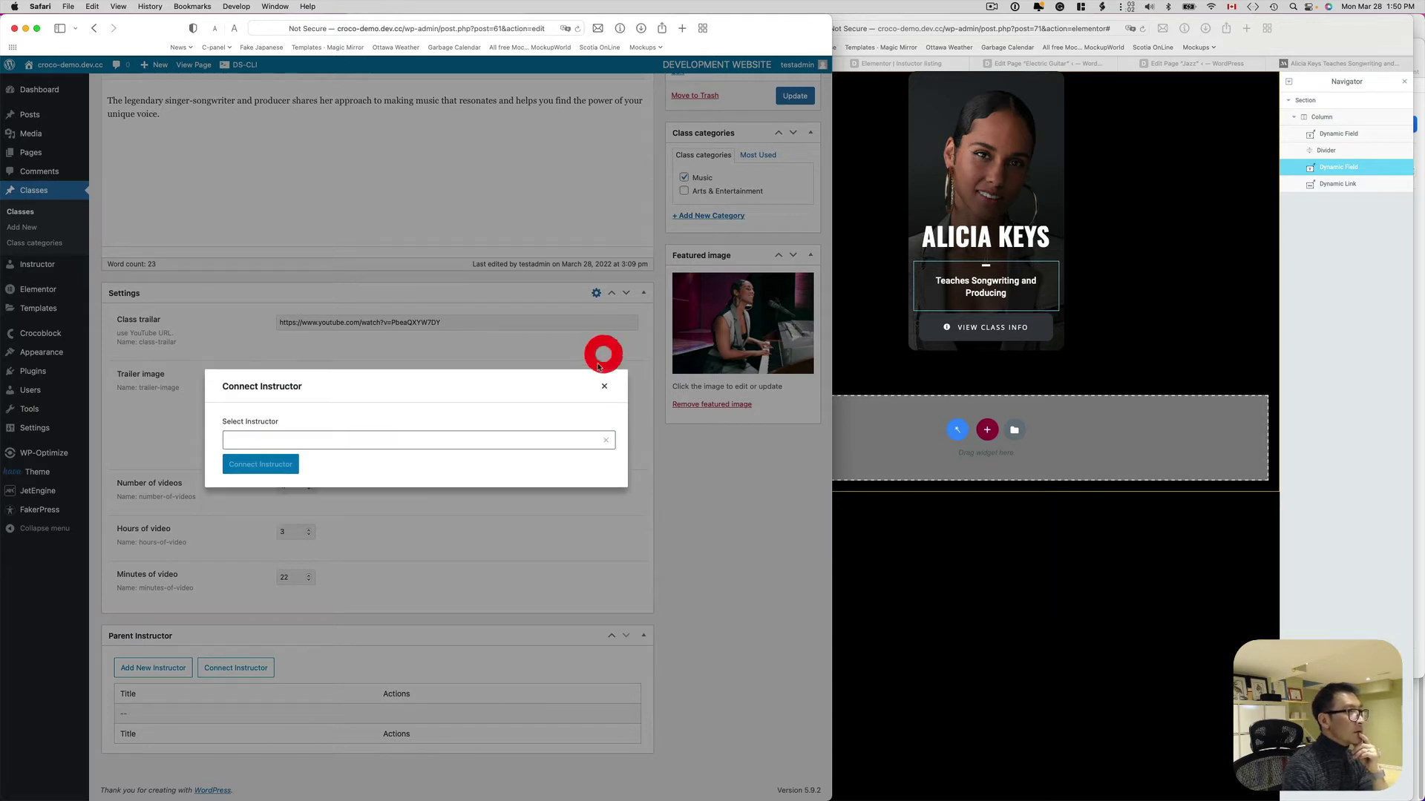
Restore the Alicia Keys instructor post from the trash
left_click(993, 7)
left_click(1001, 46)
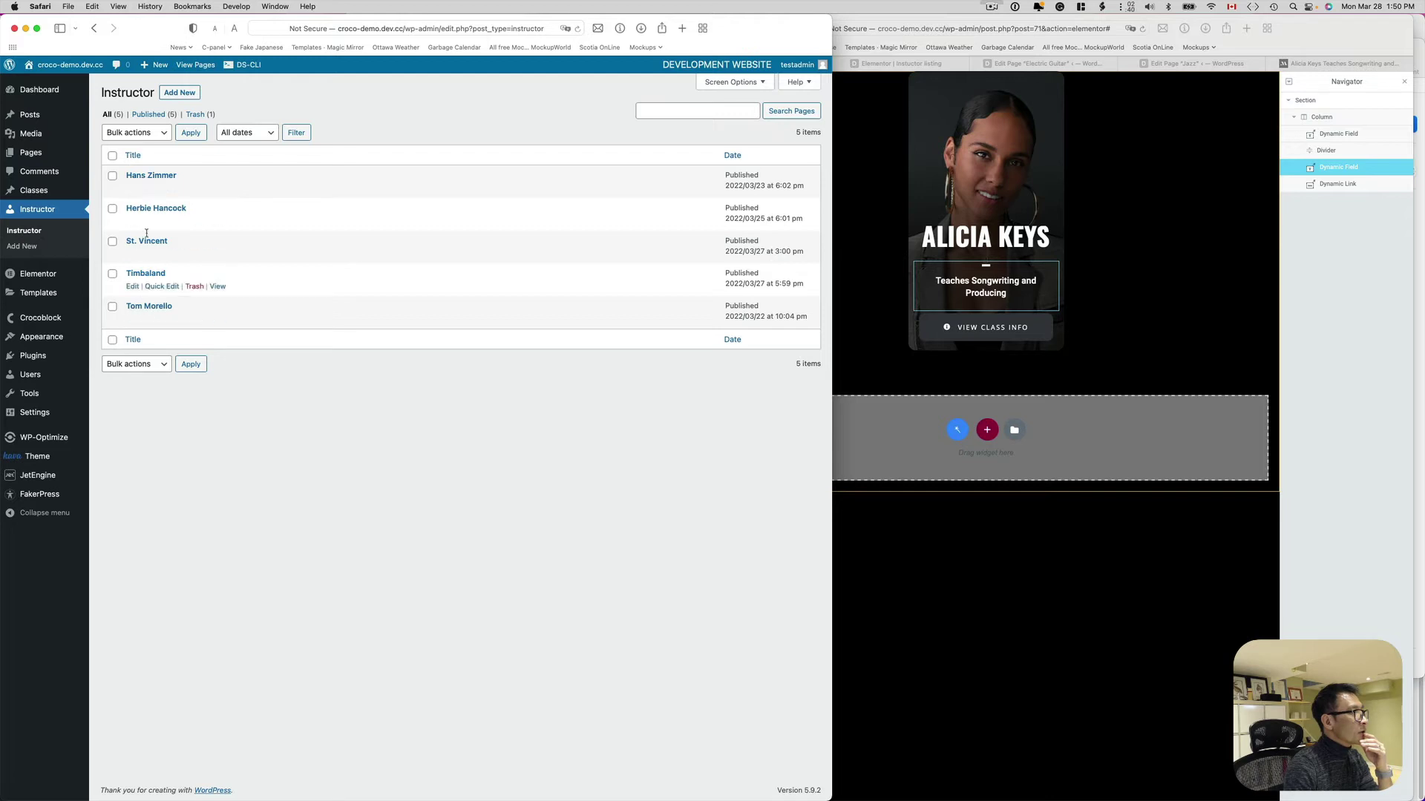
left_click(195, 115)
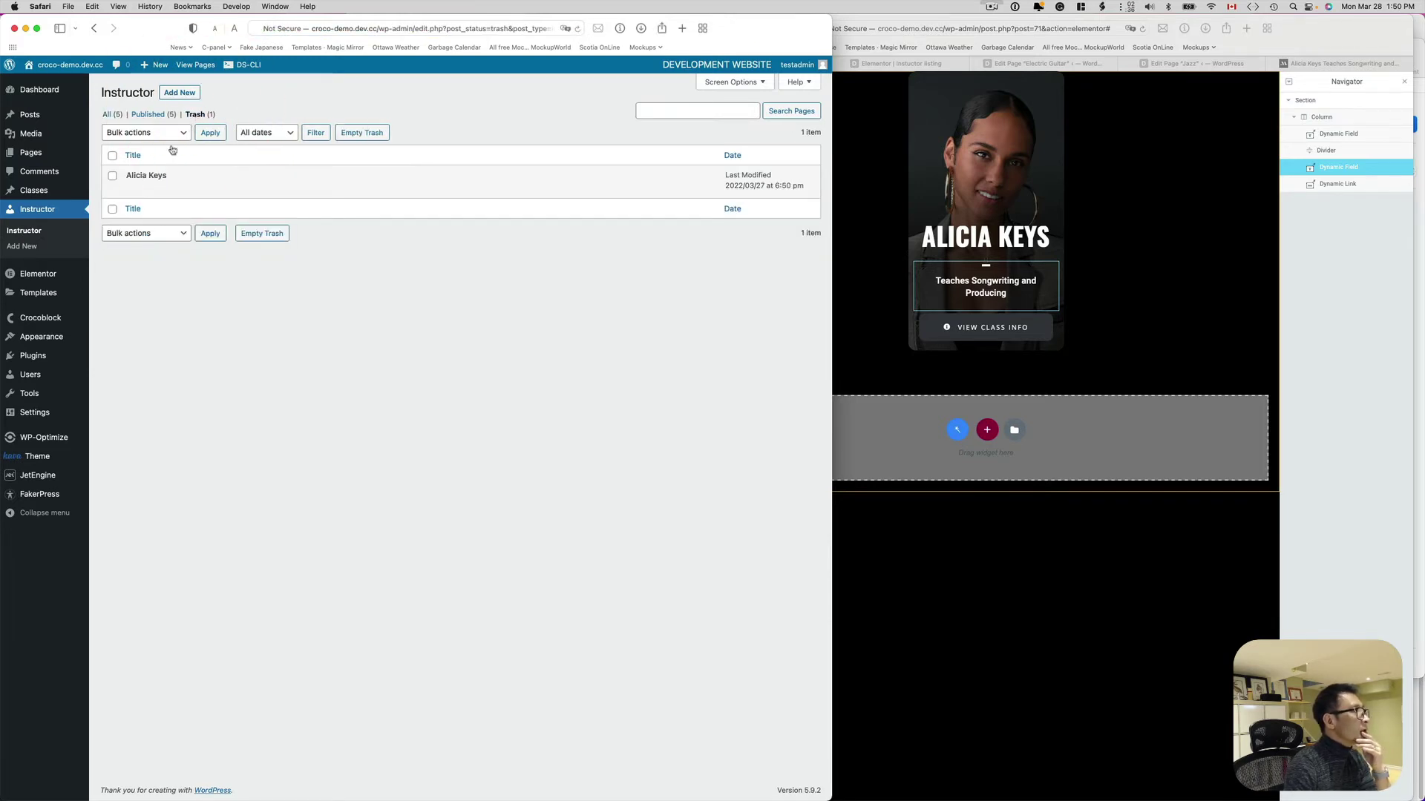
left_click(142, 190)
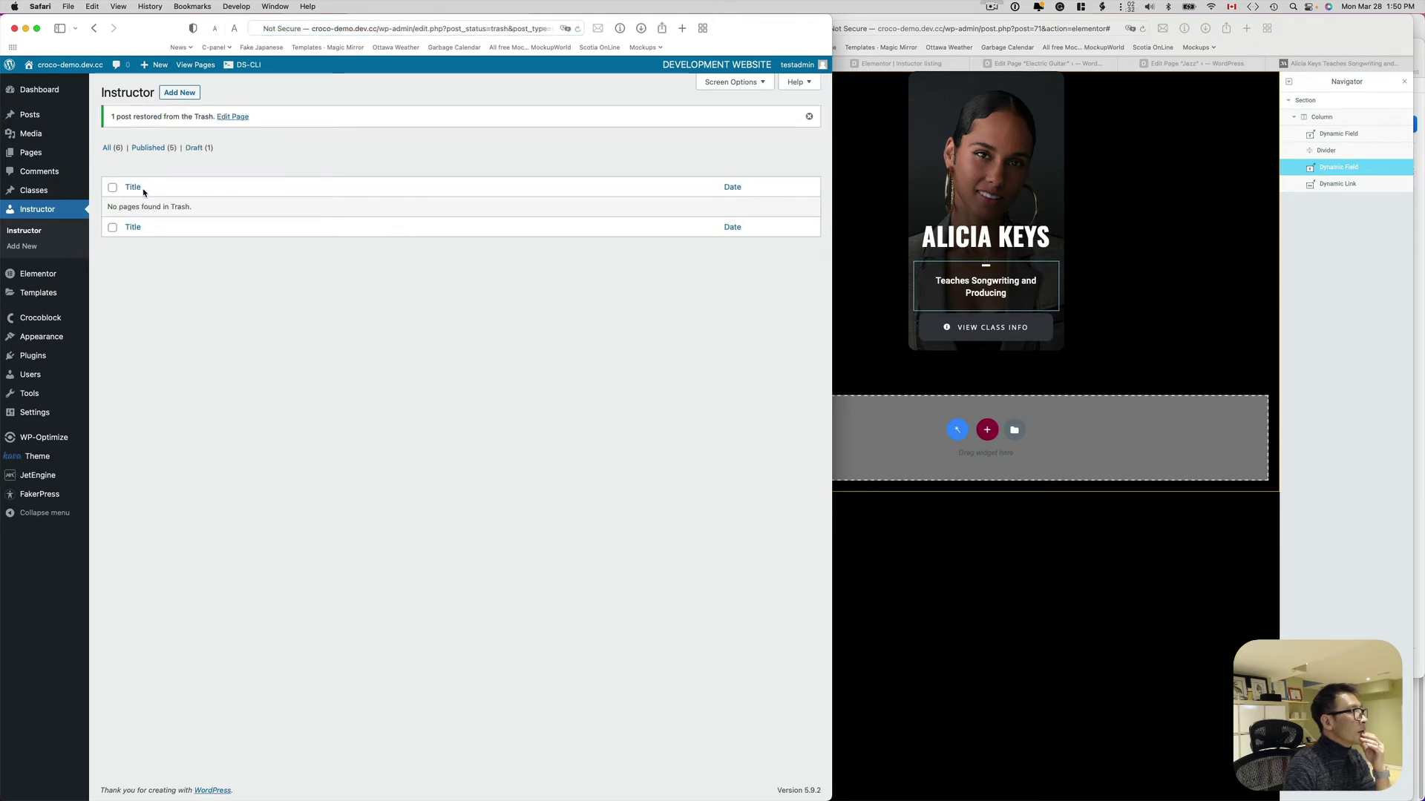
Change the Alicia Keys instructor draft's status to Published with Quick Edit and check the published instructors
left_click(154, 151)
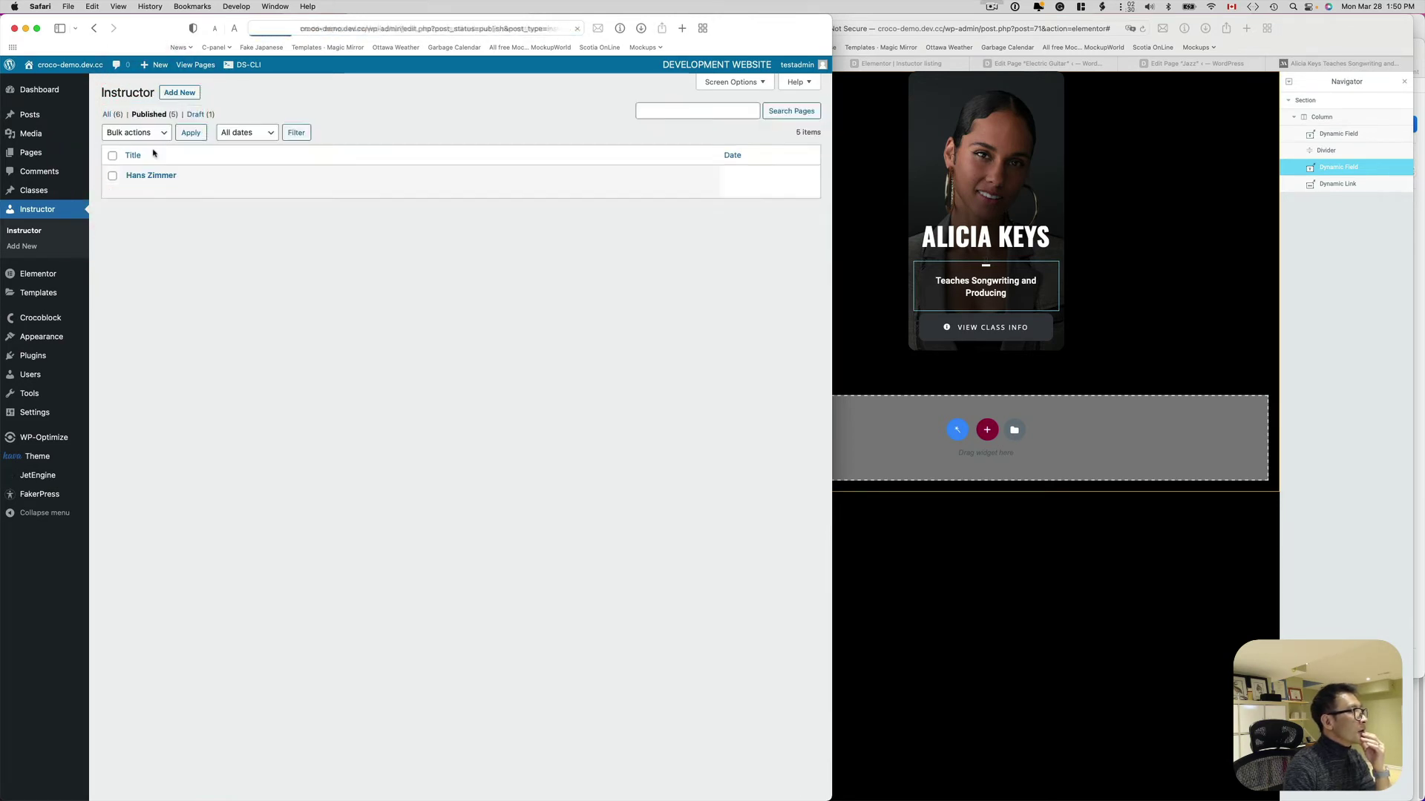
left_click(197, 115)
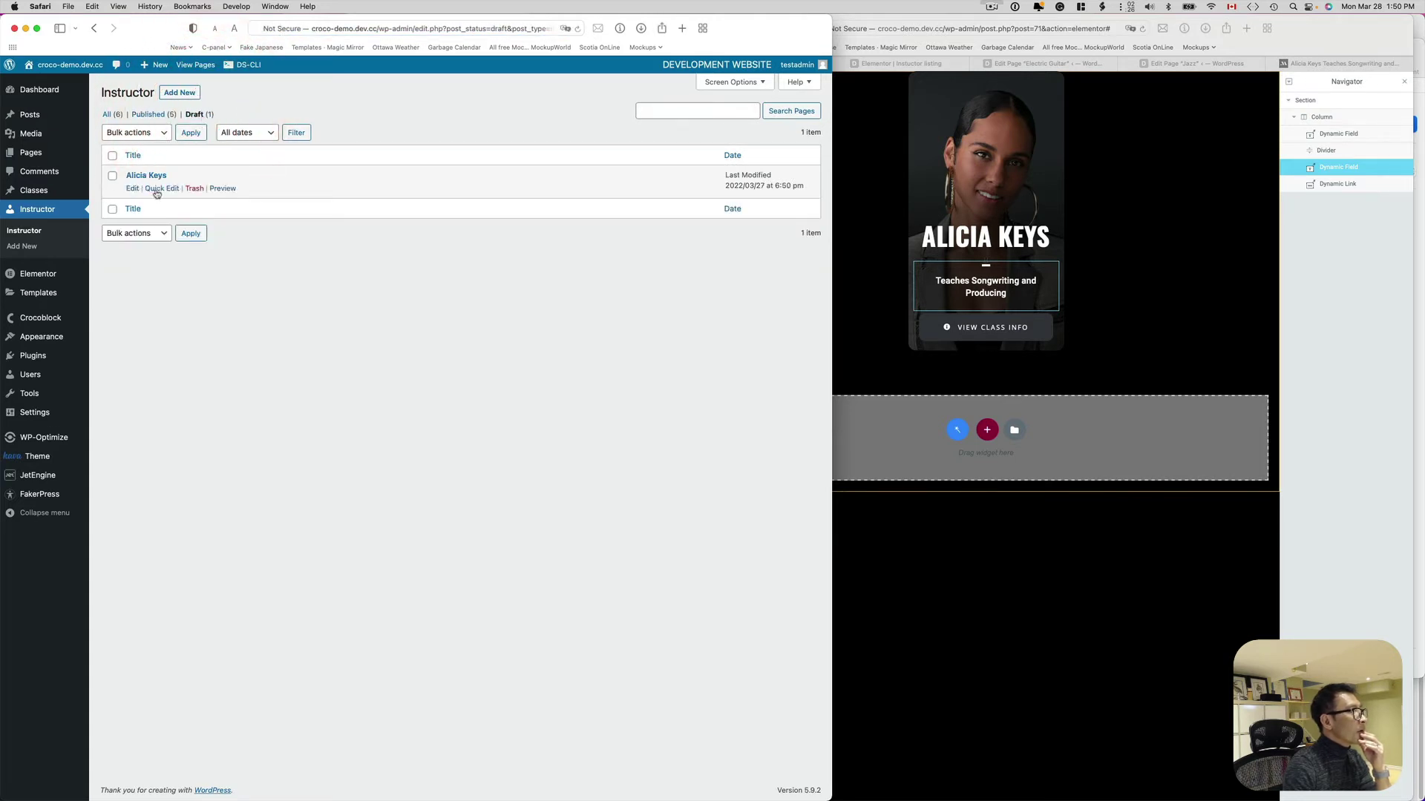
left_click(156, 190)
left_click(529, 188)
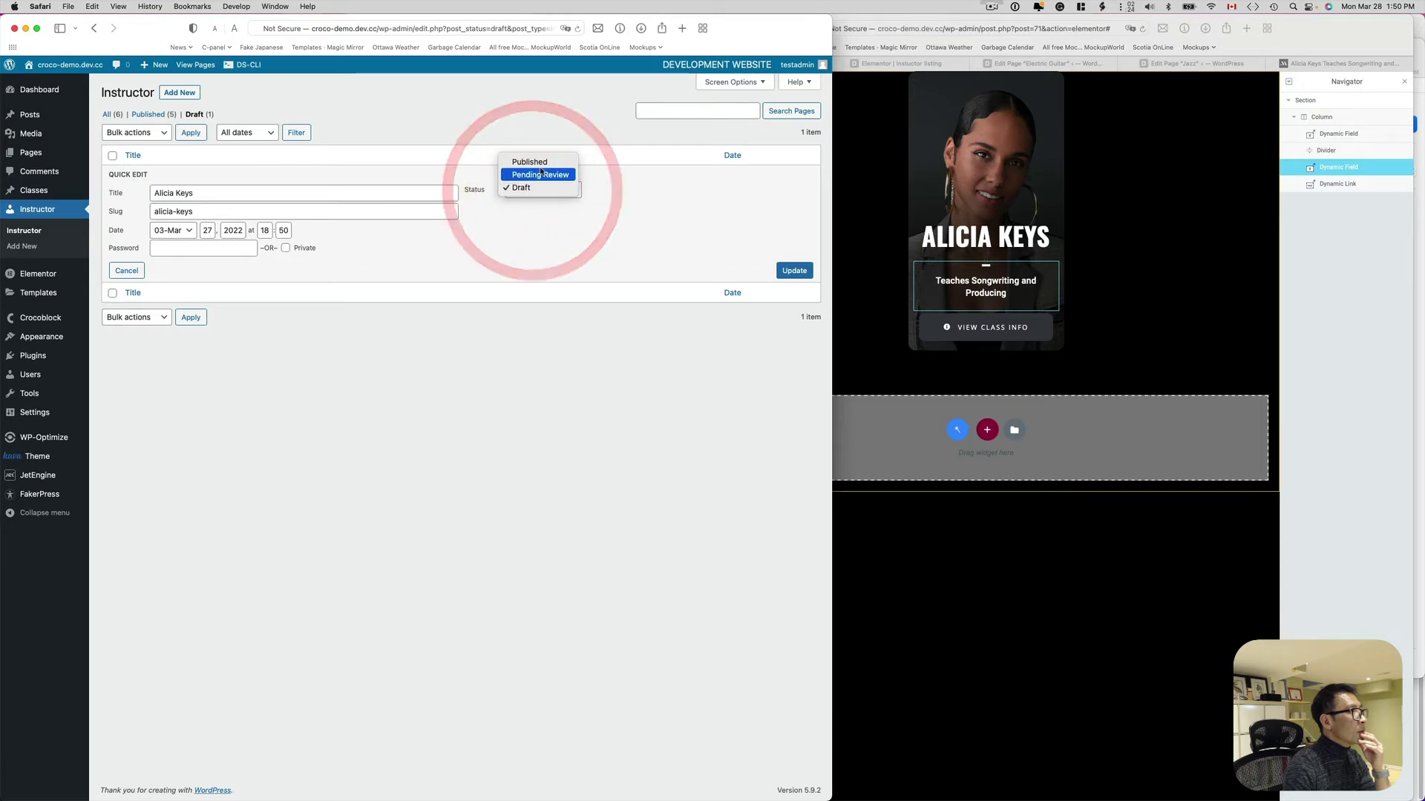
left_click(529, 161)
left_click(790, 271)
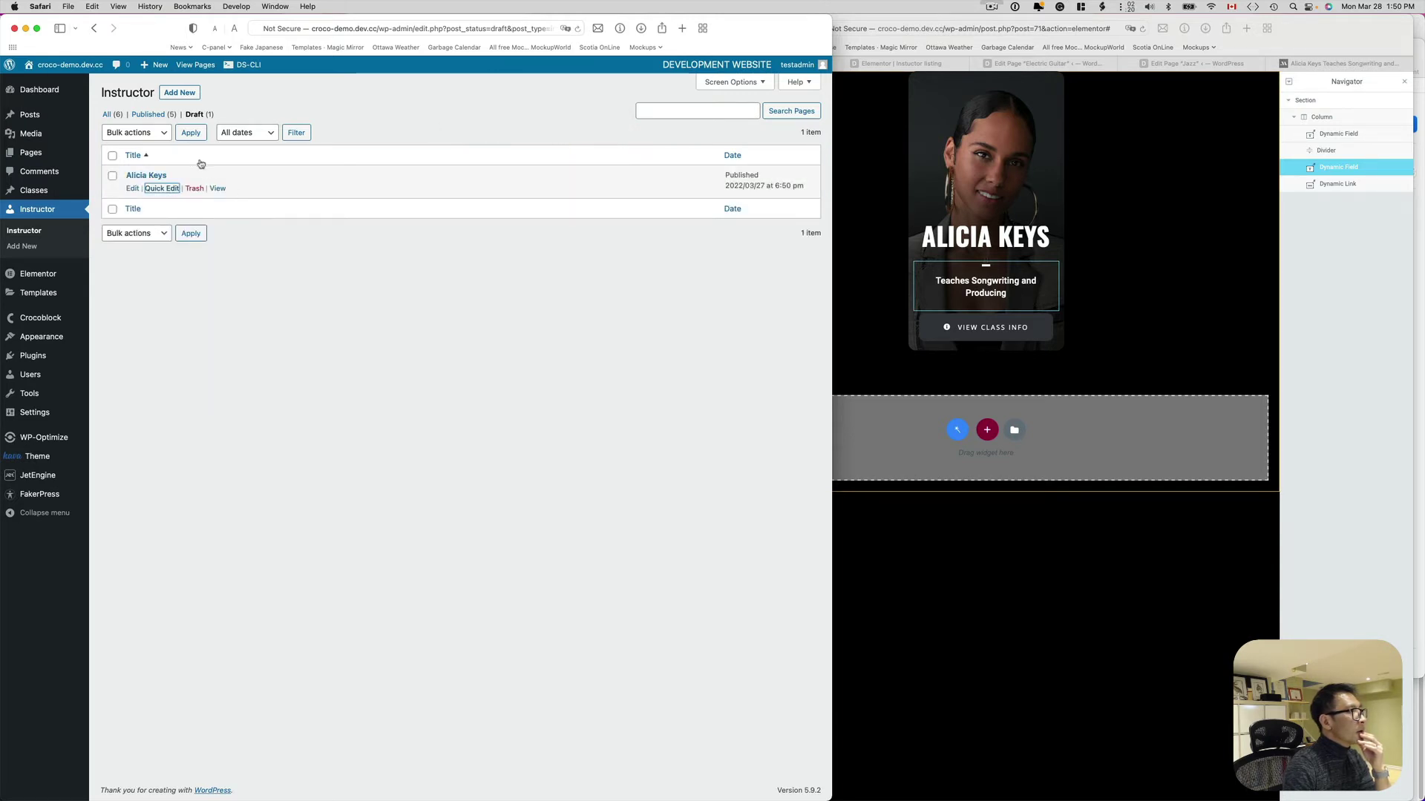
left_click(149, 116)
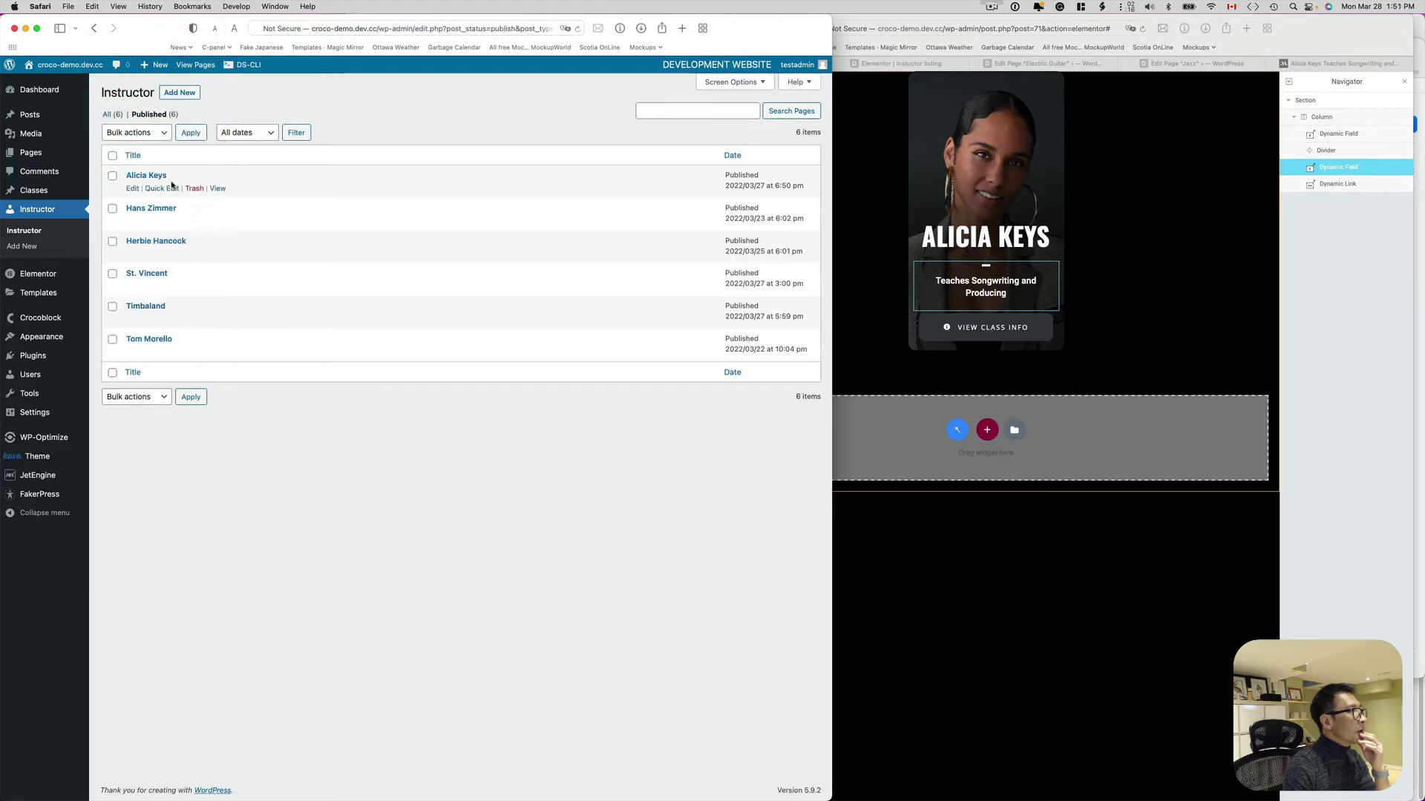
Connect Alicia Keys as parent instructor of the Songwriting and Producing class and update the class
left_click(45, 193)
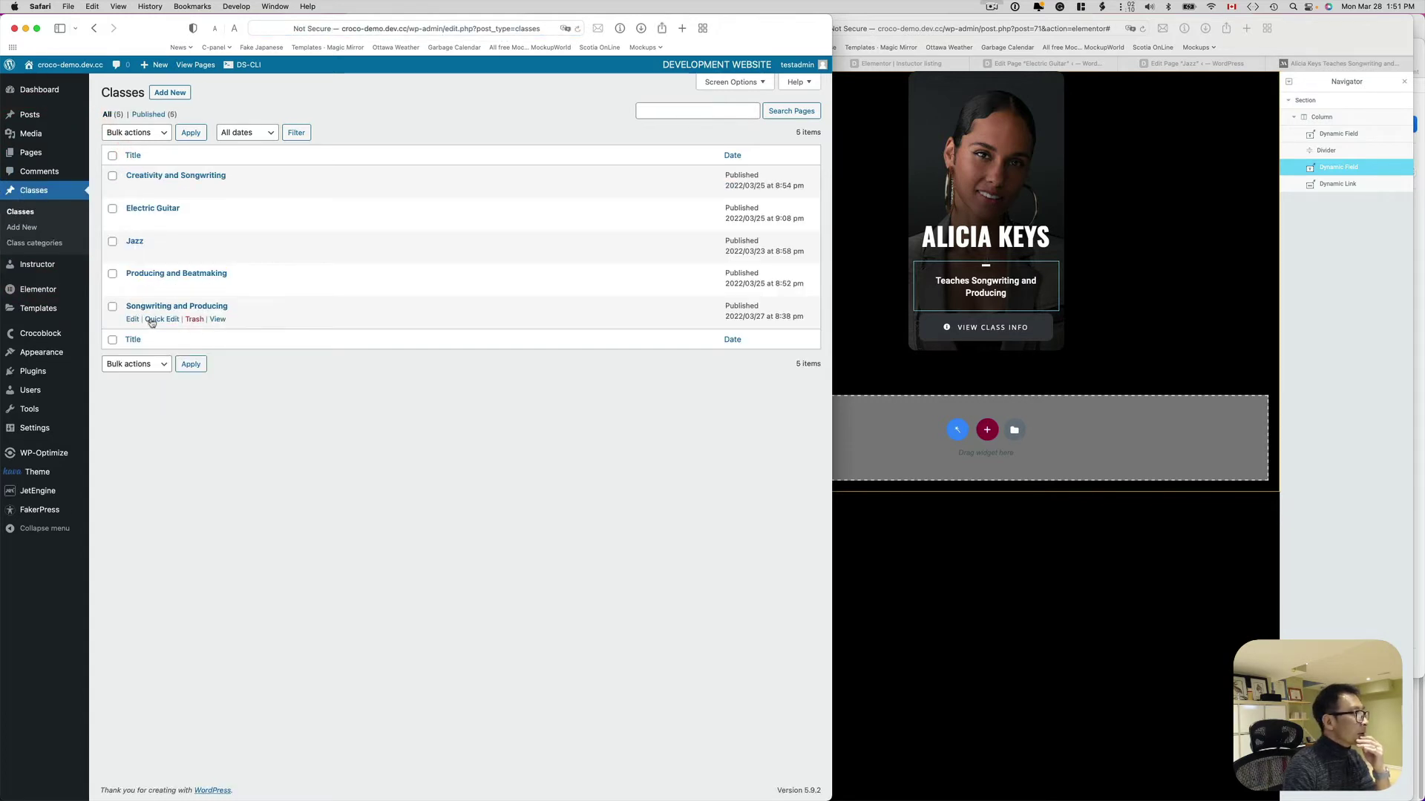
left_click(134, 320)
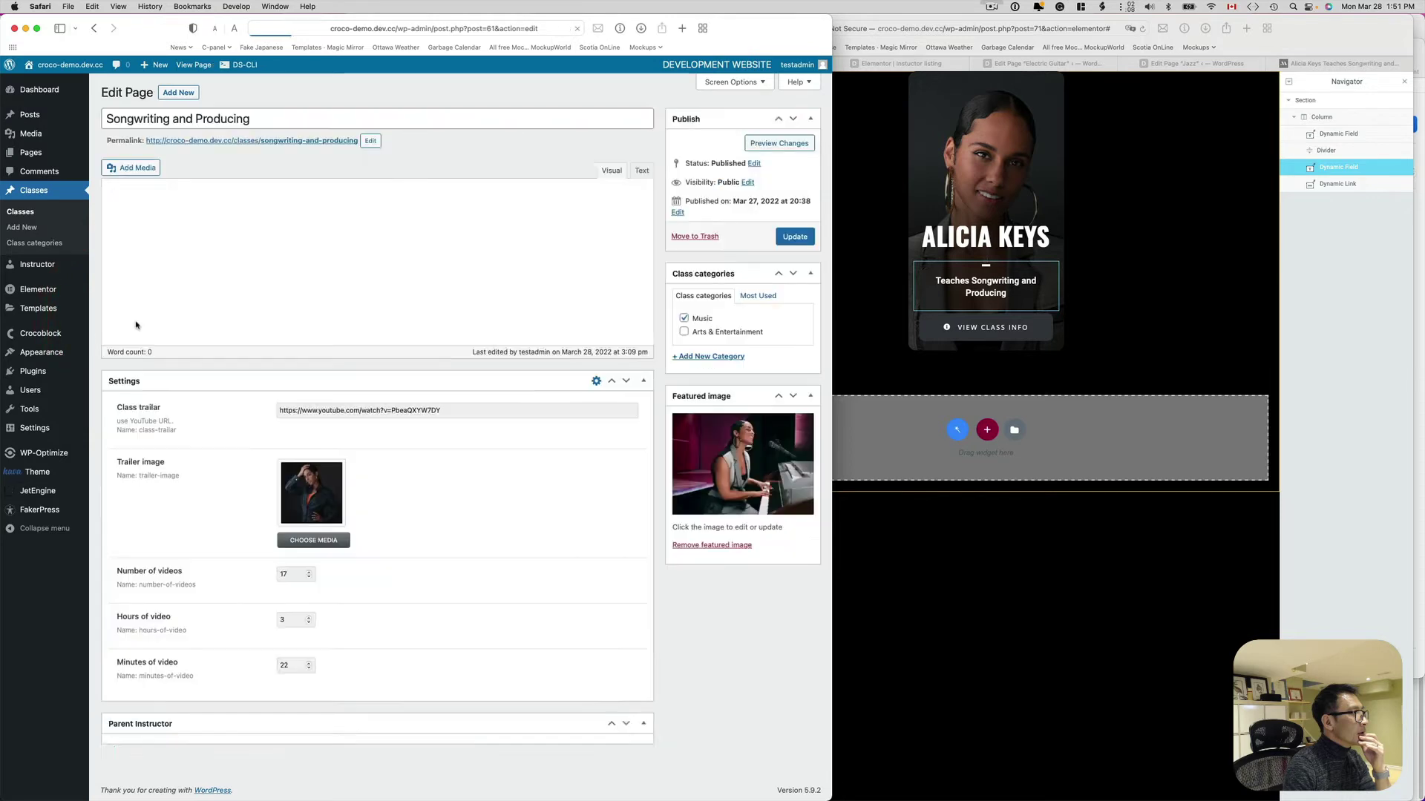
scroll(506, 607, "down", 3)
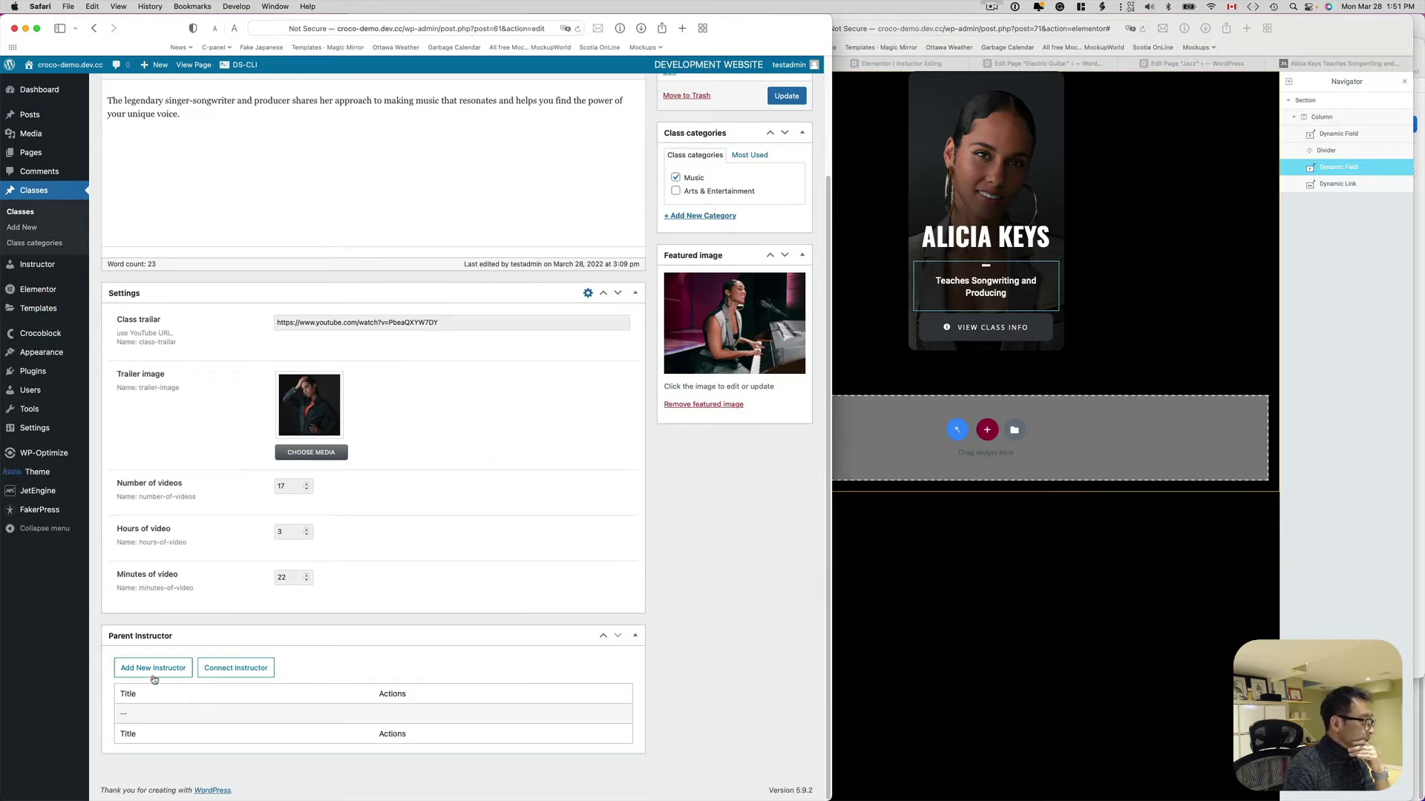
left_click(236, 670)
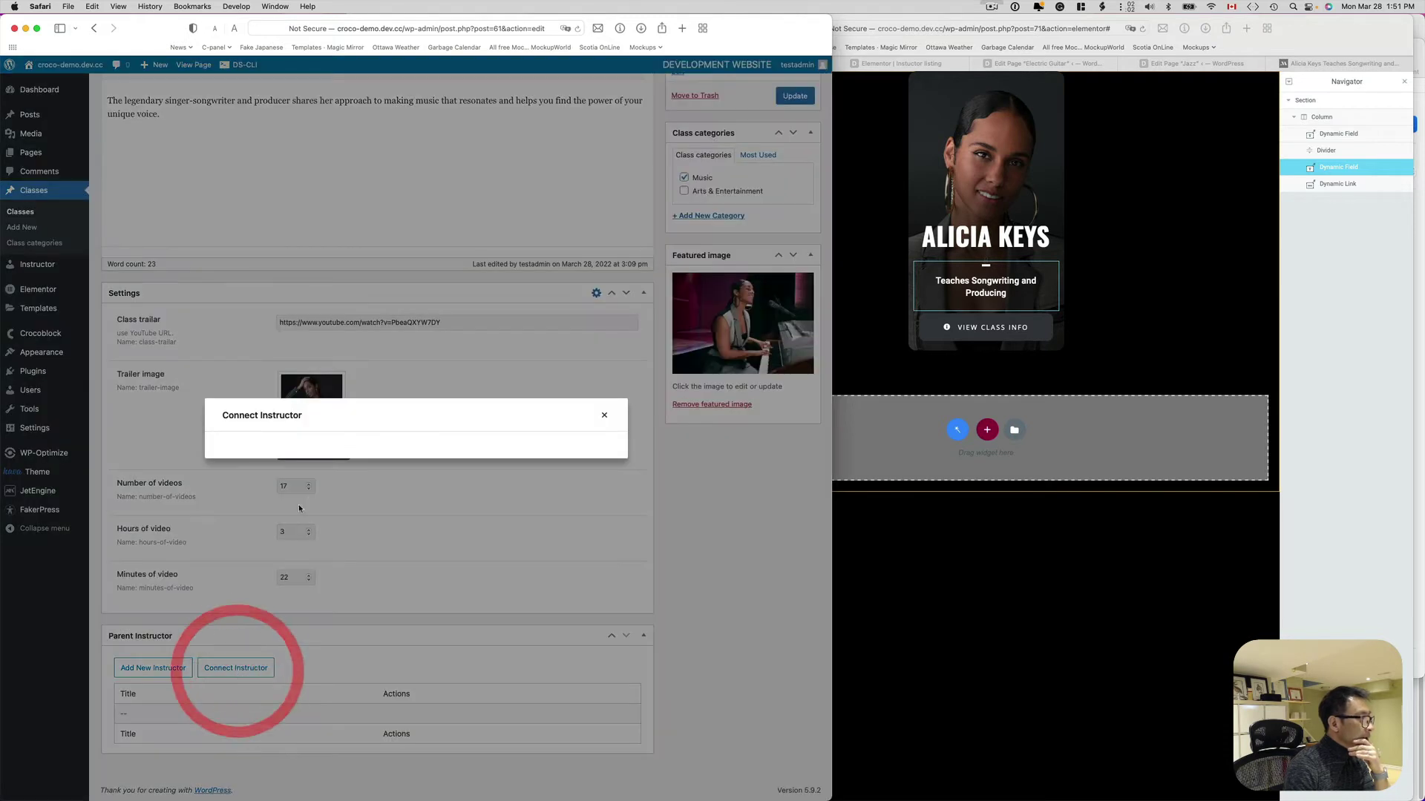
left_click(308, 439)
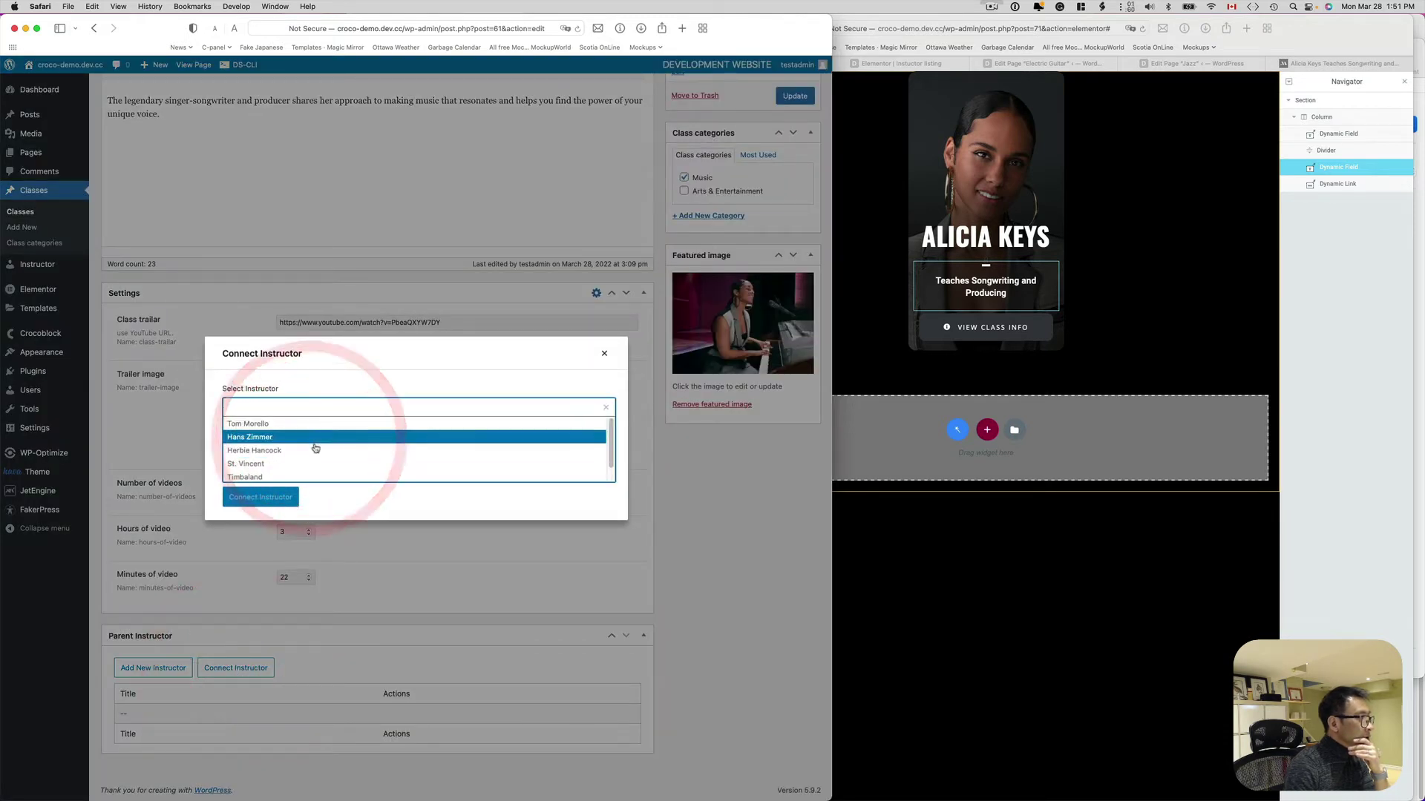
scroll(312, 455, "down", 2)
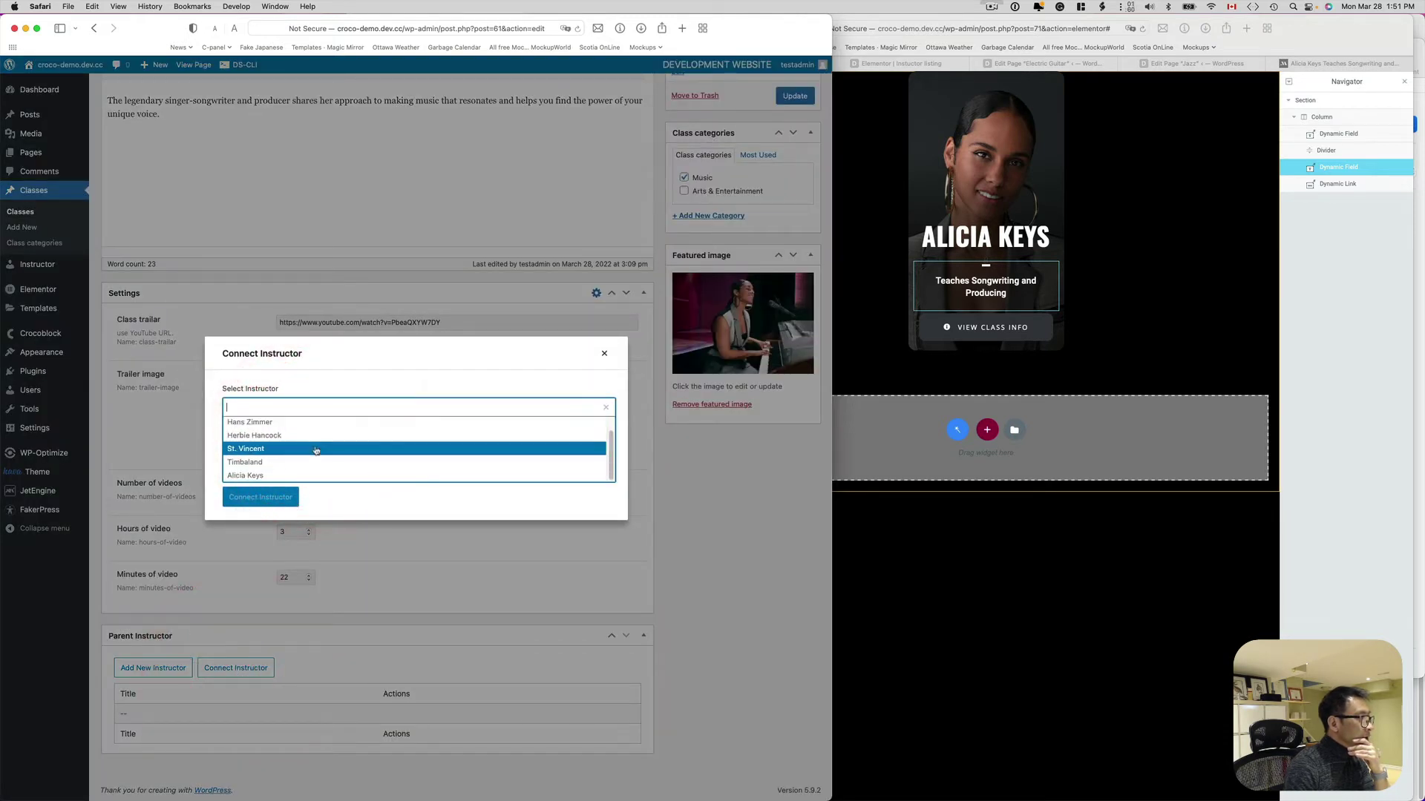
left_click(252, 476)
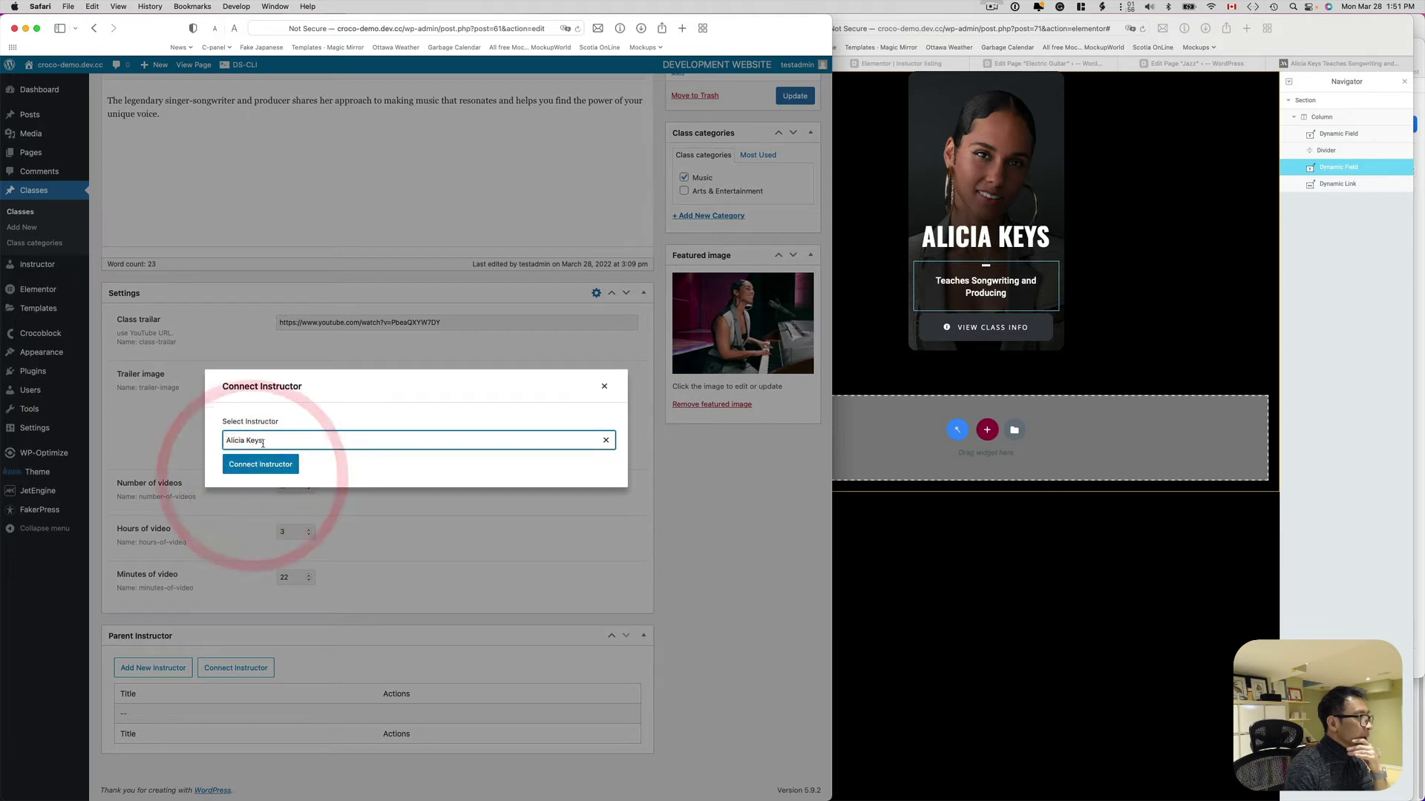
left_click(255, 464)
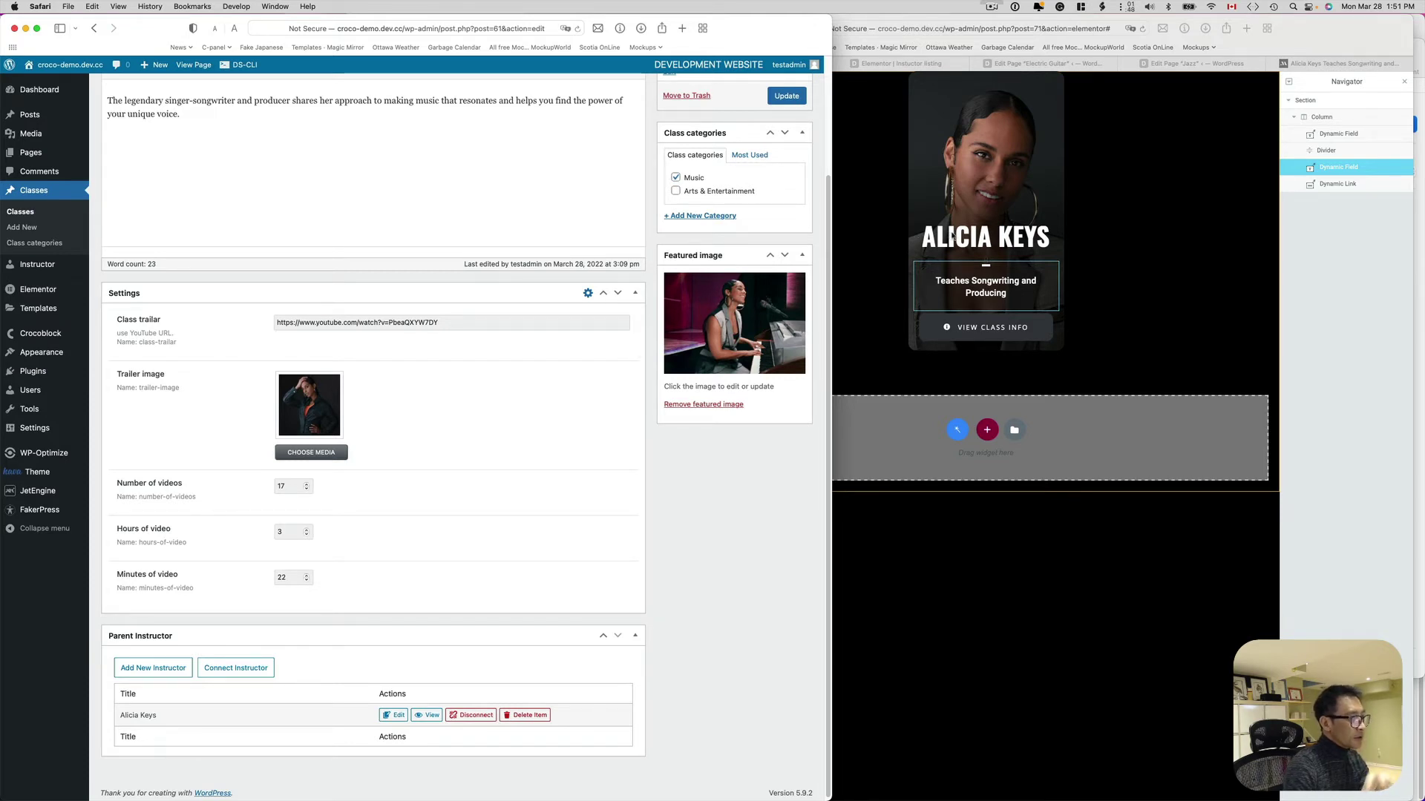
left_click(799, 95)
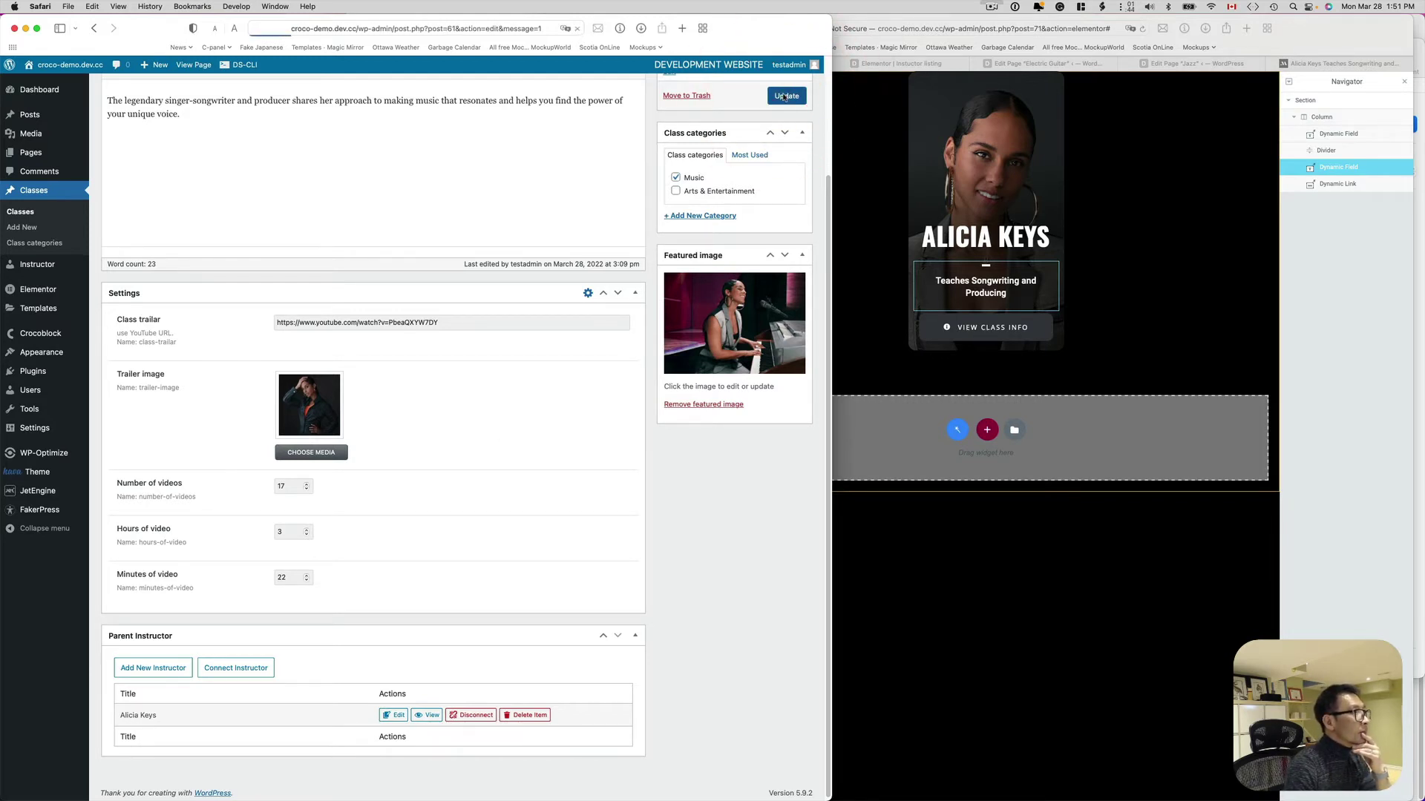
Open the settings of the "Teaches" dynamic field in the Elementor instructor listing and search the widgets for "dyna"
left_click(1159, 236)
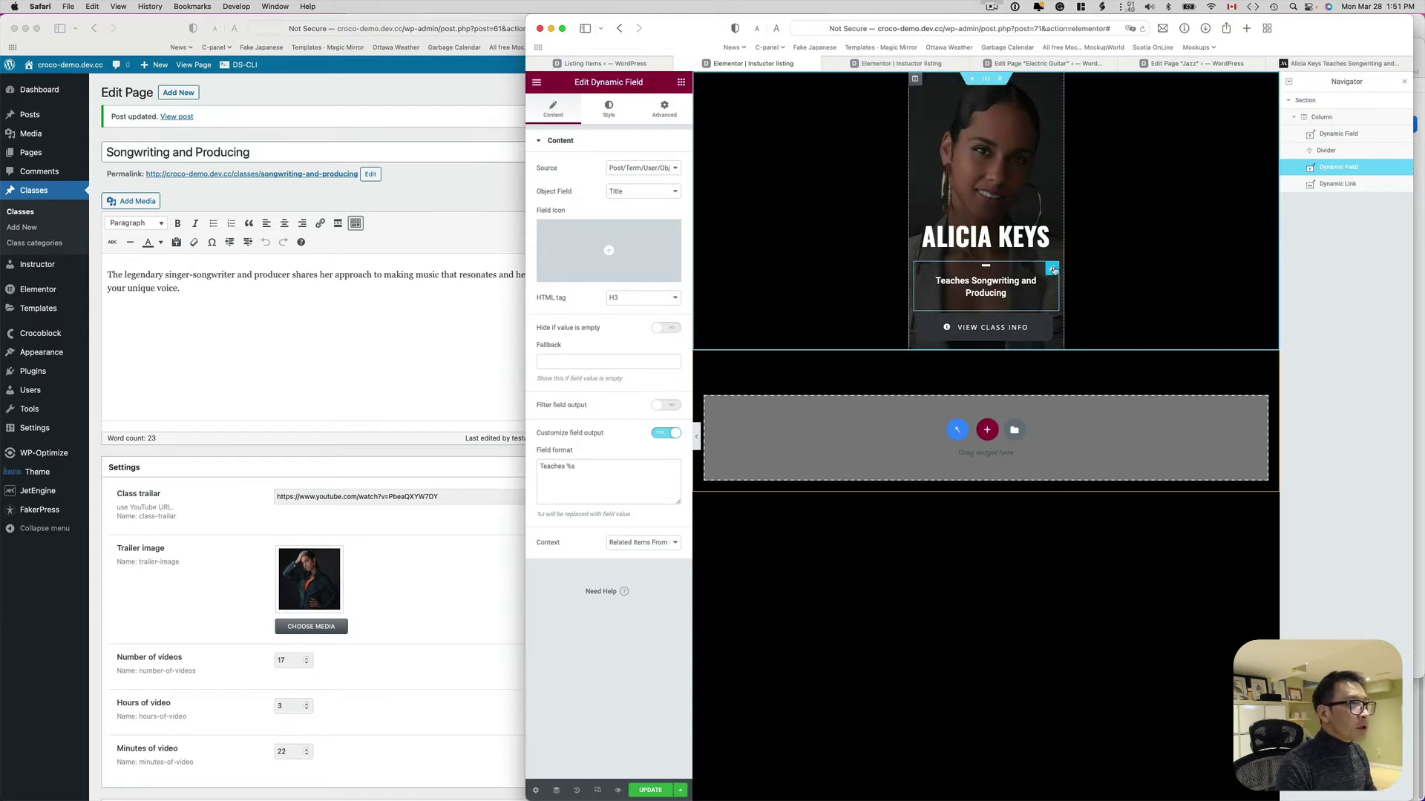
left_click(1053, 270)
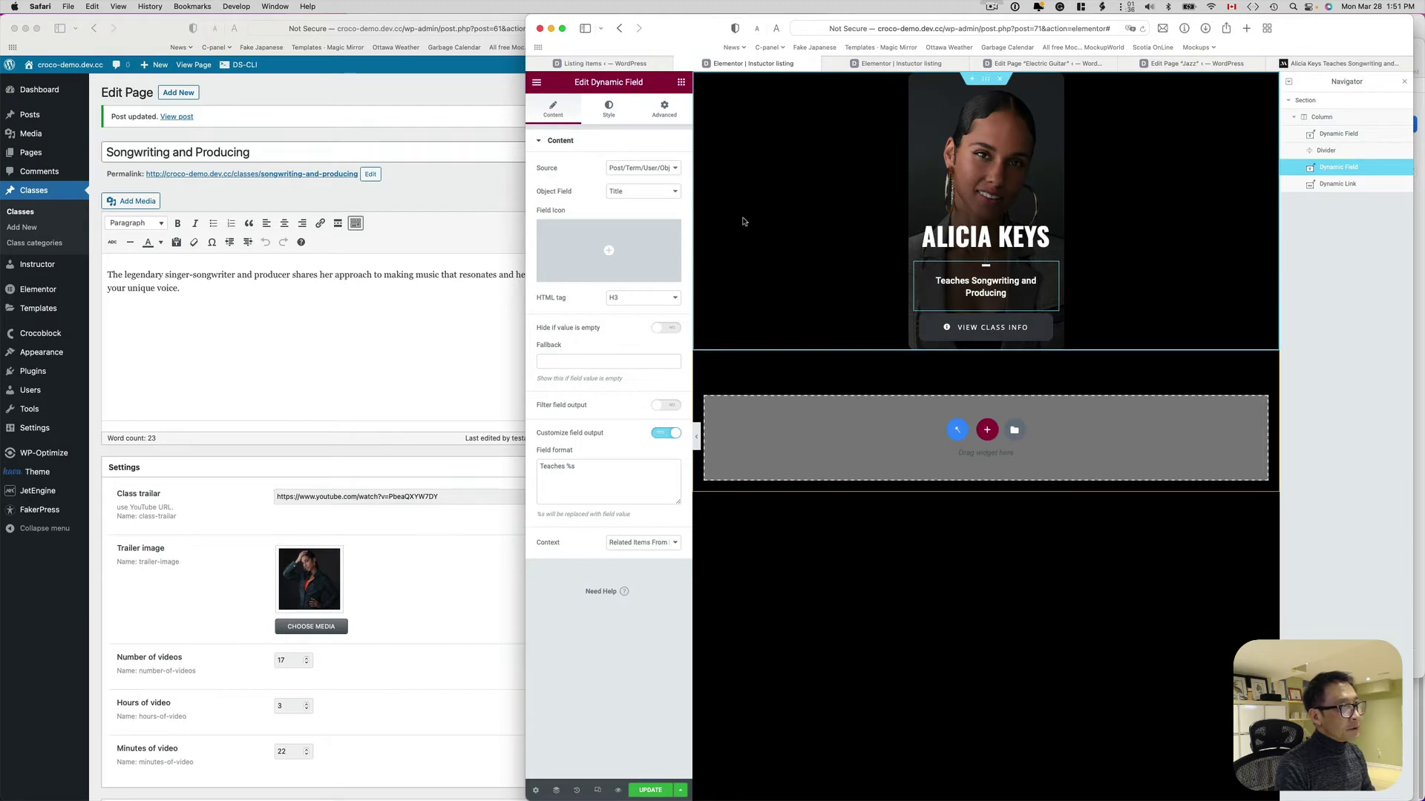
left_click(681, 82)
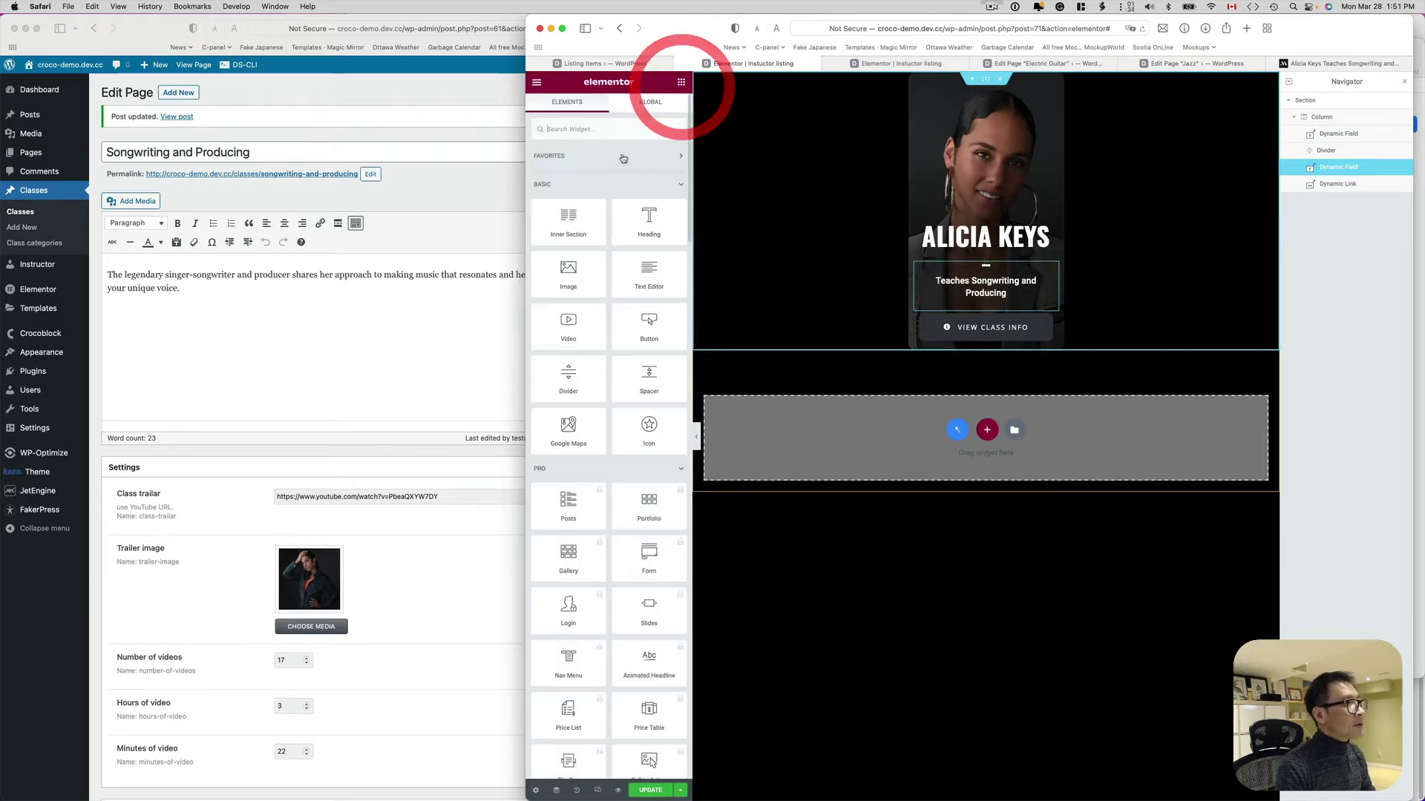
type("dyna")
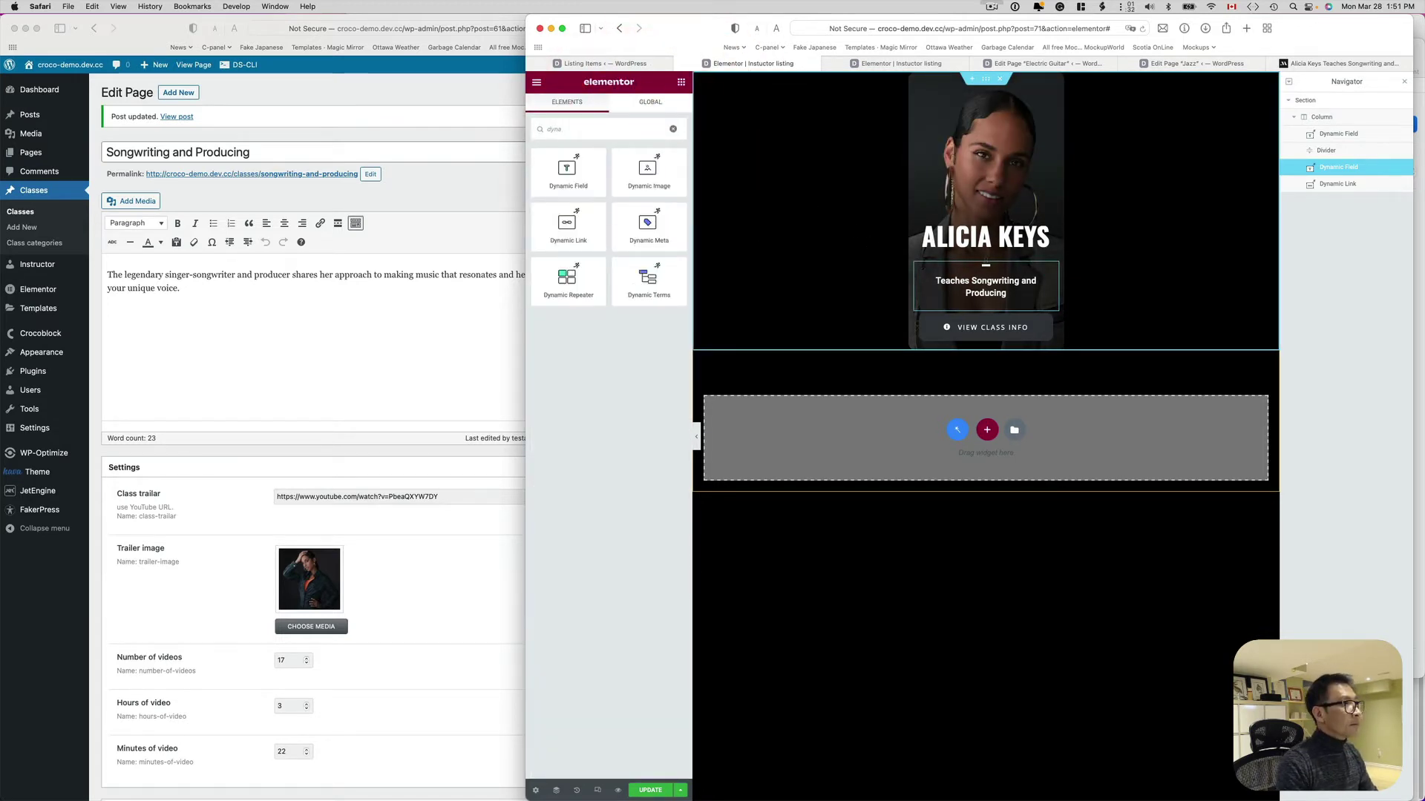
left_click(981, 288)
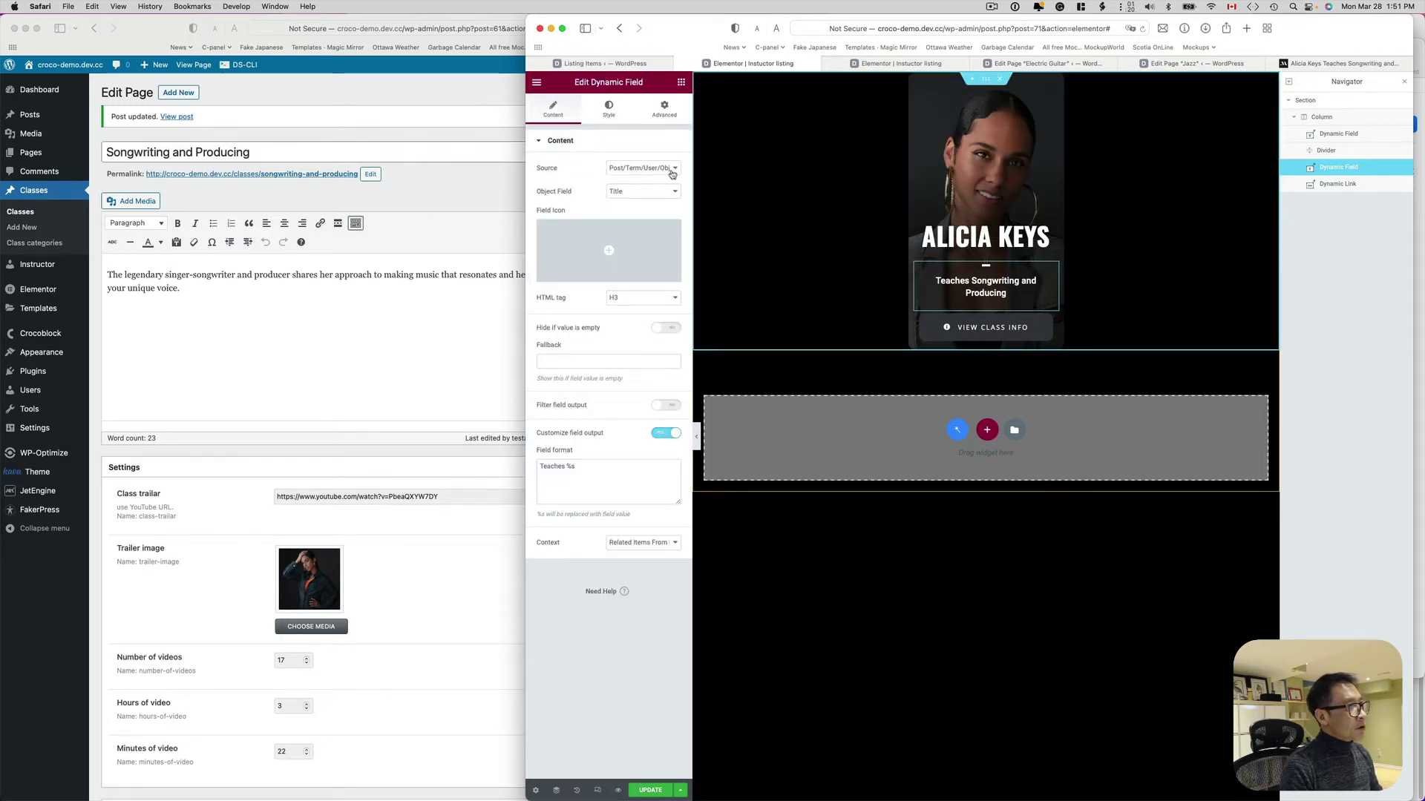
Switch the "Teaches" field's context to Default Object and review its source and object field options
left_click(654, 545)
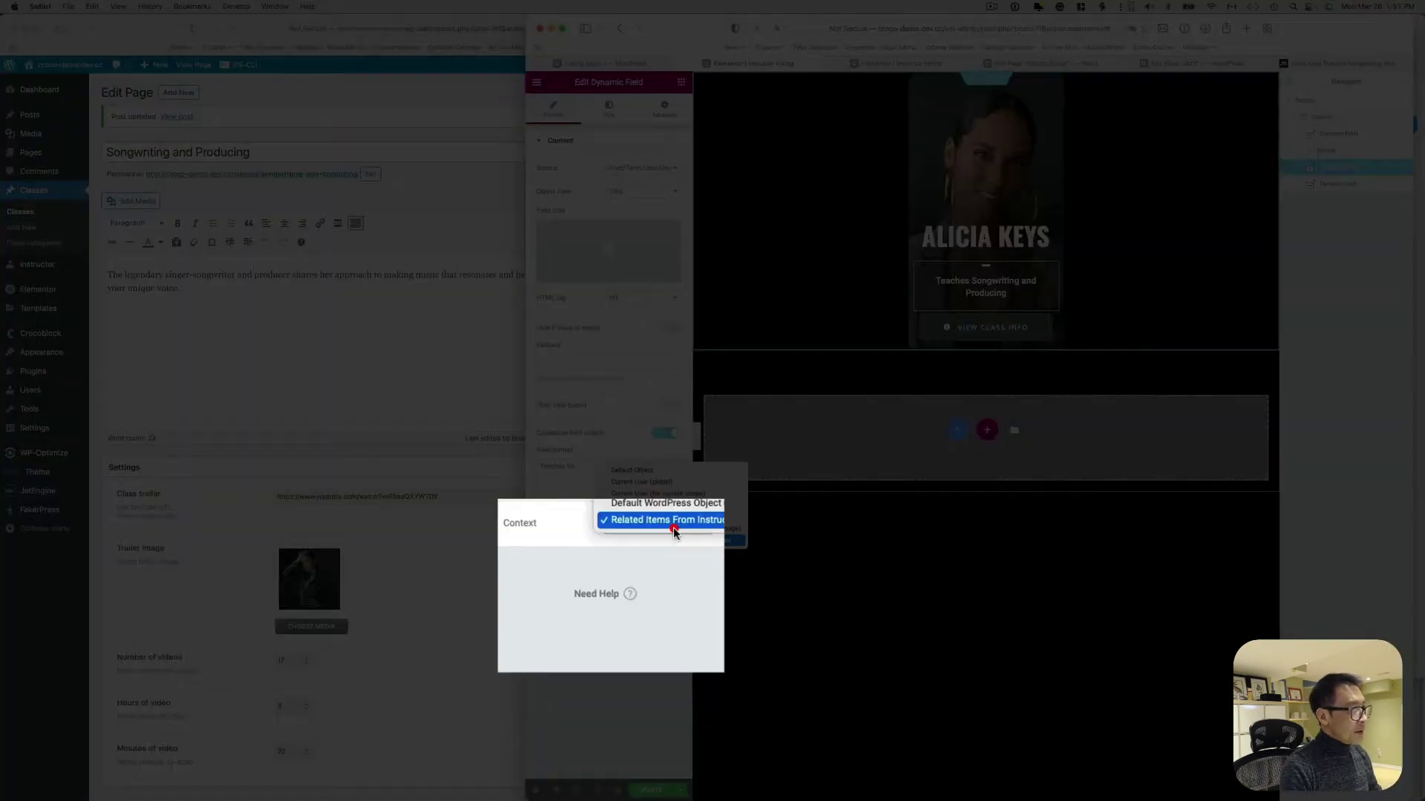
left_click(649, 474)
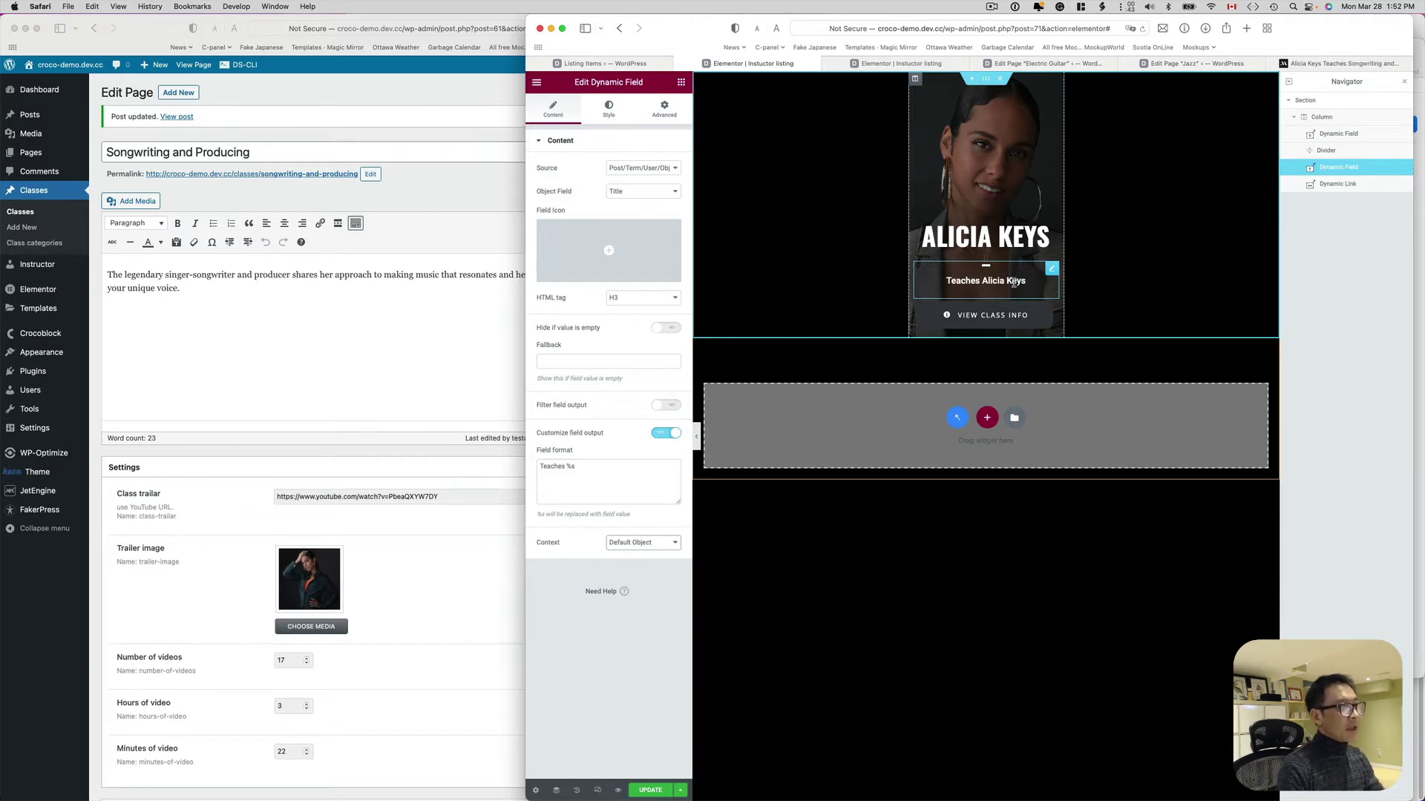
left_click(630, 172)
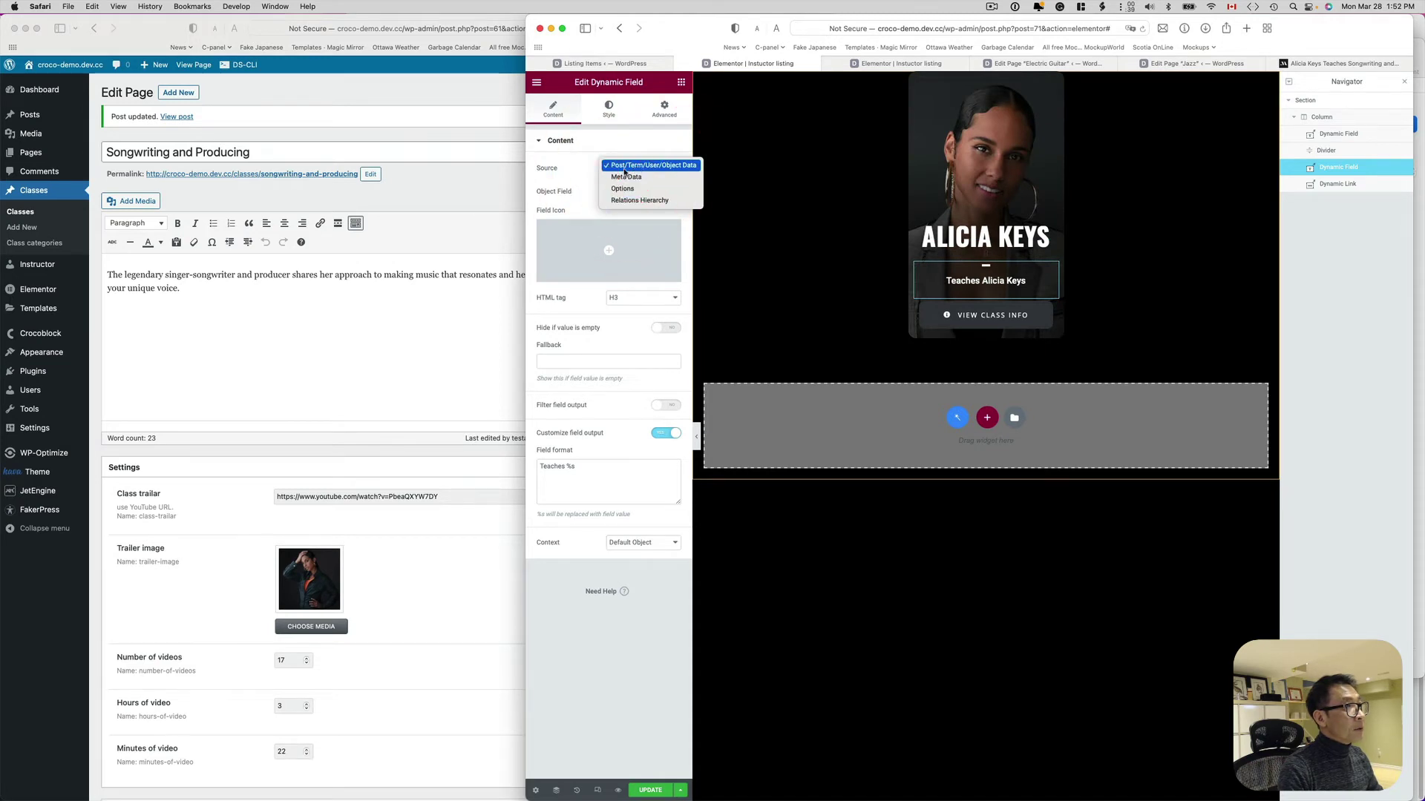
left_click(625, 173)
left_click(628, 191)
left_click(628, 192)
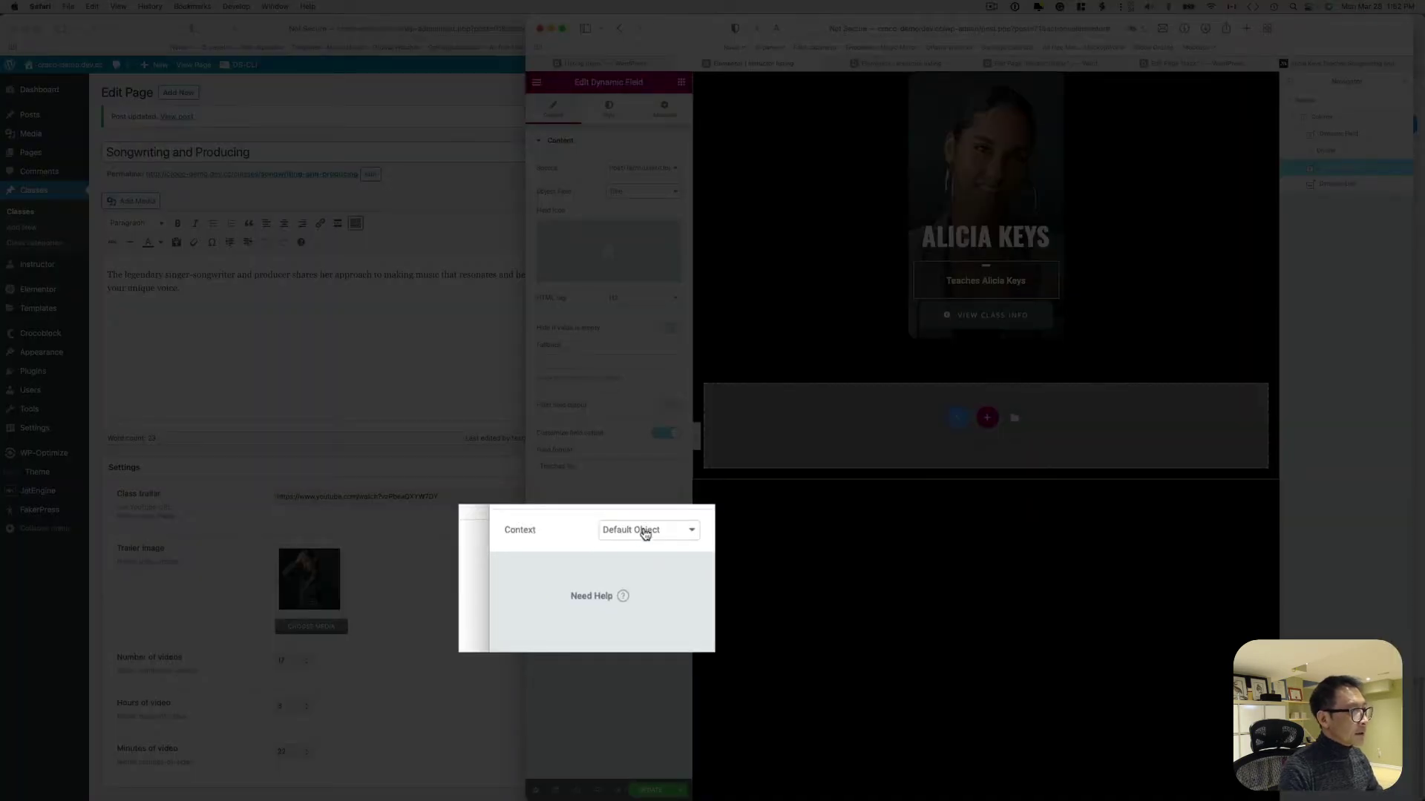
Set the "Teaches" field's context to Related Items From Instructor to classes and update the listing
left_click(645, 531)
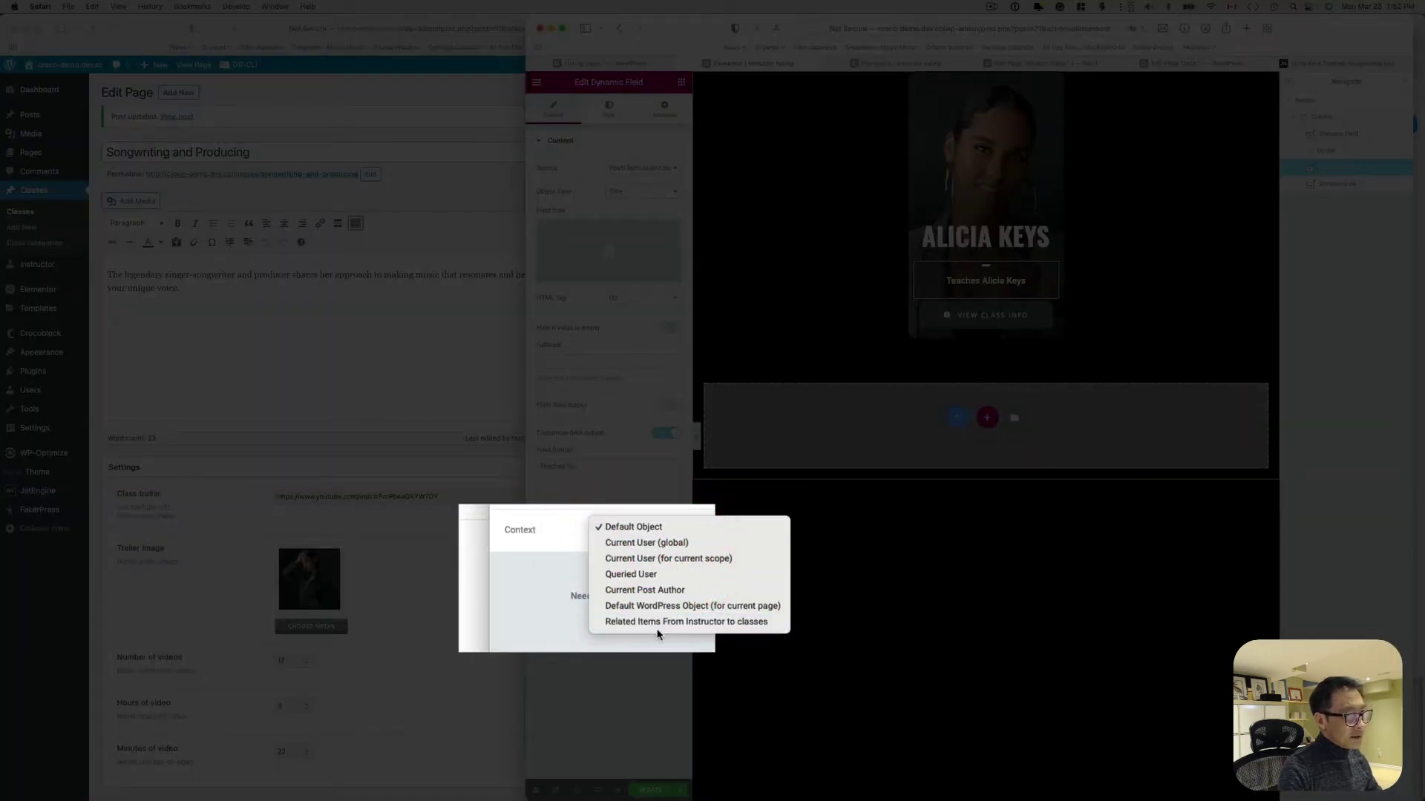
left_click(718, 621)
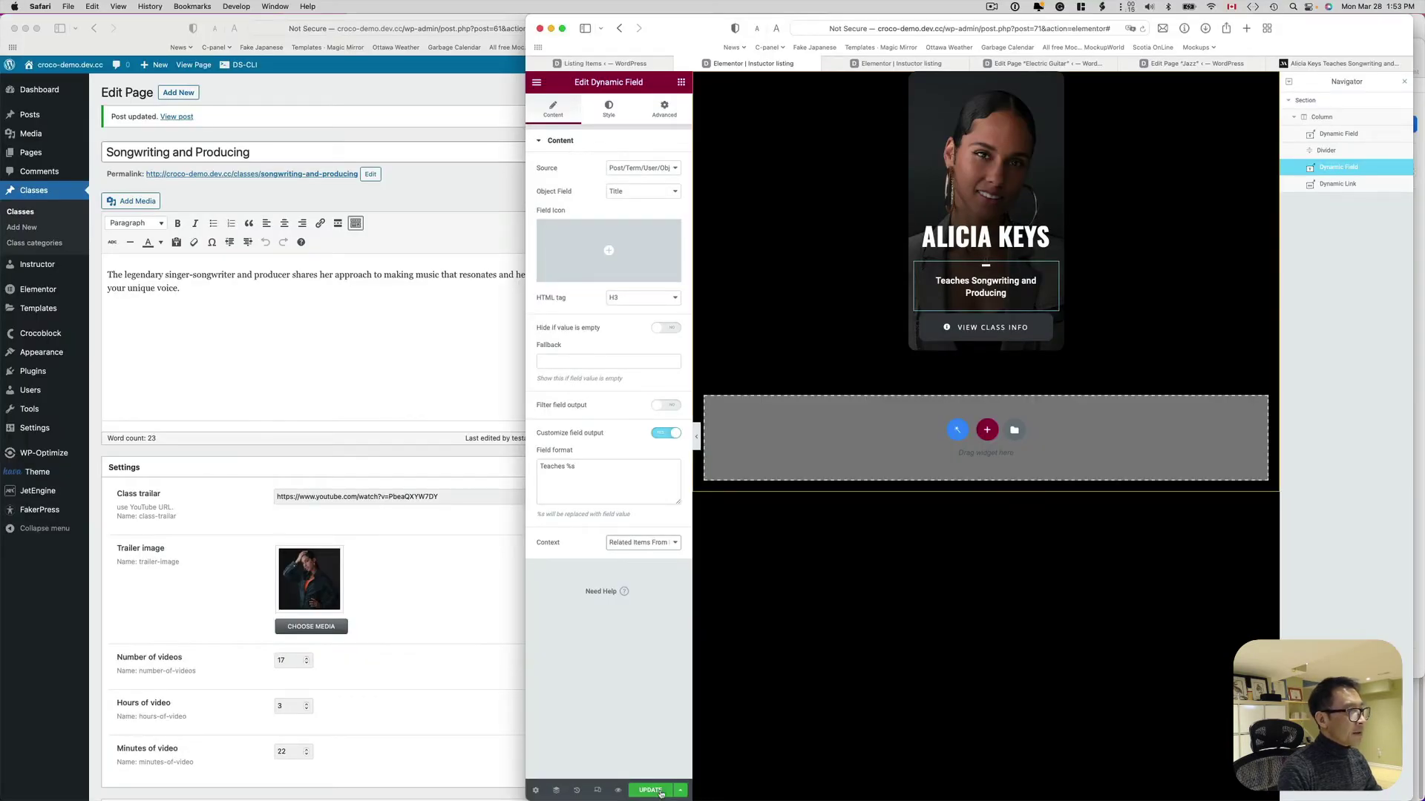
left_click(650, 792)
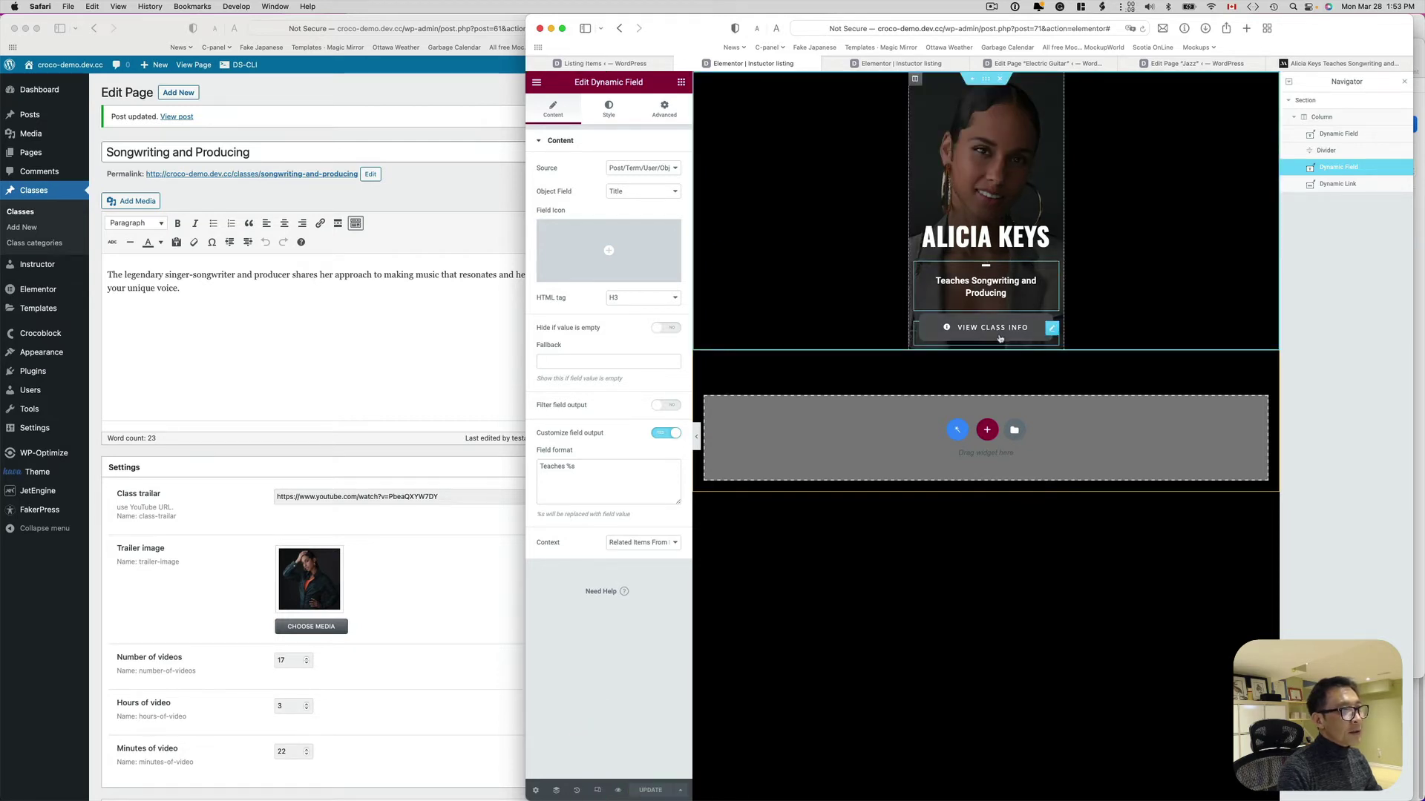
Open the VIEW CLASS INFO link's settings and find the Dynamic Link widget by searching for "dyna"
left_click(1053, 329)
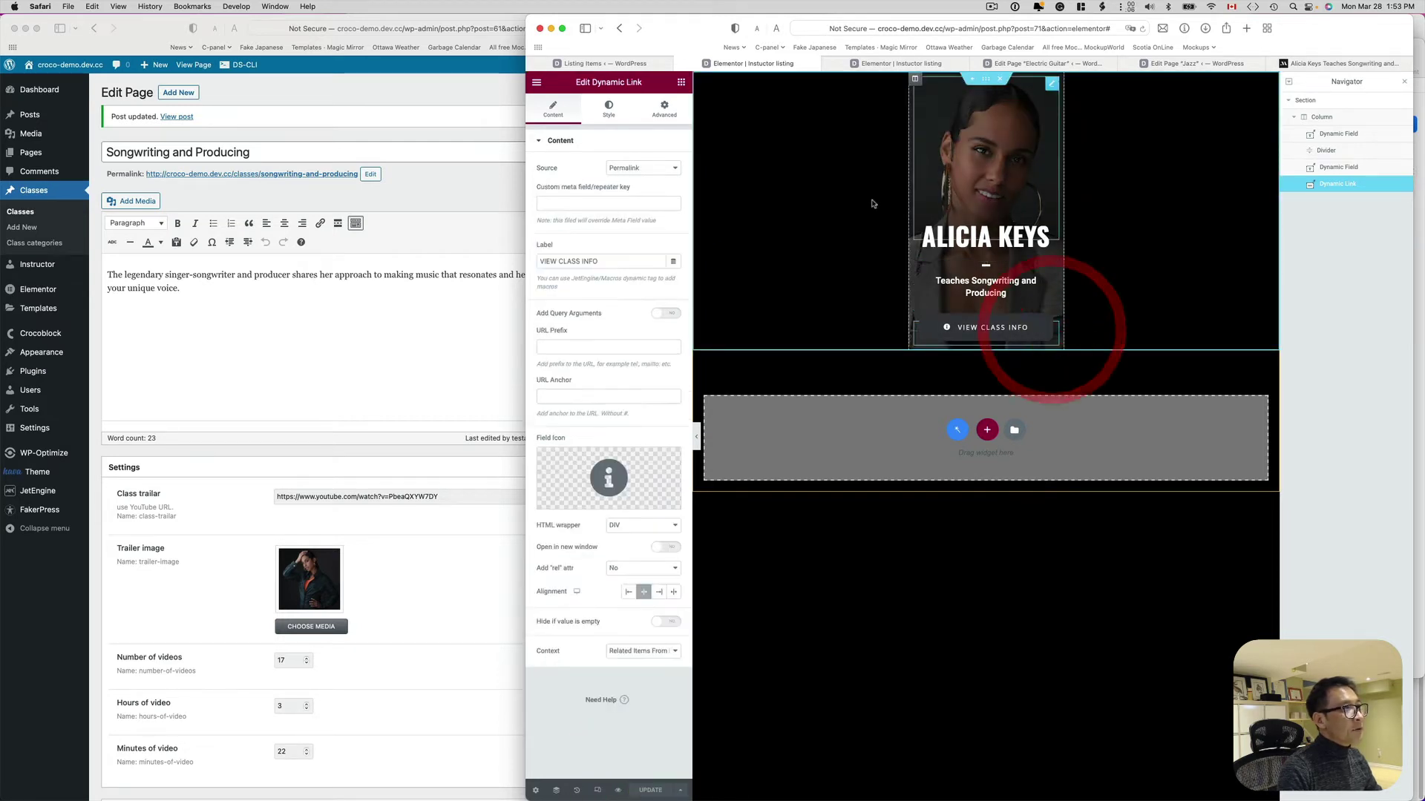
left_click(681, 82)
left_click(626, 126)
type("dyna")
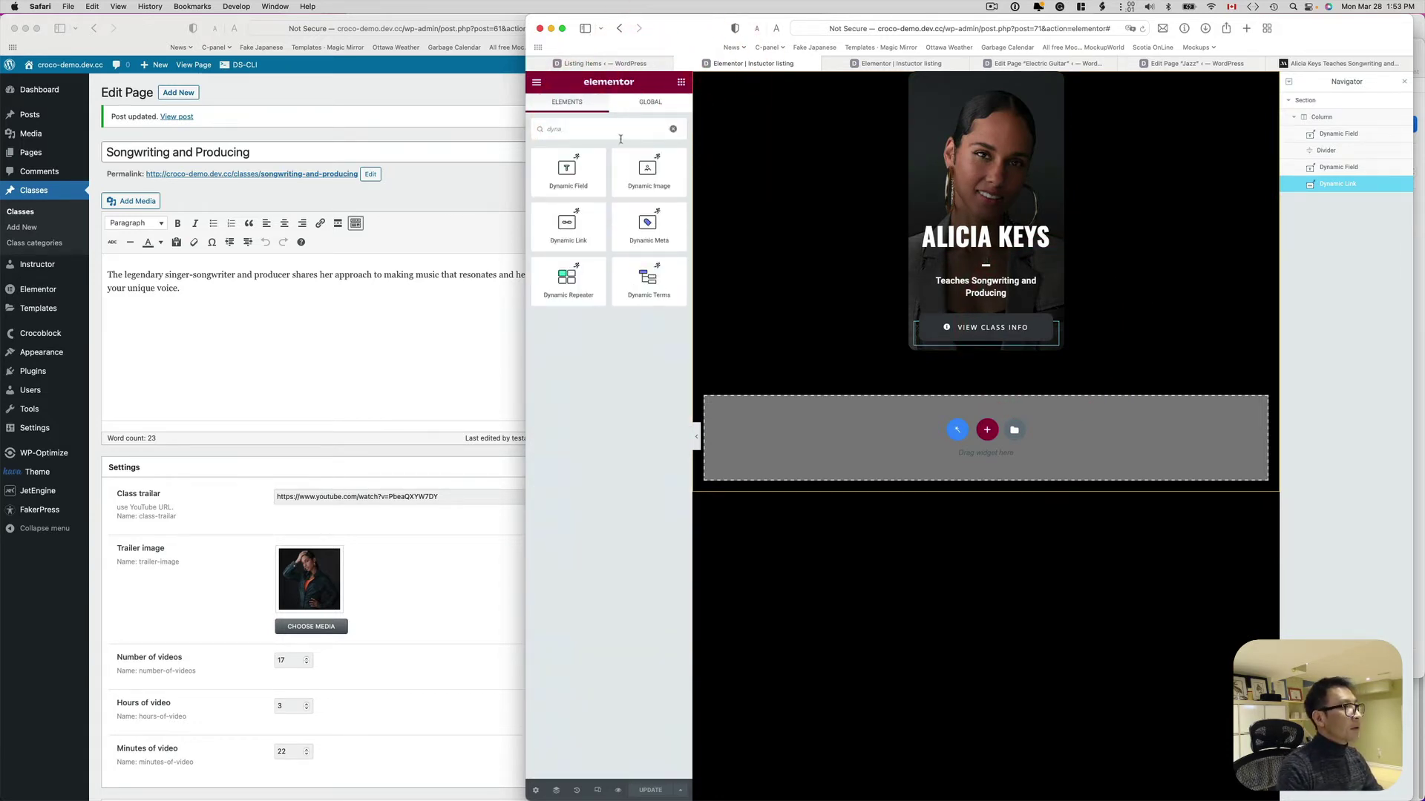
left_click(586, 232)
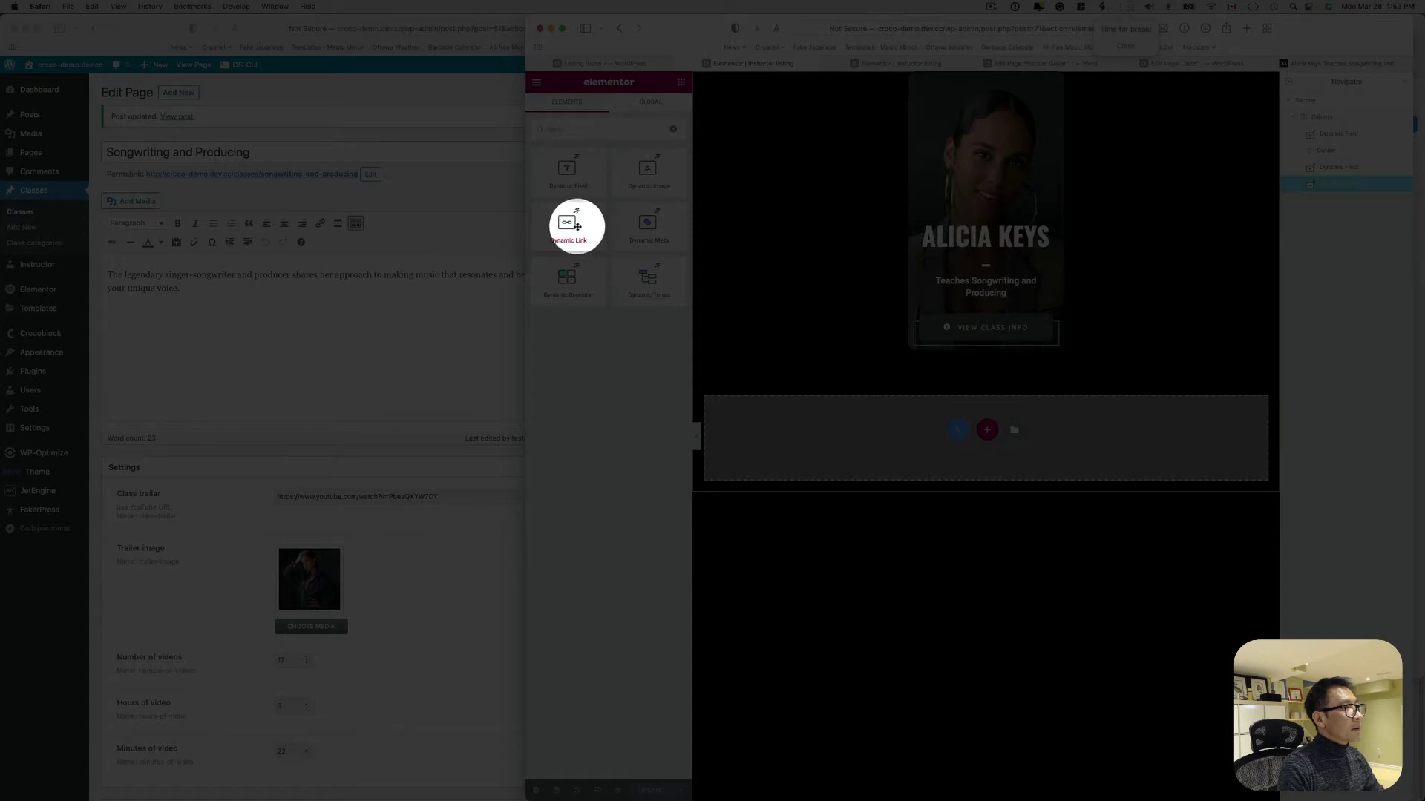
left_click(1134, 37)
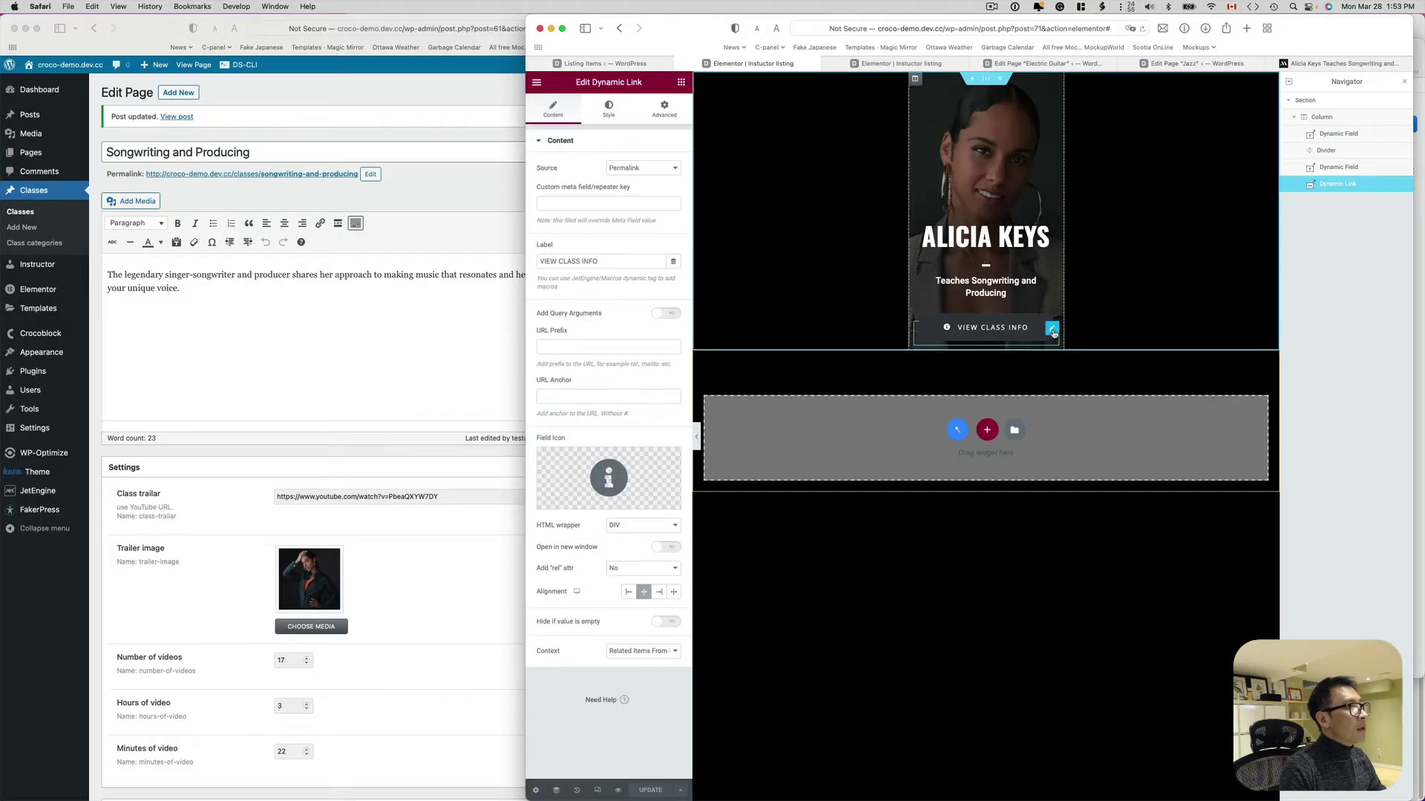
Review the VIEW CLASS INFO link's source, label and context options and its normal and hover styles
left_click(643, 169)
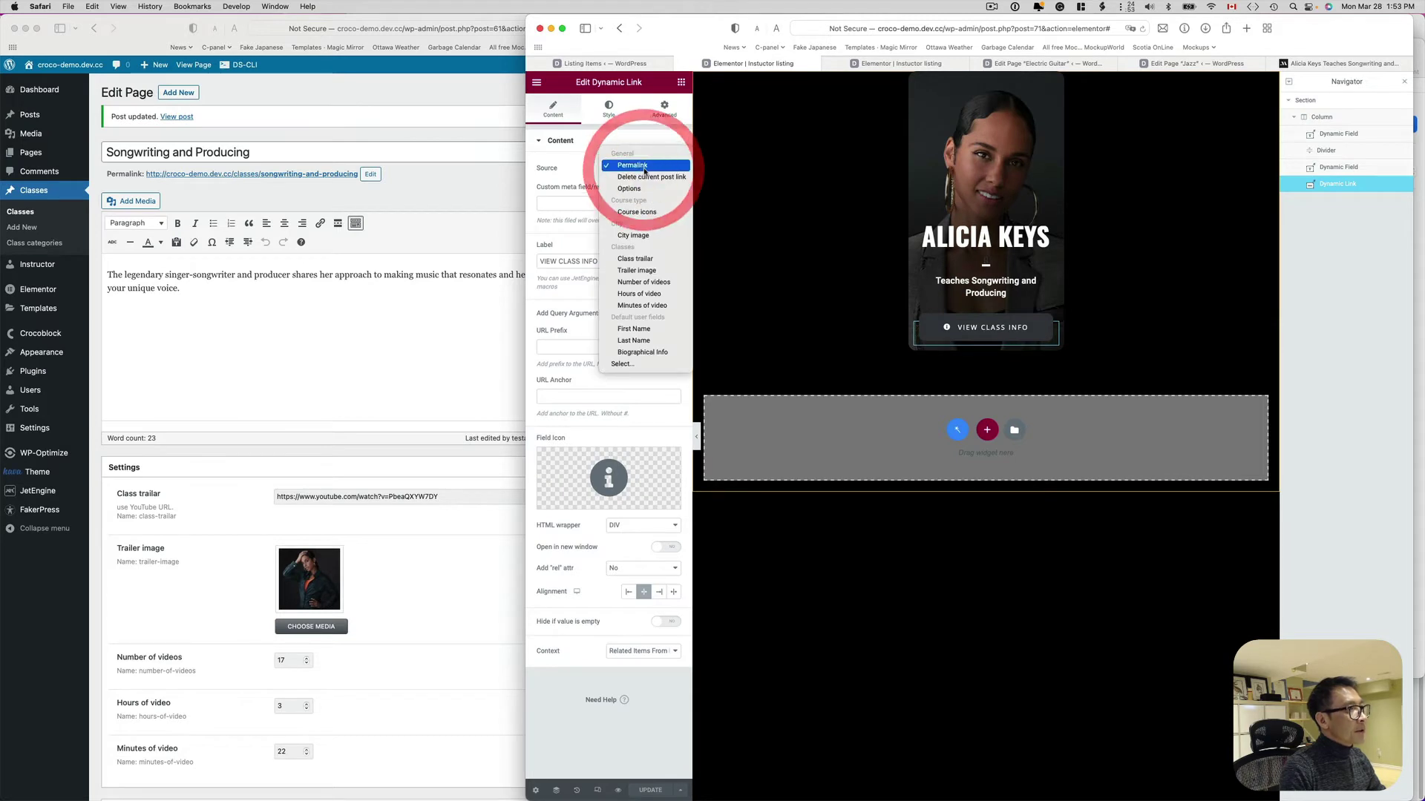
left_click(644, 168)
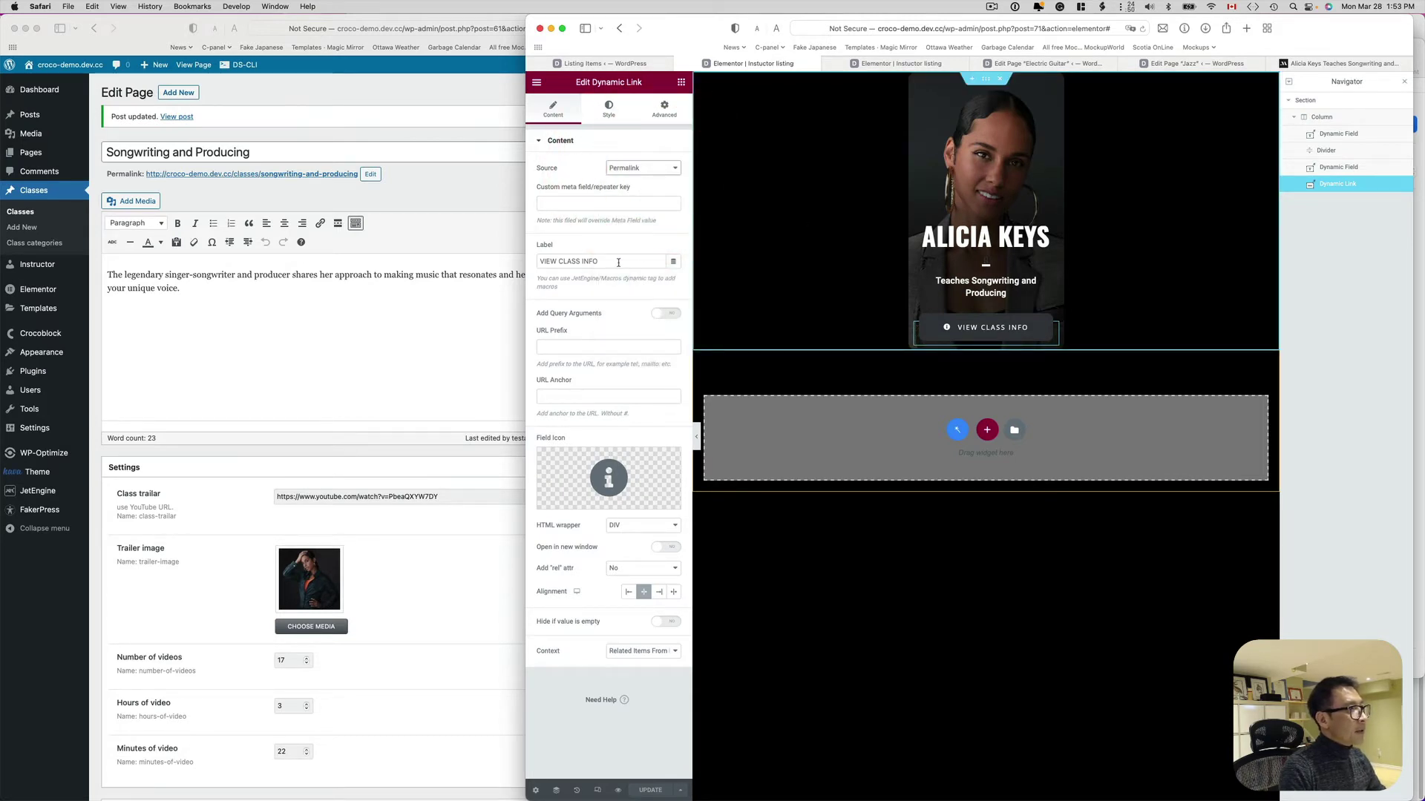
left_click_drag(541, 262, 615, 263)
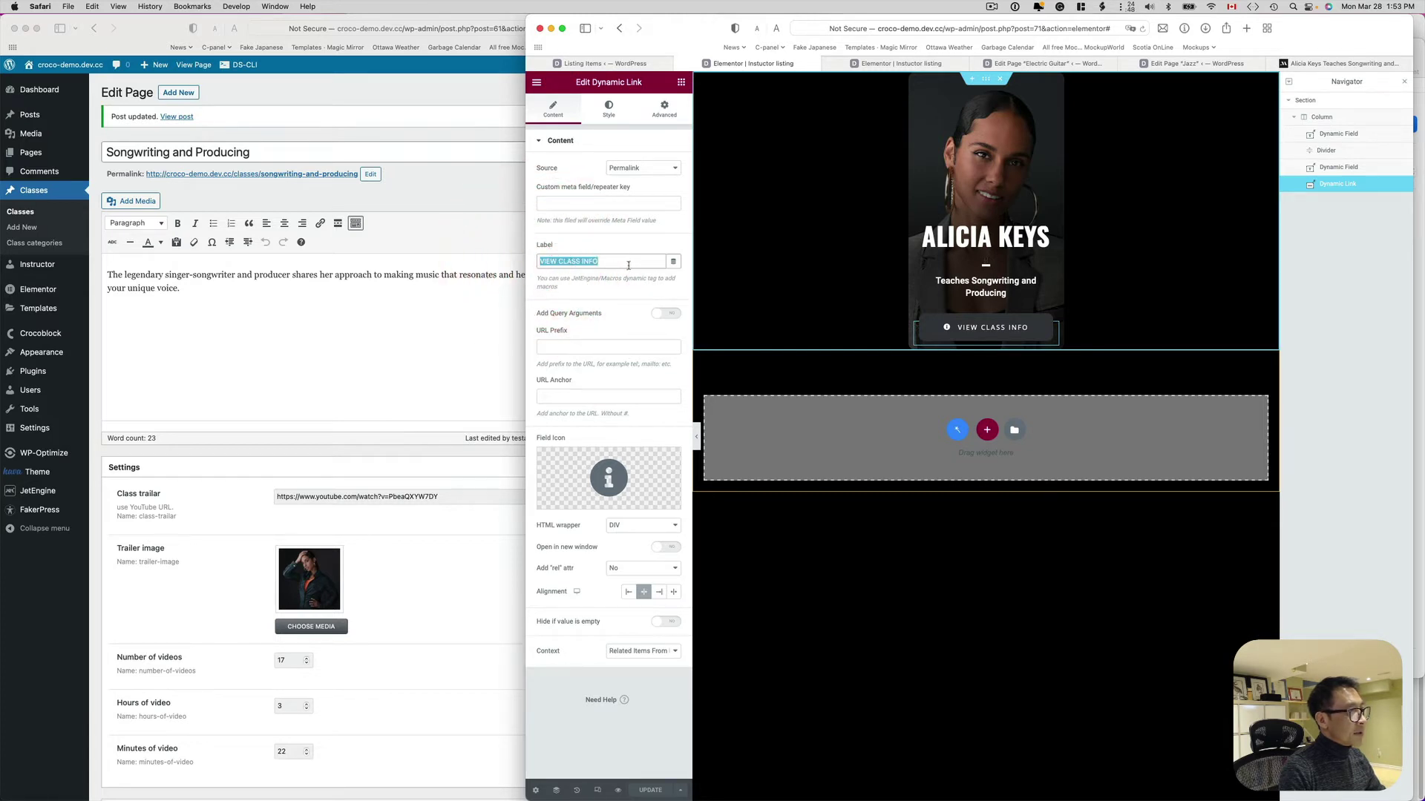
mouse_move(608, 476)
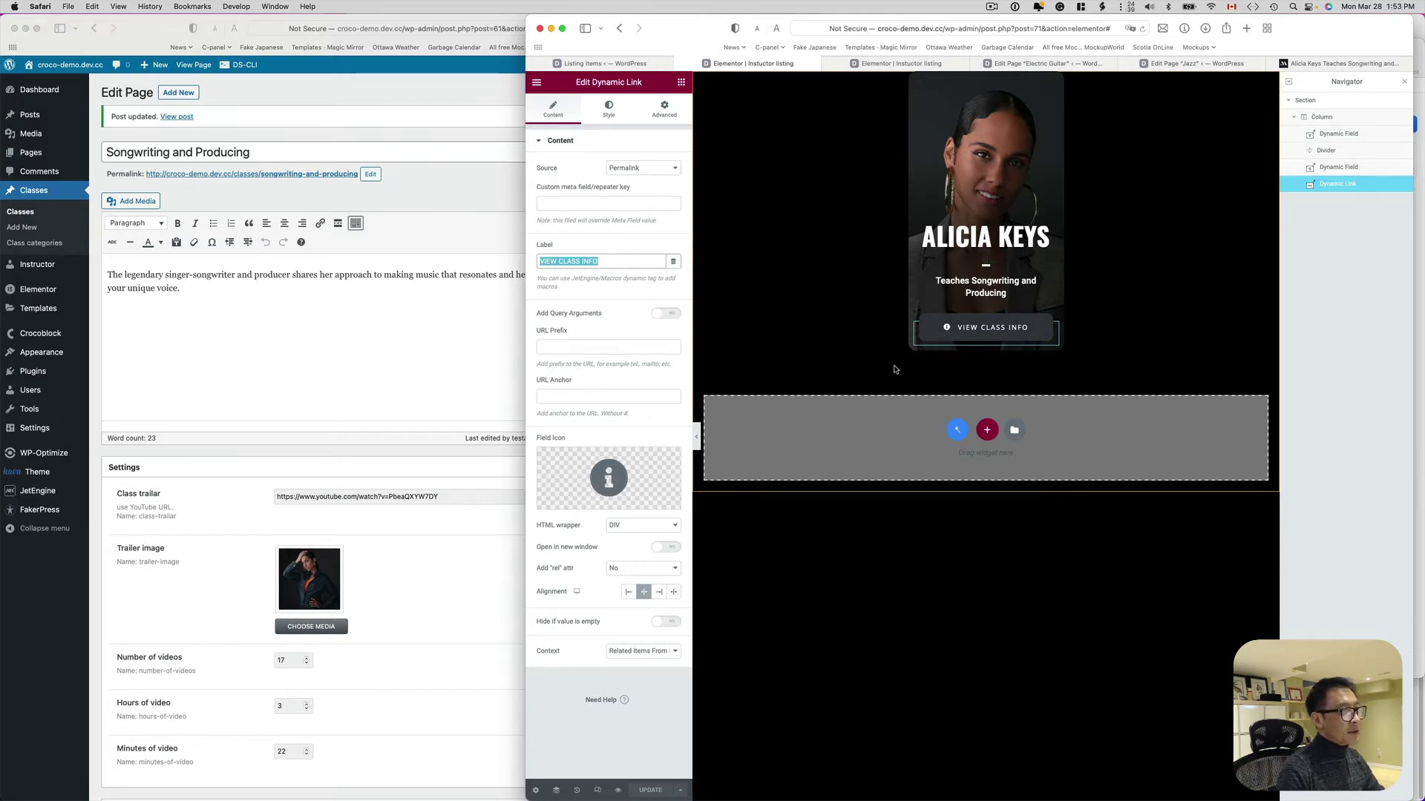
left_click(653, 651)
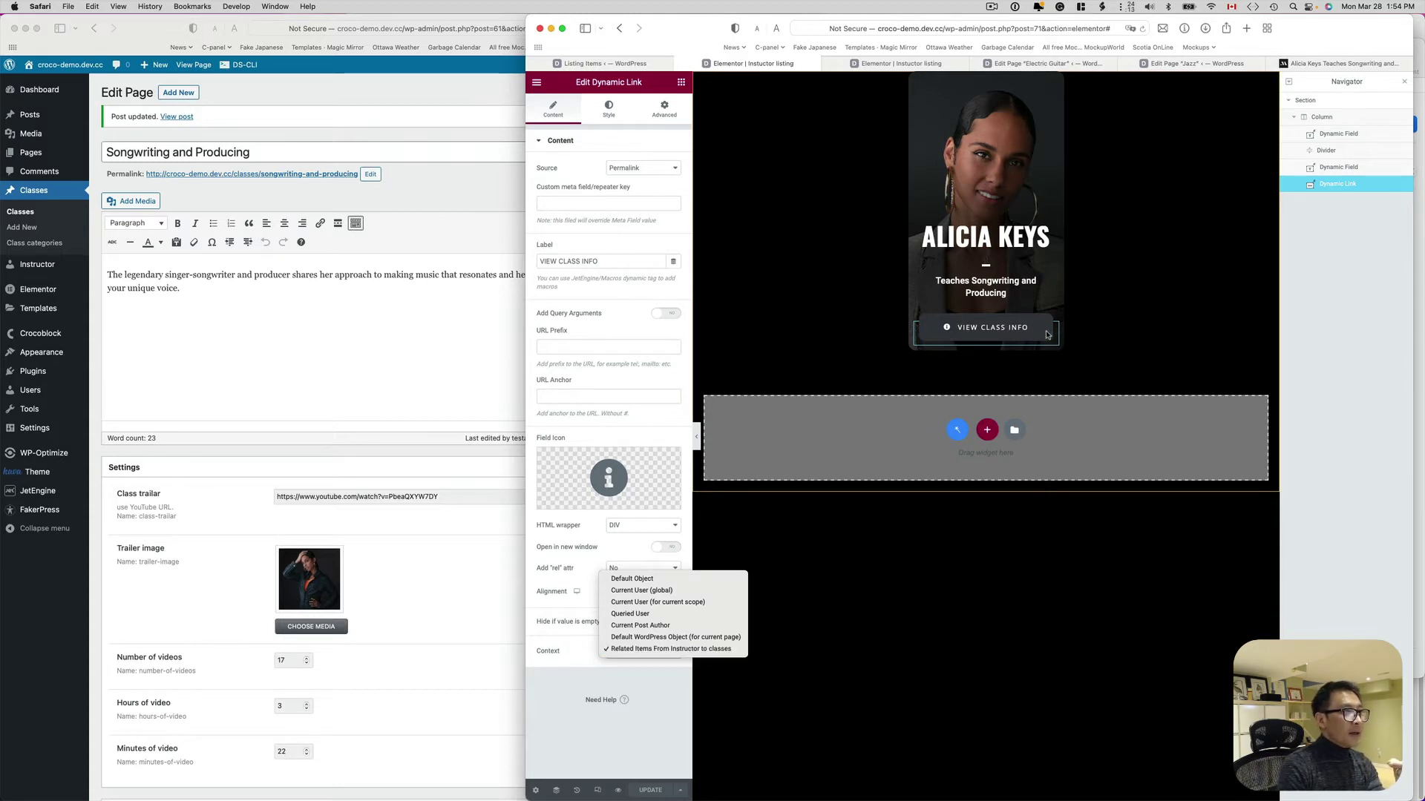
left_click(1046, 334)
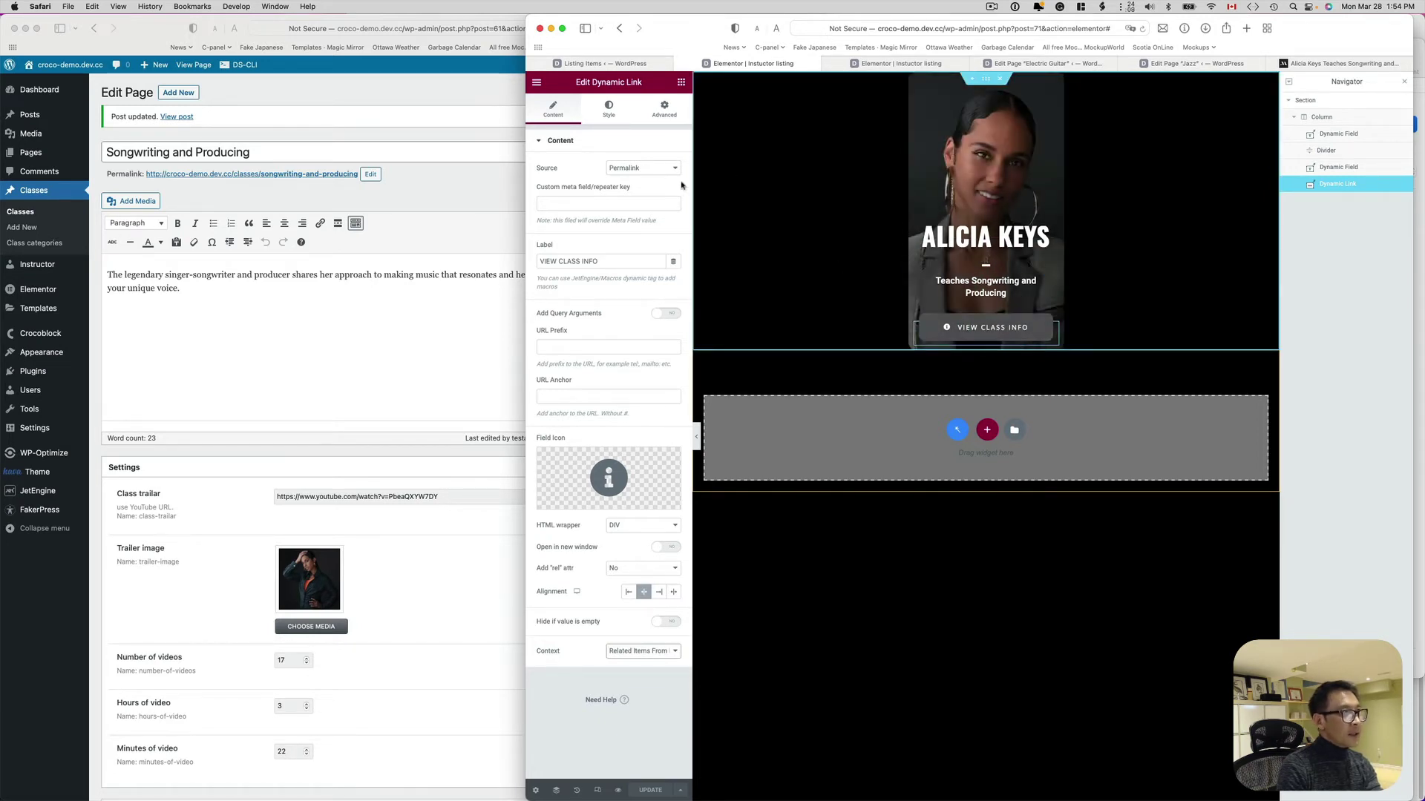
left_click(608, 109)
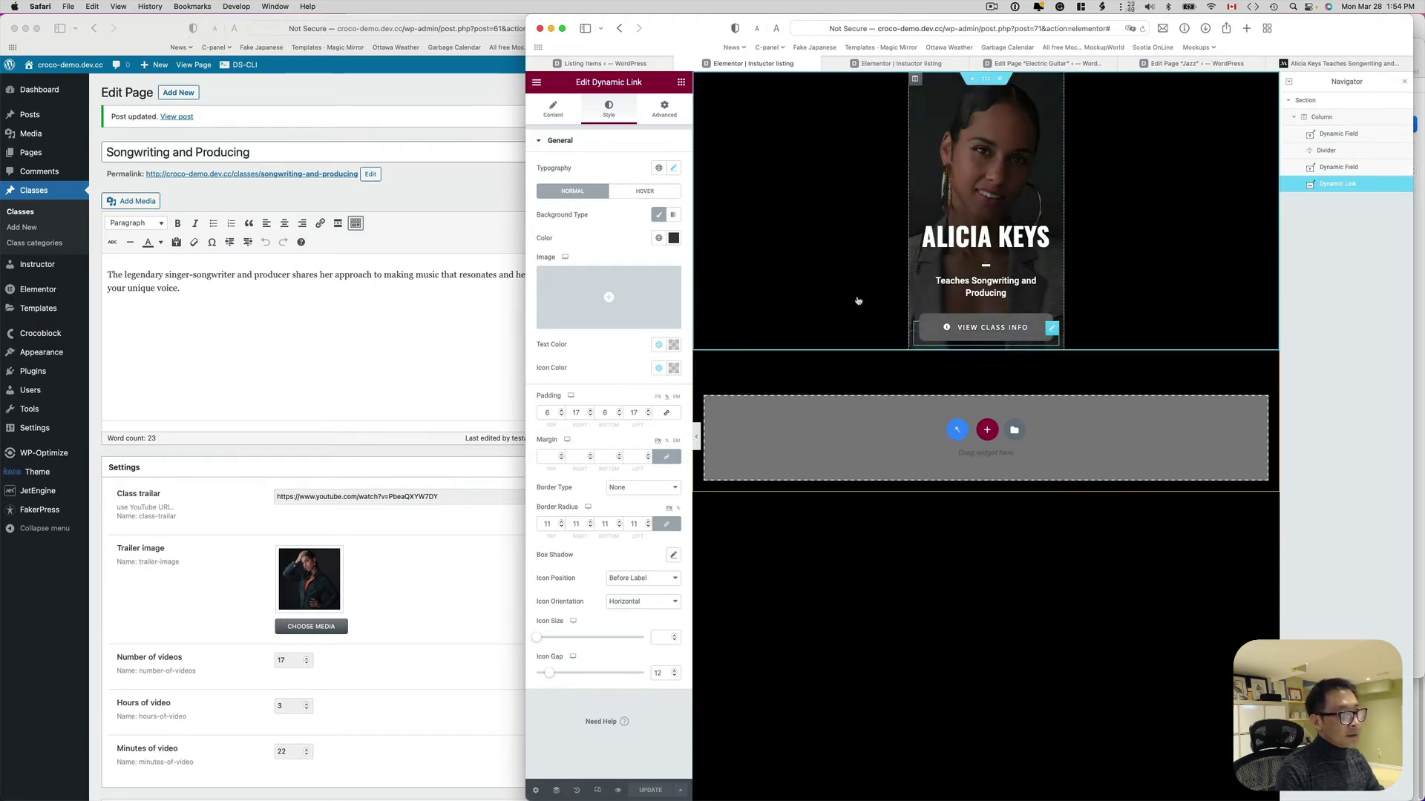
left_click(645, 191)
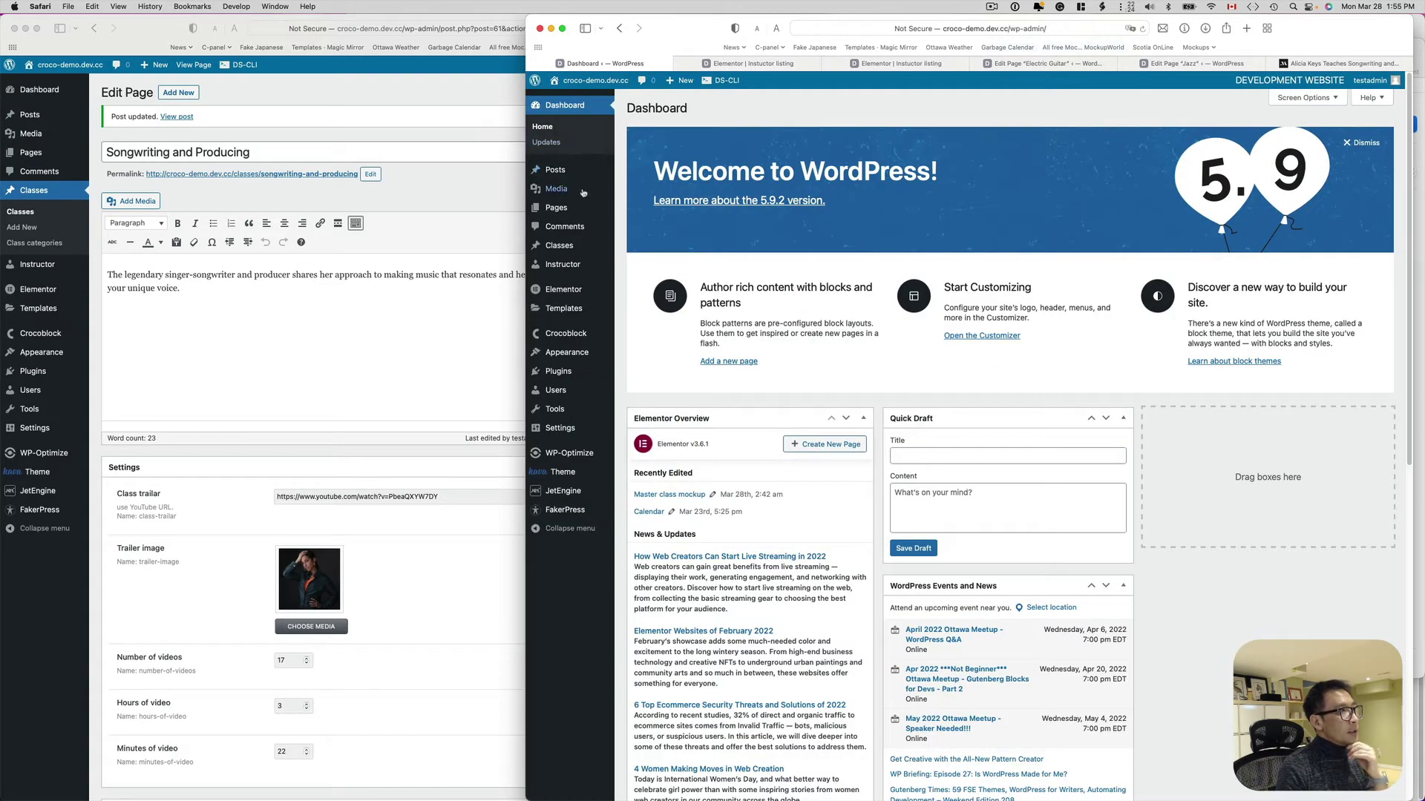
Open the Master class mockup page for editing with Elementor
mouse_move(572, 210)
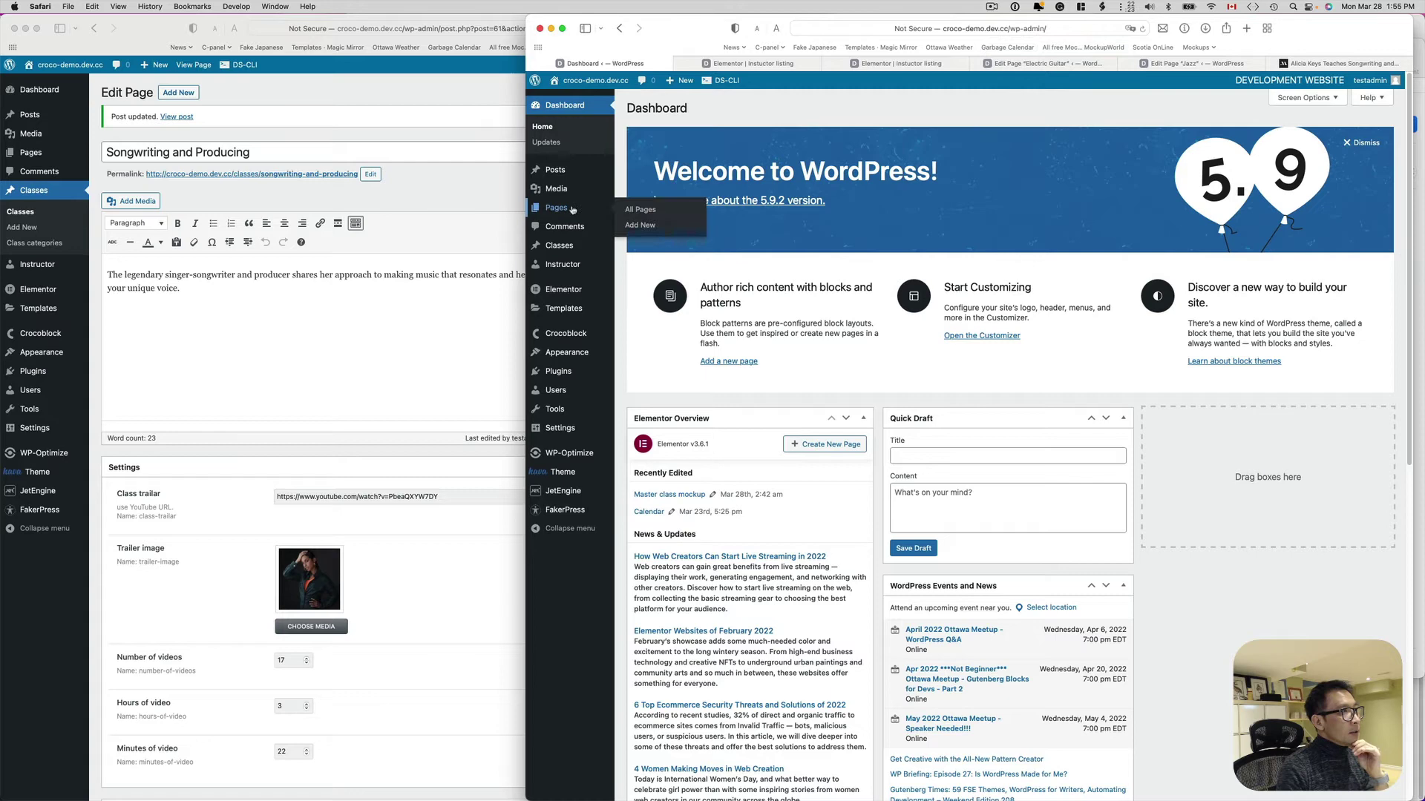
left_click(633, 209)
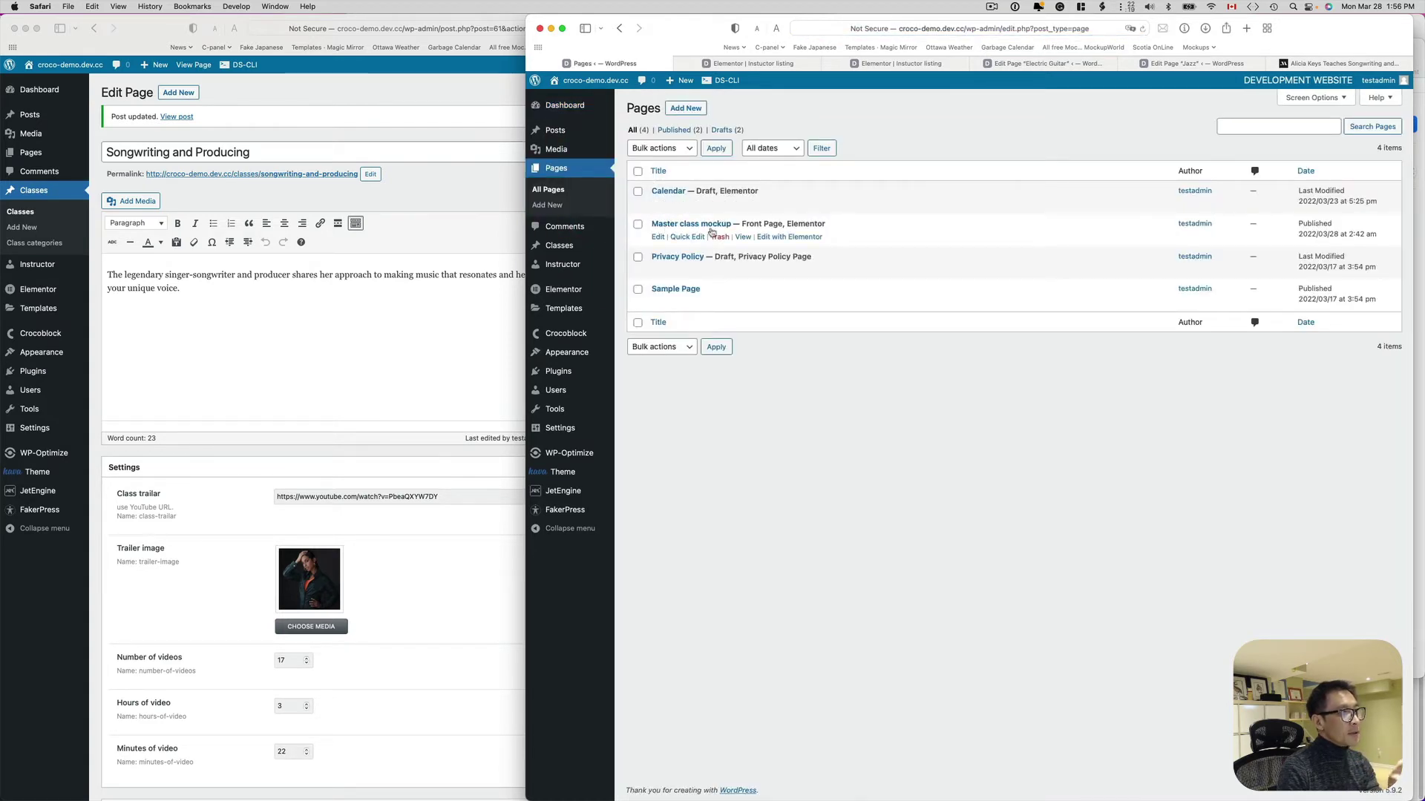
left_click(770, 237)
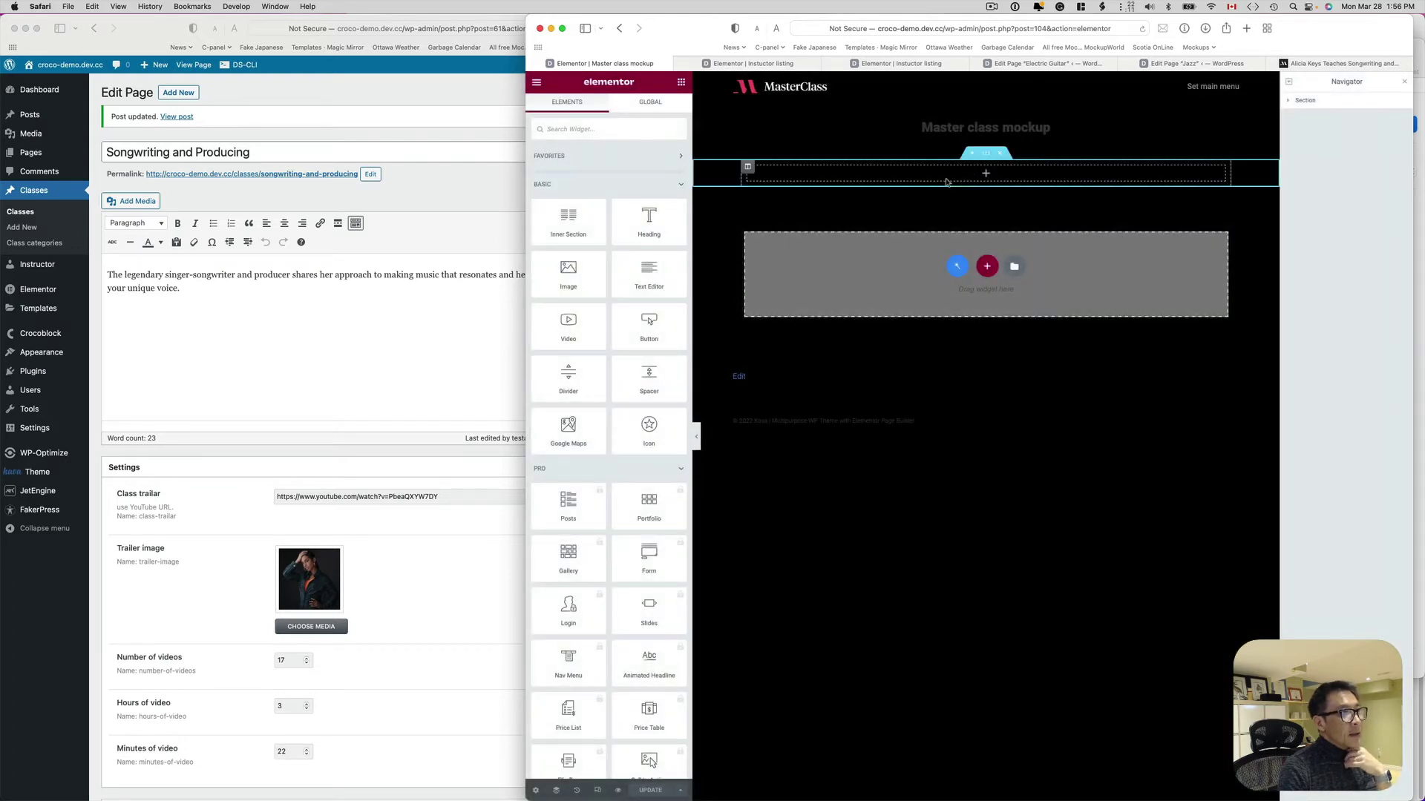
Add a Listing Grid widget to the page's empty section and choose Instructor listing as its listing
left_click(656, 130)
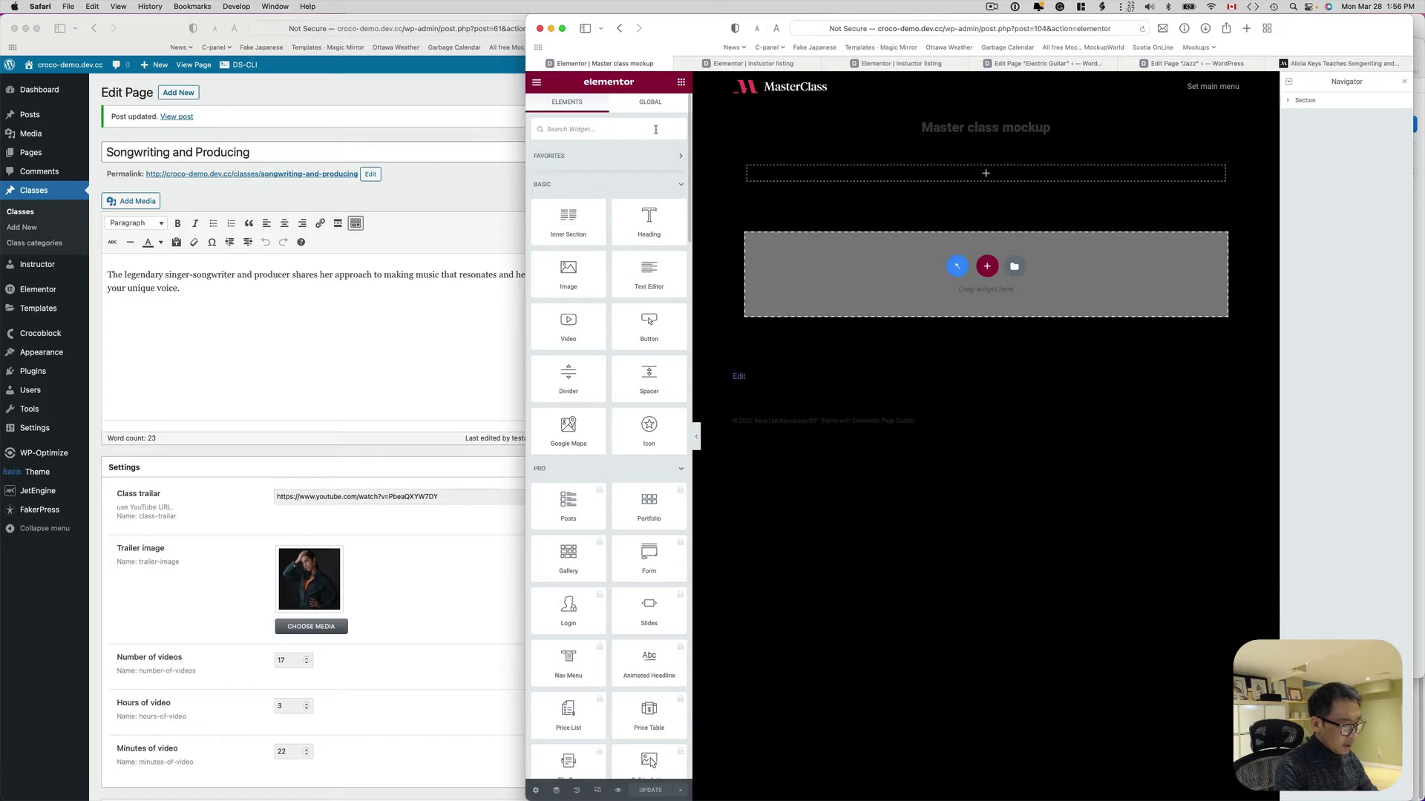
type("listing")
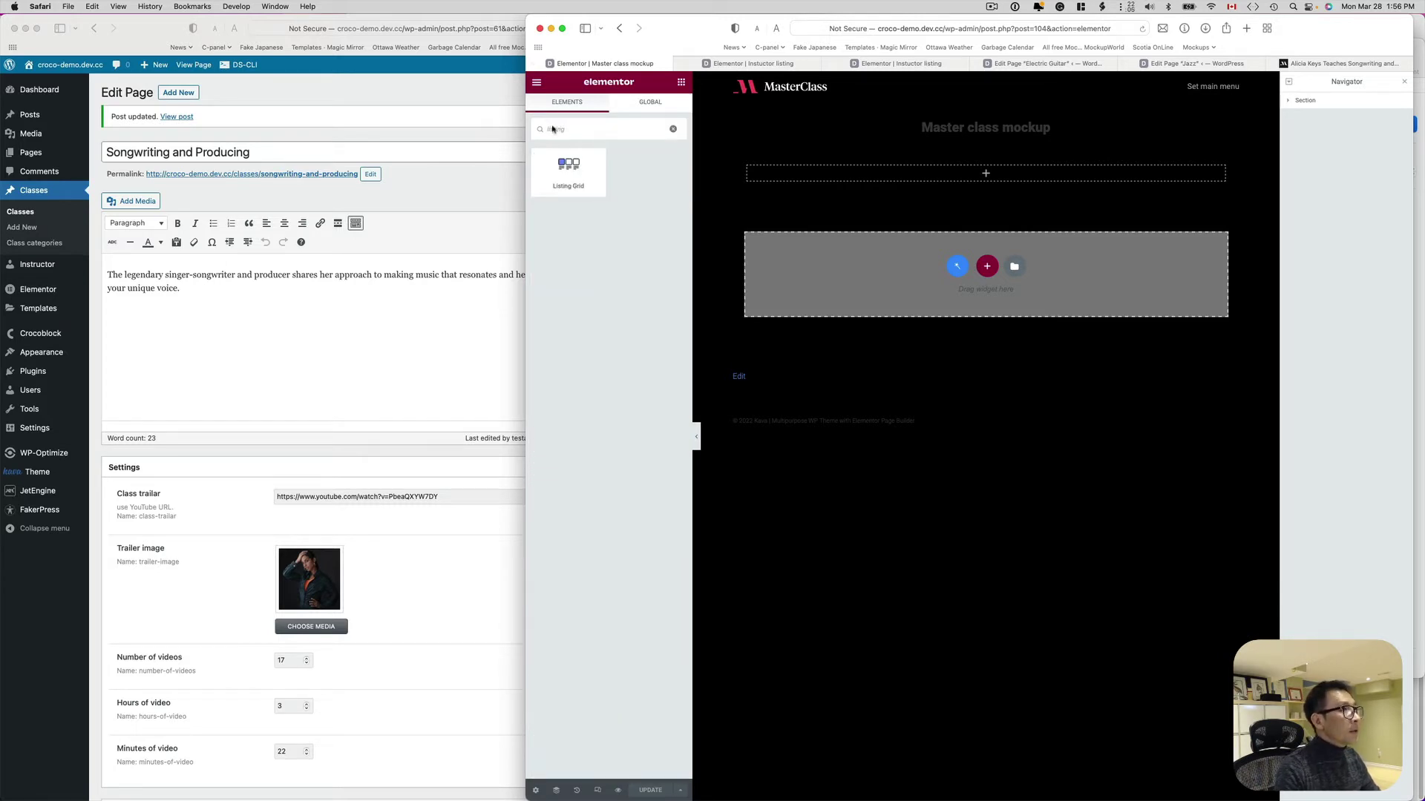
left_click_drag(569, 169, 958, 179)
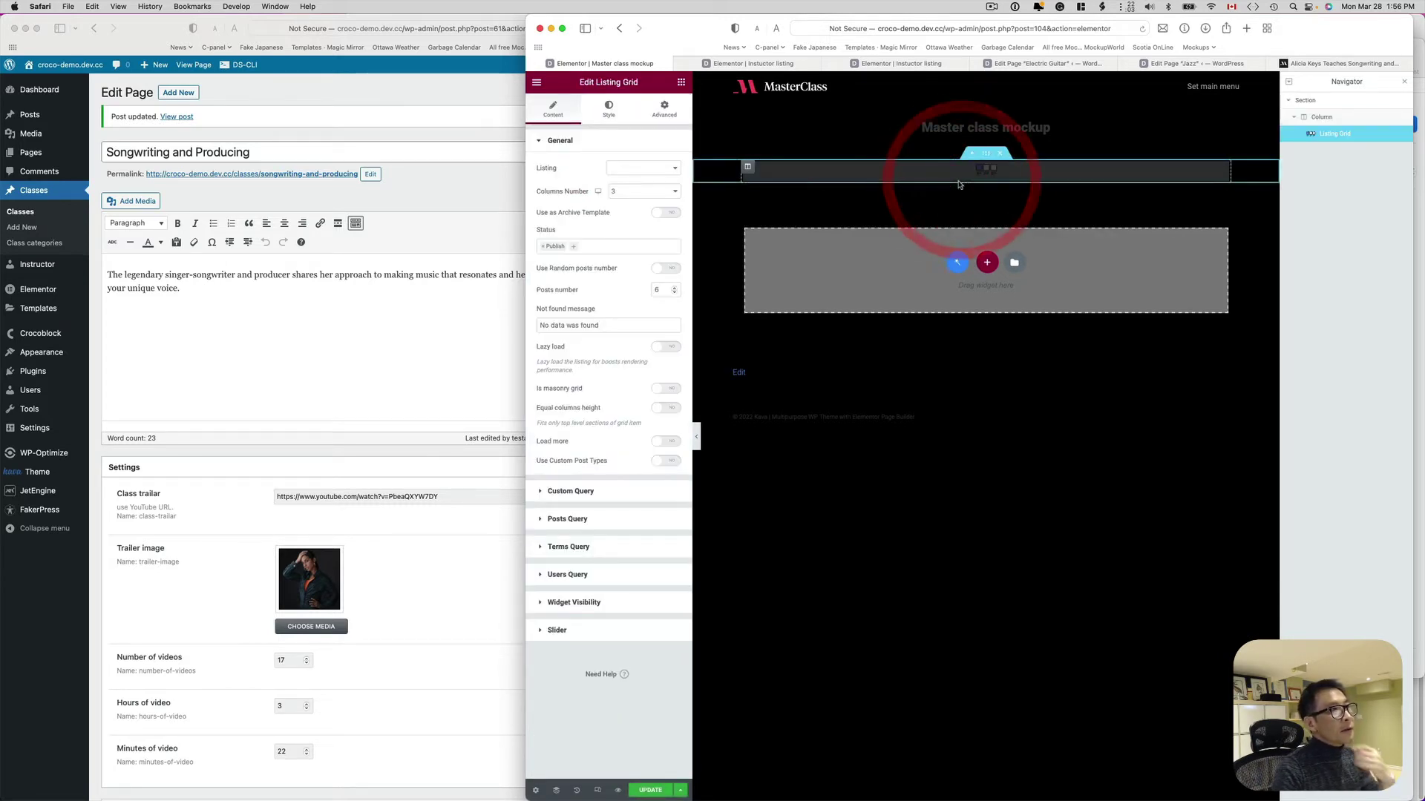
left_click(642, 168)
type("ins")
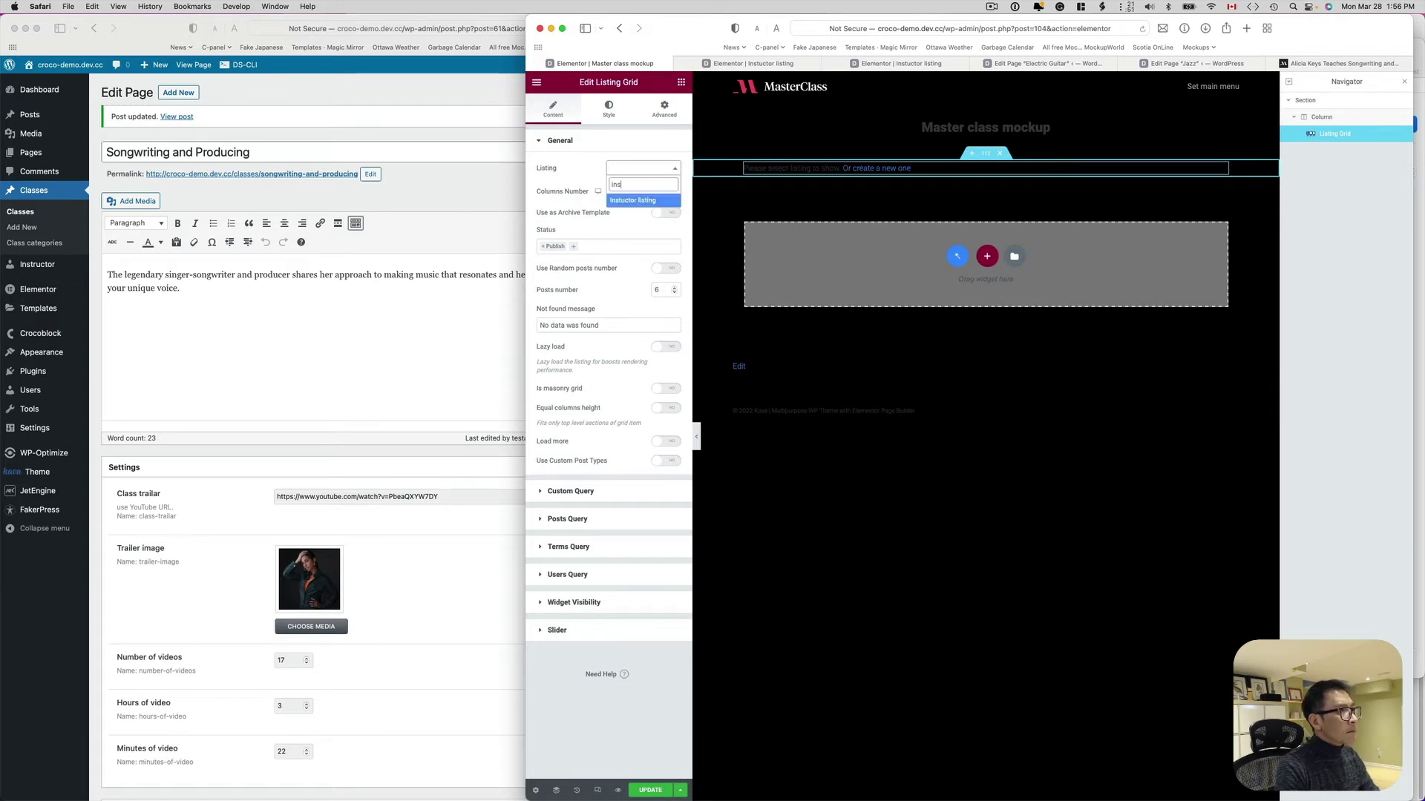
left_click(624, 201)
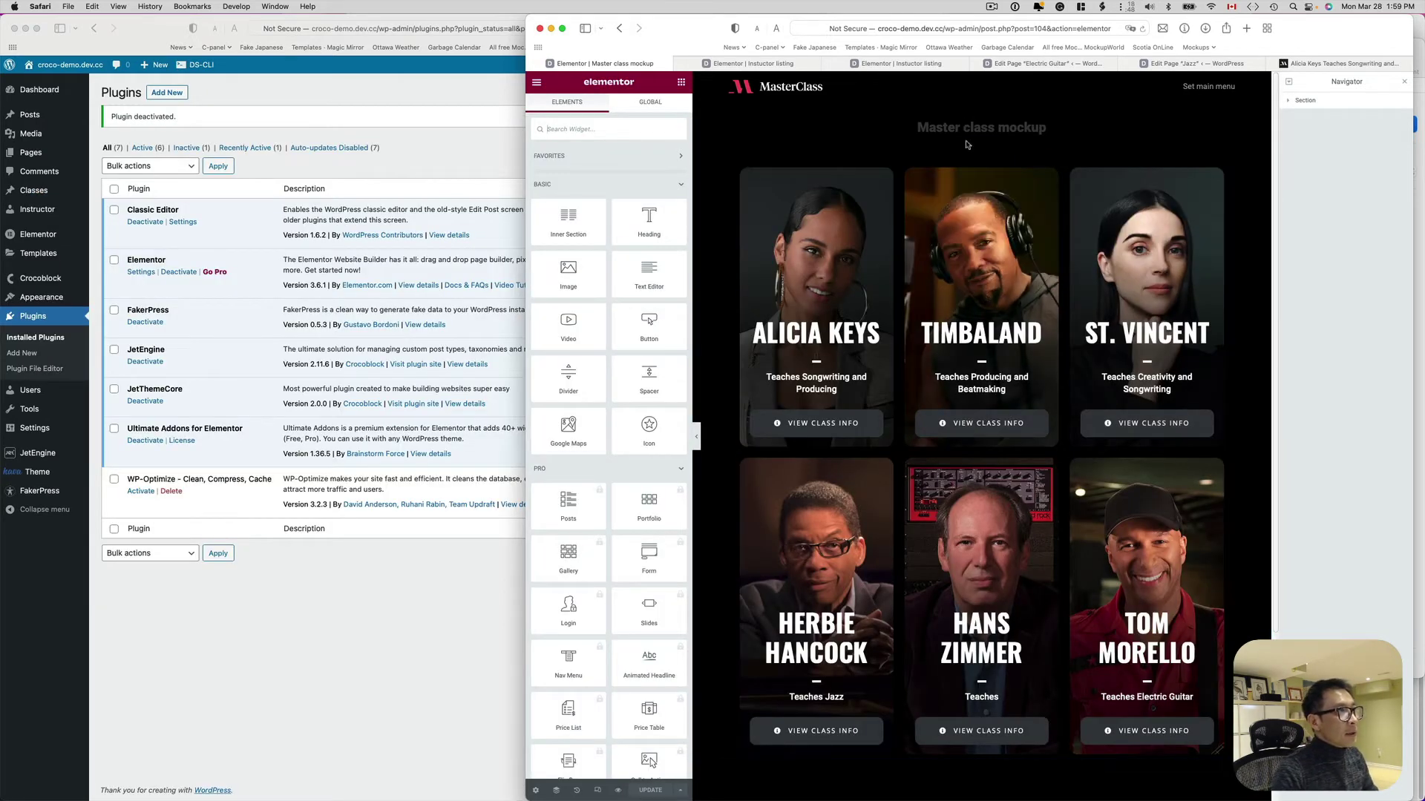
Preview the Master class mockup page and look over the instructor cards in the grid
left_click(620, 790)
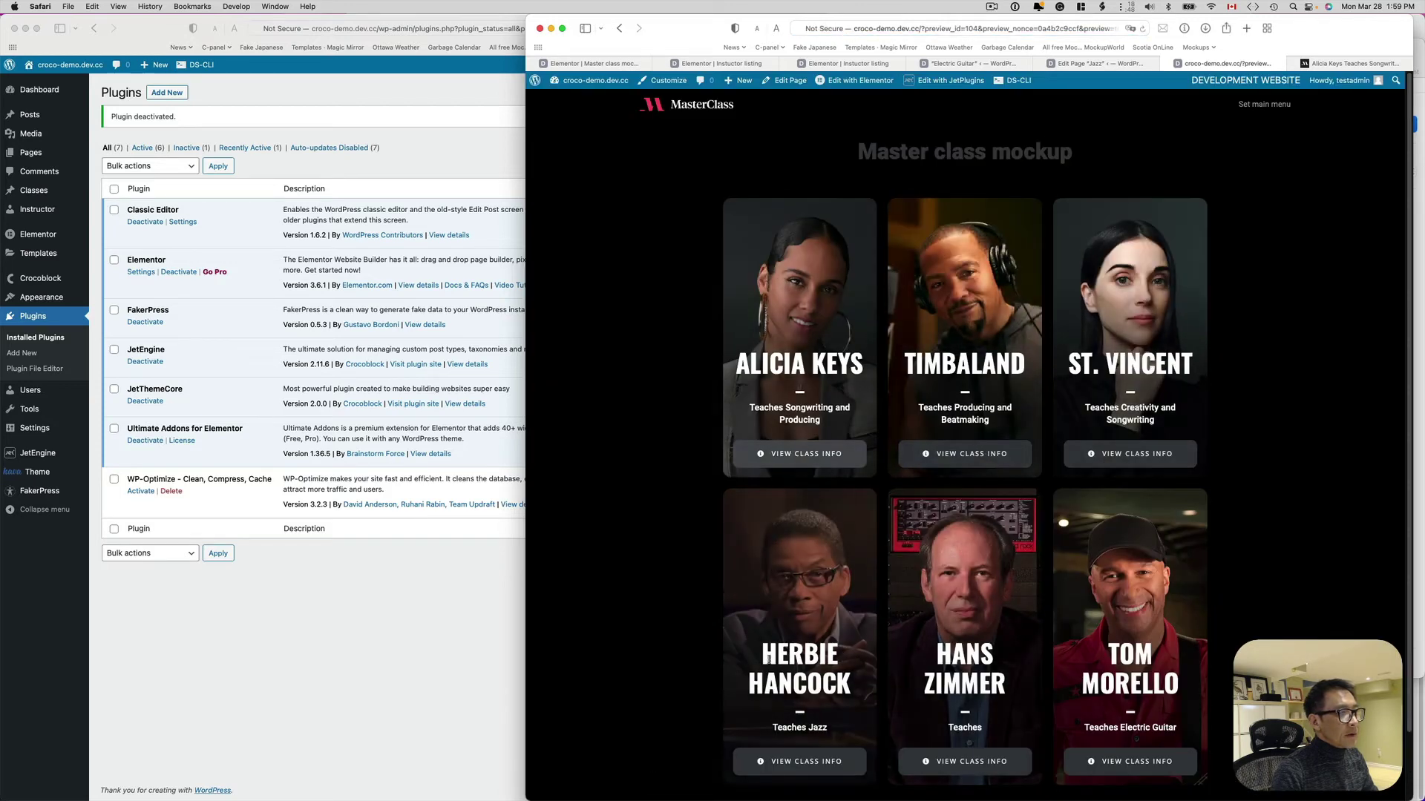
scroll(1171, 693, "down", 2)
scroll(1171, 693, "up", 2)
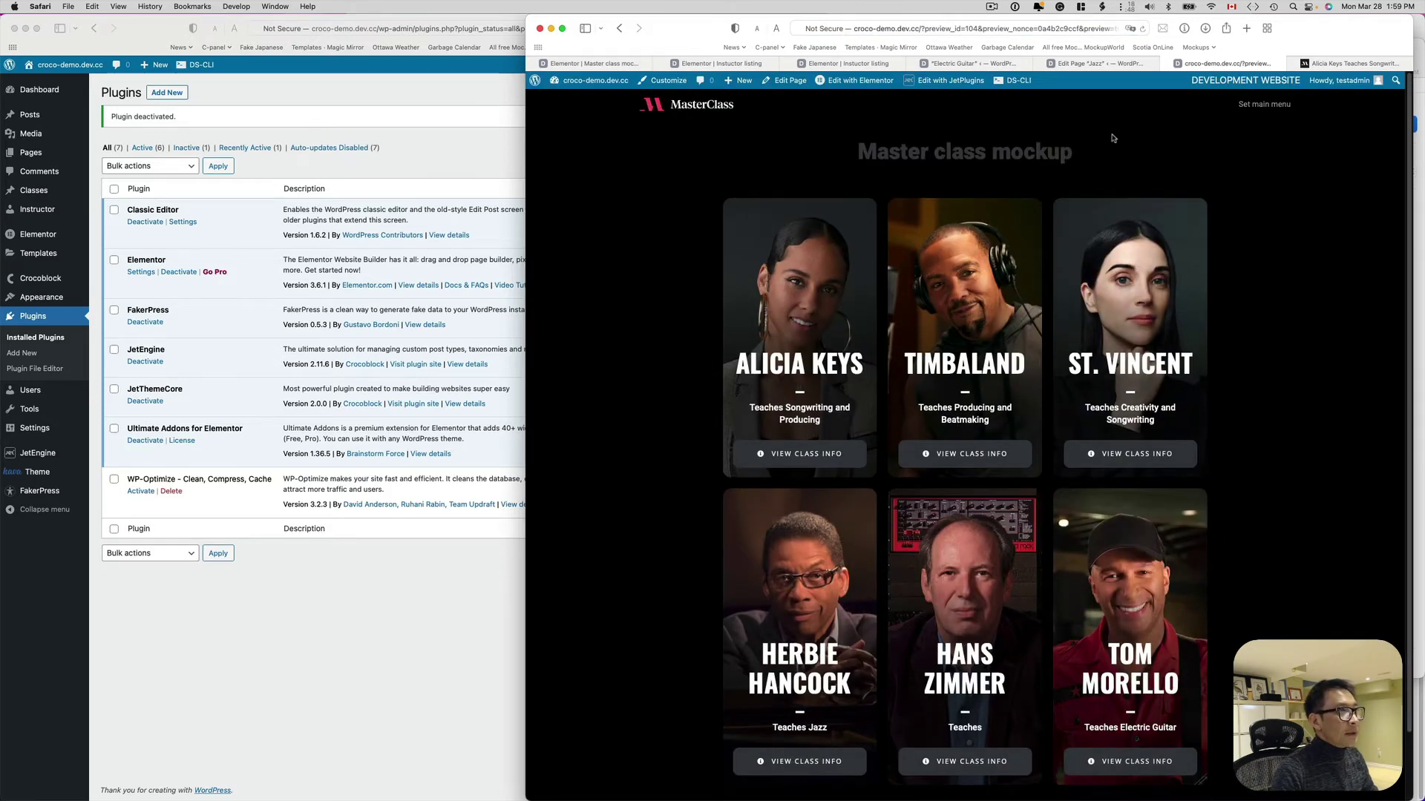
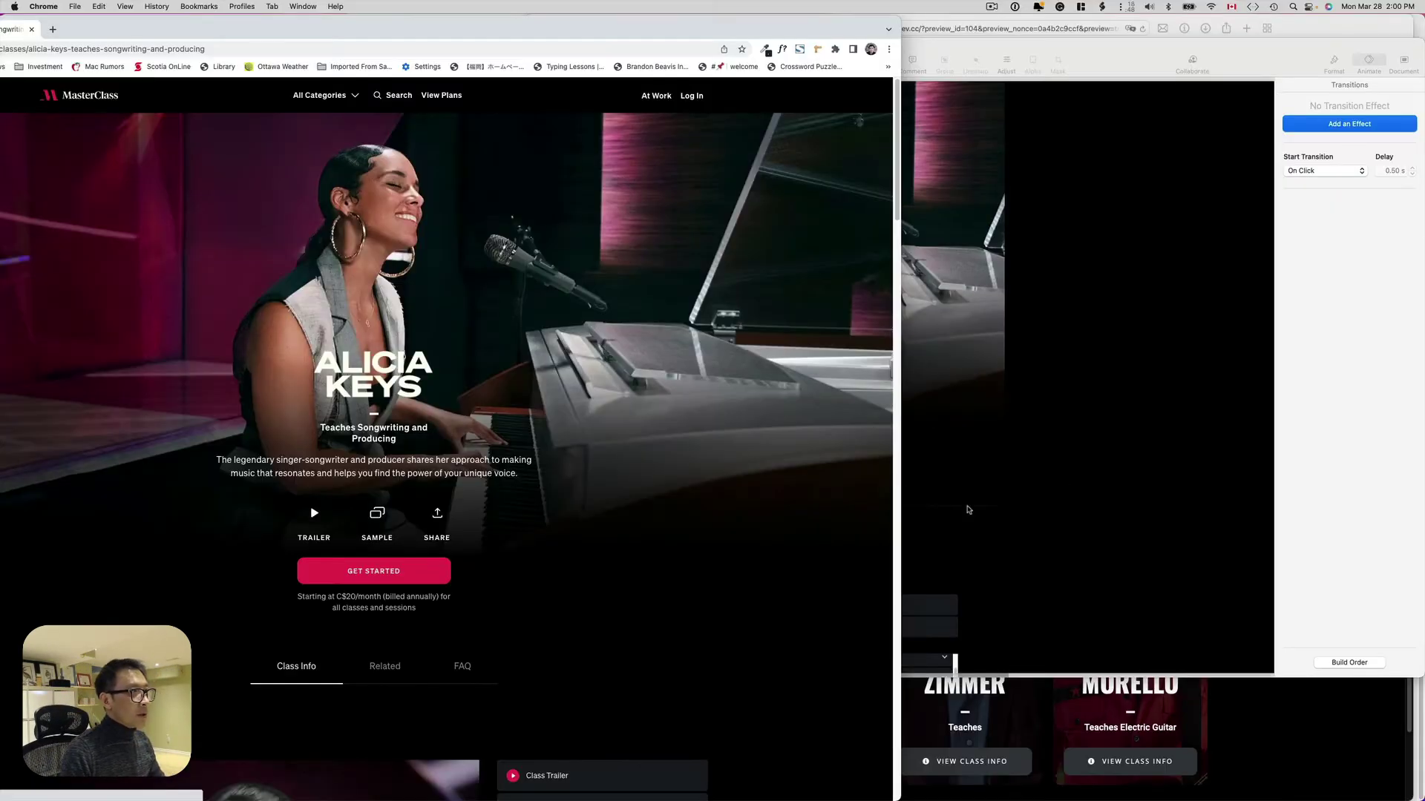
Bring up the Master class mockup preview and open the class info page from the Alicia Keys card
left_click(844, 496)
left_click_drag(900, 445, 698, 434)
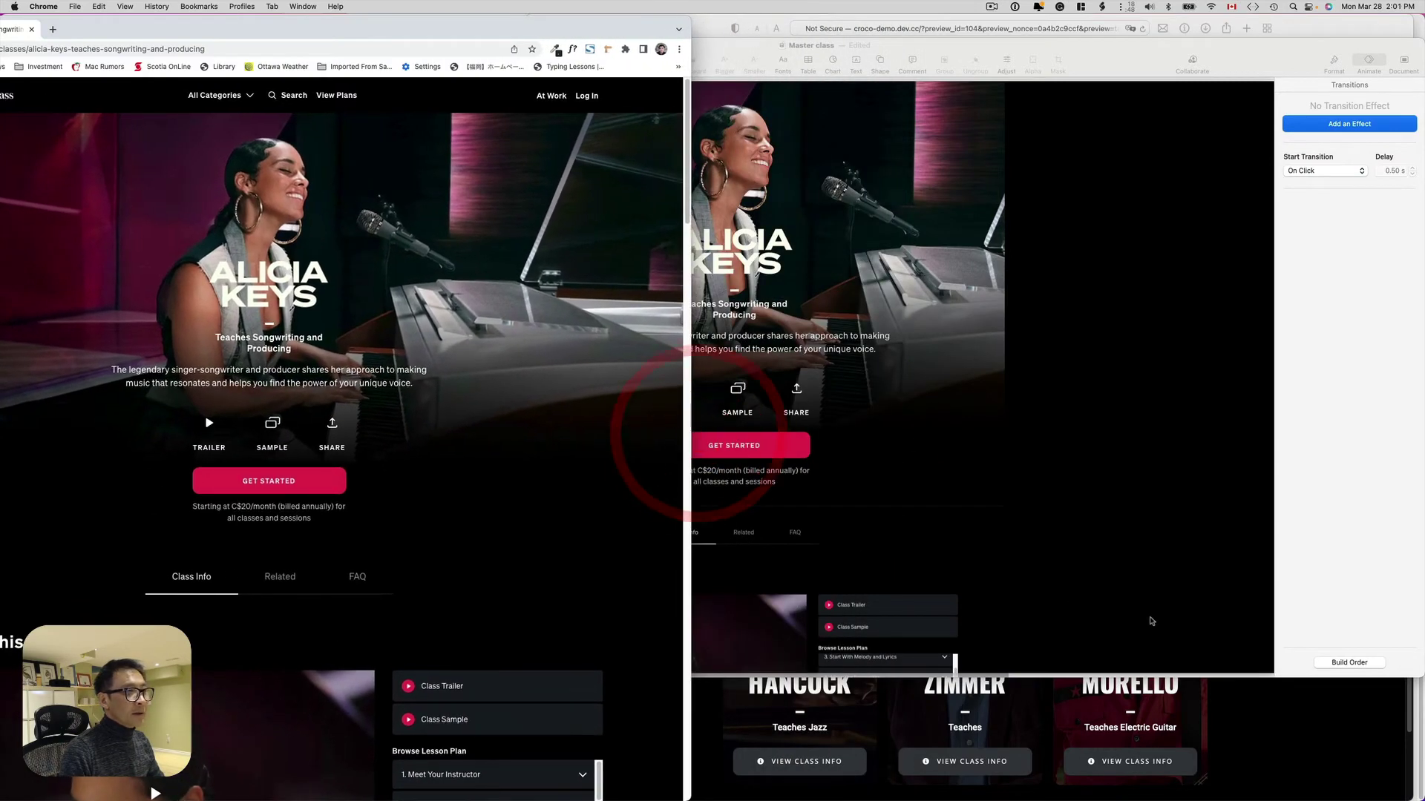
key("ctrl+Up")
left_click(1182, 385)
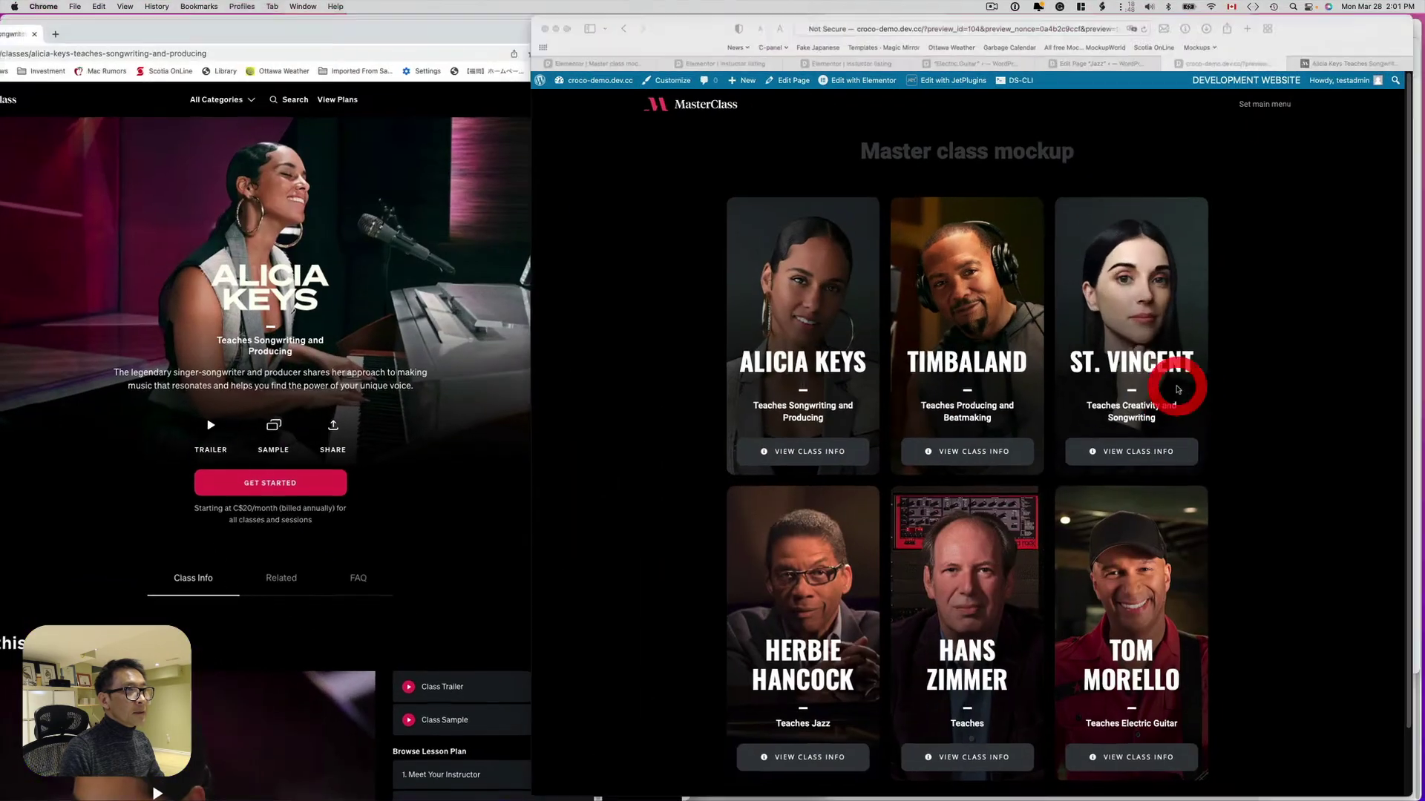
left_click(829, 455)
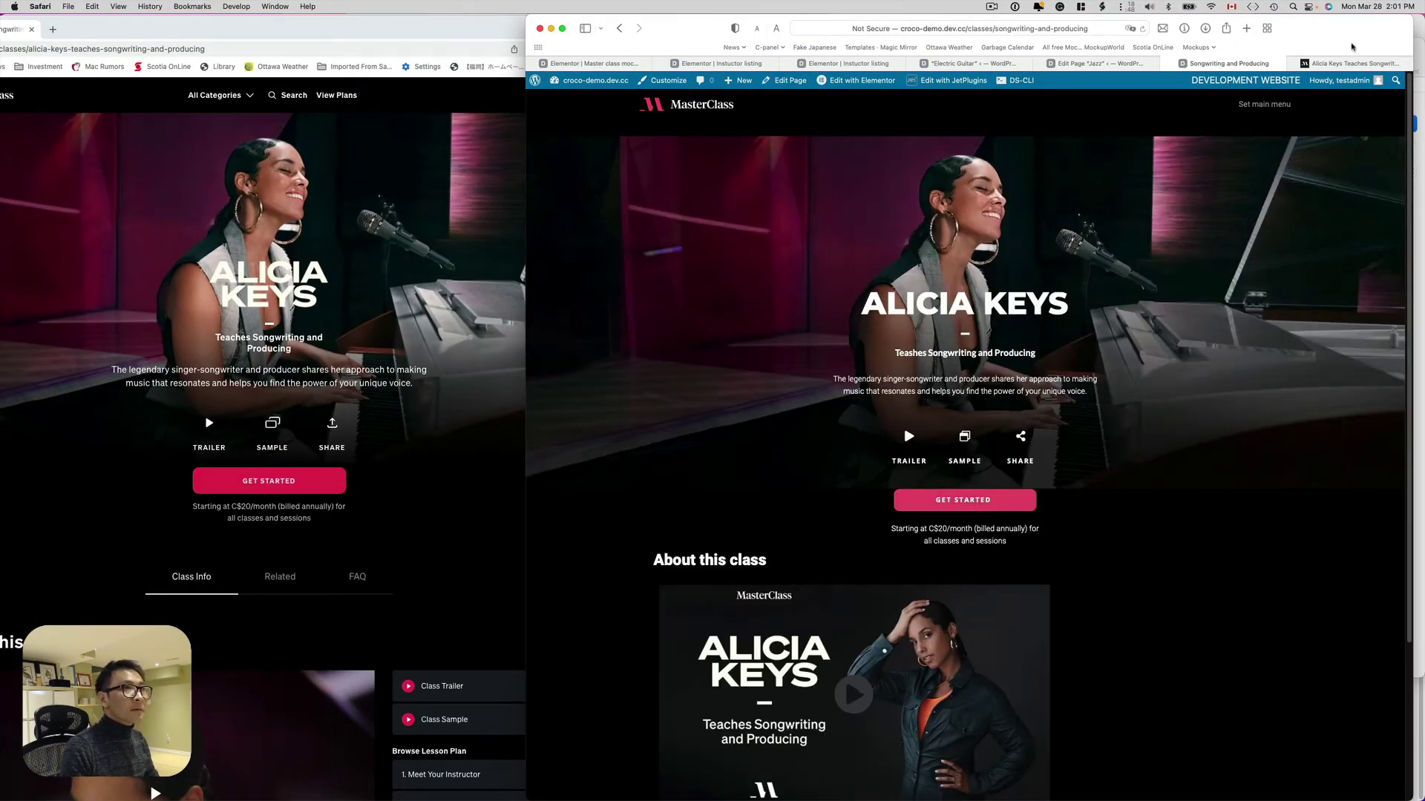
Arrange the original MasterClass page and the recreated Songwriting and Producing class page side by side
left_click_drag(1367, 33, 1379, 33)
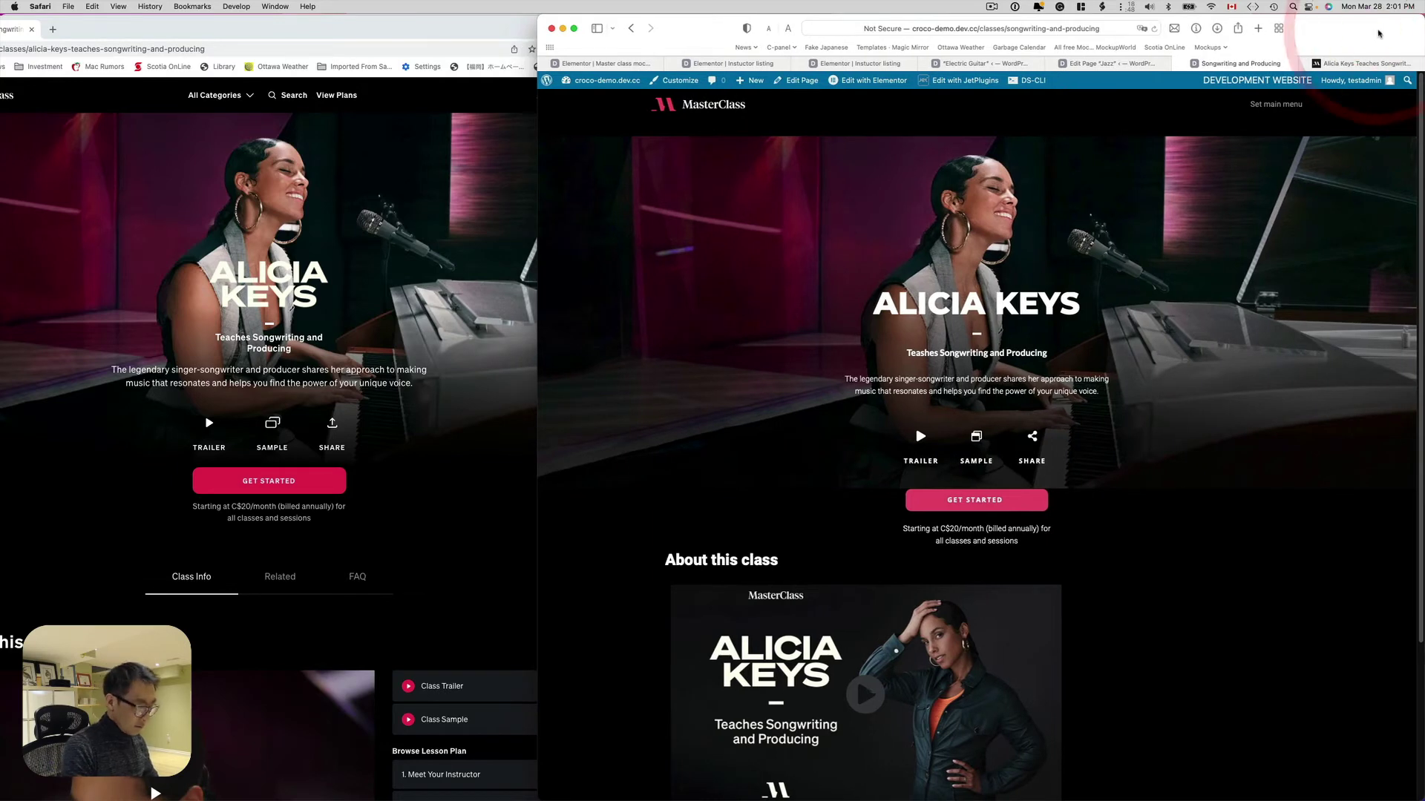
key("ctrl+alt+Right")
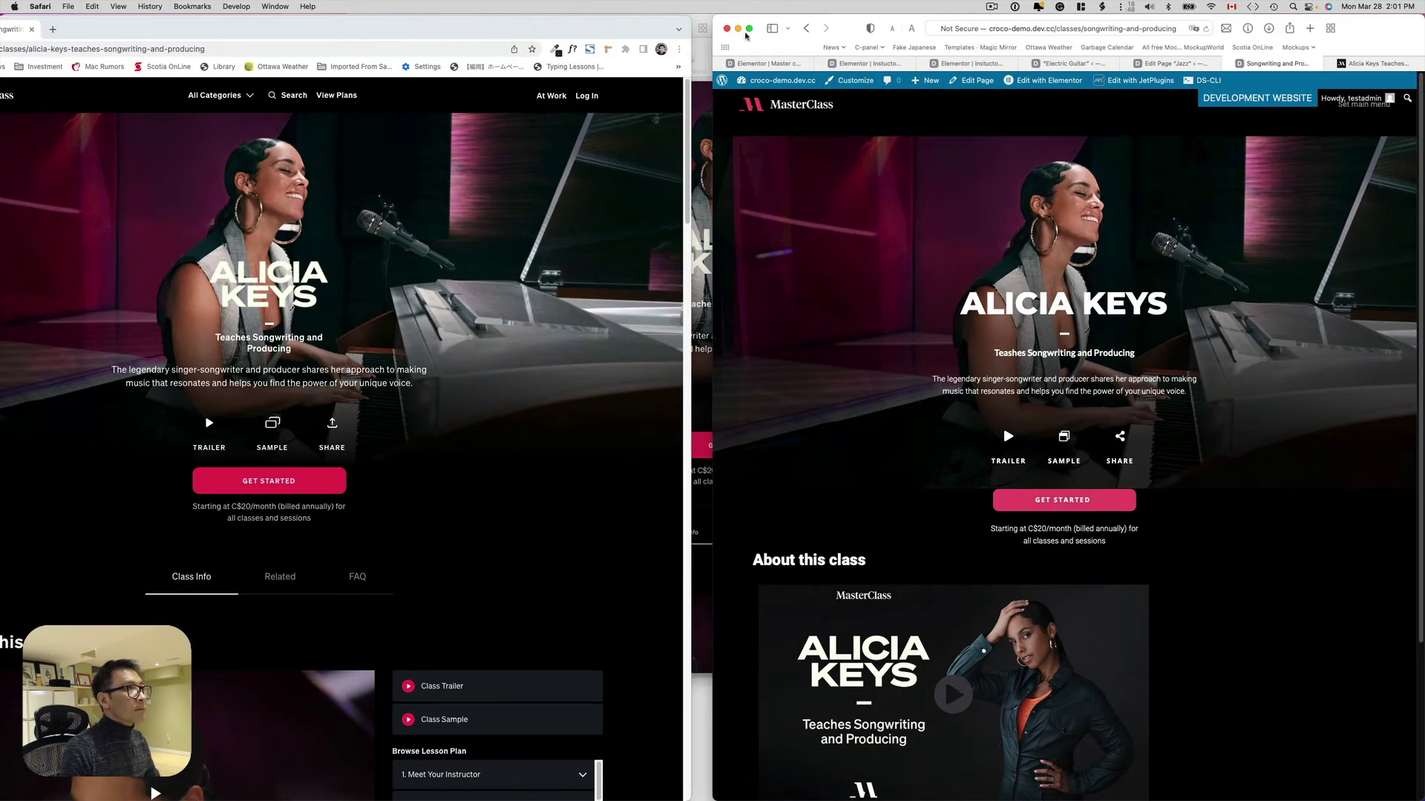
left_click(645, 27)
key("ctrl+alt+Left")
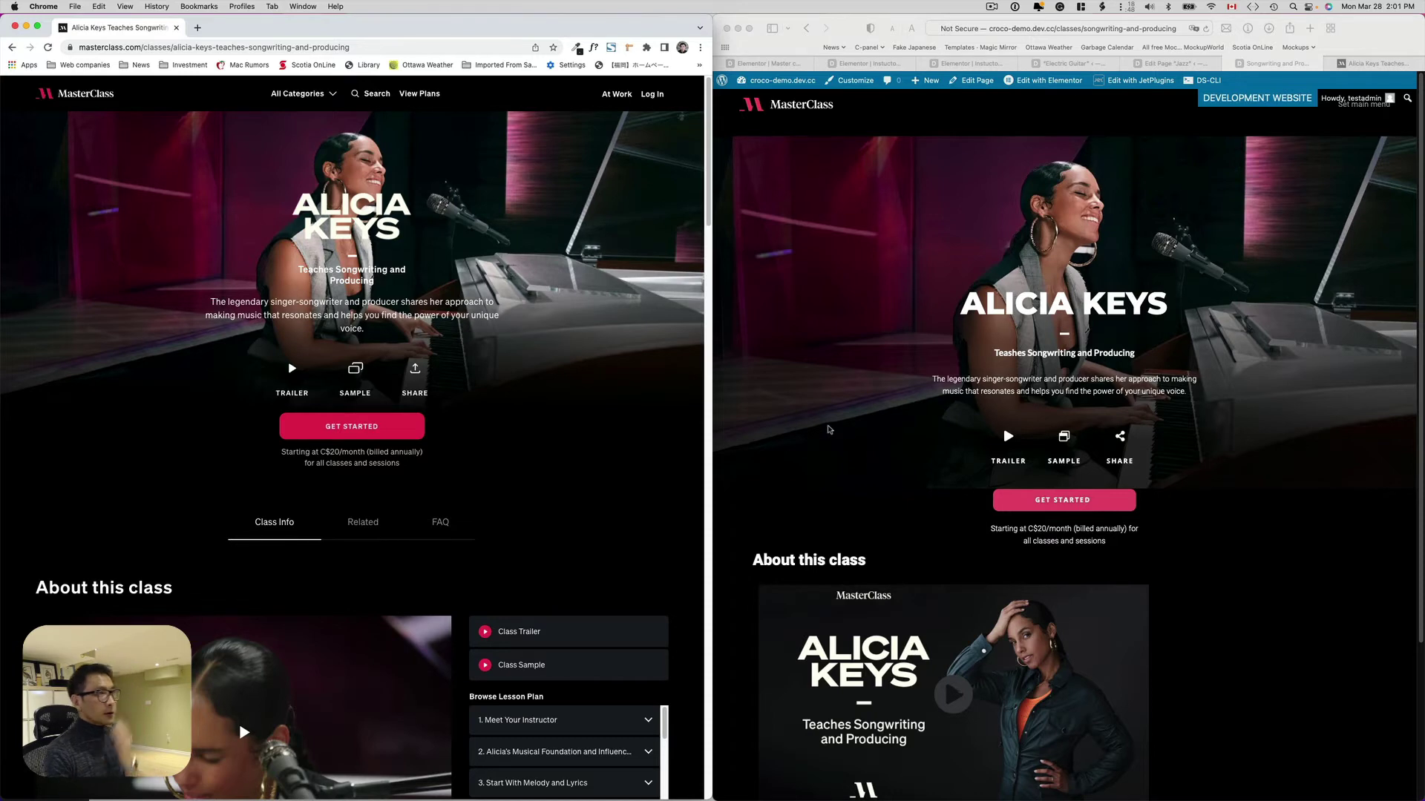
Compare the hero and About this class sections of the original page with those of the recreated class page
scroll(1002, 391, "down", 1)
scroll(1002, 391, "down", 1)
scroll(964, 386, "up", 3)
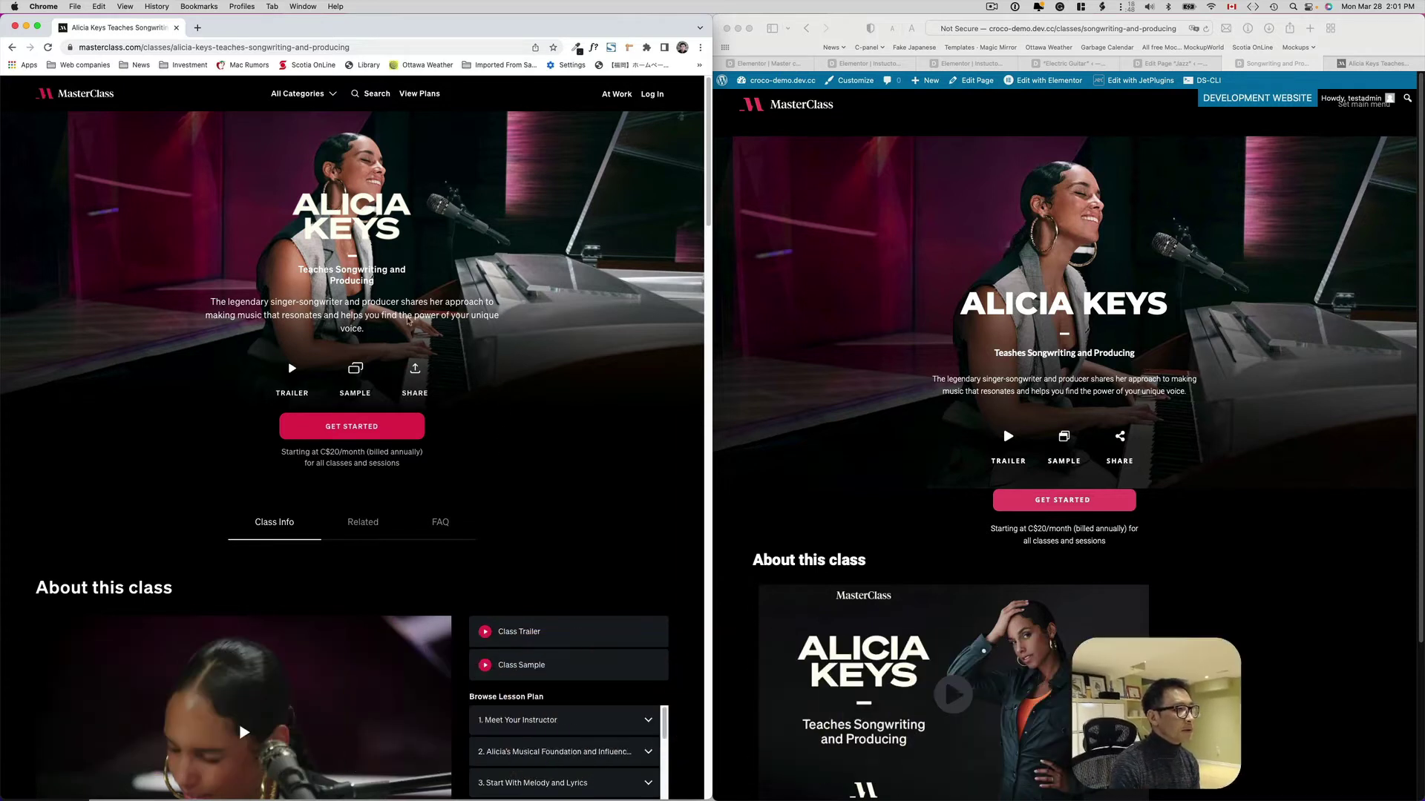
scroll(1021, 379, "down", 2)
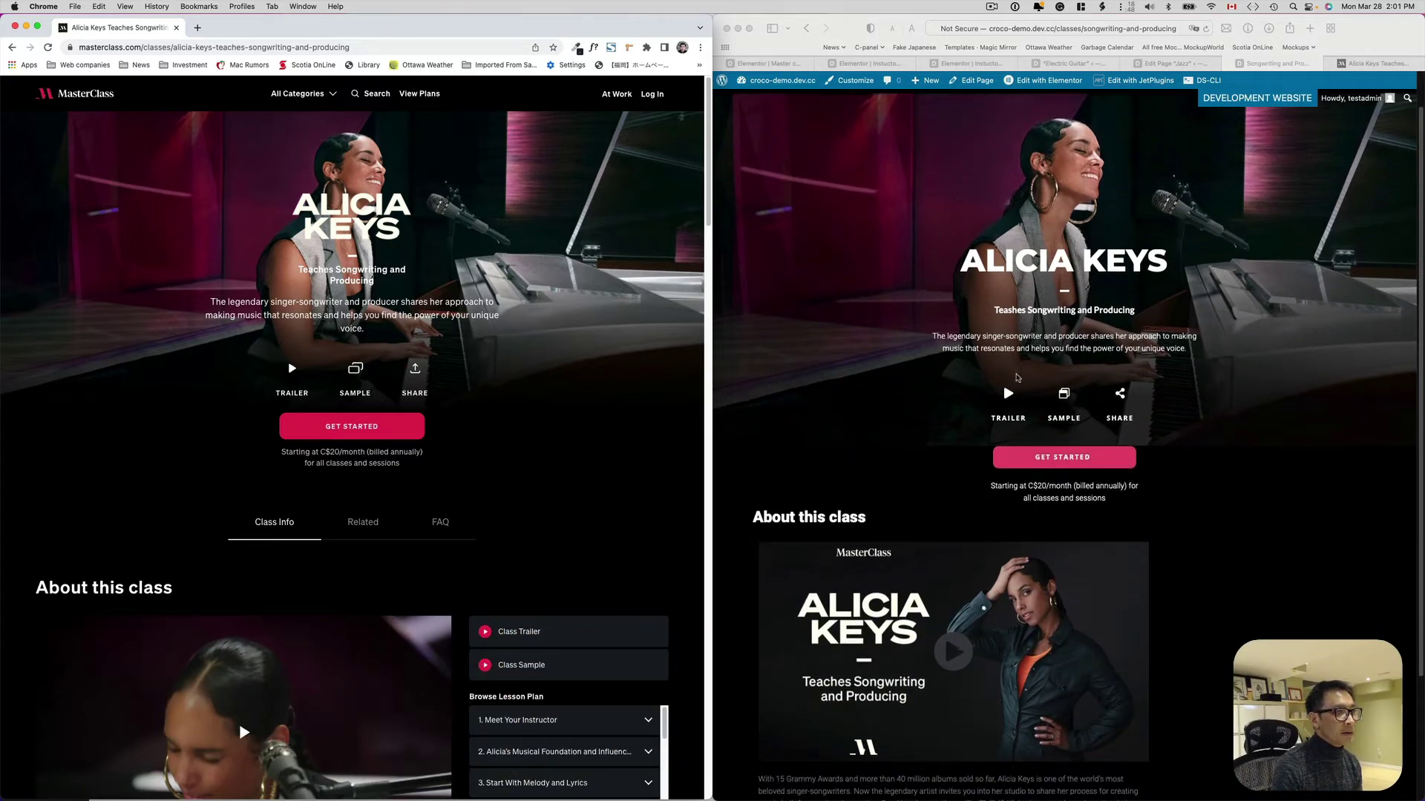
scroll(1284, 371, "down", 1)
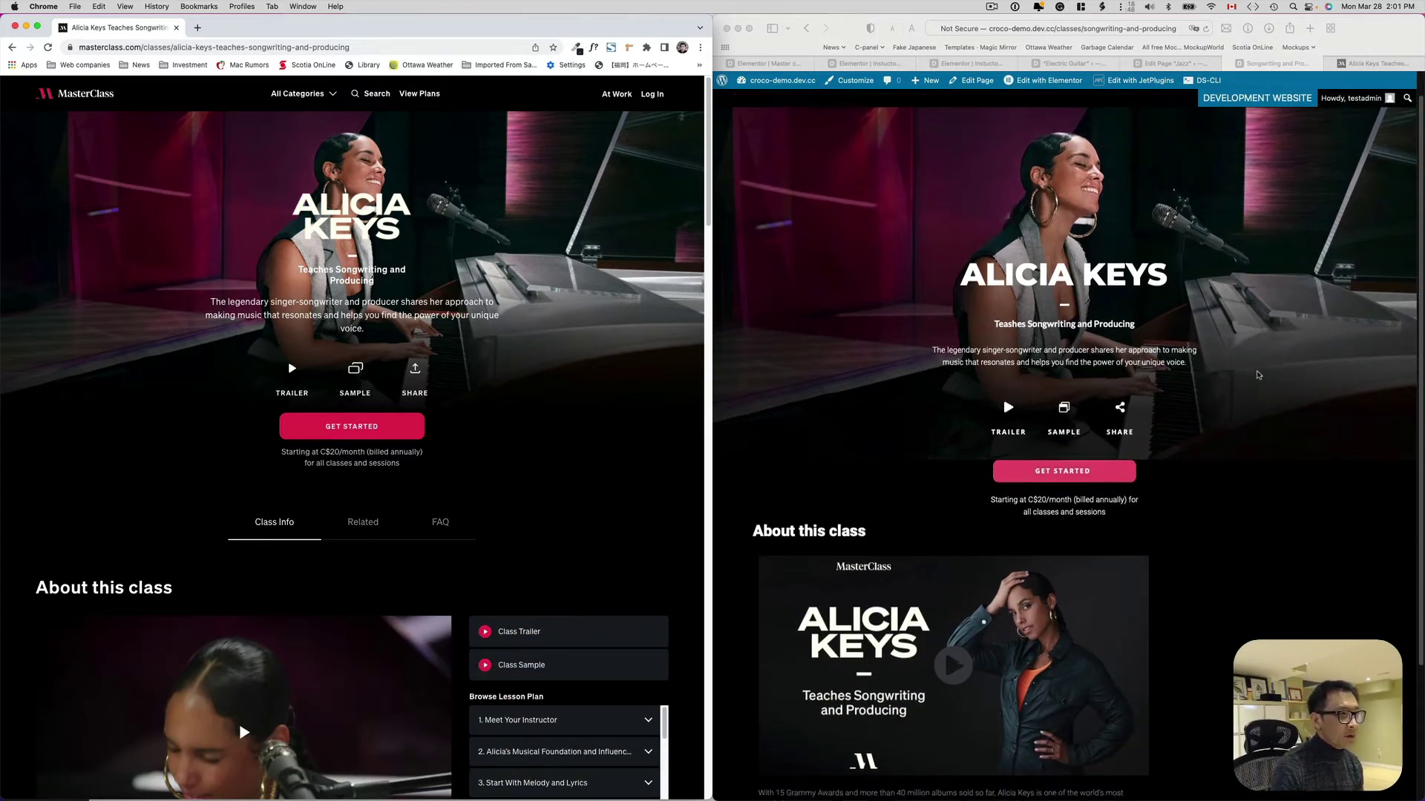
scroll(1280, 375, "up", 1)
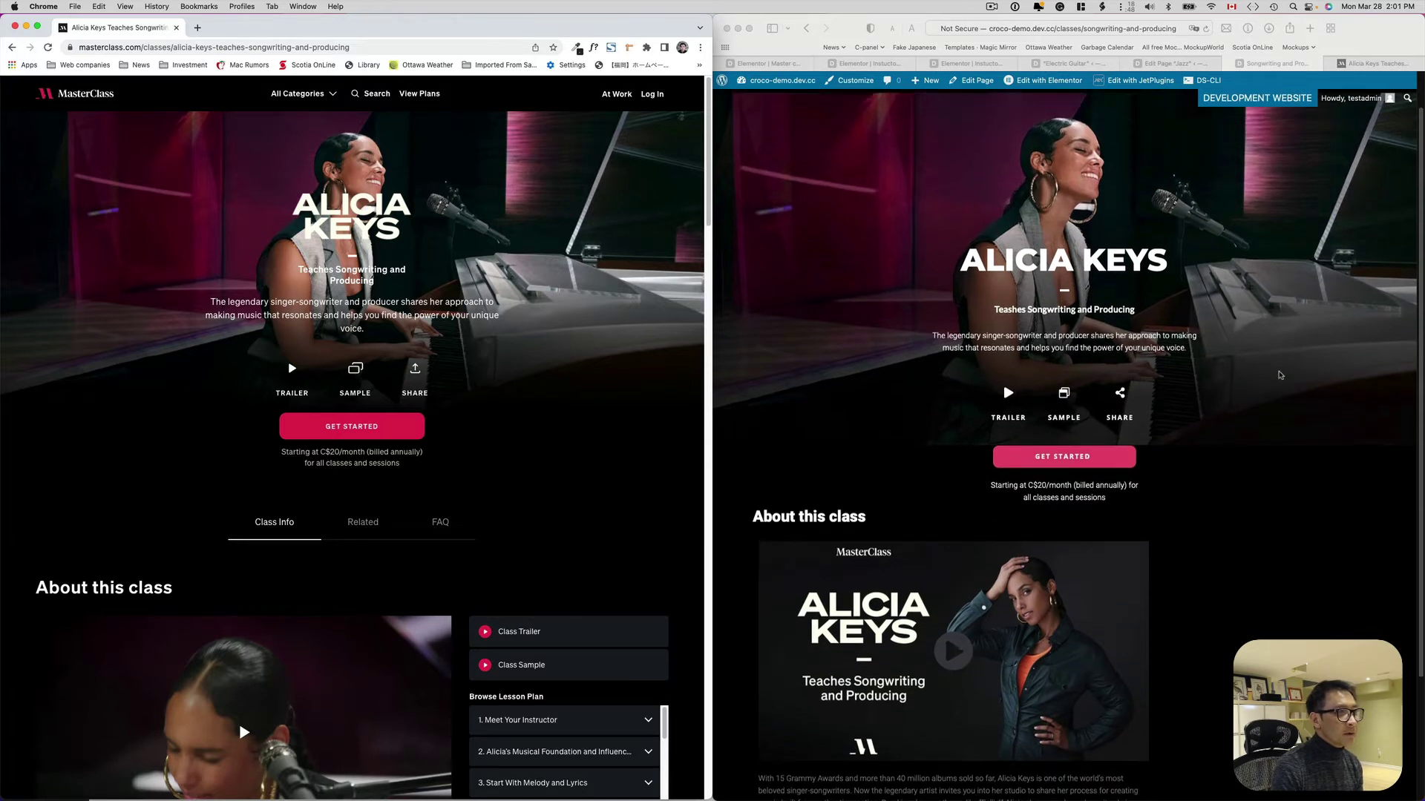
scroll(1113, 334, "down", 2)
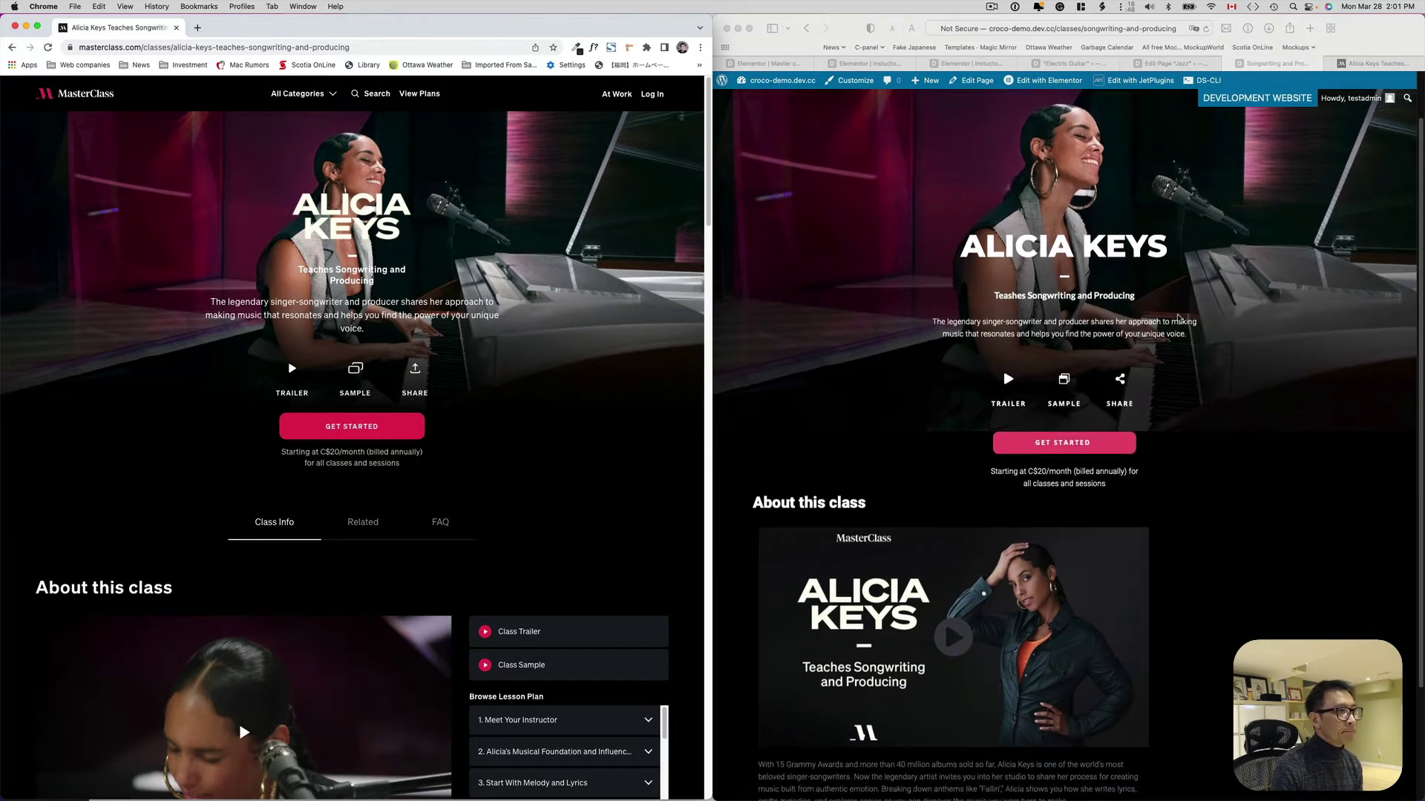
Play the class trailer on both the original and the recreated page, pausing and closing each video popup
left_click(1009, 377)
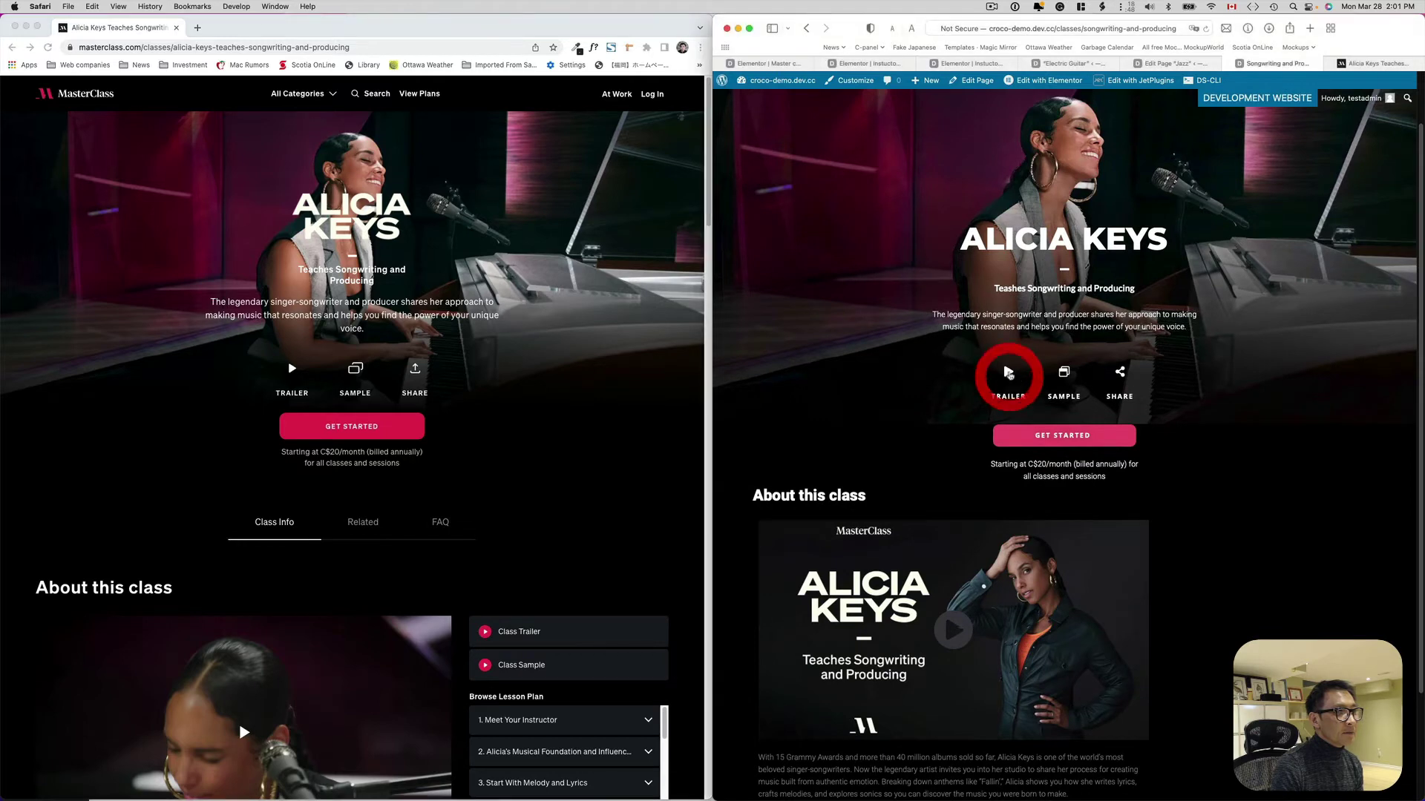
left_click(297, 373)
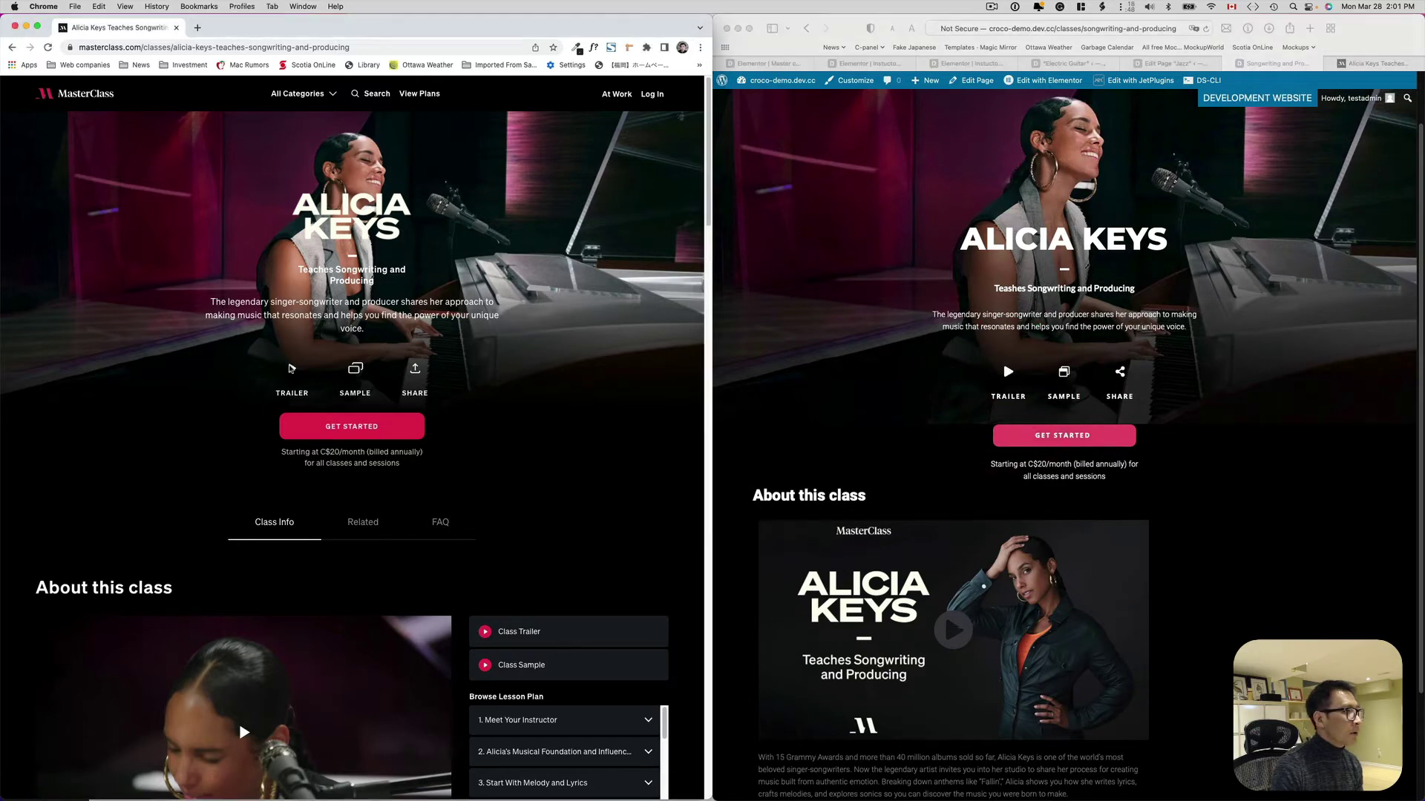
left_click(293, 369)
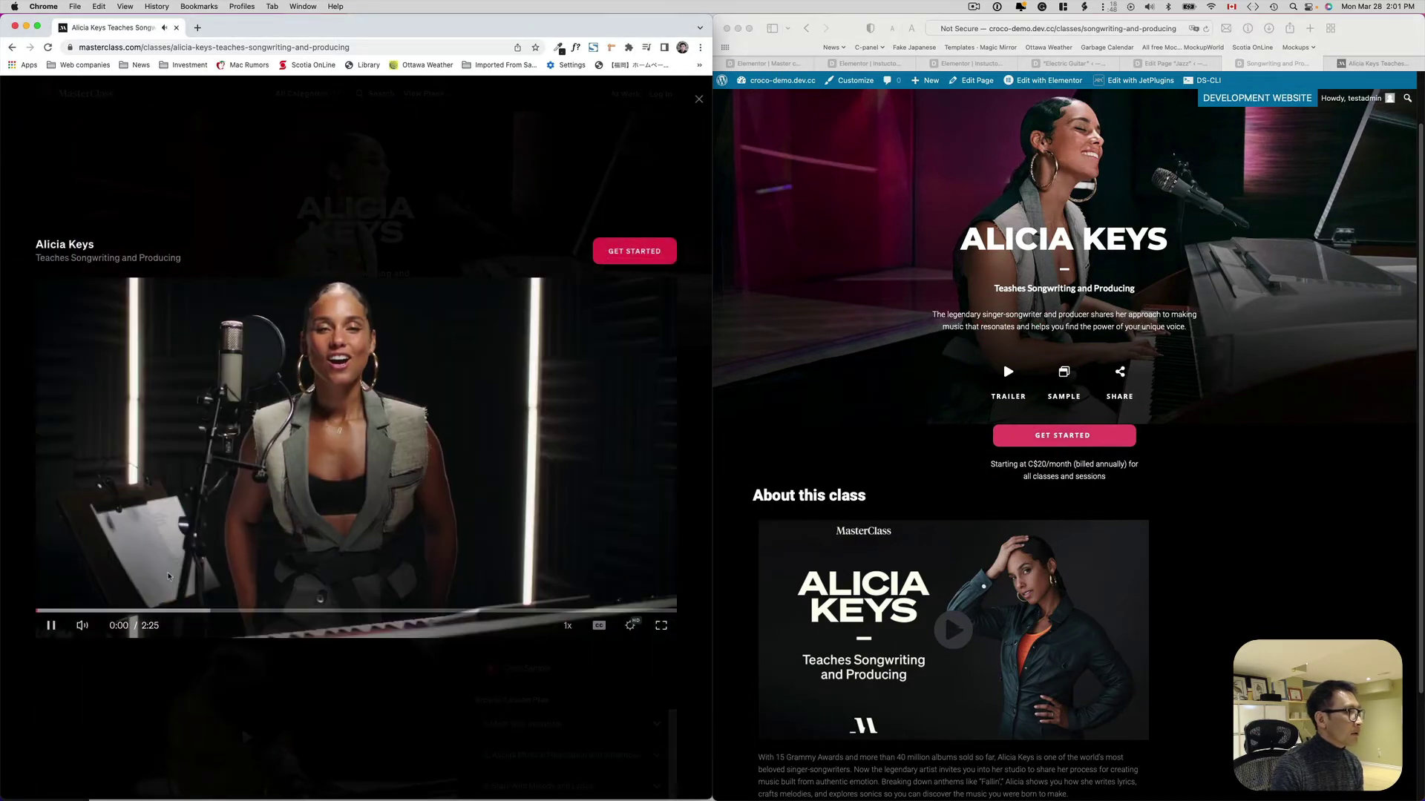
left_click(51, 627)
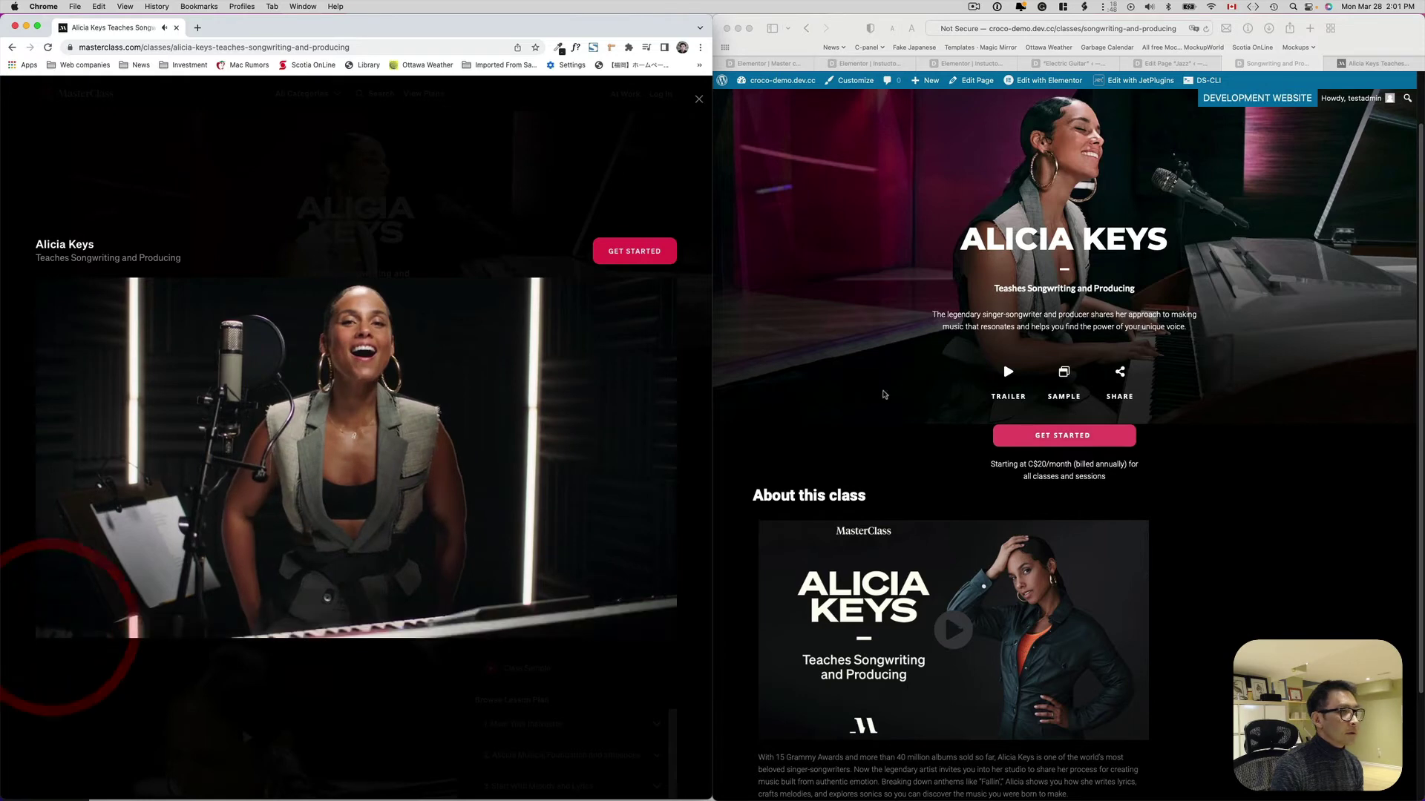
left_click(1003, 375)
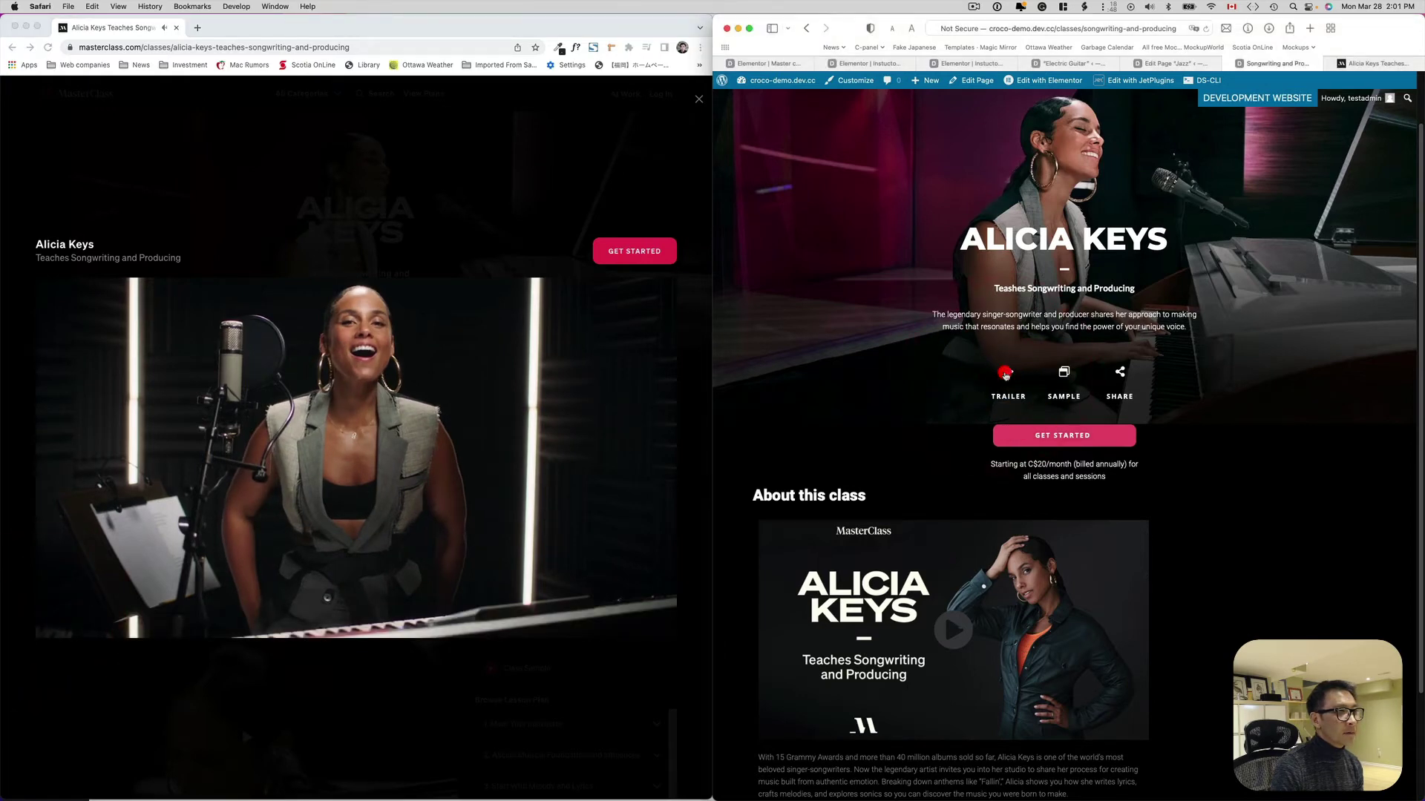
left_click(1005, 374)
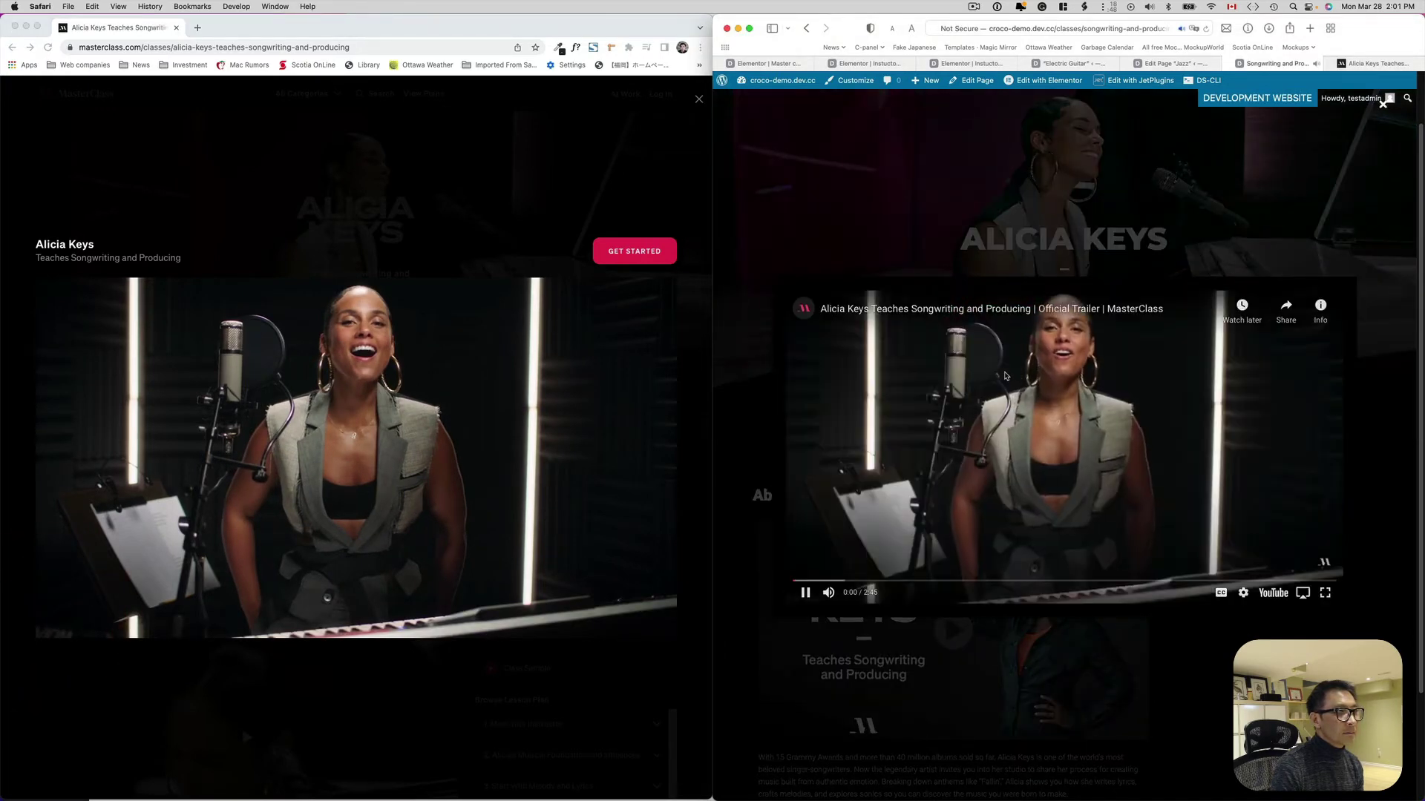
left_click(805, 592)
left_click(1382, 106)
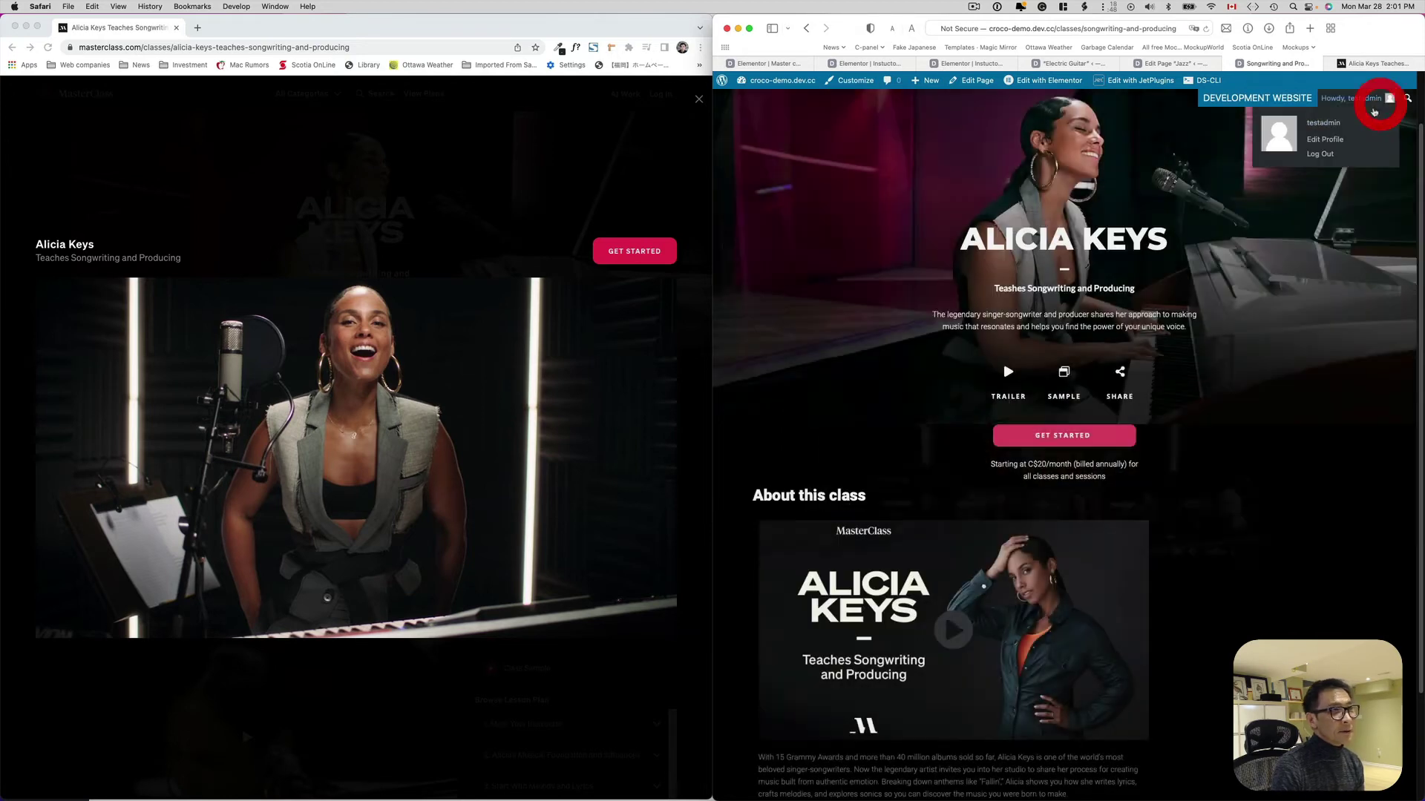
left_click(705, 109)
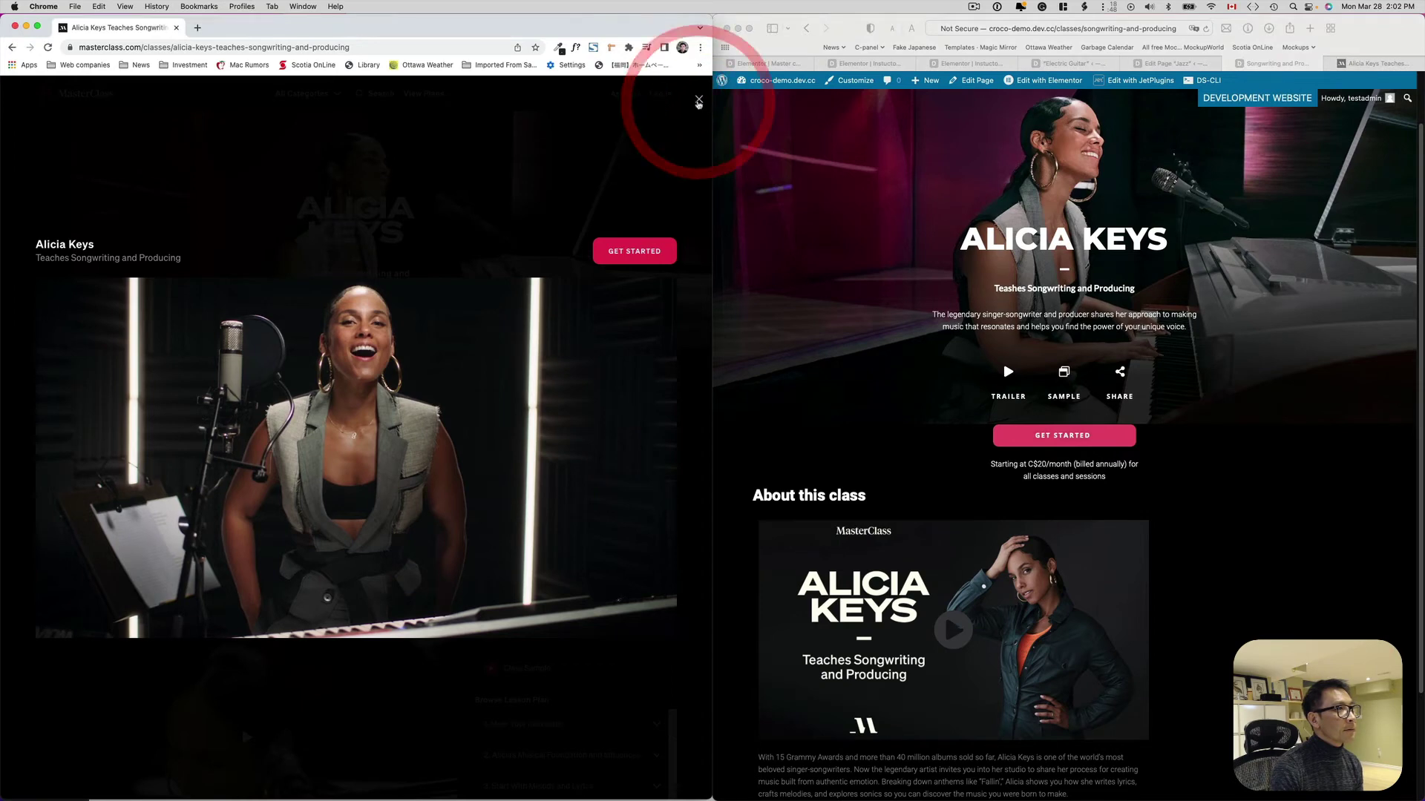
left_click(700, 100)
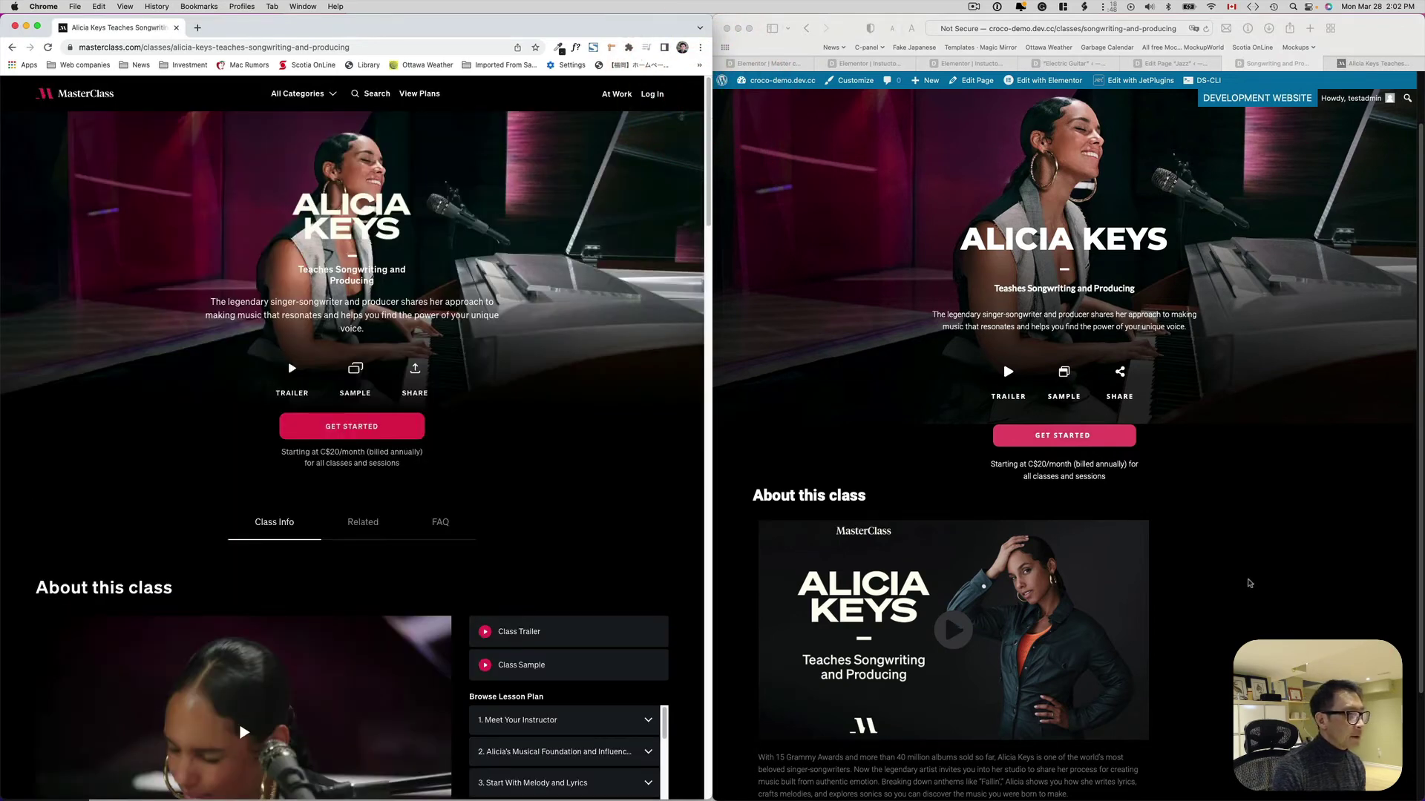
left_click(1250, 583)
scroll(1253, 586, "down", 1)
scroll(1254, 588, "up", 3)
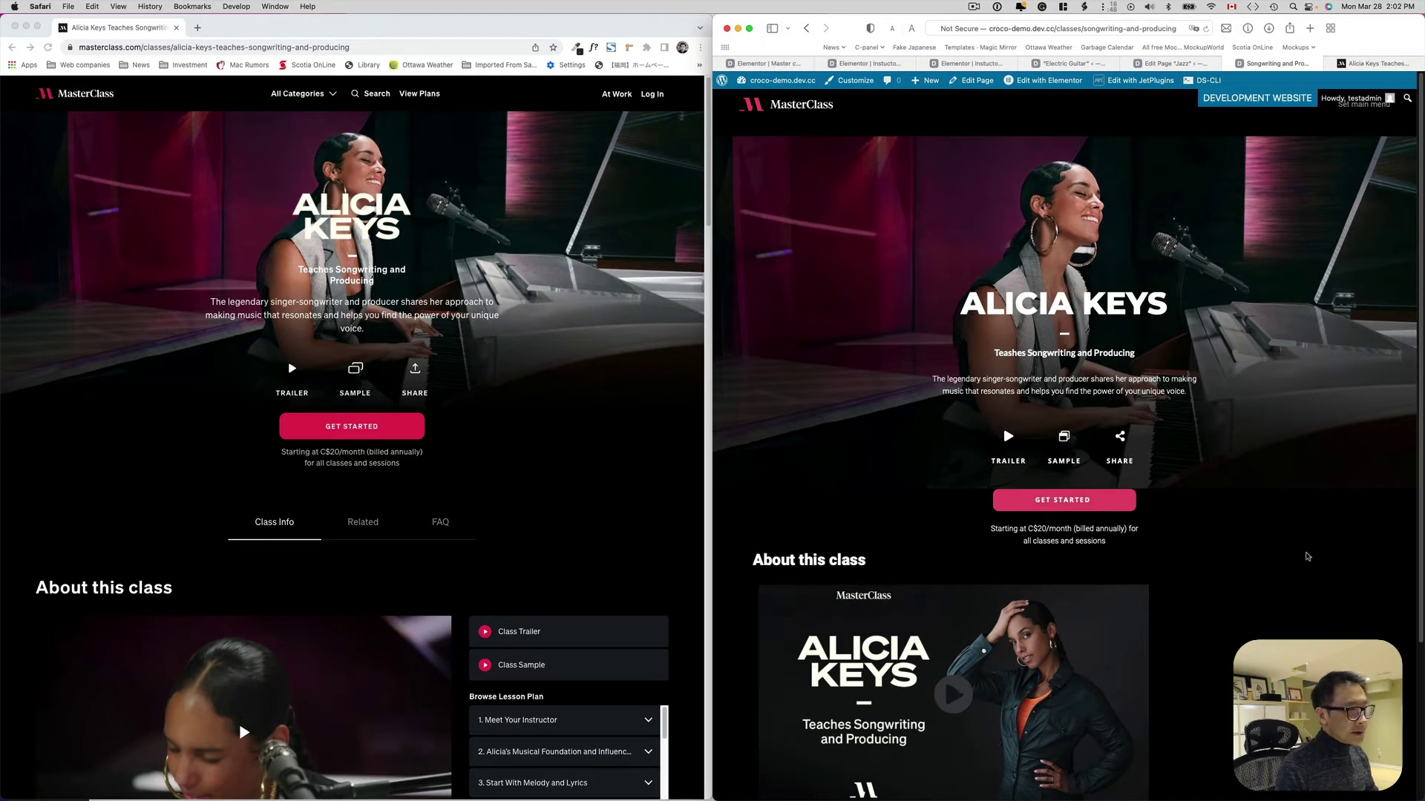
left_click(1265, 600)
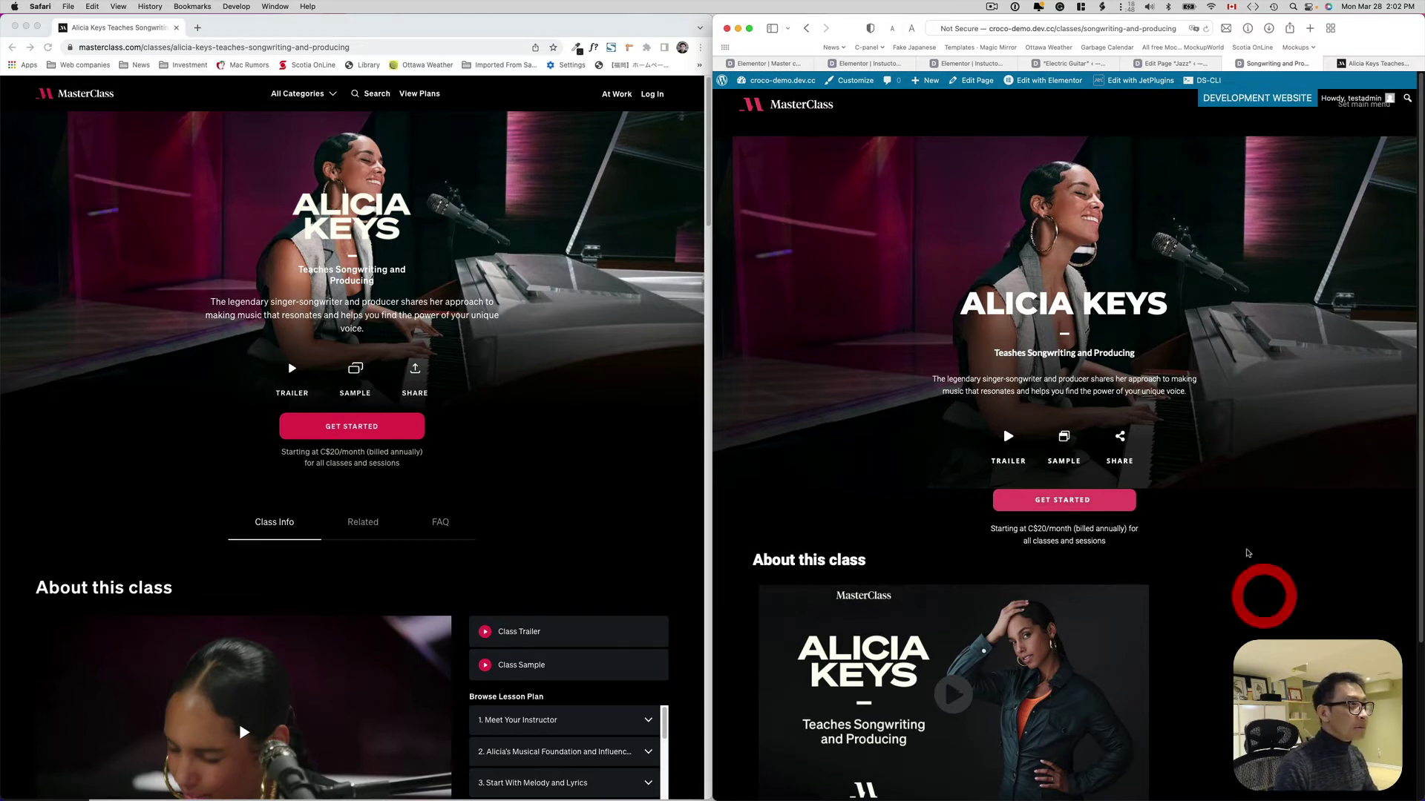
Go to the WordPress admin's Crocoblock section, check the installed JetPlugins and open the Theme Templates list
left_click(753, 101)
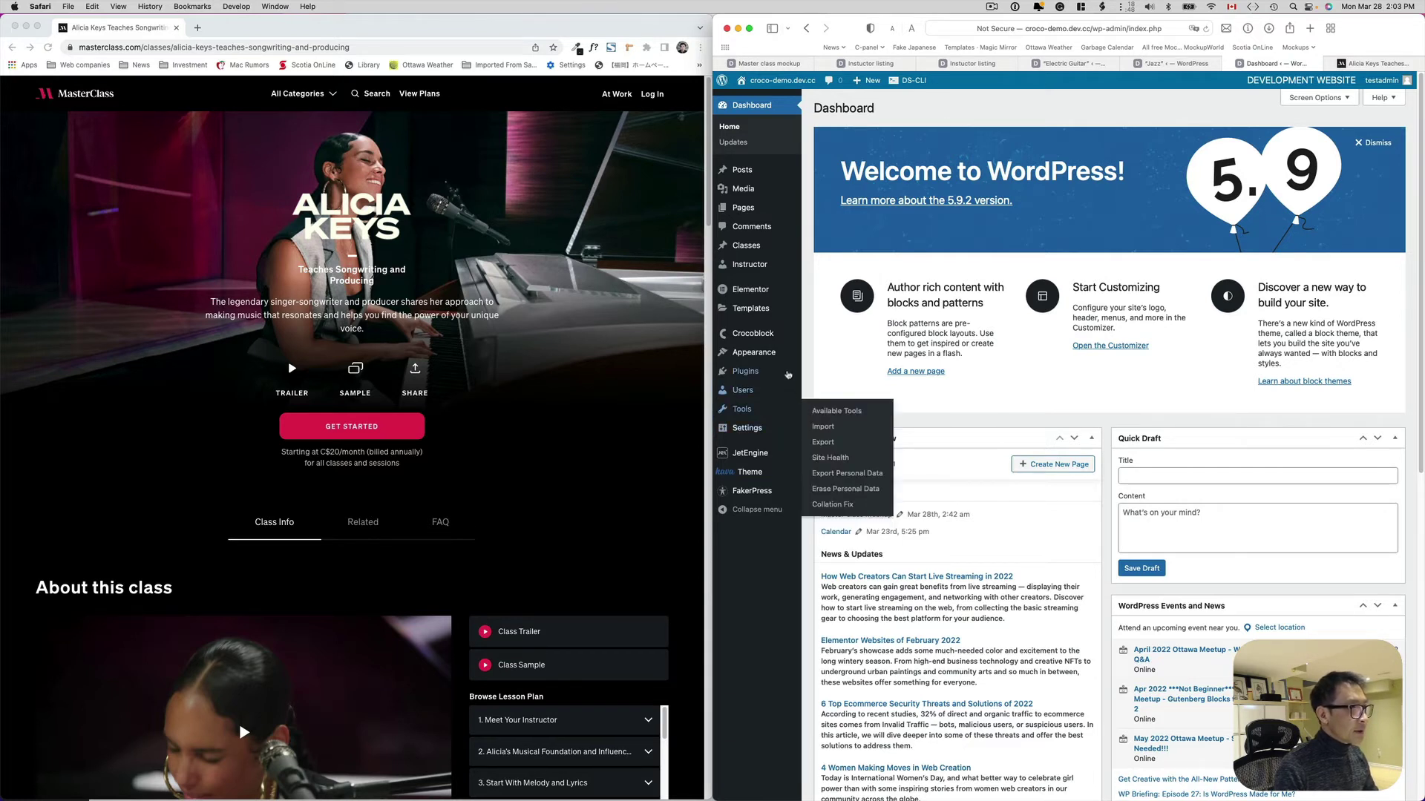
mouse_move(787, 342)
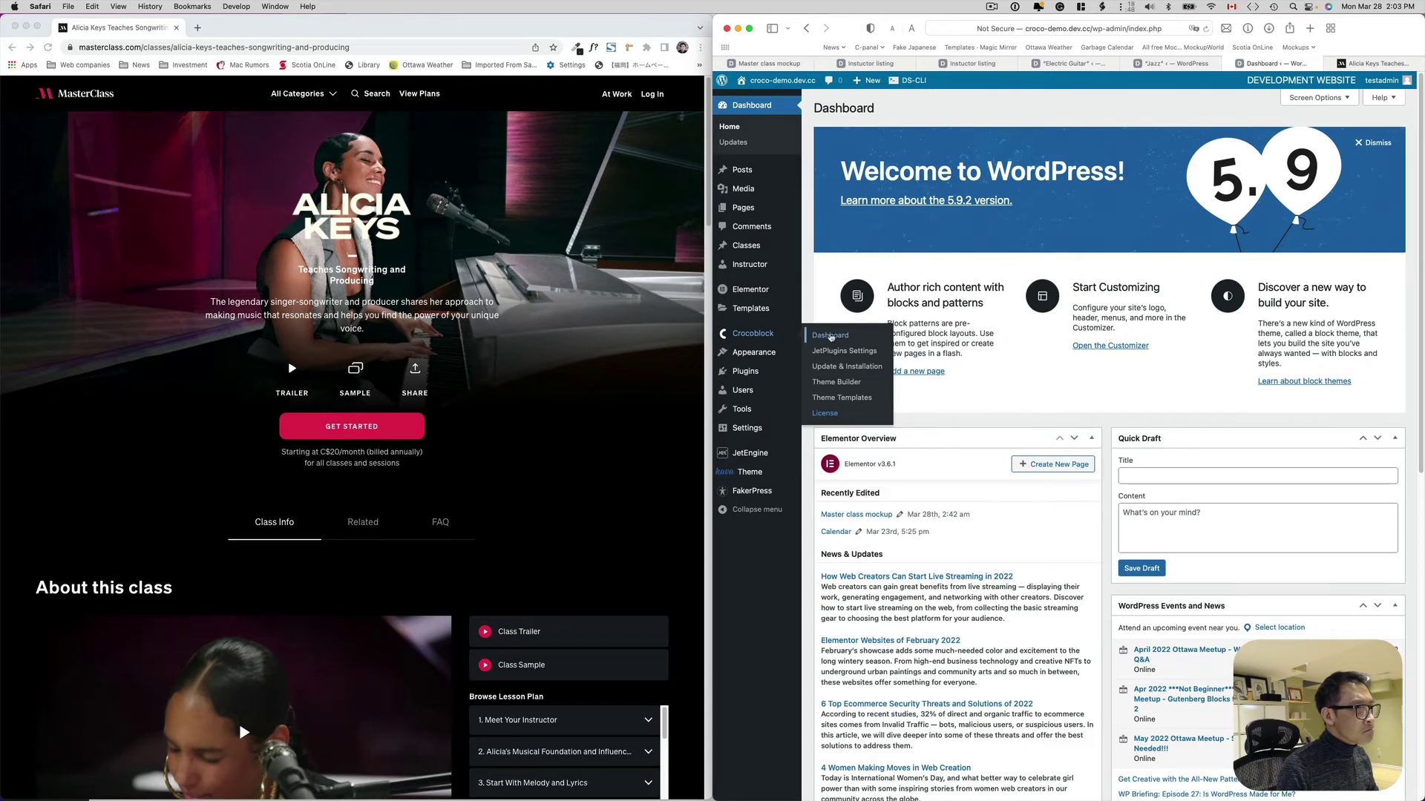
left_click(831, 336)
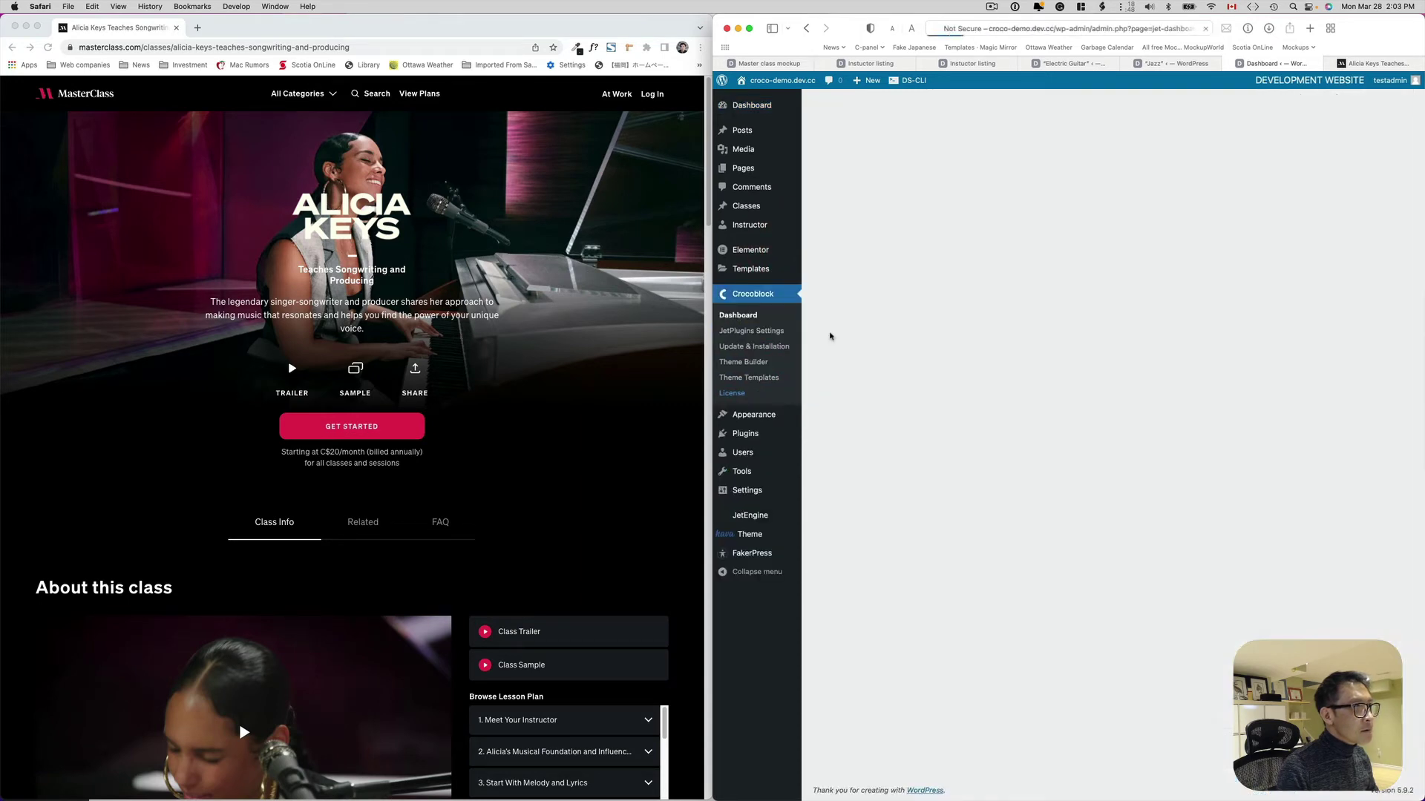
left_click(765, 331)
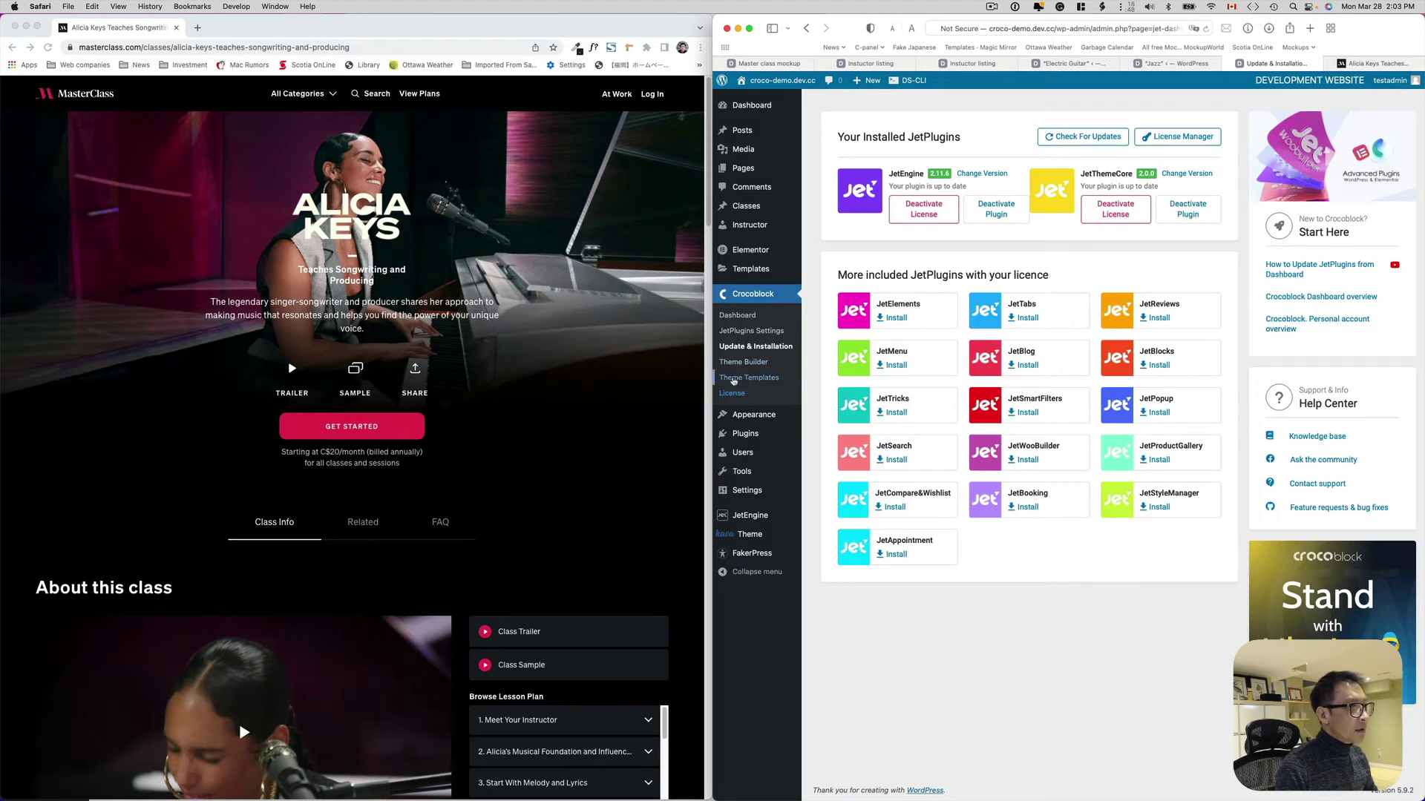
left_click(732, 379)
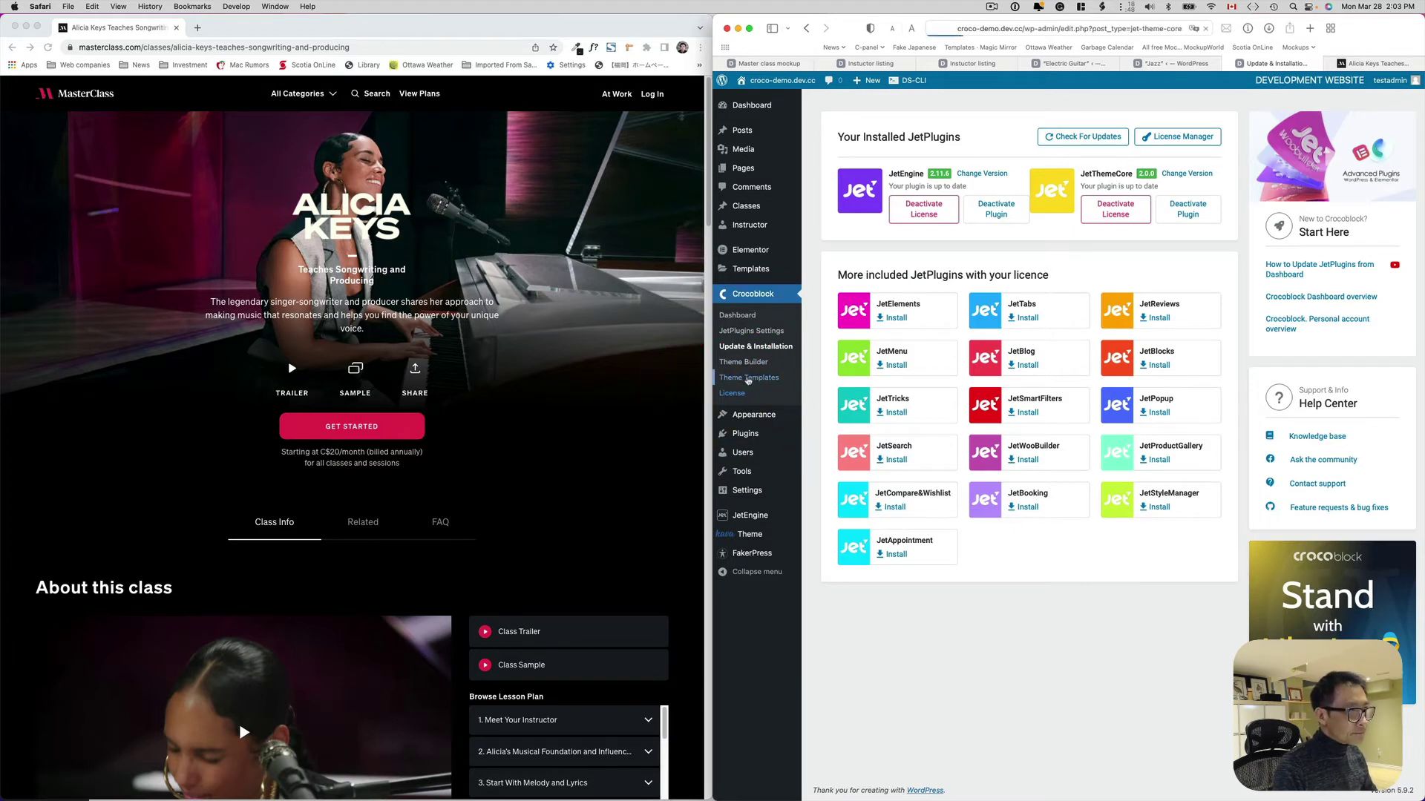
mouse_move(907, 241)
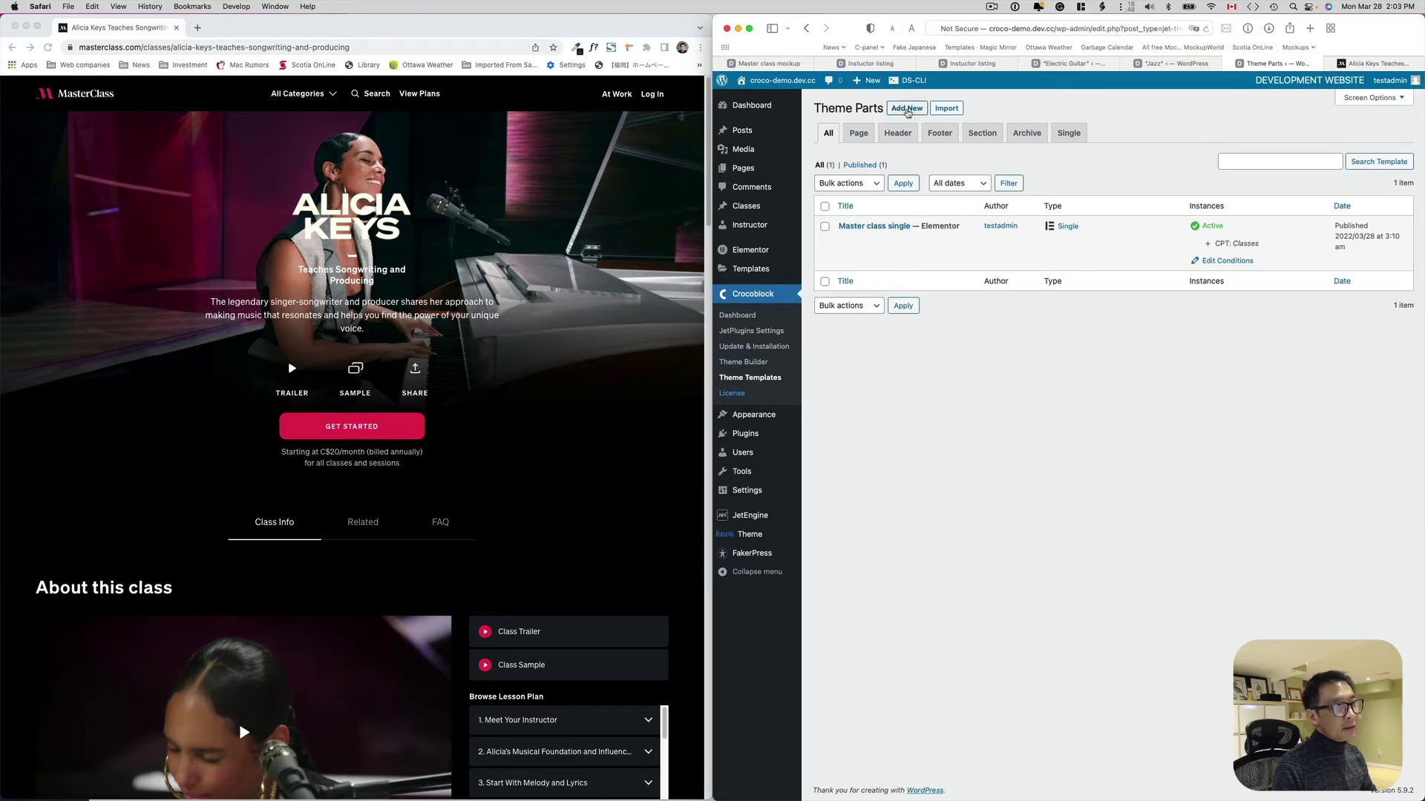
left_click(907, 109)
left_click(962, 413)
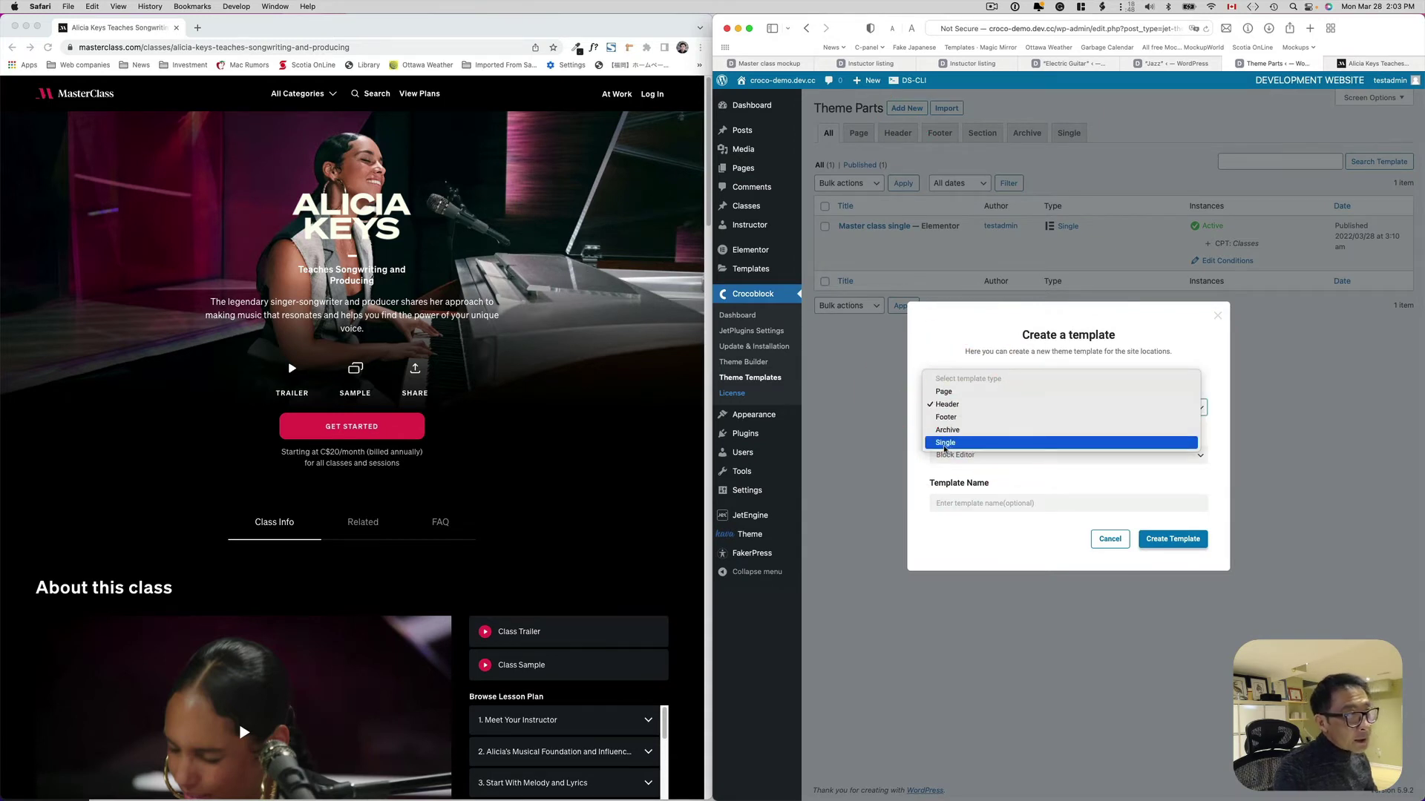
left_click(949, 444)
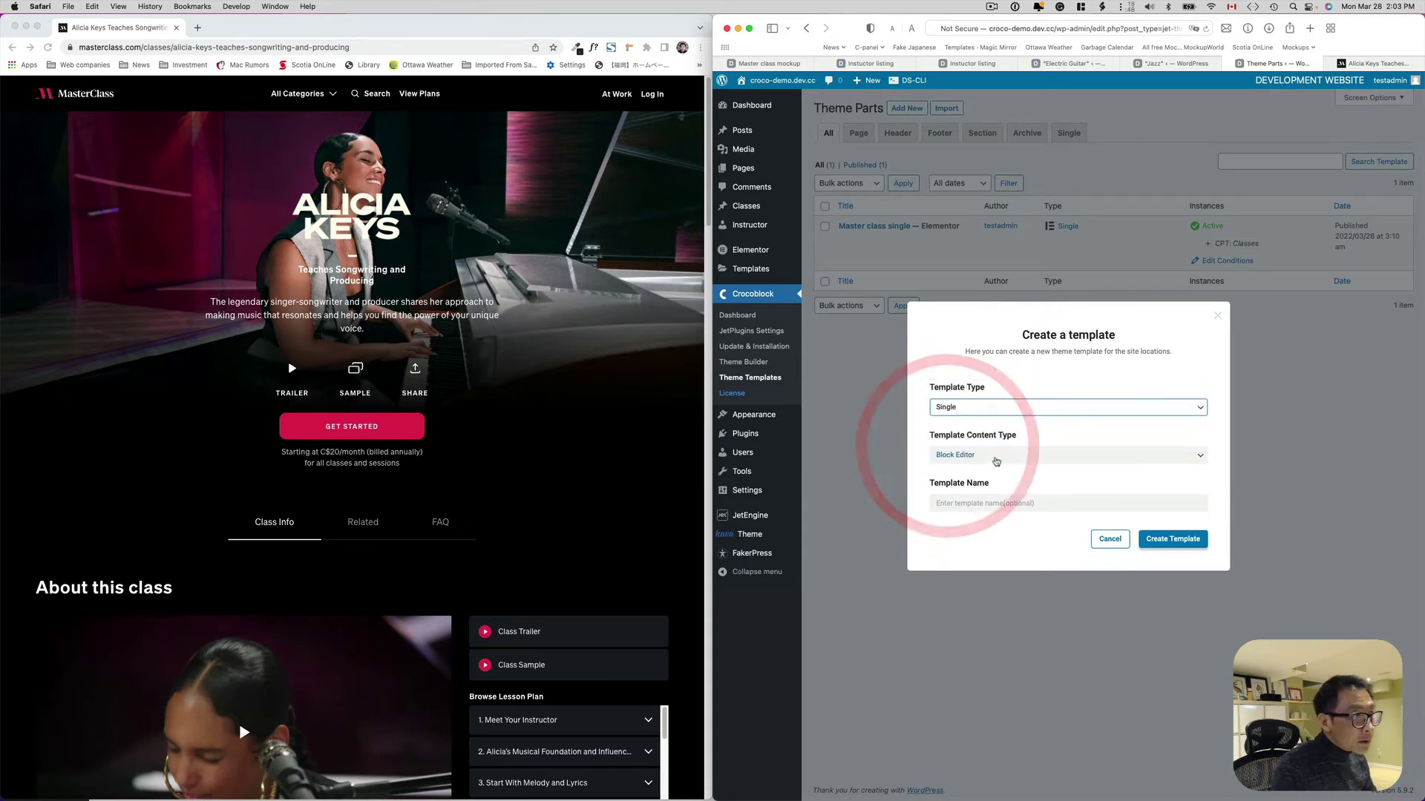
left_click(987, 454)
left_click(988, 466)
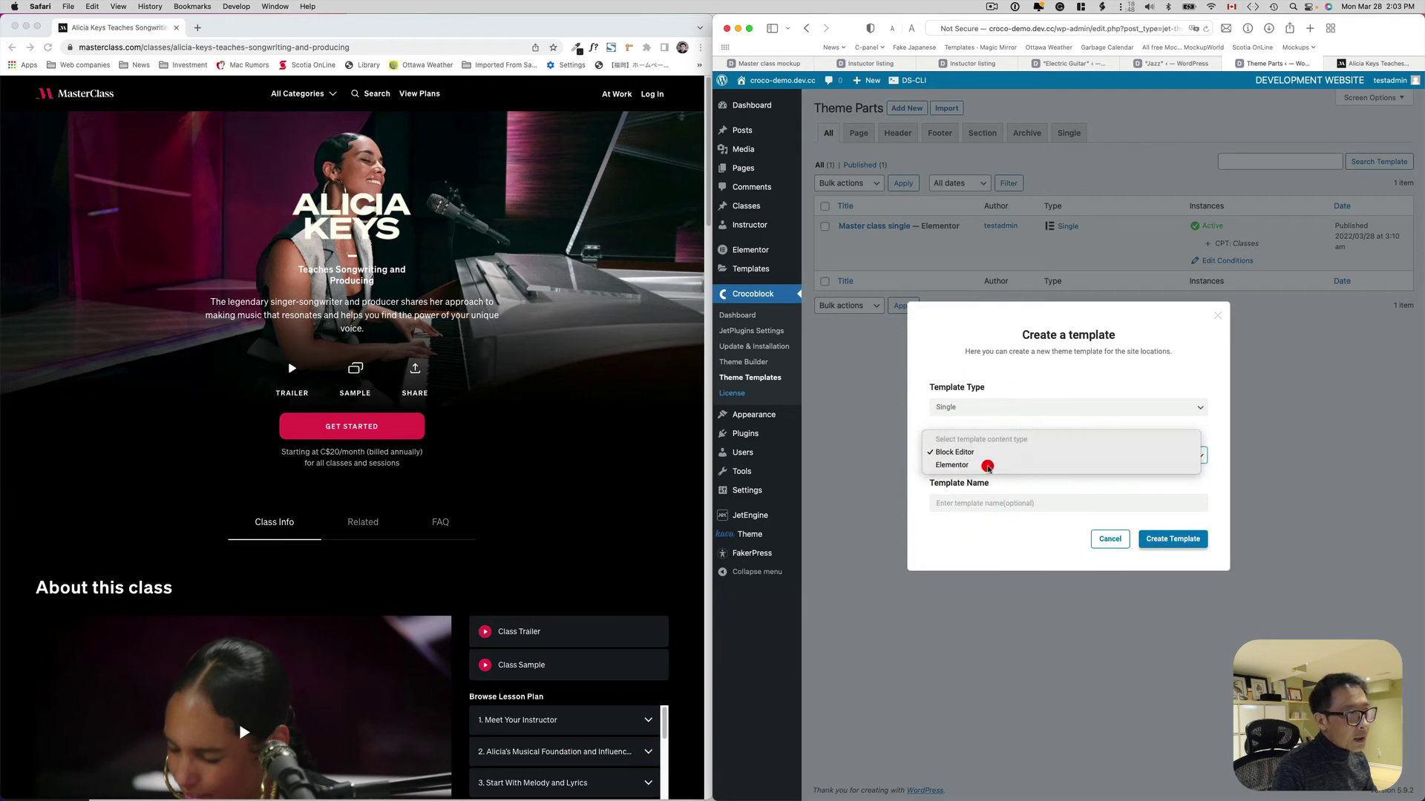
left_click(995, 505)
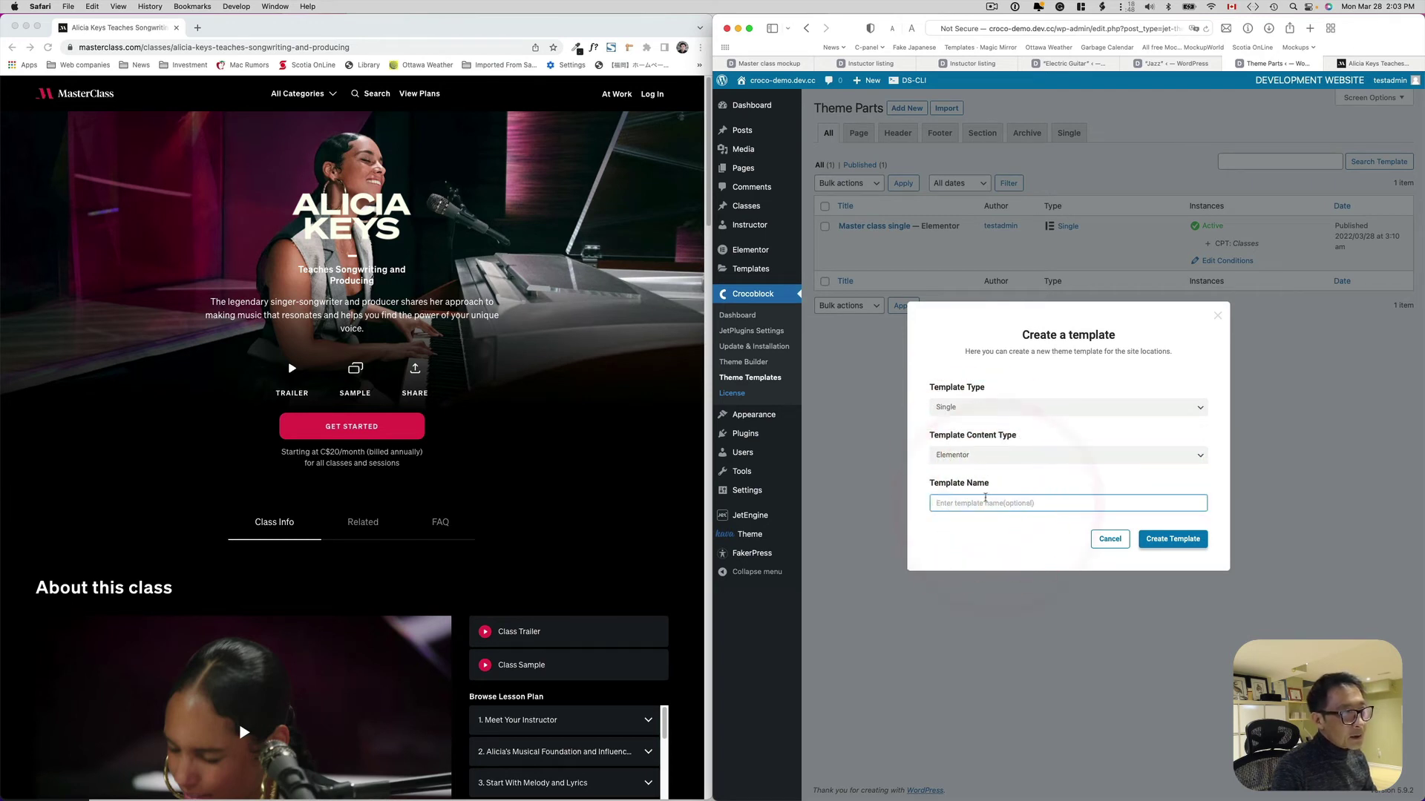
left_click(1110, 541)
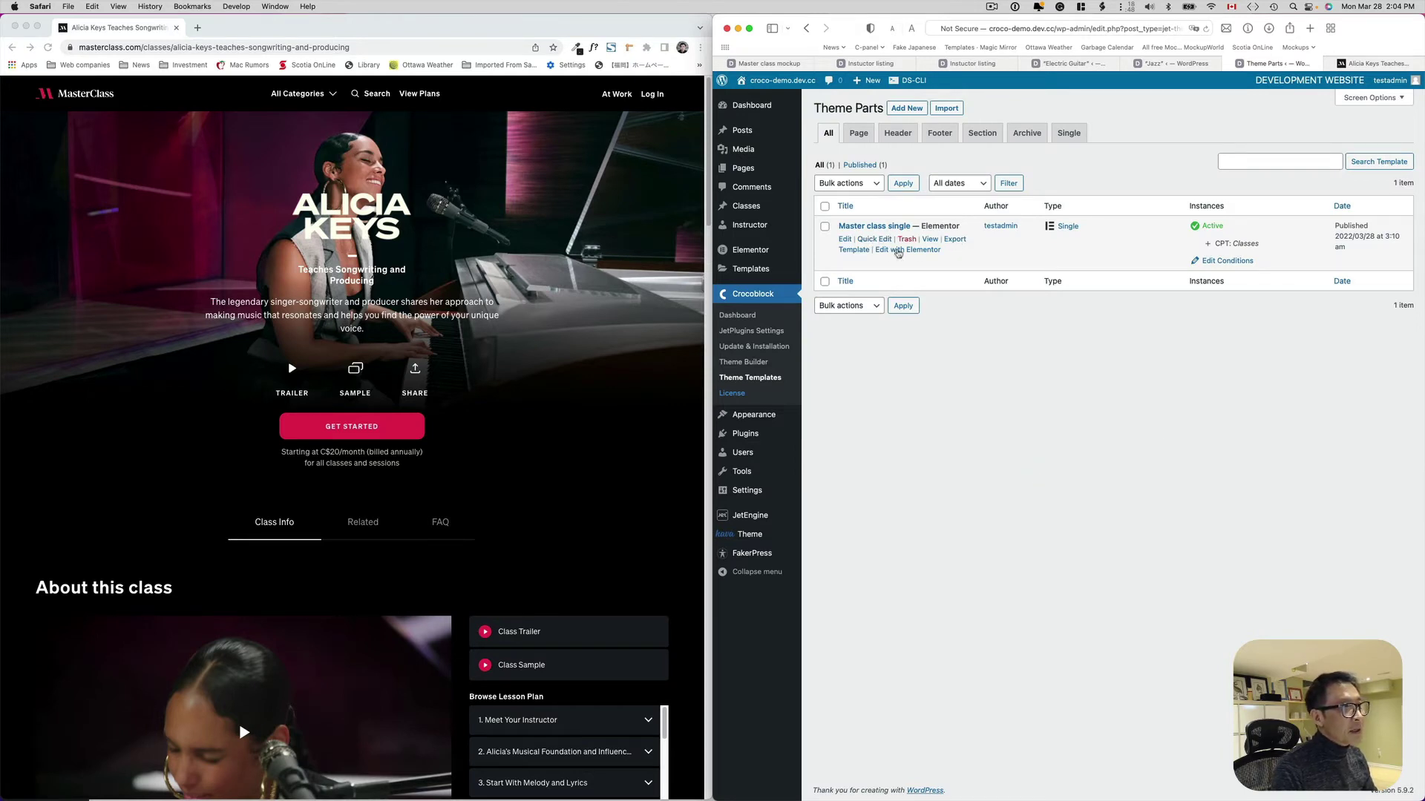
Open the Master class single template for editing with Elementor and widen the browser window
left_click(898, 250)
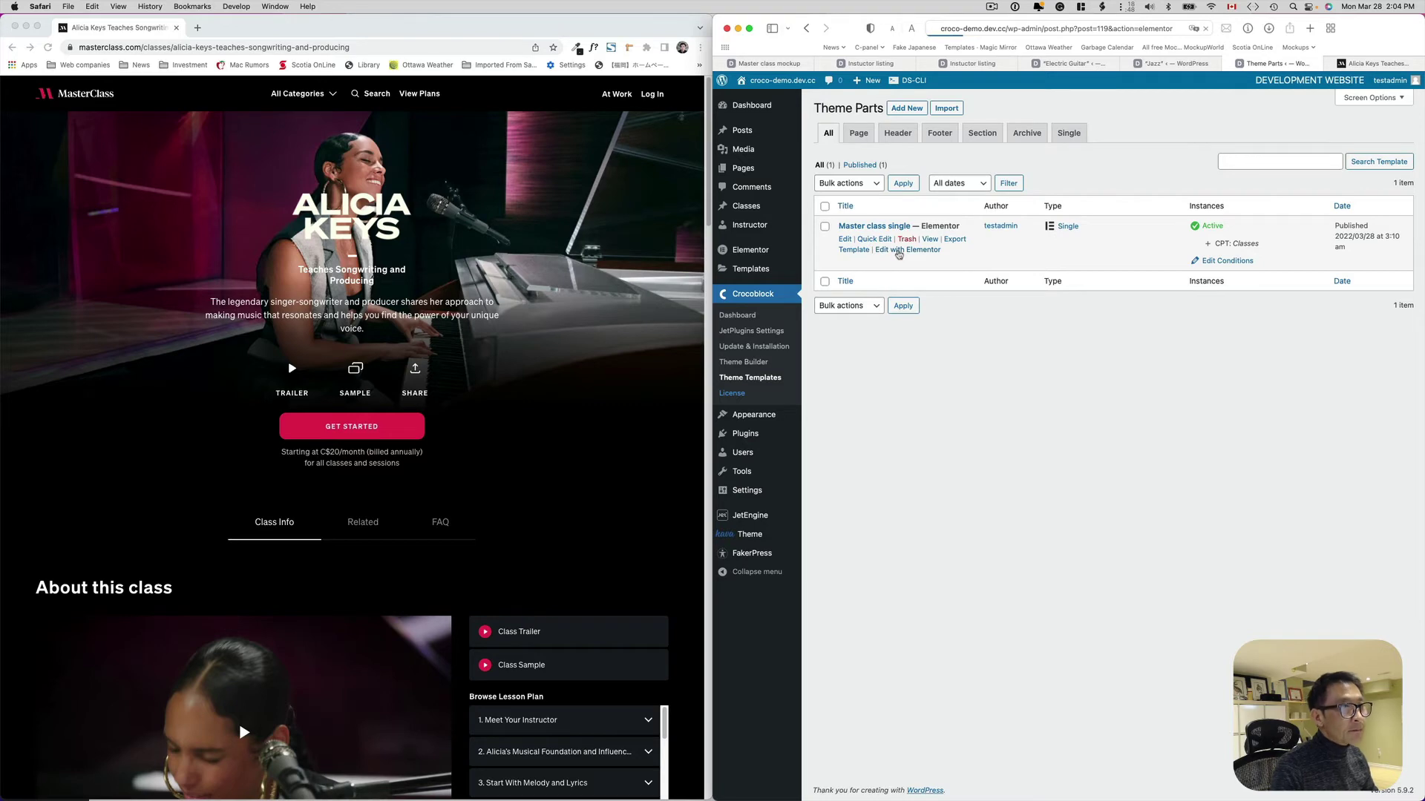
left_click_drag(706, 302, 405, 310)
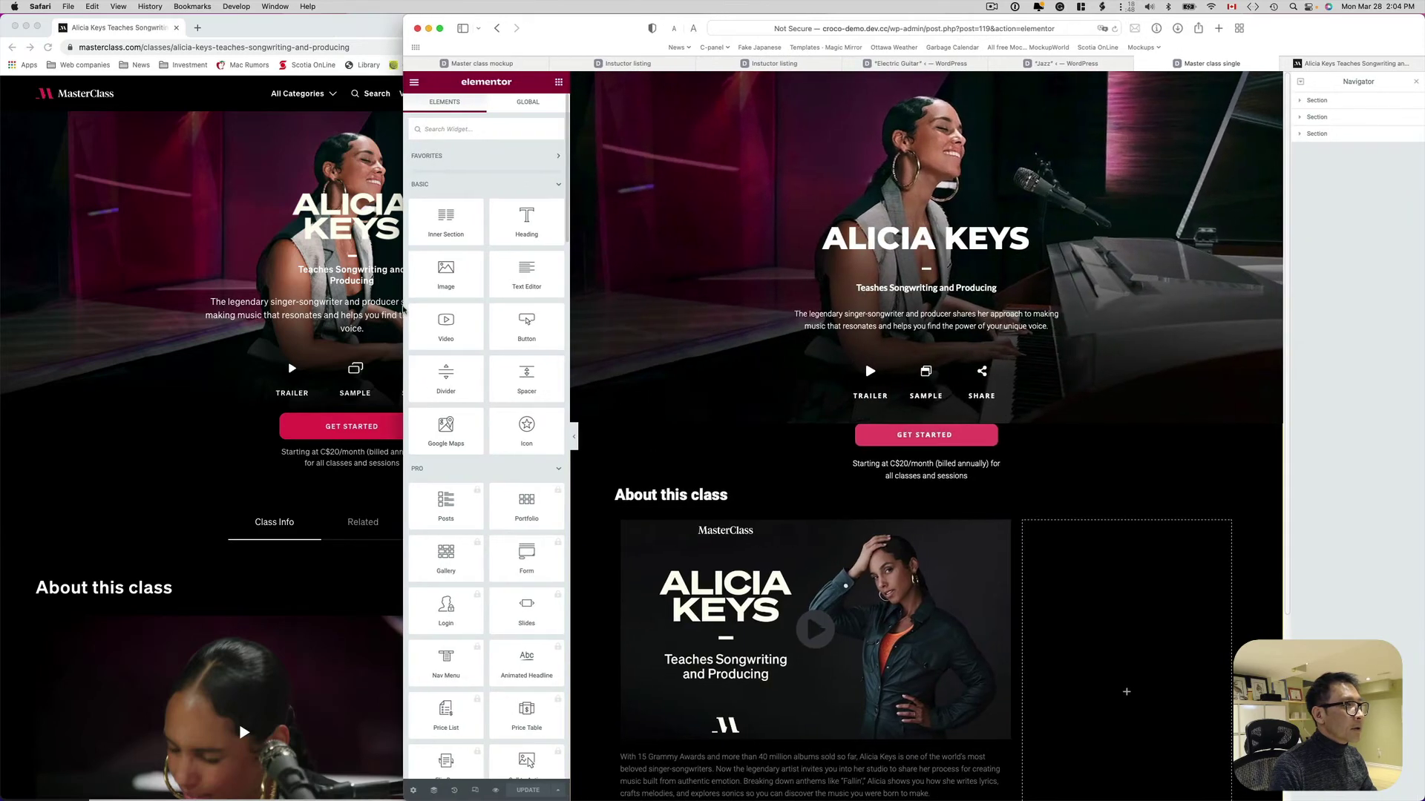
Open the hero section's background style and show the settings of its dynamic Custom Image
left_click(465, 306)
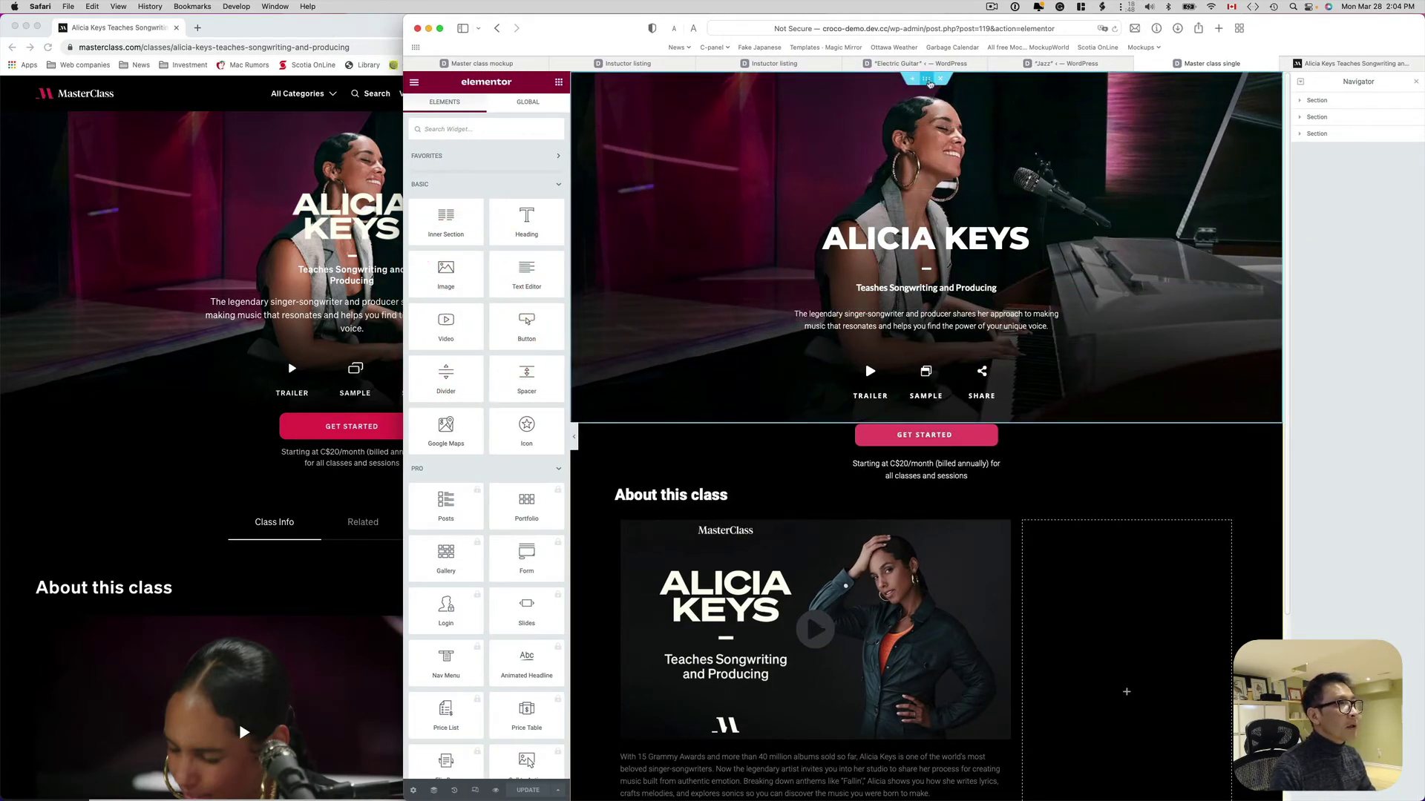
left_click(928, 80)
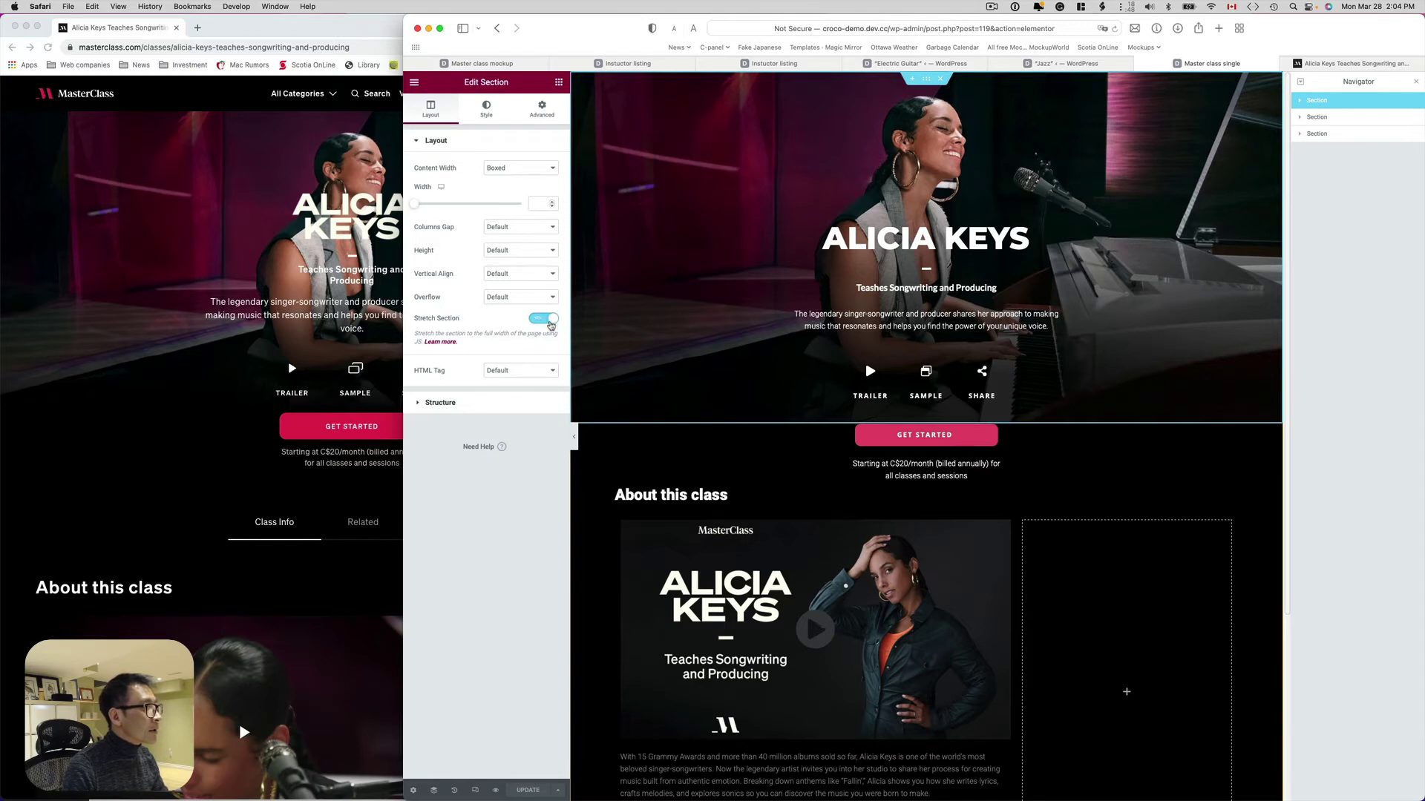
left_click(488, 110)
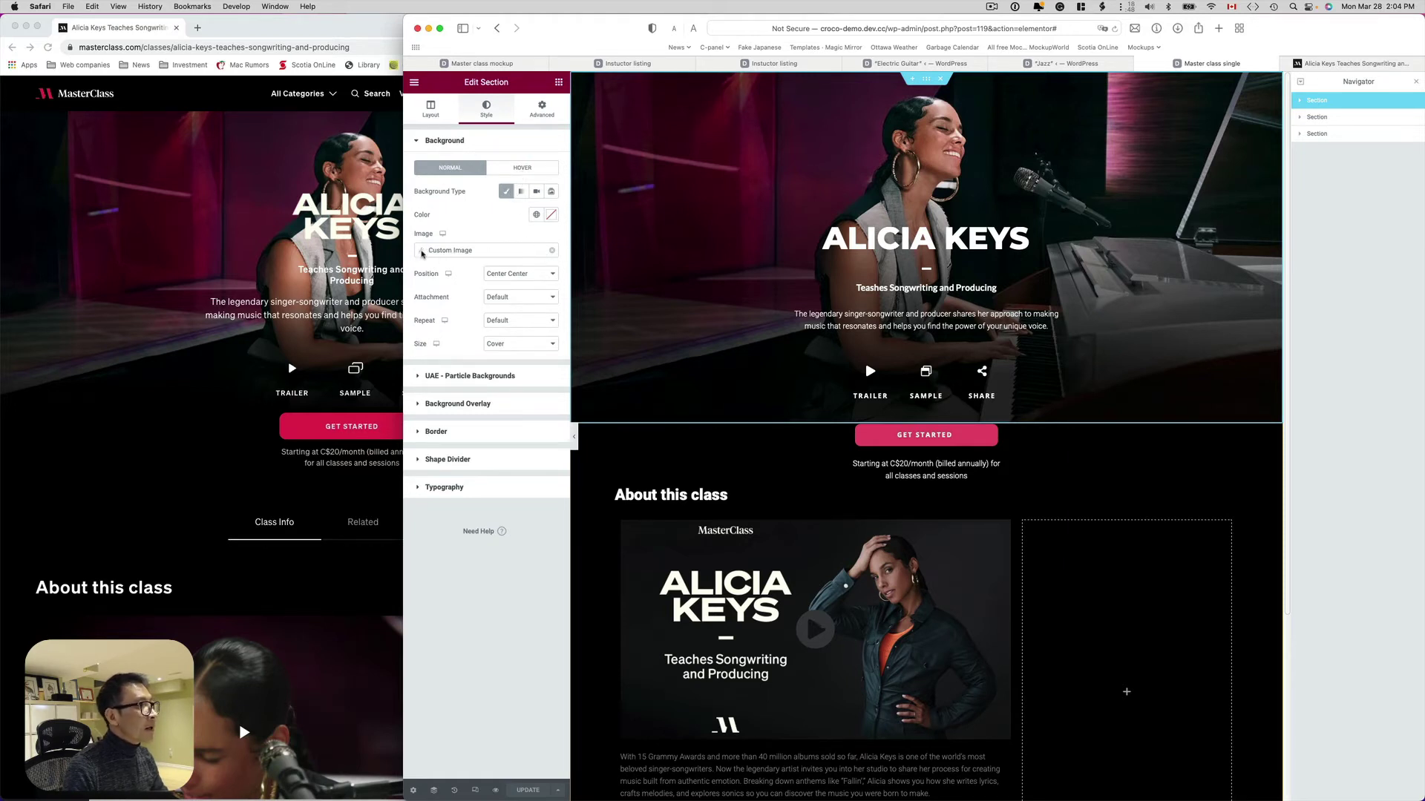
left_click(421, 252)
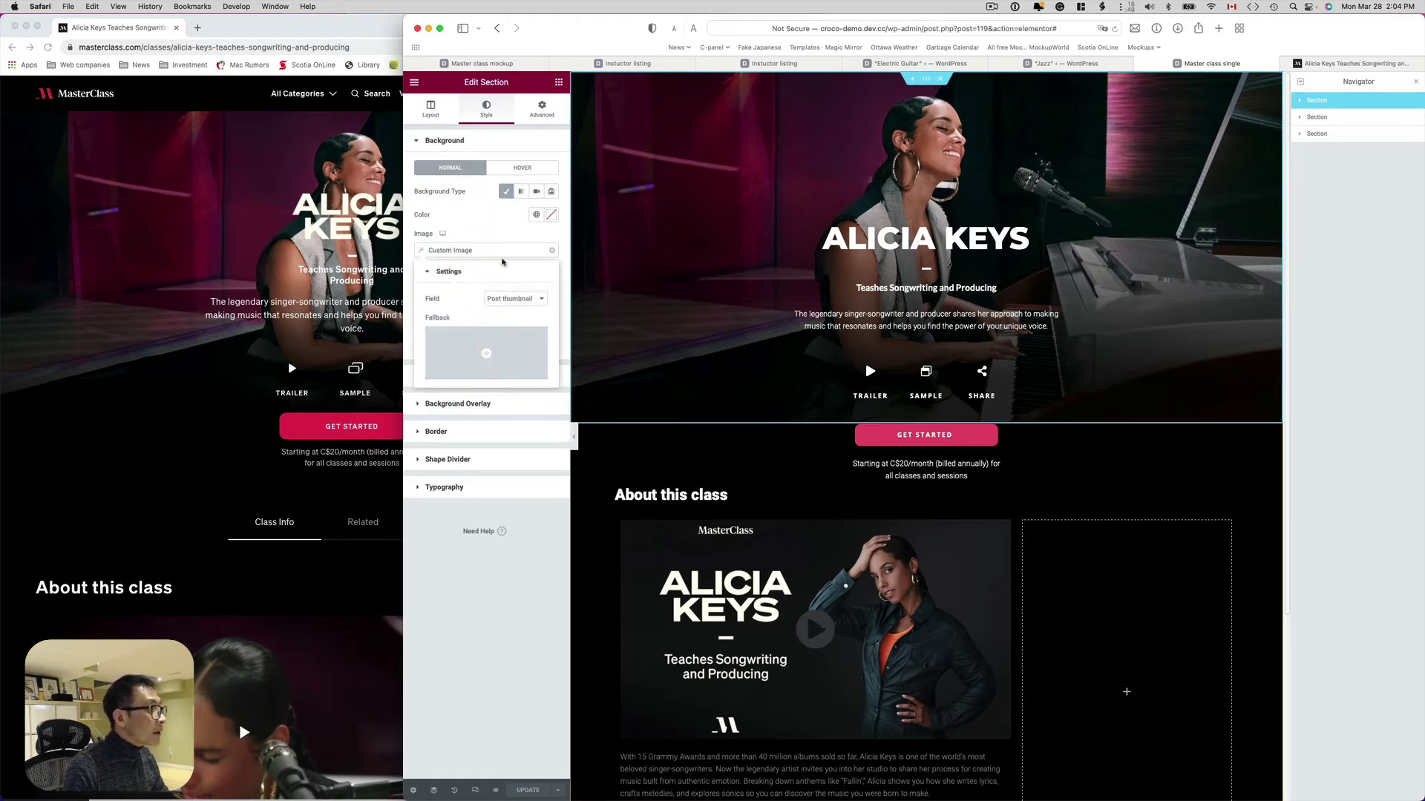
Remove the hero section's background image and assign JetEngine's Custom Image dynamic tag with the Post thumbnail field
left_click(552, 250)
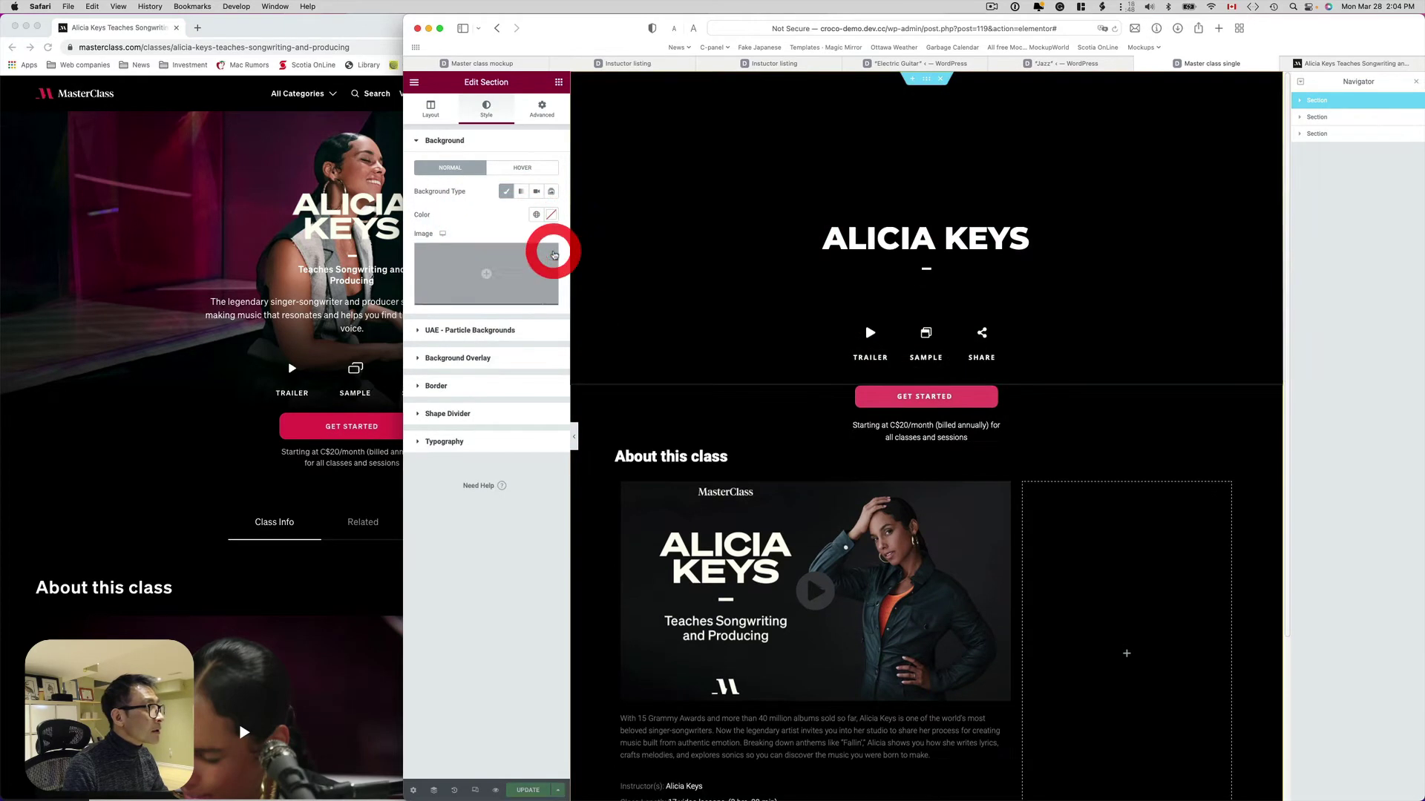
left_click(549, 296)
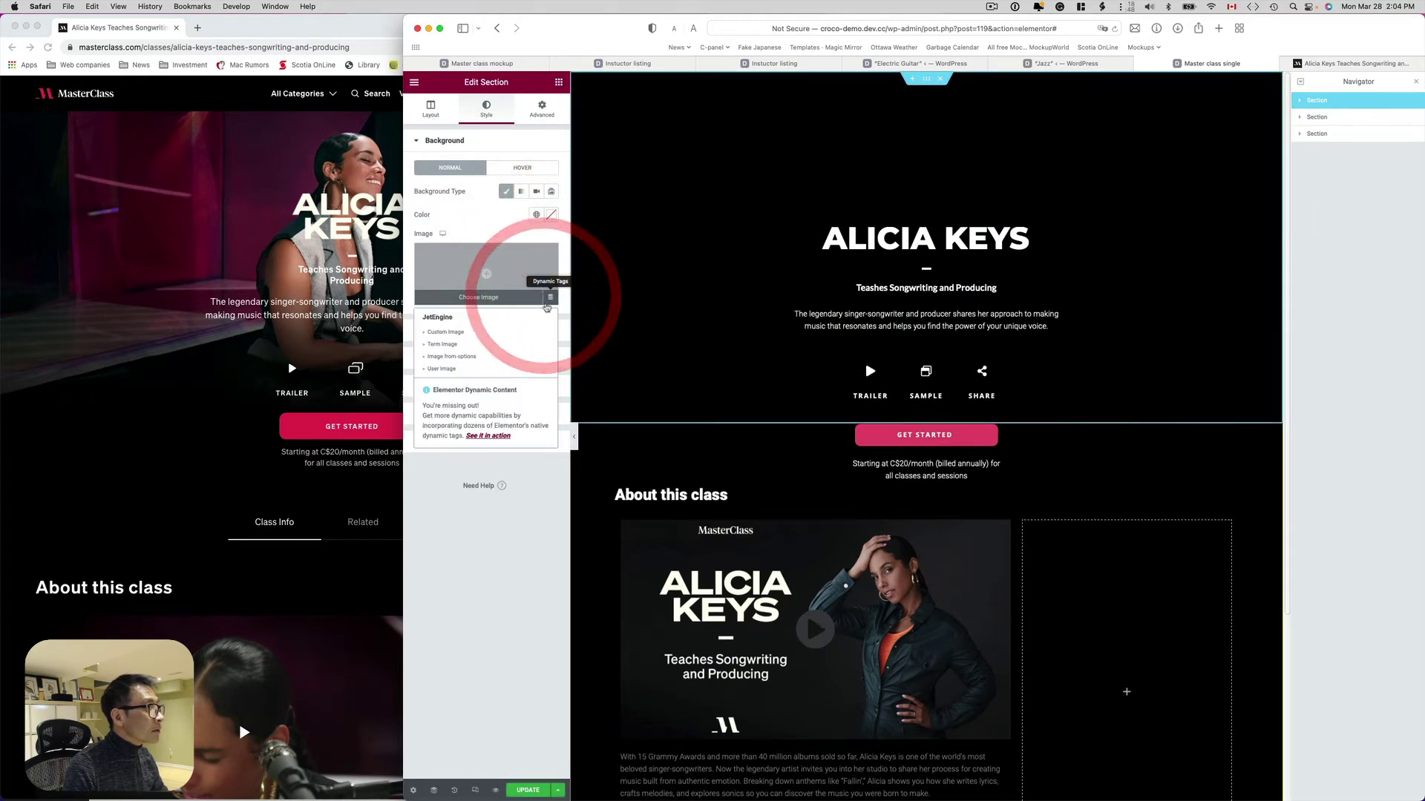
left_click(450, 334)
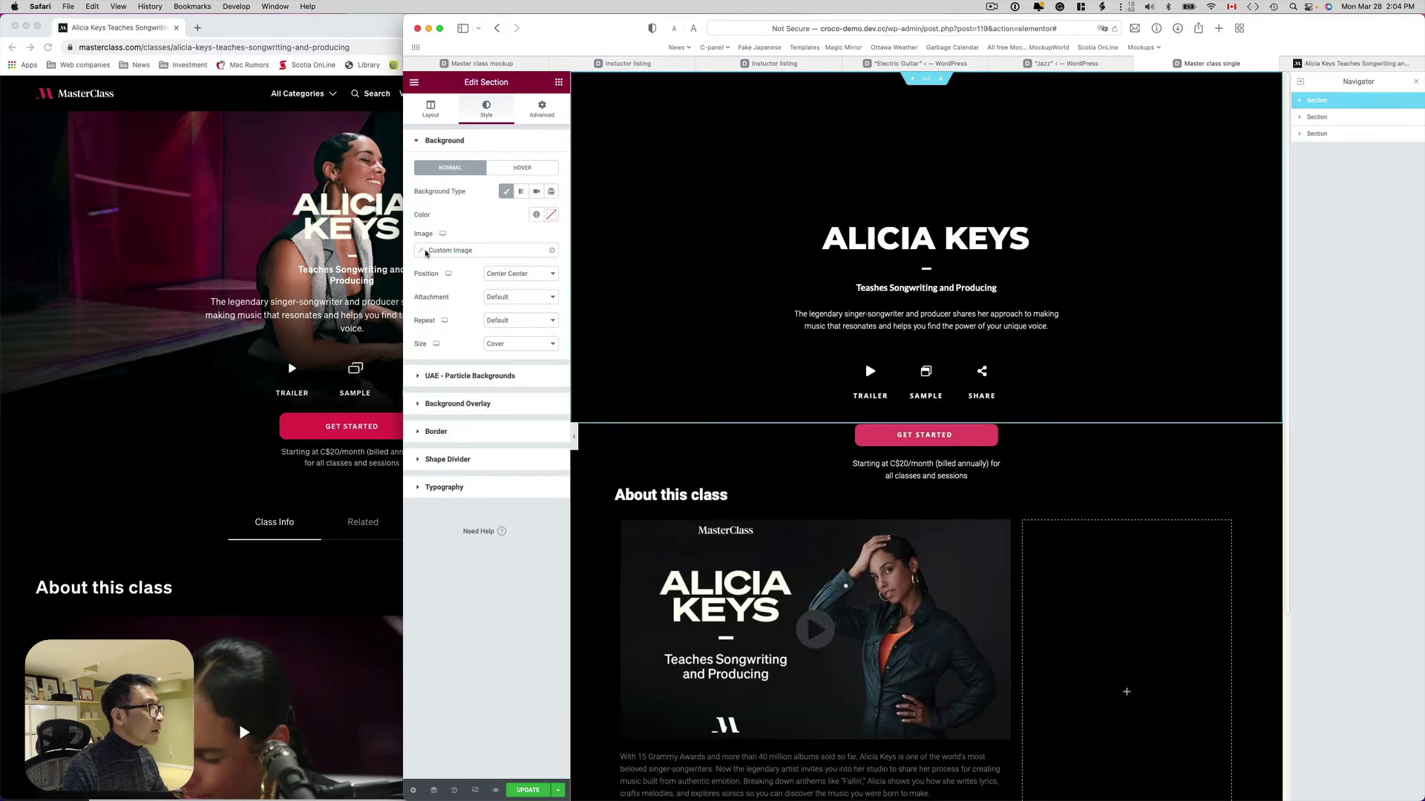
left_click(423, 250)
left_click(497, 298)
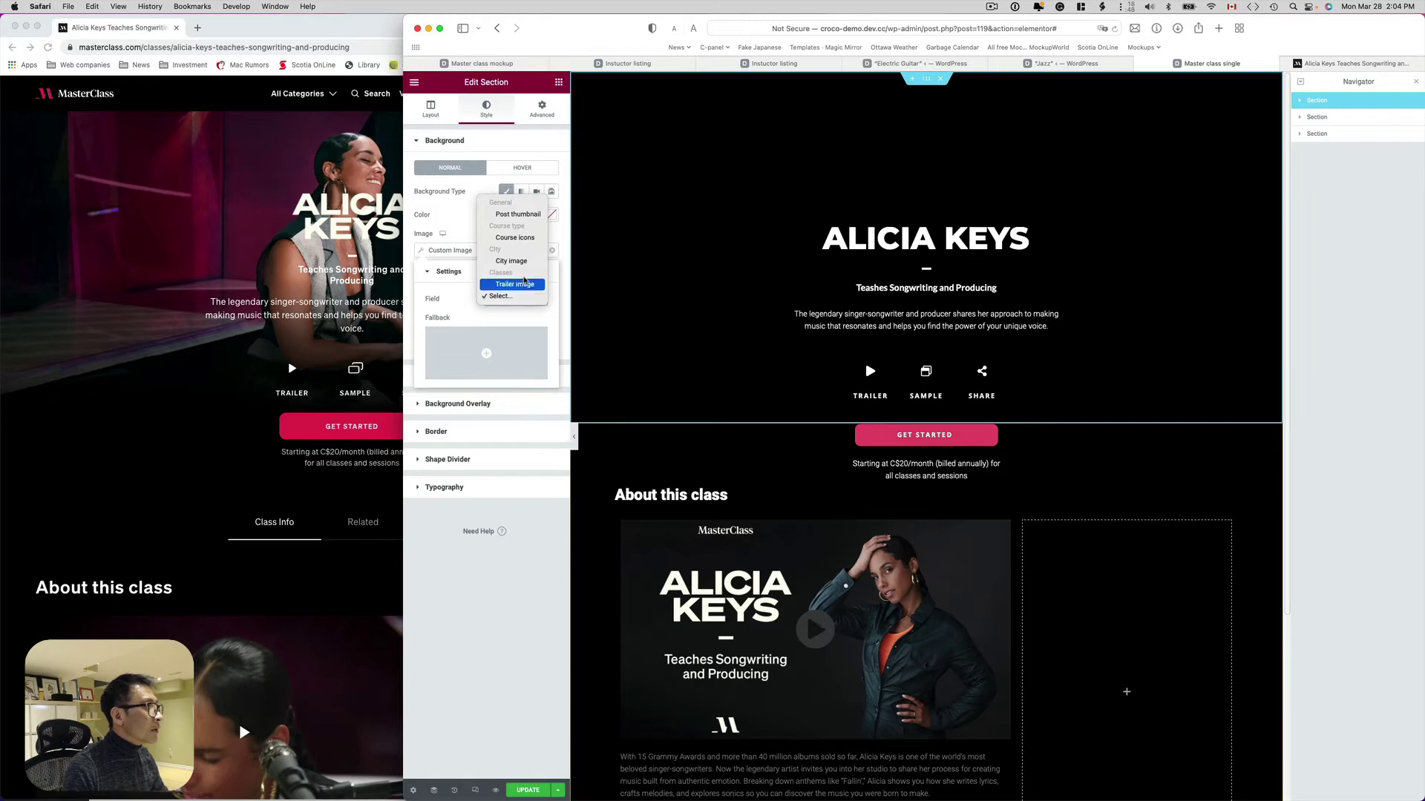
left_click(528, 217)
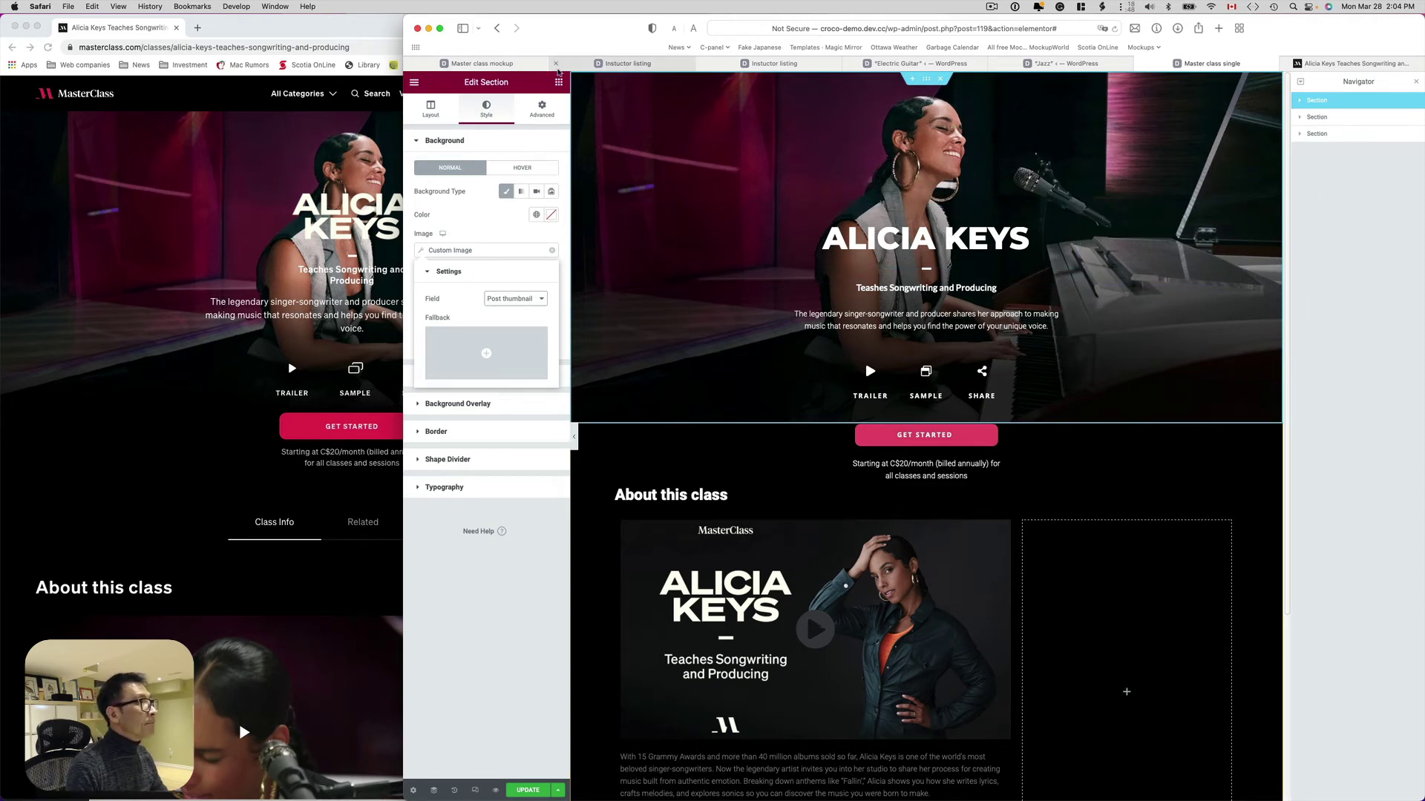
Open the Songwriting and Producing class for editing from the Classes list and examine the YouTube URL in its Class trailer field
mouse_move(765, 70)
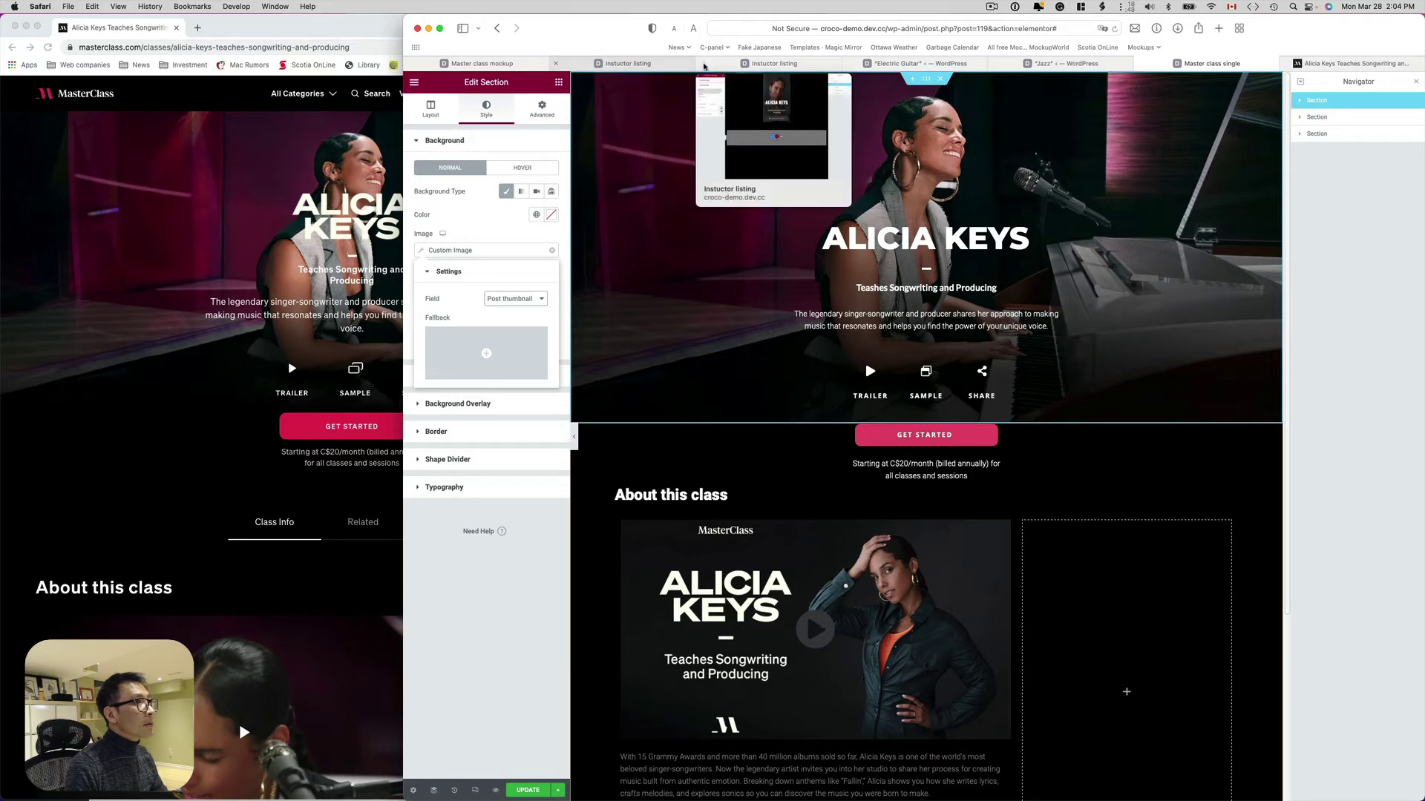
left_click(933, 63)
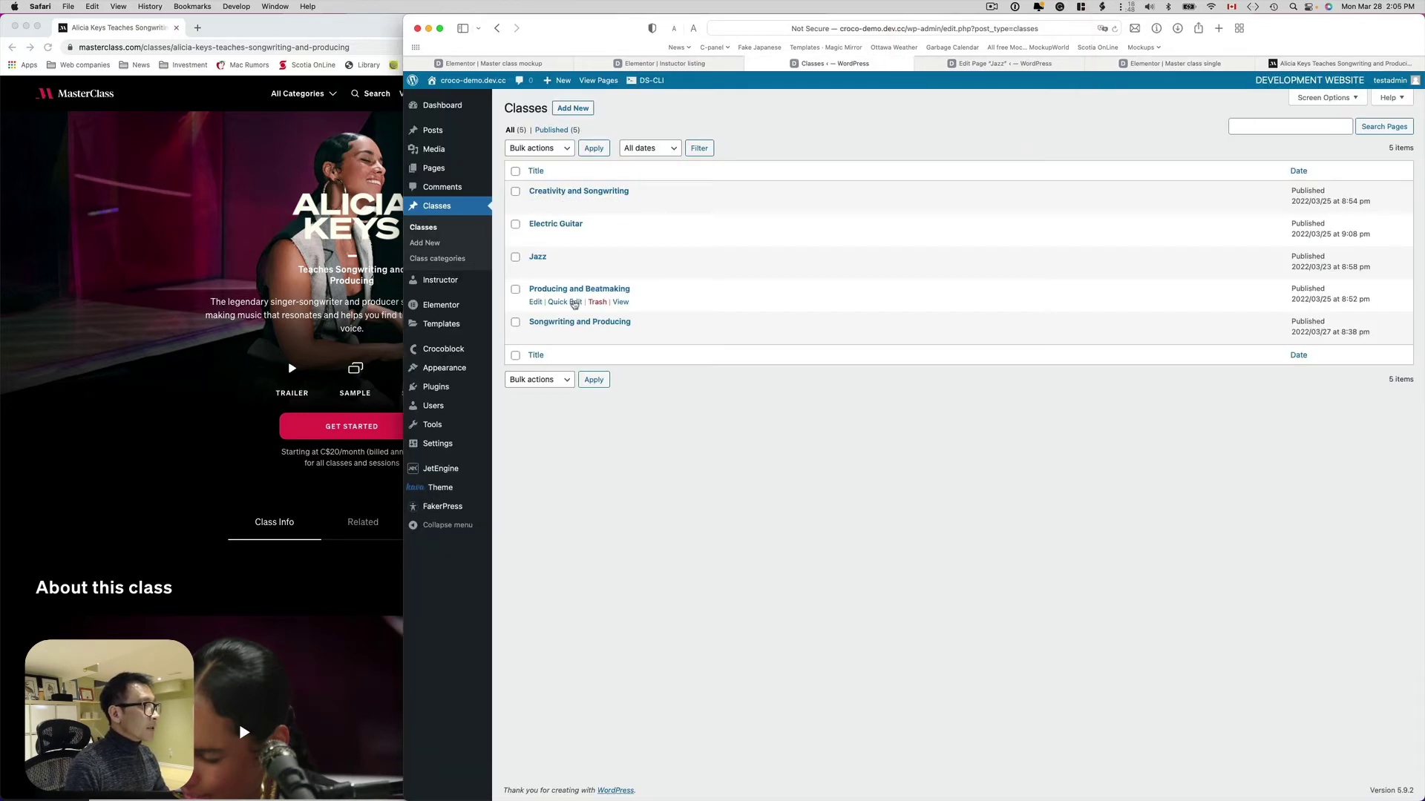
left_click(536, 335)
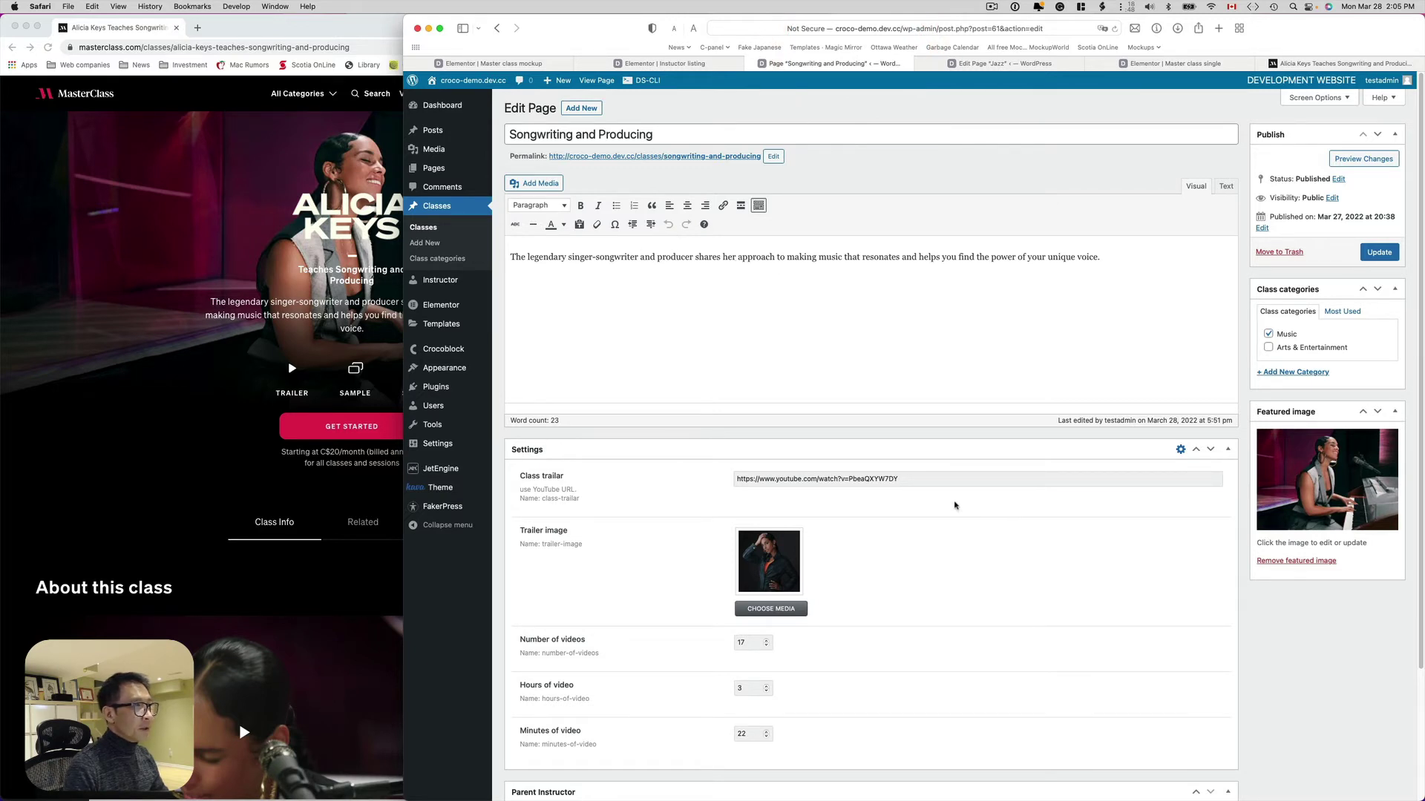
left_click(894, 481)
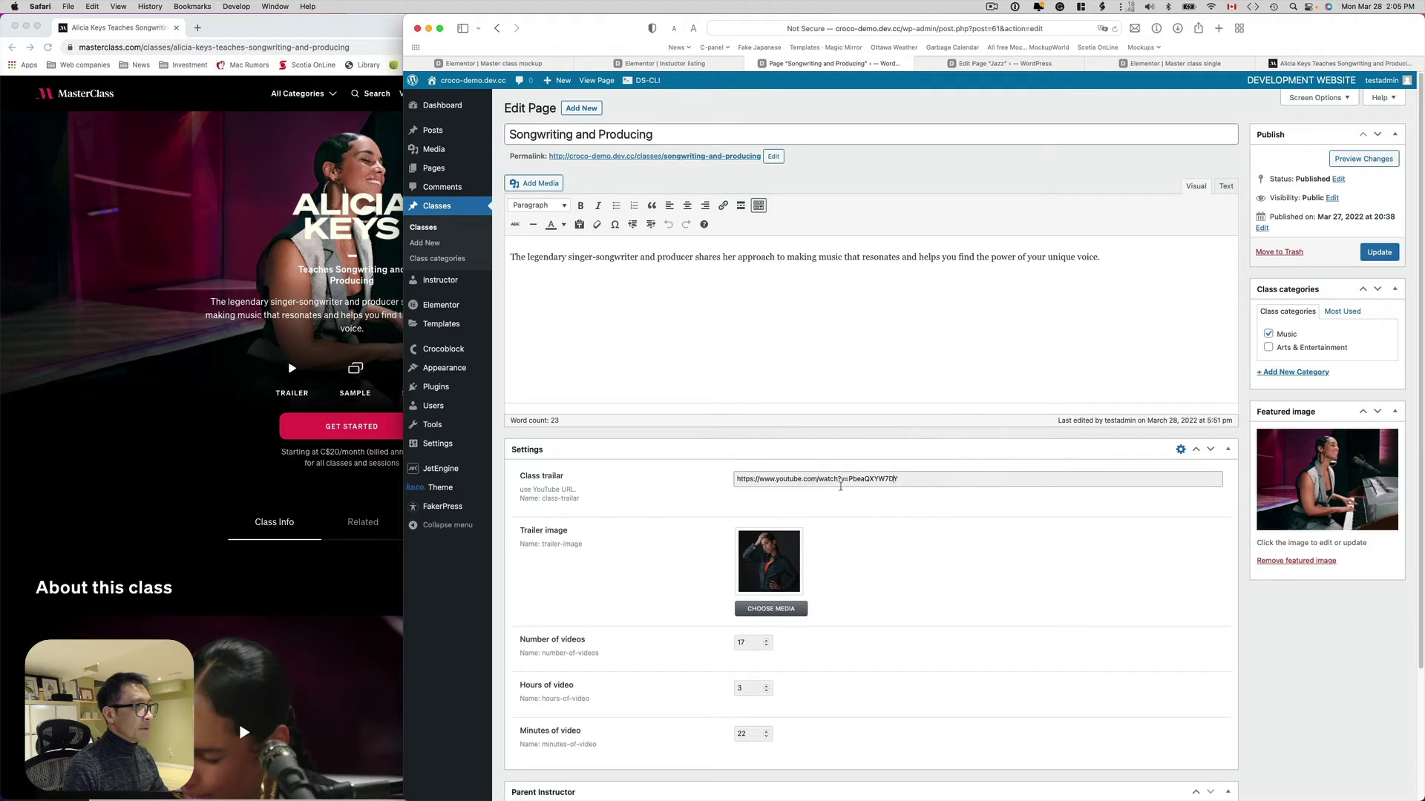
left_click(842, 480)
double_click(842, 481)
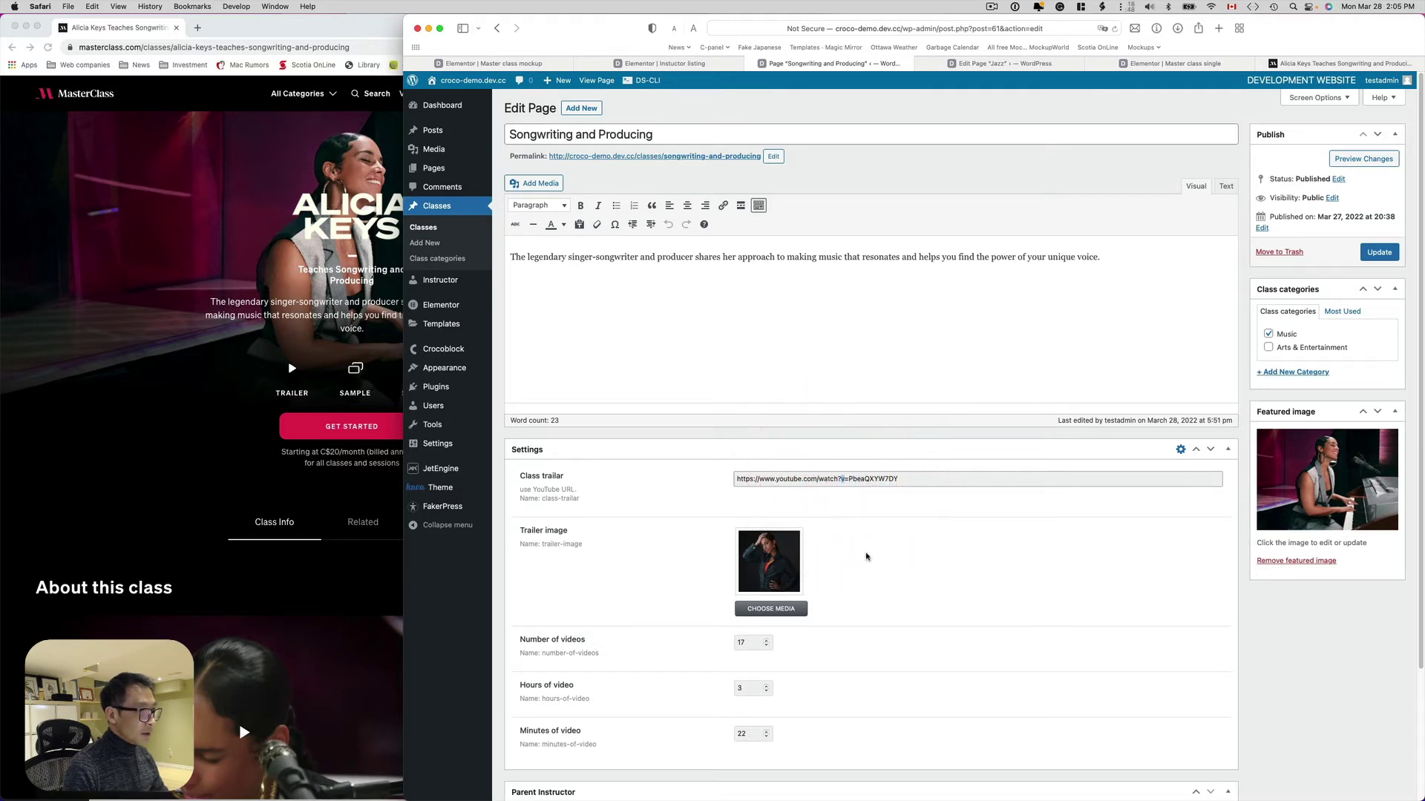
Review the Songwriting and Producing class entry's settings fields and its parent instructor
mouse_move(802, 582)
scroll(616, 679, "down", 2)
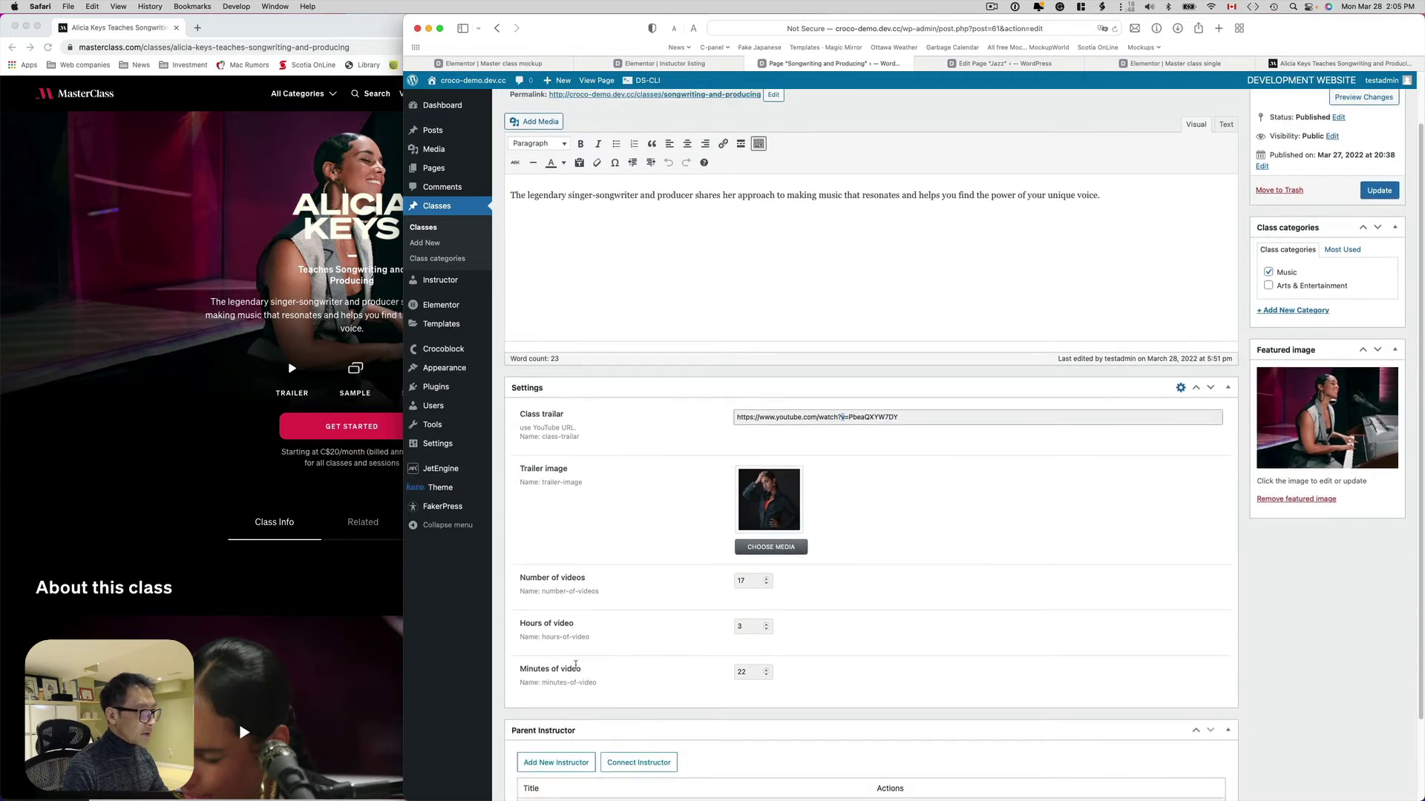
scroll(668, 653, "down", 3)
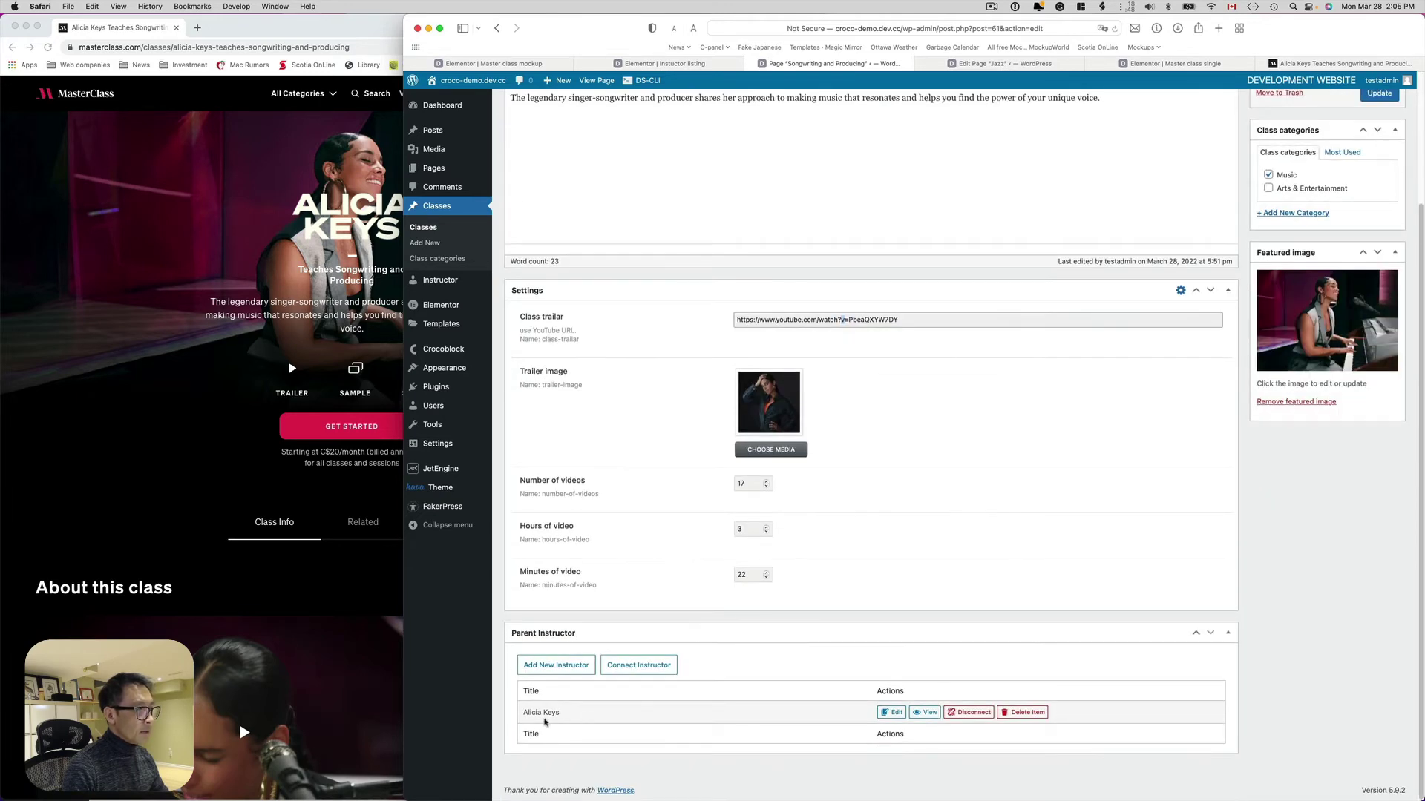
scroll(679, 705, "up", 3)
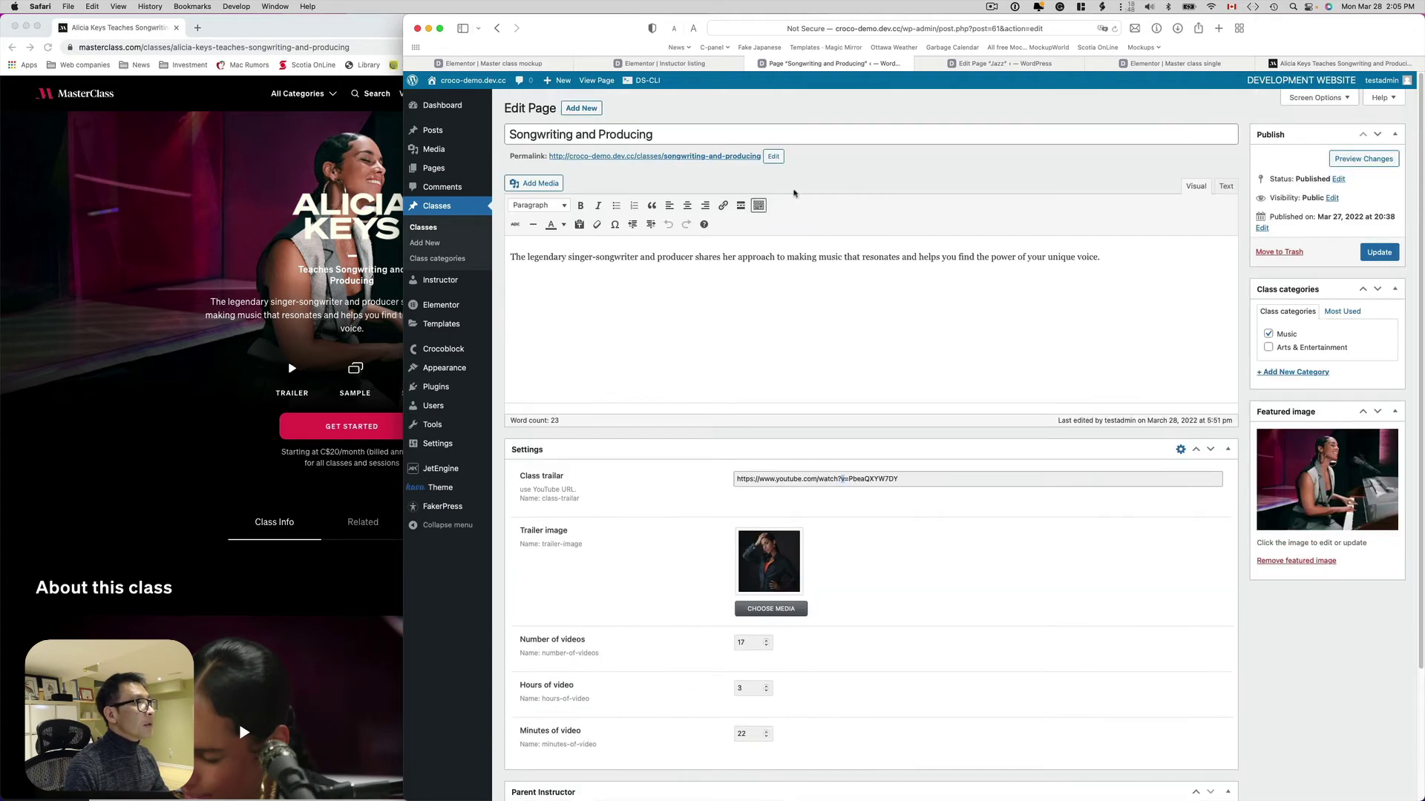
Move the Songwriting and Producing edit page into its own window and bring the window with the Jazz page forward
left_click_drag(812, 63, 146, 182)
middle_click(473, 294)
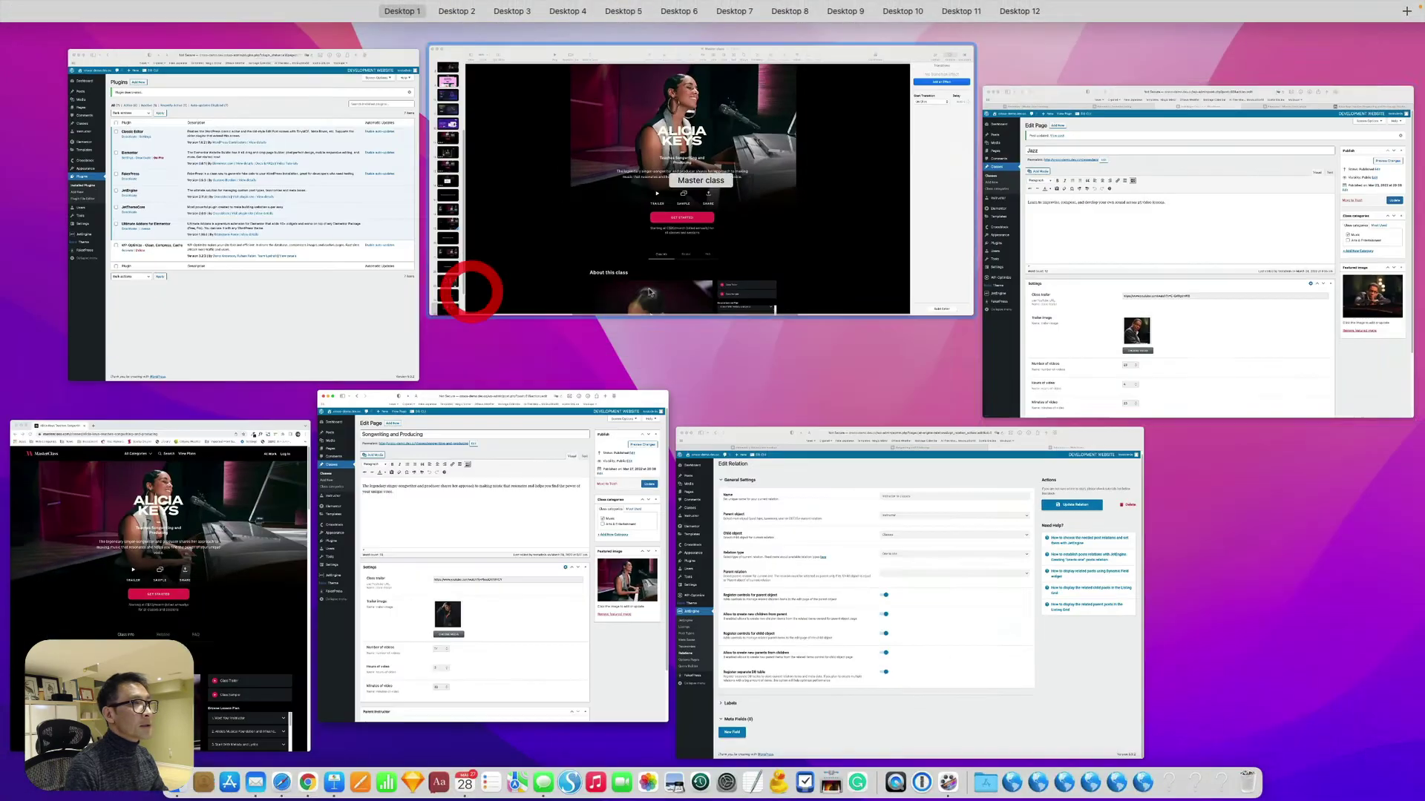
left_click(1092, 102)
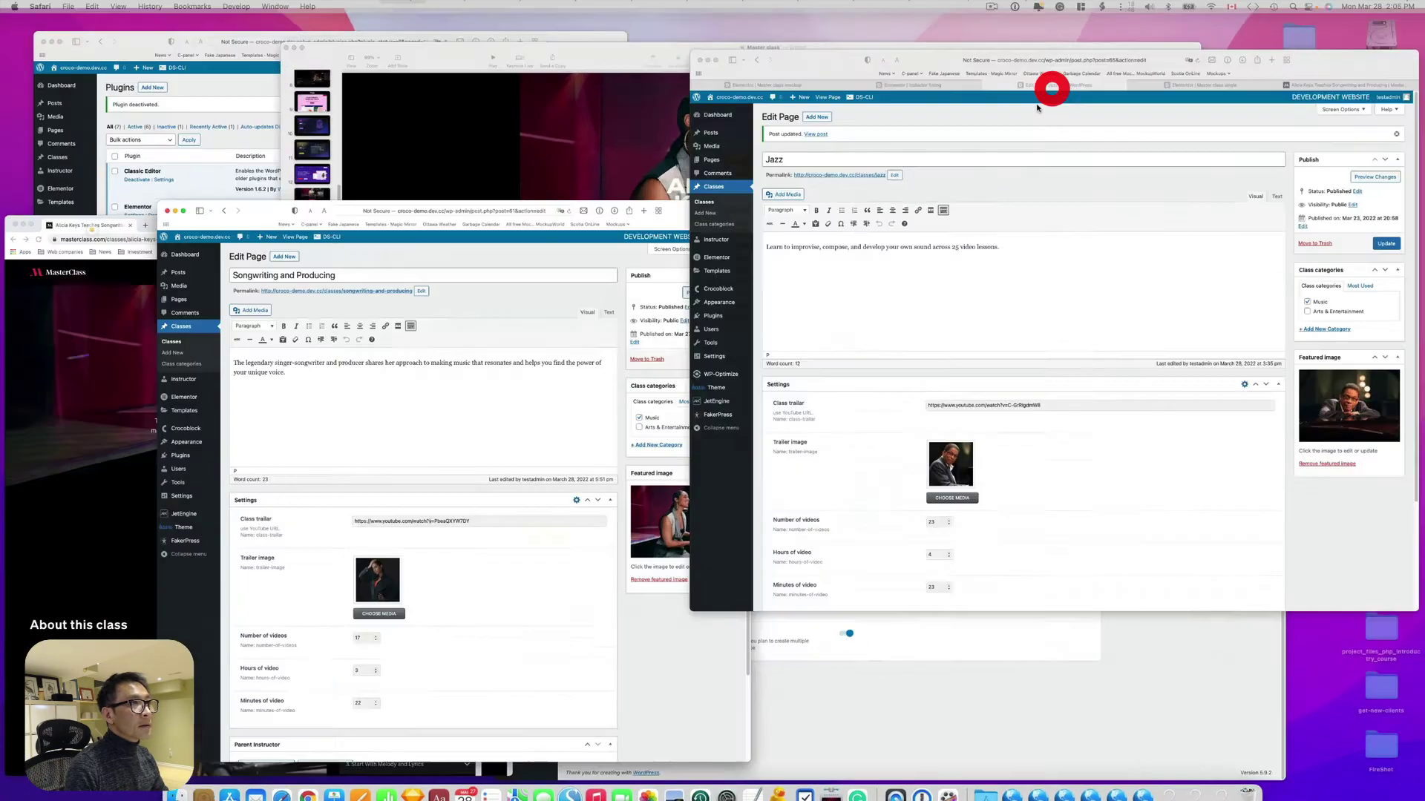
Close the Instructor listing and Master class mockup editors and show the Master class single template
left_click(765, 63)
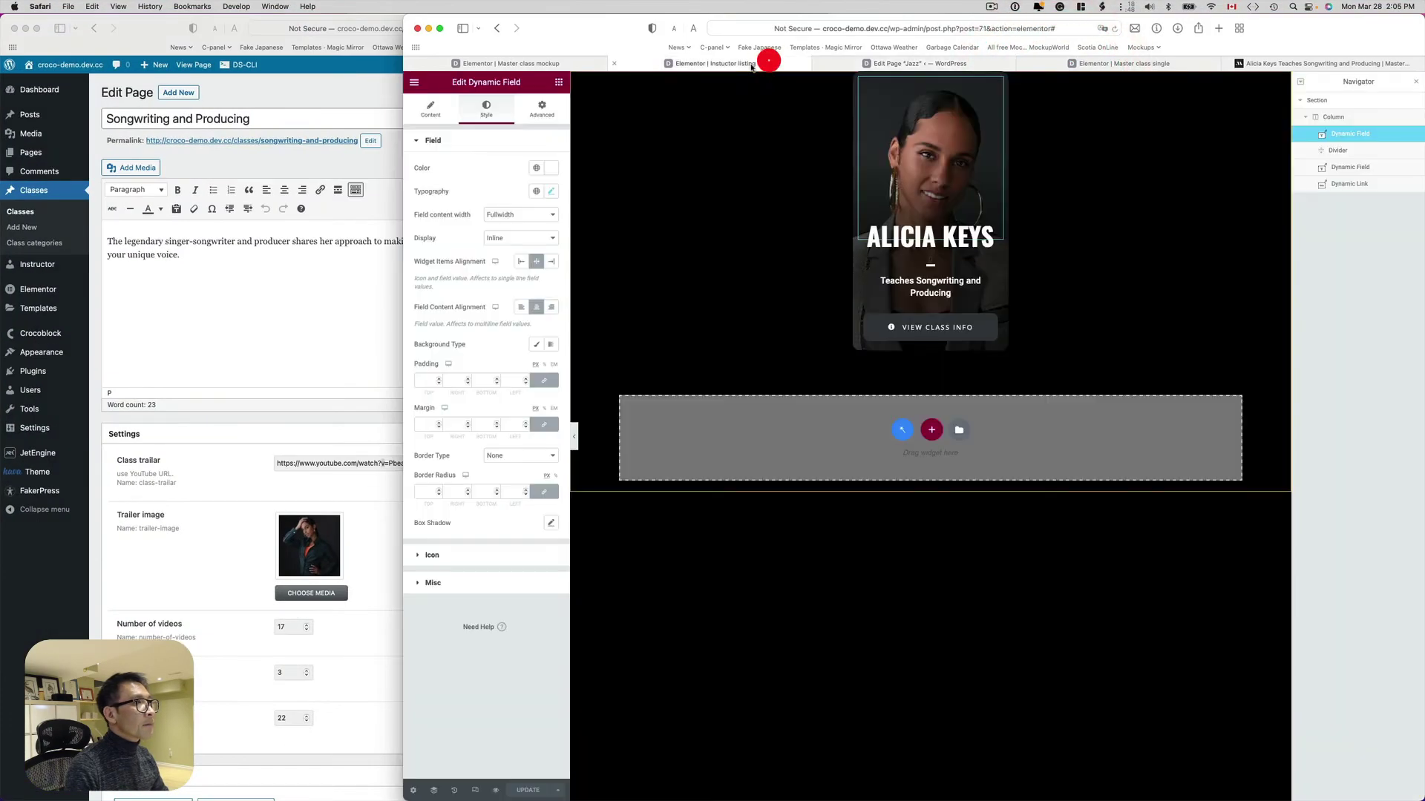
left_click(613, 65)
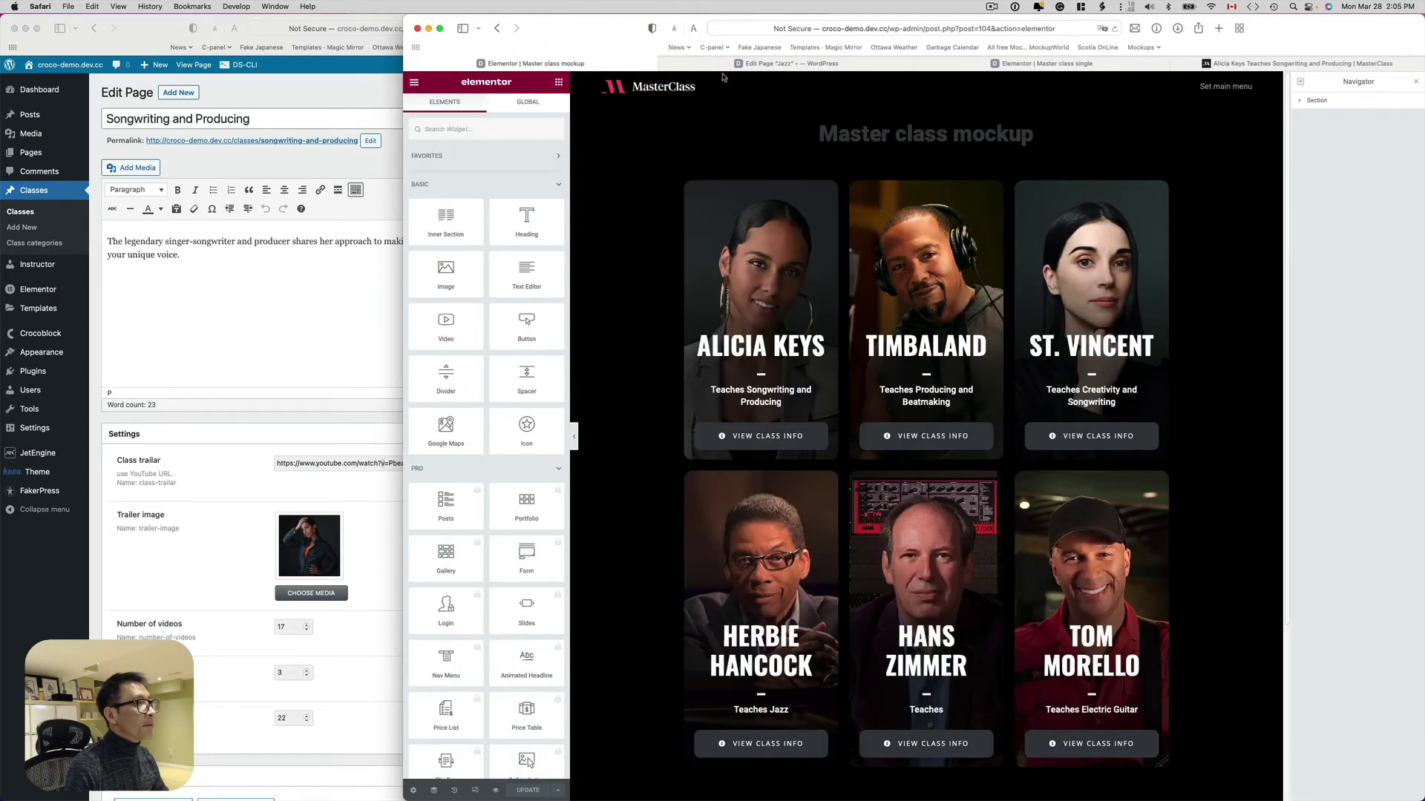
left_click(409, 65)
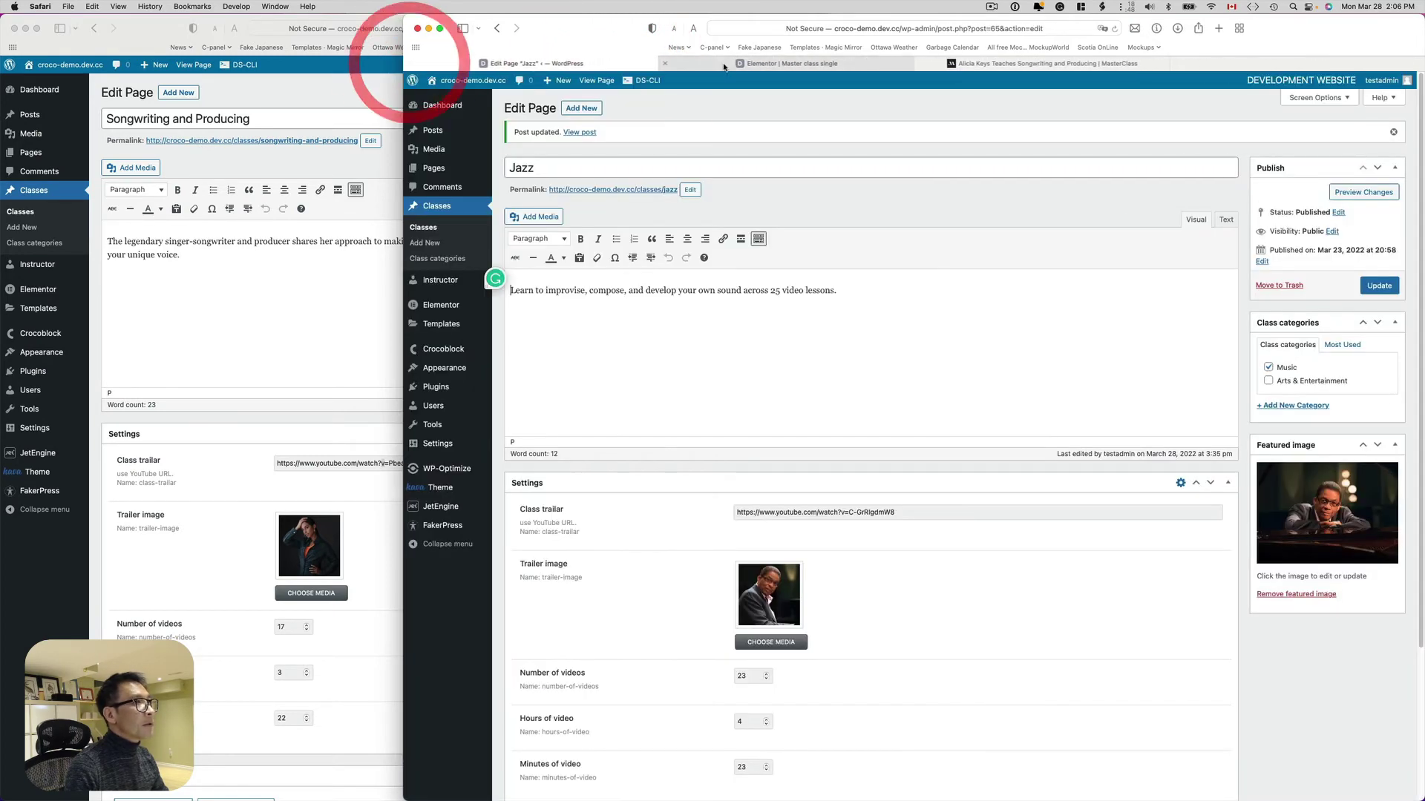
left_click(746, 63)
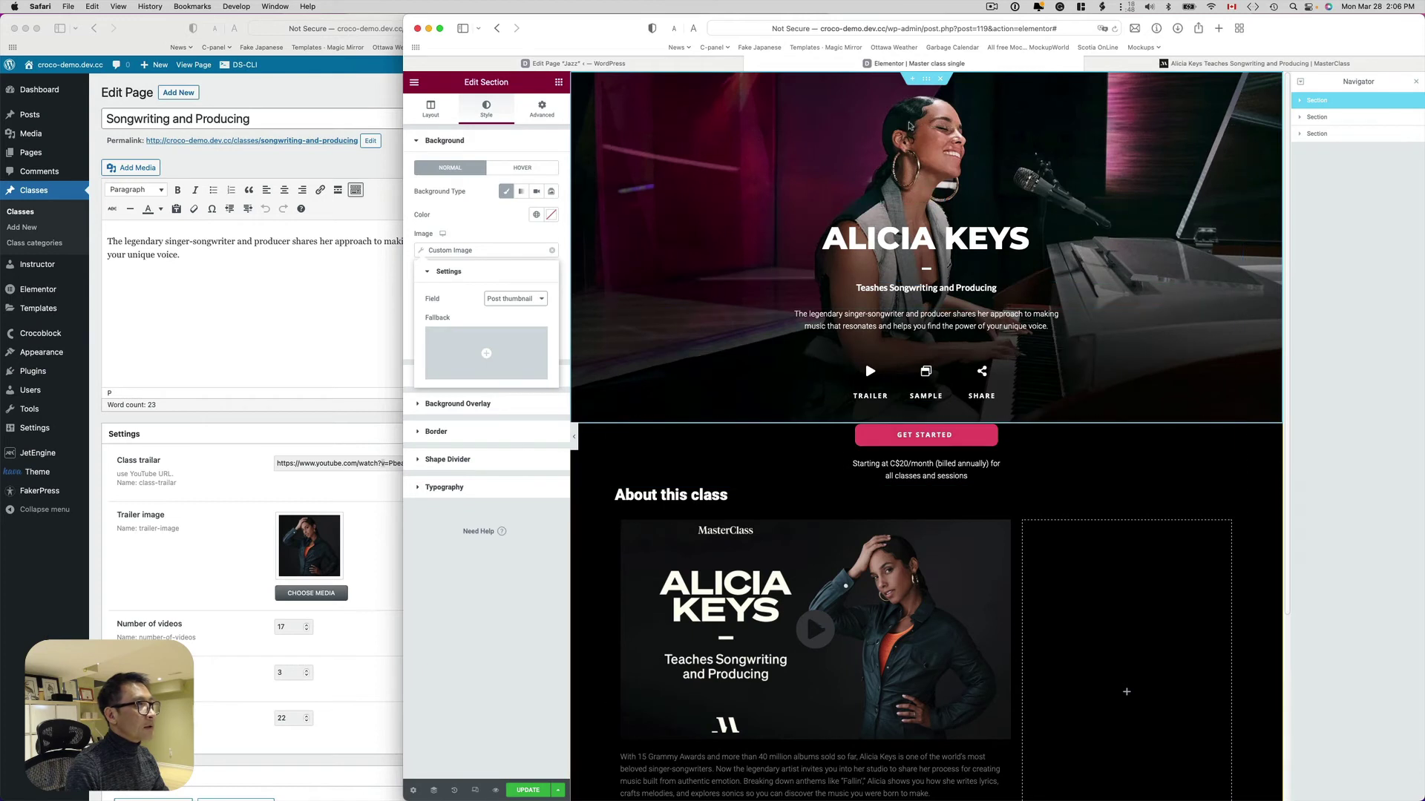
Compare the hero section's dynamic background image setting with the class entry's featured image
left_click(927, 78)
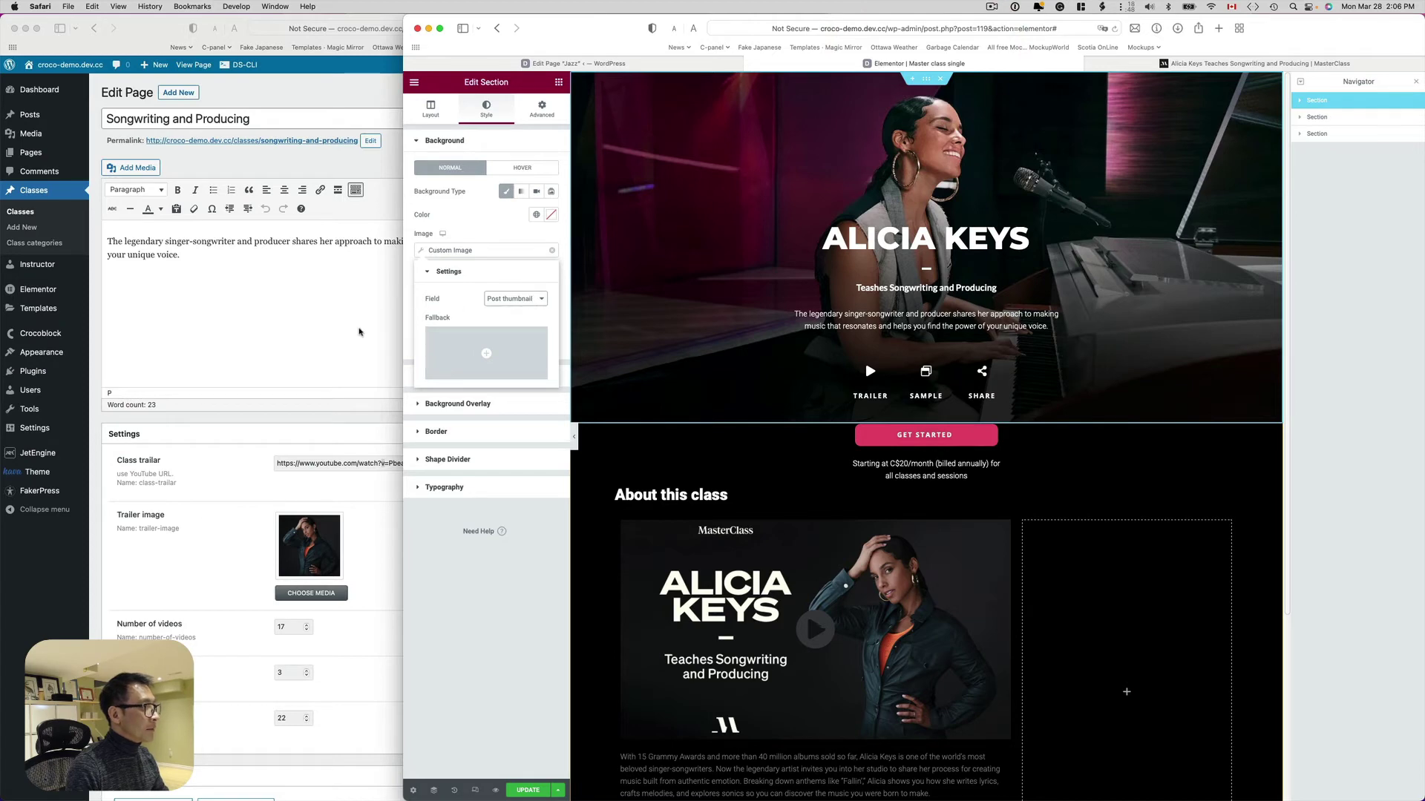
left_click(309, 321)
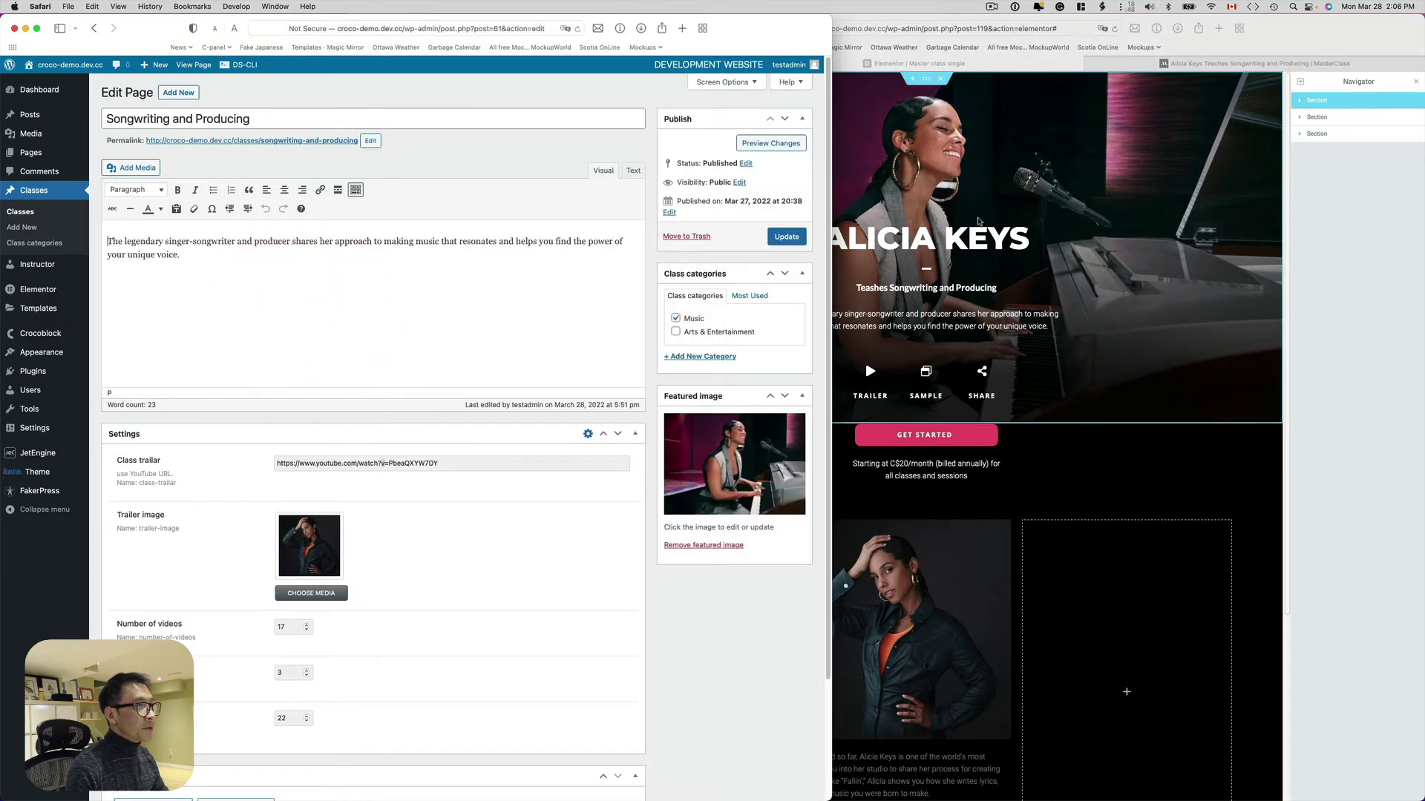
left_click(983, 195)
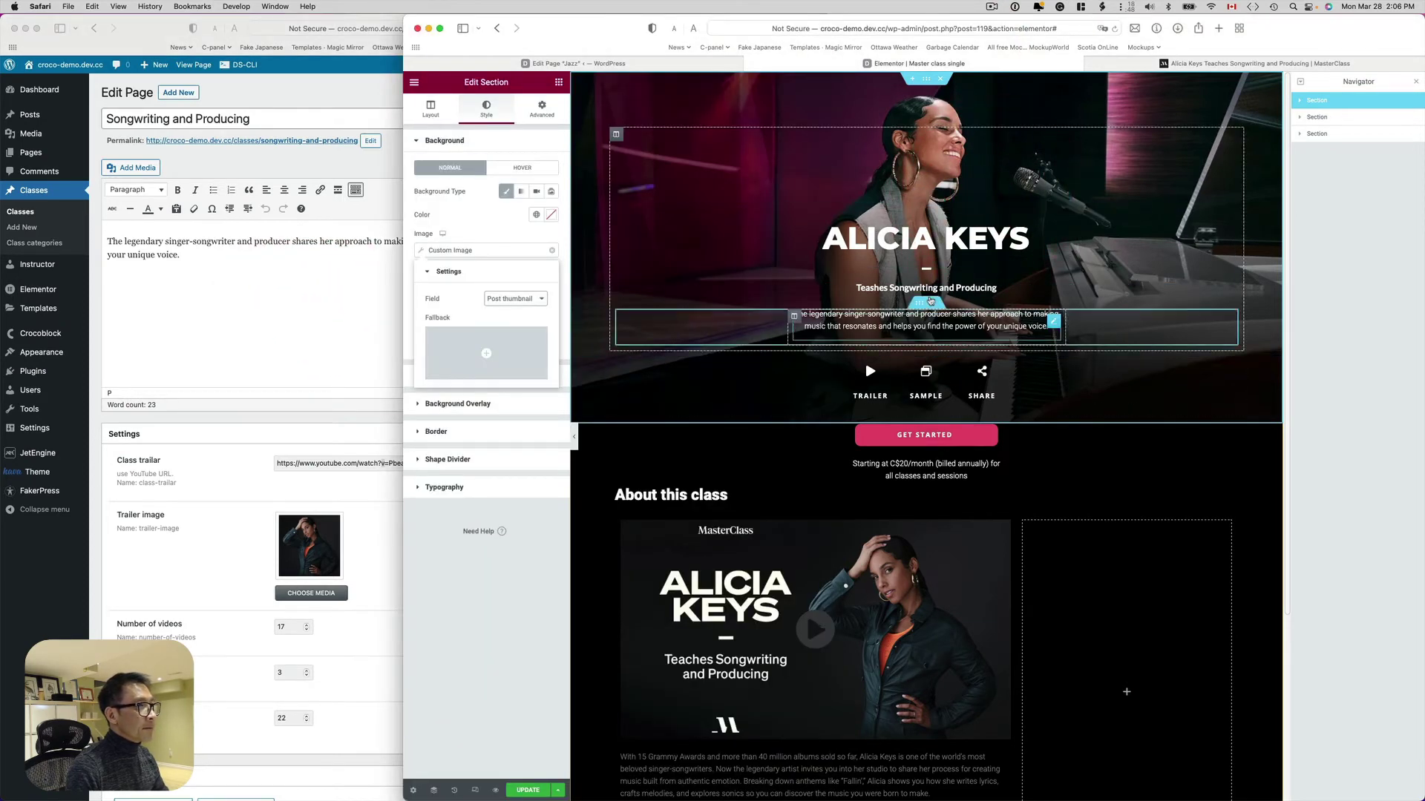
Open the hero heading's dynamic field for editing and examine its source and object field options
left_click(1069, 214)
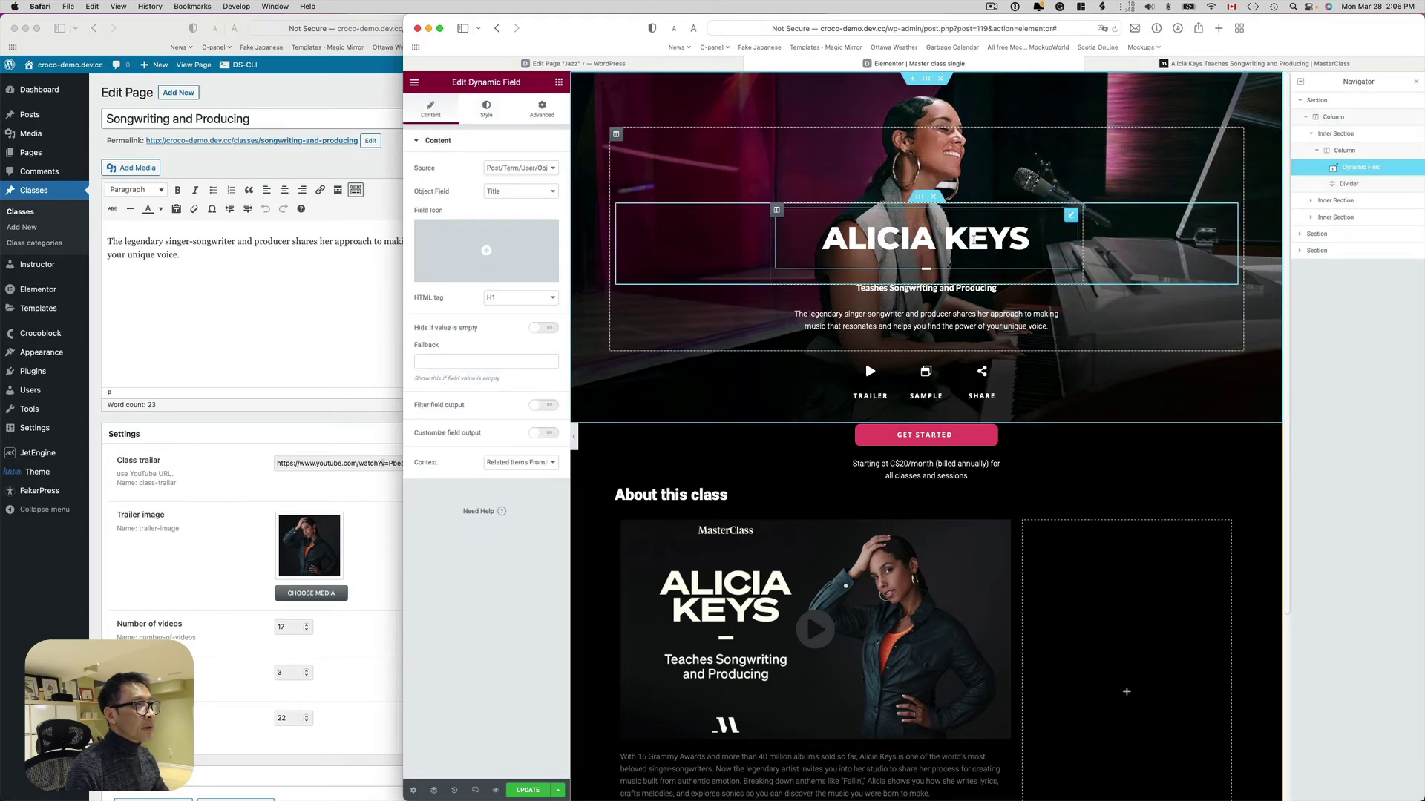
left_click(506, 170)
left_click(520, 169)
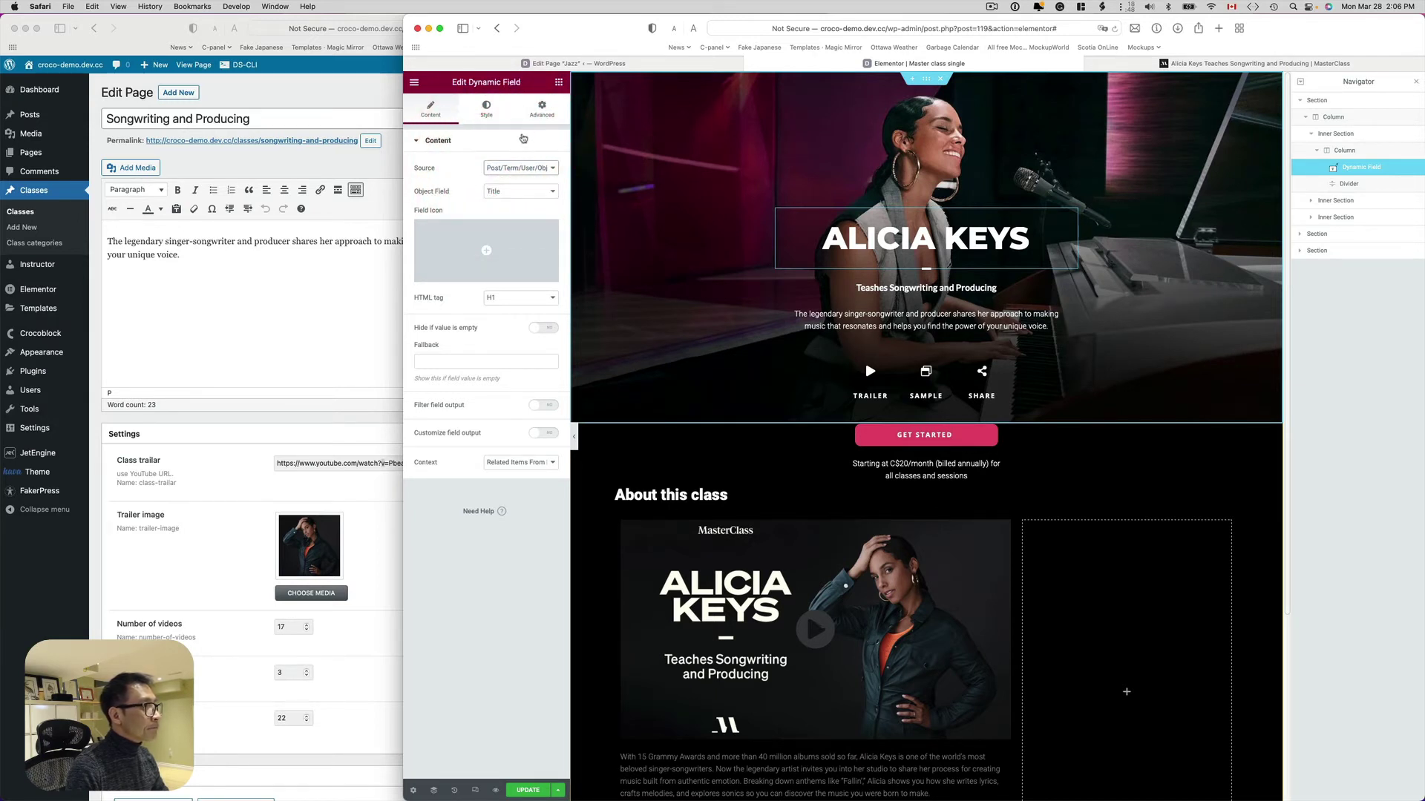
left_click(517, 192)
left_click(517, 192)
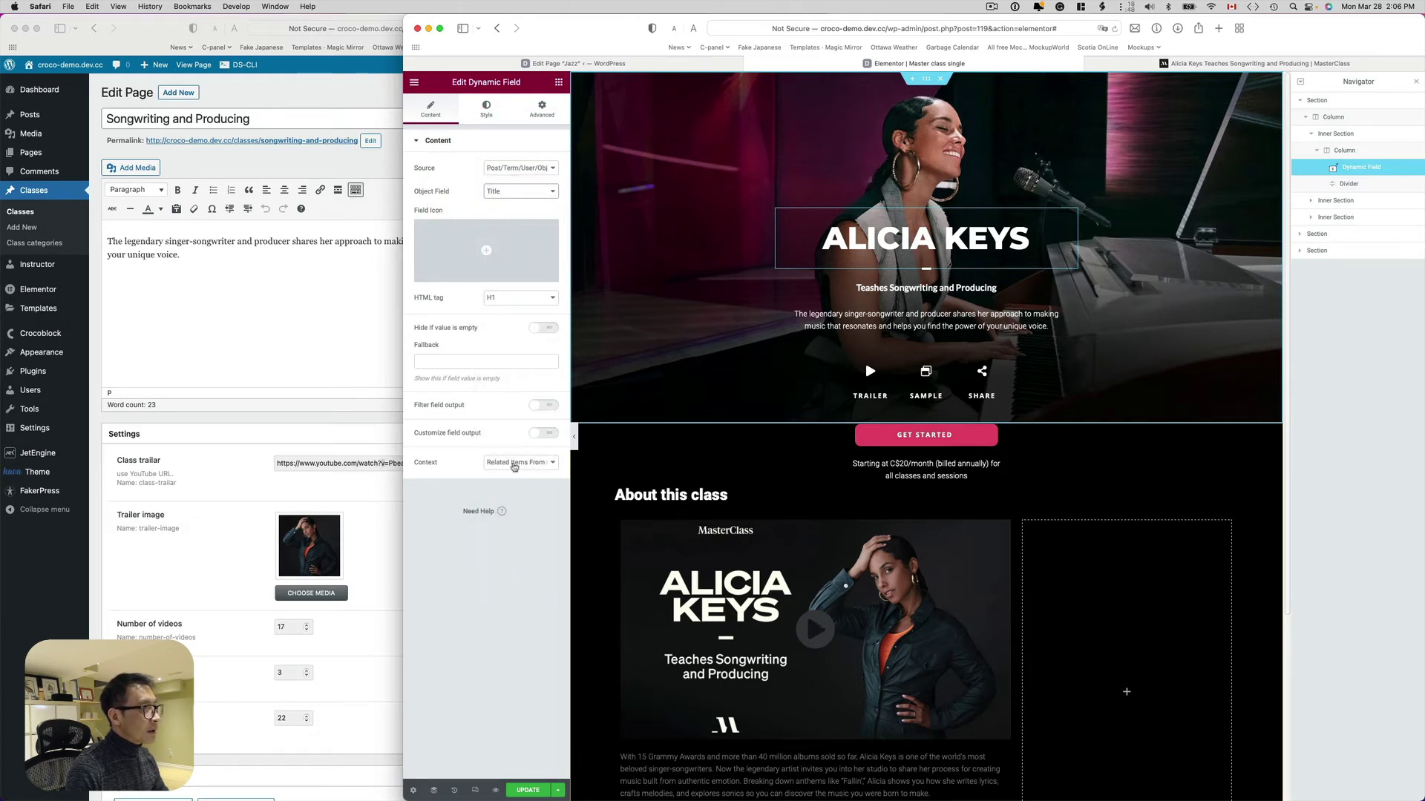
Try the Default Object context on the hero heading, compare it with the class title, and restore Related Items From Instructor to classes
left_click(513, 465)
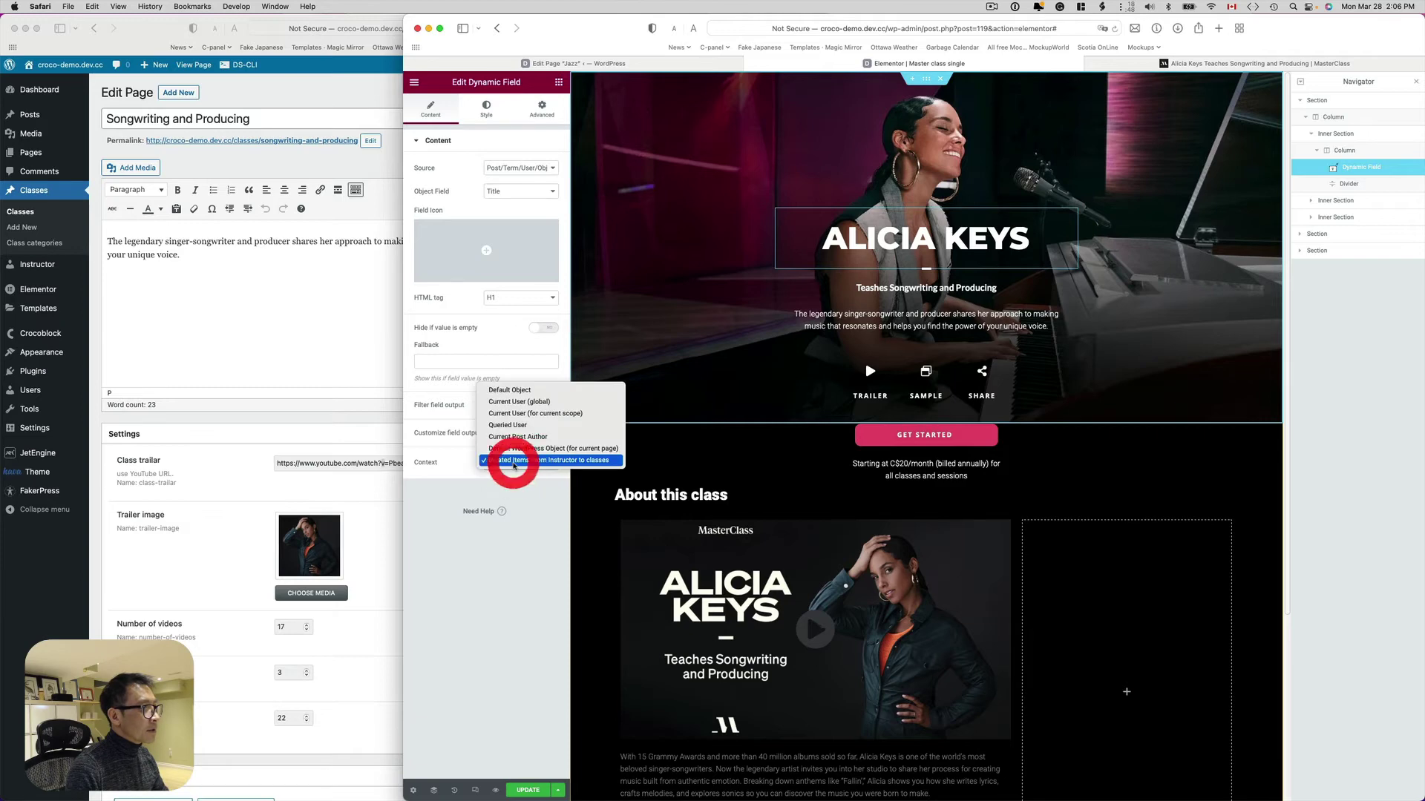
left_click(525, 390)
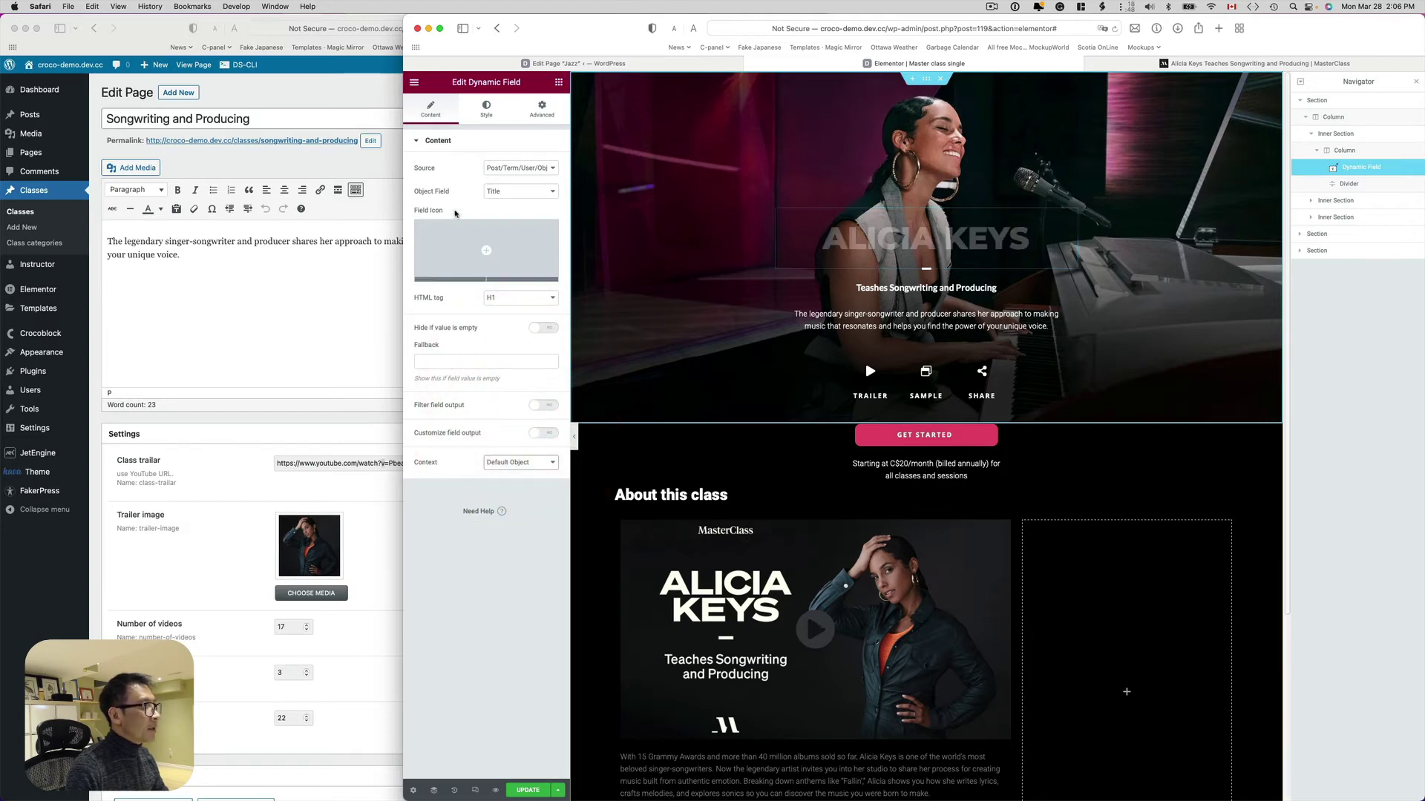
left_click(300, 128)
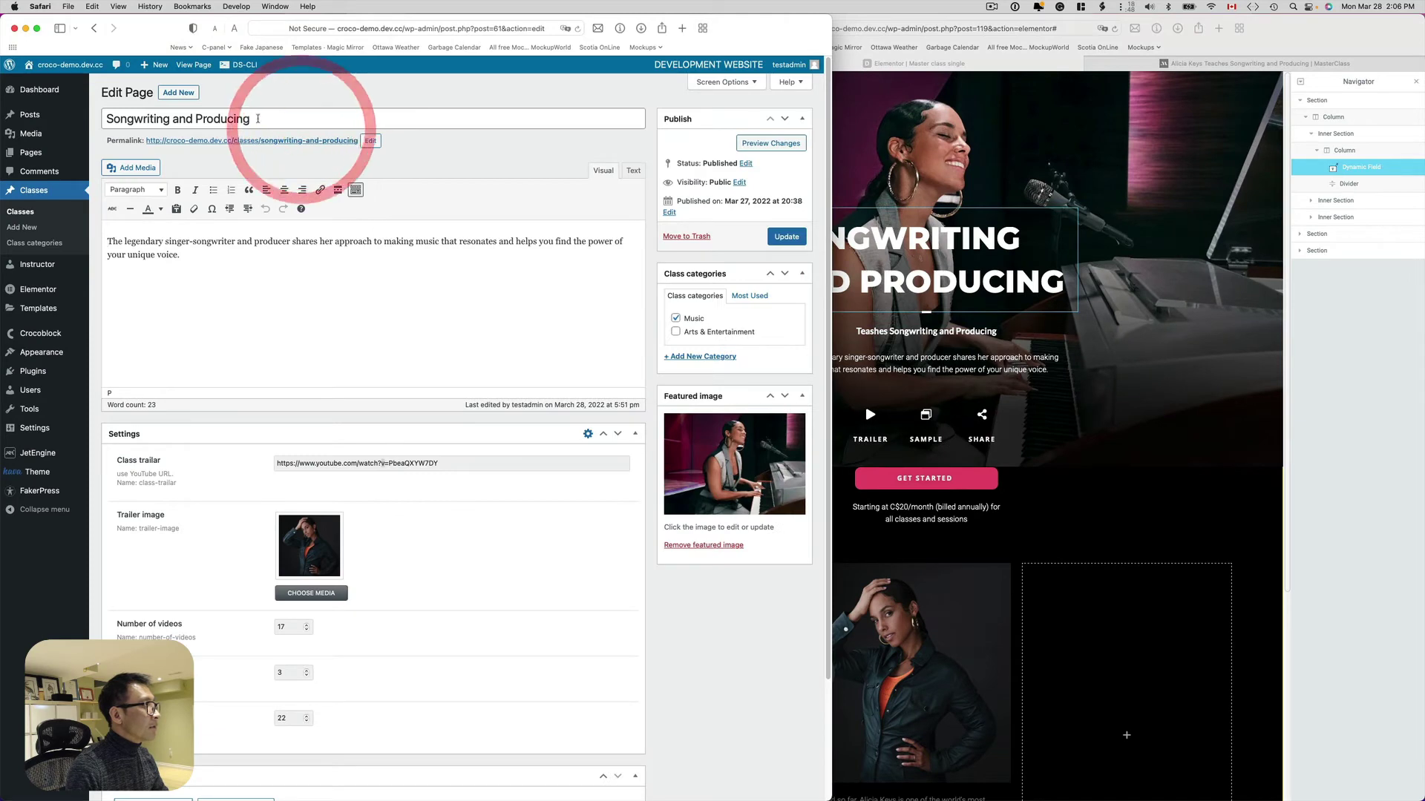
left_click_drag(258, 119, 66, 117)
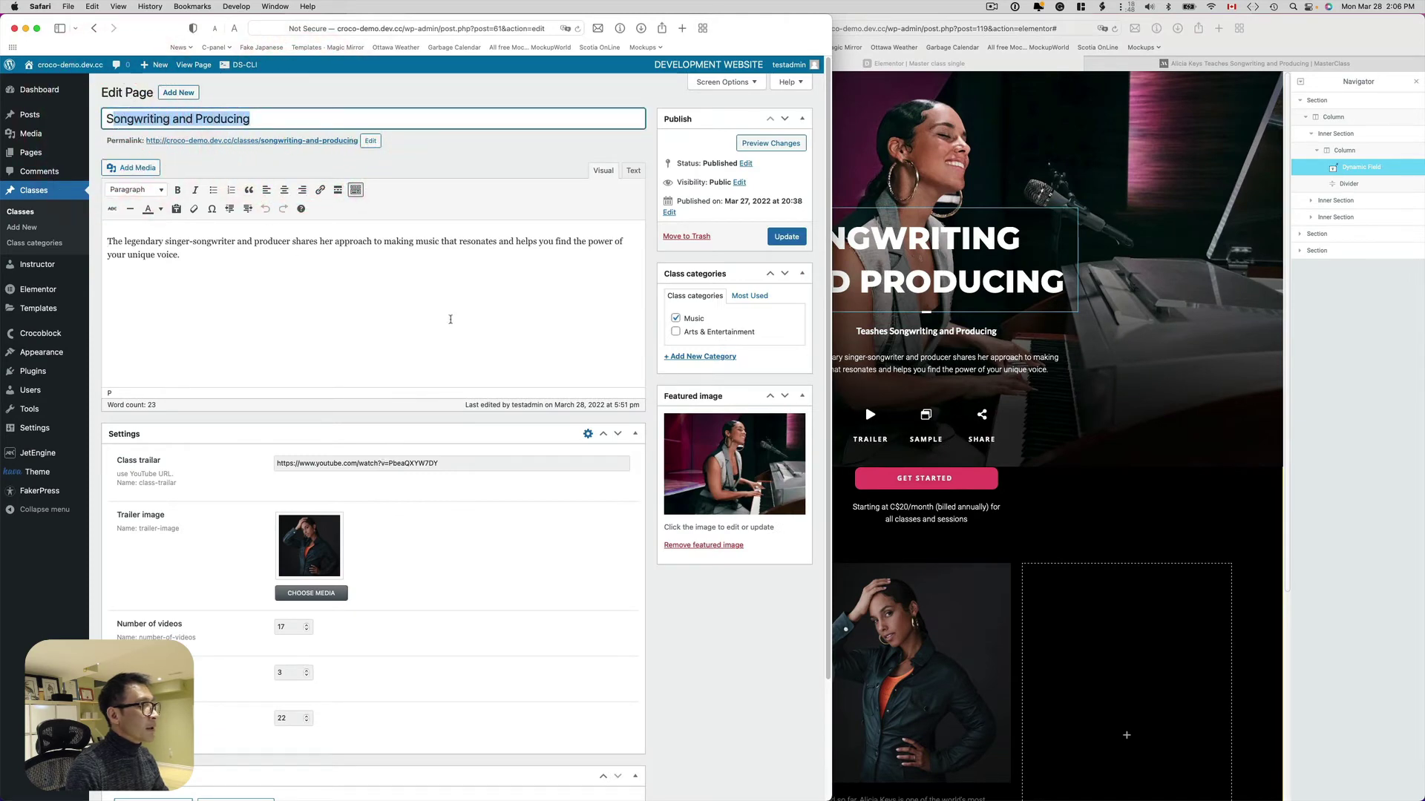
left_click(450, 319)
left_click(1010, 263)
left_click(531, 461)
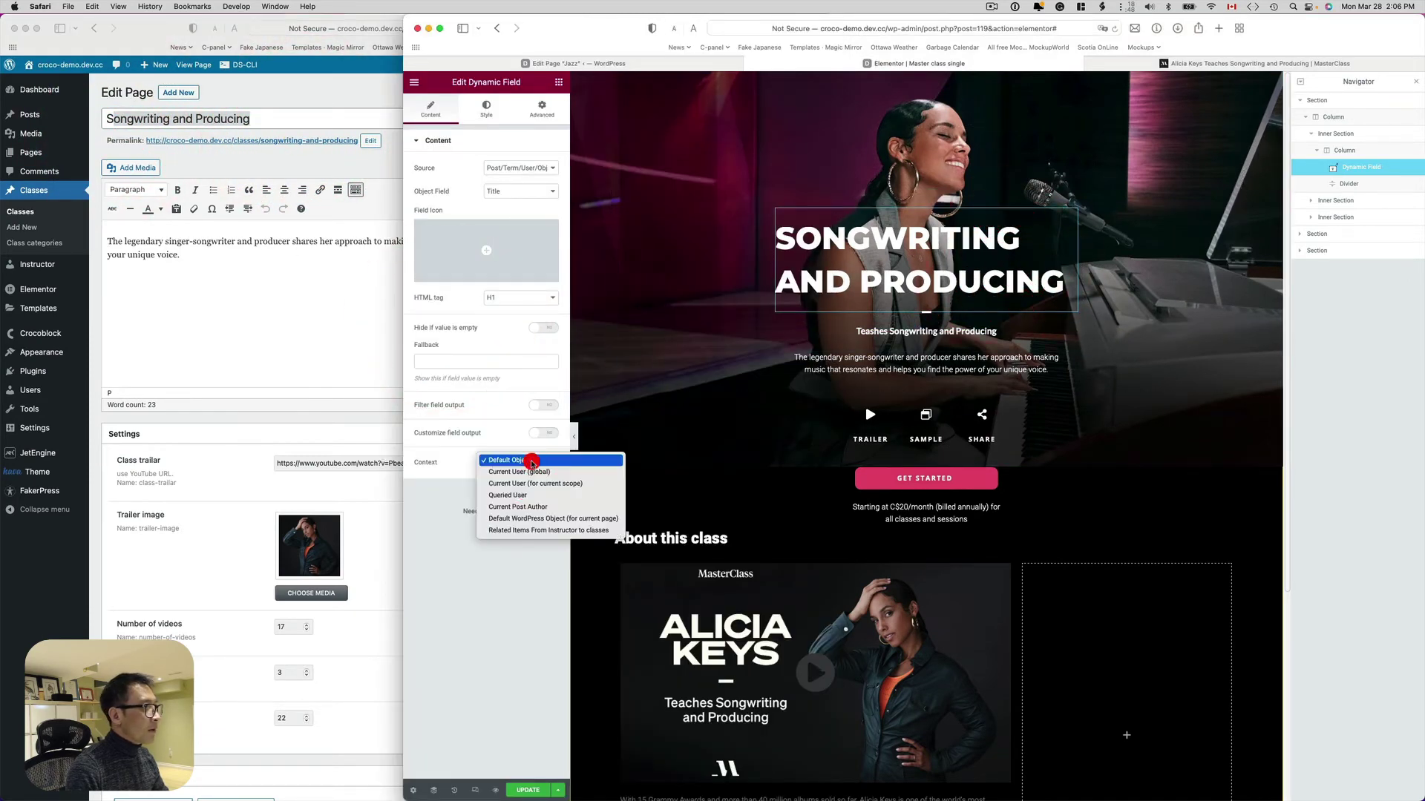
left_click(546, 531)
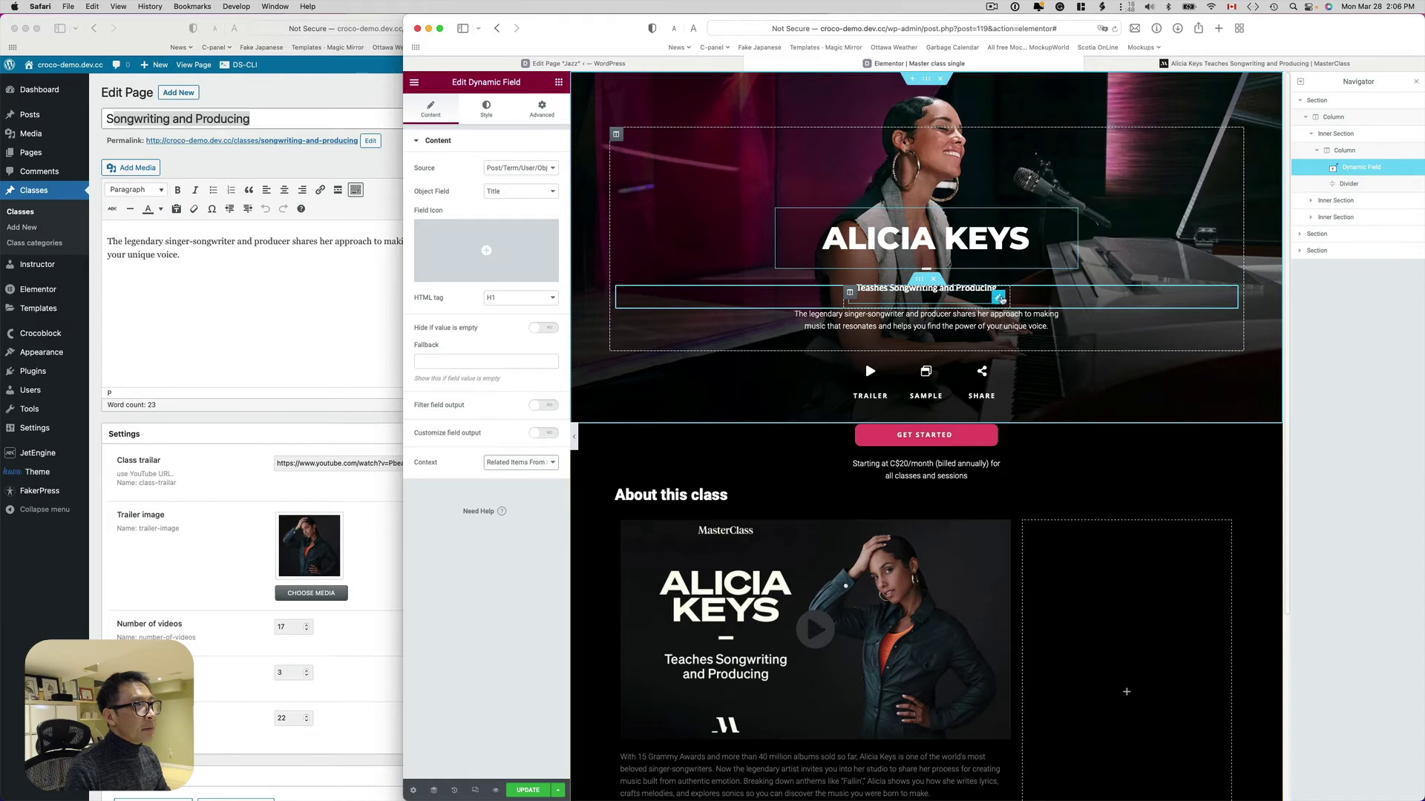
Correct the field format of the hero subtitle's dynamic field to "Teaches %s"
left_click(999, 298)
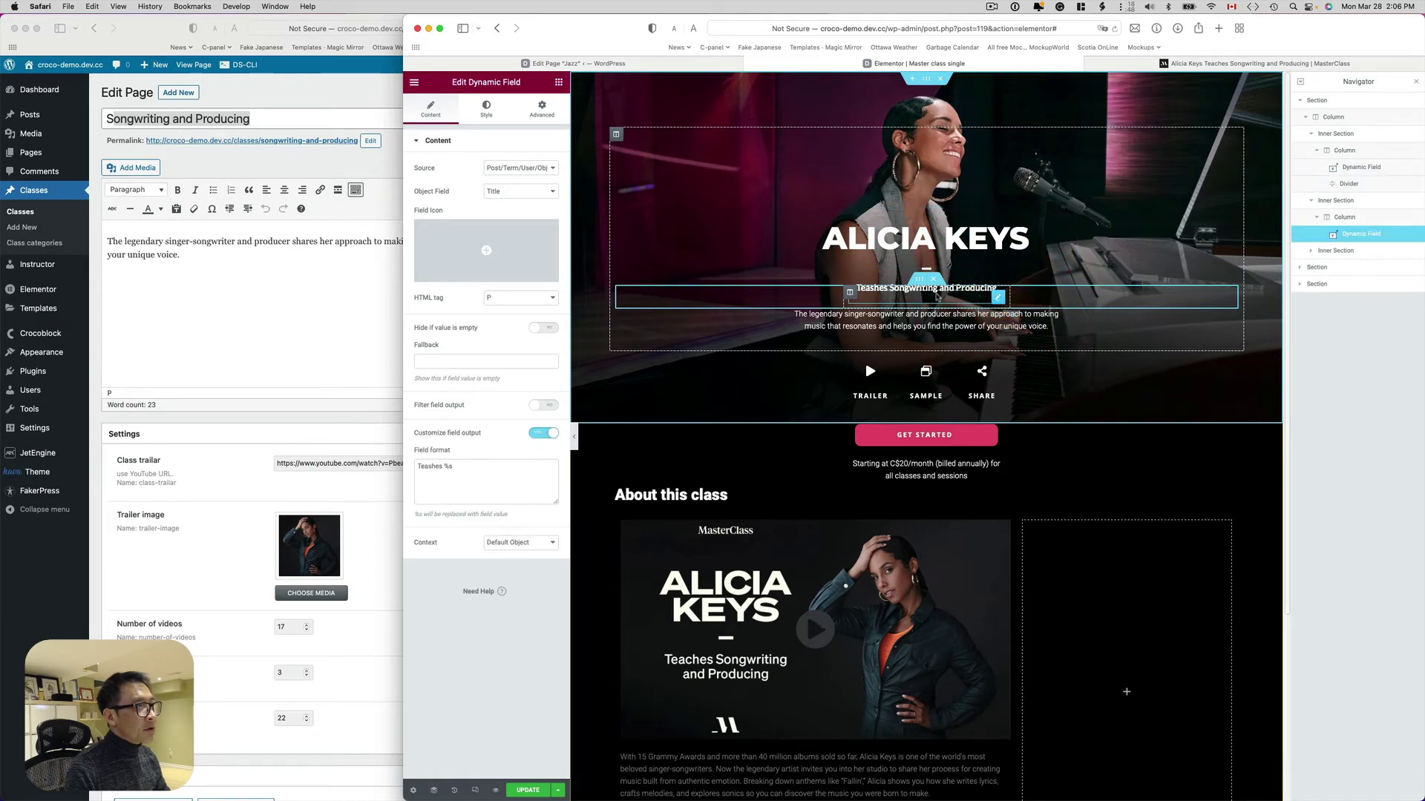
left_click(298, 120)
left_click(1120, 261)
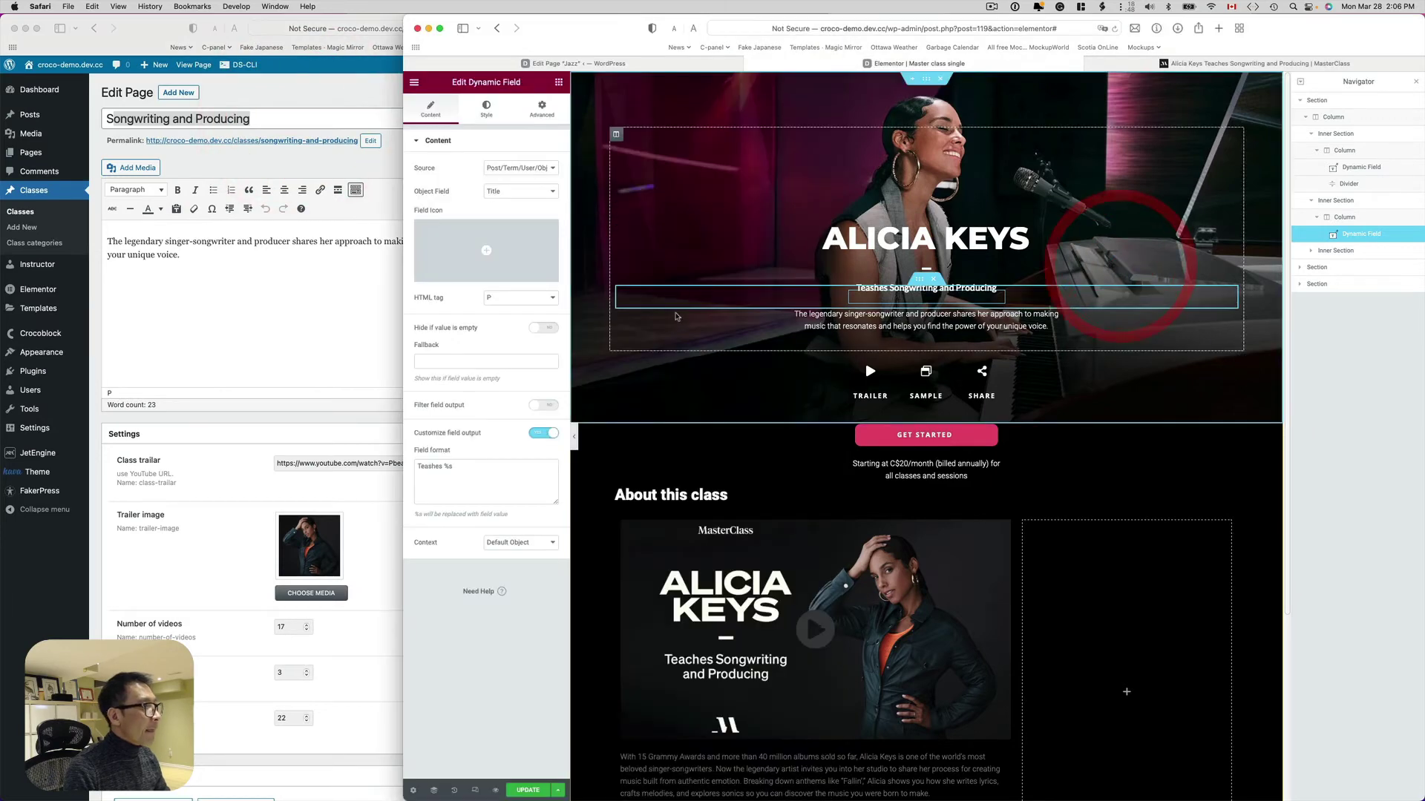
left_click(534, 169)
left_click(533, 172)
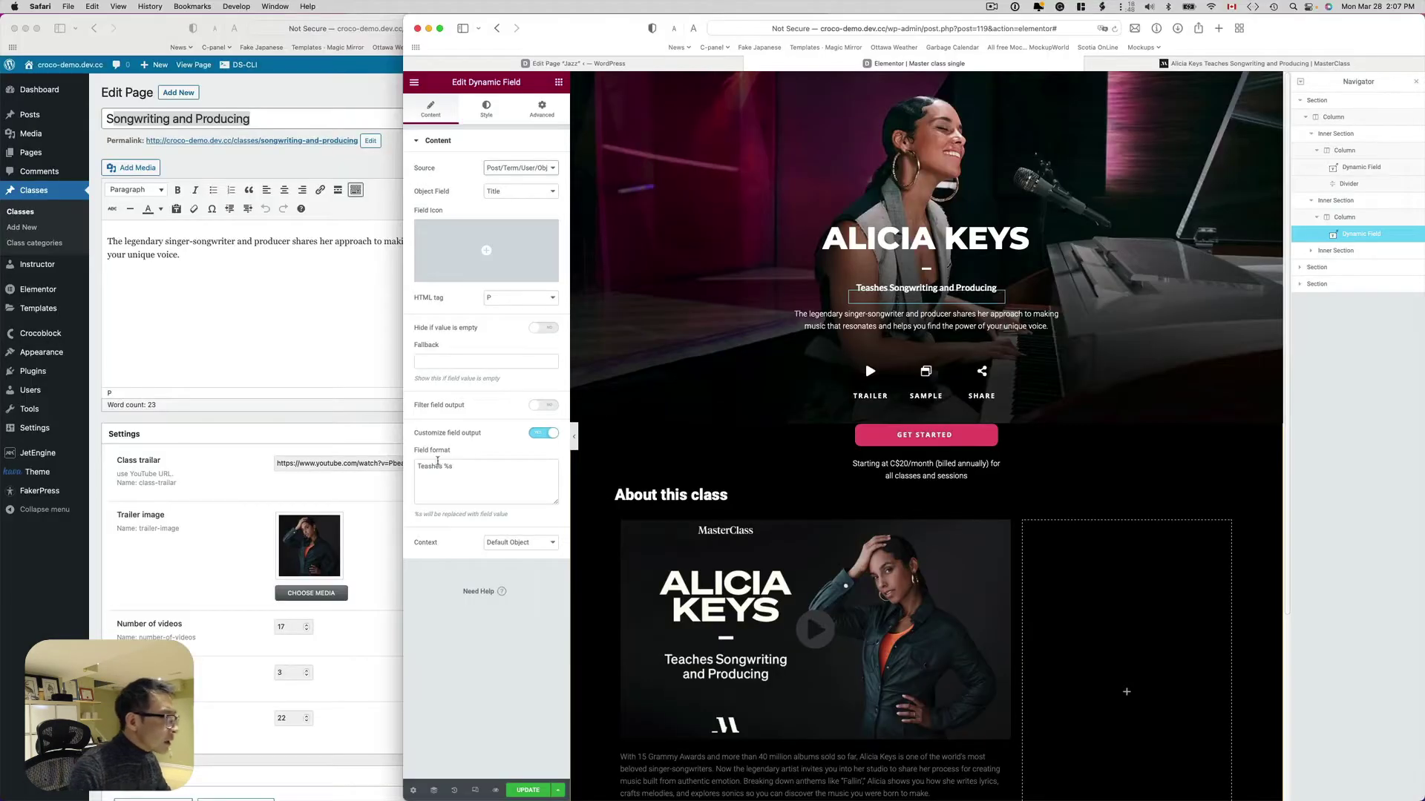
double_click(426, 466)
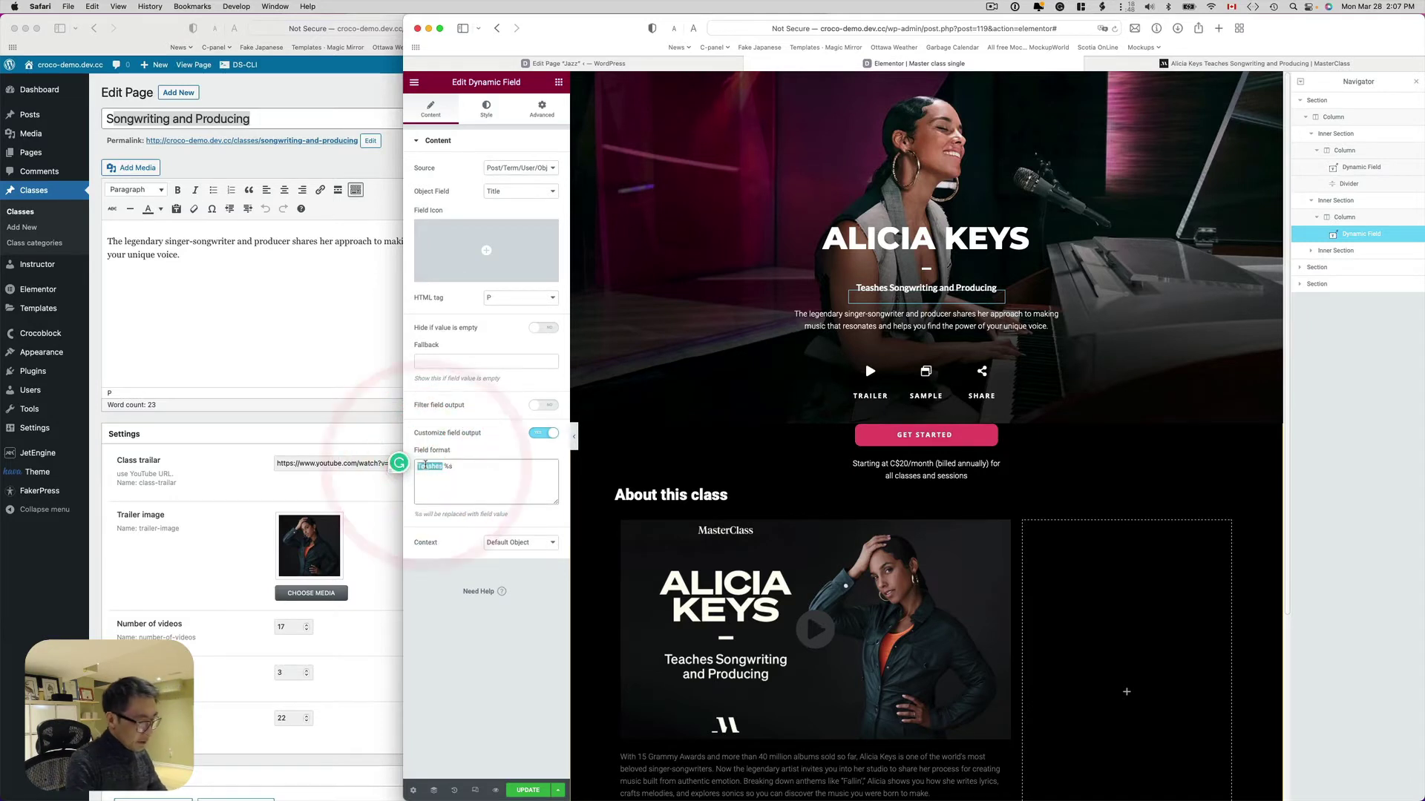
type("T")
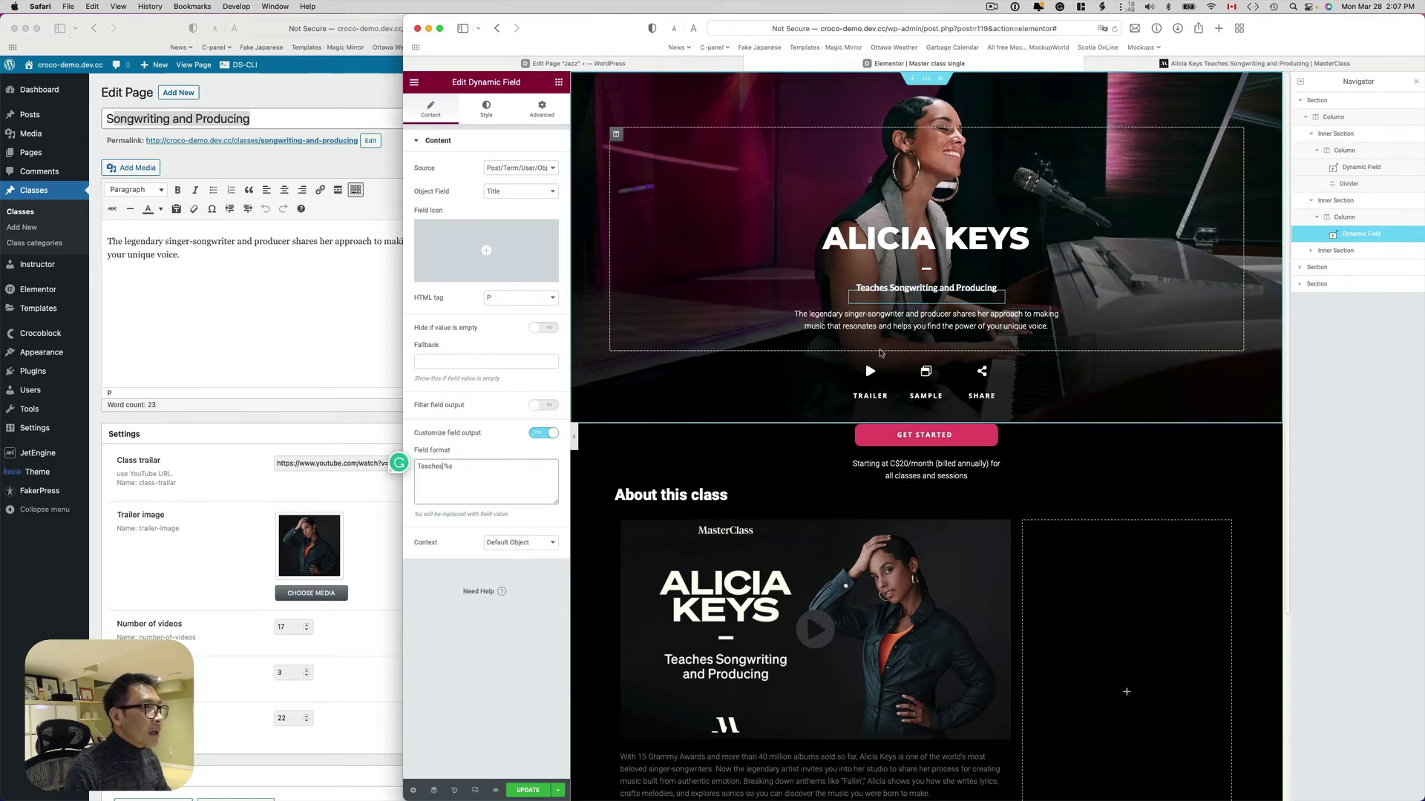
Examine the class description field's source and object field against the class entry, and the Get Started and About this class sections below
left_click(1052, 324)
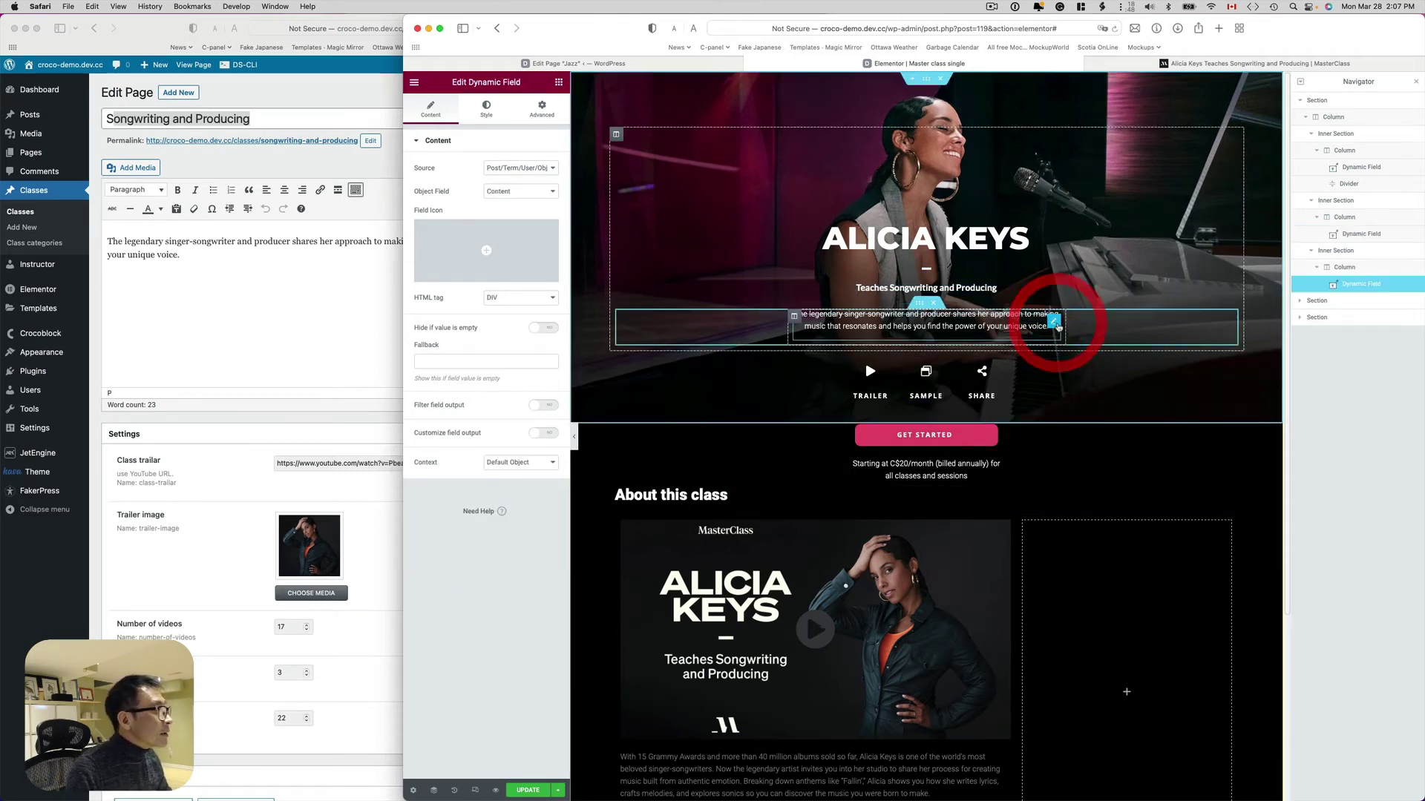
left_click(205, 259)
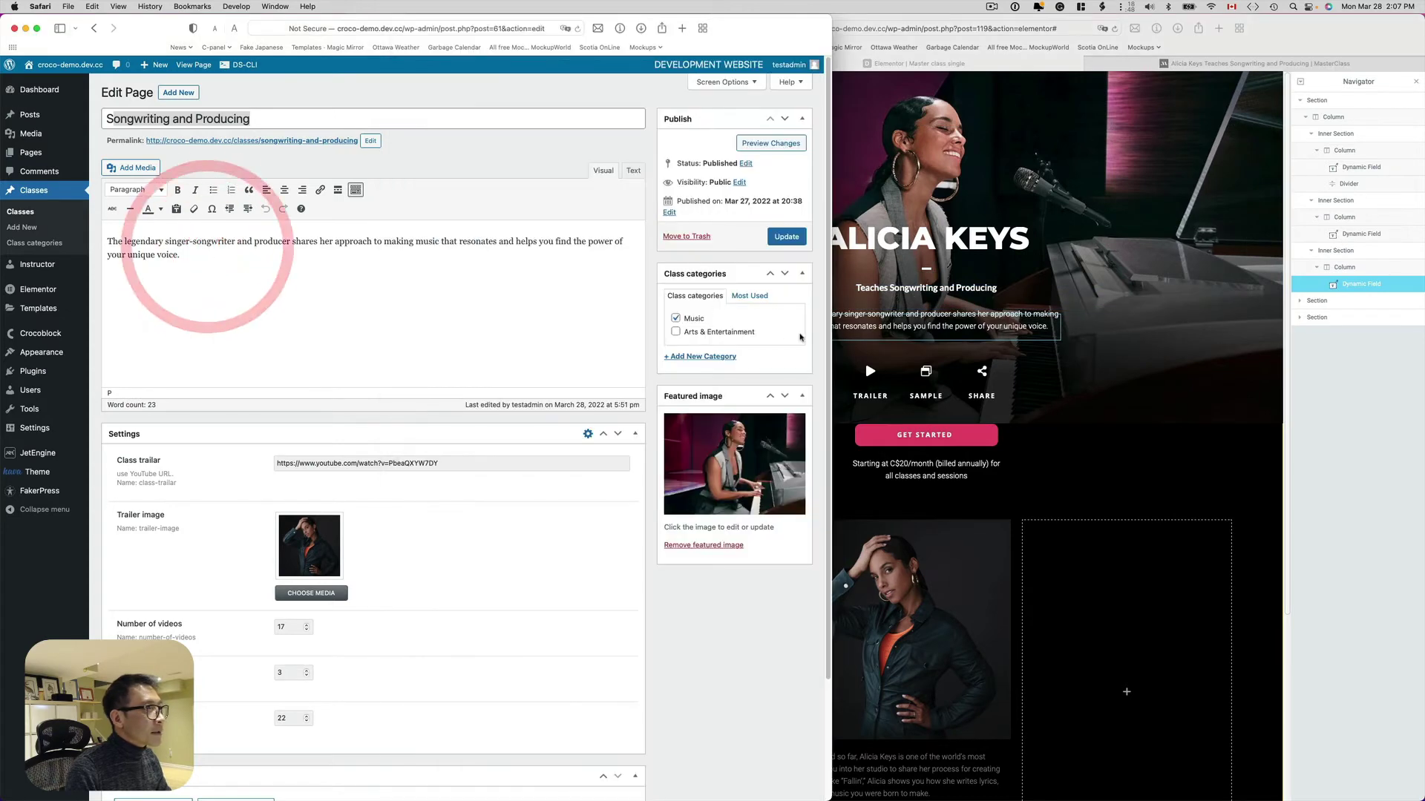
left_click(1049, 327)
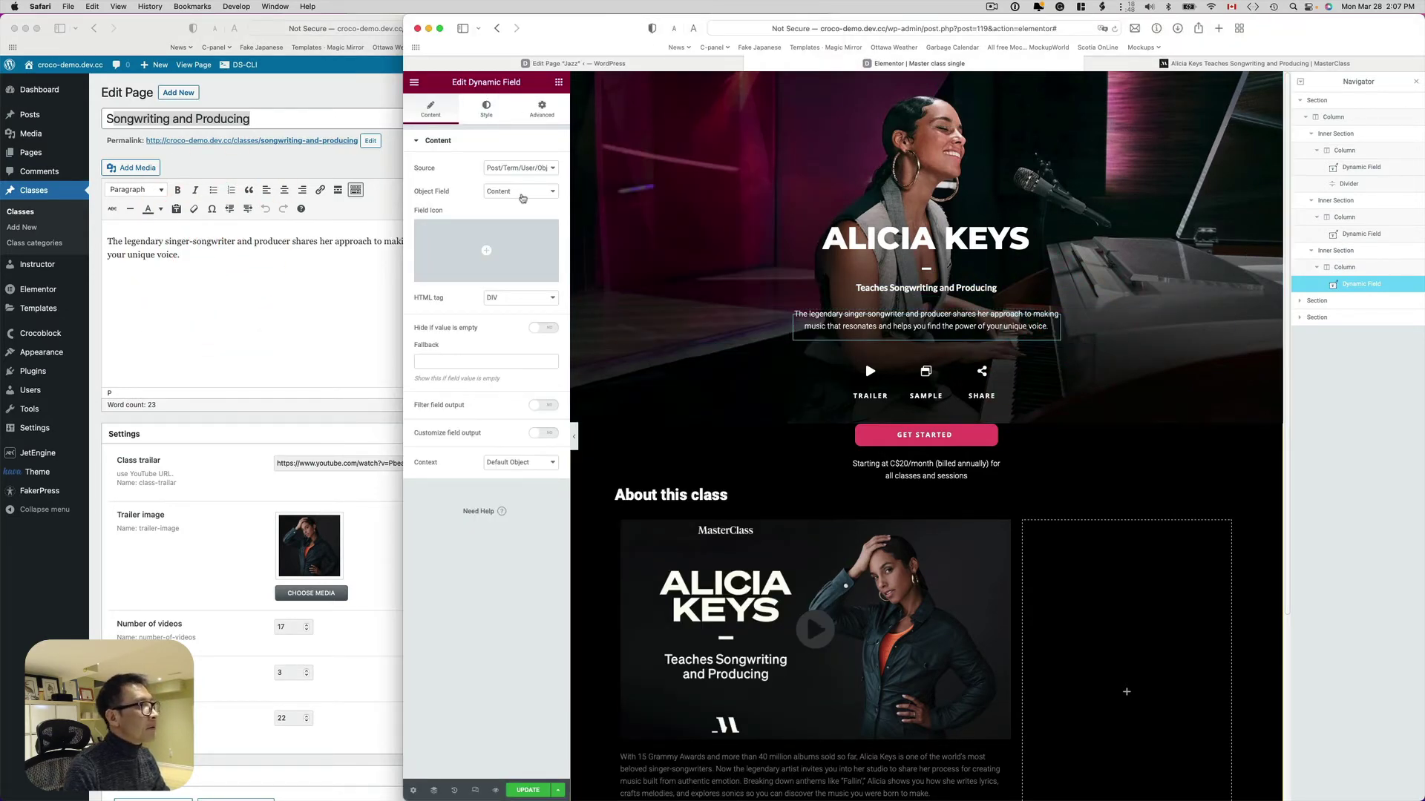
left_click(514, 173)
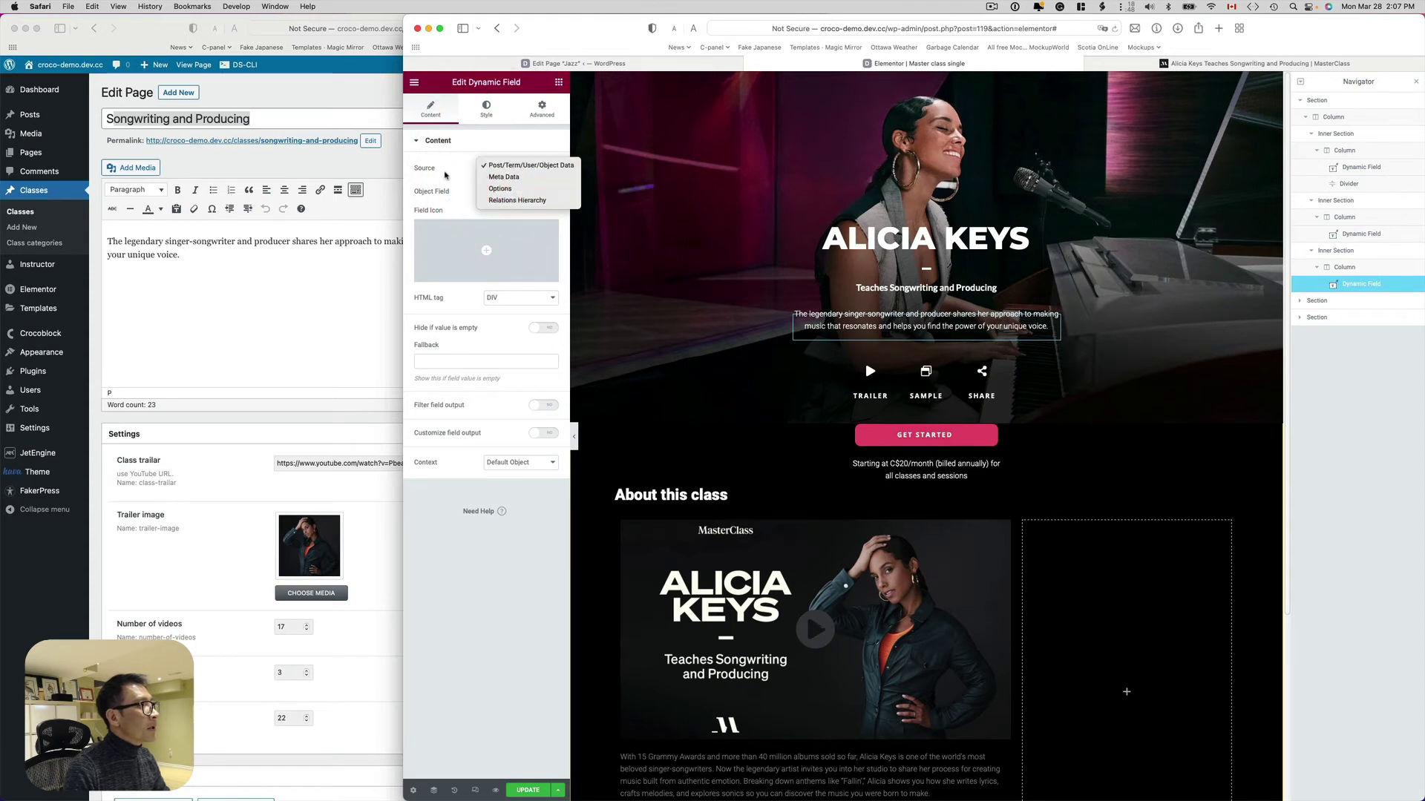
left_click(443, 172)
left_click(495, 195)
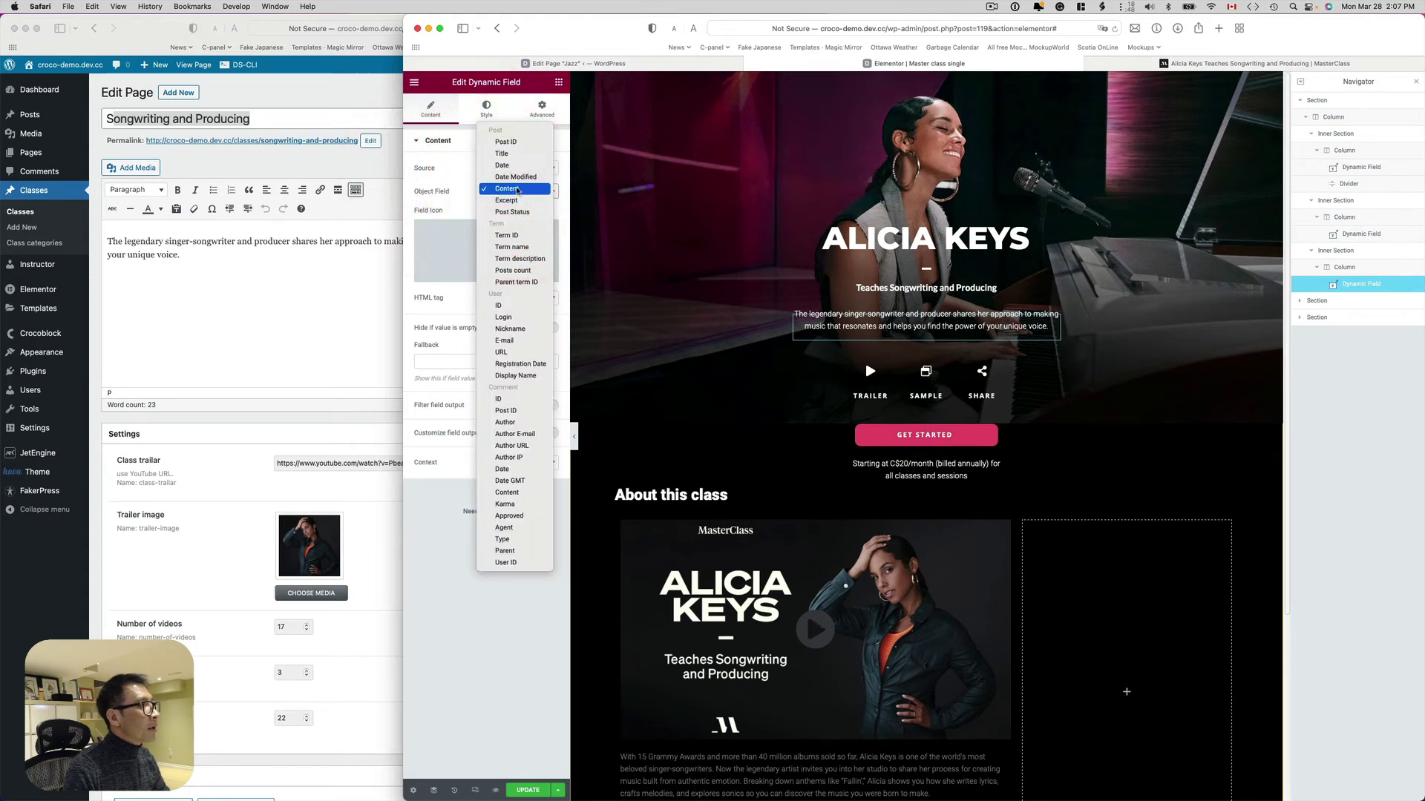
left_click(518, 187)
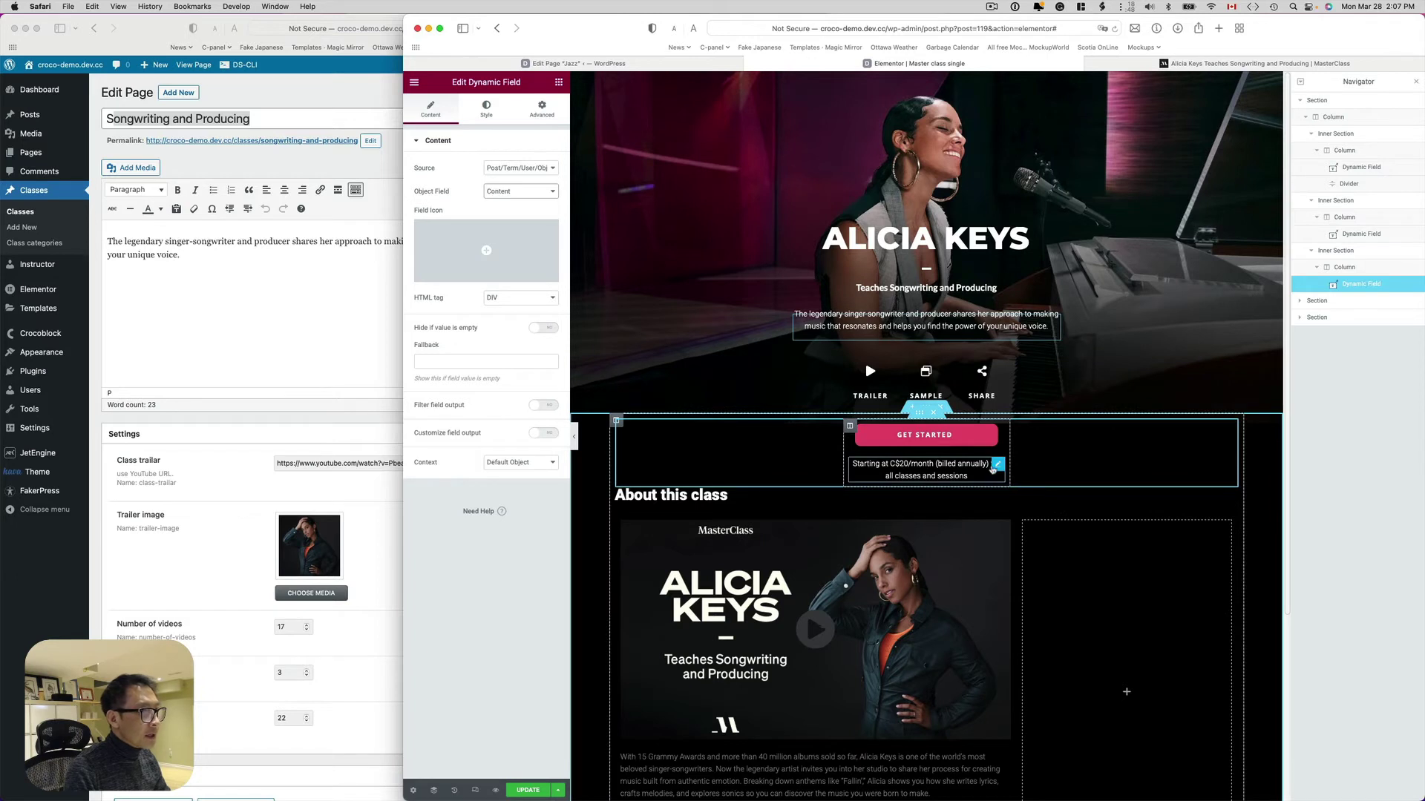
scroll(953, 401, "down", 2)
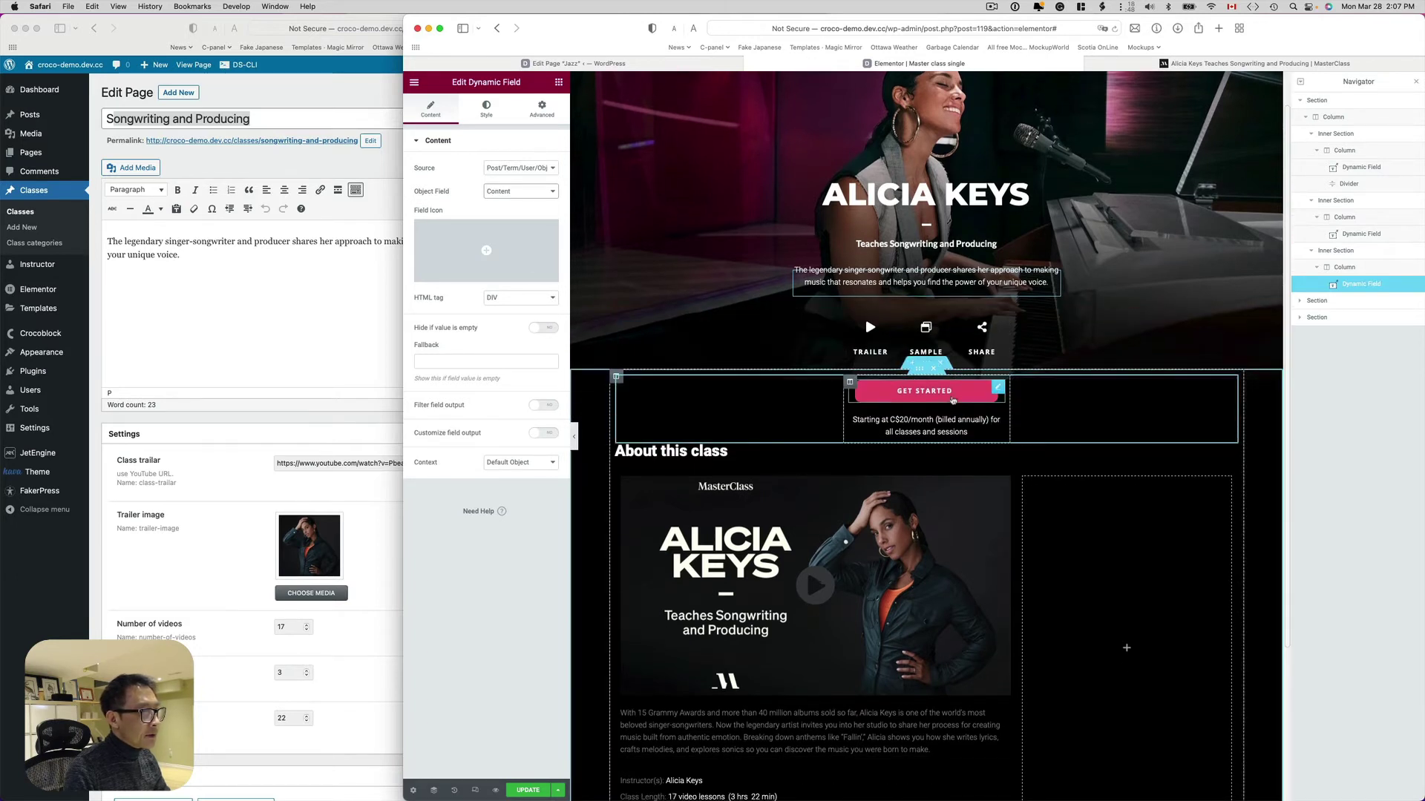
scroll(952, 399, "down", 4)
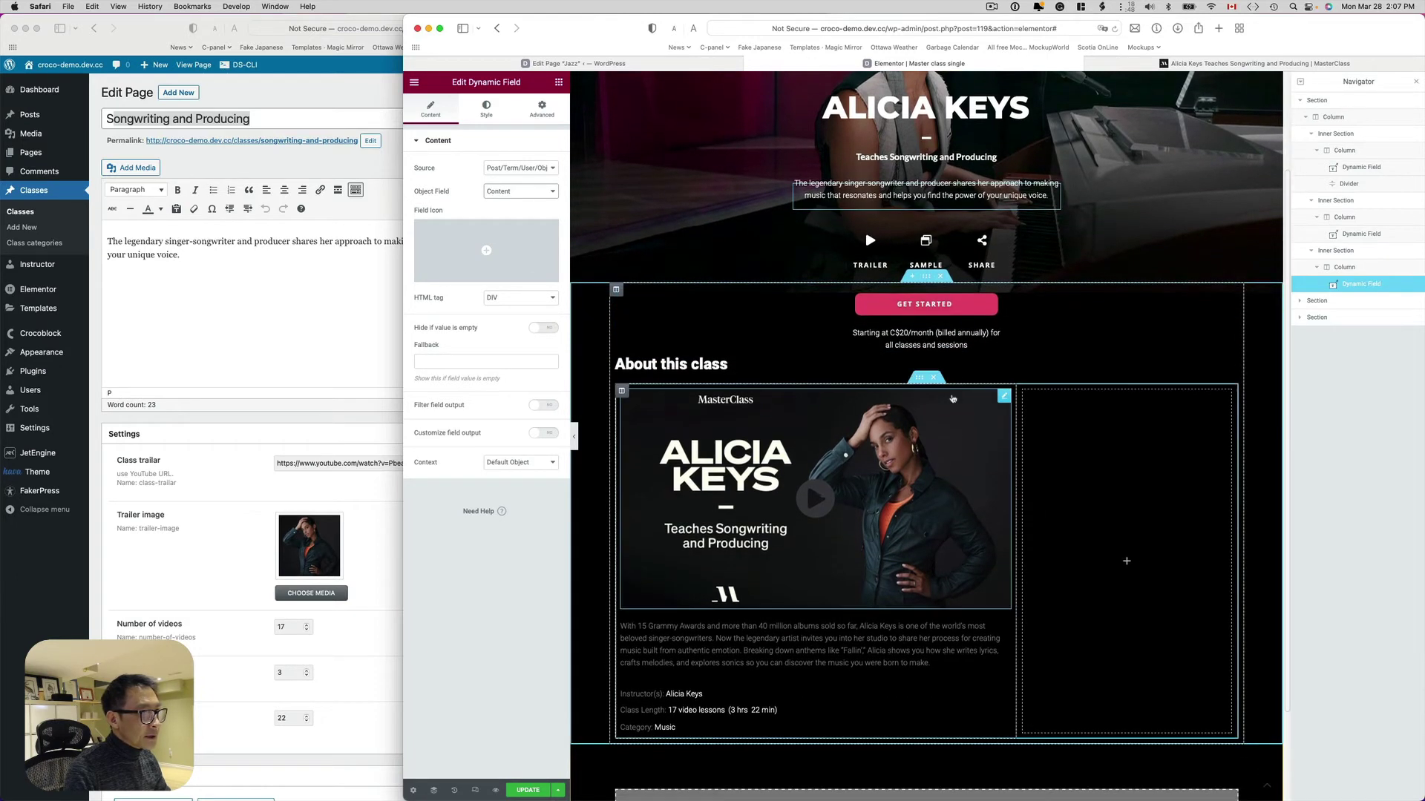
scroll(953, 399, "down", 1)
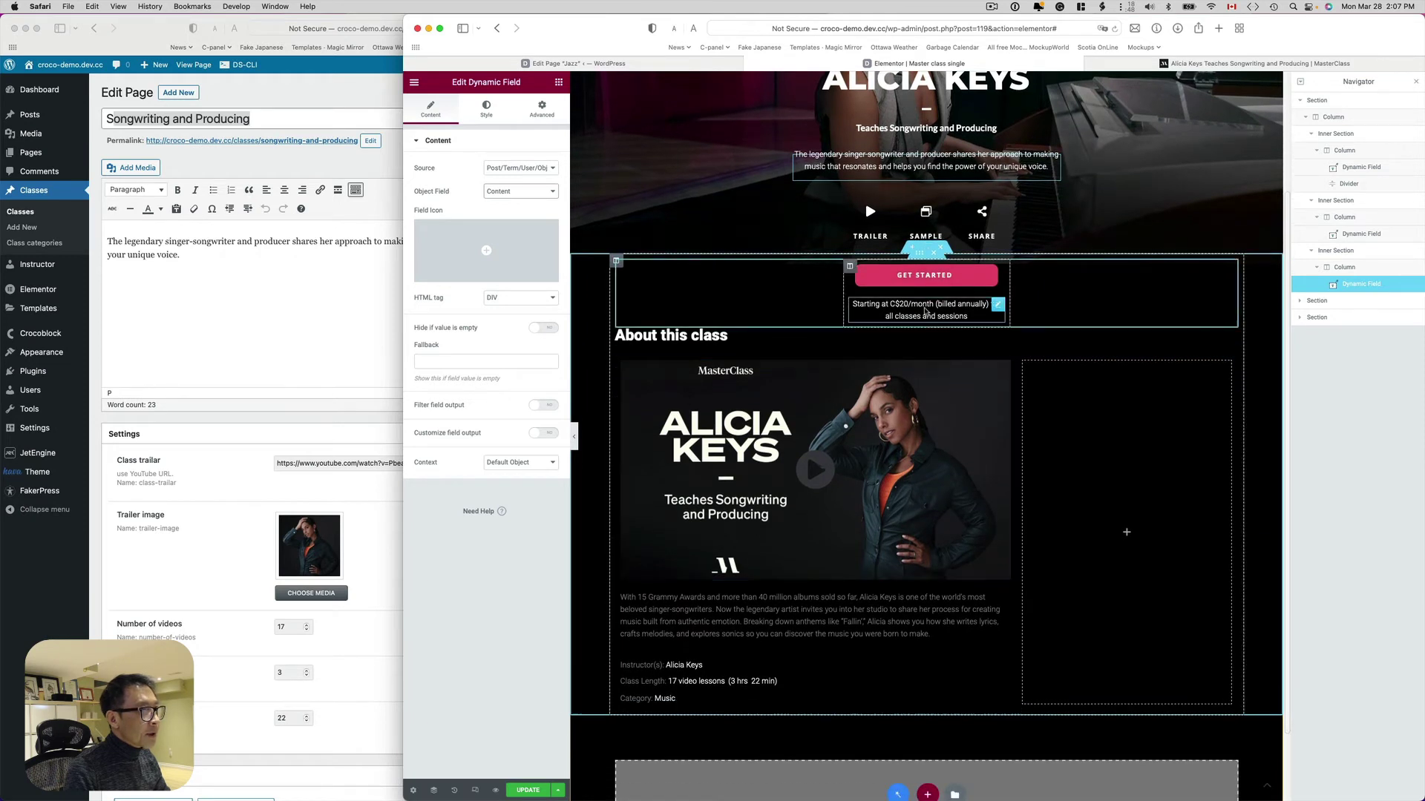
Examine the link of the GET STARTED button and the title text of the pricing heading beneath it
left_click(987, 274)
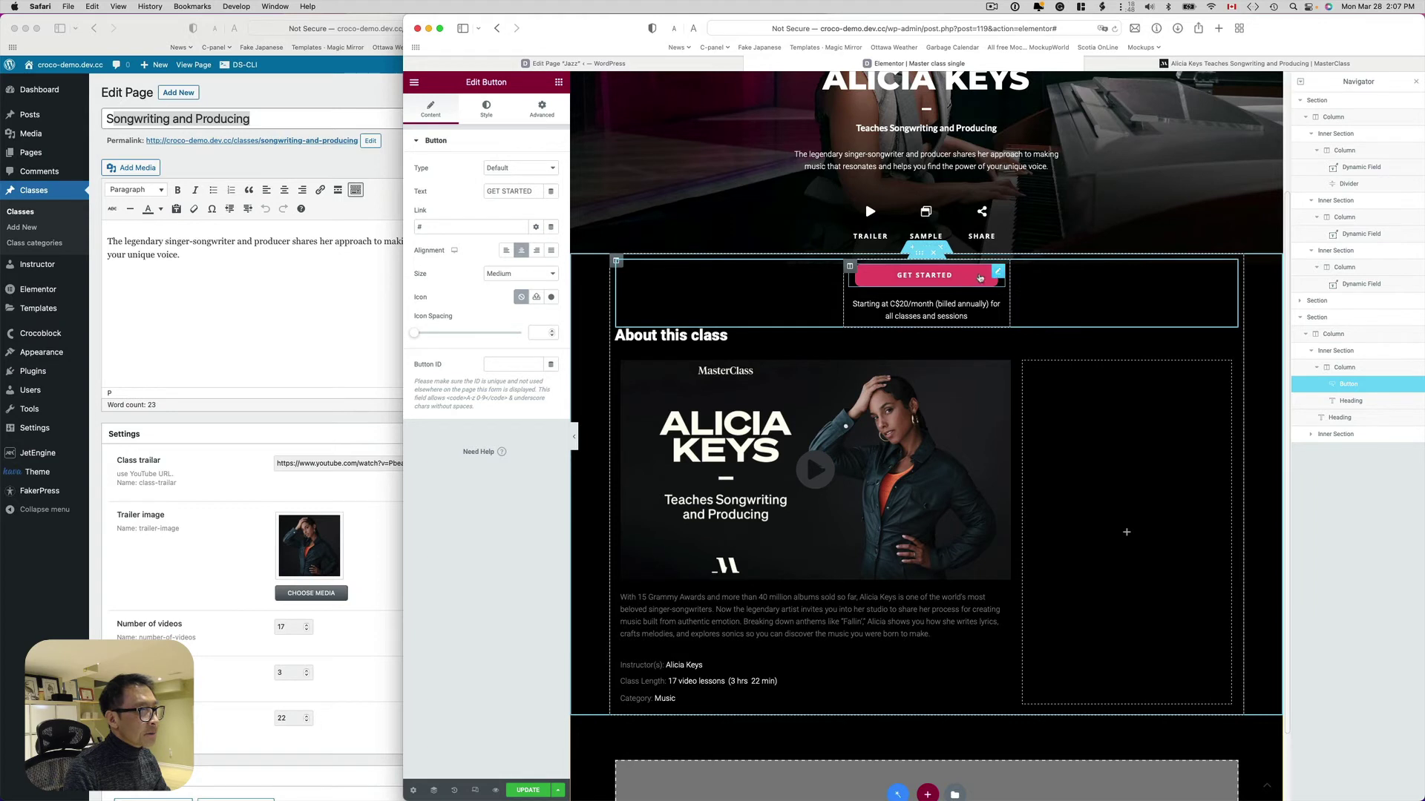
left_click_drag(436, 227, 391, 225)
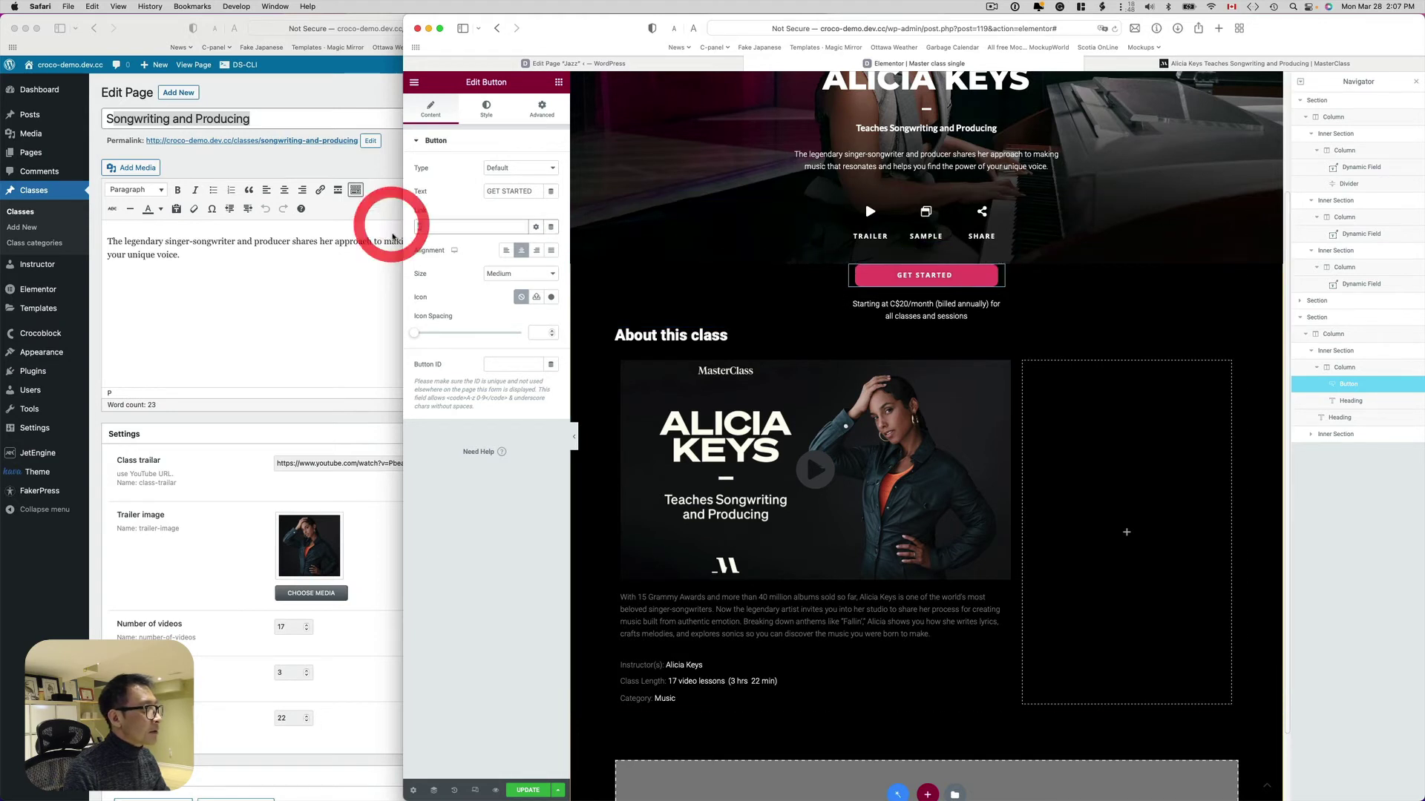
left_click(443, 227)
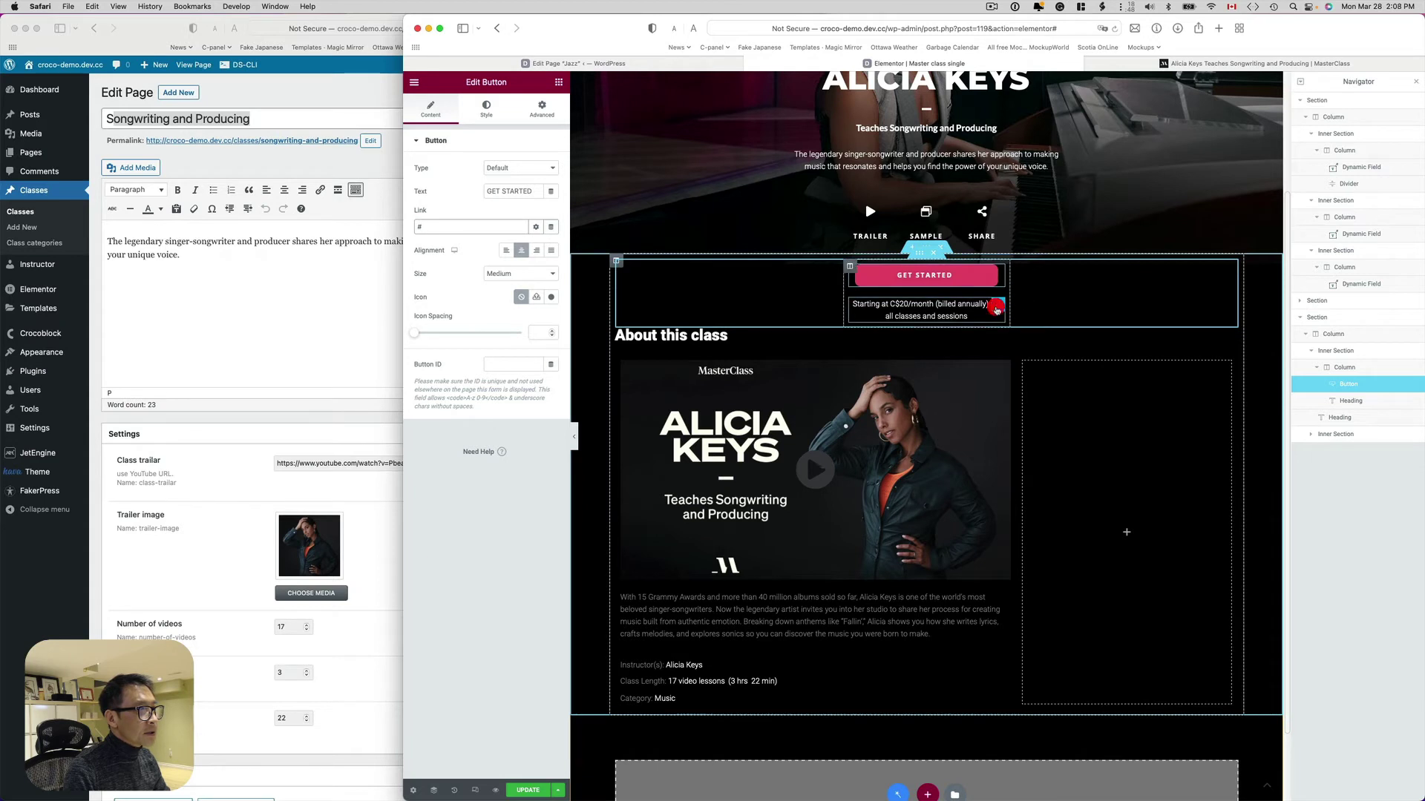
left_click(996, 310)
left_click_drag(482, 188, 374, 184)
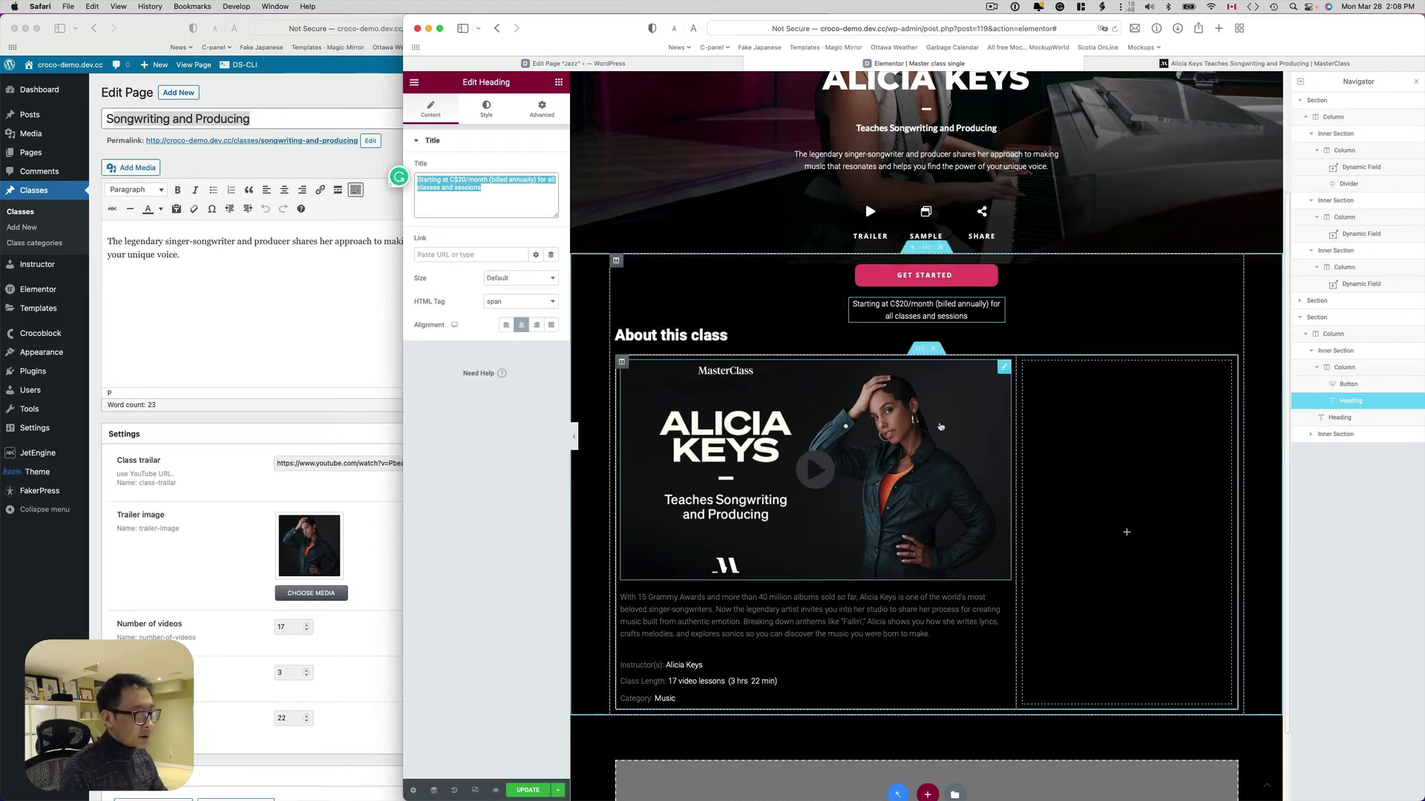
scroll(888, 541, "down", 3)
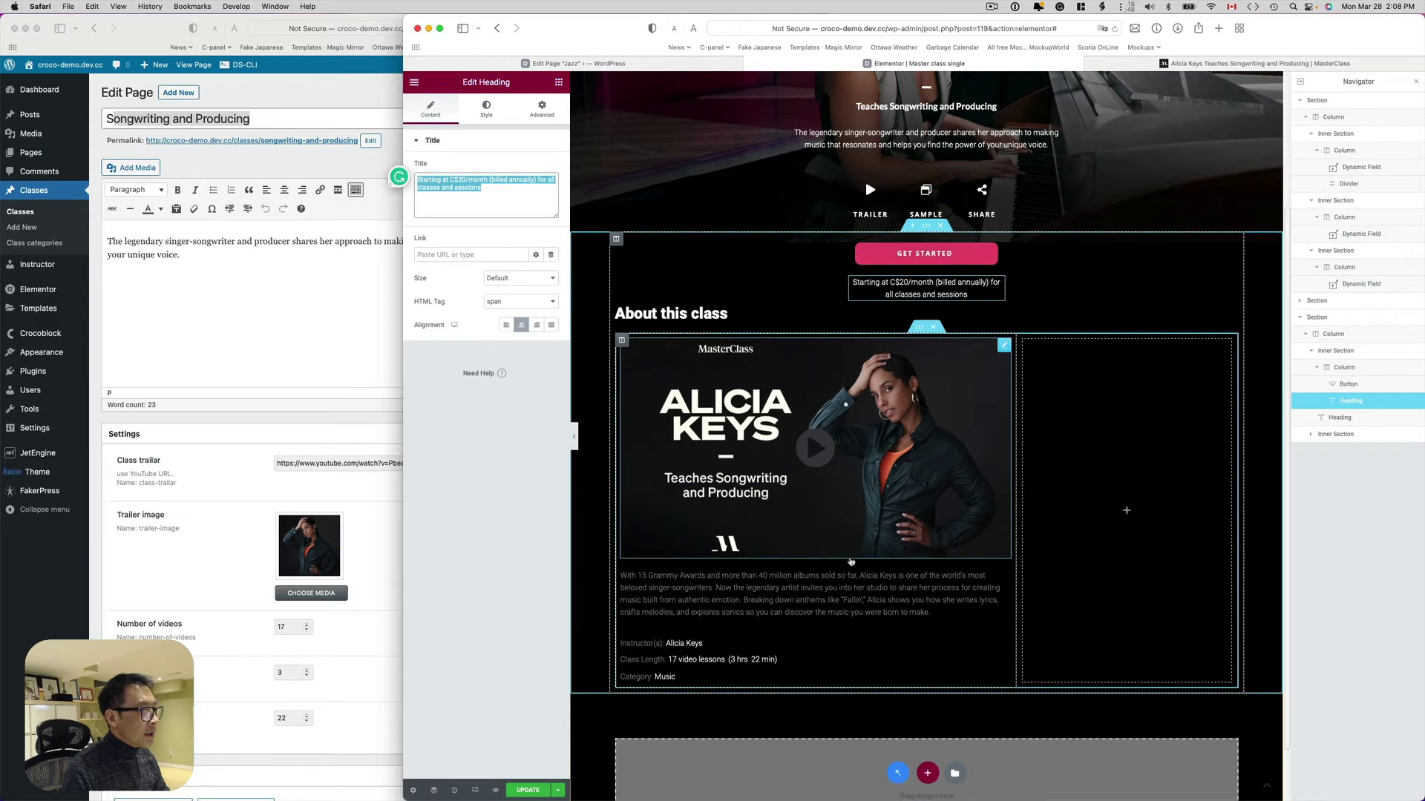
Examine the source, object field and context options of the description's dynamic field below the About this class video
left_click(894, 553)
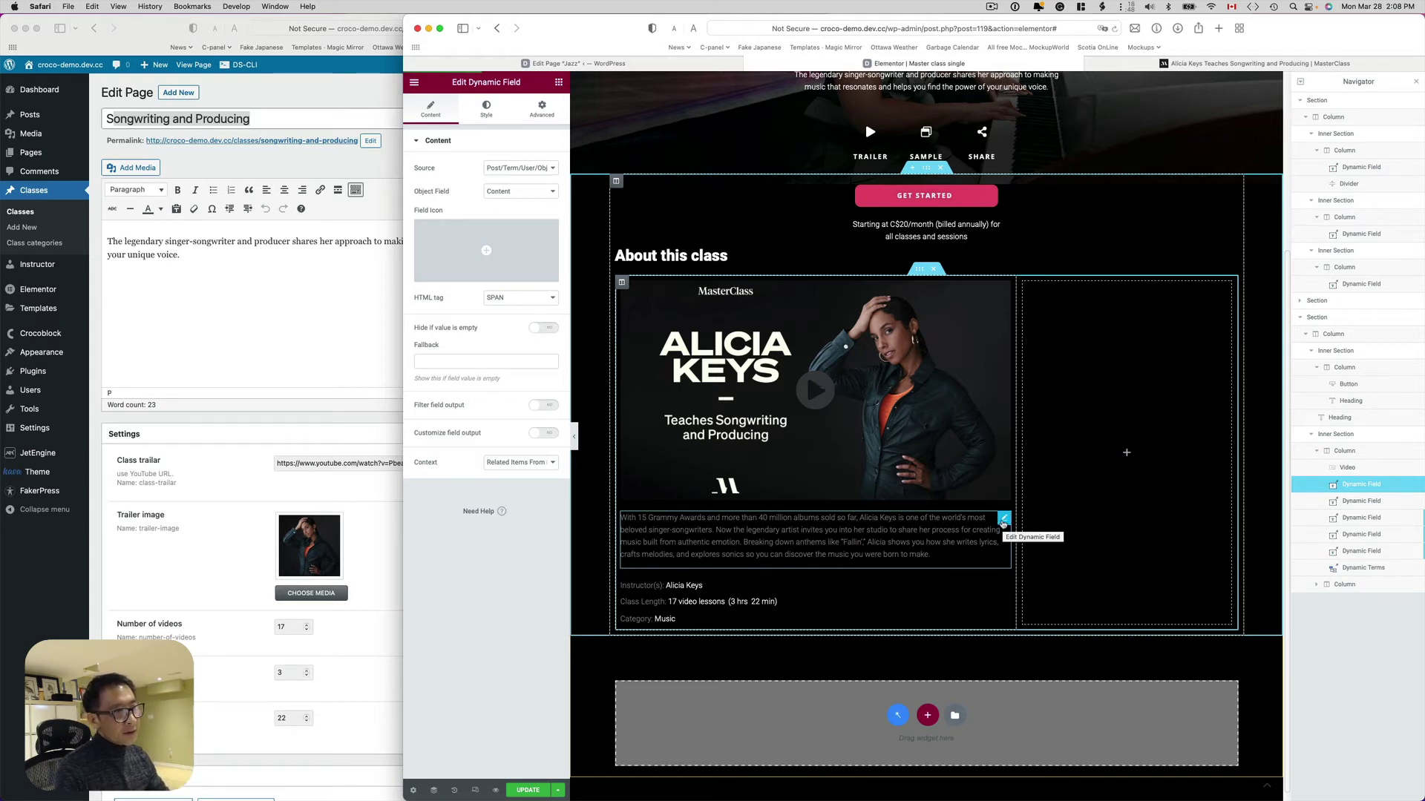
left_click(1004, 523)
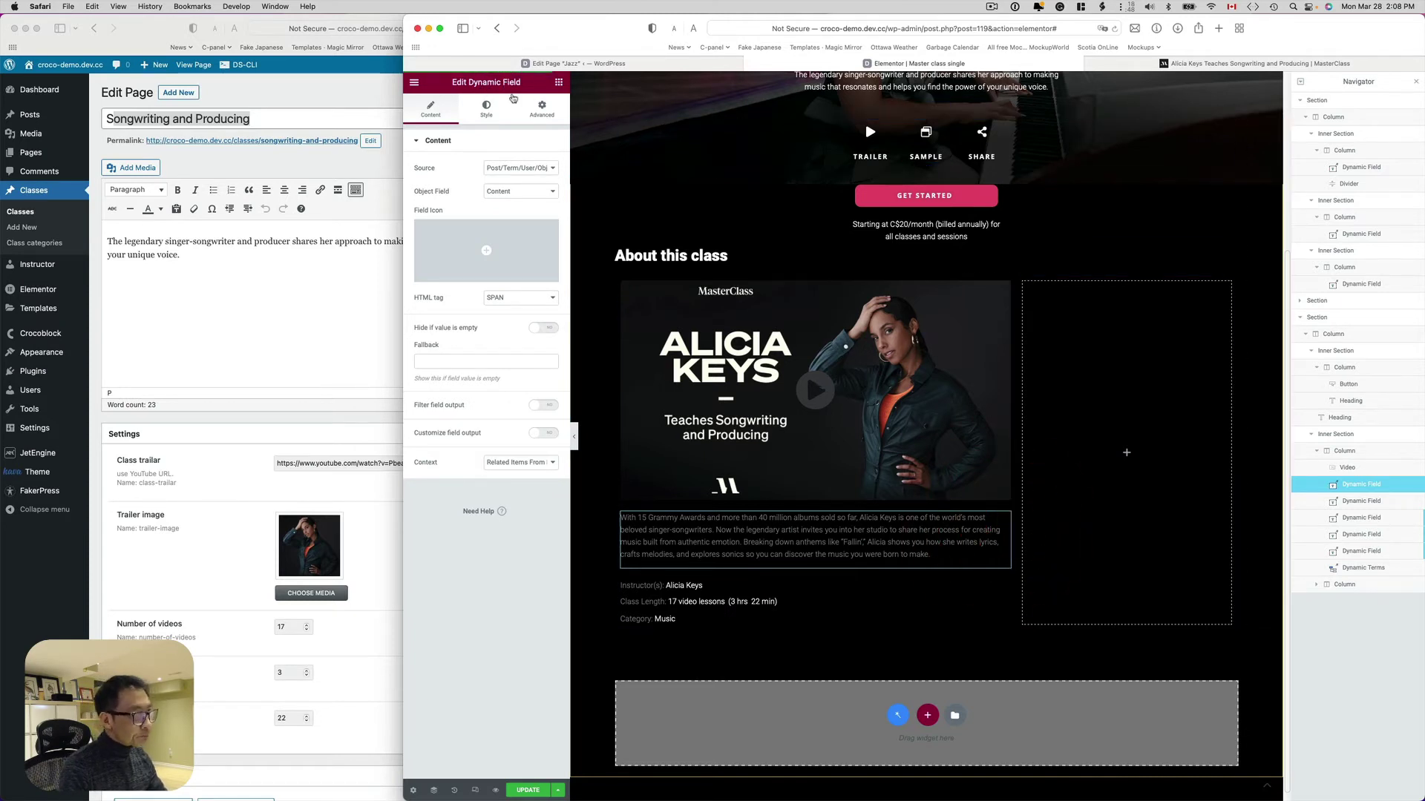
left_click(522, 170)
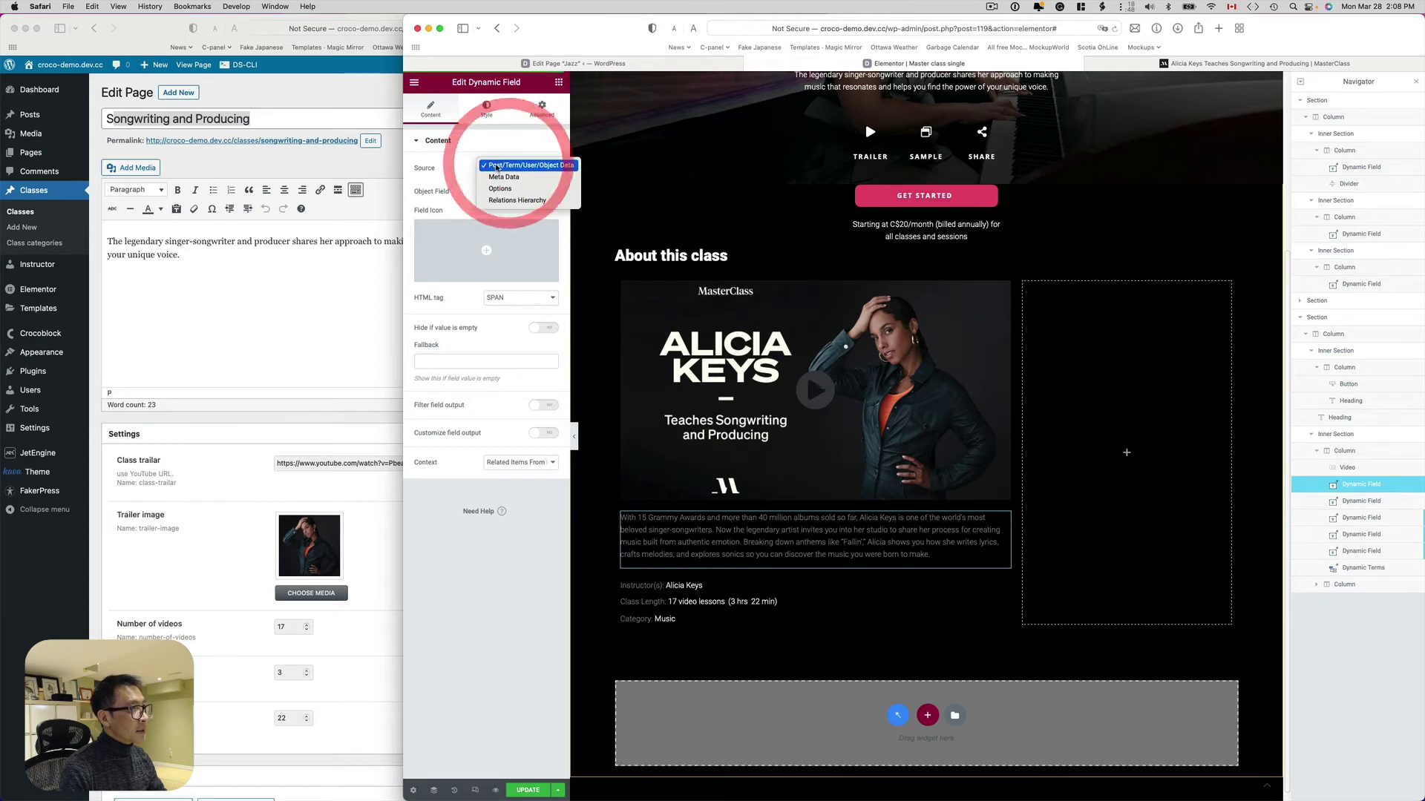
left_click(521, 173)
left_click(516, 190)
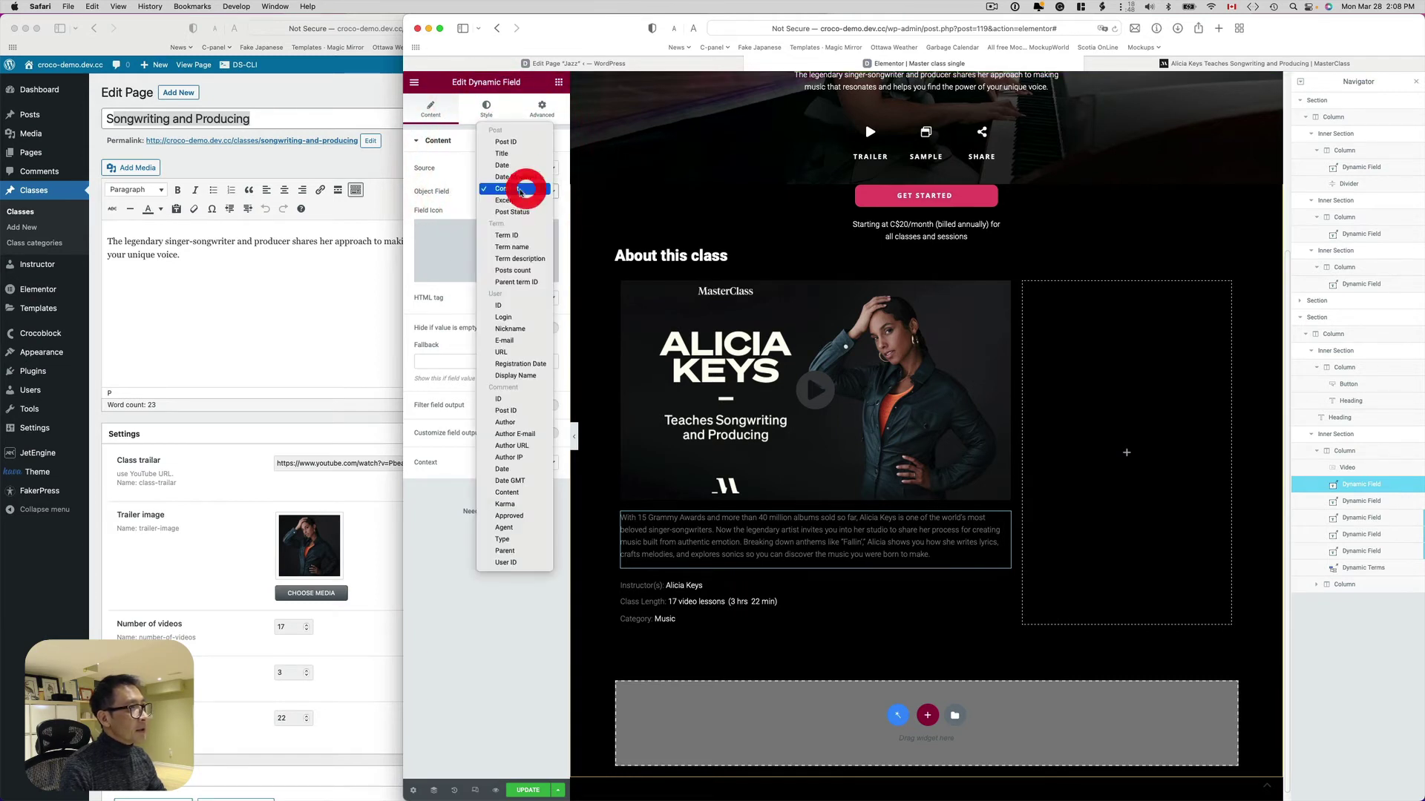
left_click(510, 190)
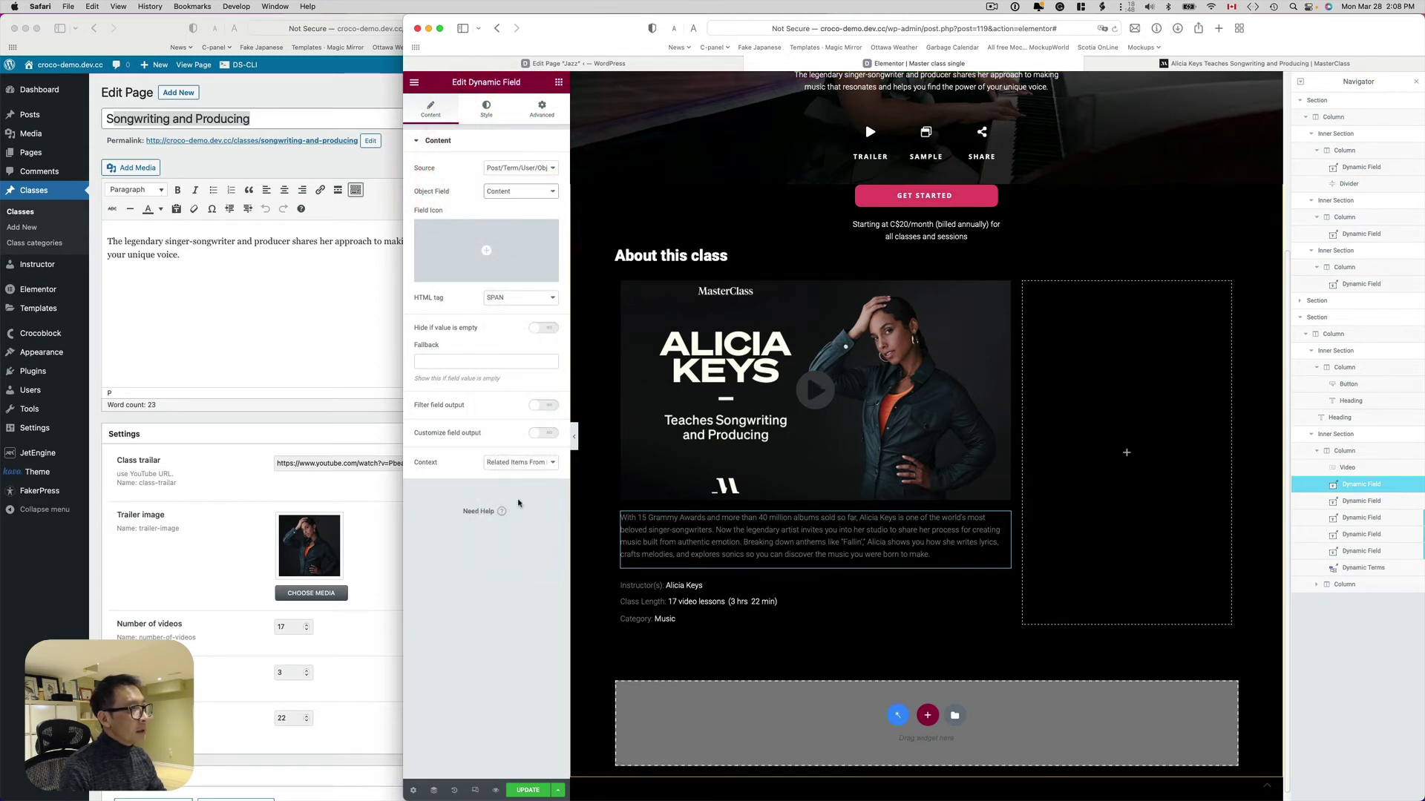
left_click(537, 469)
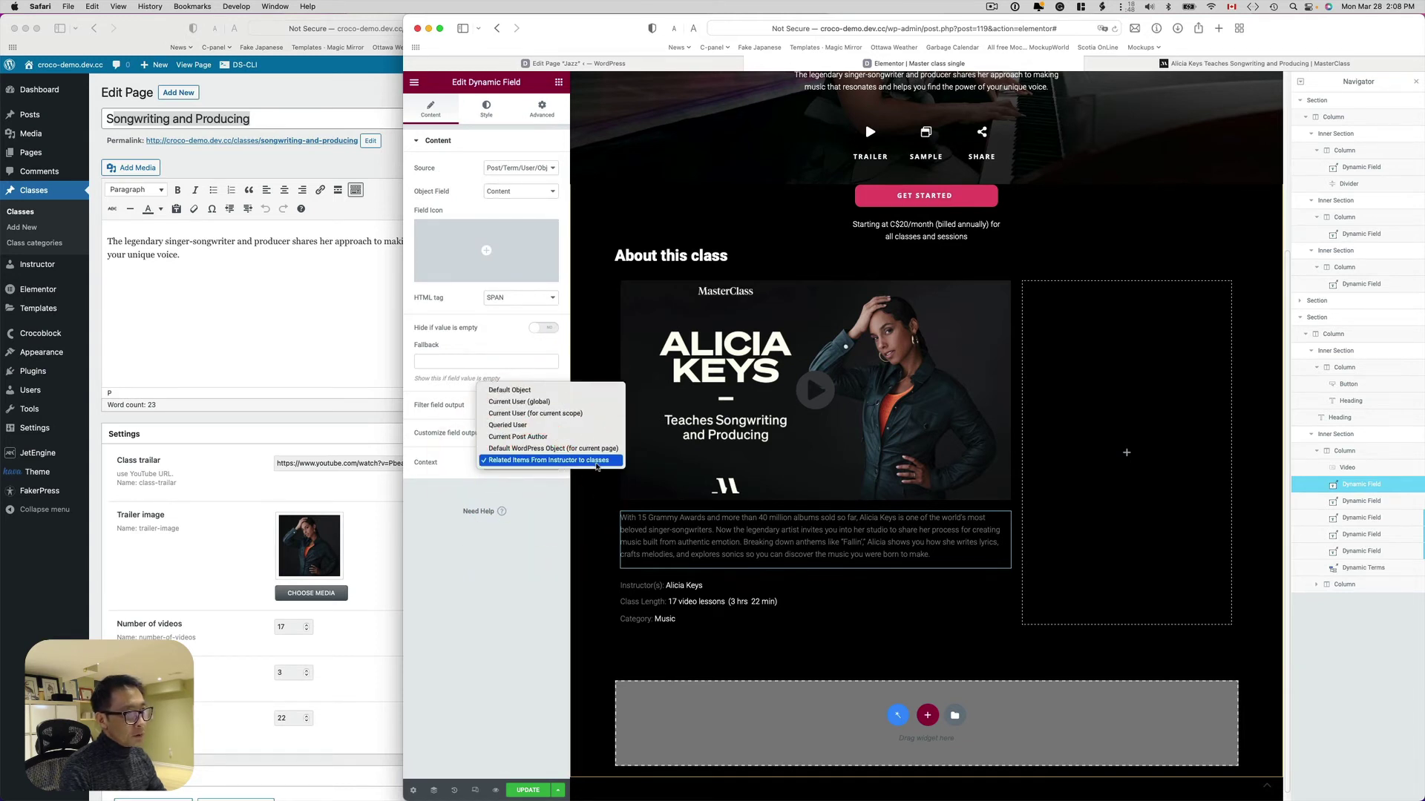
left_click(597, 461)
left_click(773, 539)
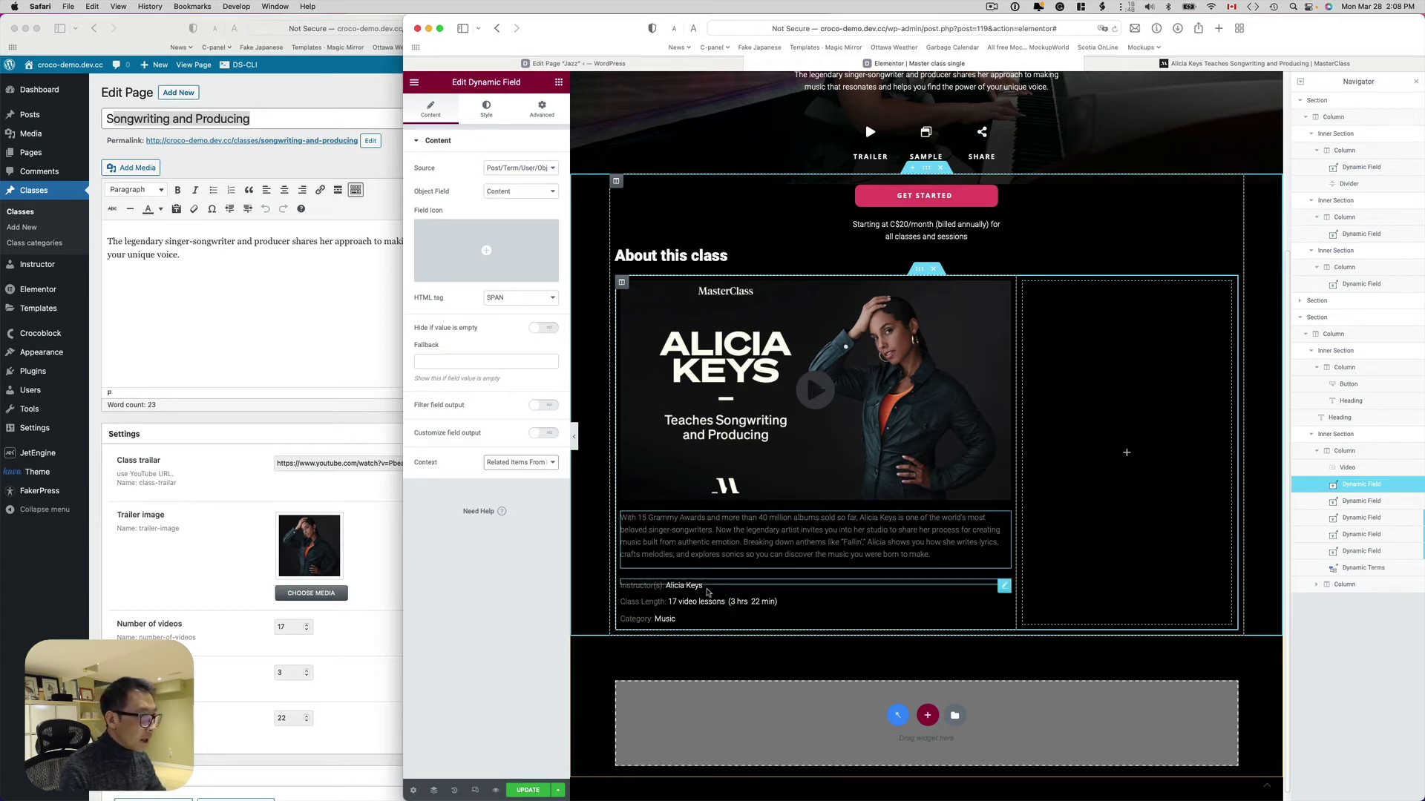
Examine the Instructor(s) line's dynamic field, including the colour styling of the label in its field format
left_click(707, 590)
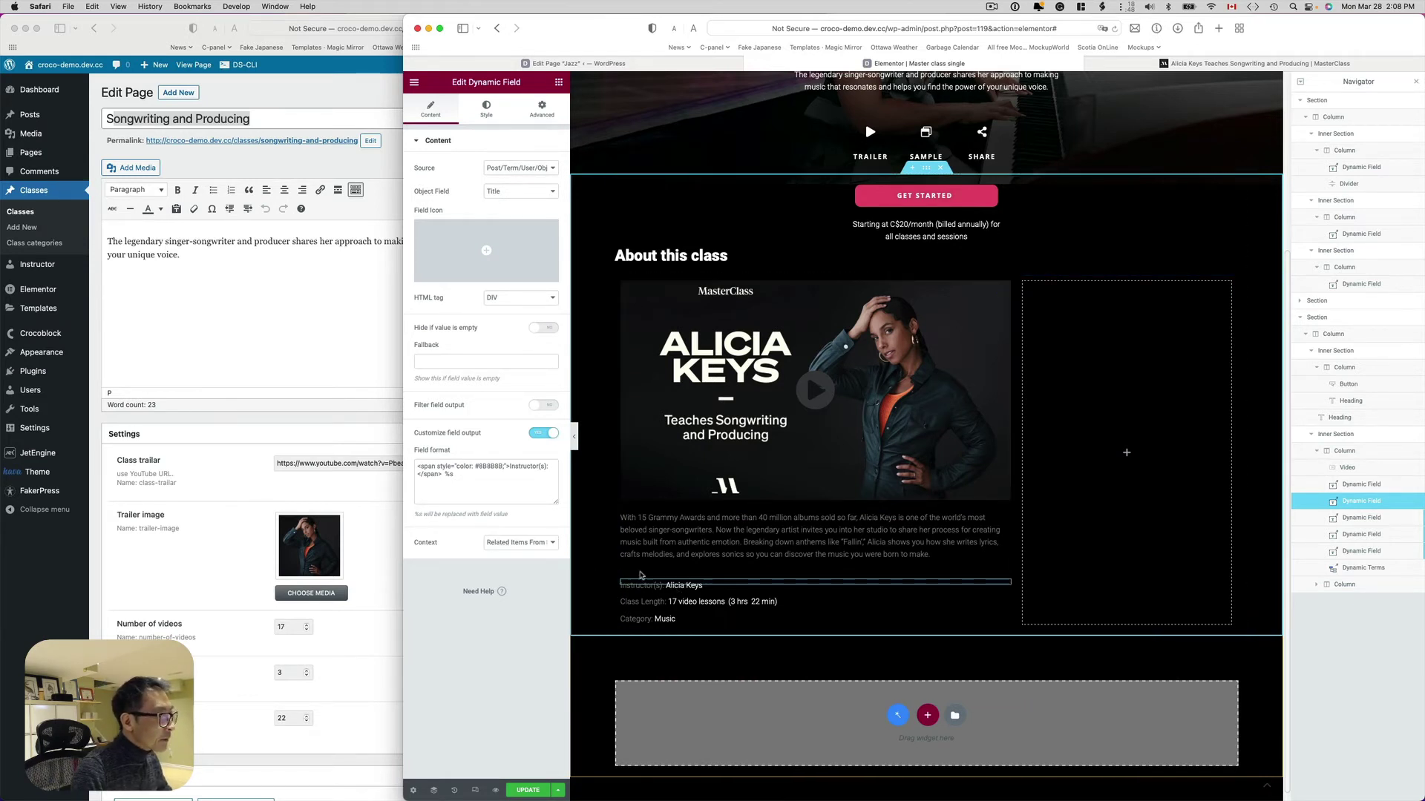
left_click(635, 584)
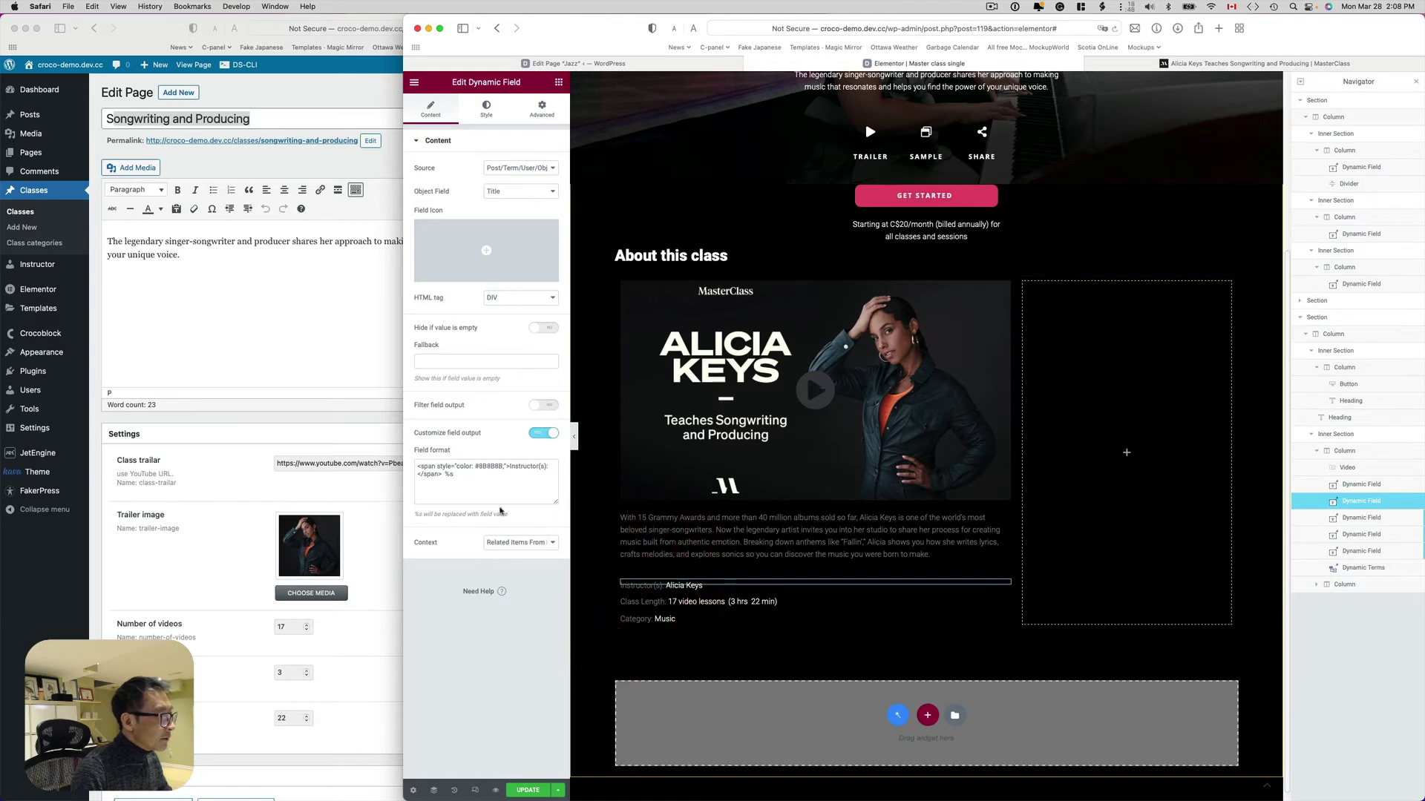
left_click(476, 477)
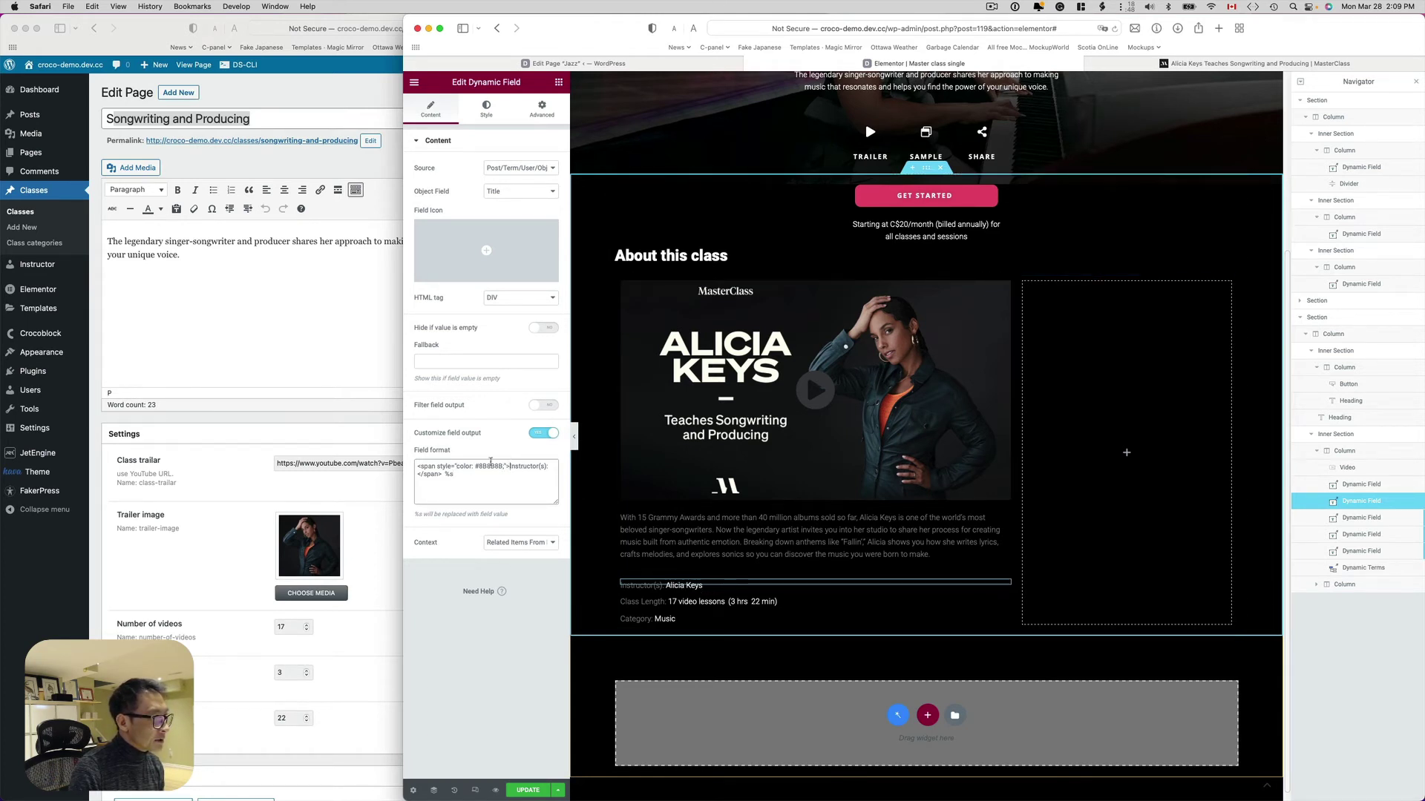
left_click_drag(510, 466, 460, 463)
left_click(497, 650)
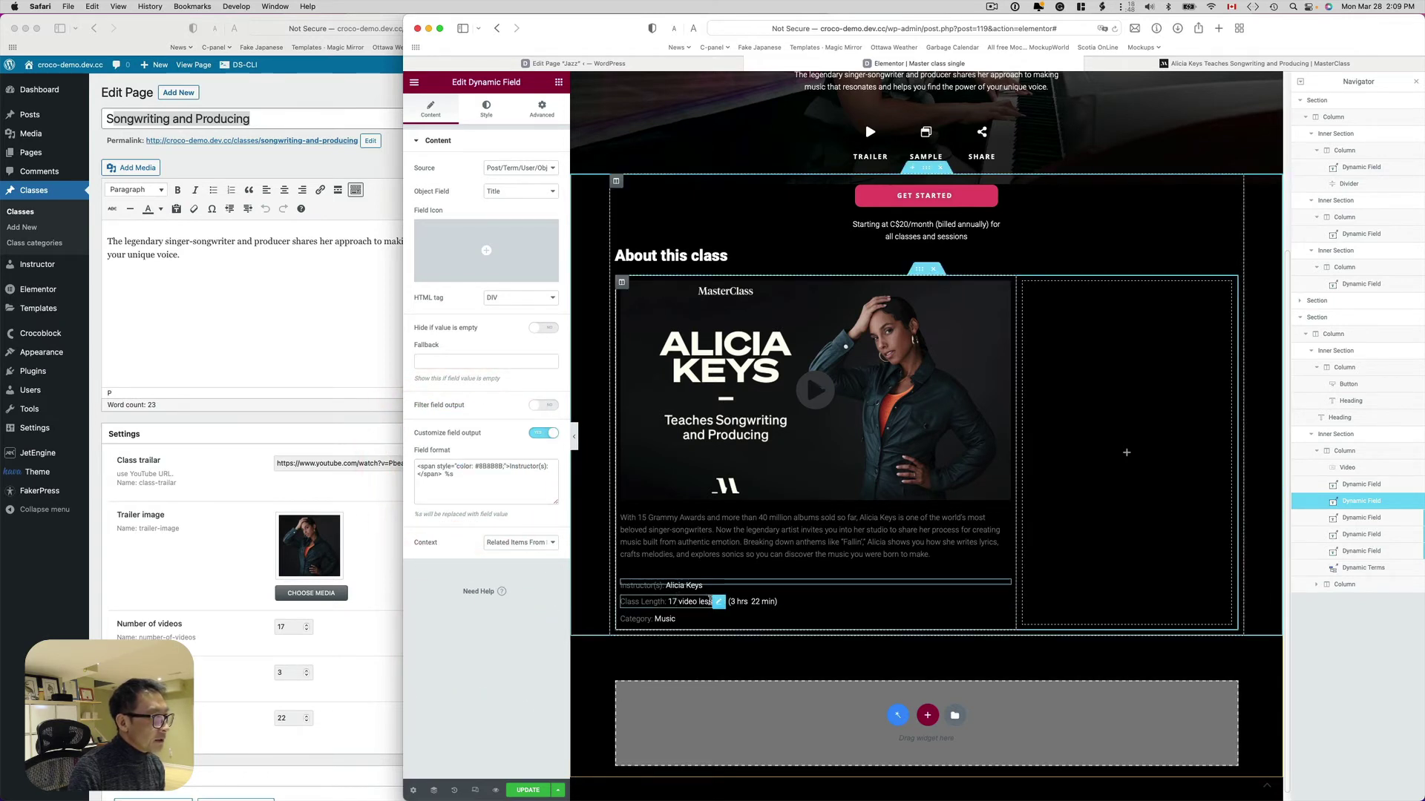
Compare the Class Length line's dynamic fields with the number of videos, hours and minutes values in the class entry
left_click(716, 603)
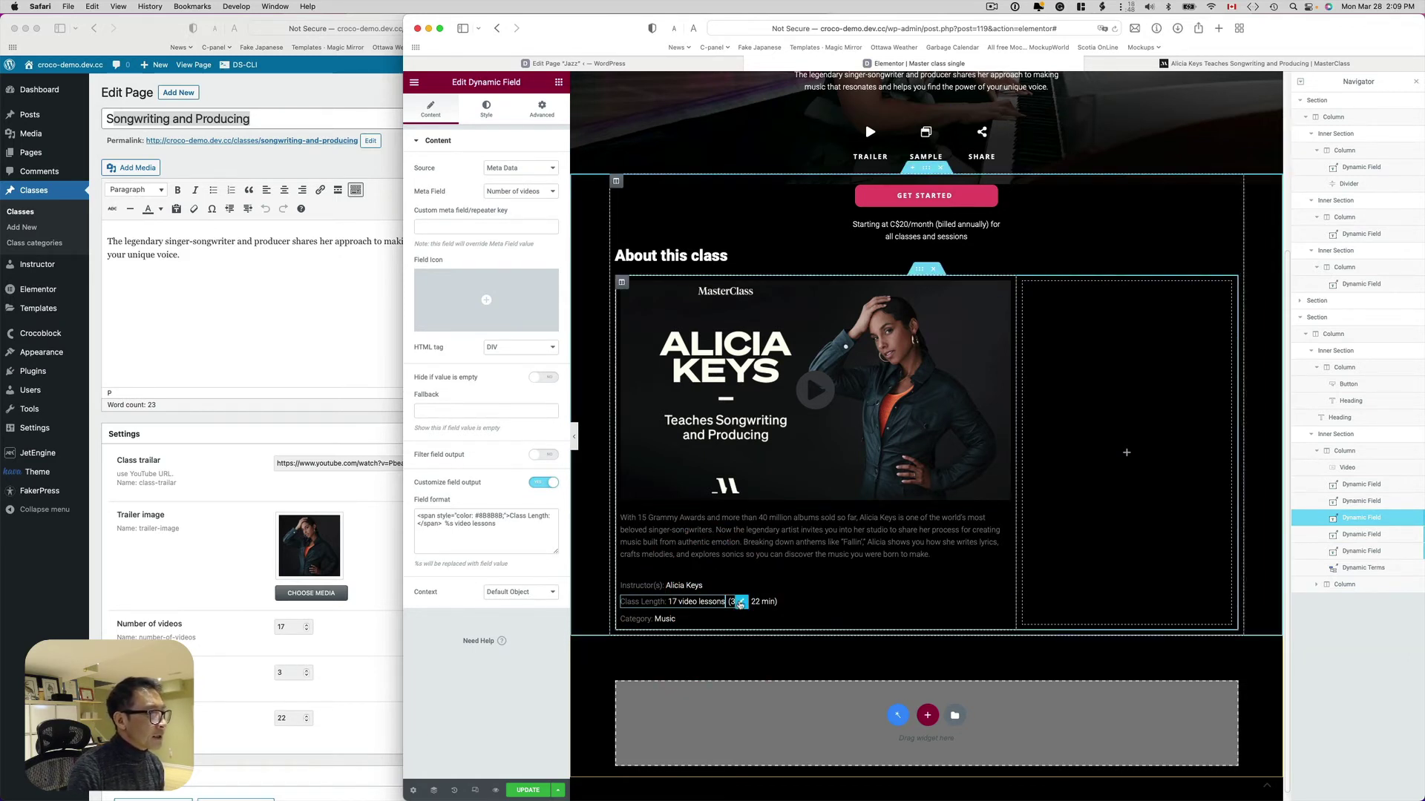
left_click(771, 604)
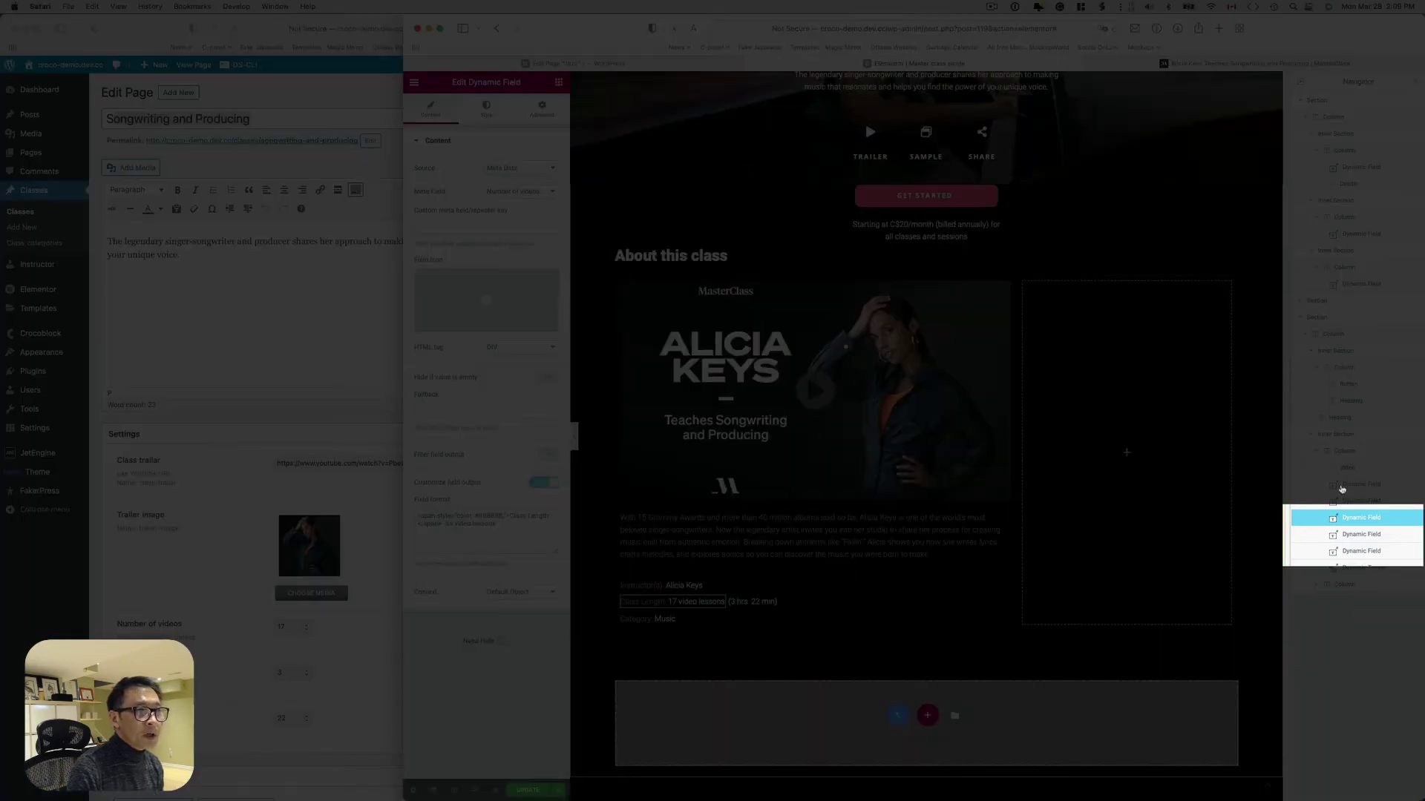
left_click(1349, 536)
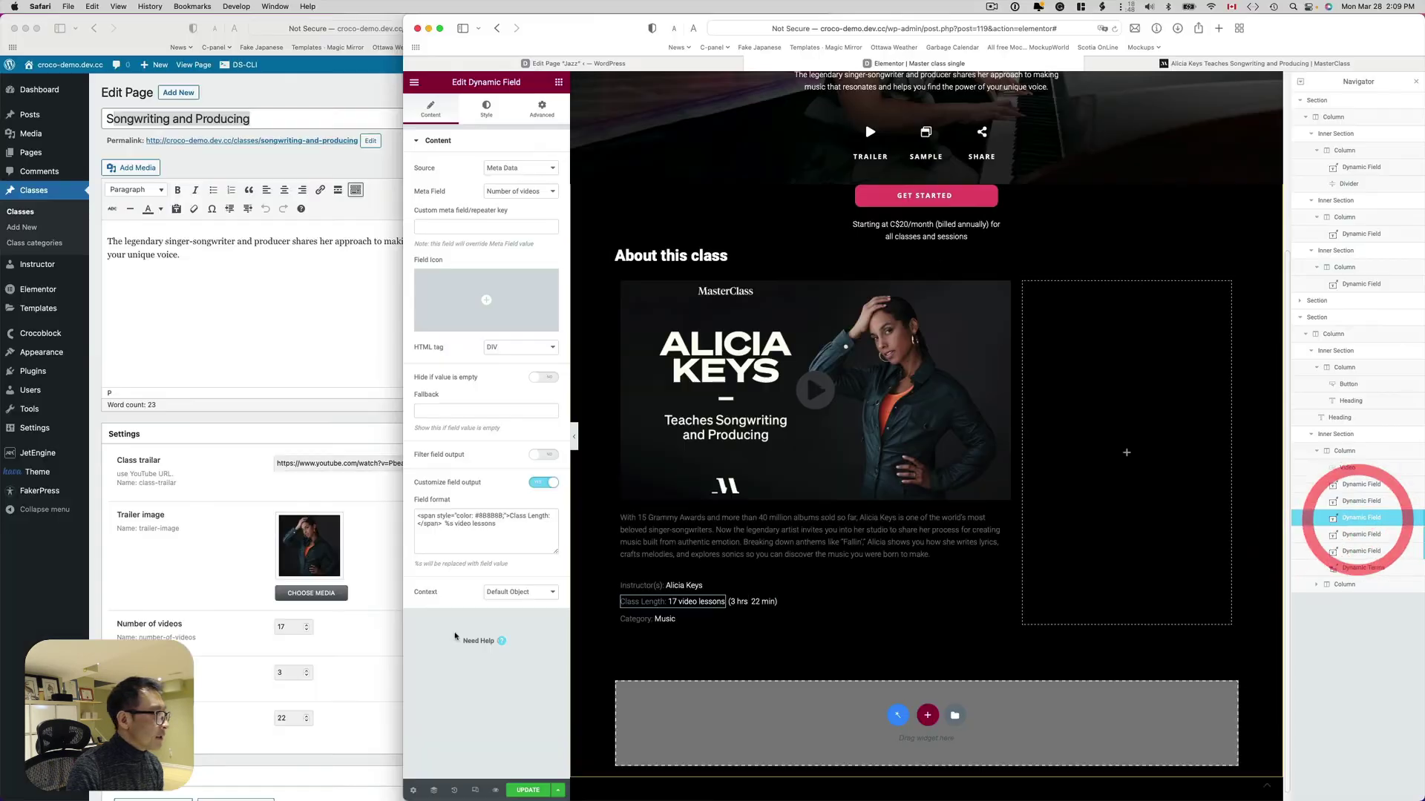
left_click(192, 528)
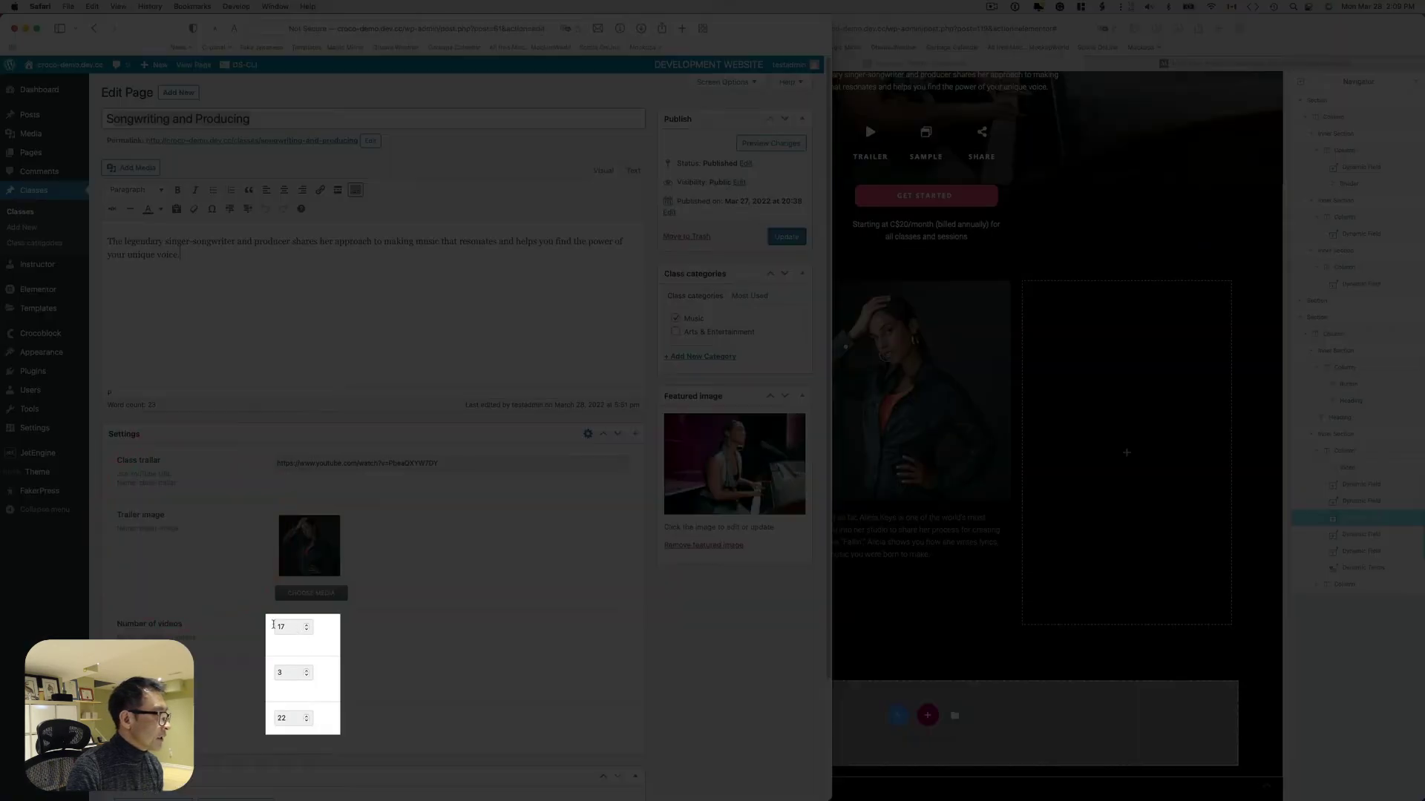
left_click_drag(289, 627, 274, 673)
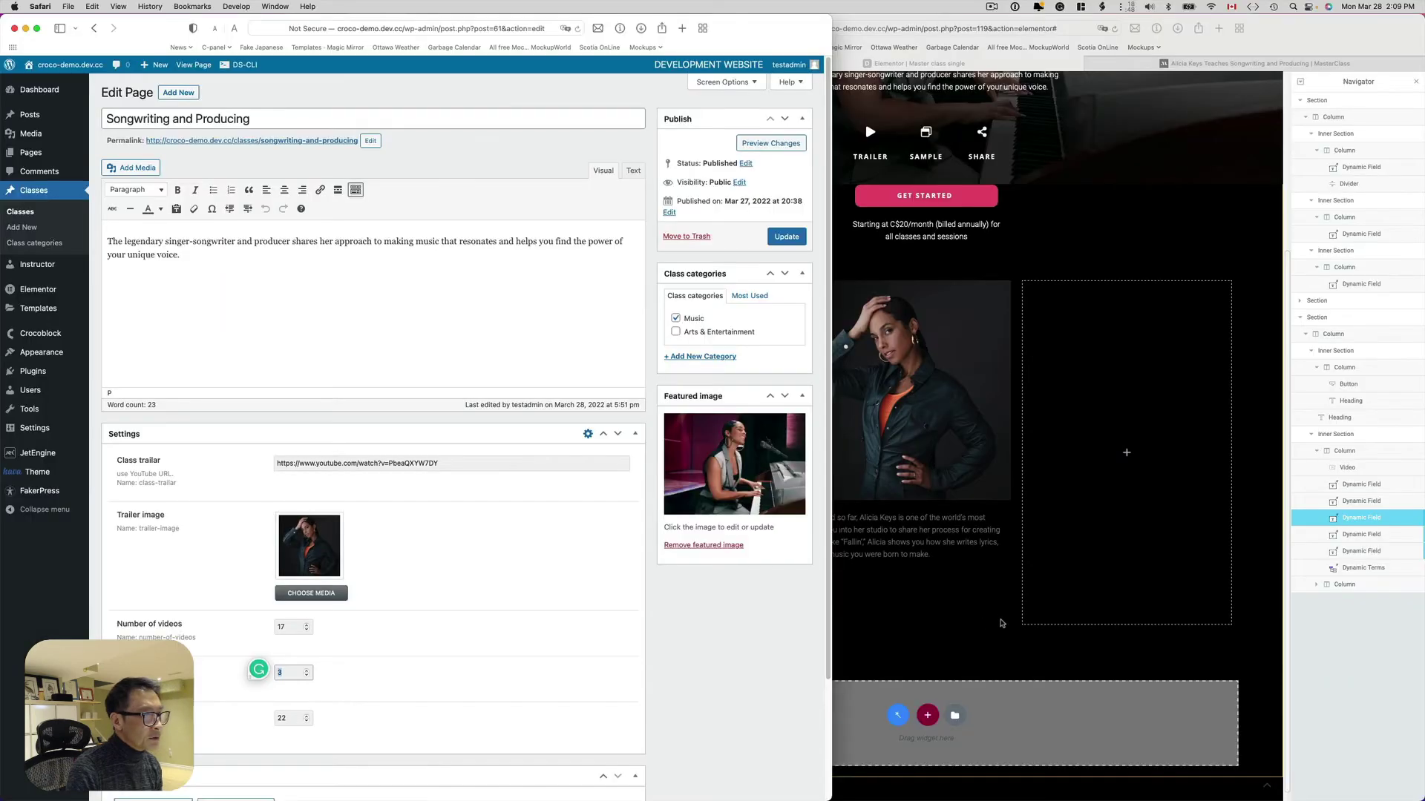
left_click(991, 617)
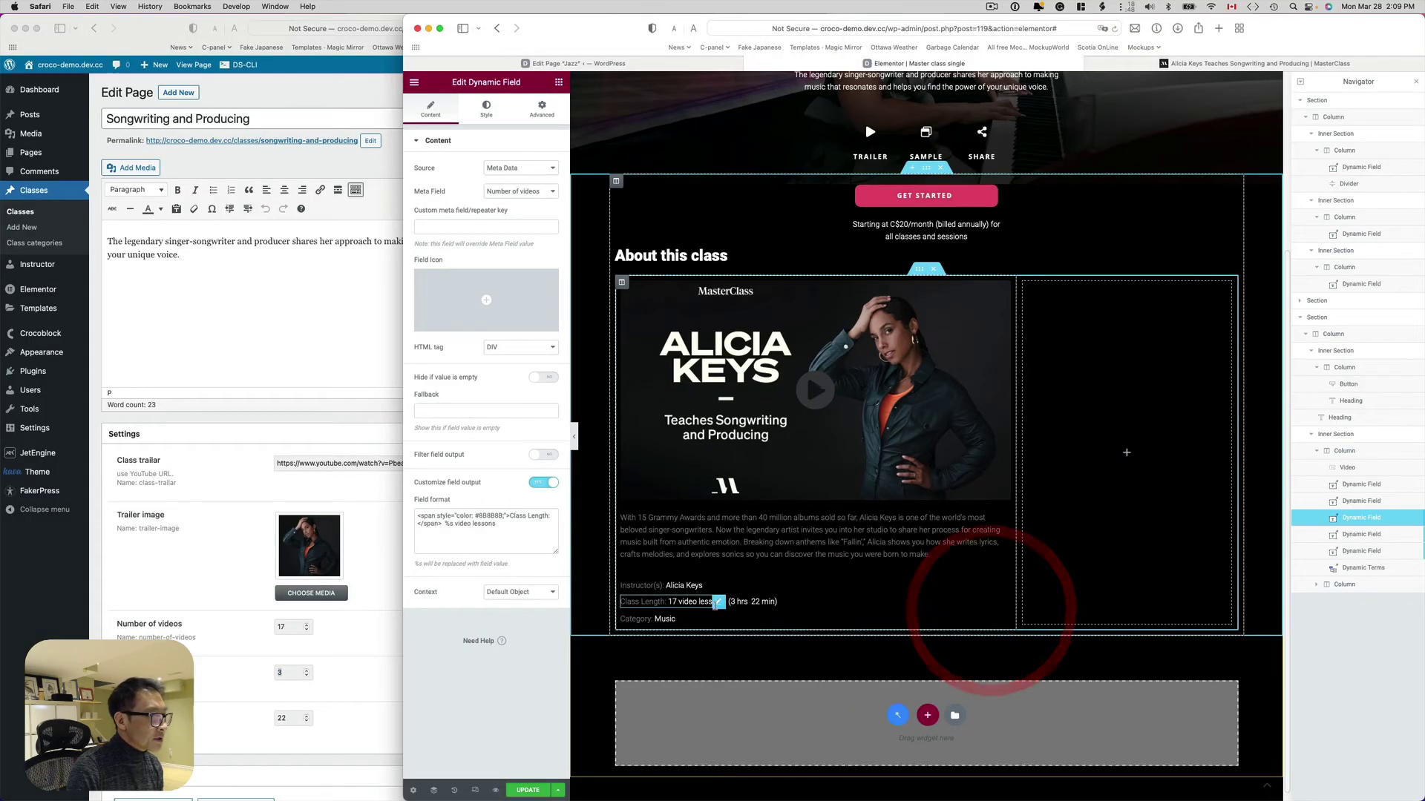
Examine the layout settings of the Class Length hours field, including its padding and the available width options
left_click(737, 602)
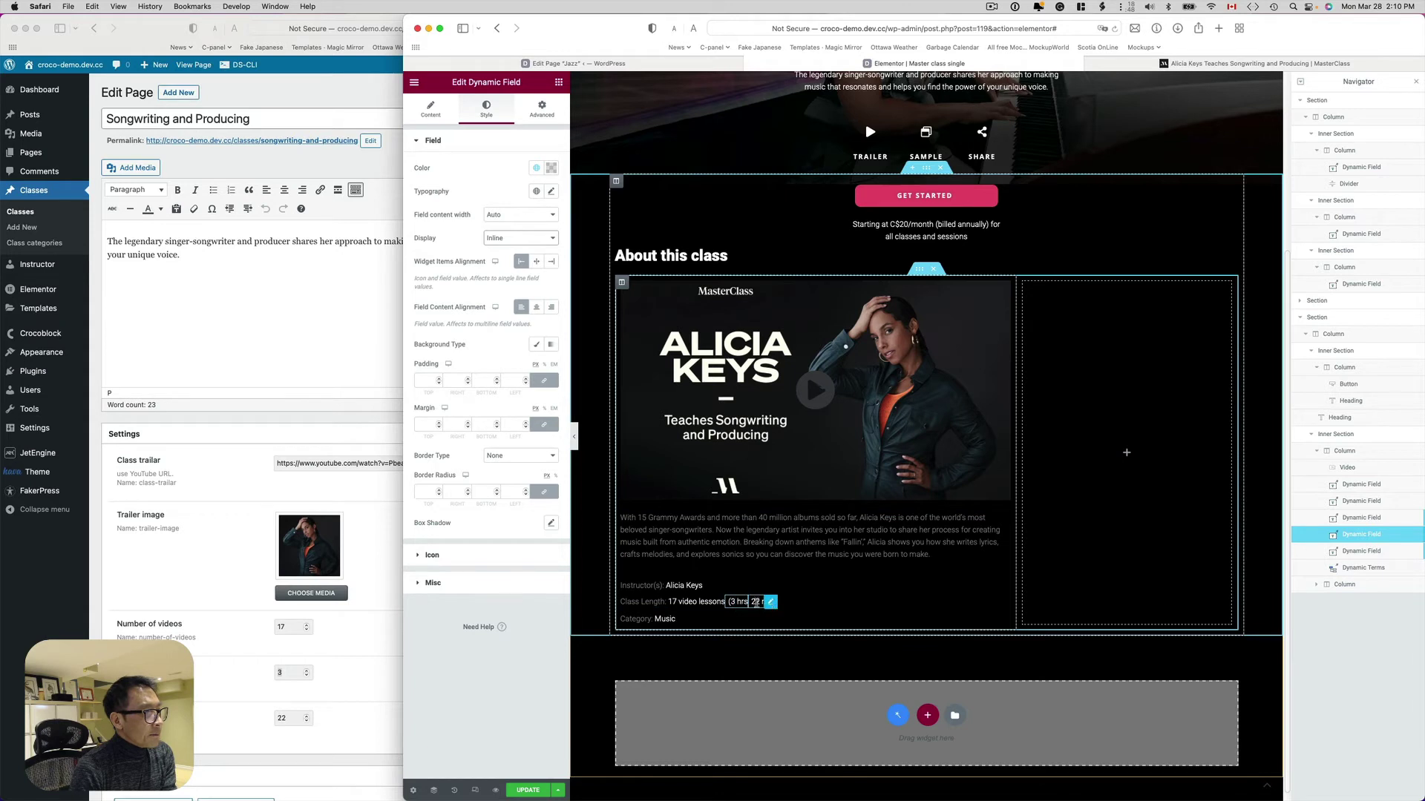
left_click(535, 118)
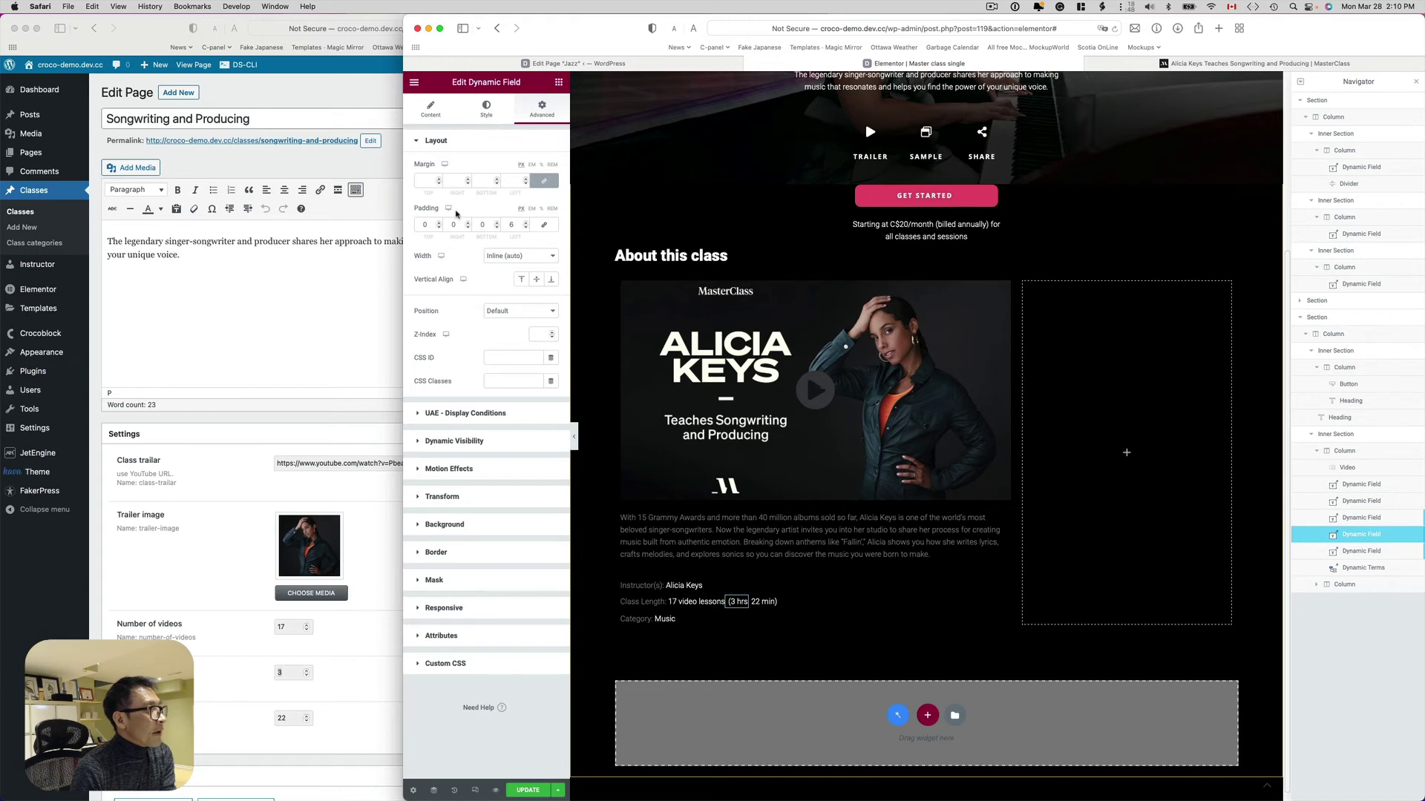
left_click(496, 256)
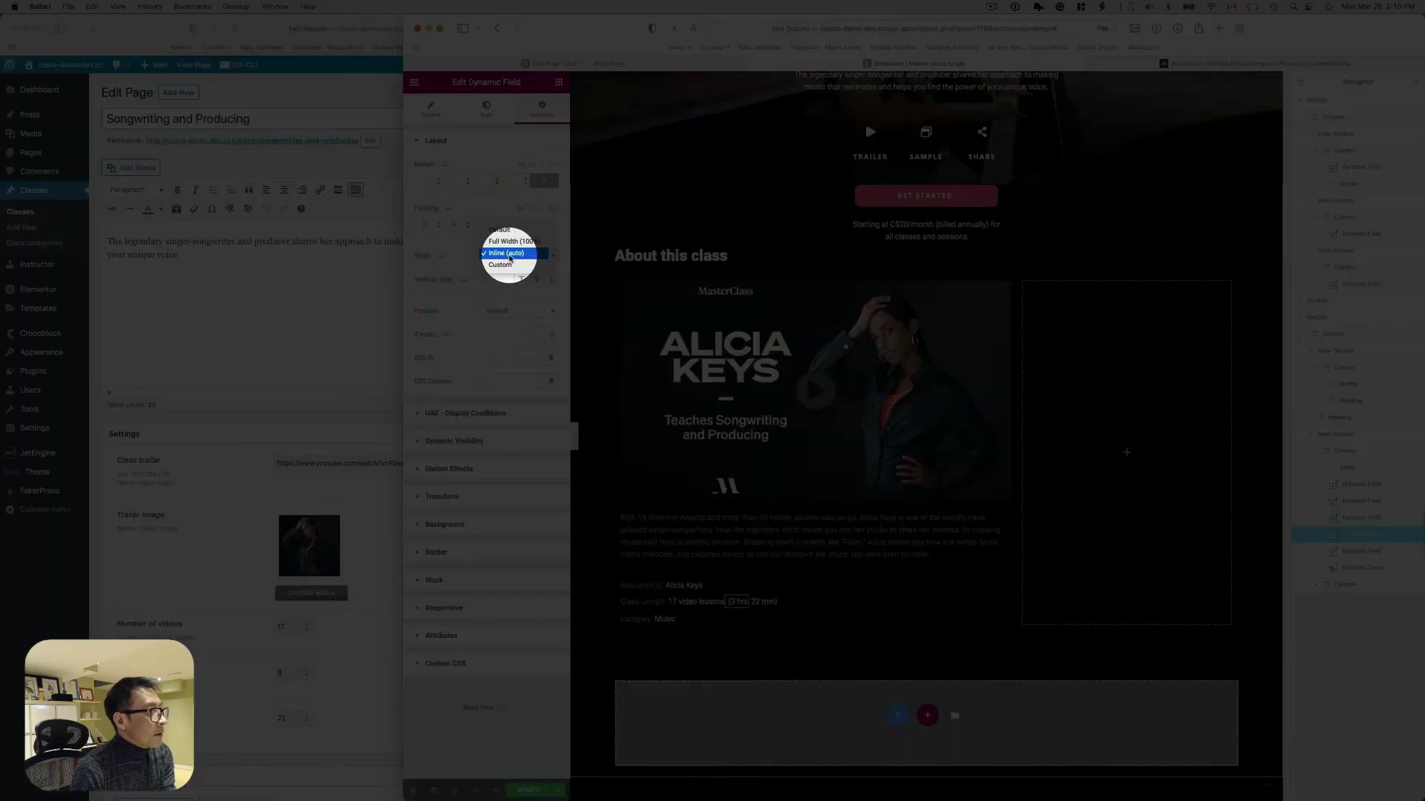
left_click(509, 256)
left_click(510, 258)
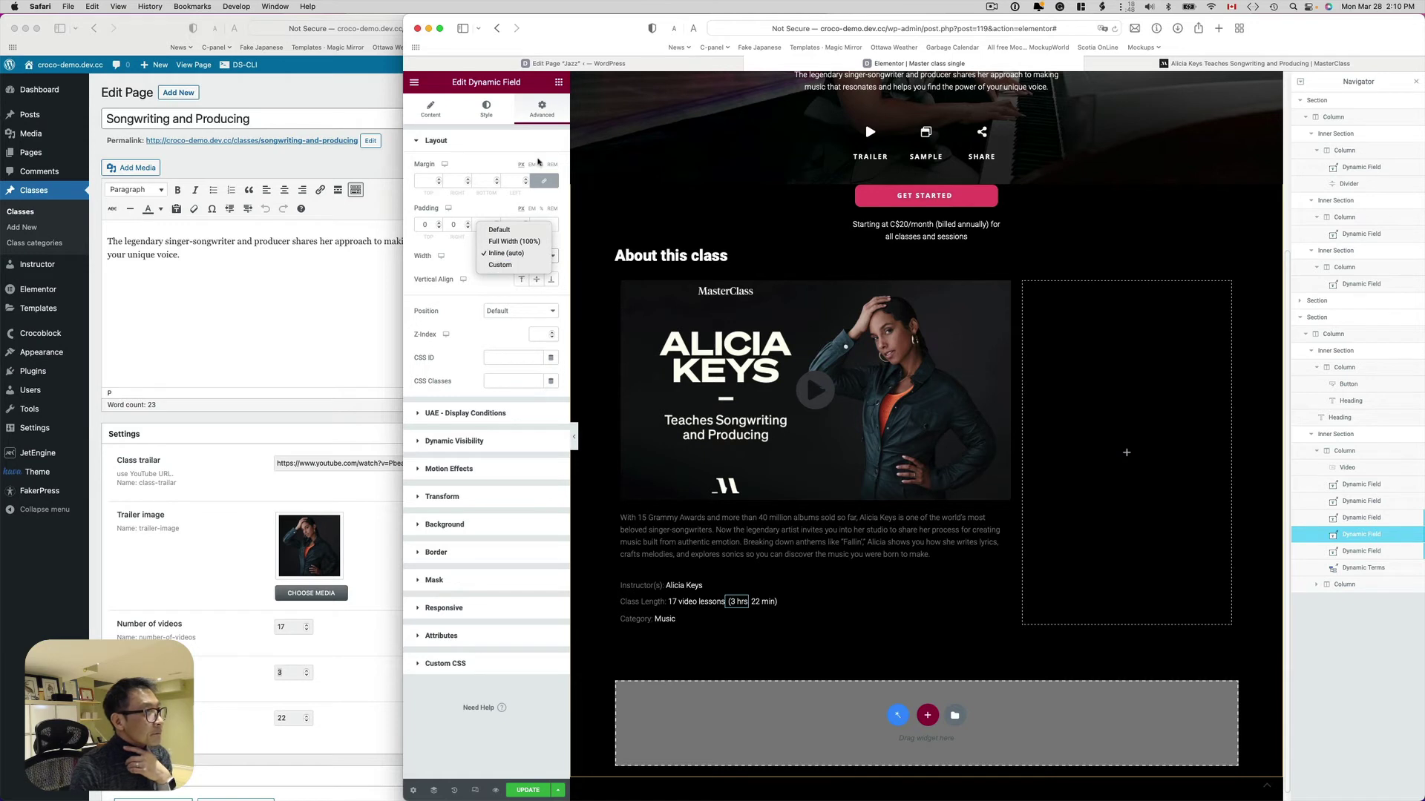
left_click(616, 28)
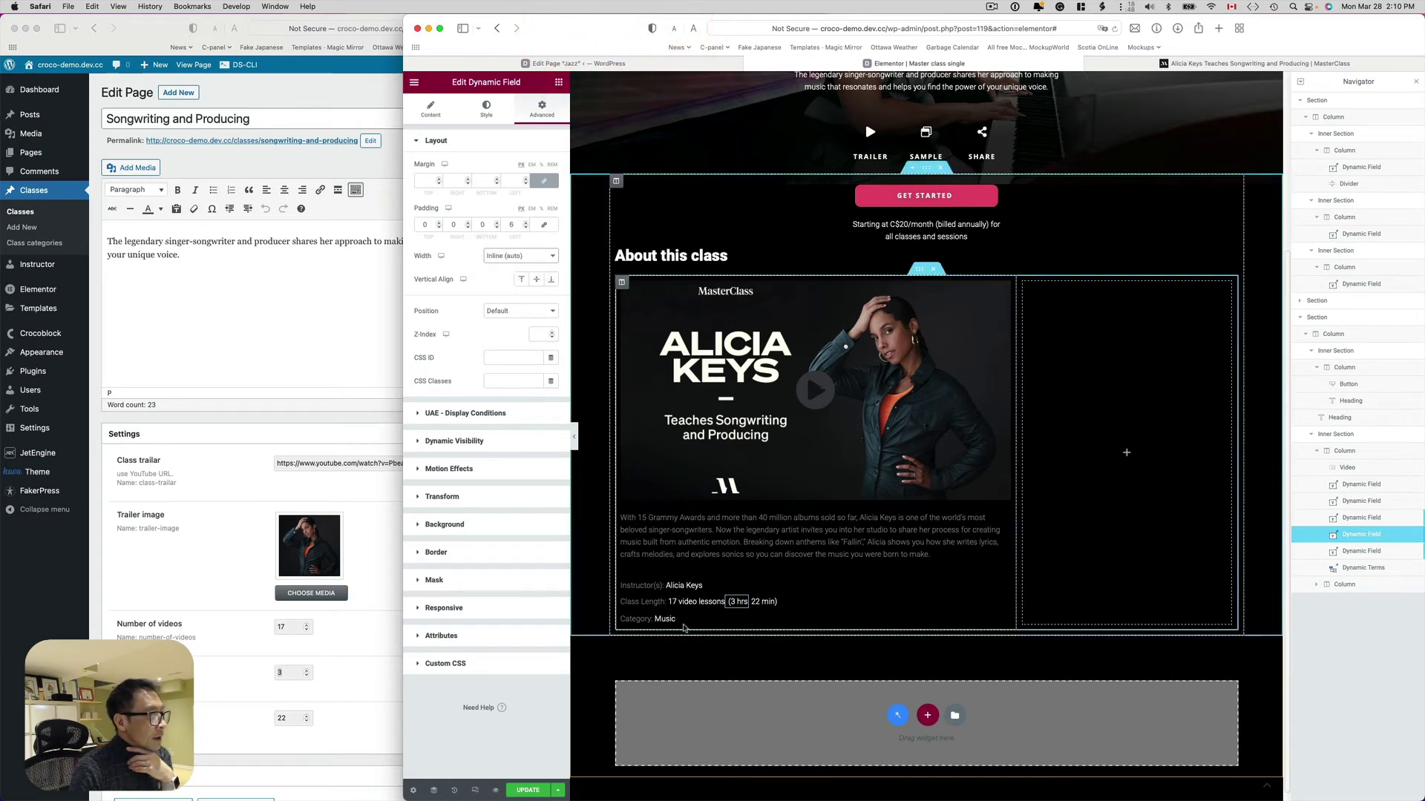
Inspect the Category line's Dynamic Terms settings and search the widget library for "dyna" to locate that widget
left_click(675, 623)
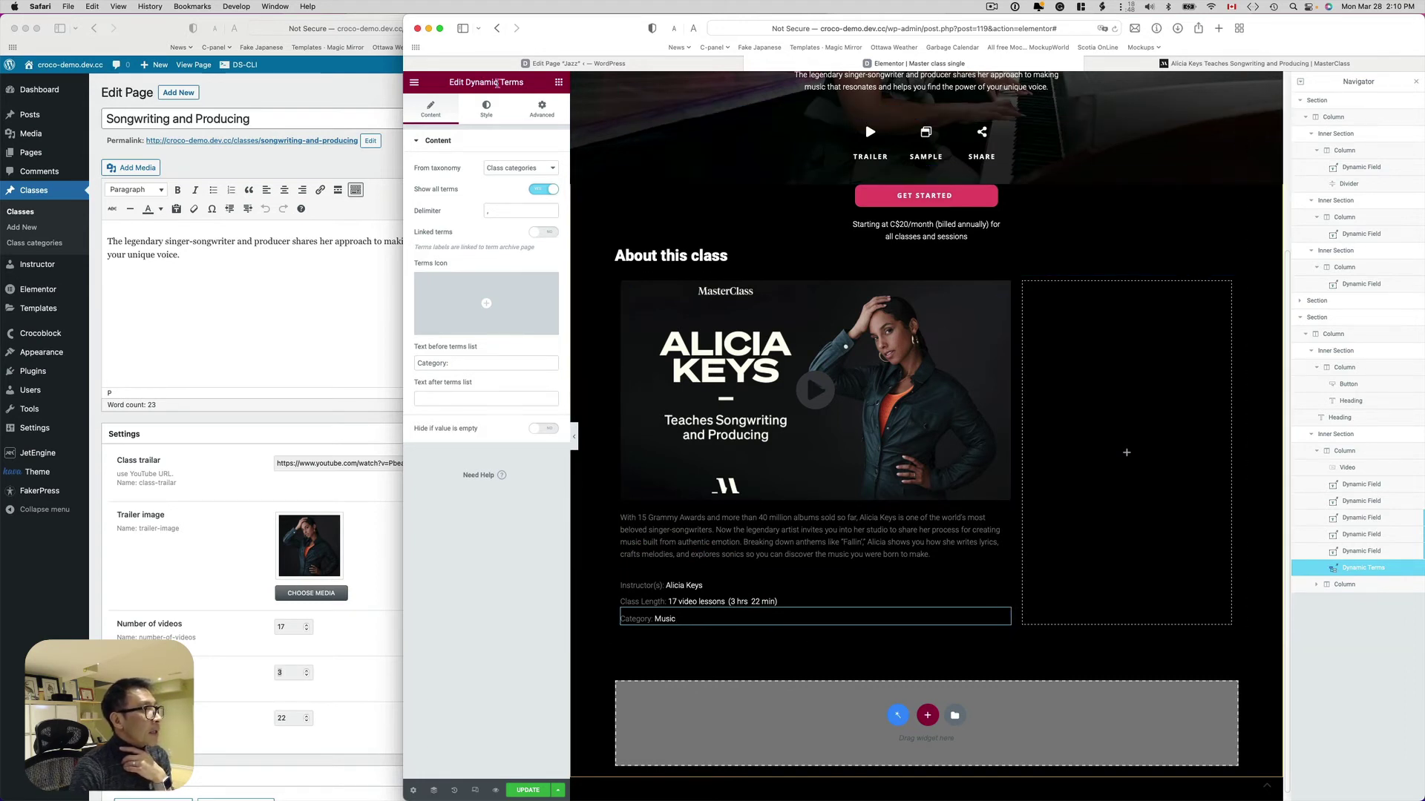
left_click(558, 83)
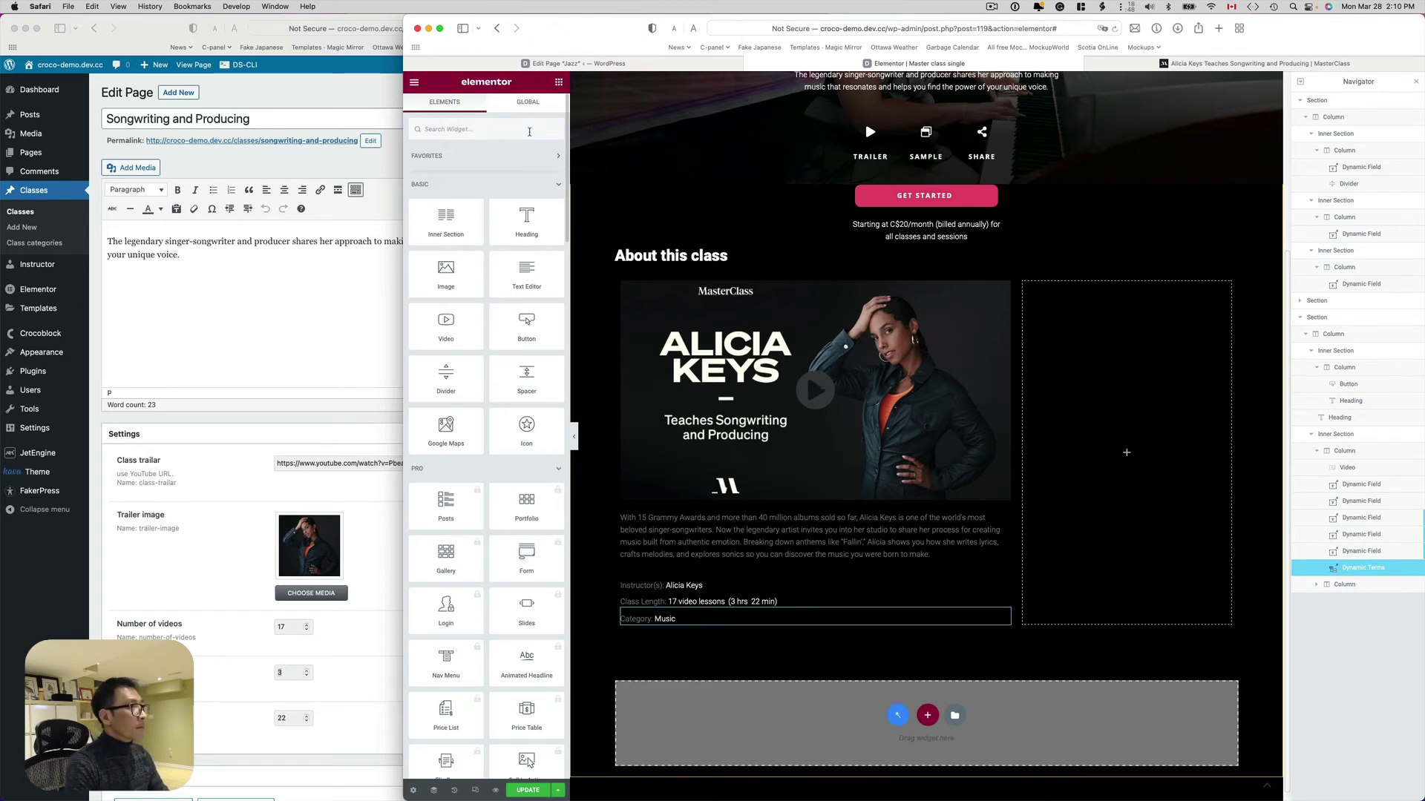
left_click(466, 135)
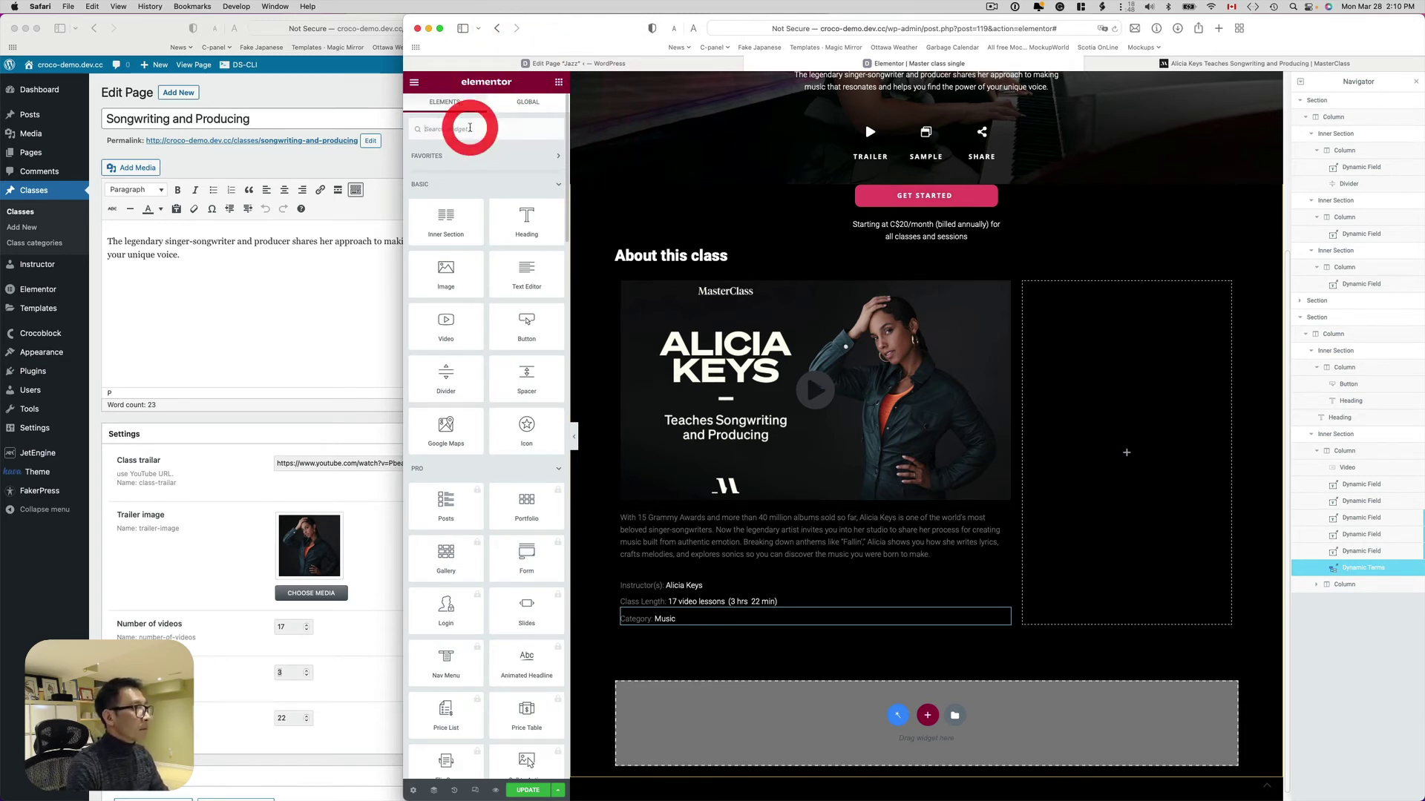
type("dyna")
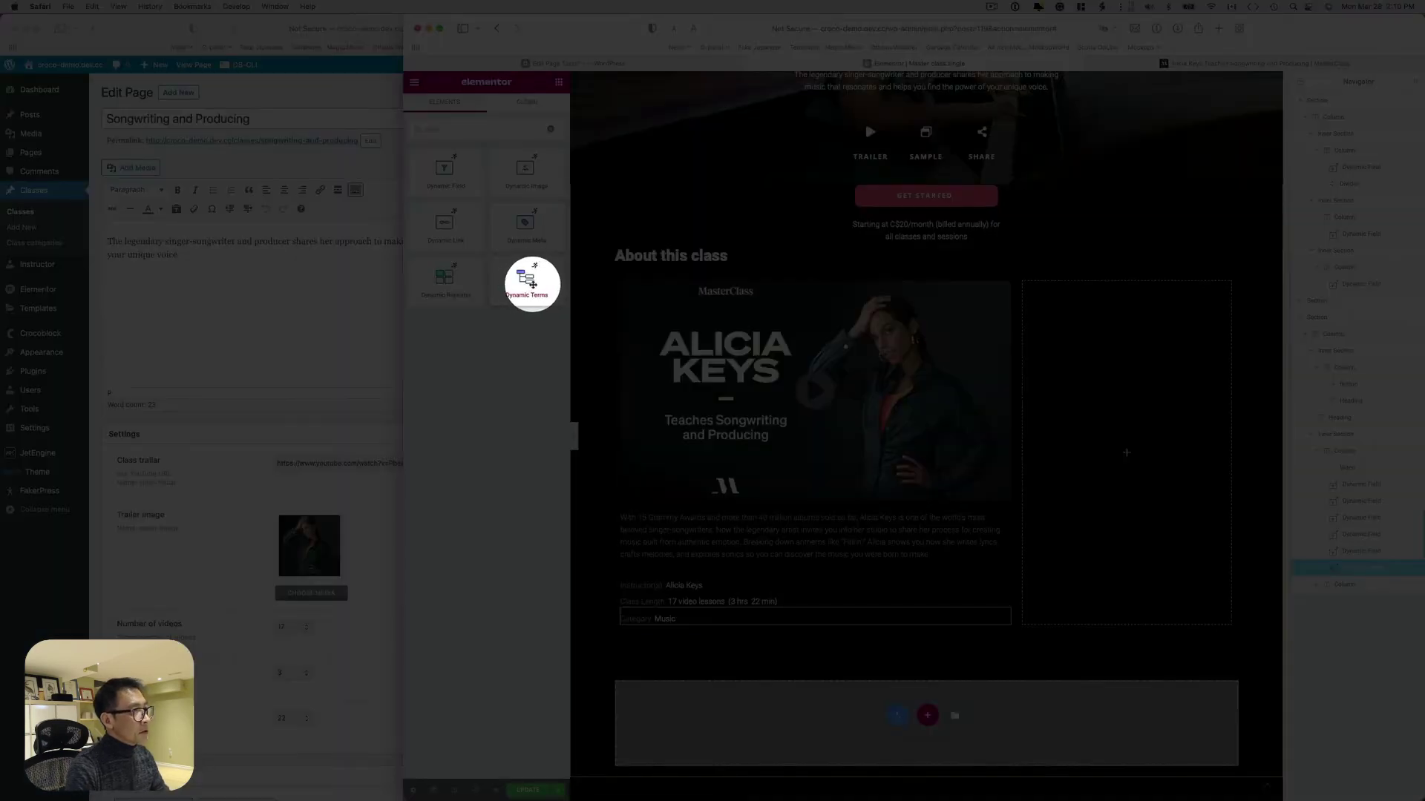
Reopen the Category line's Dynamic Terms settings and examine the taxonomies it can pull terms from
left_click_drag(531, 285, 680, 616)
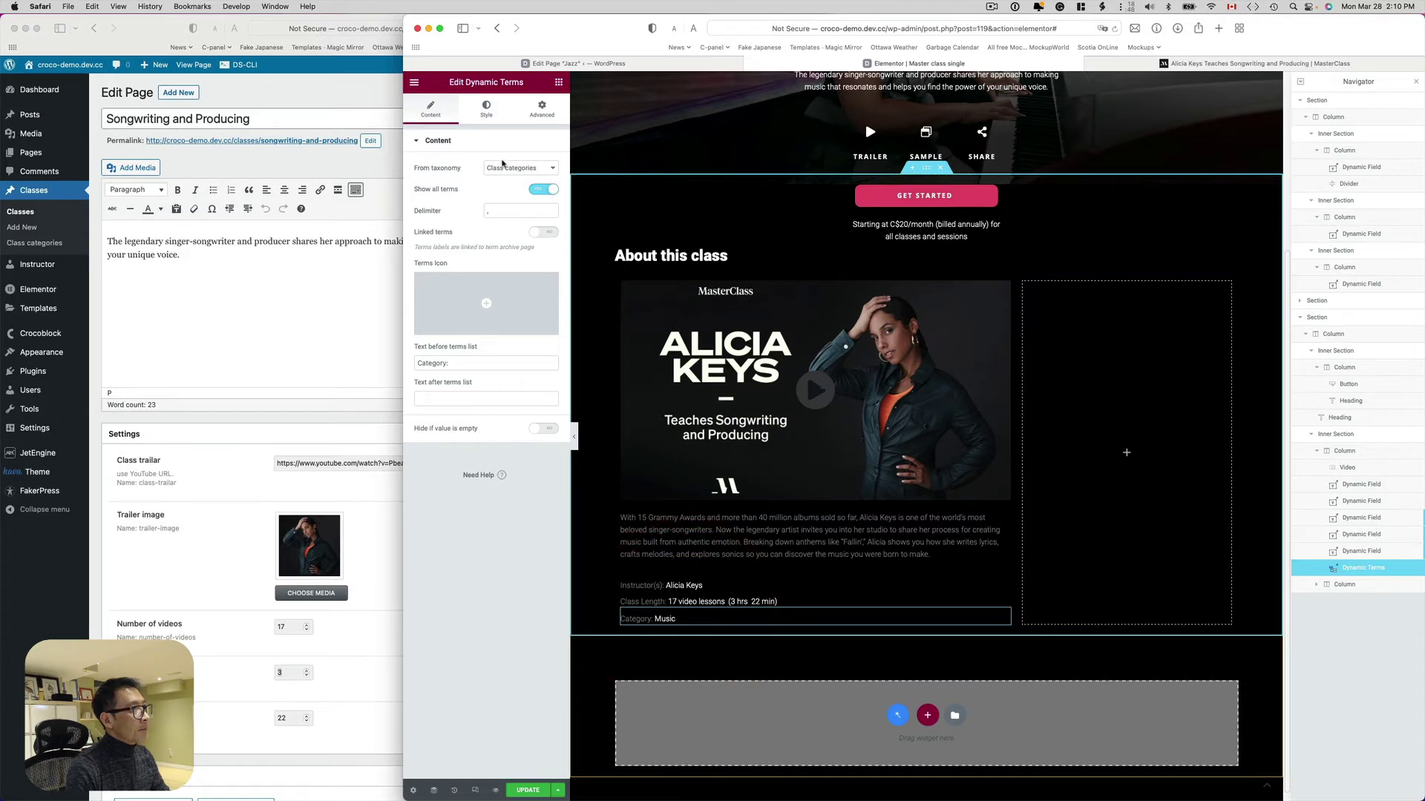
left_click(505, 169)
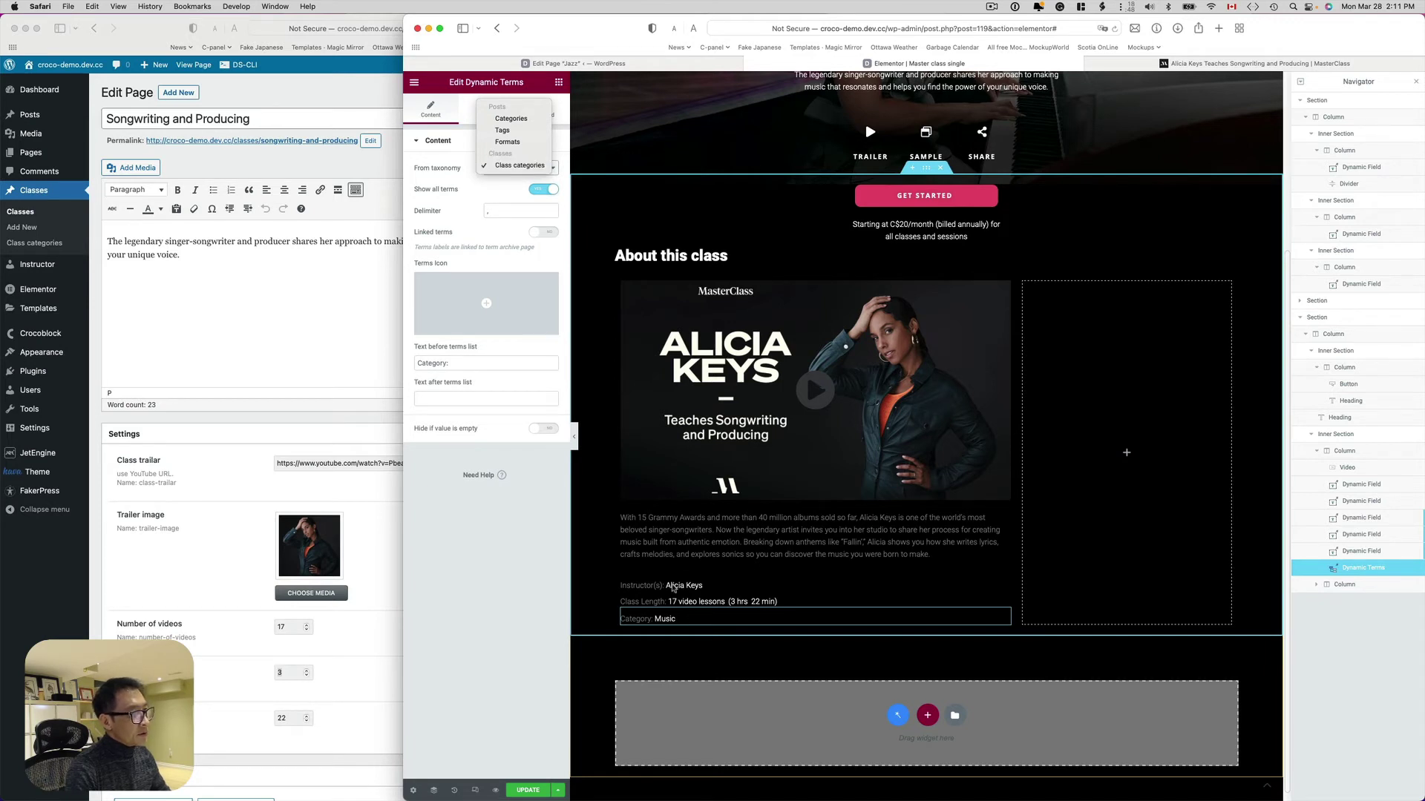
left_click(506, 586)
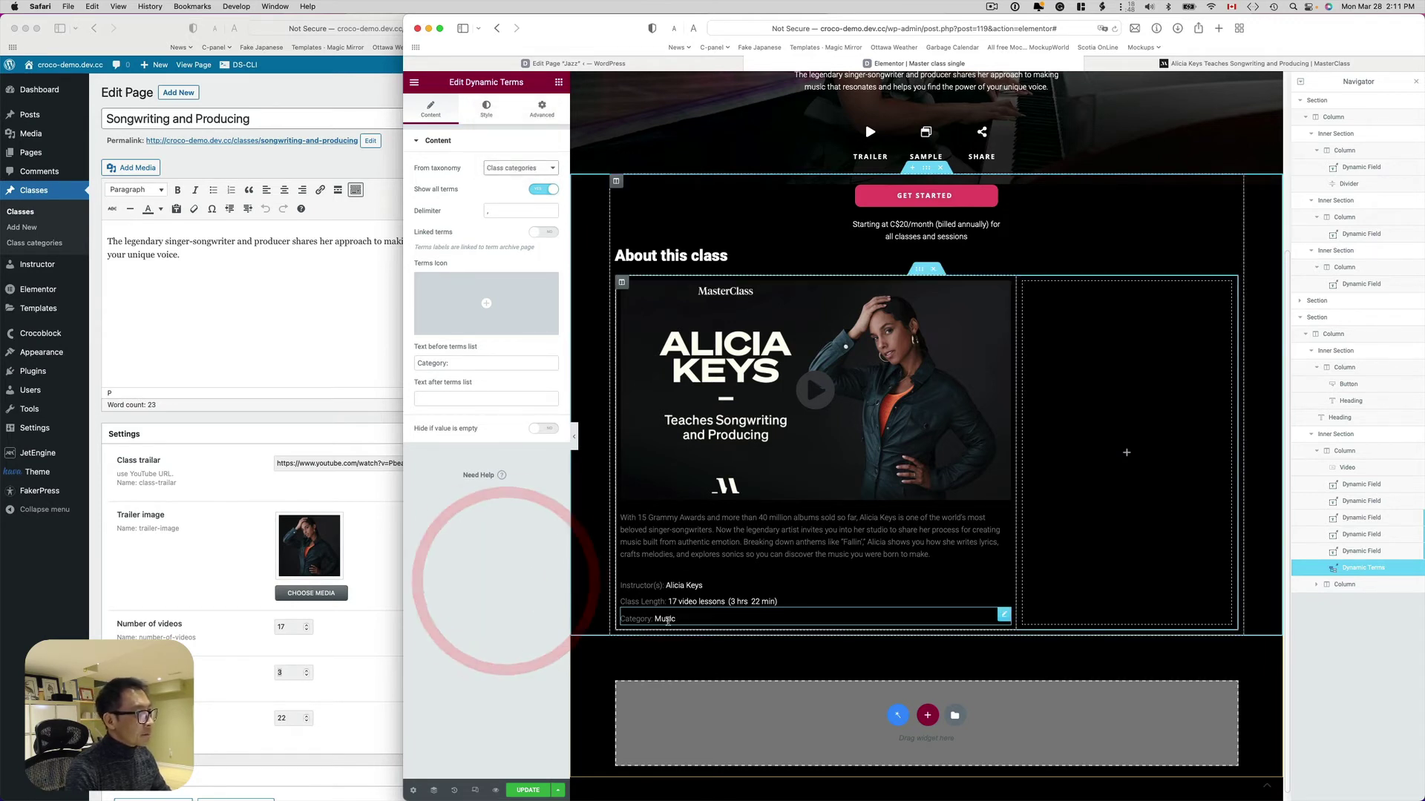
left_click(668, 621)
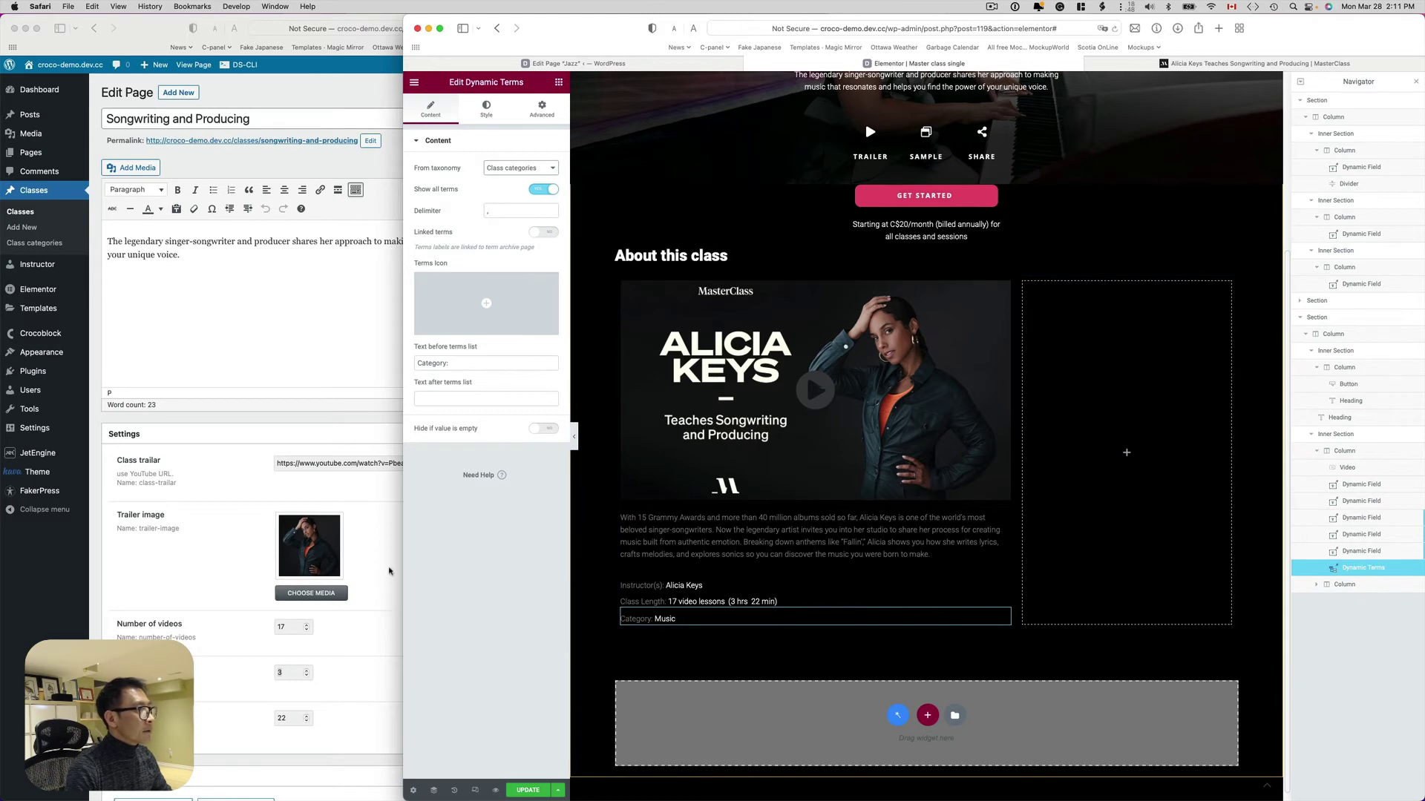
Switch to the Master class presentation in Keynote, view the Ultimate Addons for Elementor slide, and return to the template in Safari
left_click(474, 596)
scroll(753, 546, "up", 2)
scroll(753, 545, "up", 4)
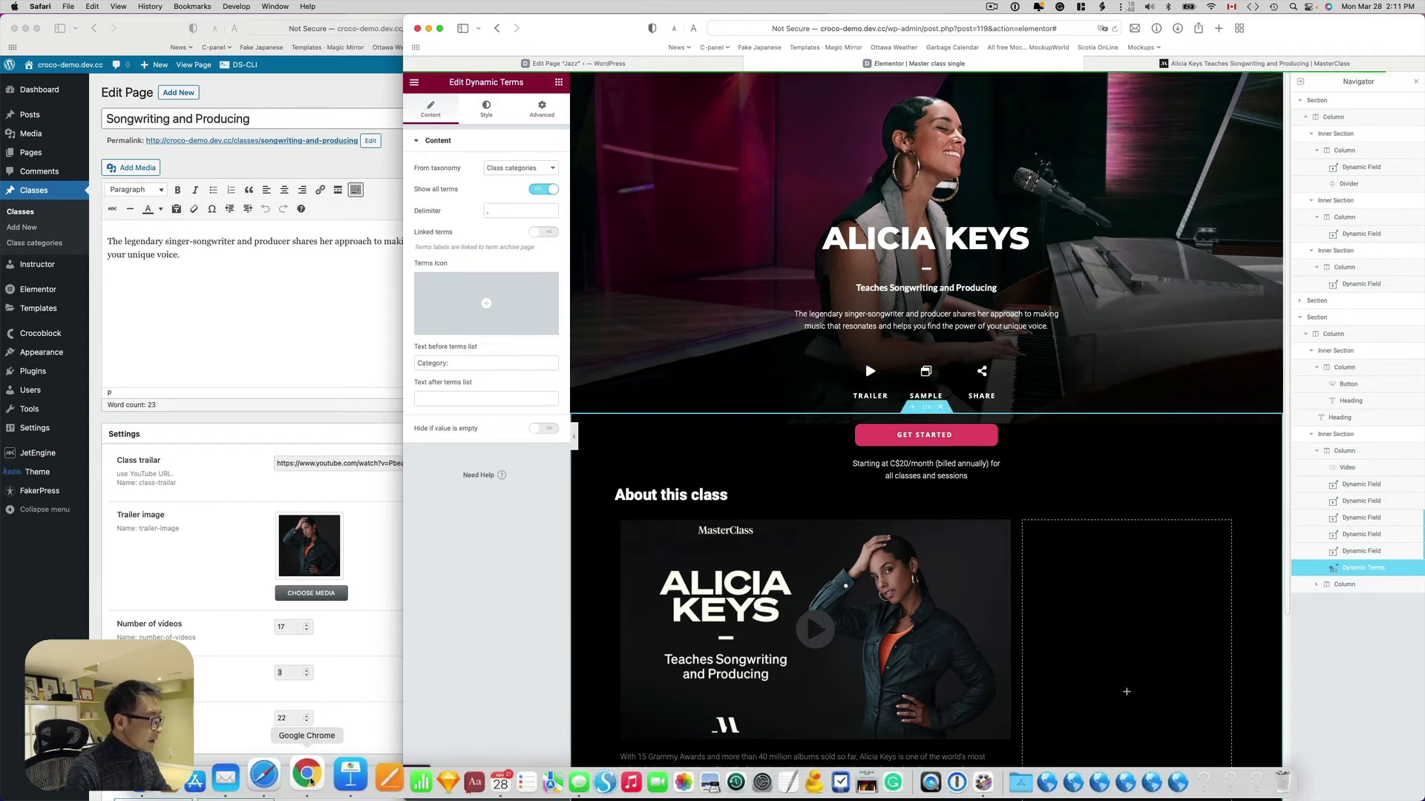
left_click(327, 778)
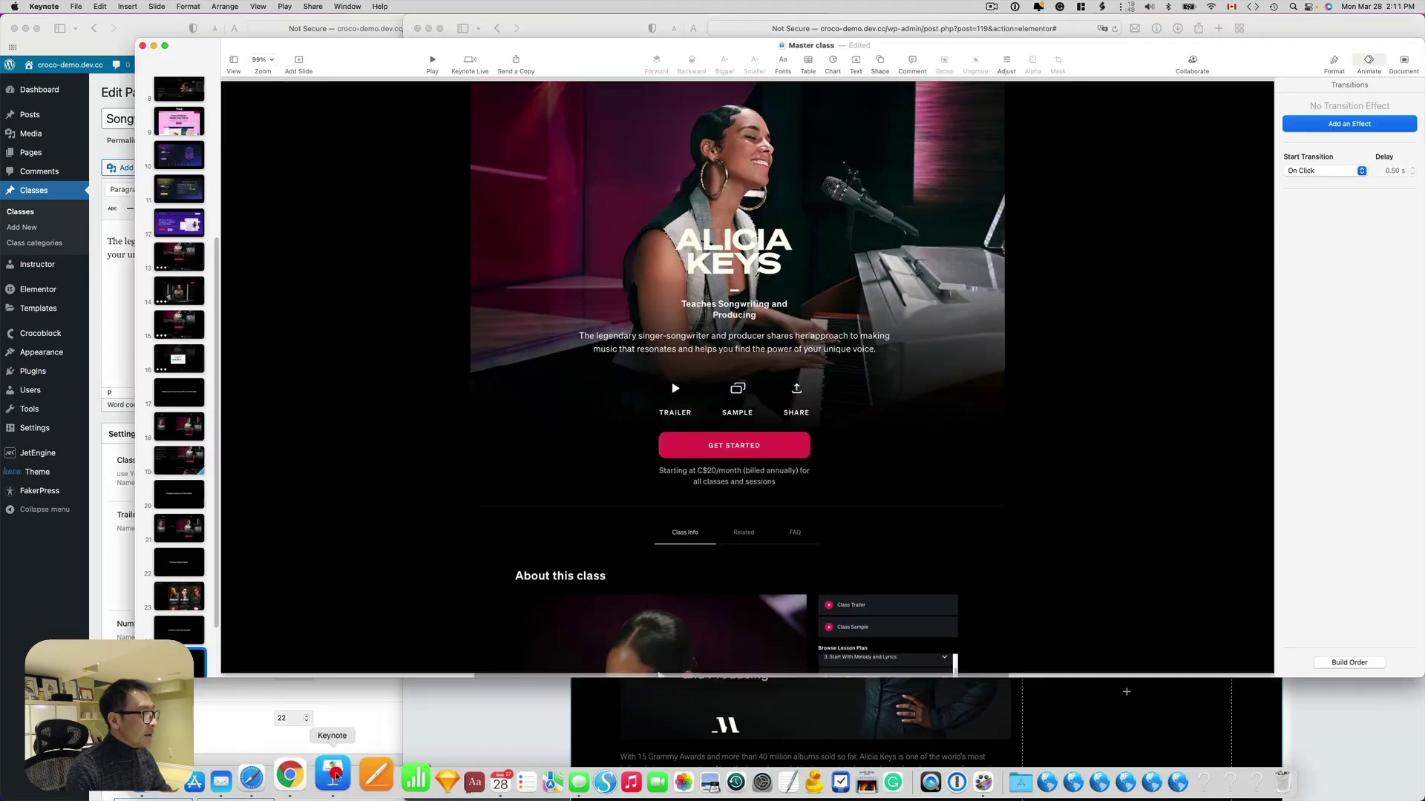
left_click(186, 223)
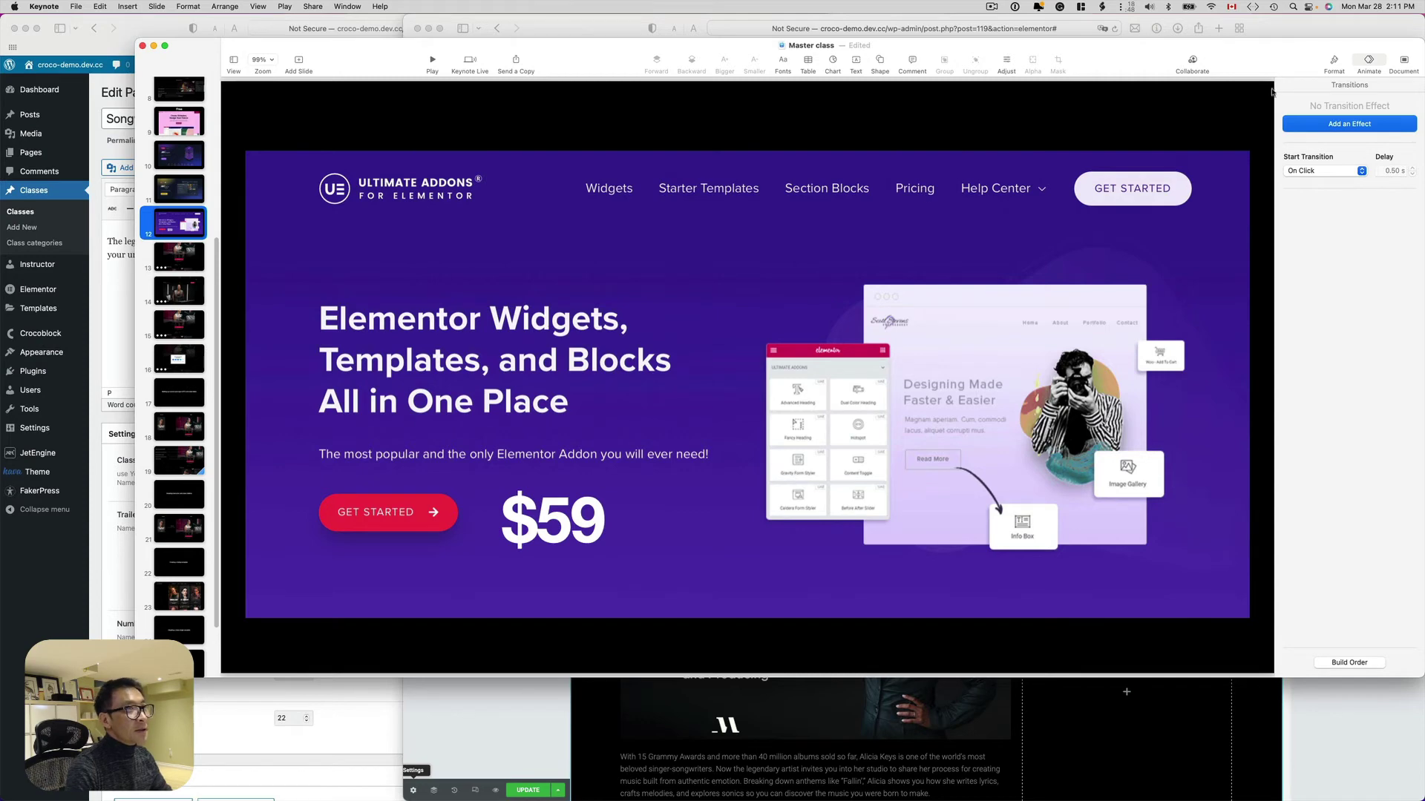
left_click_drag(1269, 64, 1242, 317)
left_click(1185, 208)
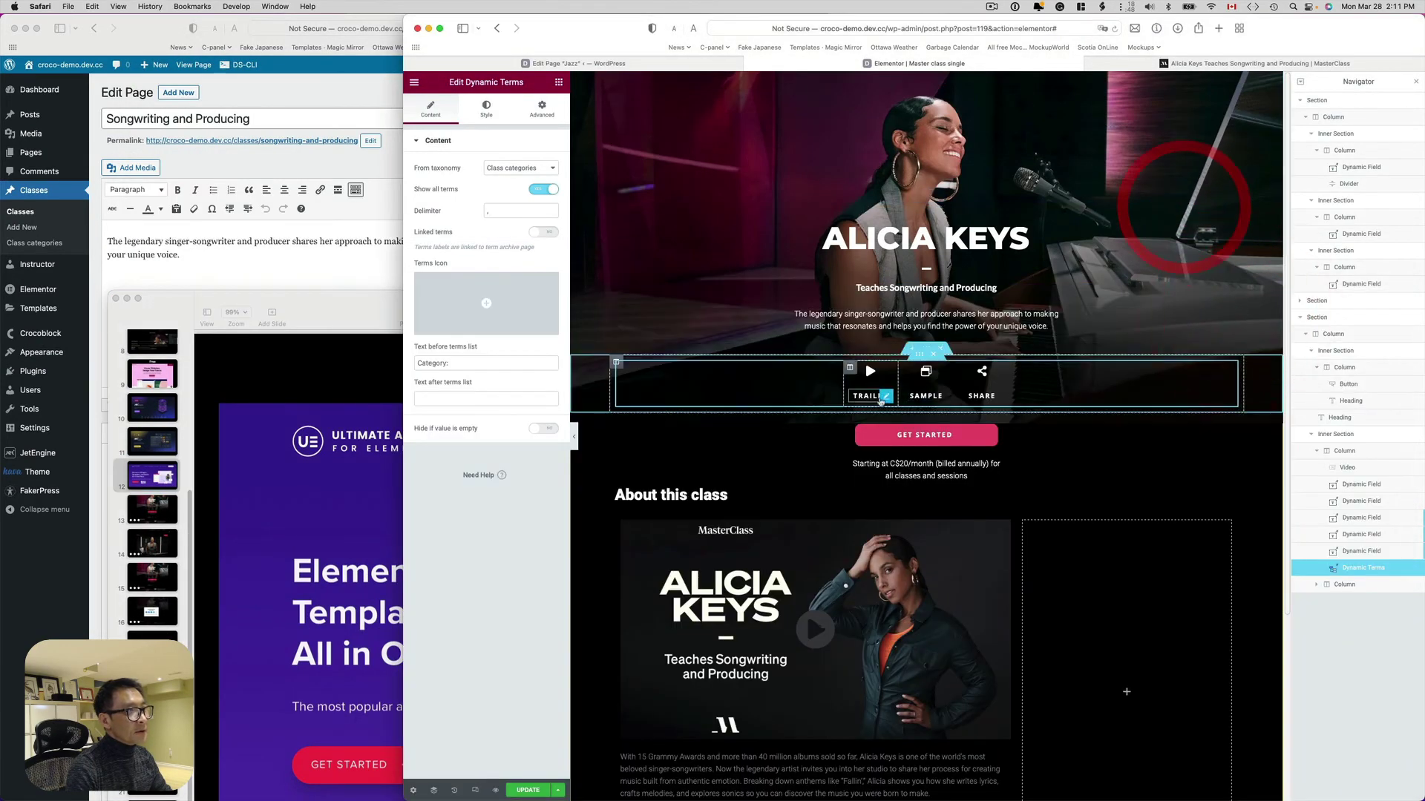
Inspect the trailer play icon's Modal Popup settings and browse the widget library's Ultimate Addons group
left_click(874, 375)
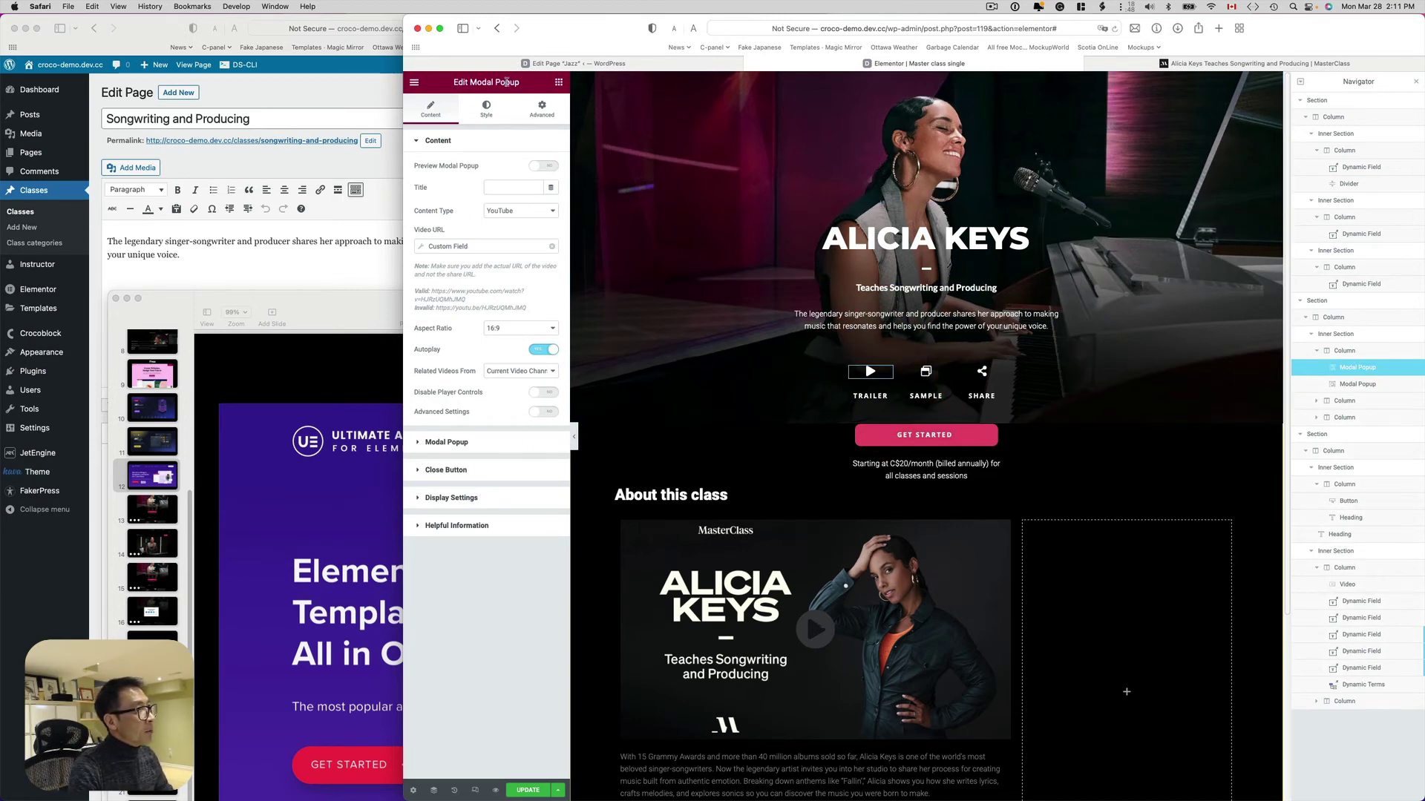
left_click(558, 83)
scroll(470, 497, "down", 5)
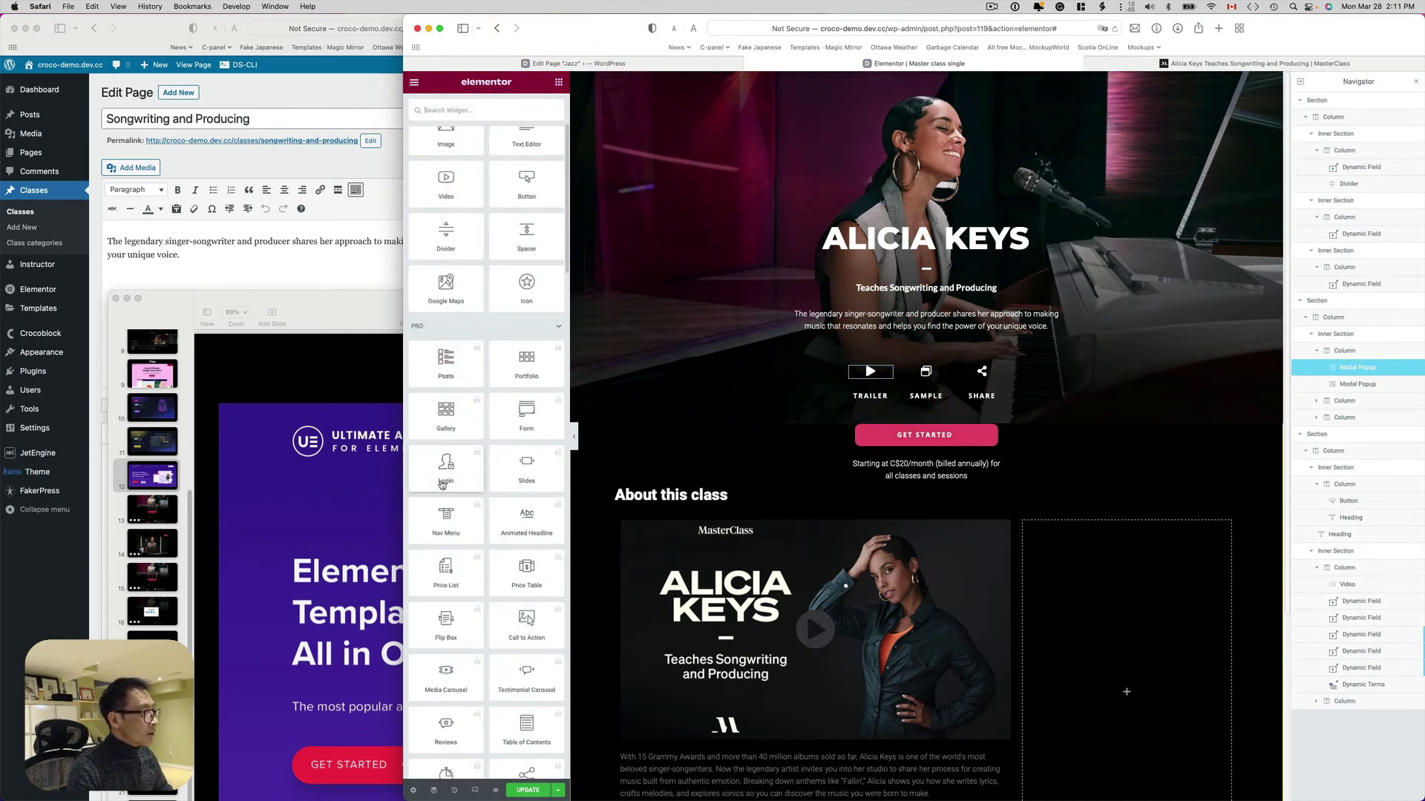
scroll(470, 497, "down", 10)
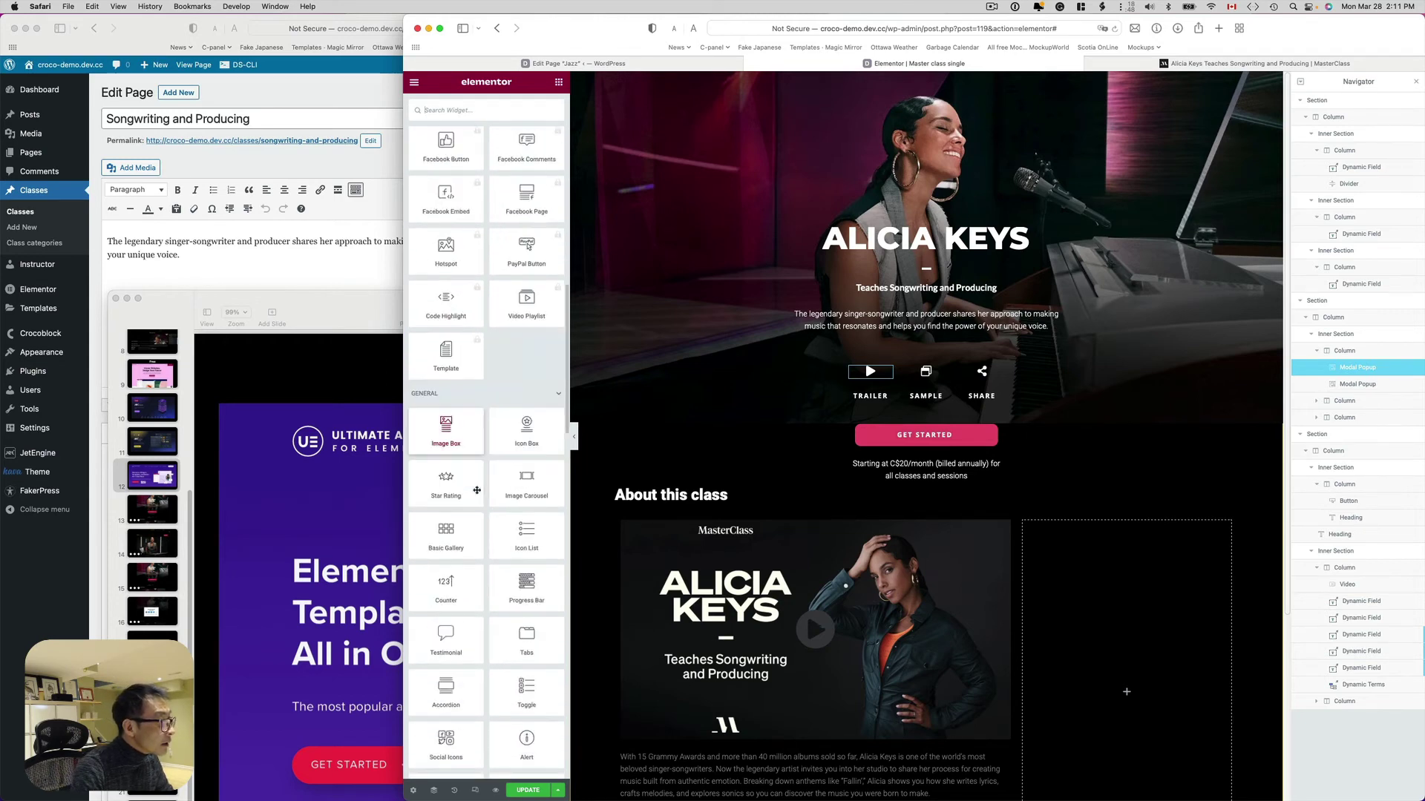
scroll(480, 490, "down", 6)
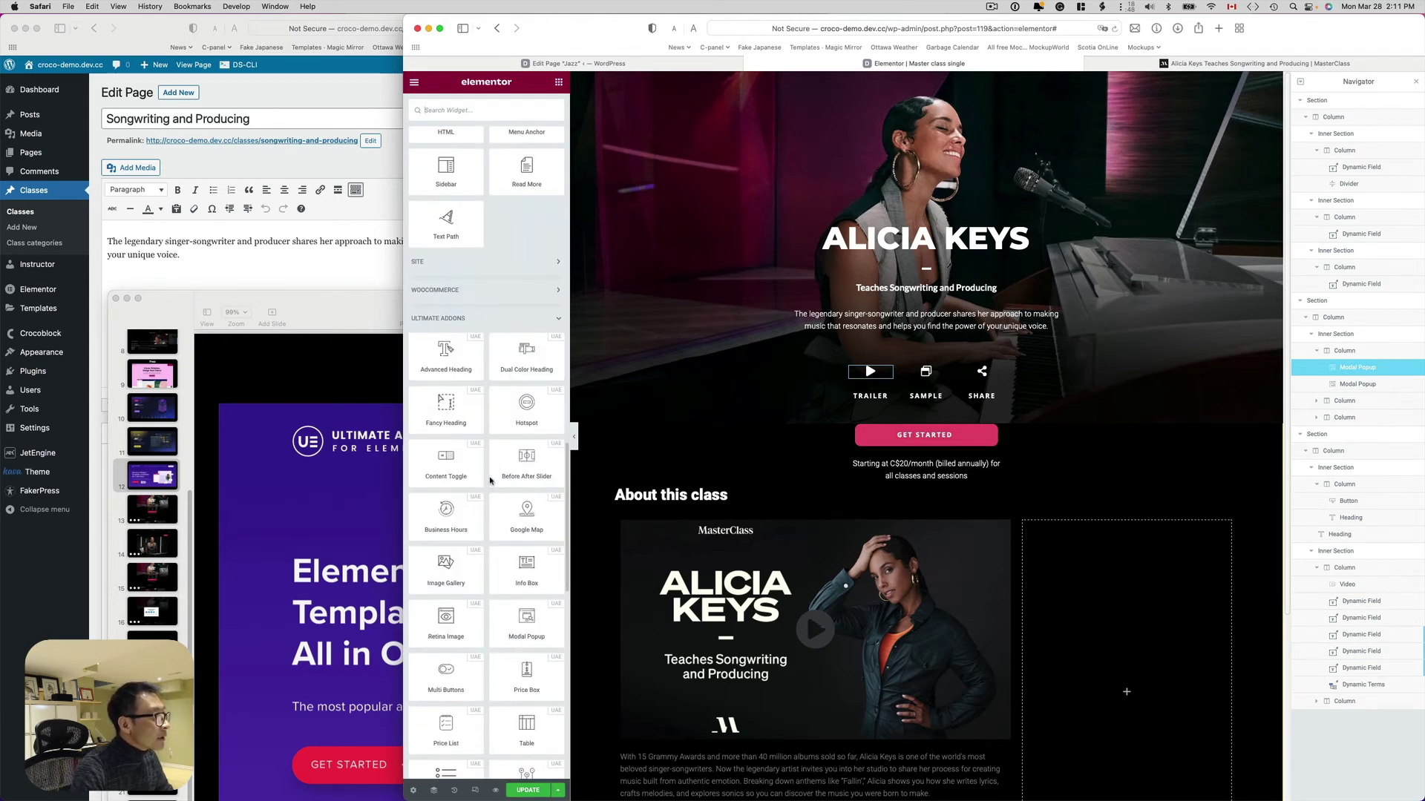
scroll(554, 411, "down", 3)
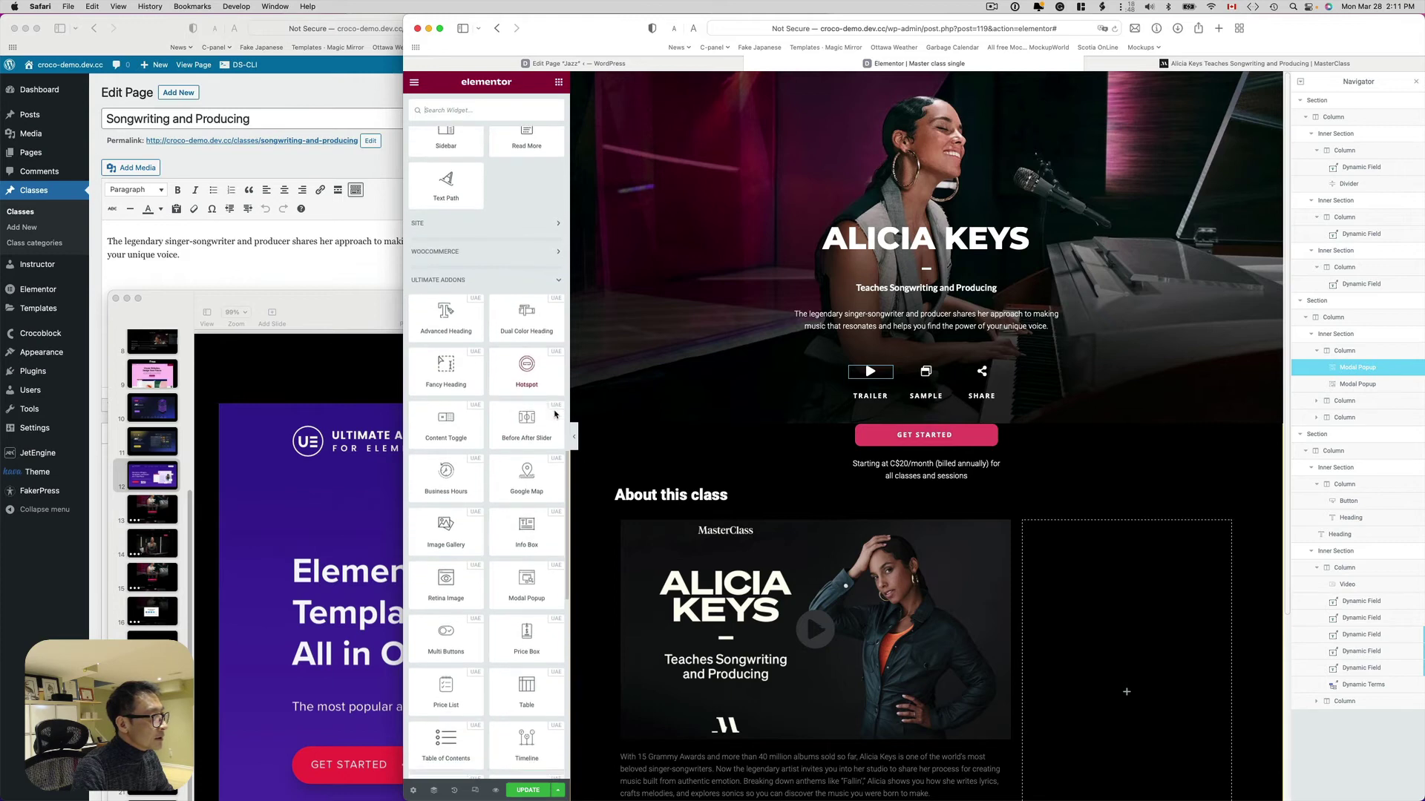
scroll(554, 412, "up", 10)
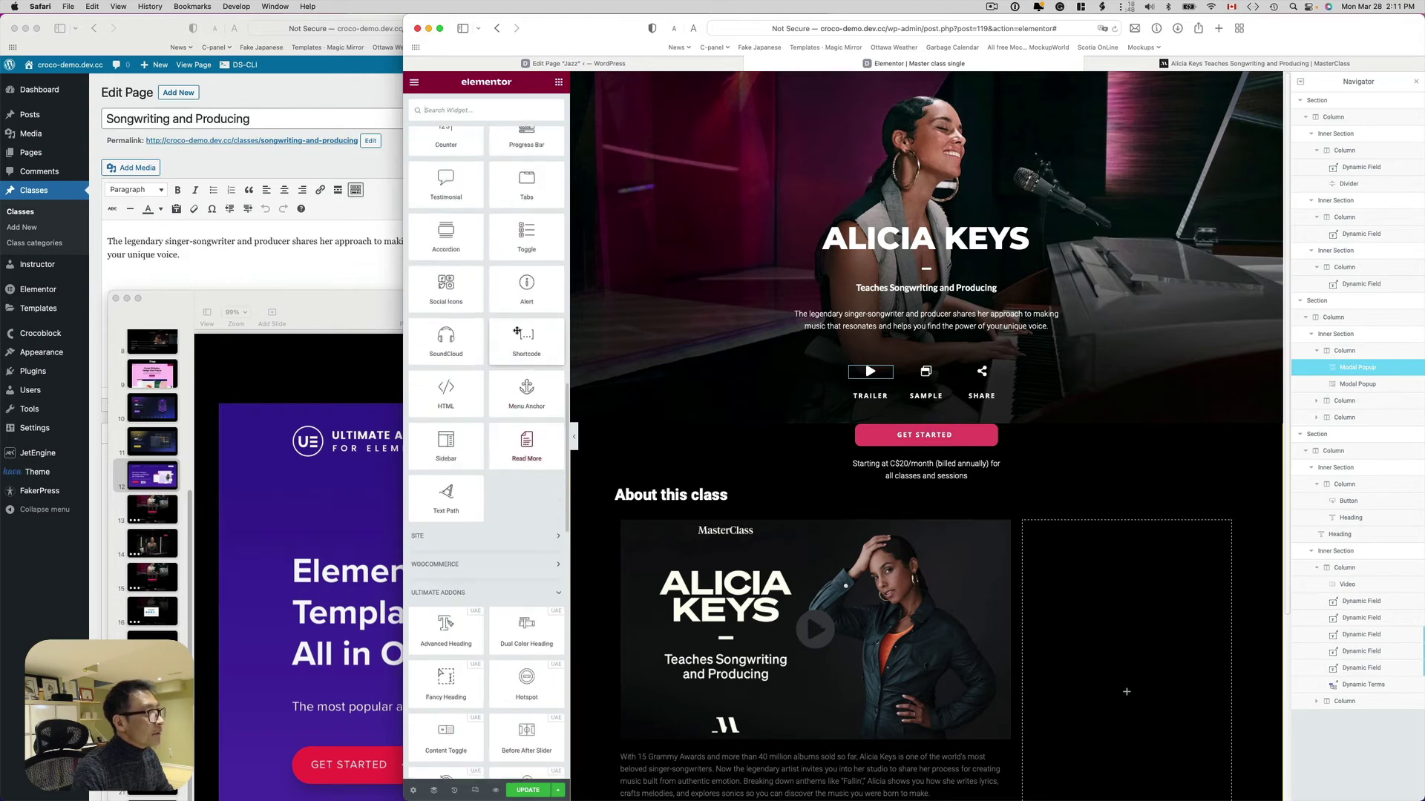
Search the widget library for "mod" to locate the Modal Popup widget, and reopen the trailer play icon's popup settings
left_click(447, 108)
type("mod")
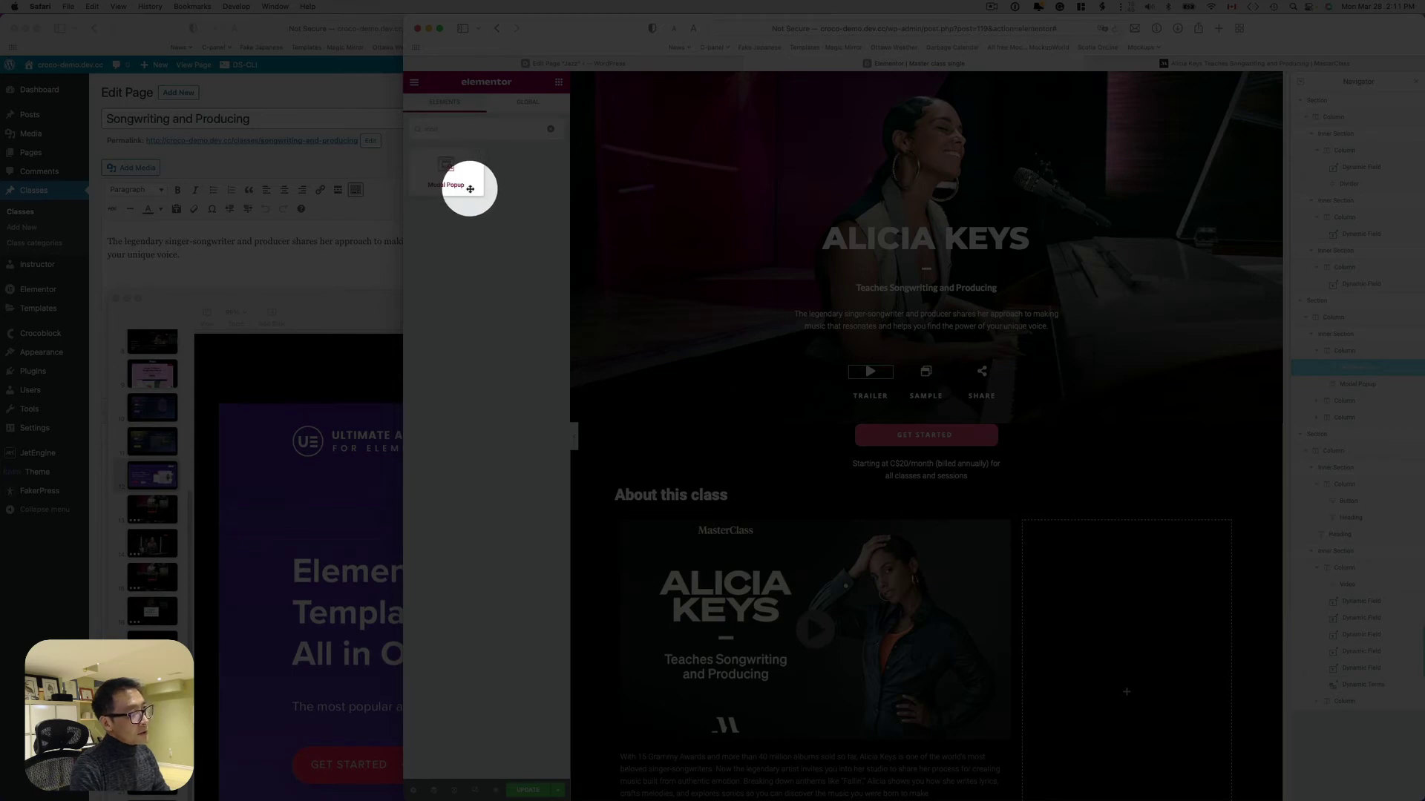
left_click_drag(469, 189, 885, 372)
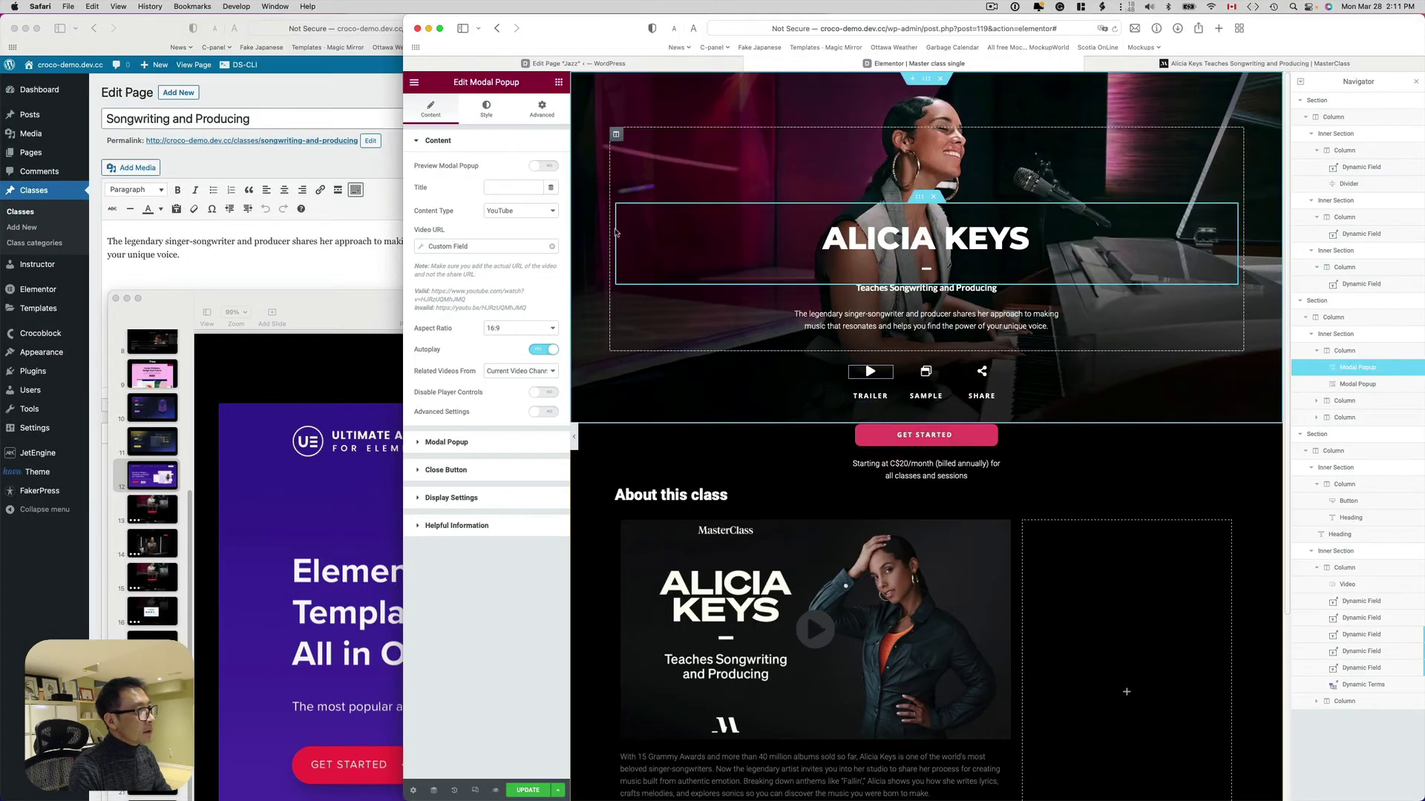
Keep YouTube as the popup's content type and relink its Video URL to the Class trailer custom field
left_click(510, 213)
left_click(512, 209)
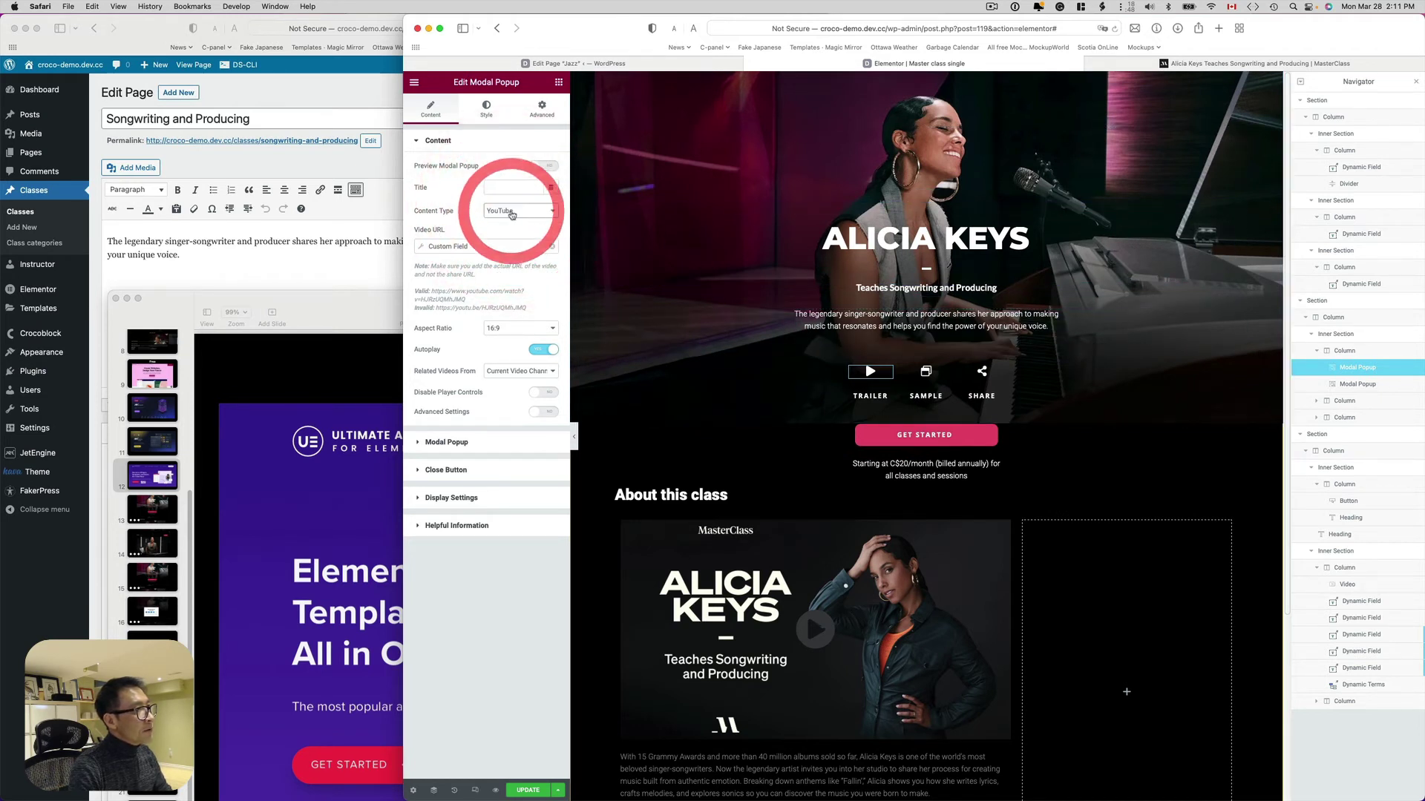
left_click(550, 249)
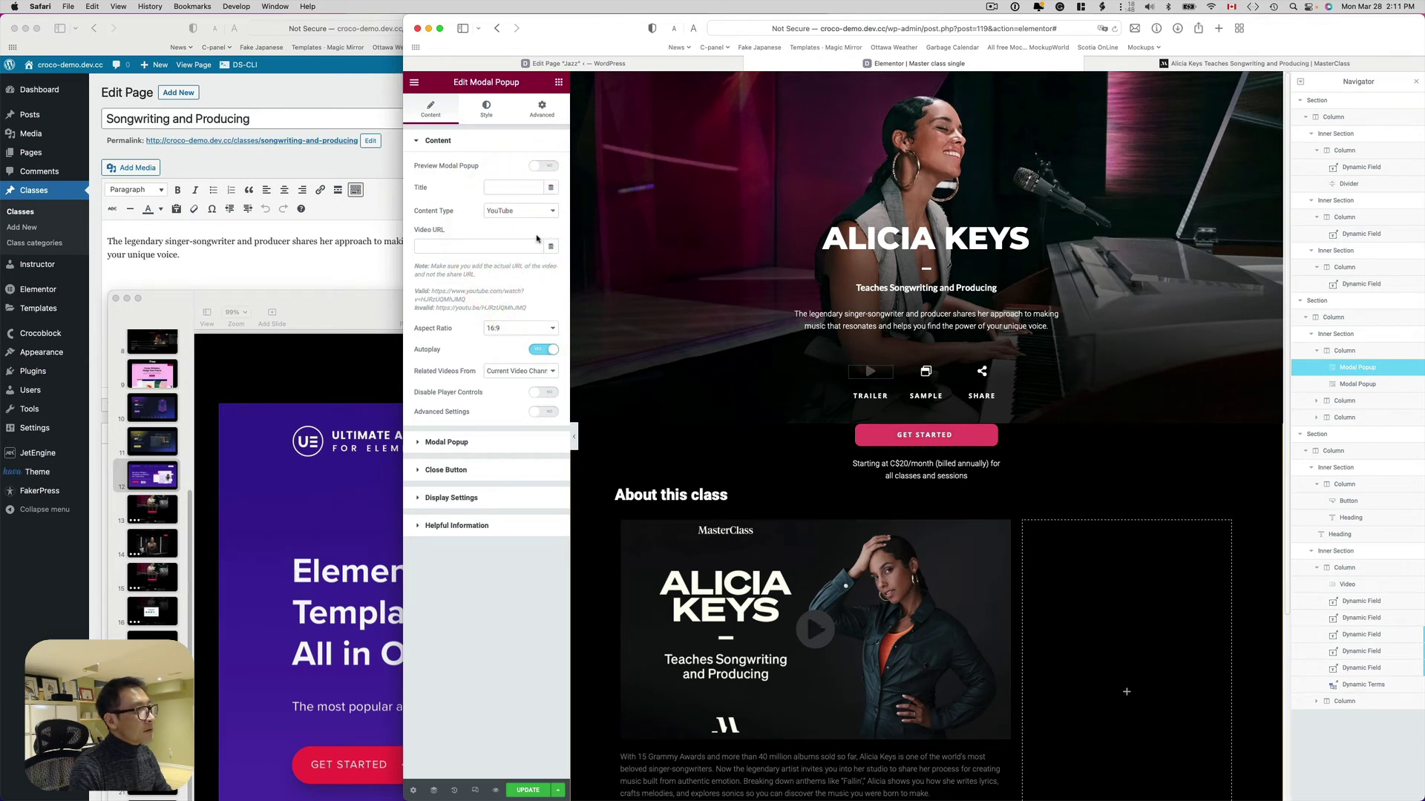
left_click(551, 248)
left_click(450, 281)
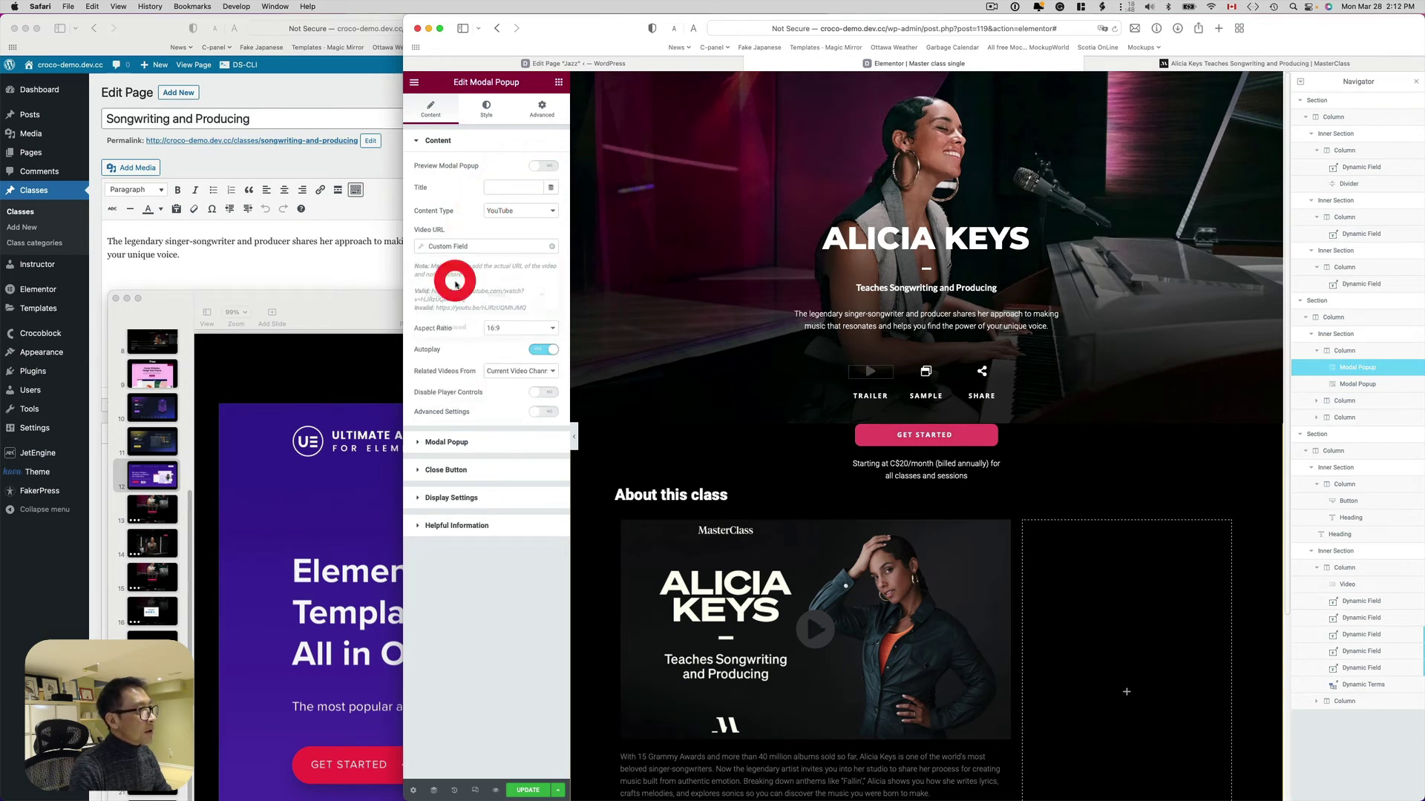
left_click(504, 296)
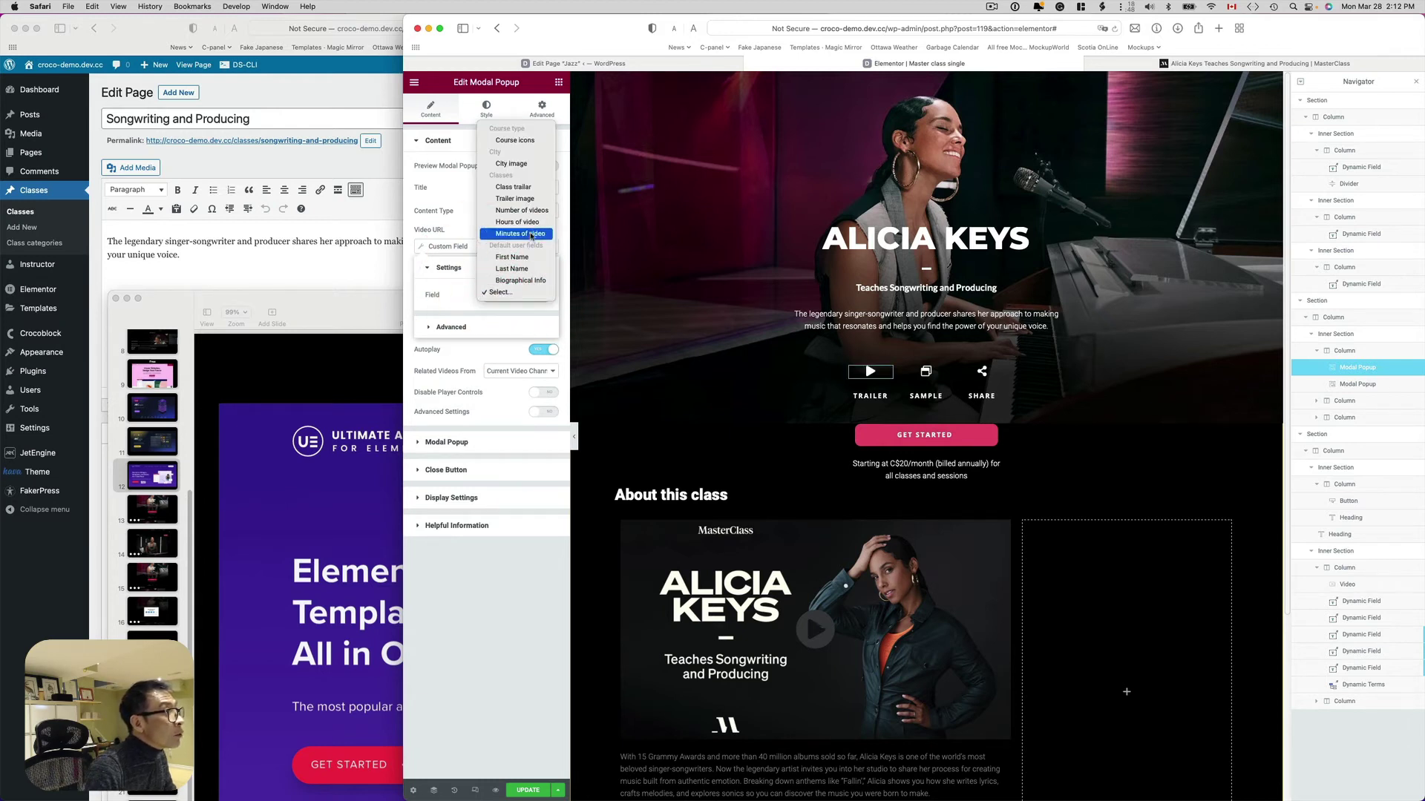
left_click(510, 187)
Check the Class trailer URL in the Songwriting and Producing class entry and return to the play icon's popup settings
left_click(342, 265)
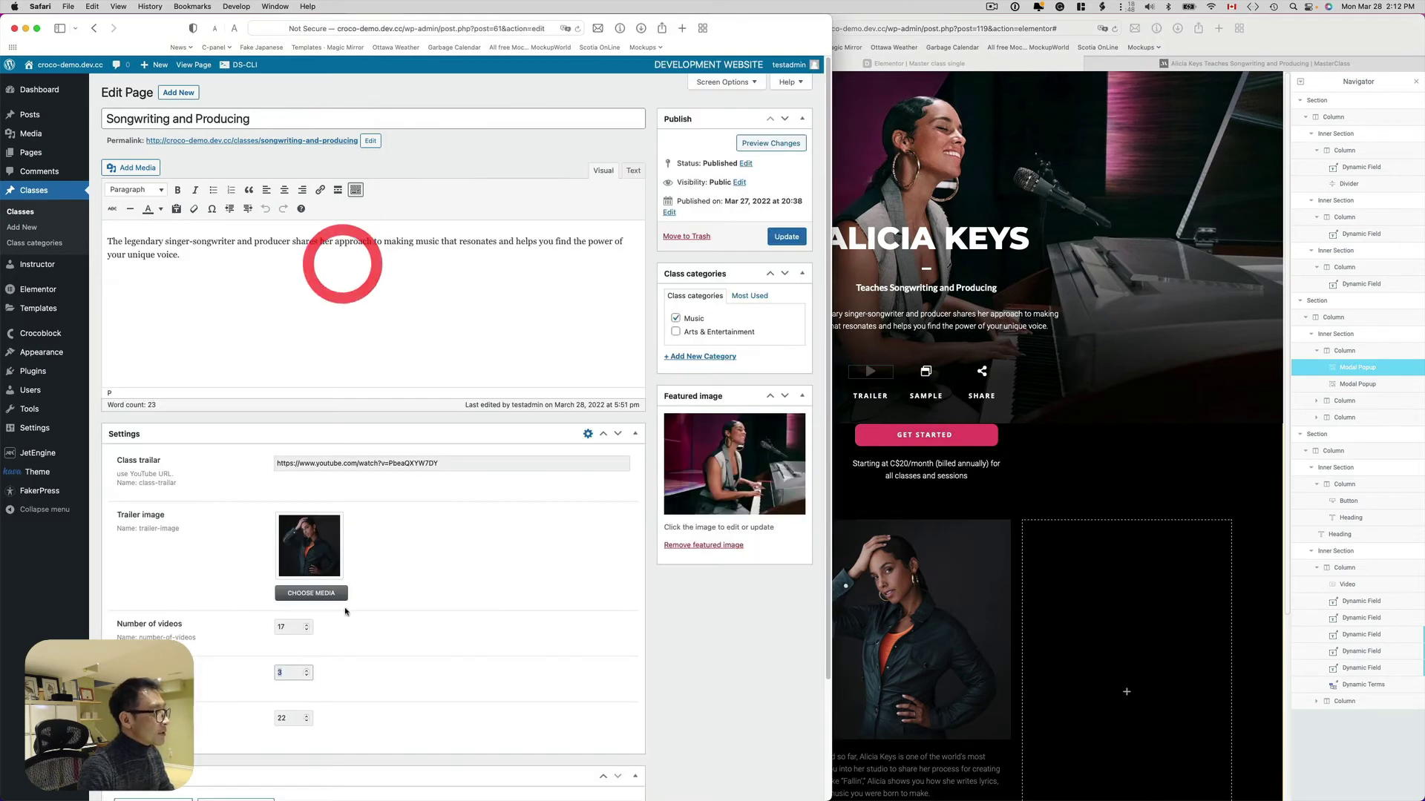
left_click(907, 378)
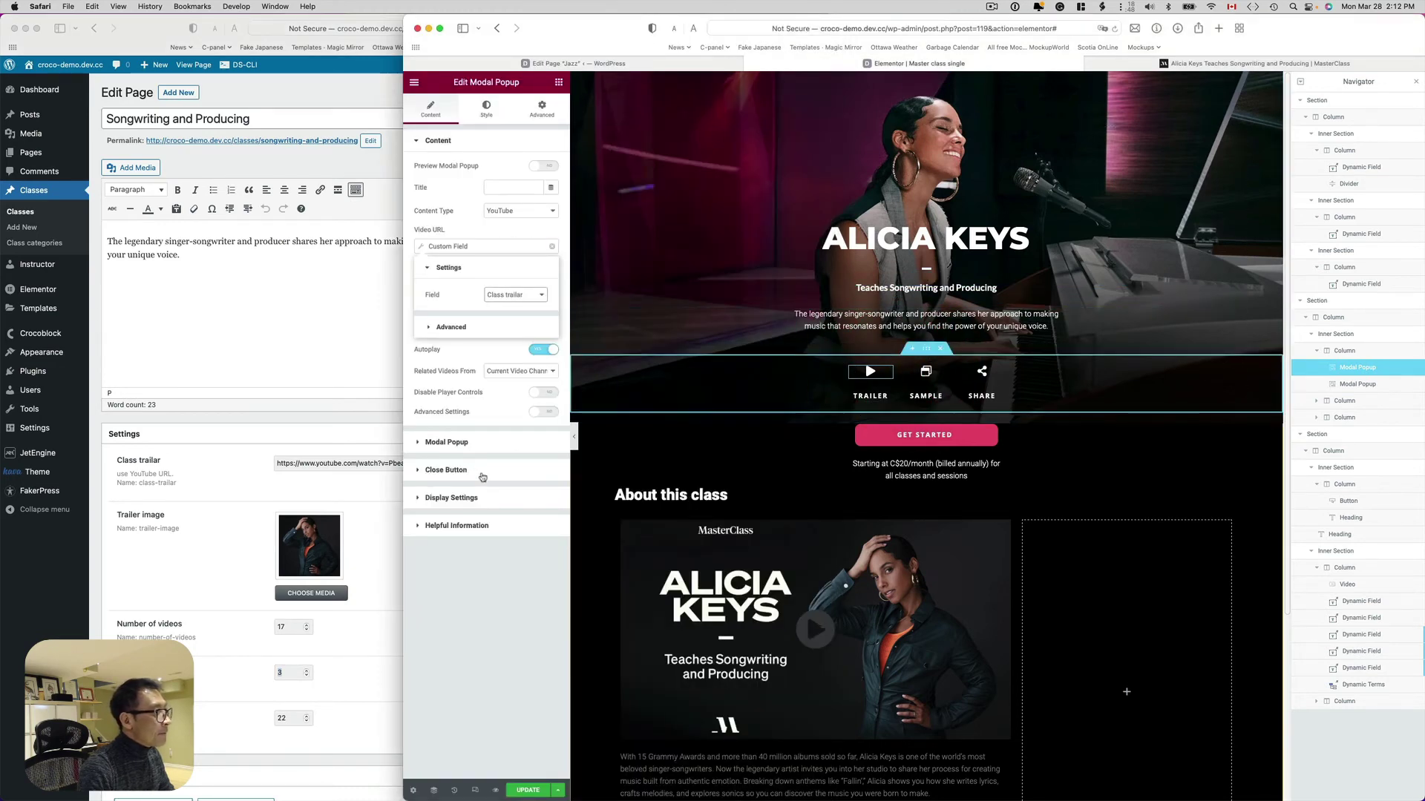
left_click(500, 354)
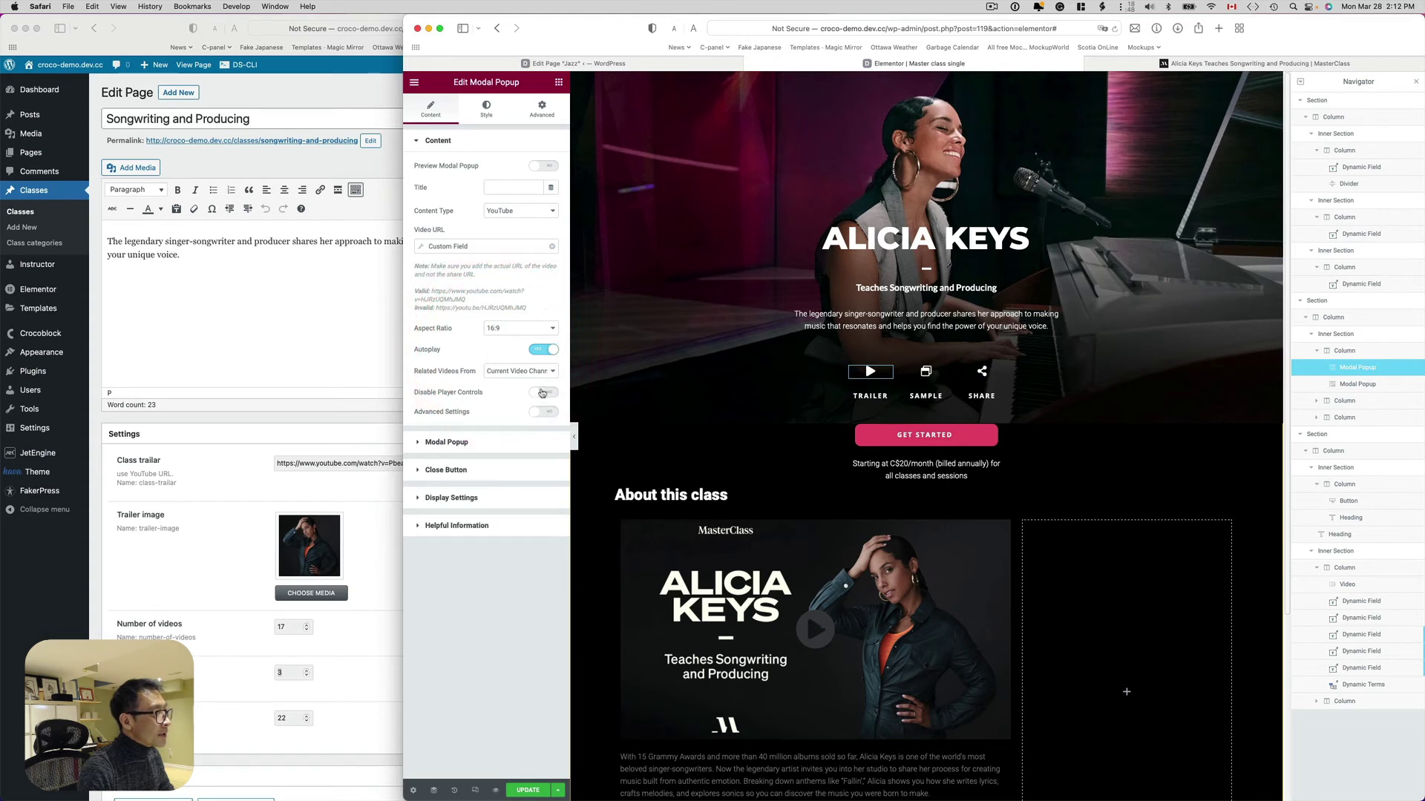
Examine the popup's width and effect options, preview the modal popup, and pause the trailer playing in it
left_click(492, 444)
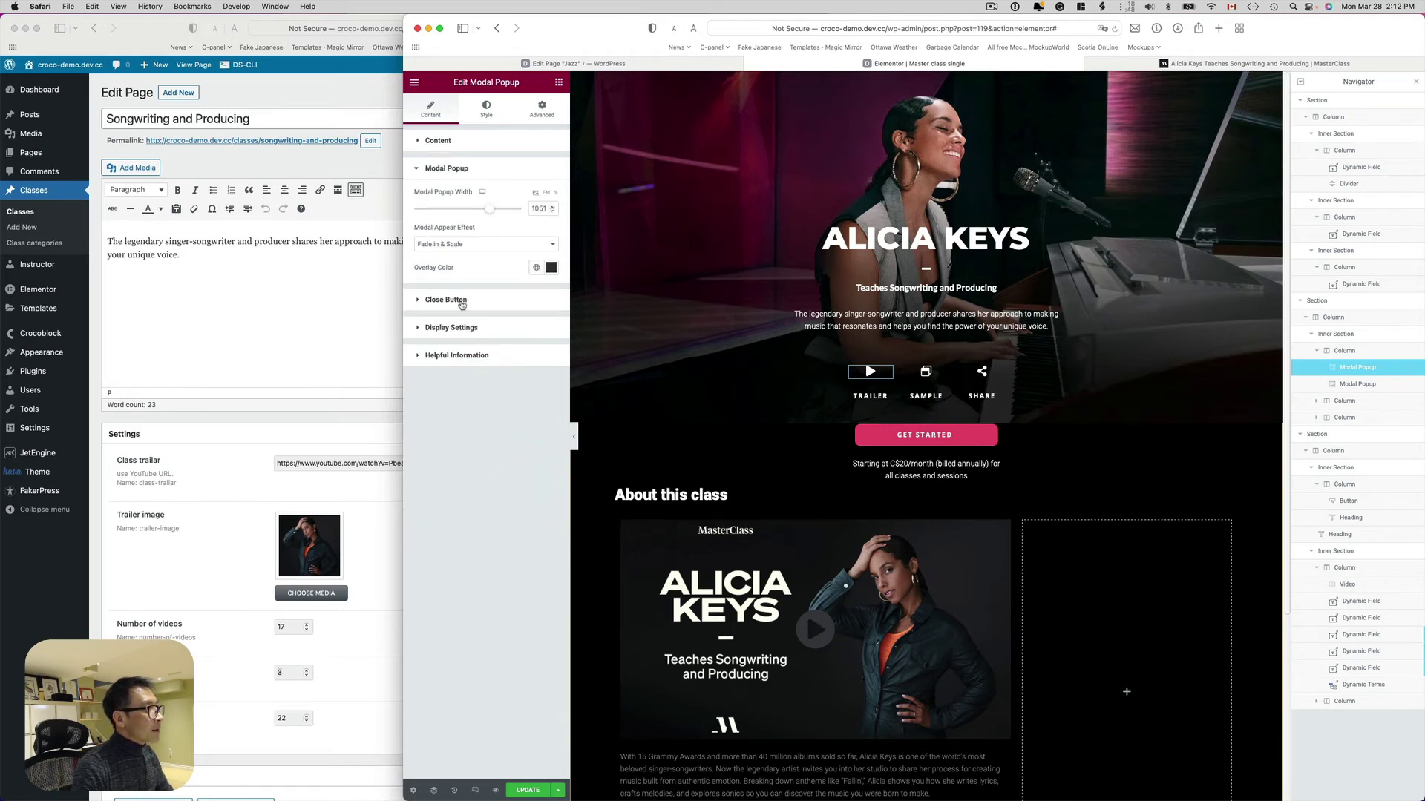
left_click(415, 140)
left_click(544, 165)
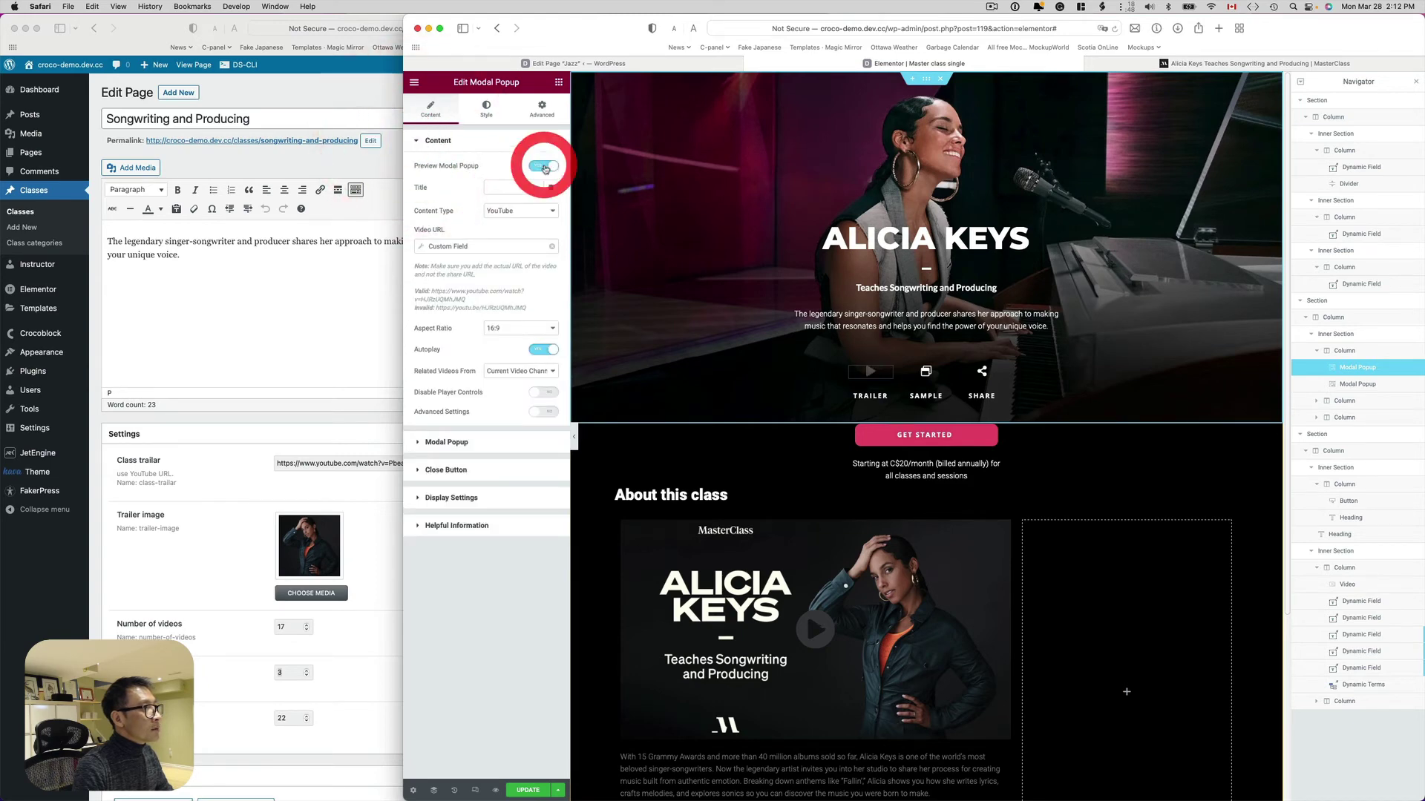
left_click(876, 378)
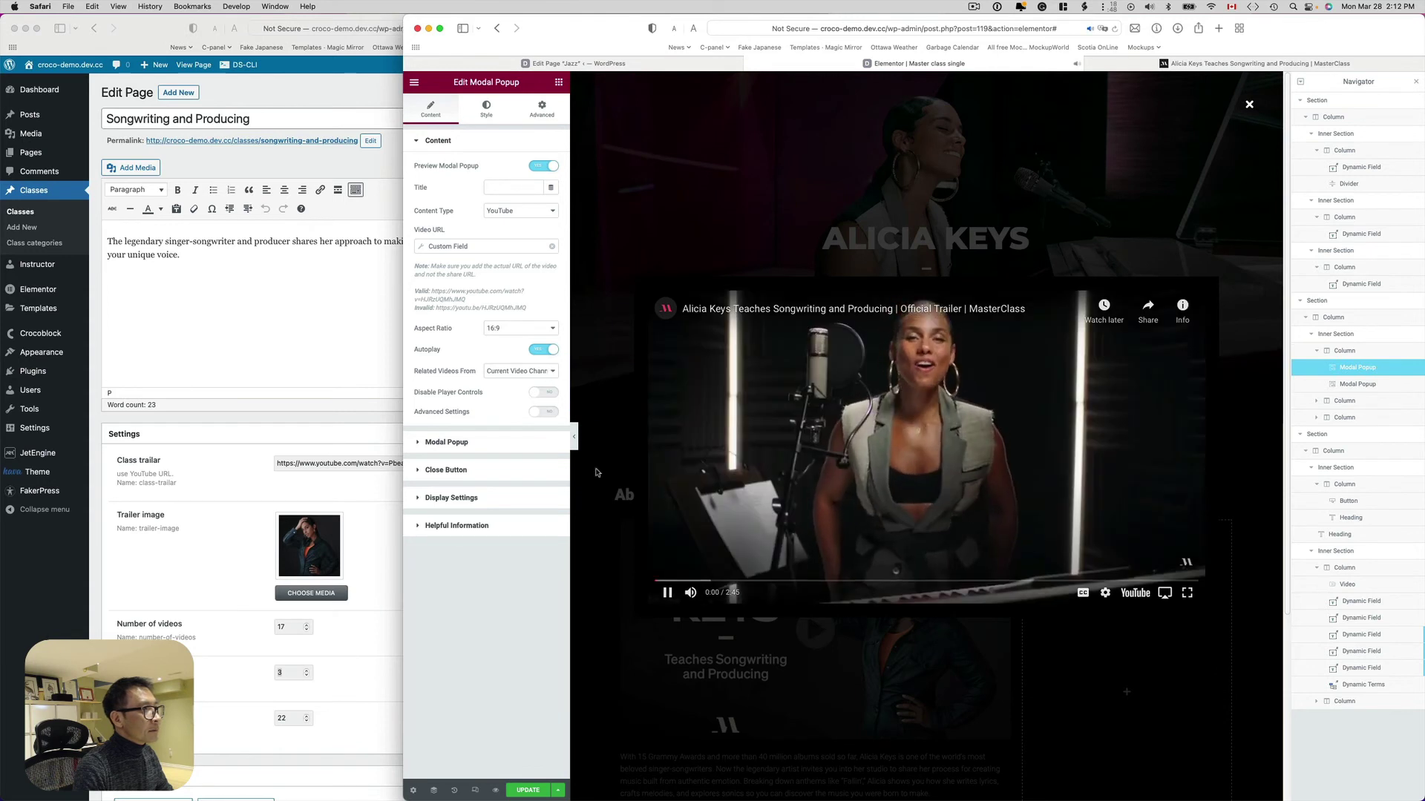
left_click(668, 592)
left_click(670, 593)
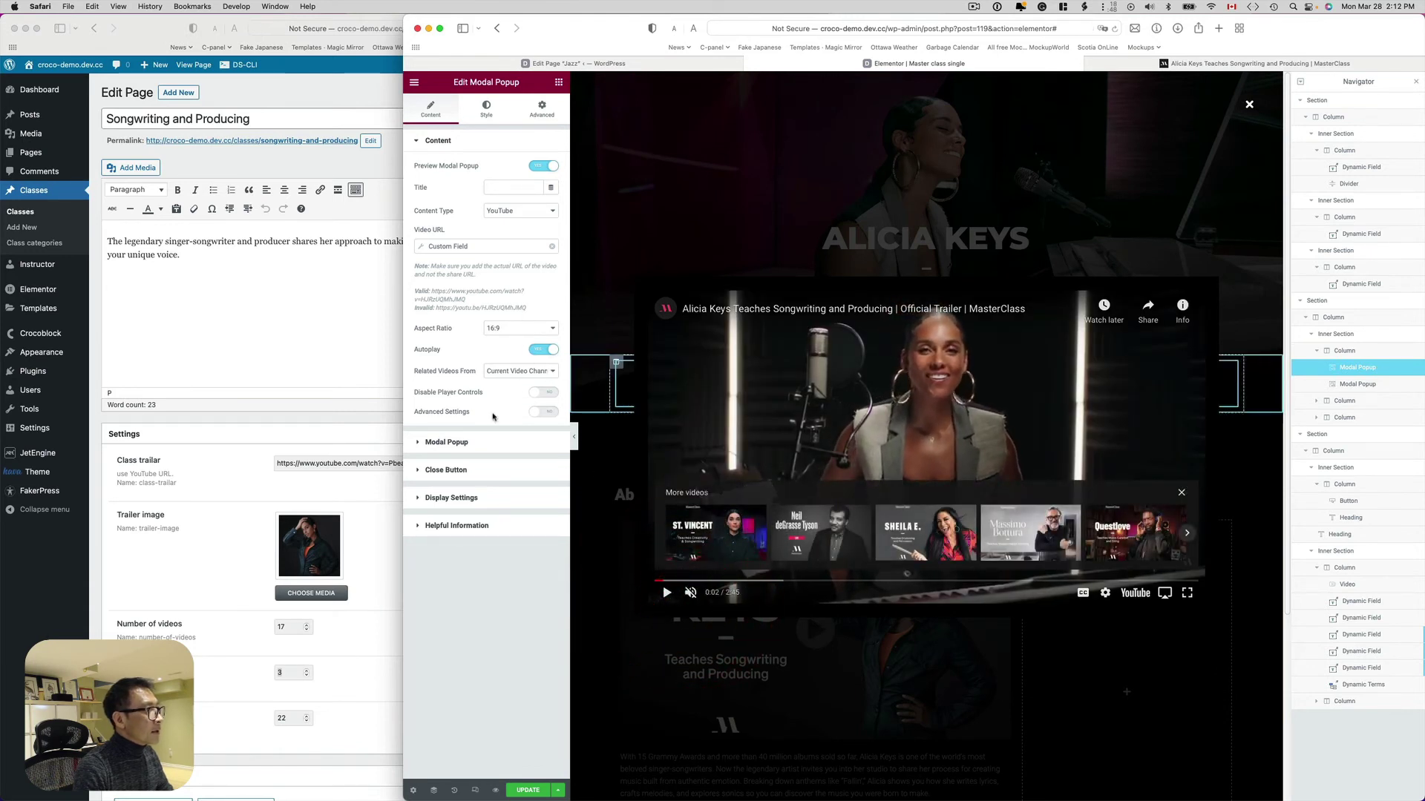
Set the trailer popup's Modal Popup Width to 1175 px
left_click(456, 445)
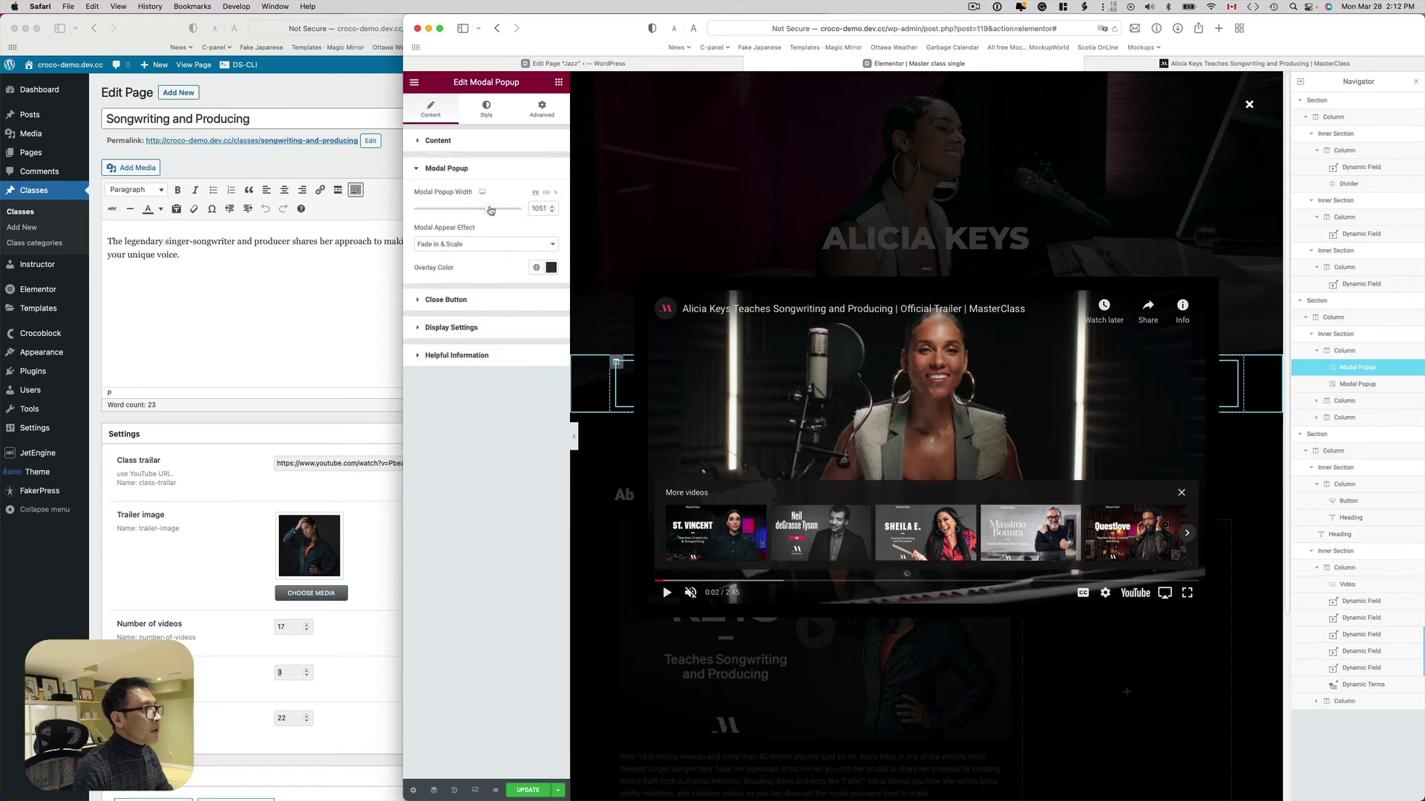
left_click_drag(491, 210, 500, 210)
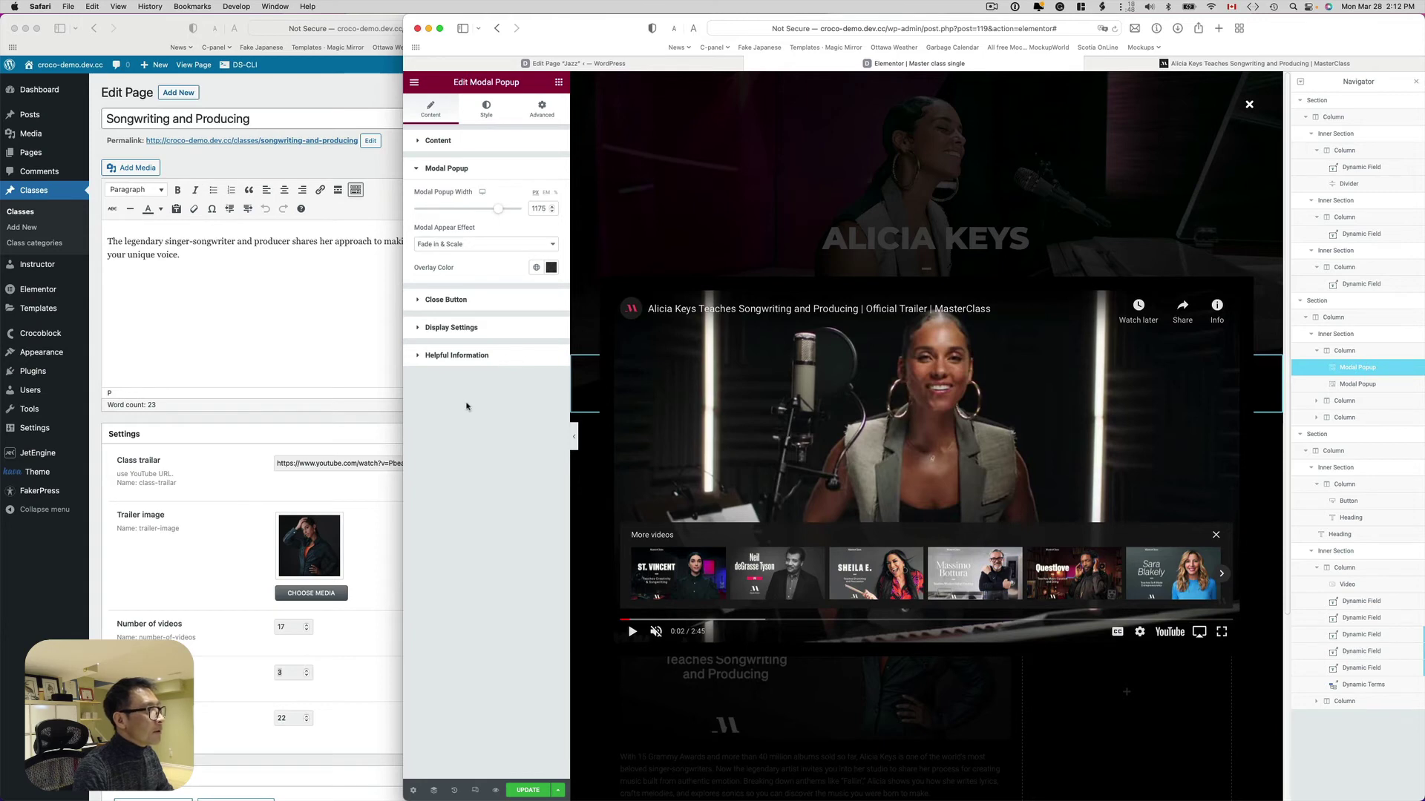
left_click(991, 7)
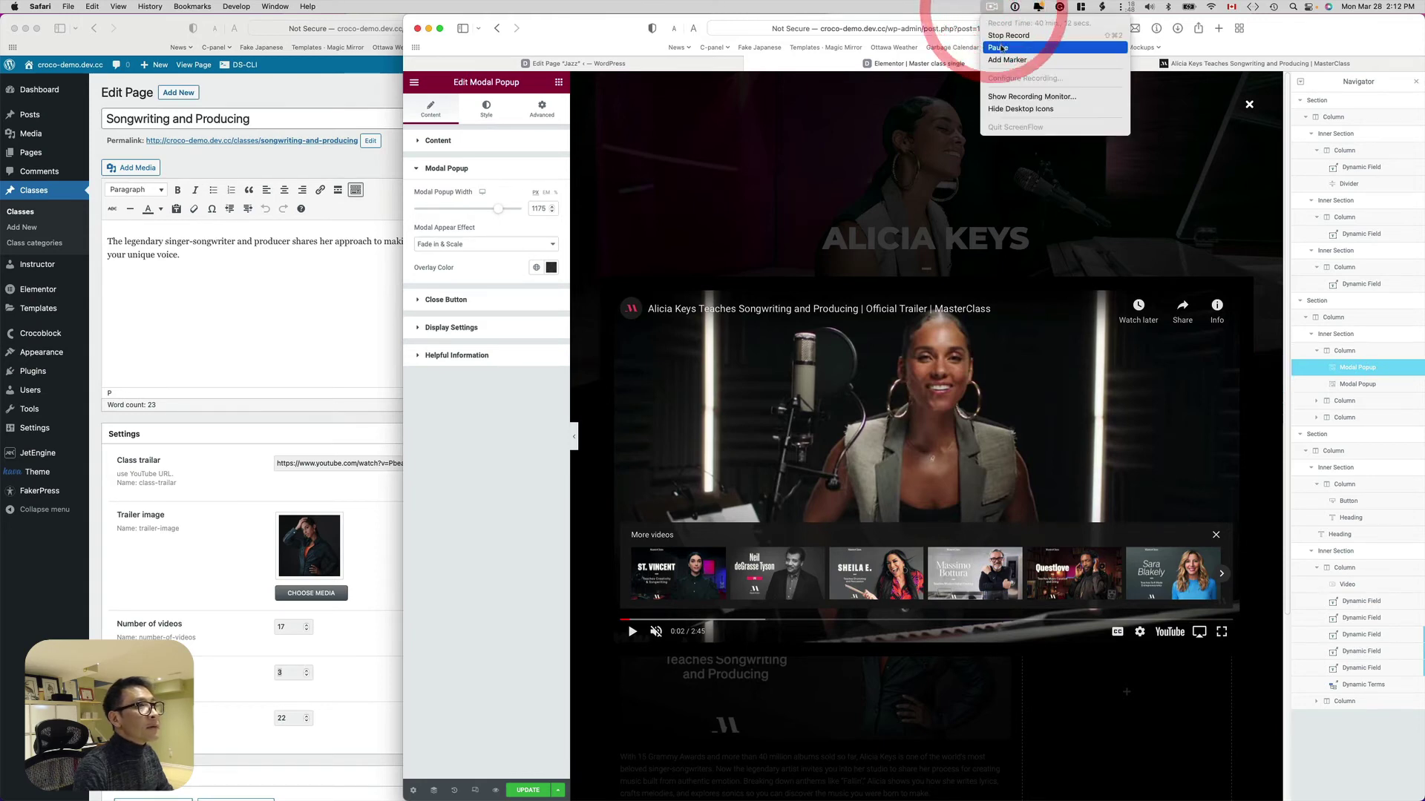
left_click(1004, 36)
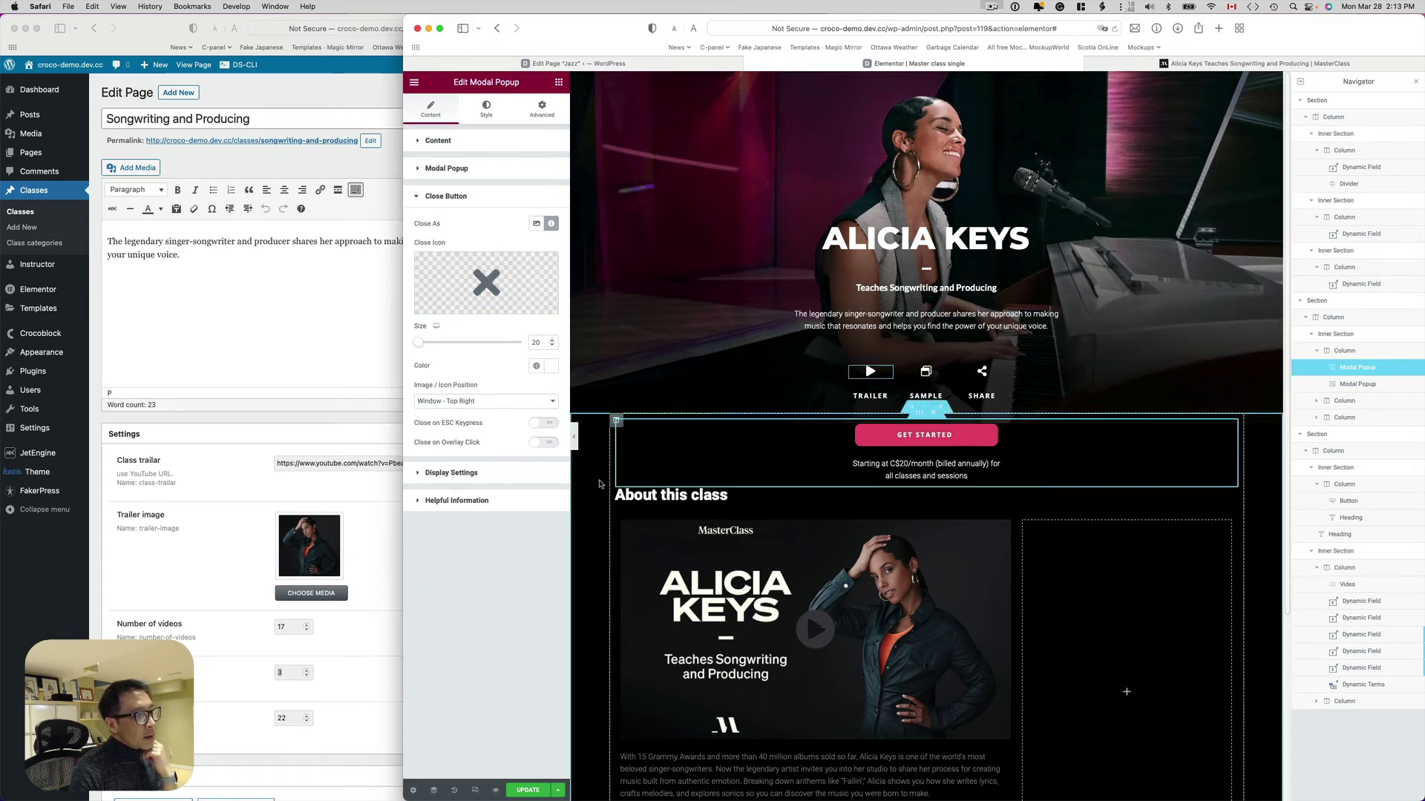
Search the icon library for "play" and insert the Play icon as the popup's display icon
left_click(444, 472)
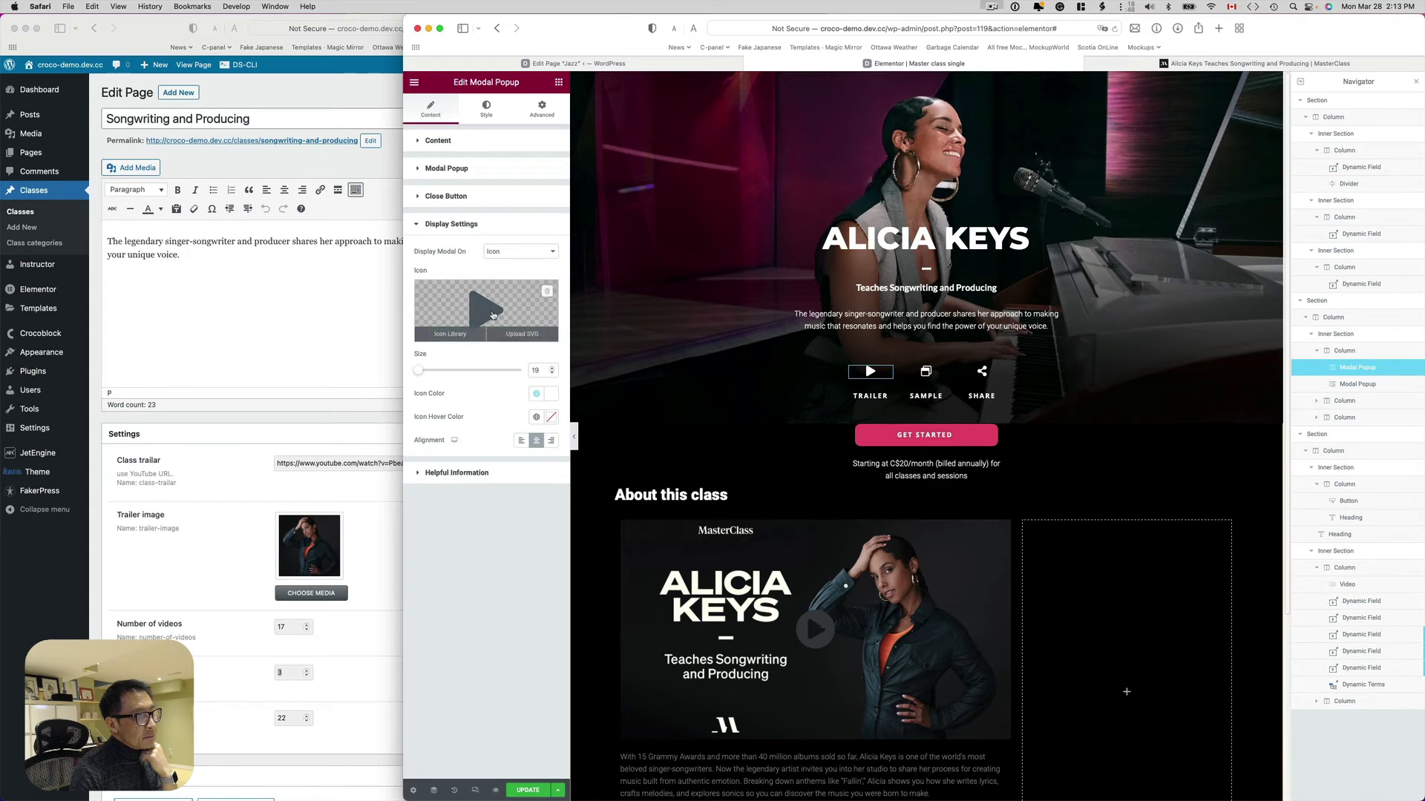
left_click(490, 310)
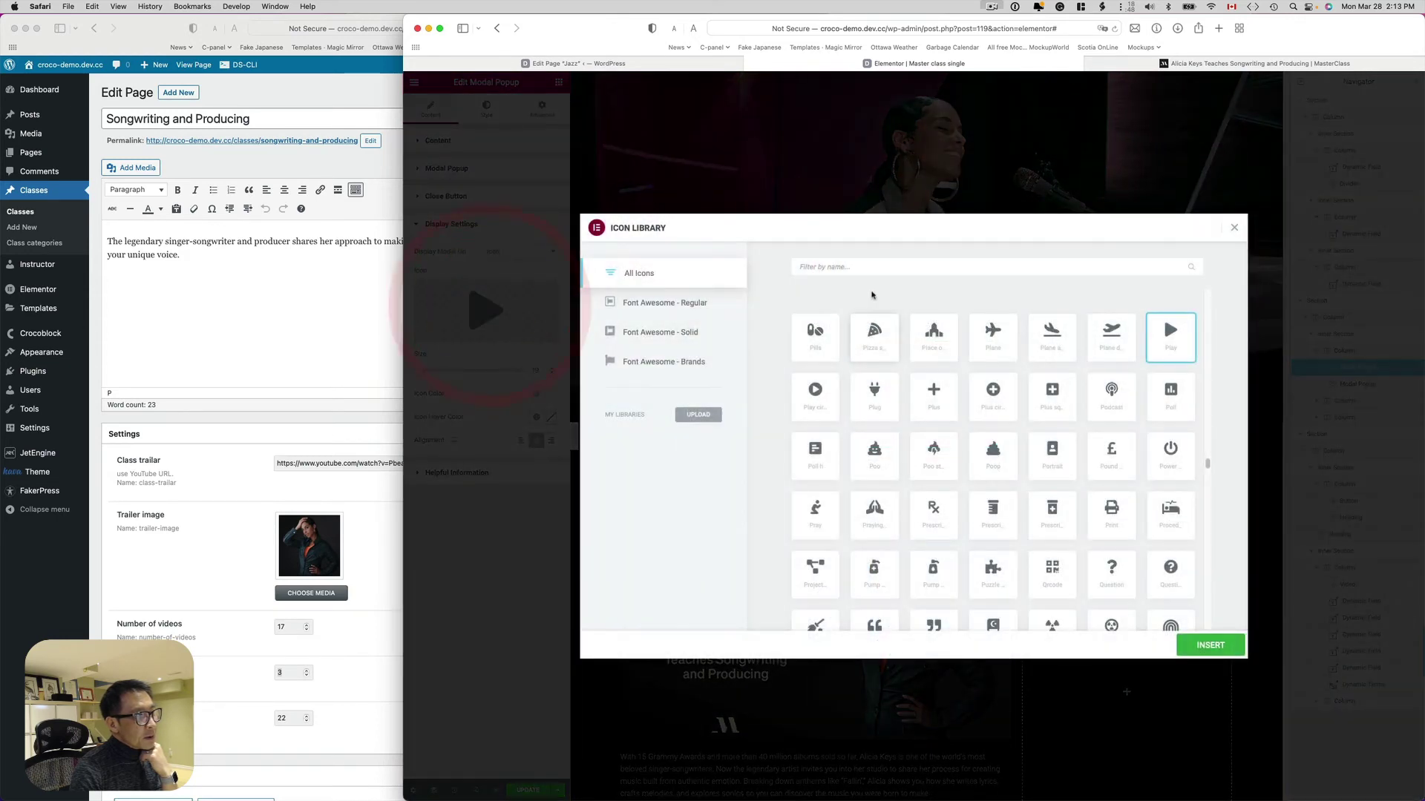
left_click(853, 264)
type("p")
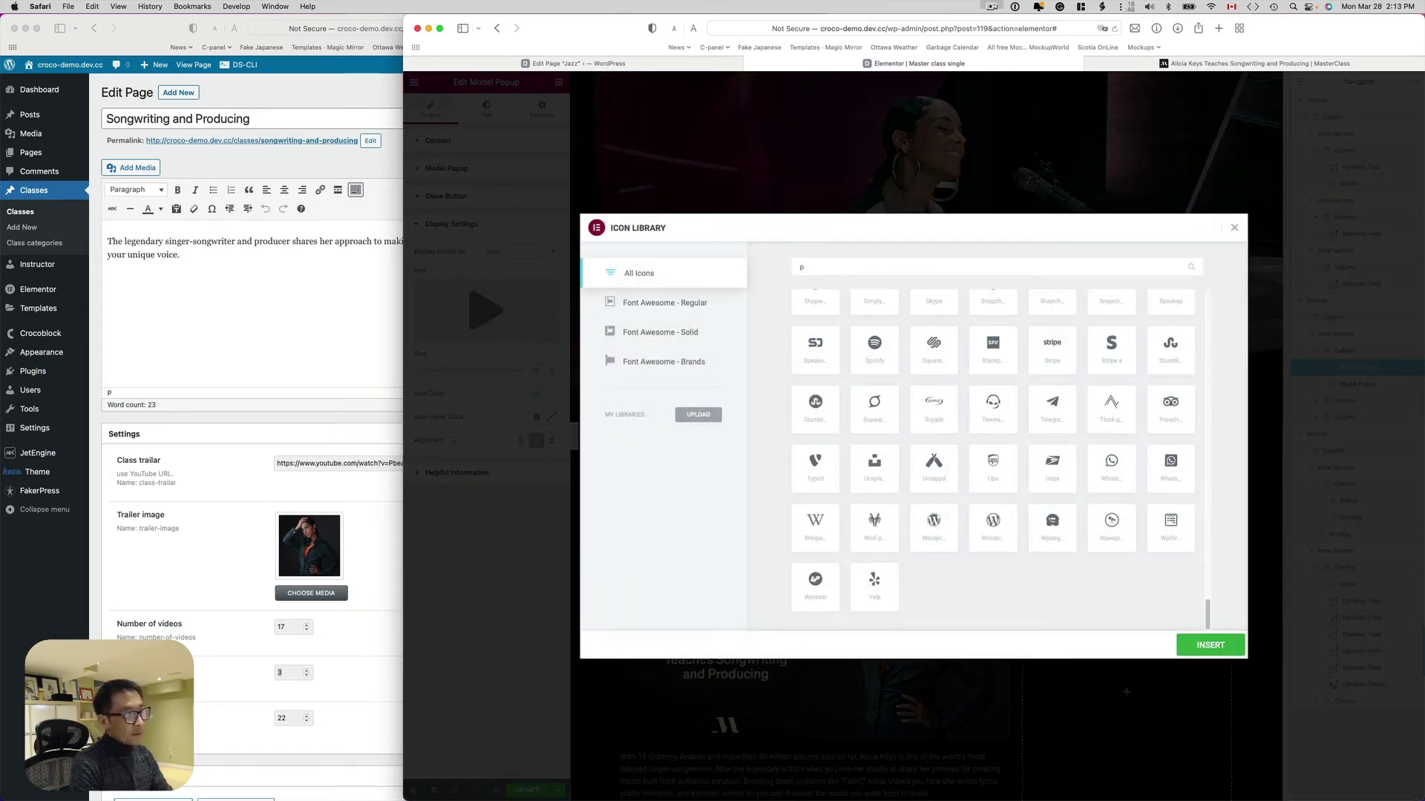
type("lay")
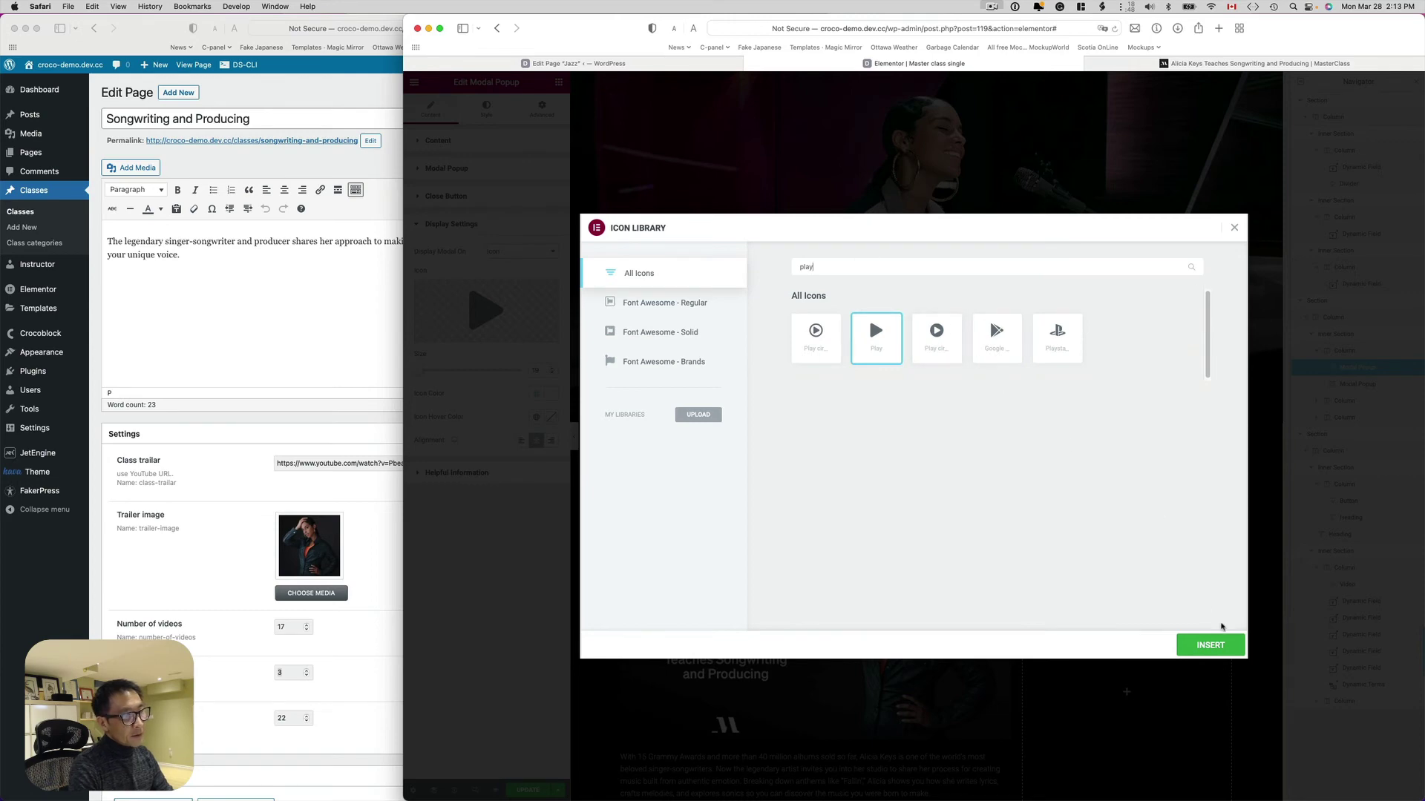
left_click(1208, 643)
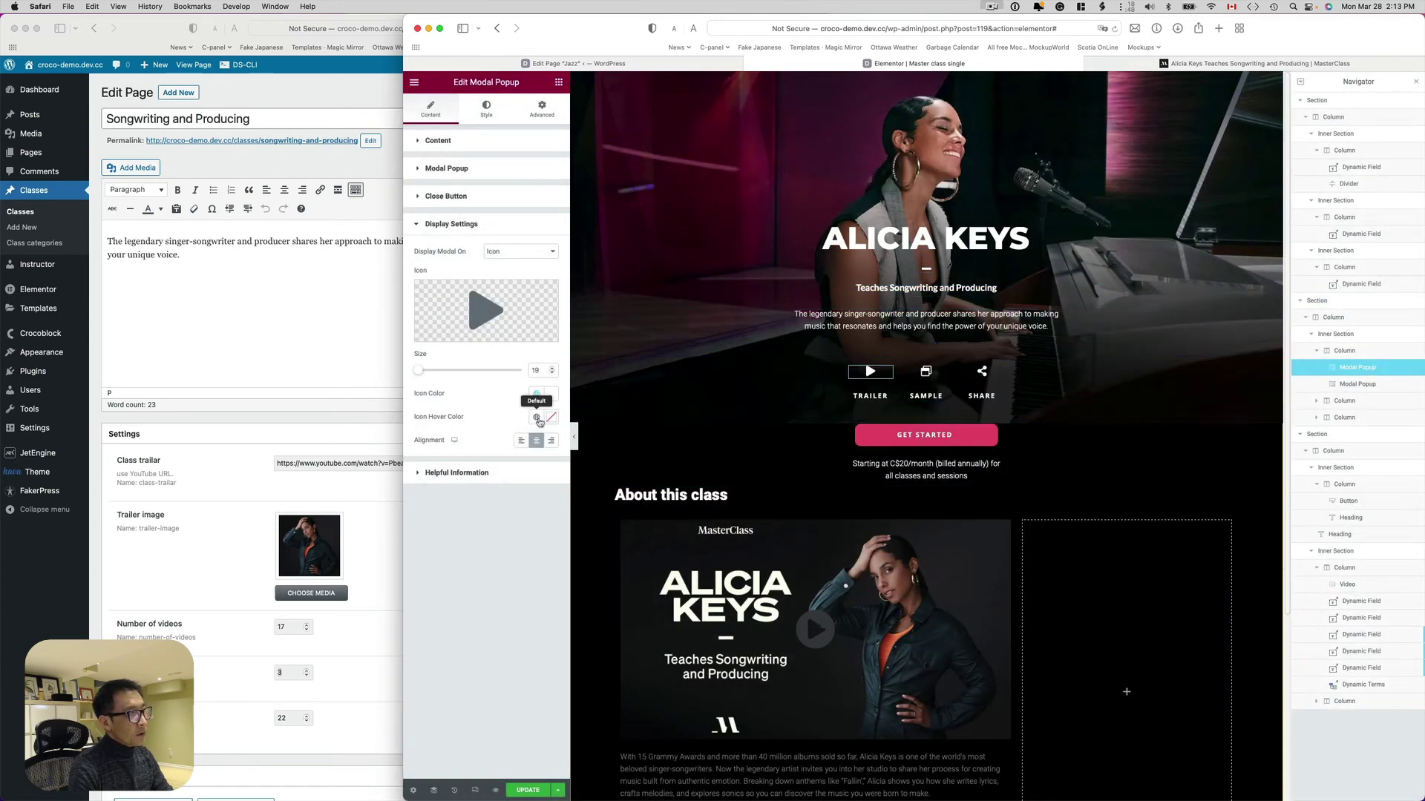
Review the play icon popup's style and content settings and open the TRAILER text's Modal Popup settings
left_click(486, 107)
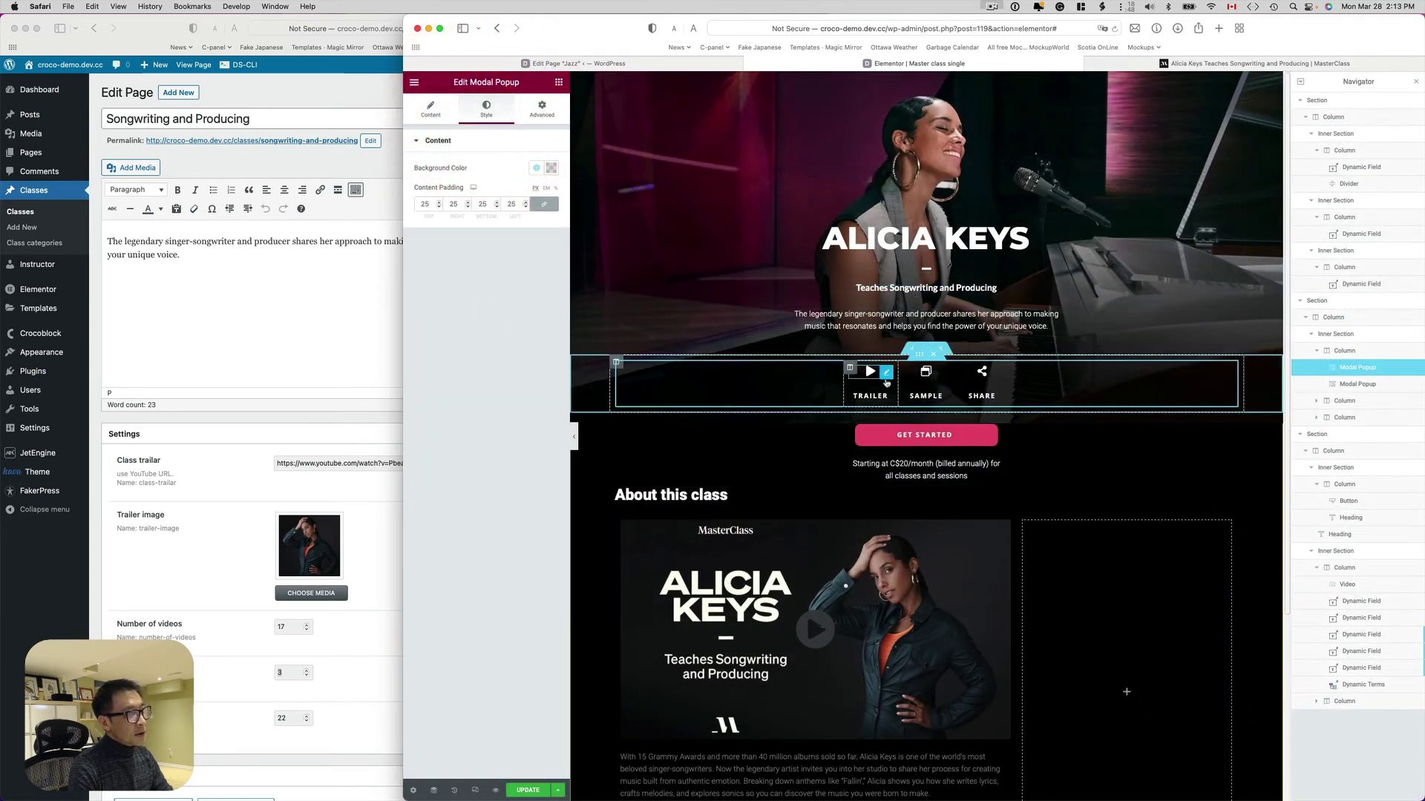
left_click(438, 111)
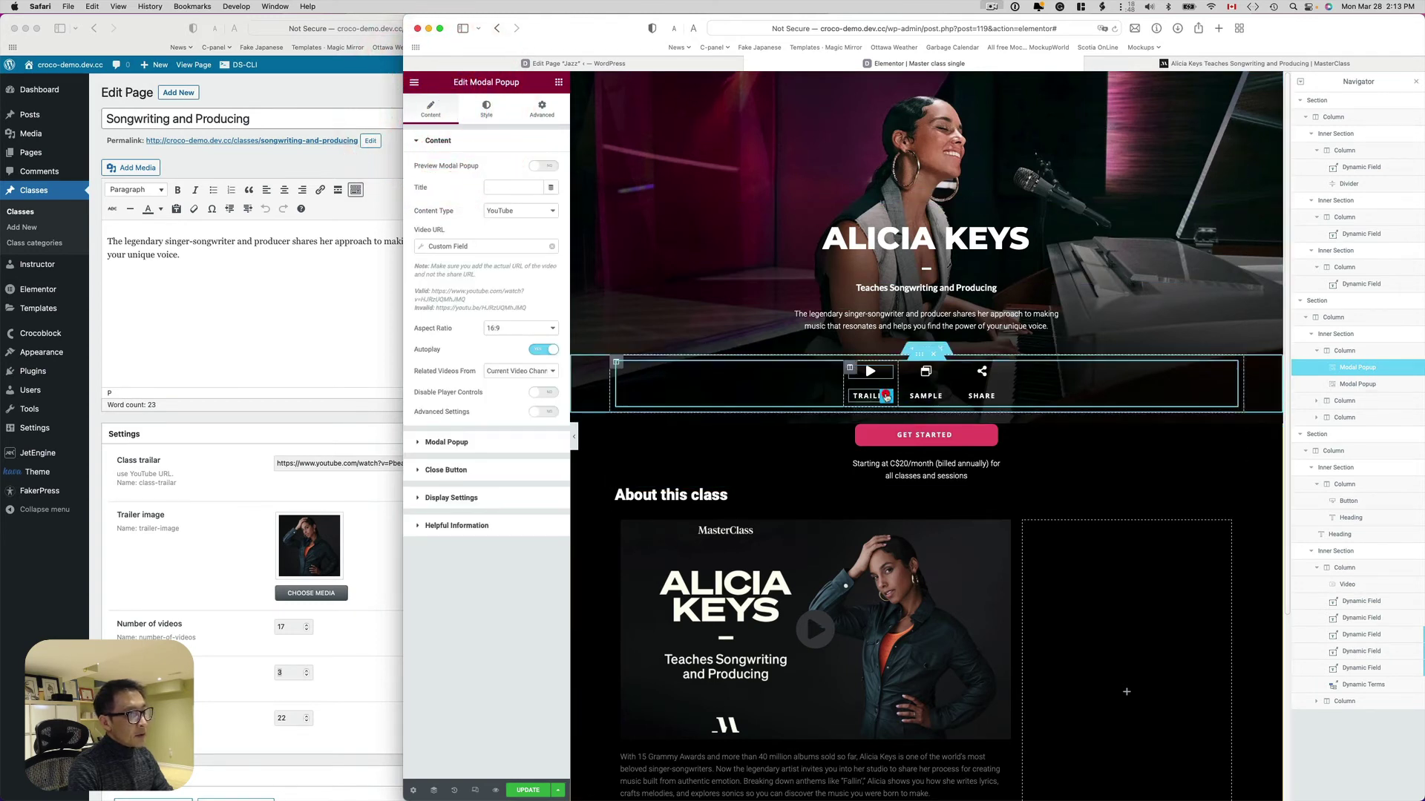
left_click(886, 397)
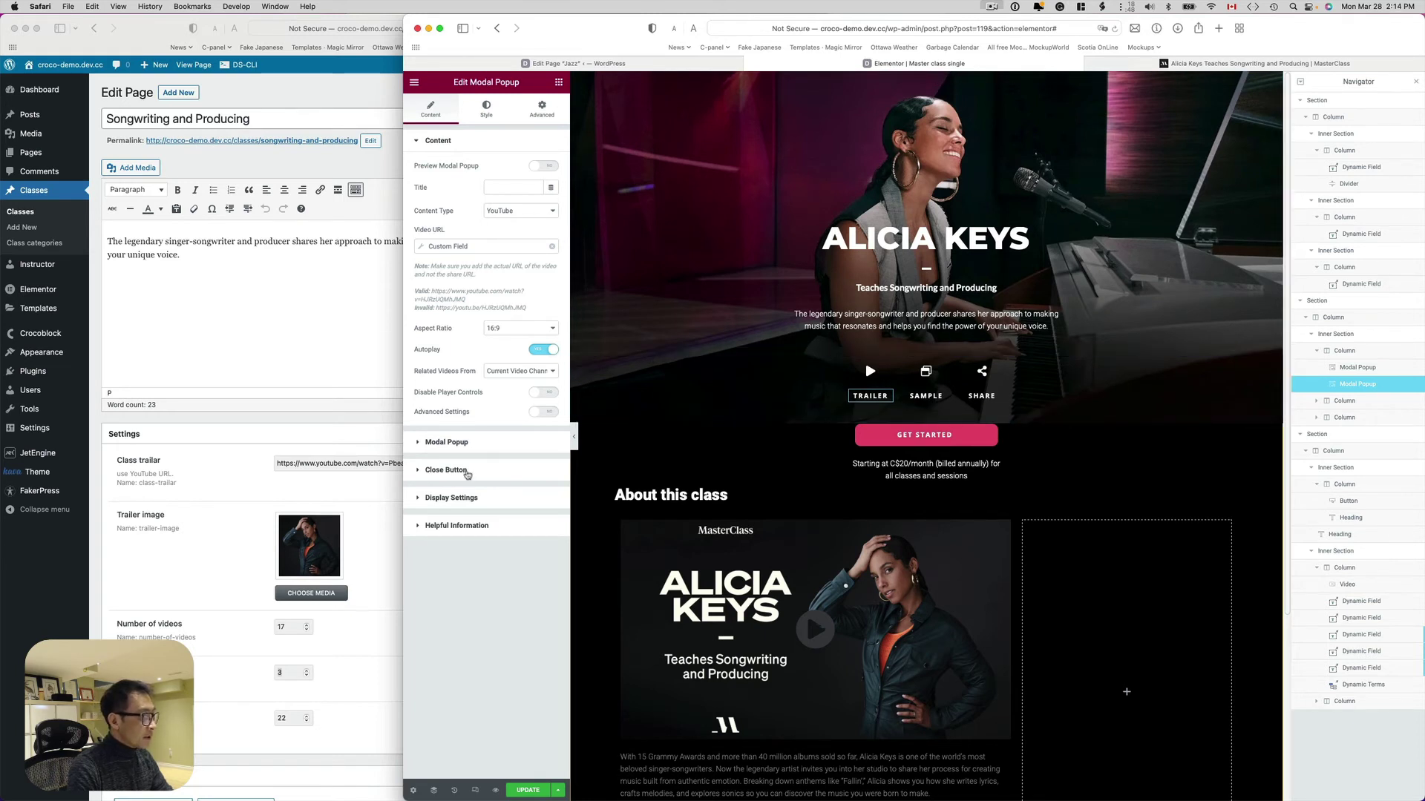
Review the TRAILER popup's display settings and the options for what the modal is displayed on
left_click(447, 498)
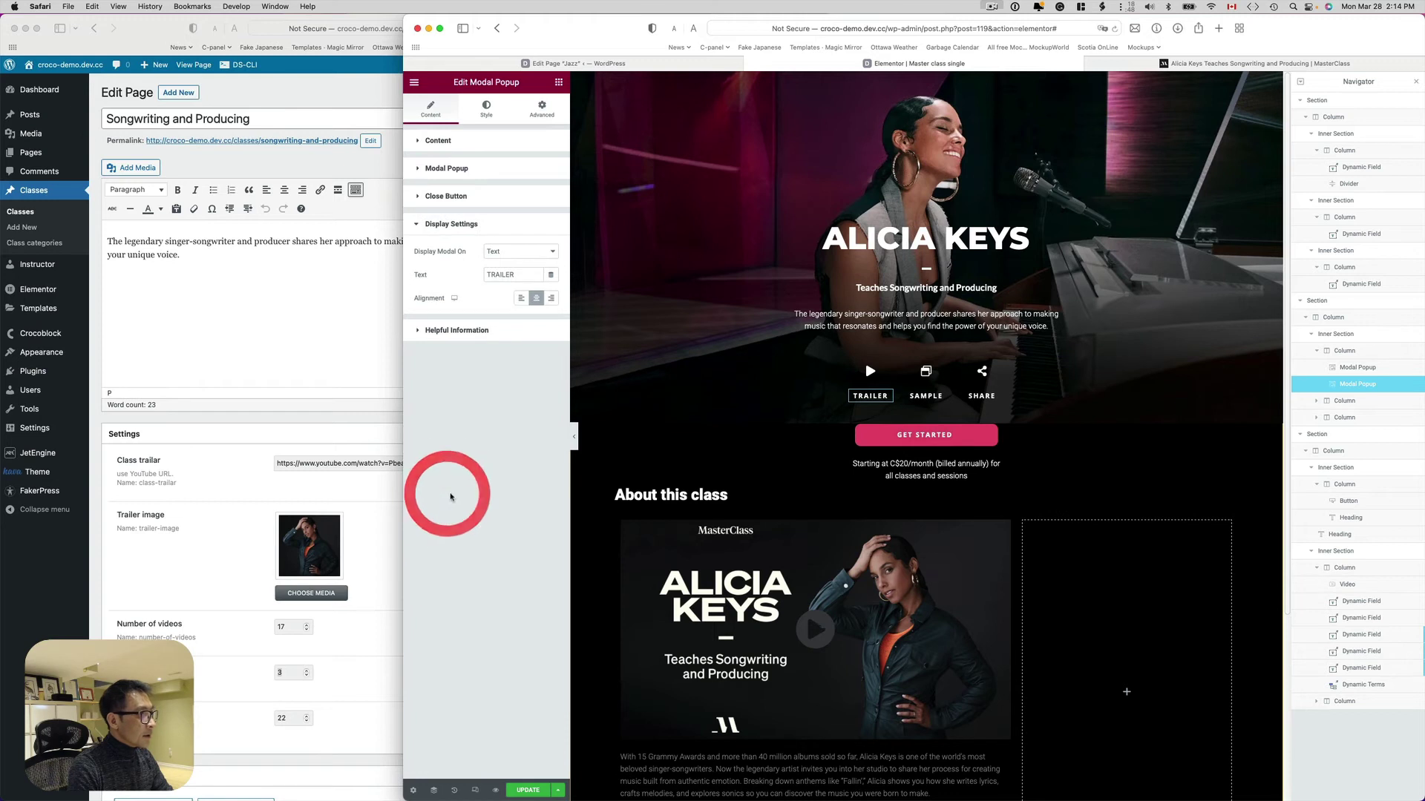
left_click(552, 253)
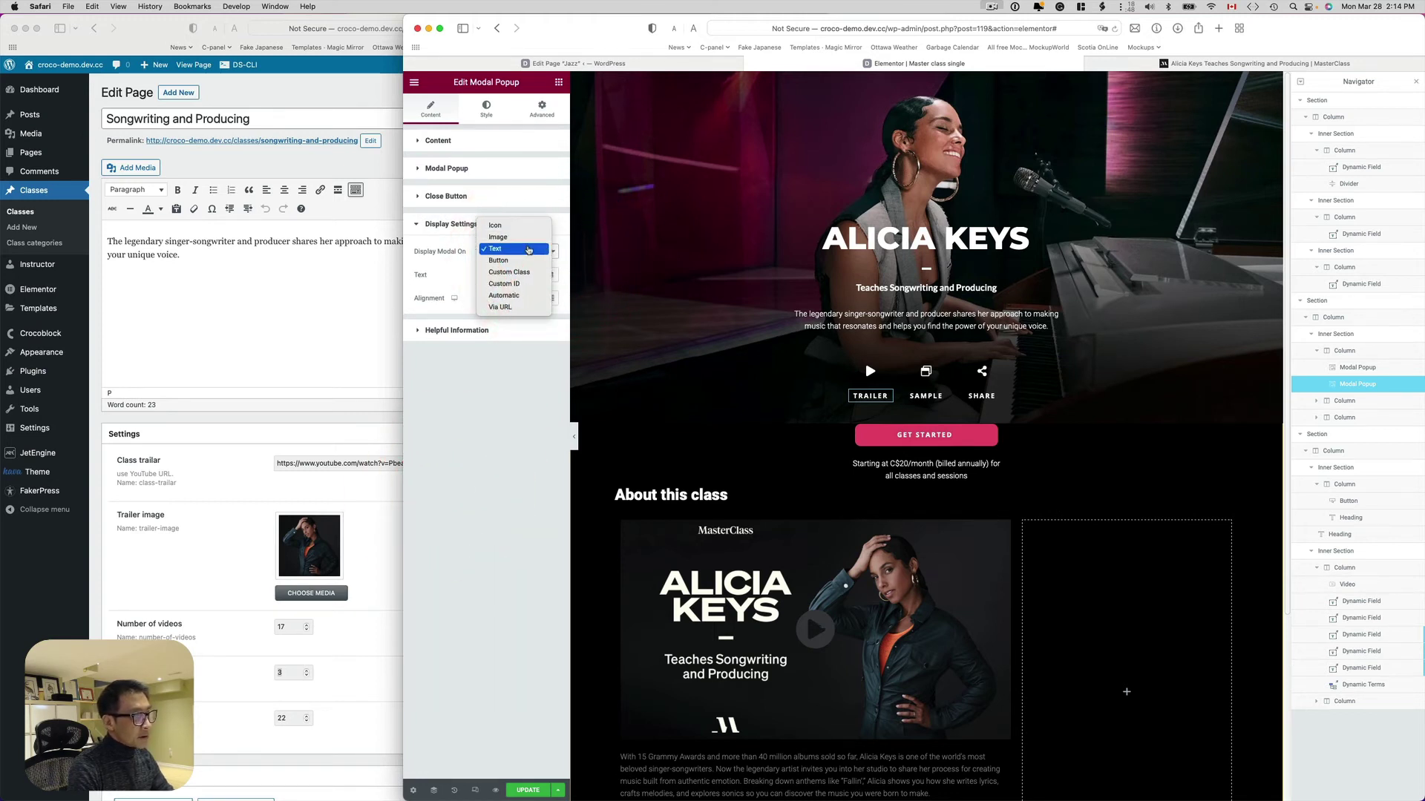
left_click(529, 250)
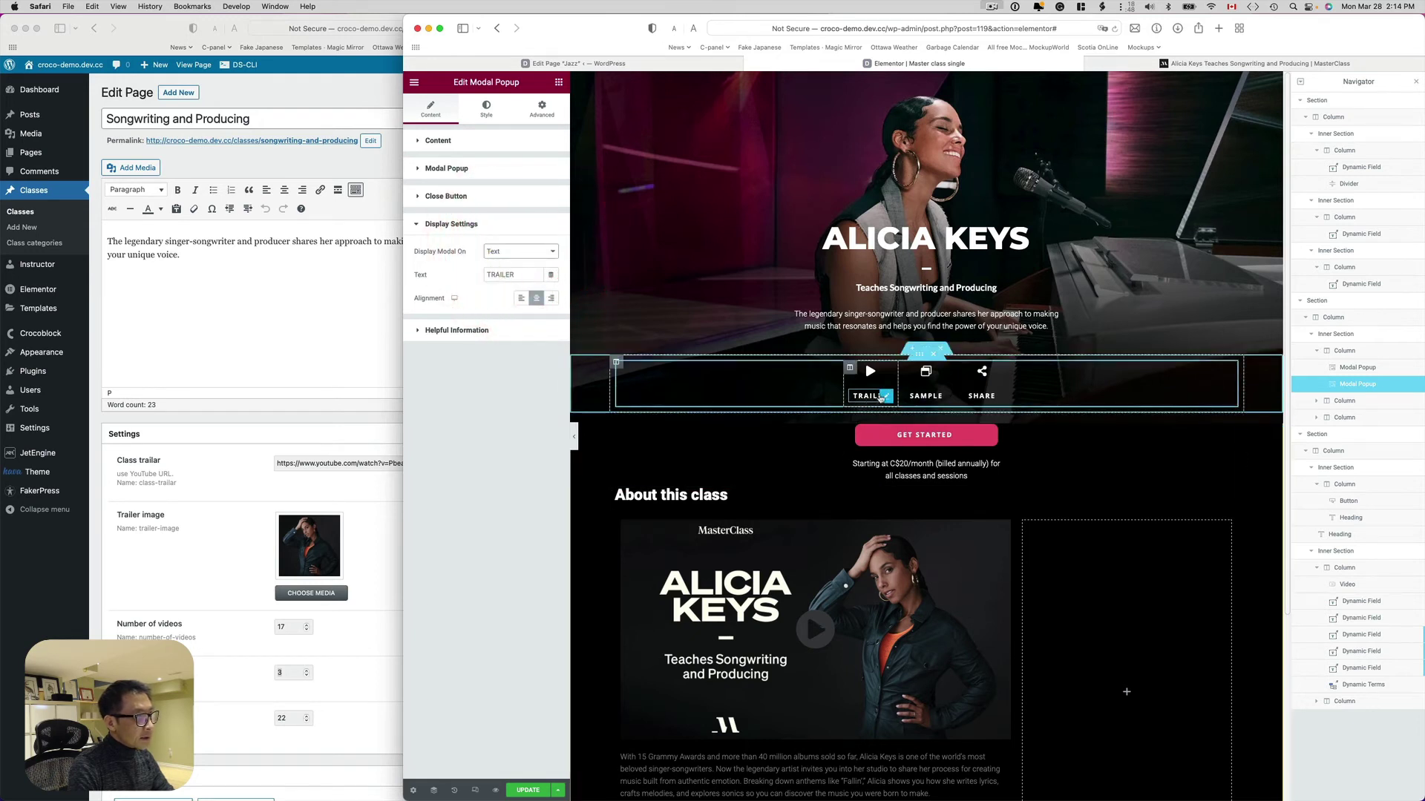
Preview the TRAILER modal popup, pause its video, check the popup's width and effect settings, and close the preview
left_click(448, 145)
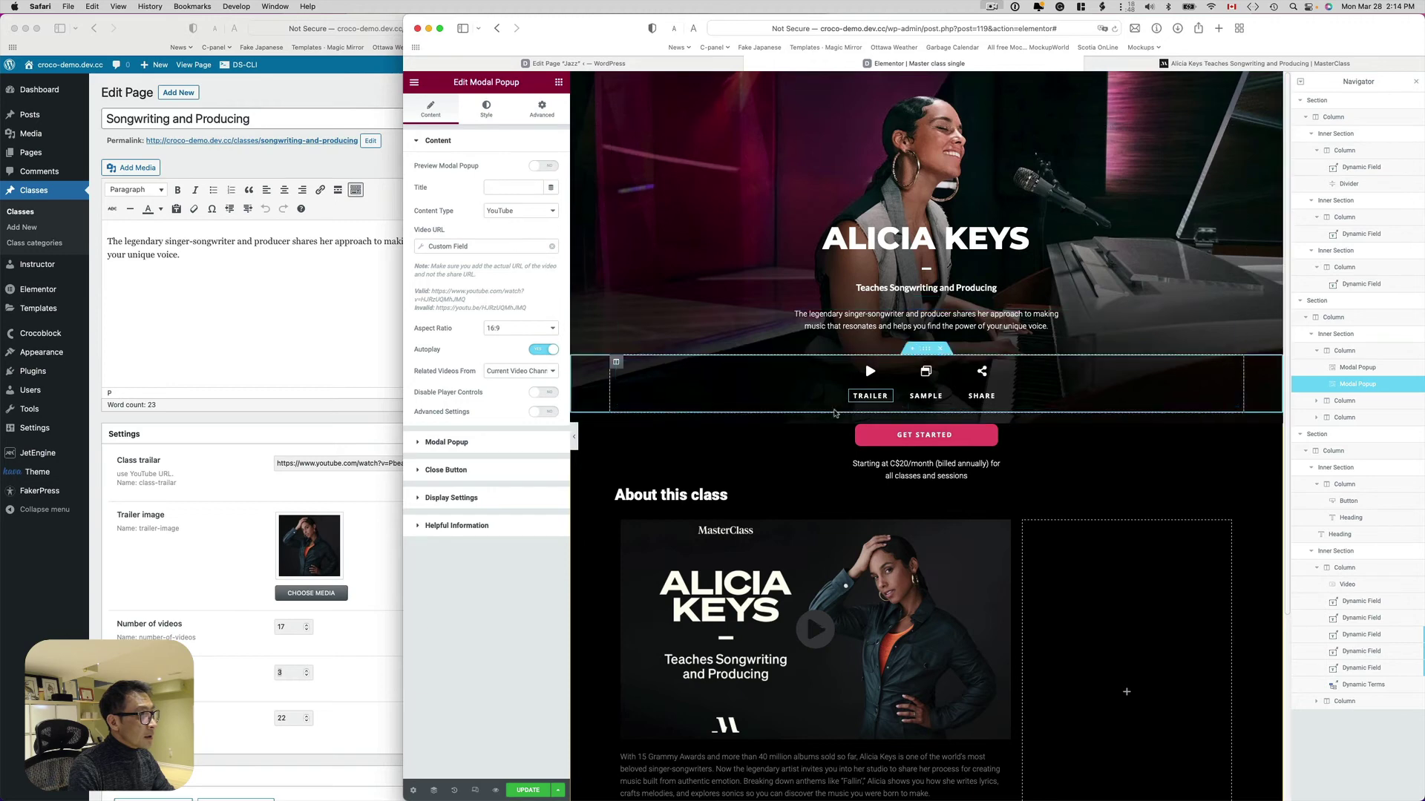
left_click(539, 167)
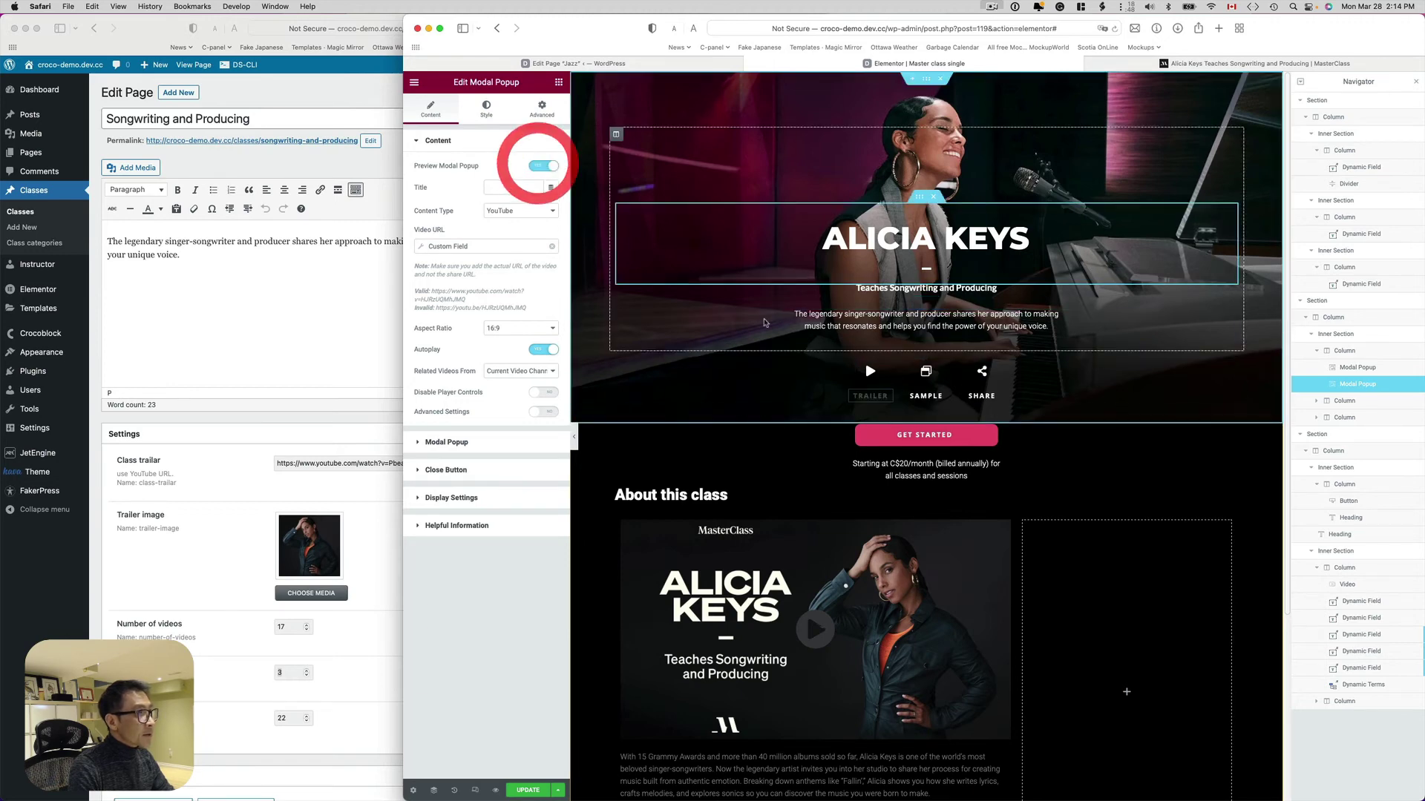
left_click(883, 400)
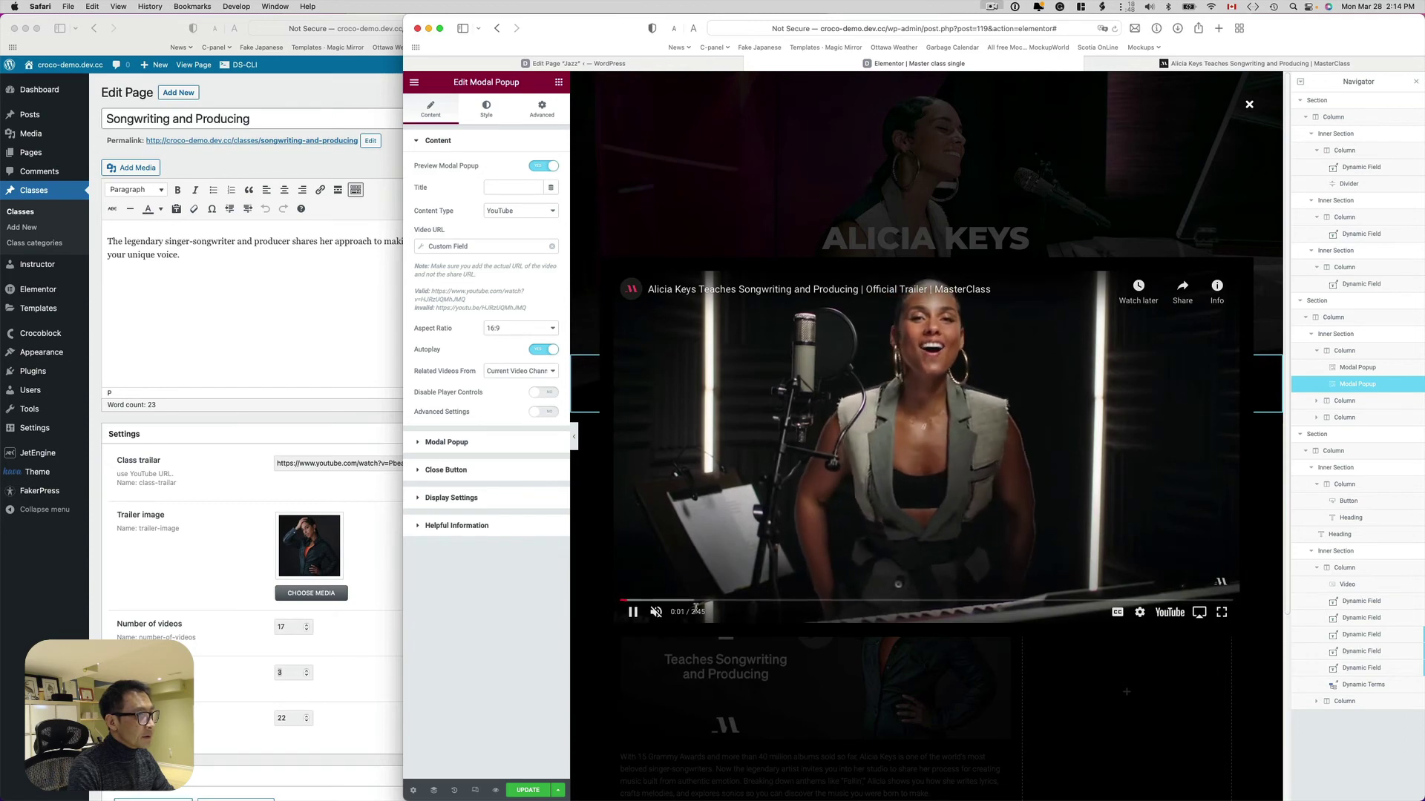
left_click(632, 612)
left_click(539, 140)
left_click(539, 169)
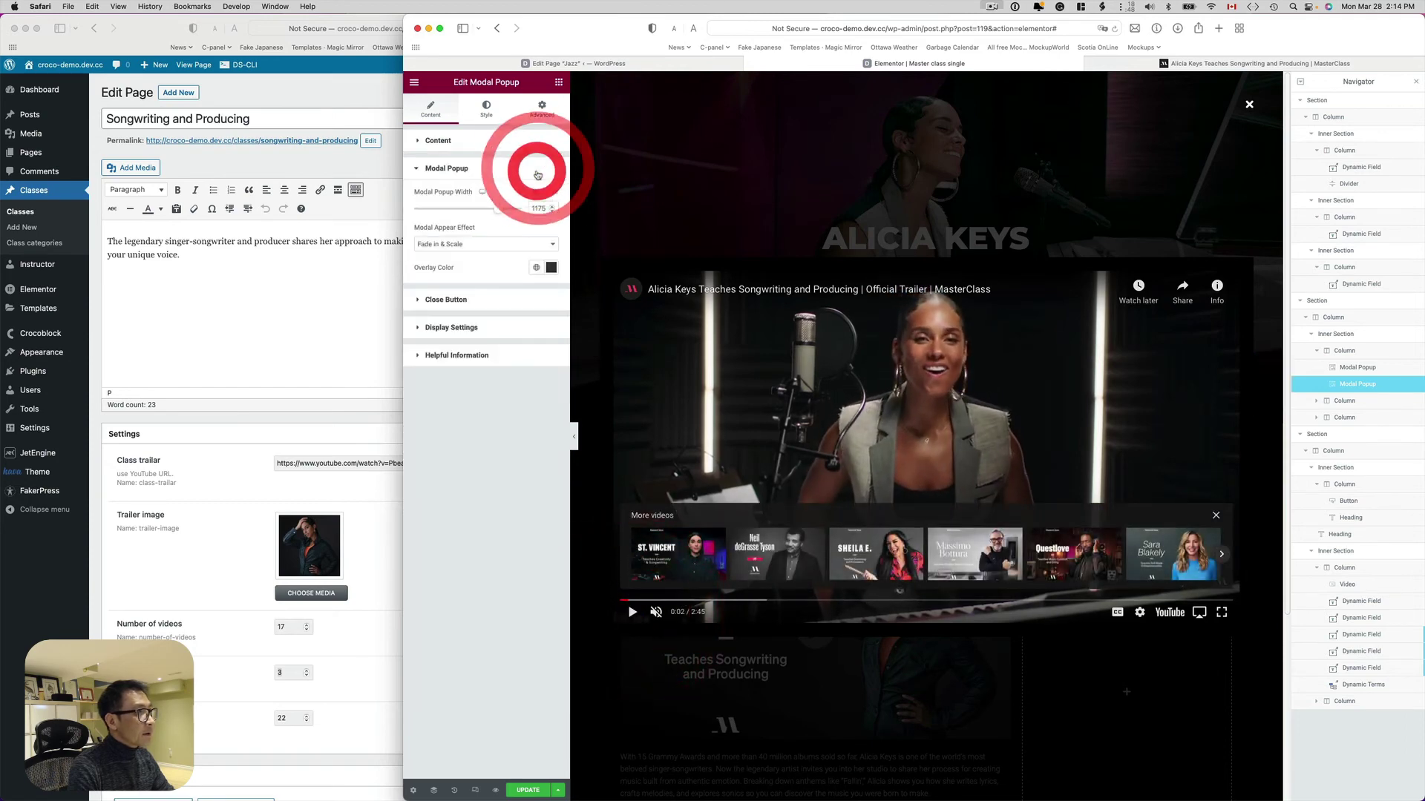
left_click(1252, 110)
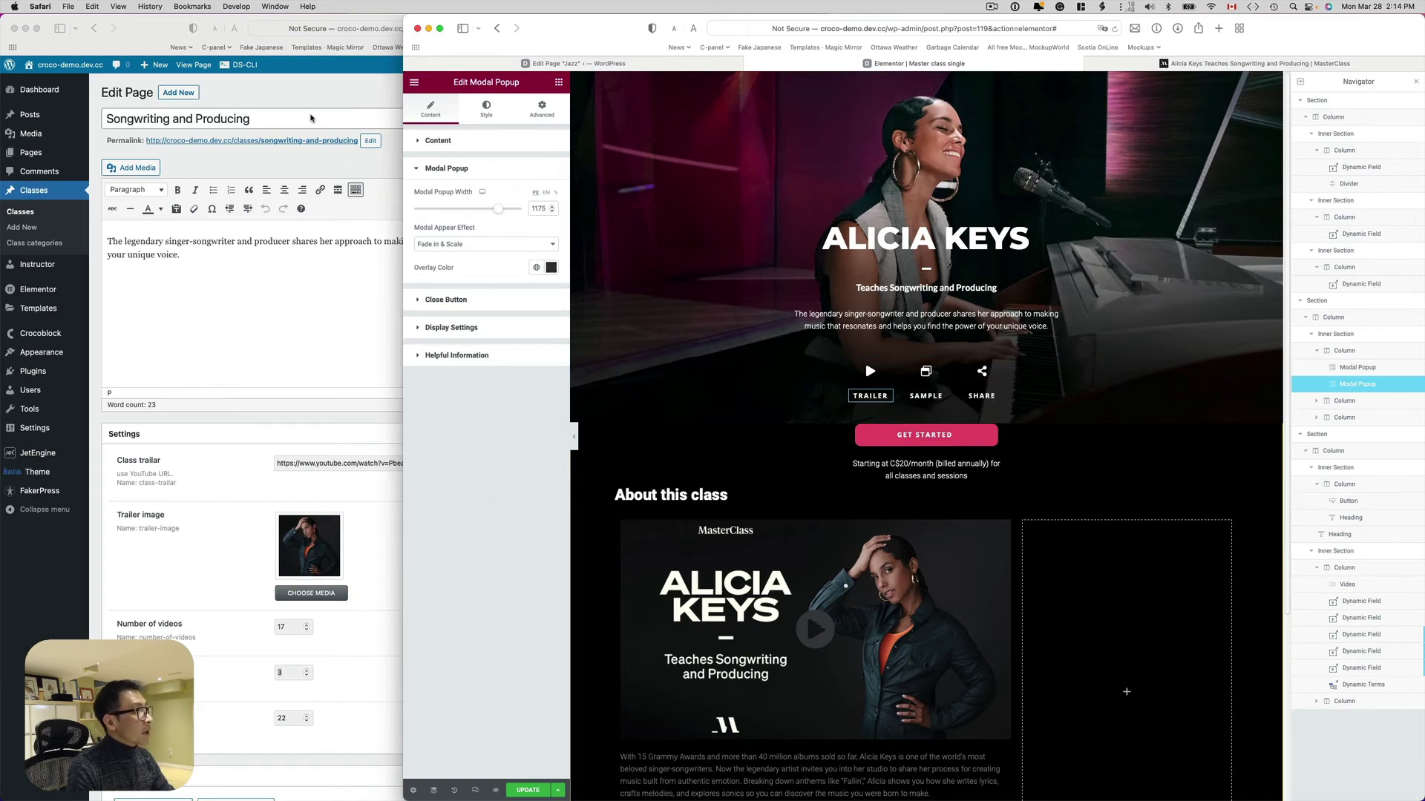
Switch to the MasterClass reference page in Chrome, examine its Share popup, close it, and return to the Elementor template in Safari
middle_click(366, 233)
left_click(164, 420)
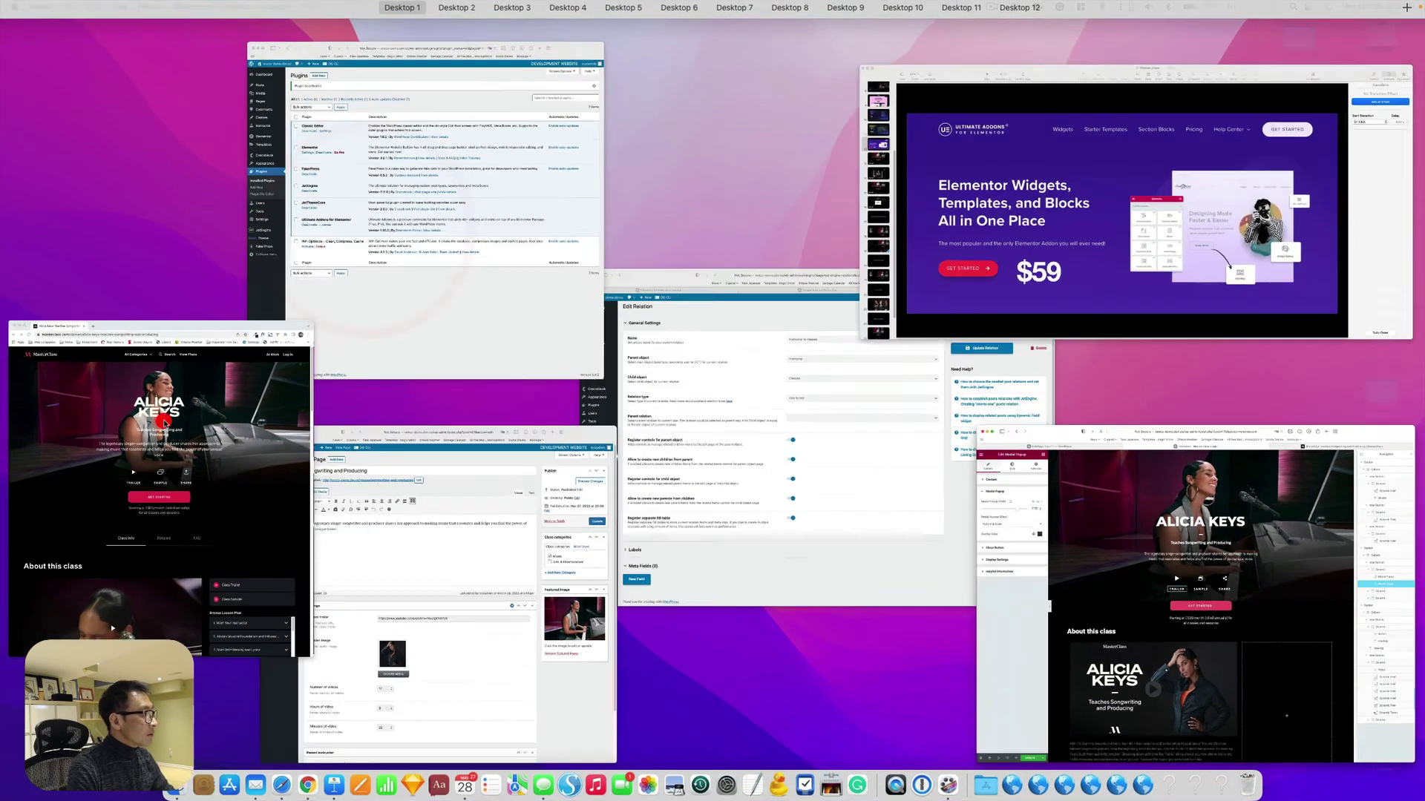
left_click(511, 407)
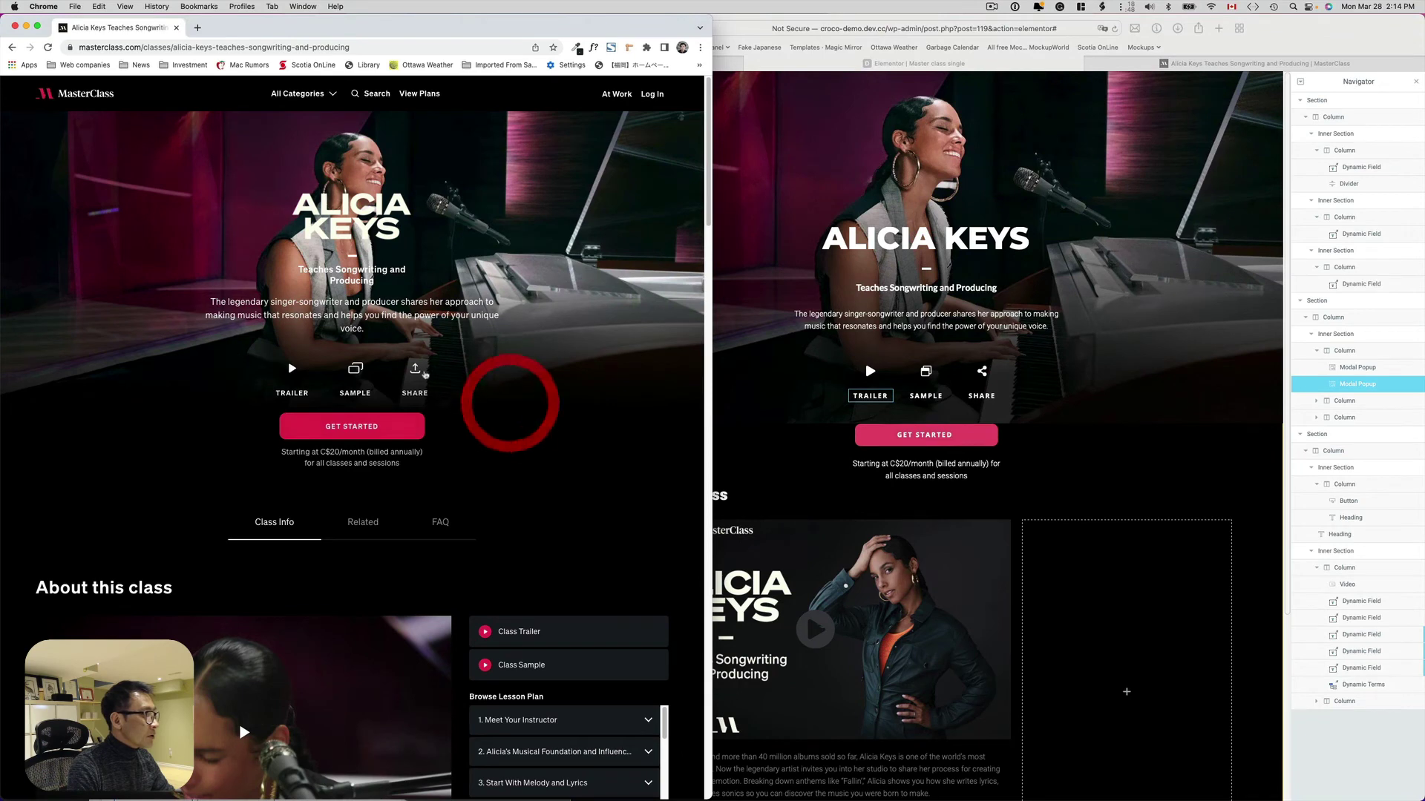
left_click(416, 371)
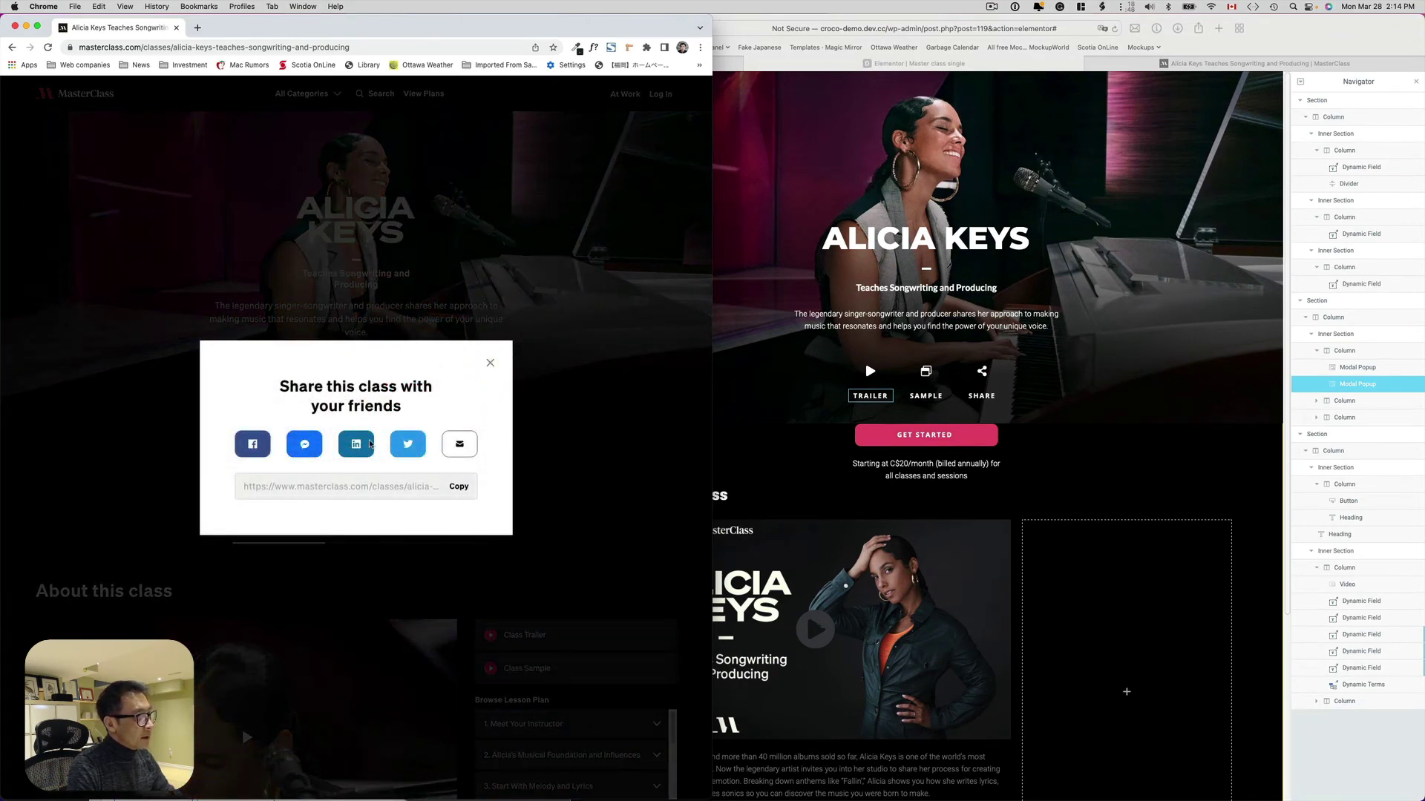
left_click(491, 365)
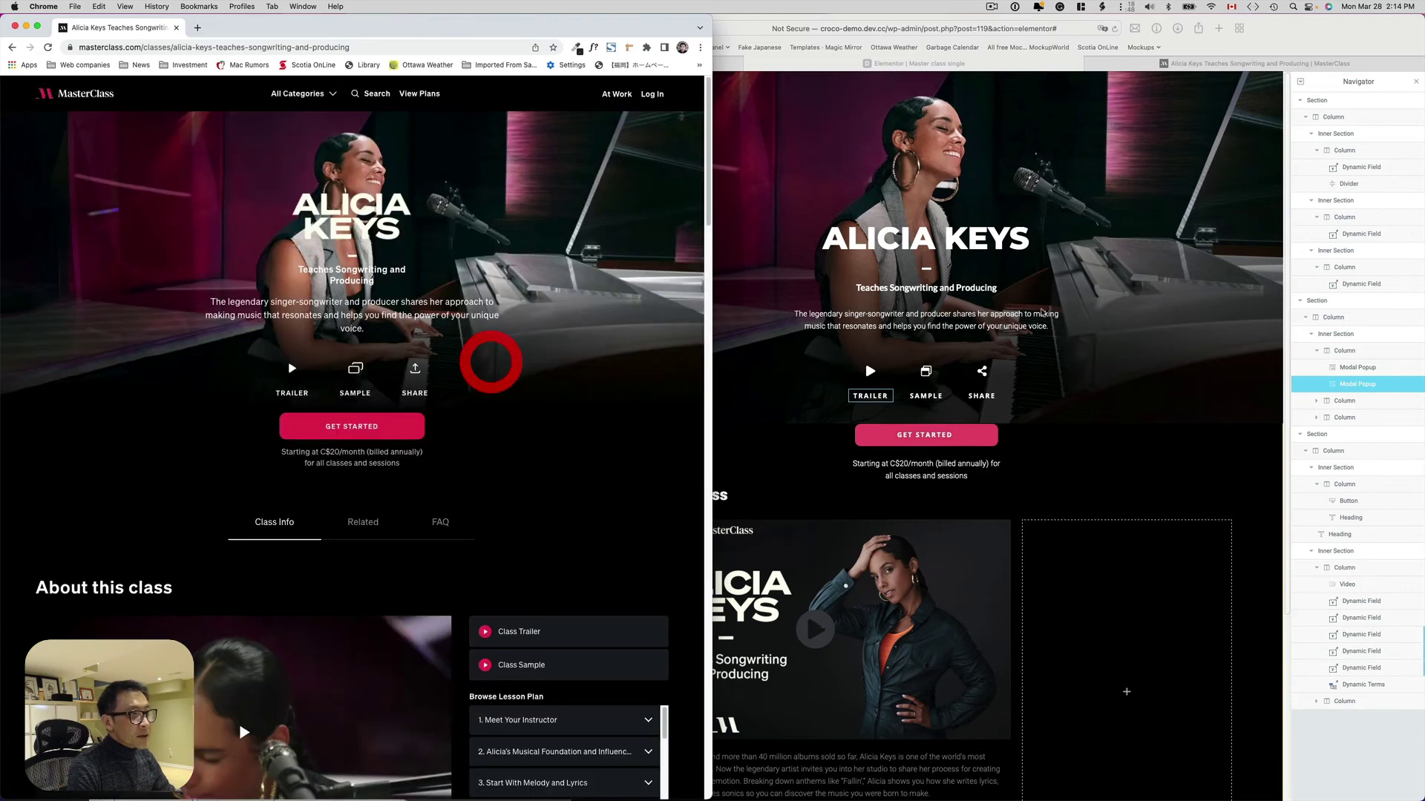
left_click(1167, 328)
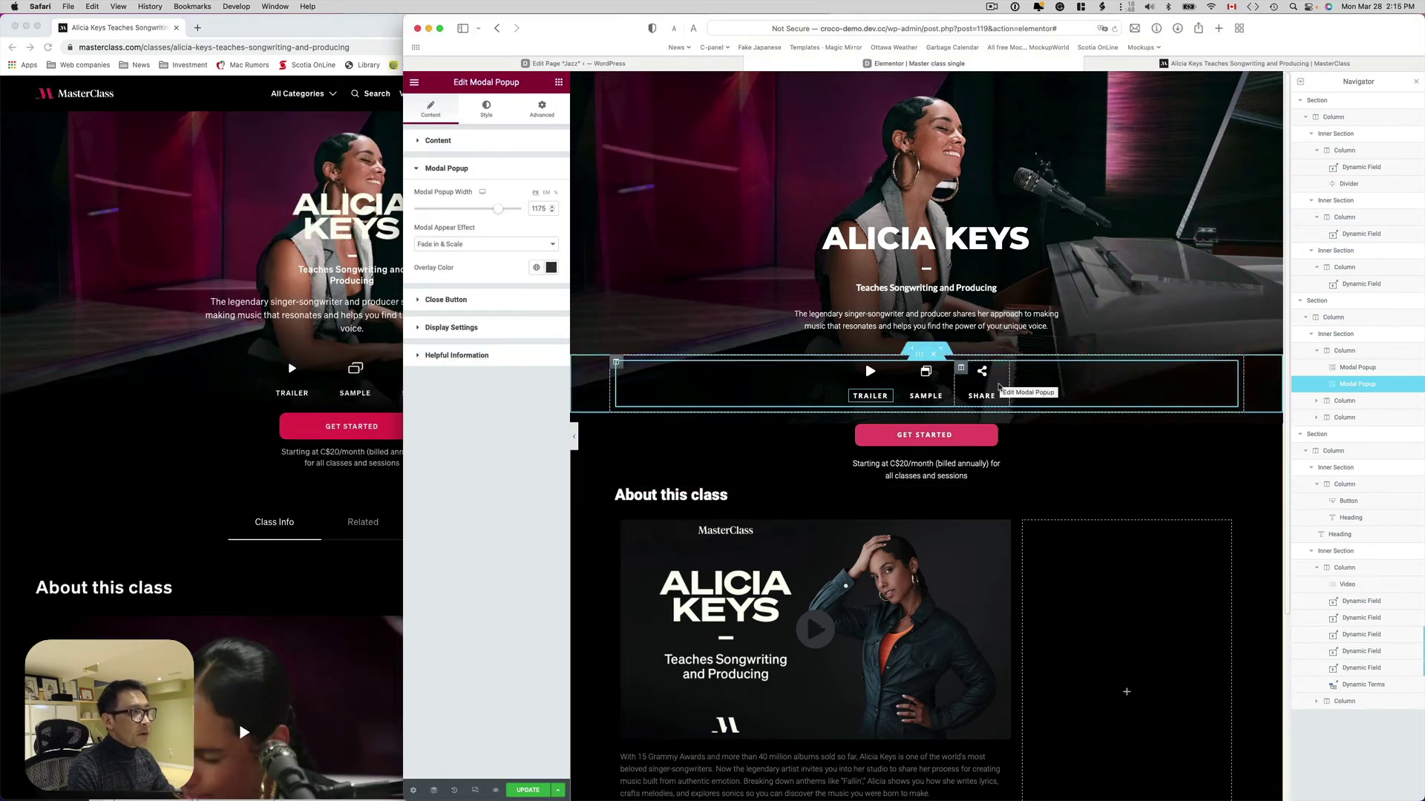
Bring up the Ultimate Addons for Elementor slide in Keynote to look at it, and return to the Elementor template
middle_click(987, 376)
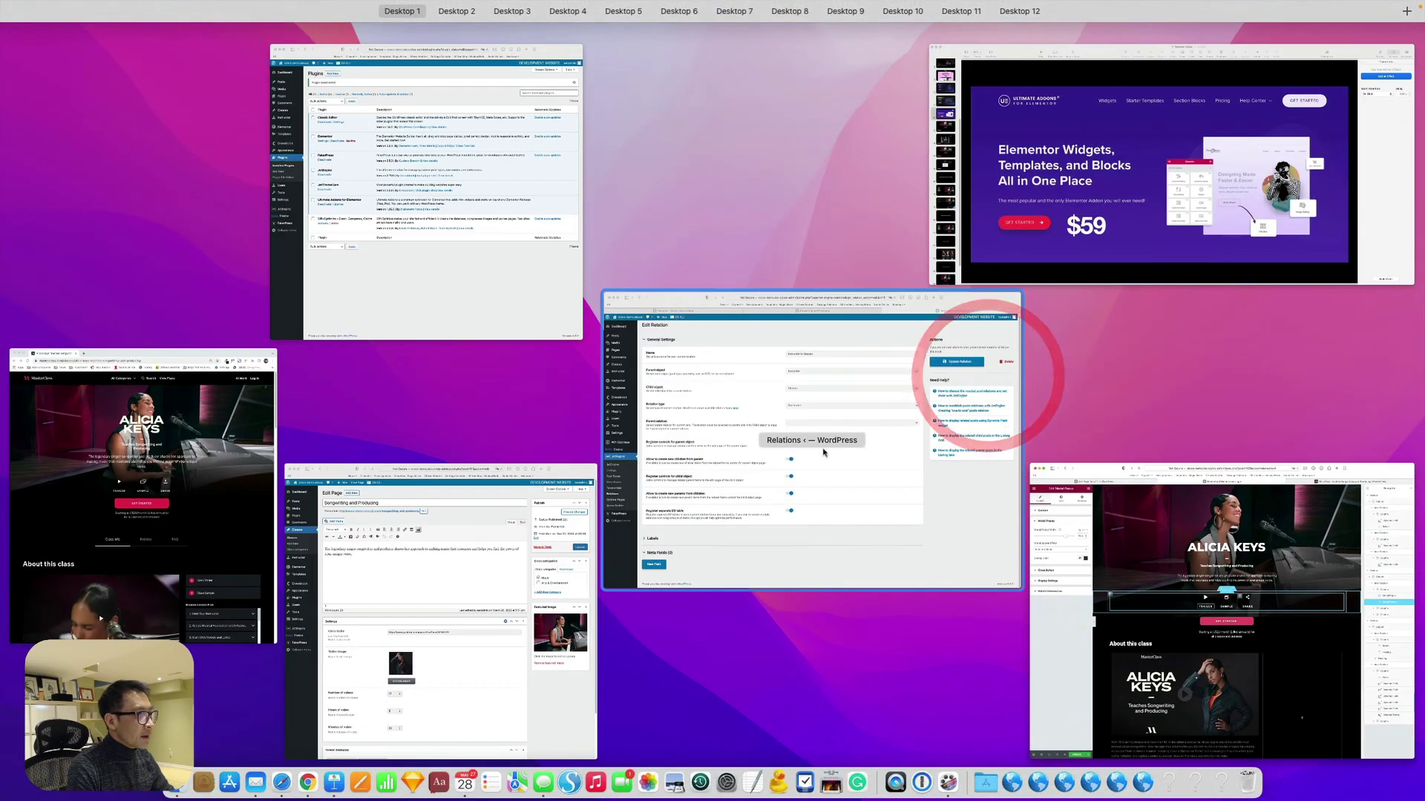
left_click(1091, 281)
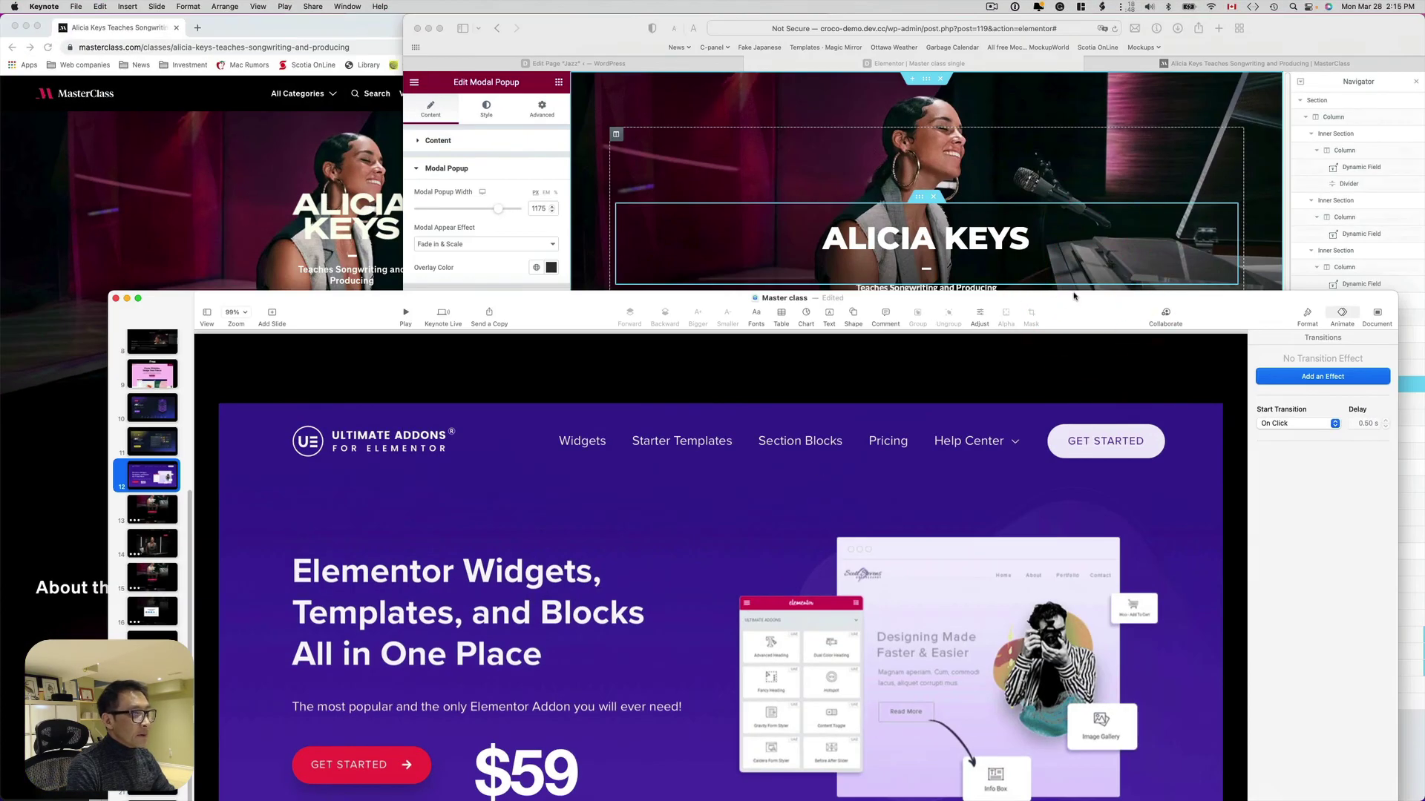
left_click_drag(1073, 296, 1061, 58)
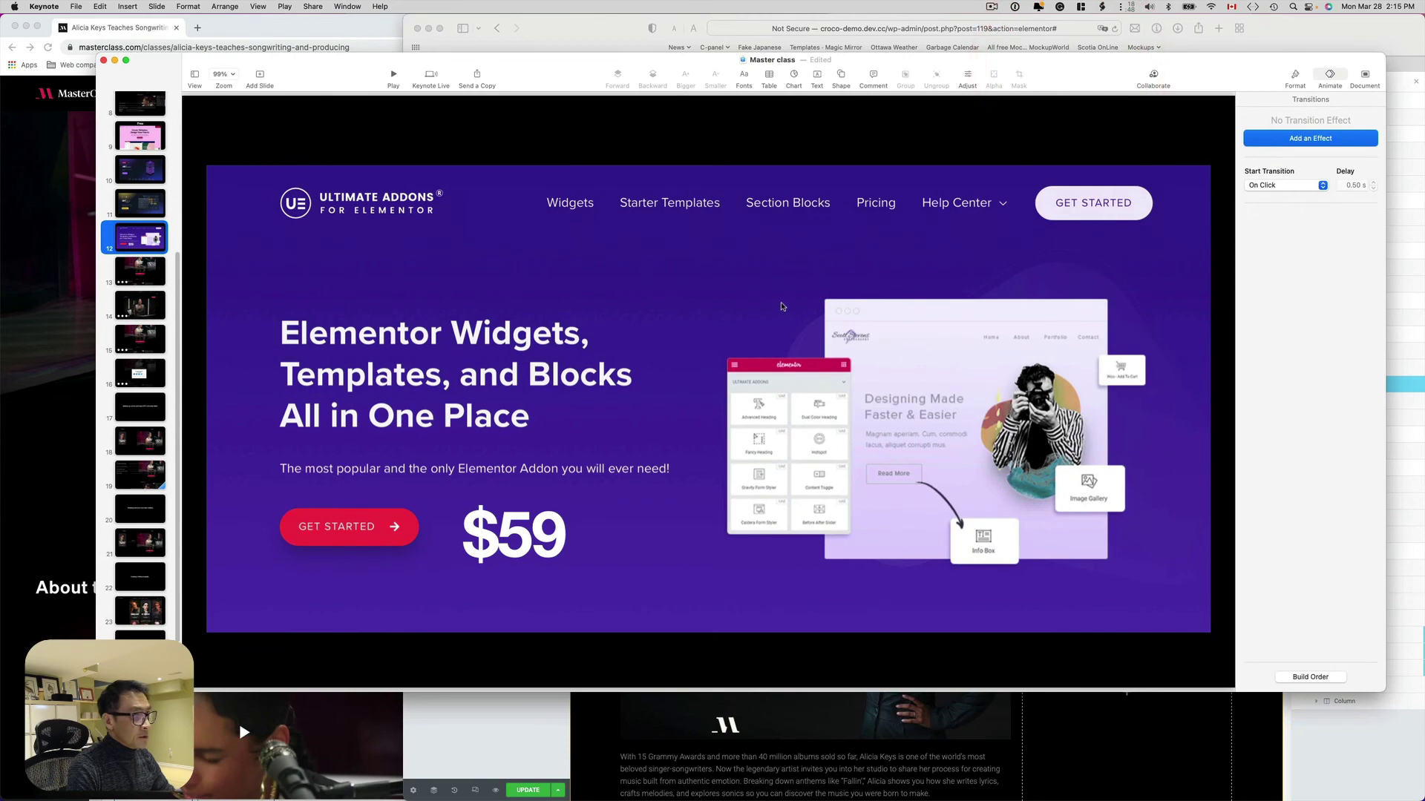
middle_click(781, 307)
left_click(1158, 324)
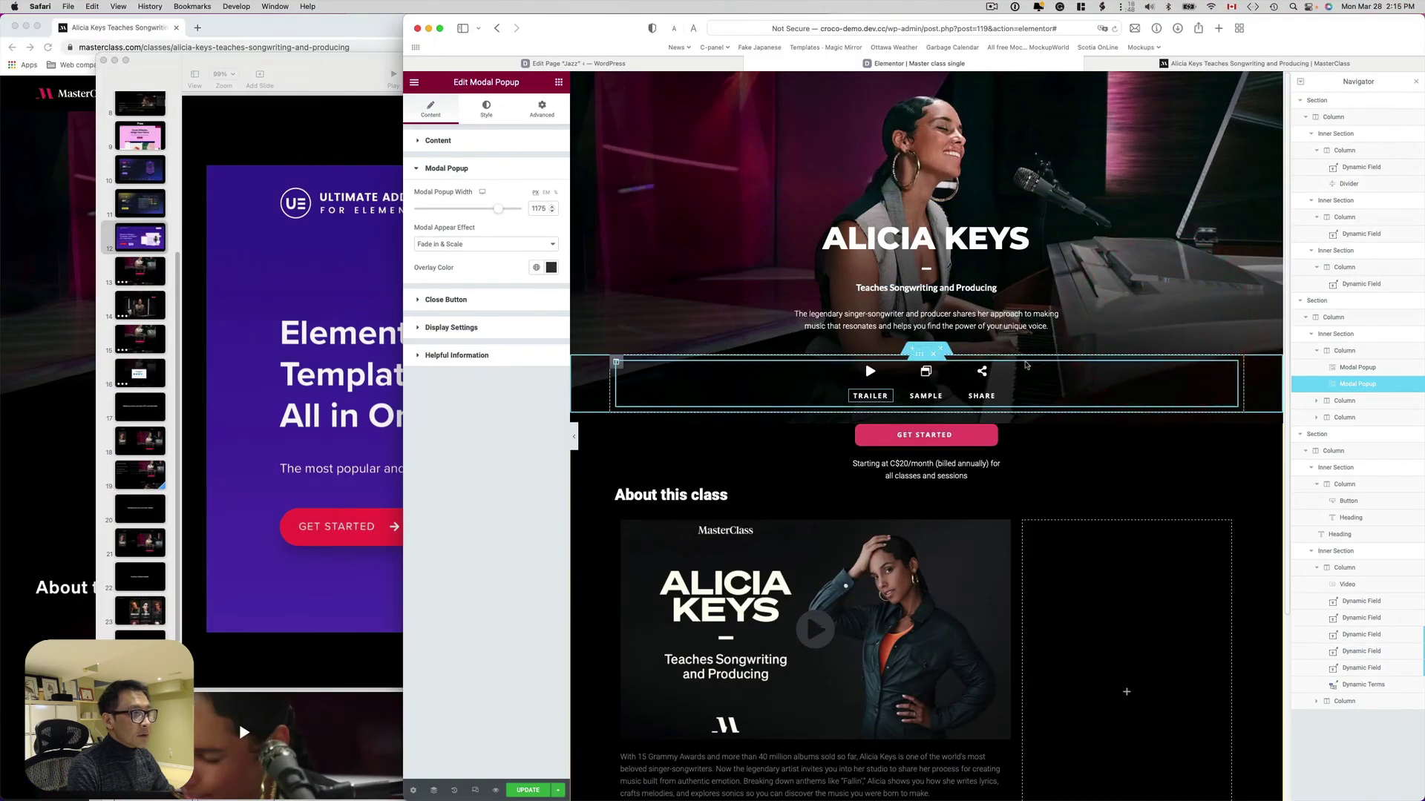
Open the share icon's Modal Popup settings and examine the available content types
left_click(998, 373)
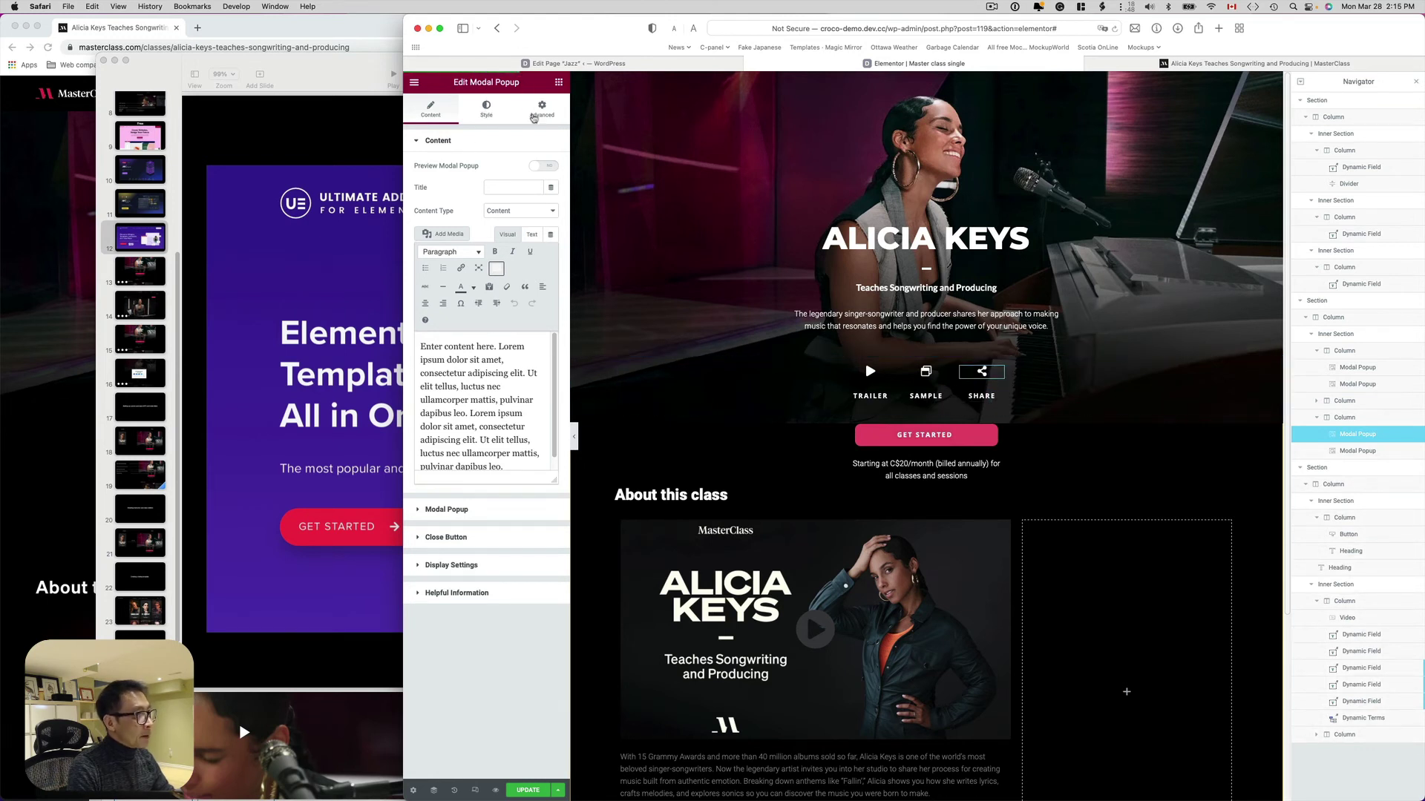
left_click(526, 211)
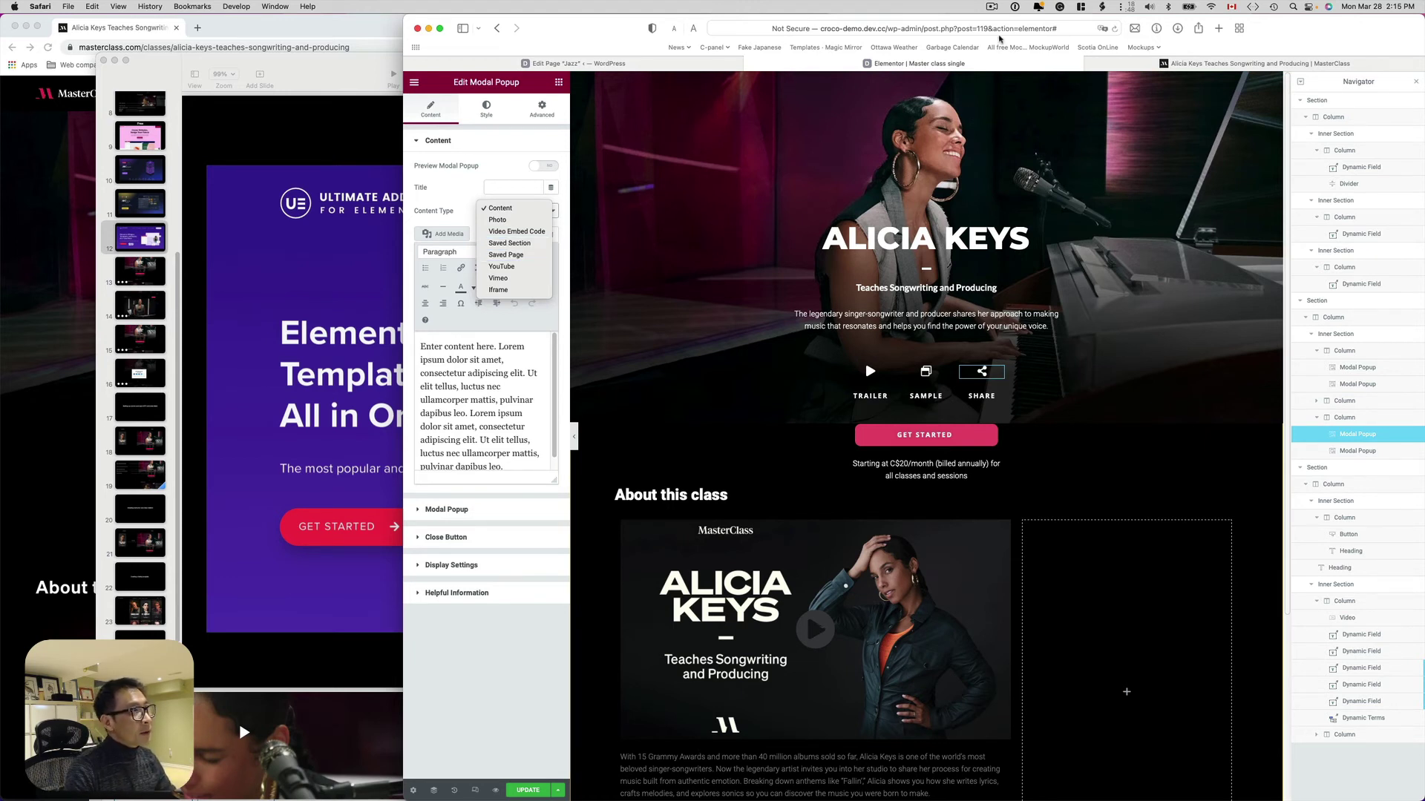
left_click(992, 9)
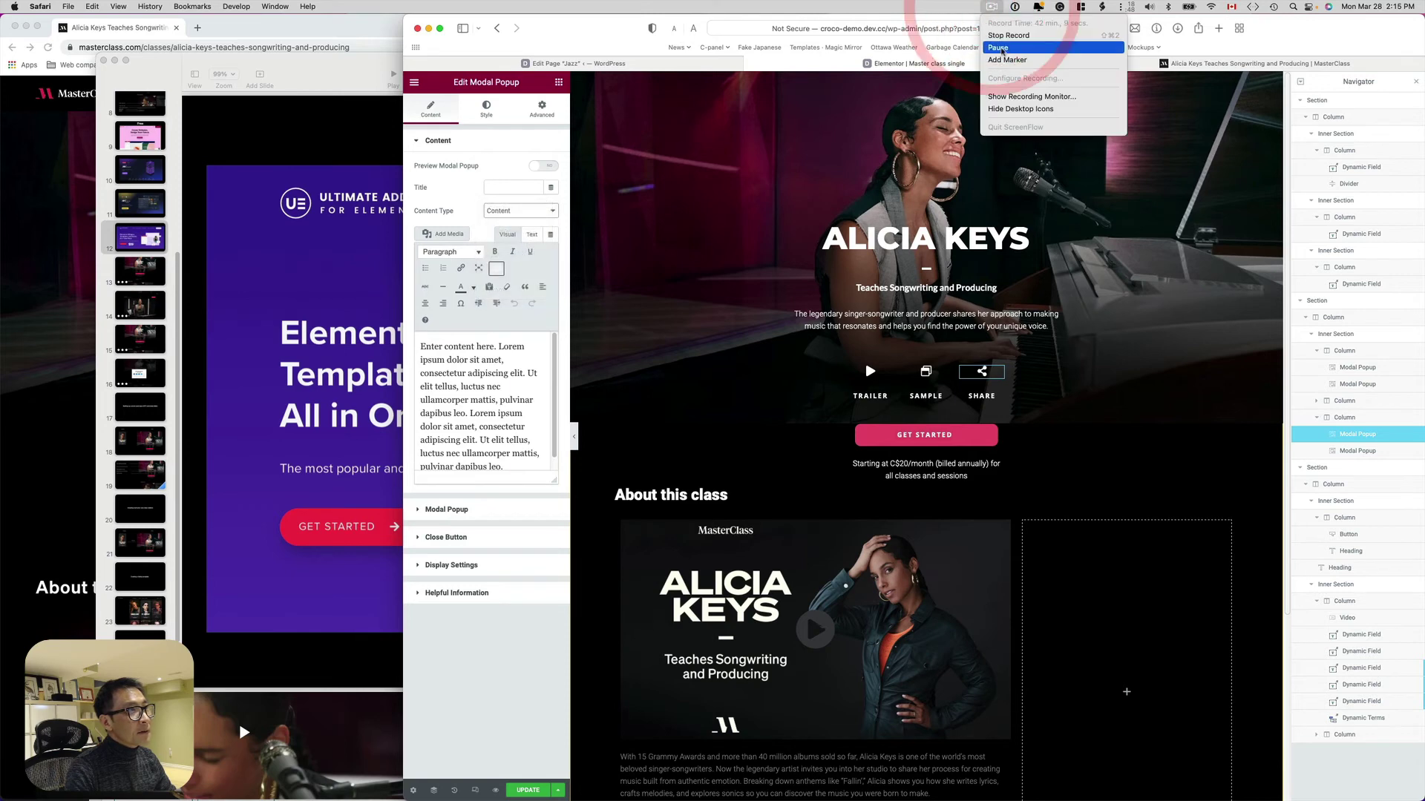
left_click(998, 55)
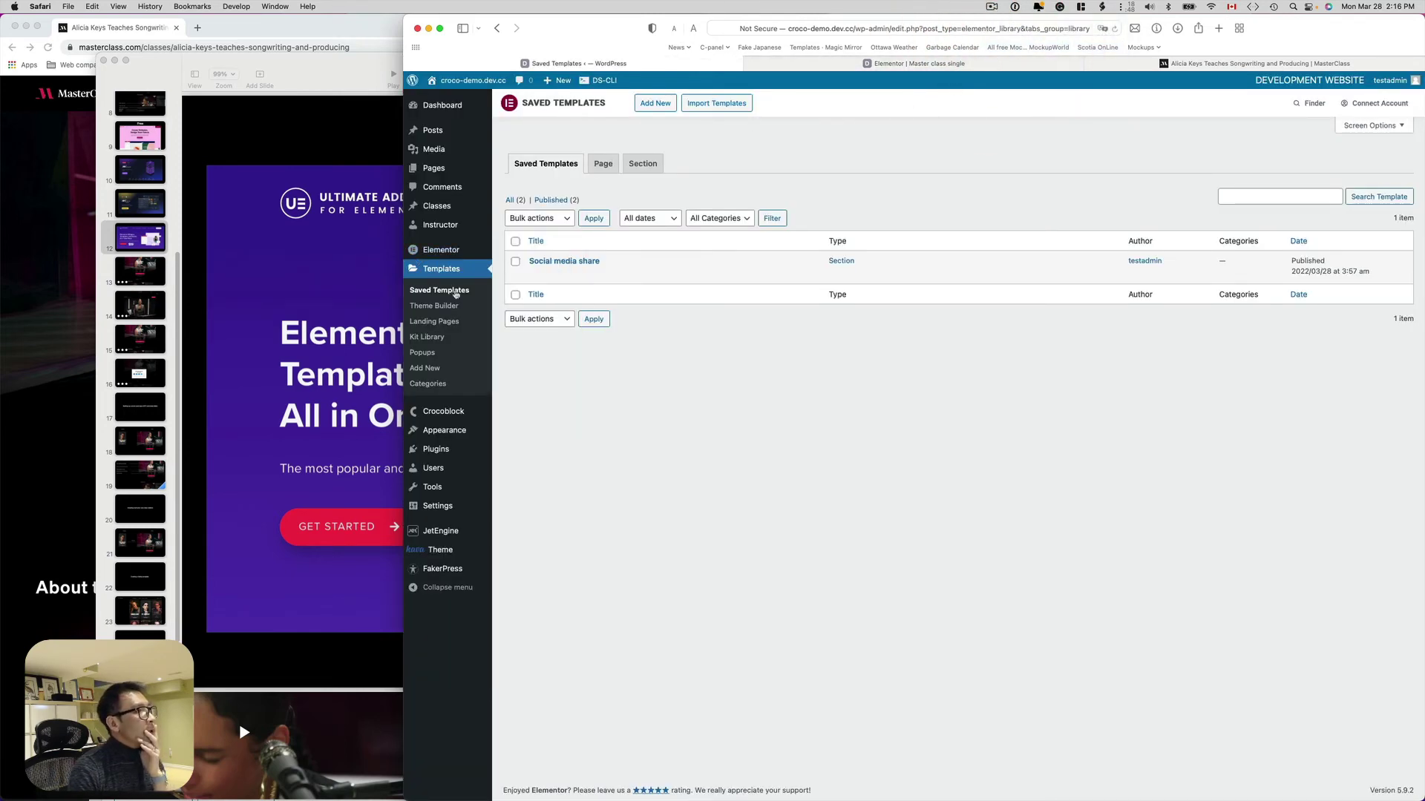
Open the Social media share saved template in Elementor, search the widgets for "share", and add a Social Share widget to the empty column
mouse_move(561, 266)
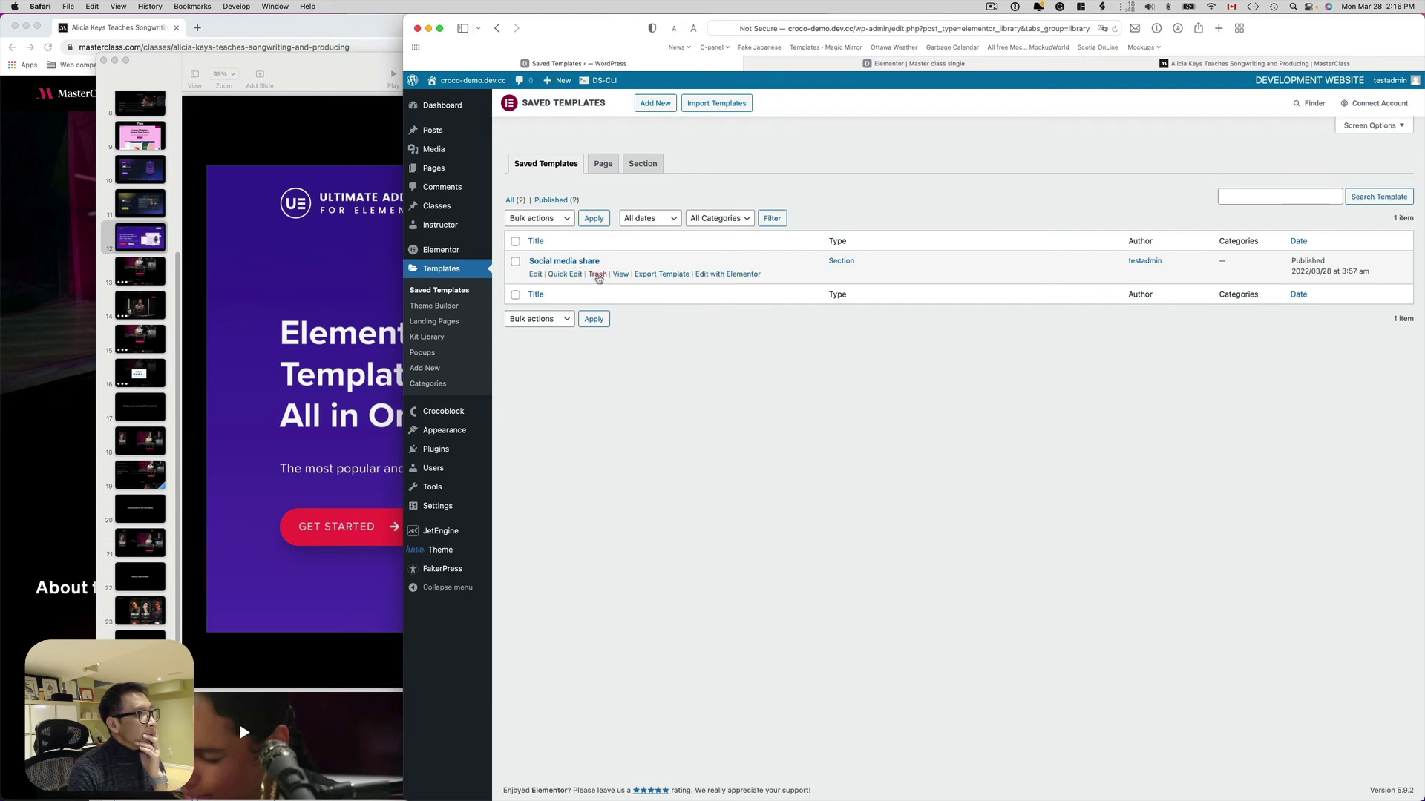
left_click(702, 275)
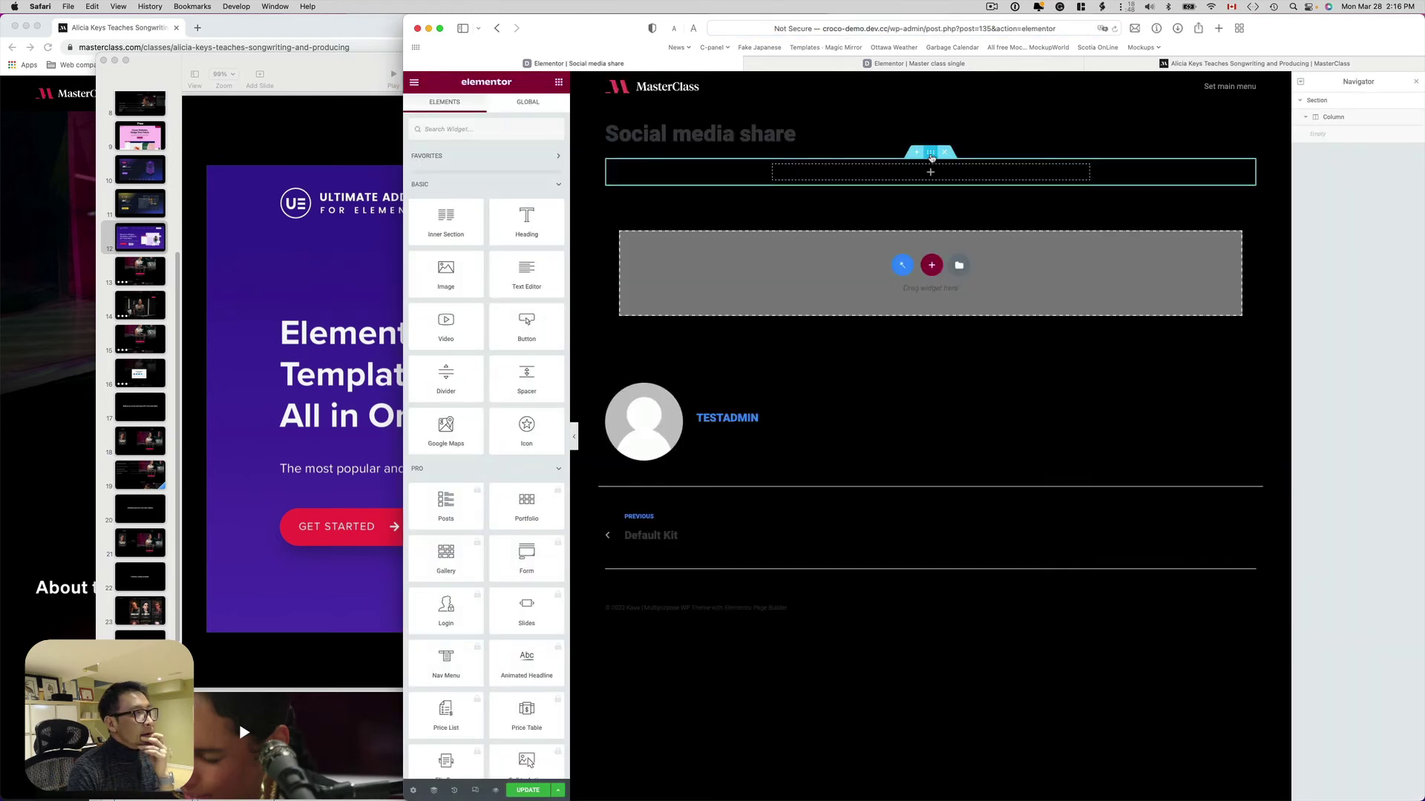
left_click(537, 123)
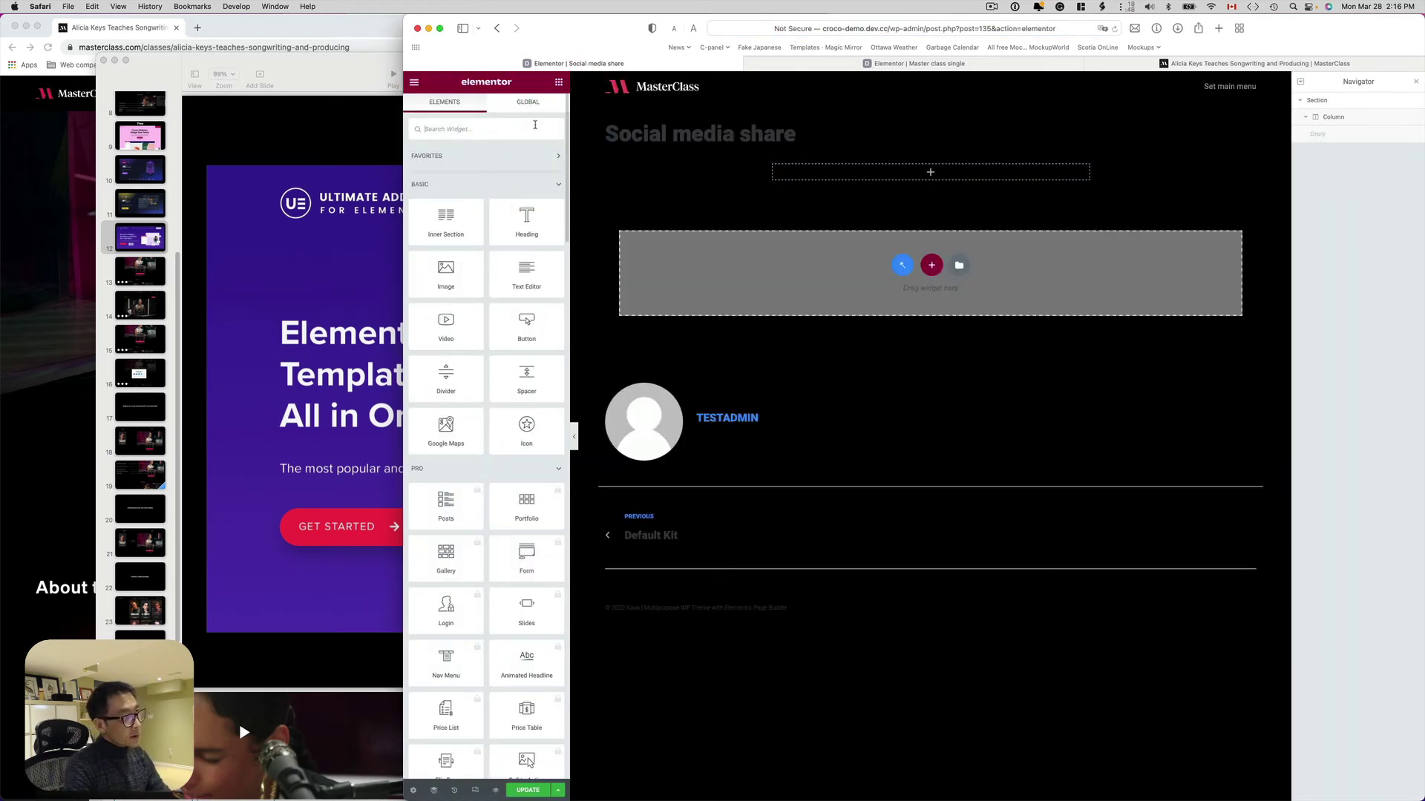
type("share")
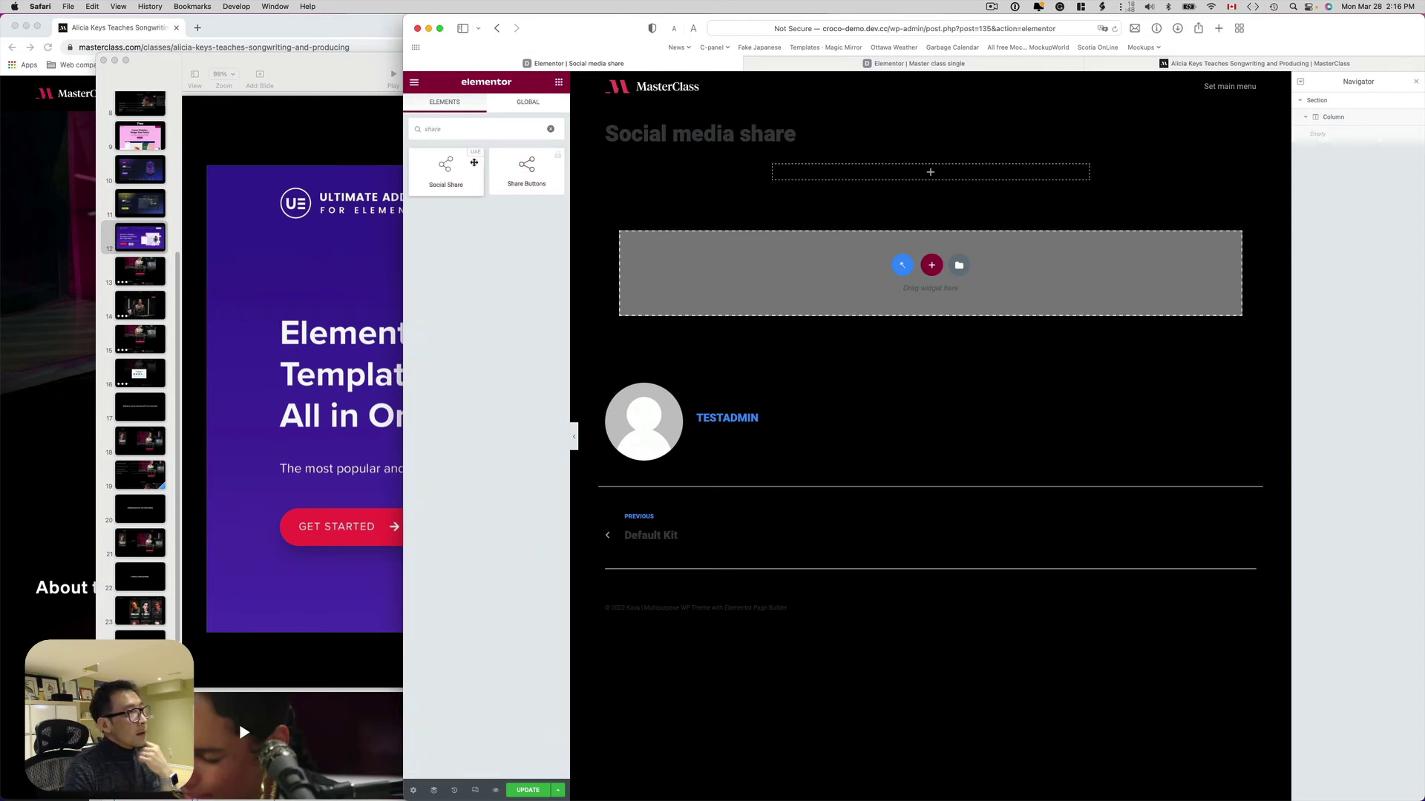
left_click_drag(461, 171, 915, 190)
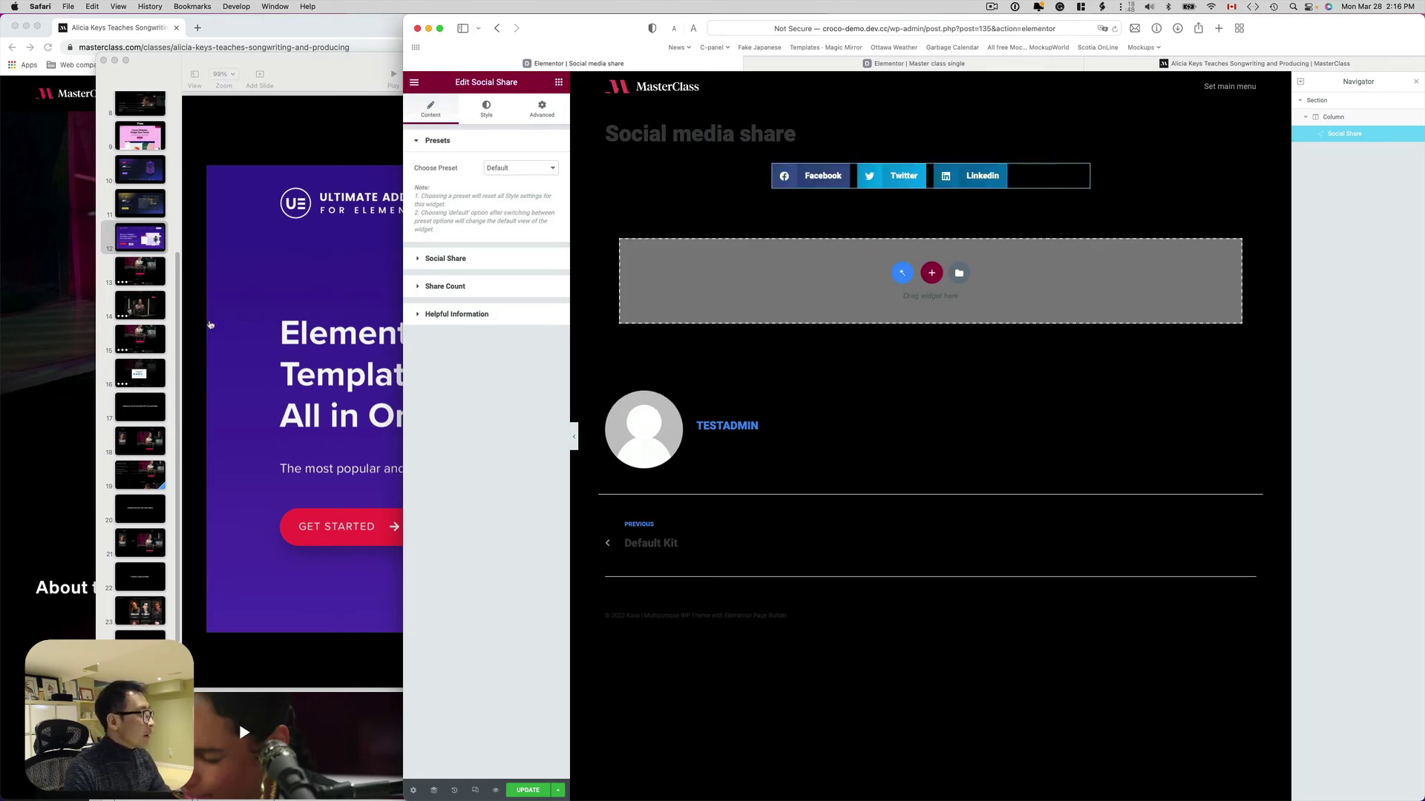
Open the Share popup on the MasterClass reference page in Chrome for comparison and return to the Social media share template
left_click(48, 279)
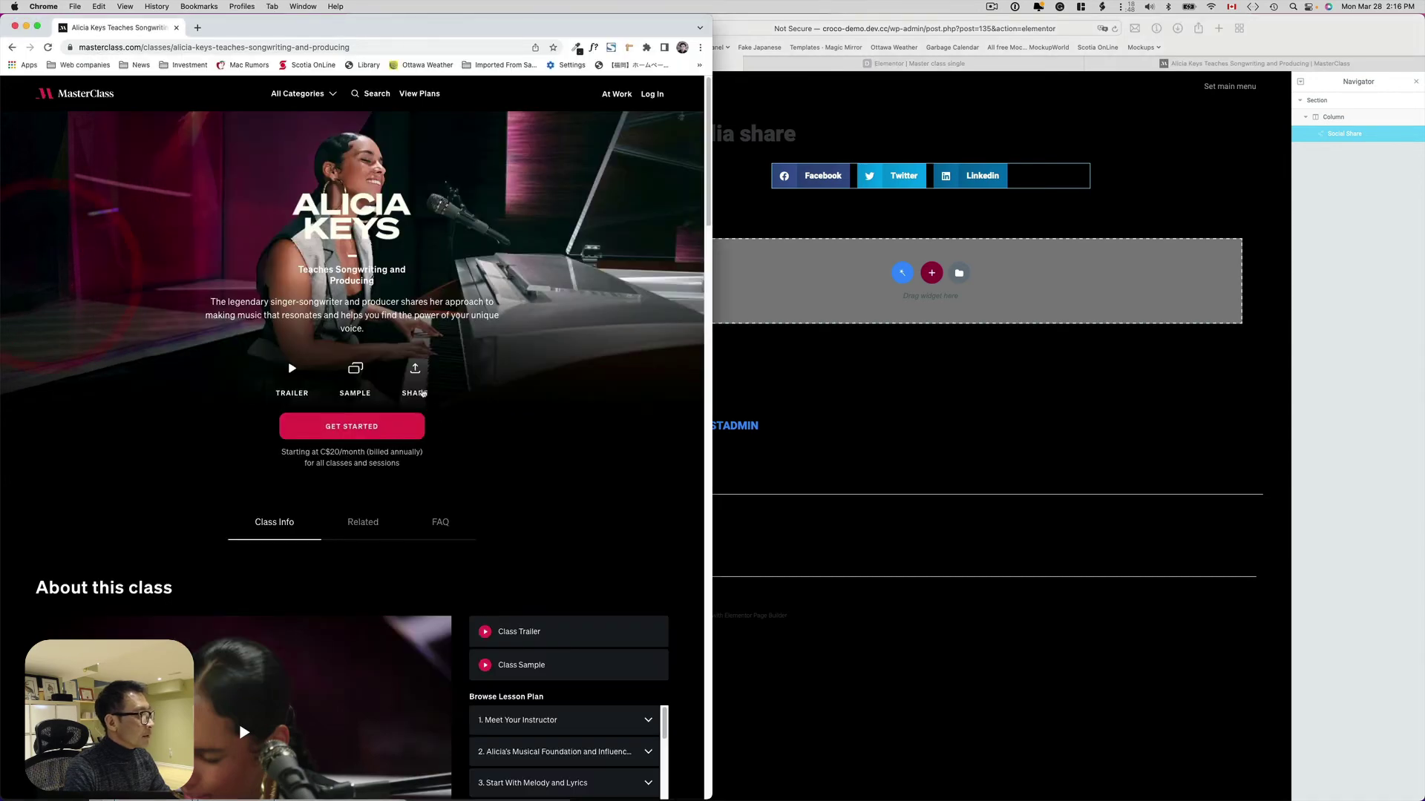
left_click(417, 386)
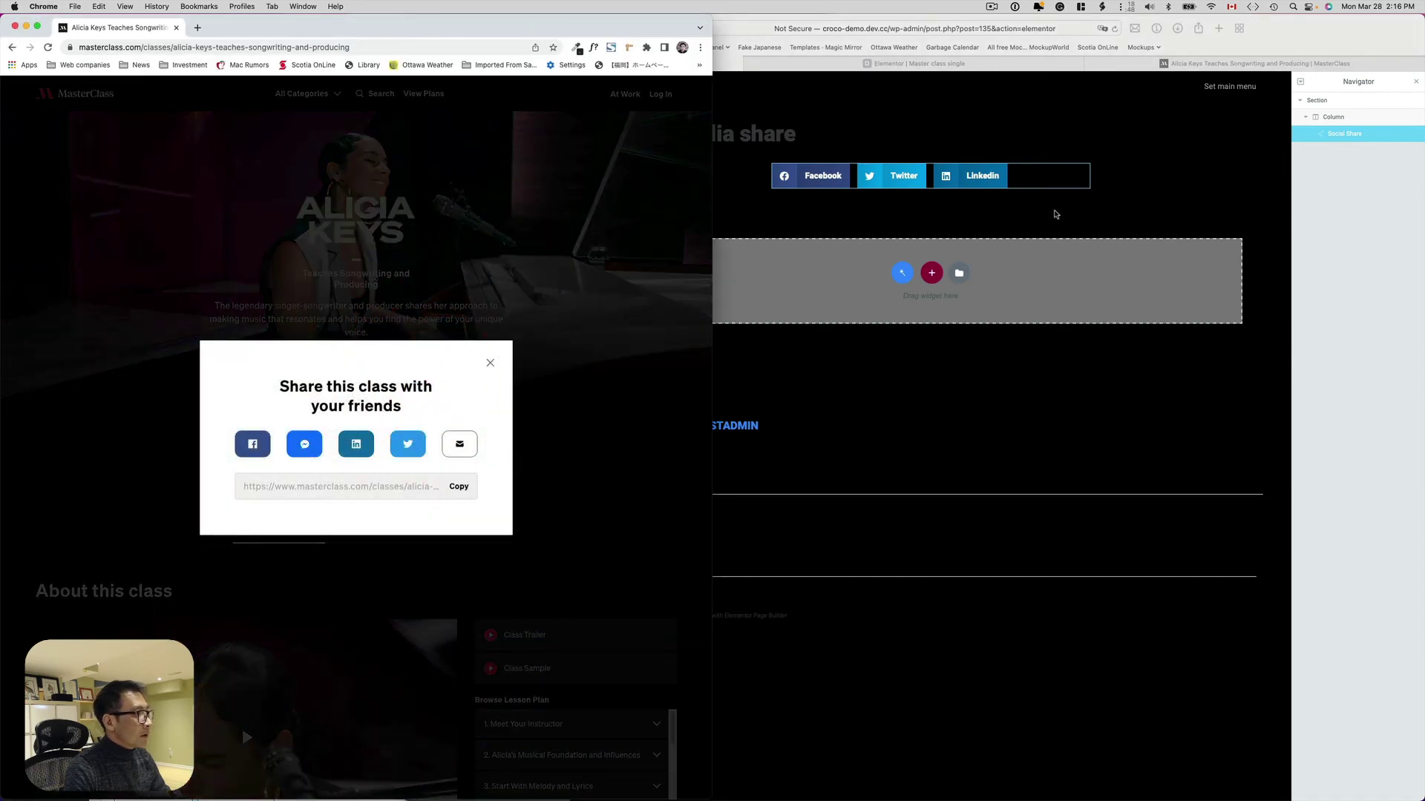
left_click(1158, 186)
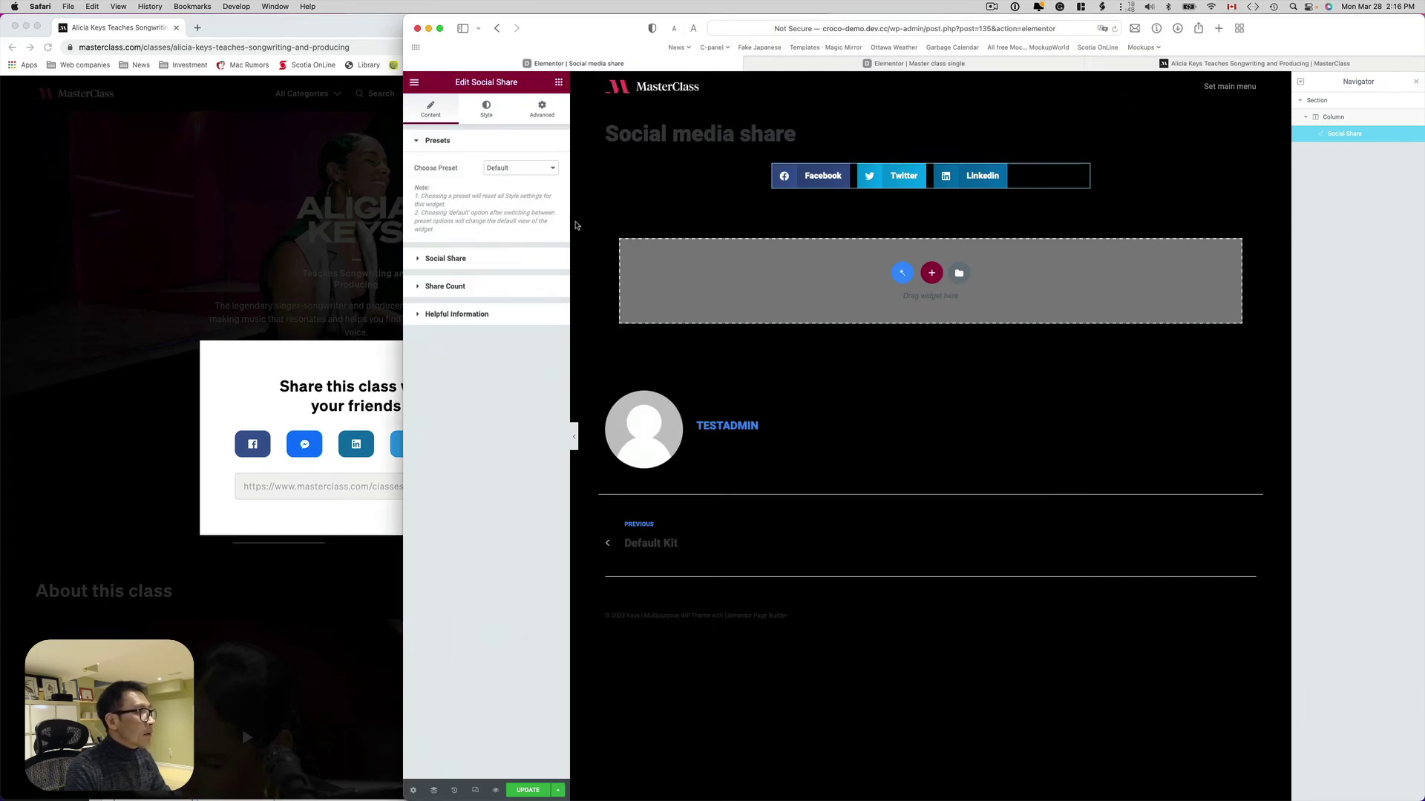
Try Preset 1 on the Social Share widget and set its preset to Preset 2
left_click(544, 173)
left_click(544, 179)
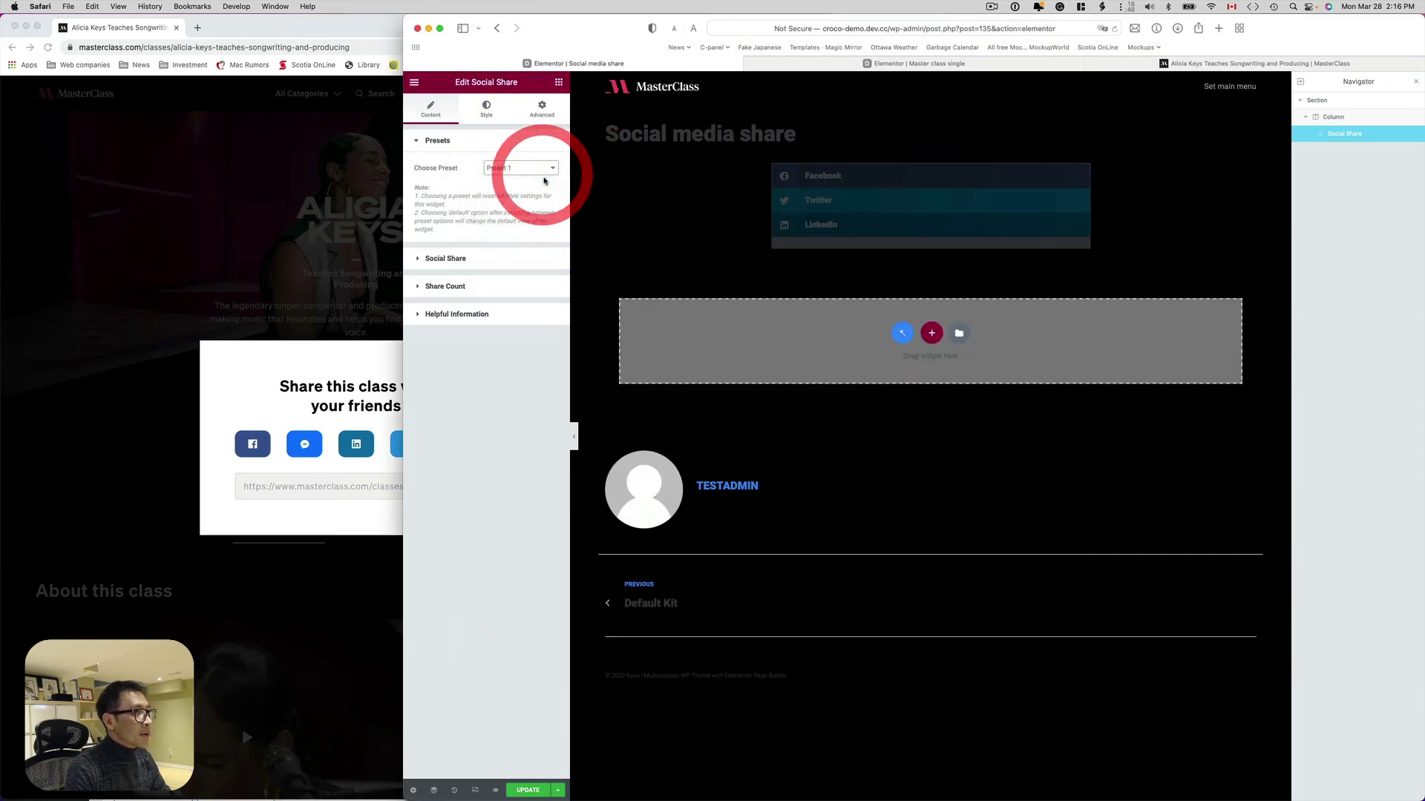
left_click(542, 175)
left_click(544, 179)
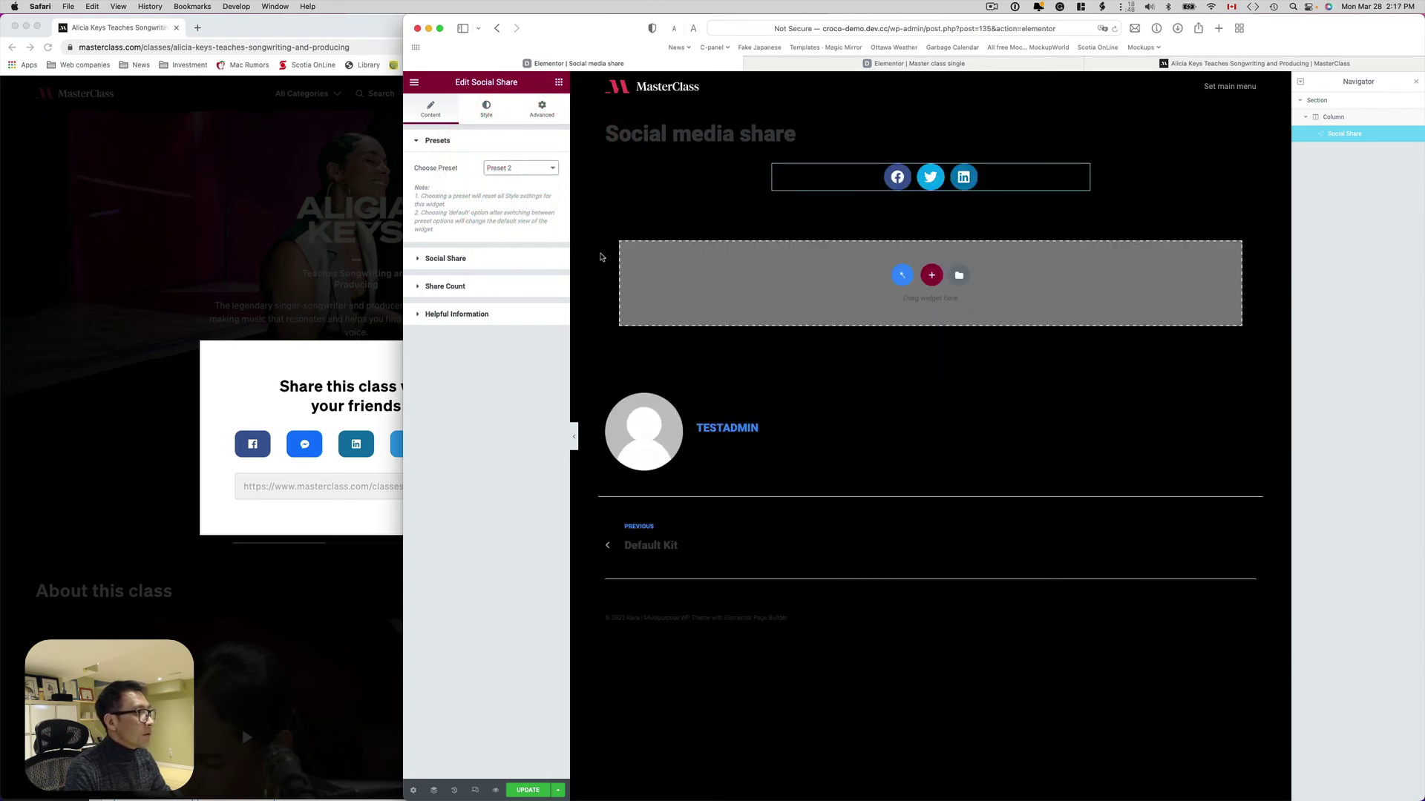
Set the margin of the column holding the Social Share widget to 33 on all sides
left_click(929, 152)
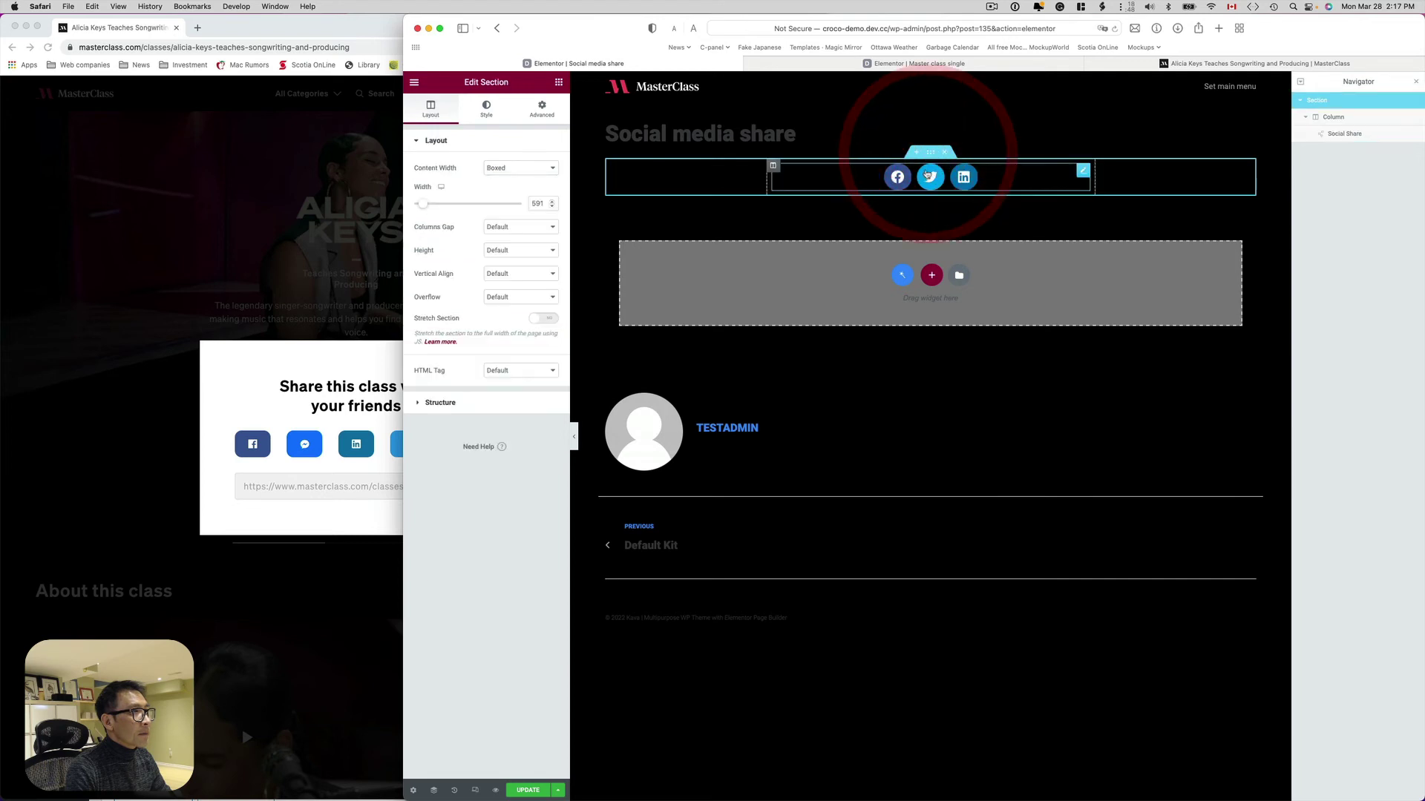
left_click(773, 166)
left_click(549, 109)
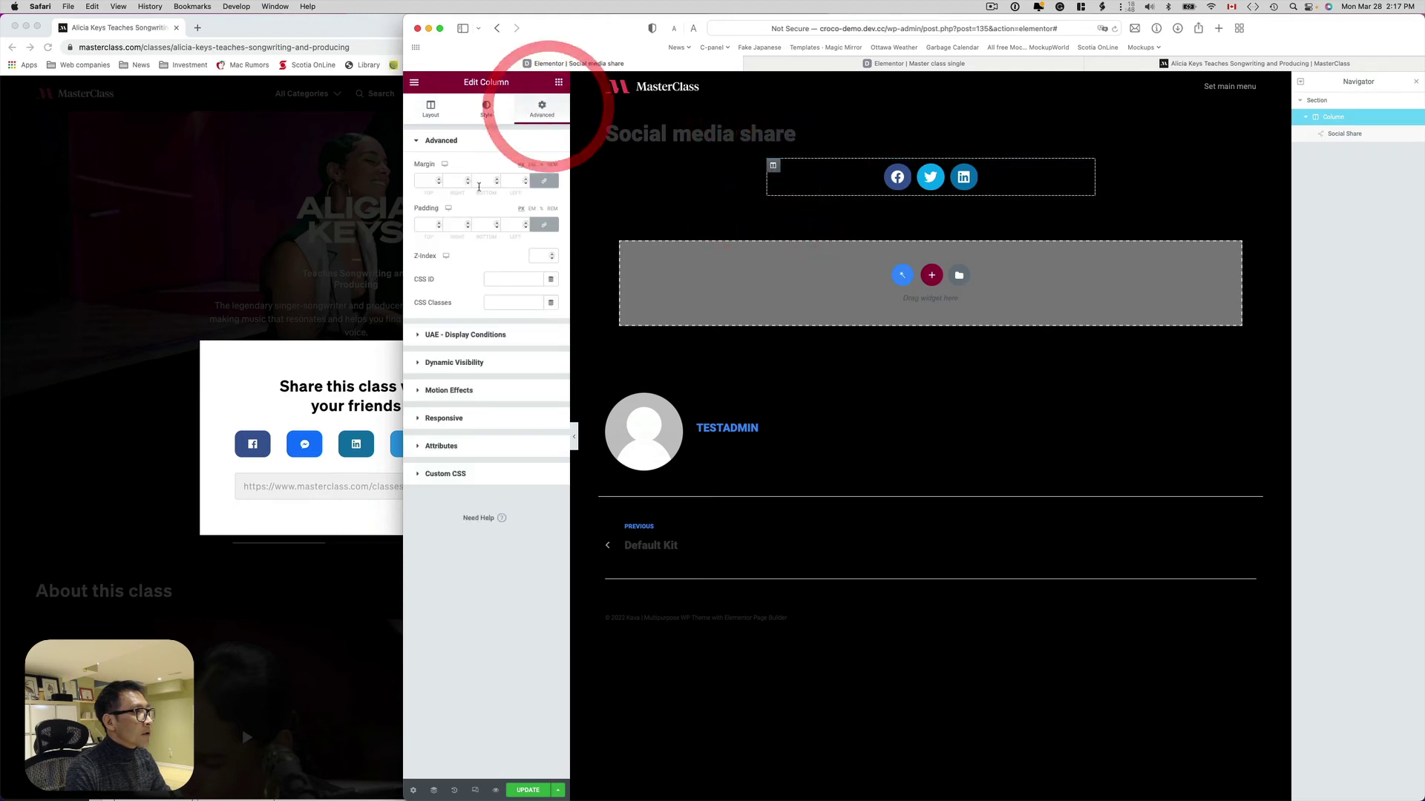
left_click(429, 180)
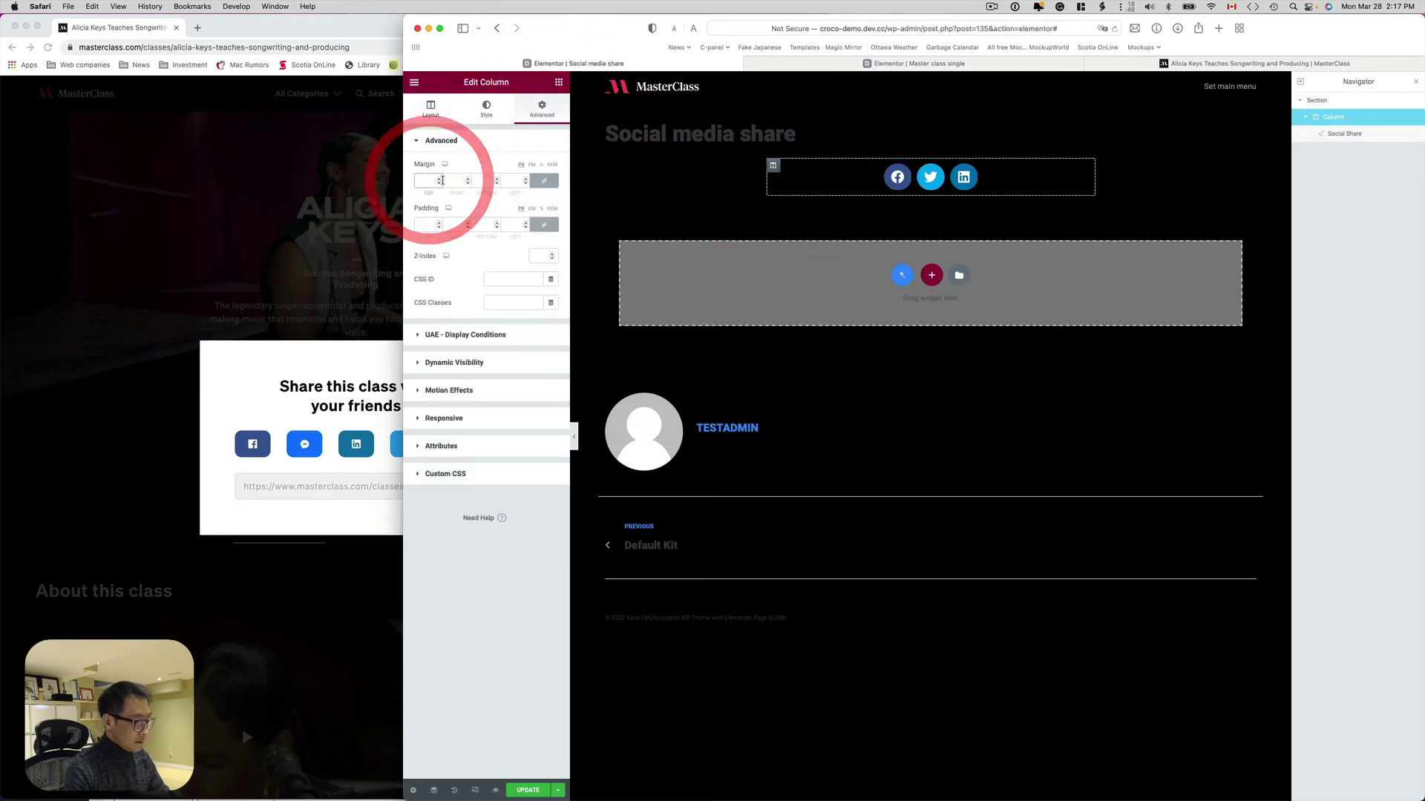
type("33")
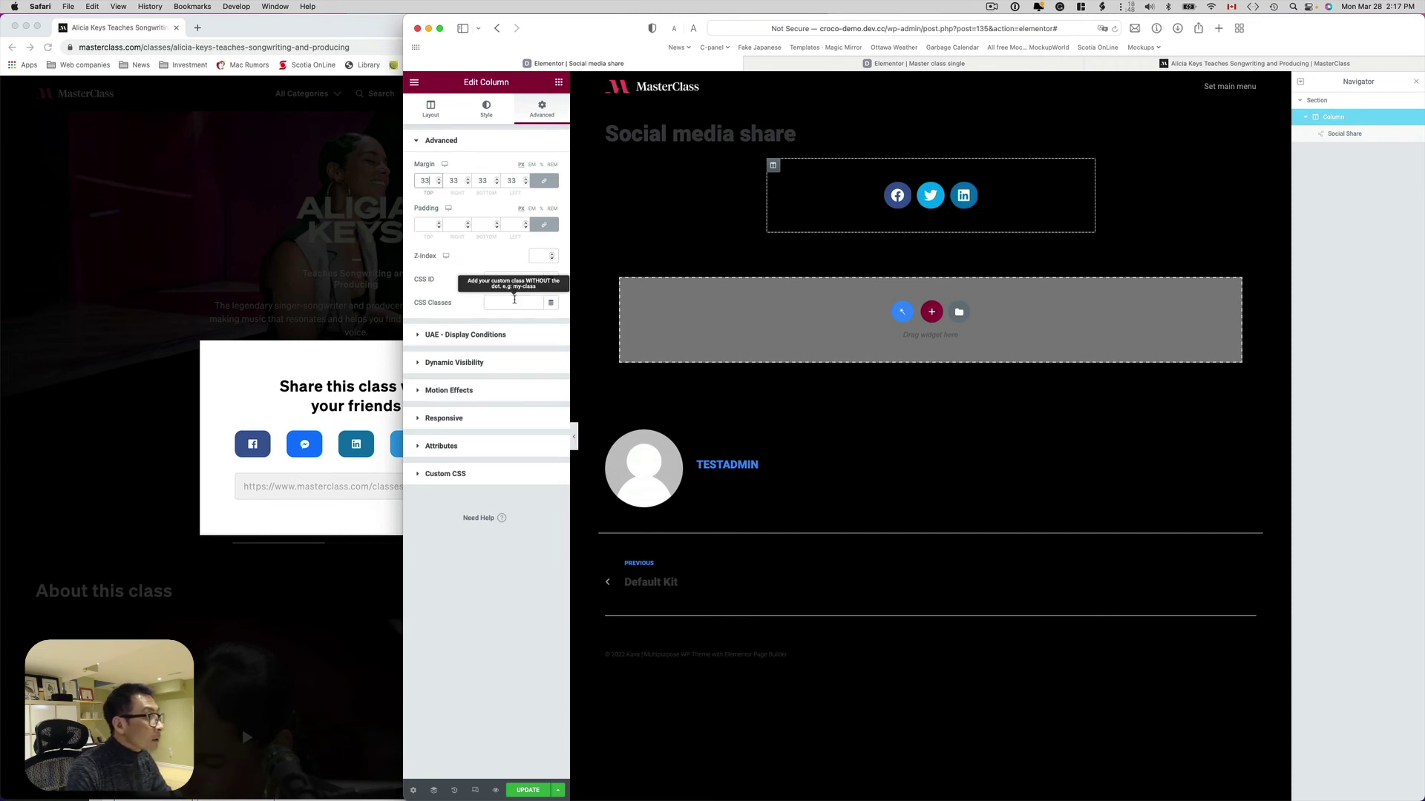
Give the column holding the Social Share widget a classic background in white
left_click(478, 120)
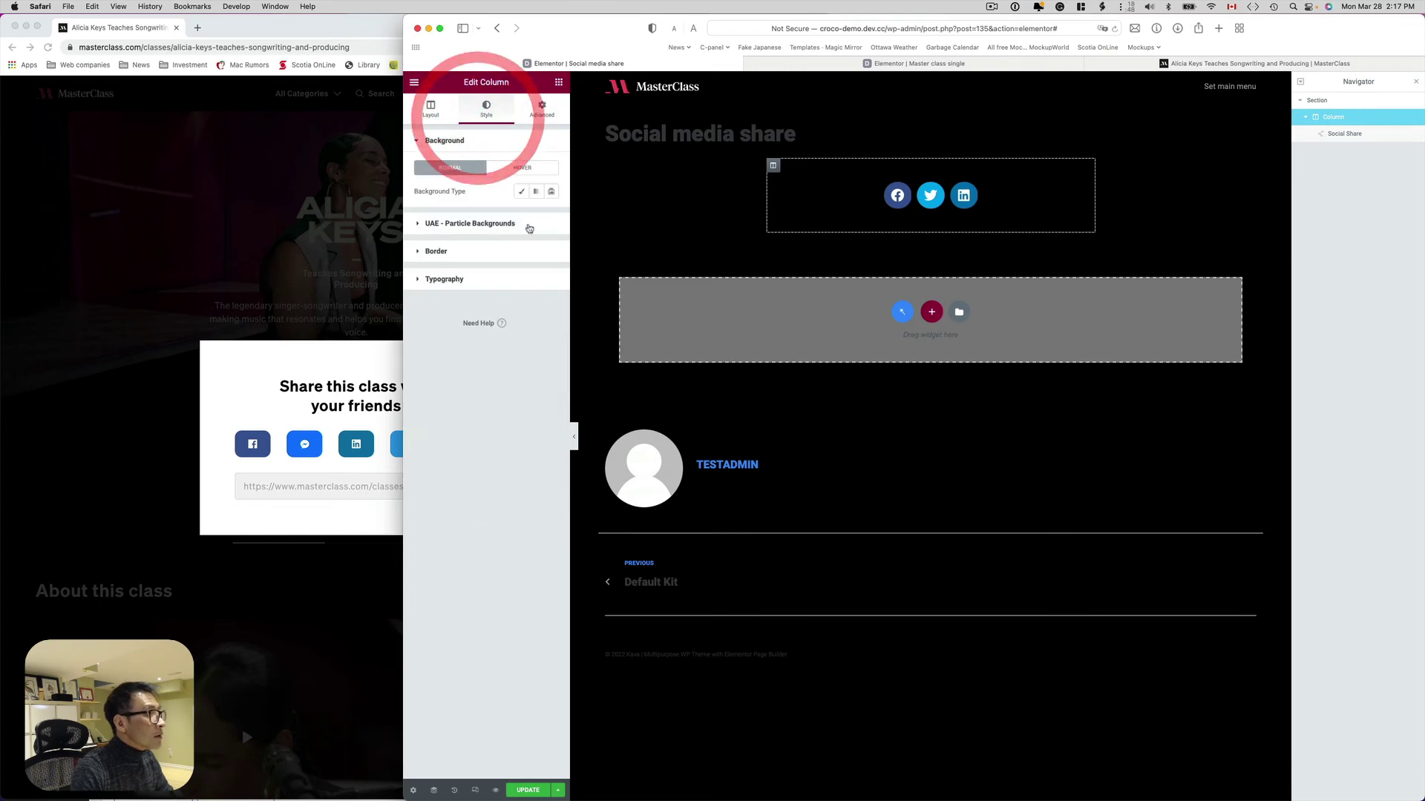
left_click(521, 191)
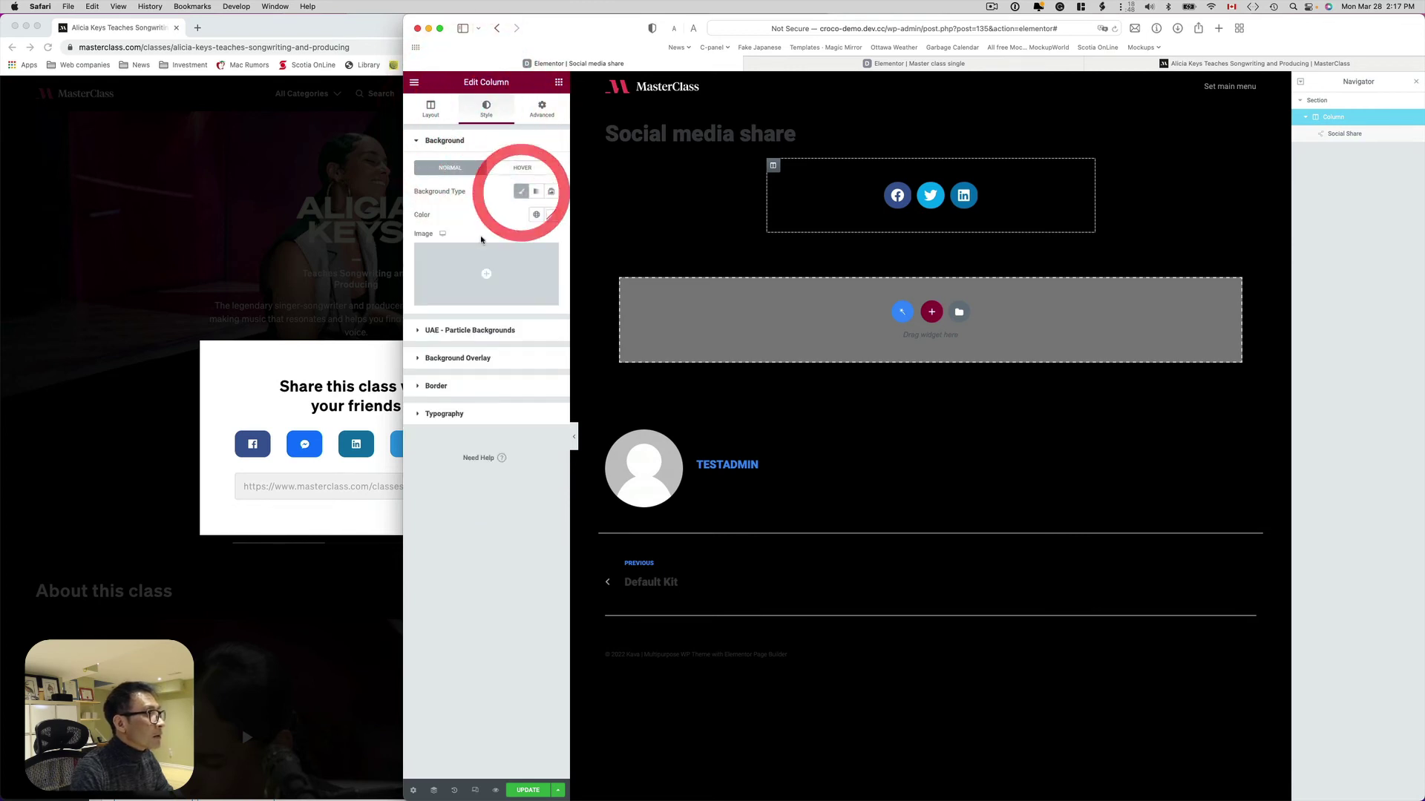
left_click(534, 216)
left_click(480, 345)
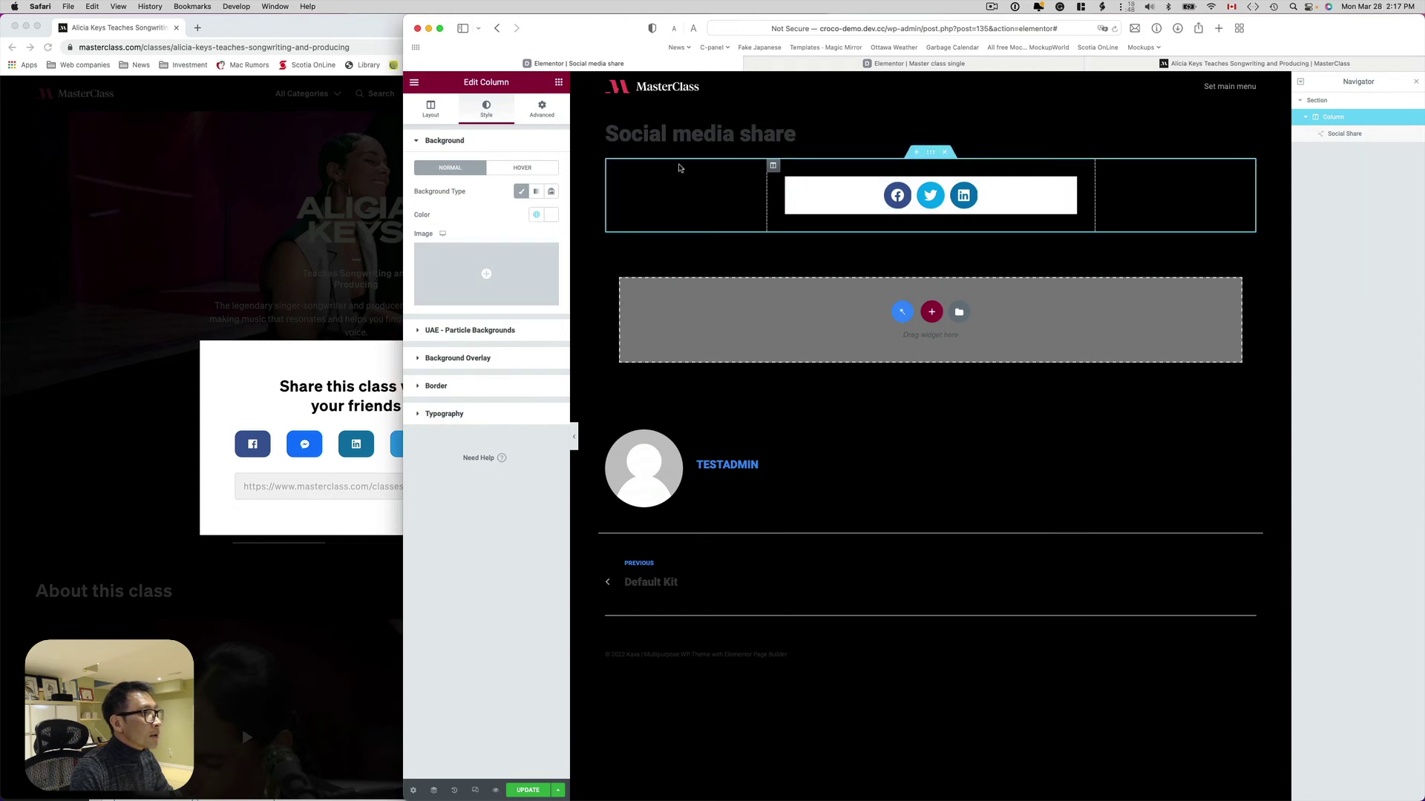
Clear the column's margin and set its padding to 33 on all sides
left_click(542, 109)
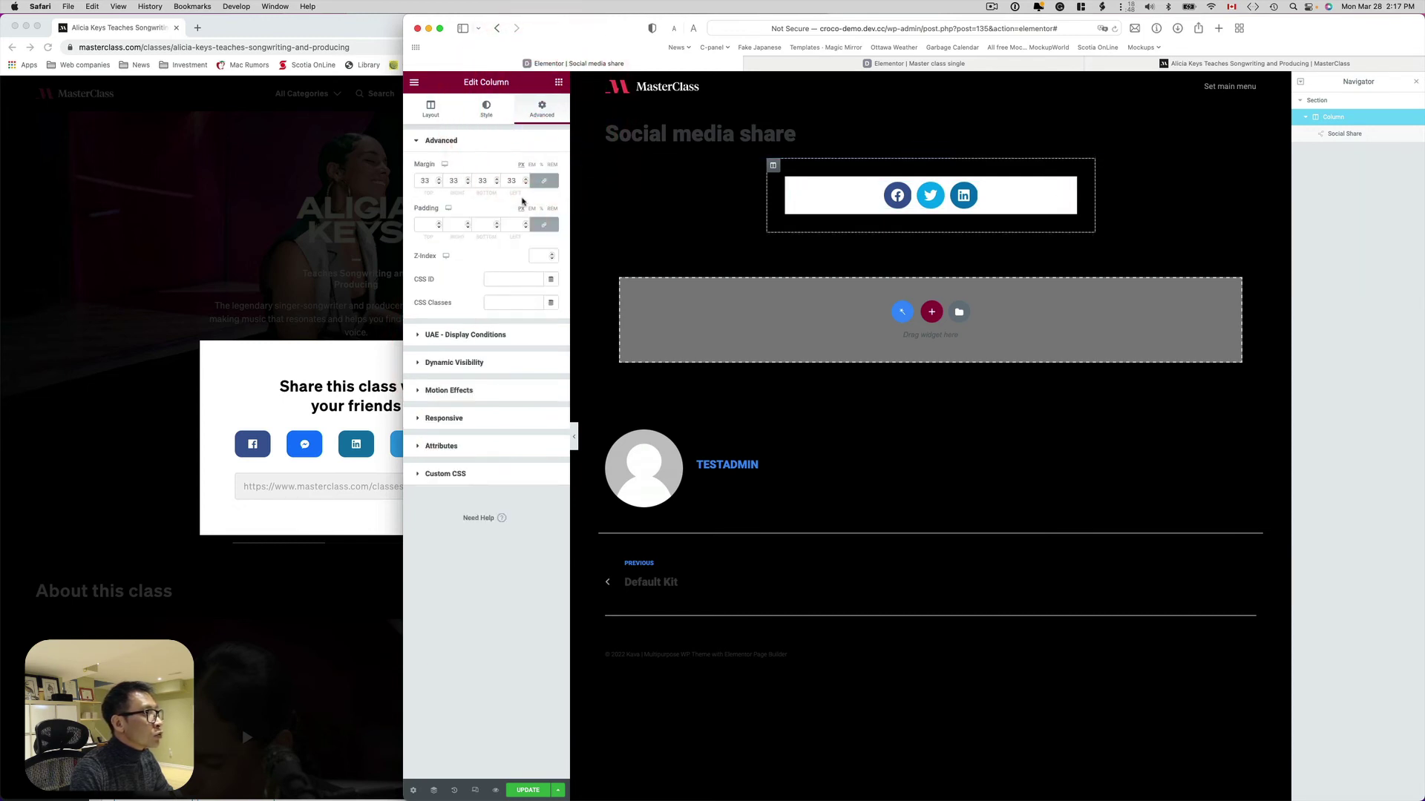
double_click(427, 182)
key("BackSpace")
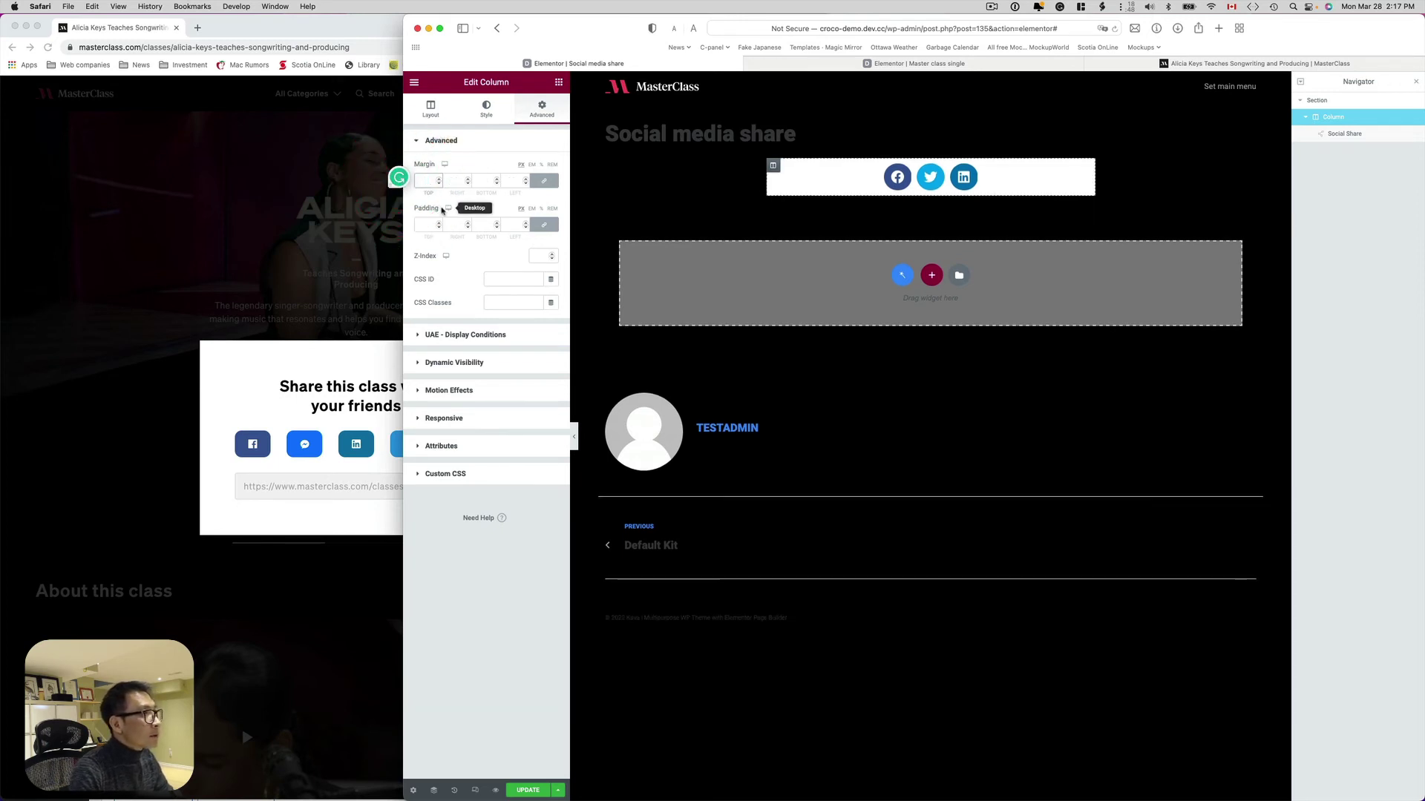
left_click(428, 225)
type("33")
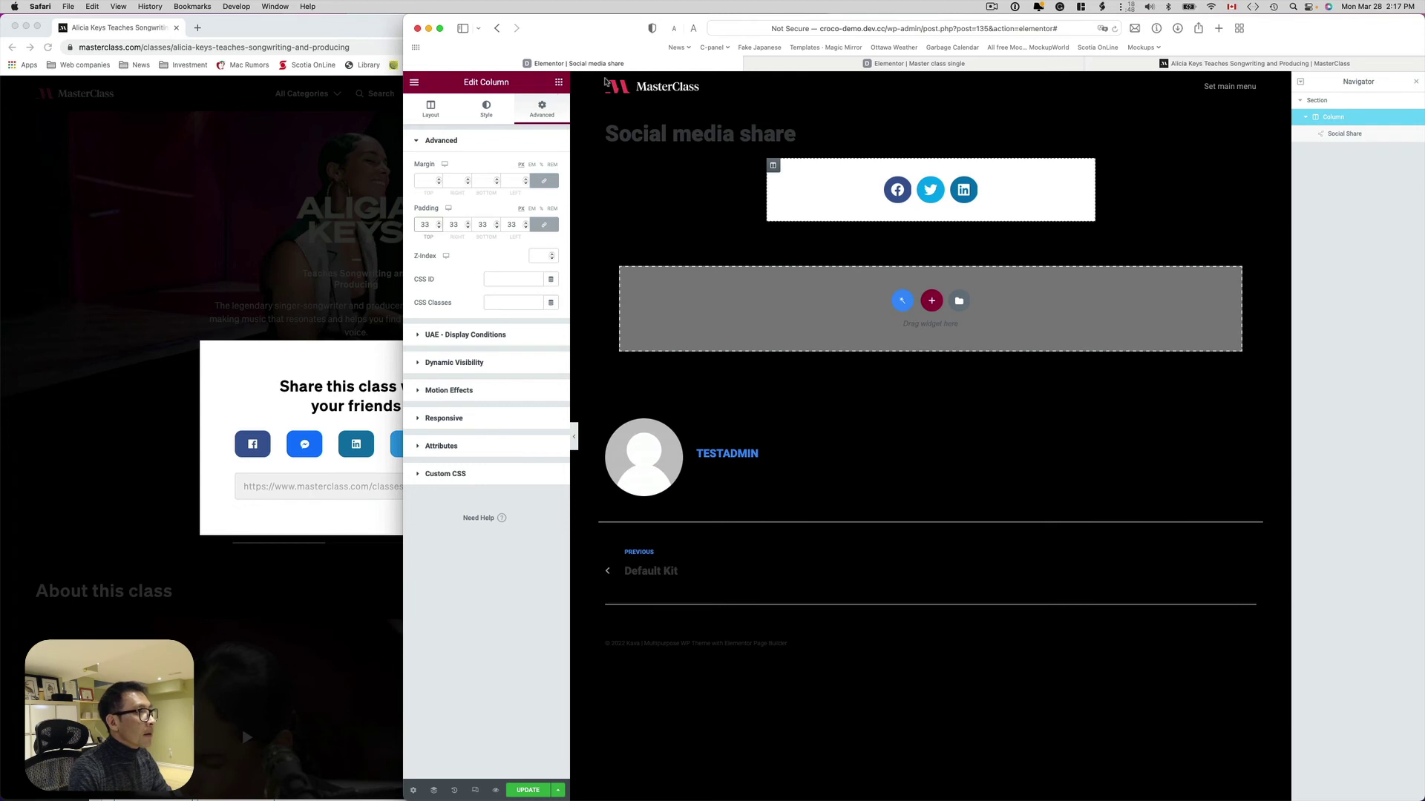
Add a Heading widget above the social icons with the title "Share this class with your friends" copied from the MasterClass popup
left_click(559, 82)
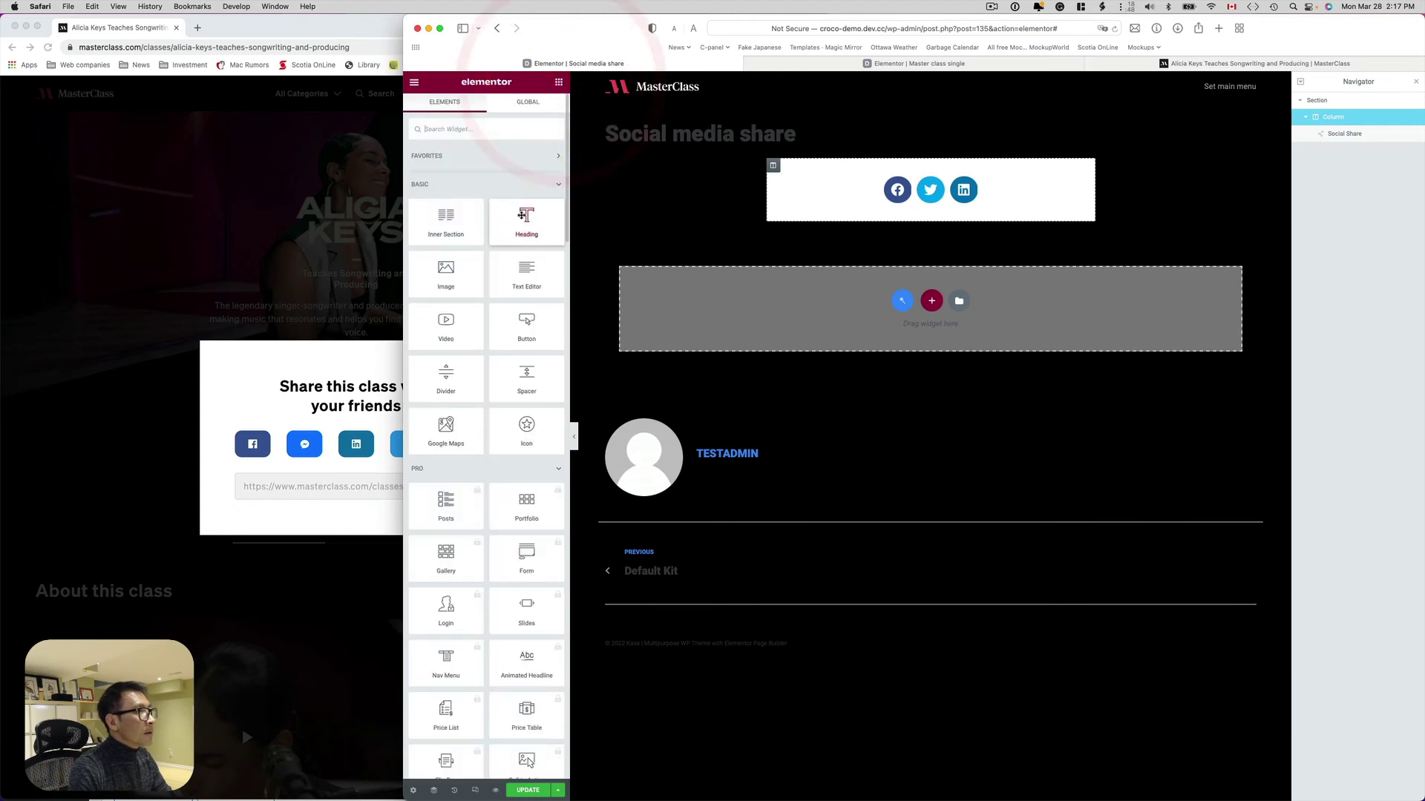
left_click_drag(527, 219, 920, 186)
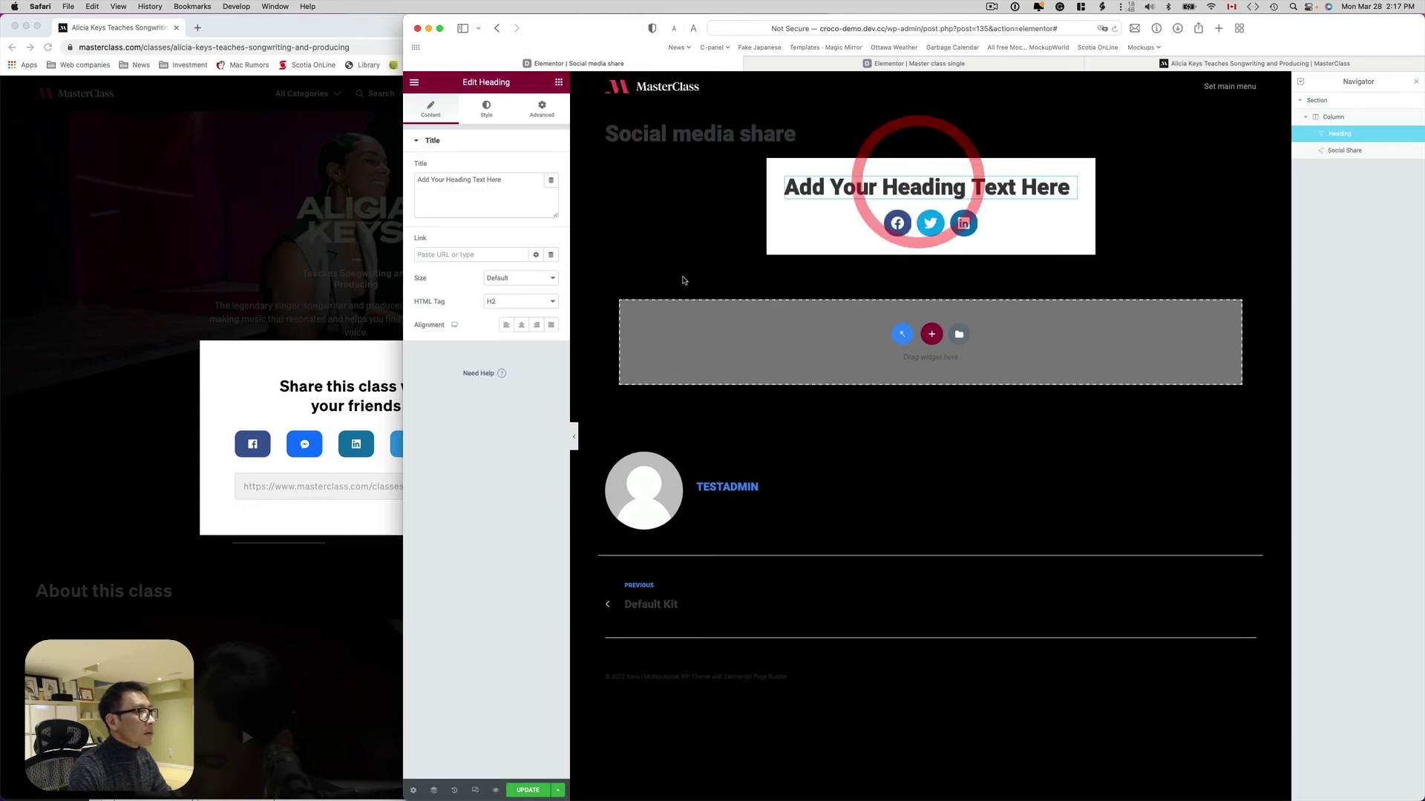
left_click(311, 406)
left_click_drag(417, 414, 270, 377)
left_click(1044, 191)
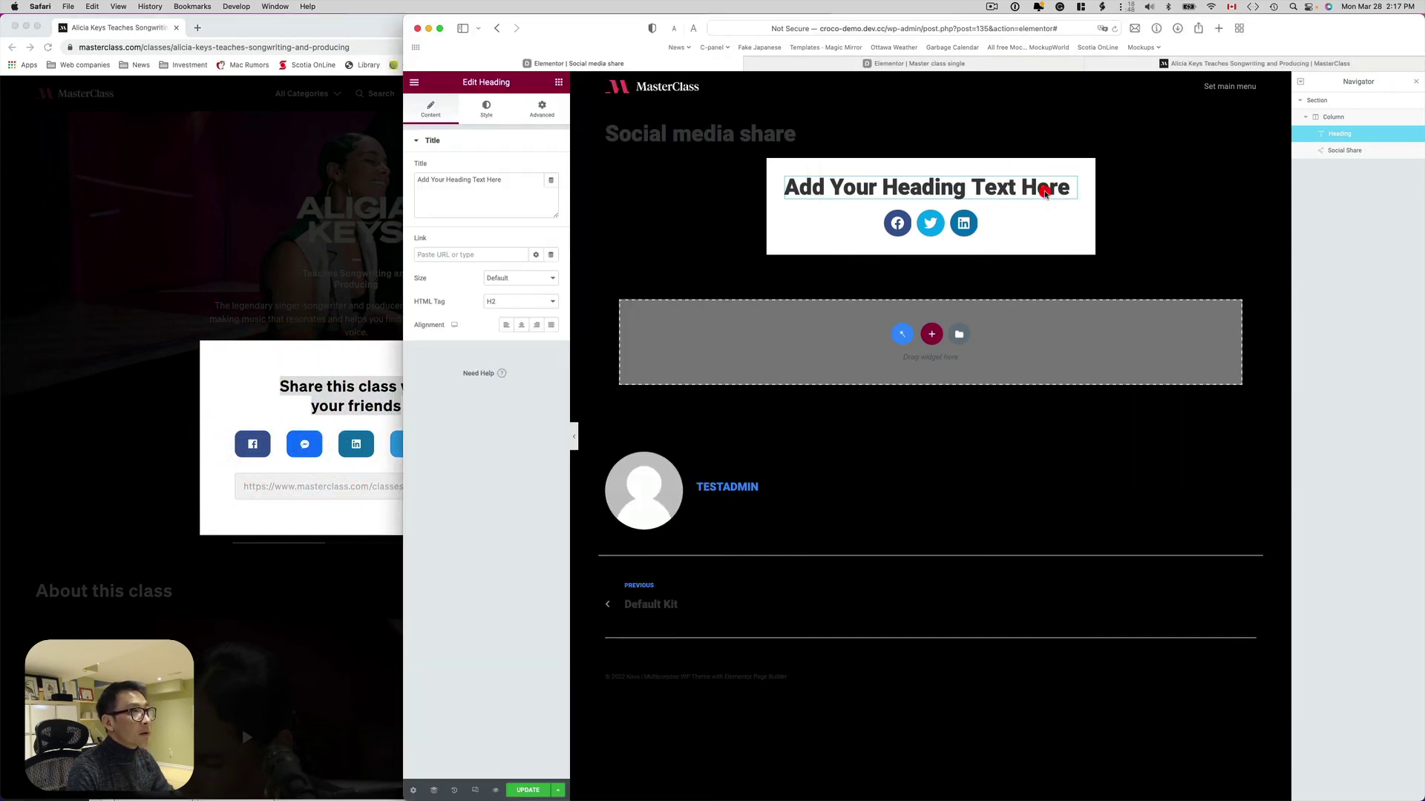
triple_click(512, 189)
type("Share this class with your friends")
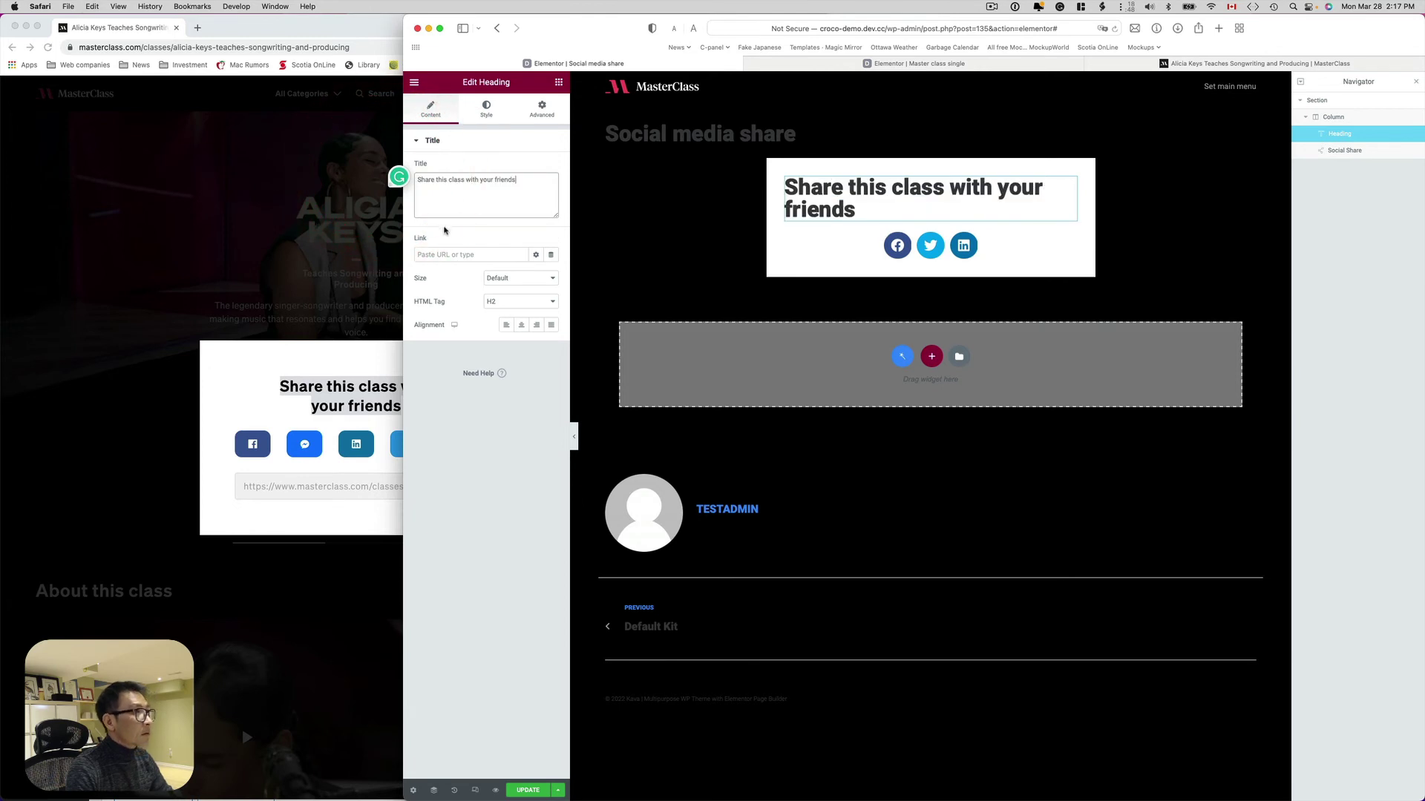
Try H4 for the heading, set its HTML tag to H3, and center-align it
left_click(518, 302)
left_click(510, 318)
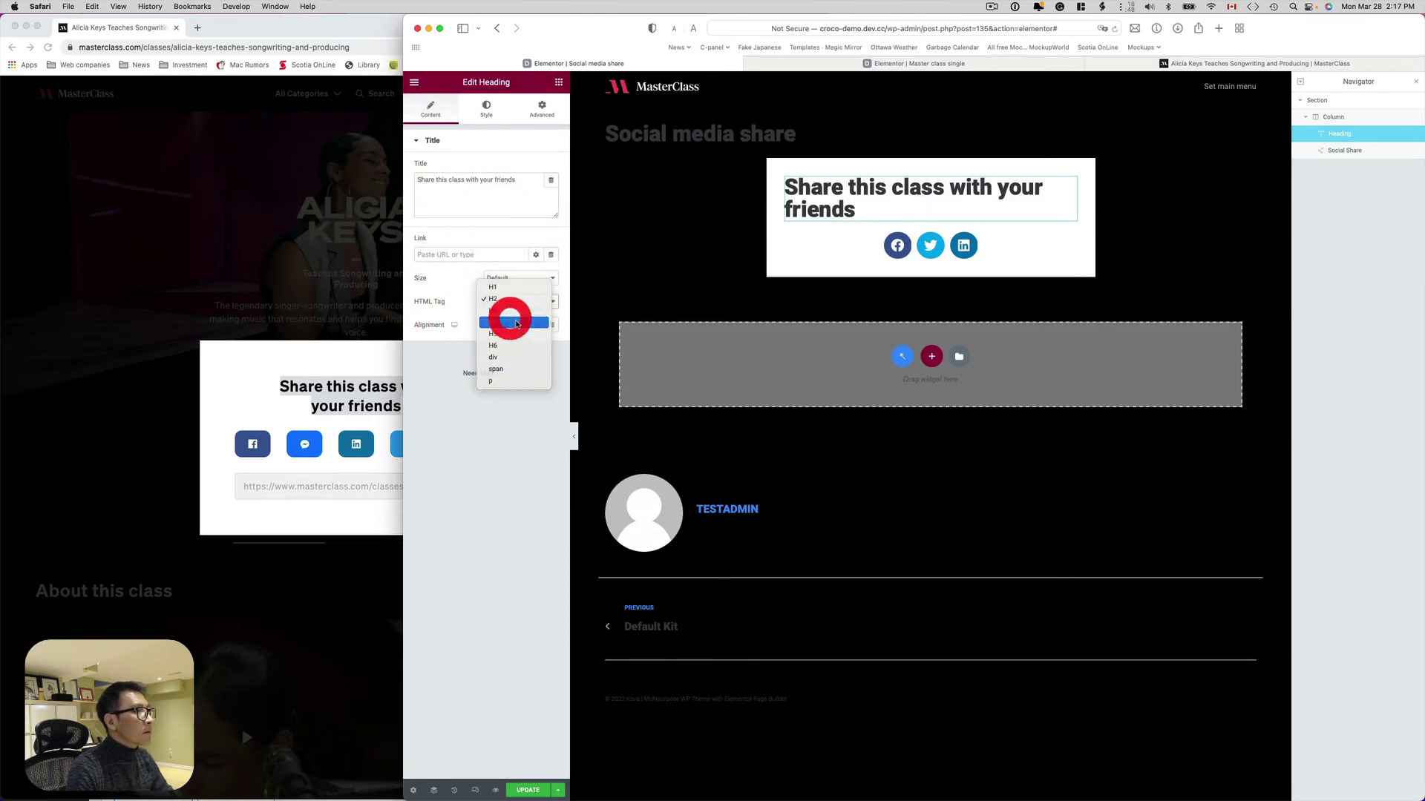
left_click(524, 301)
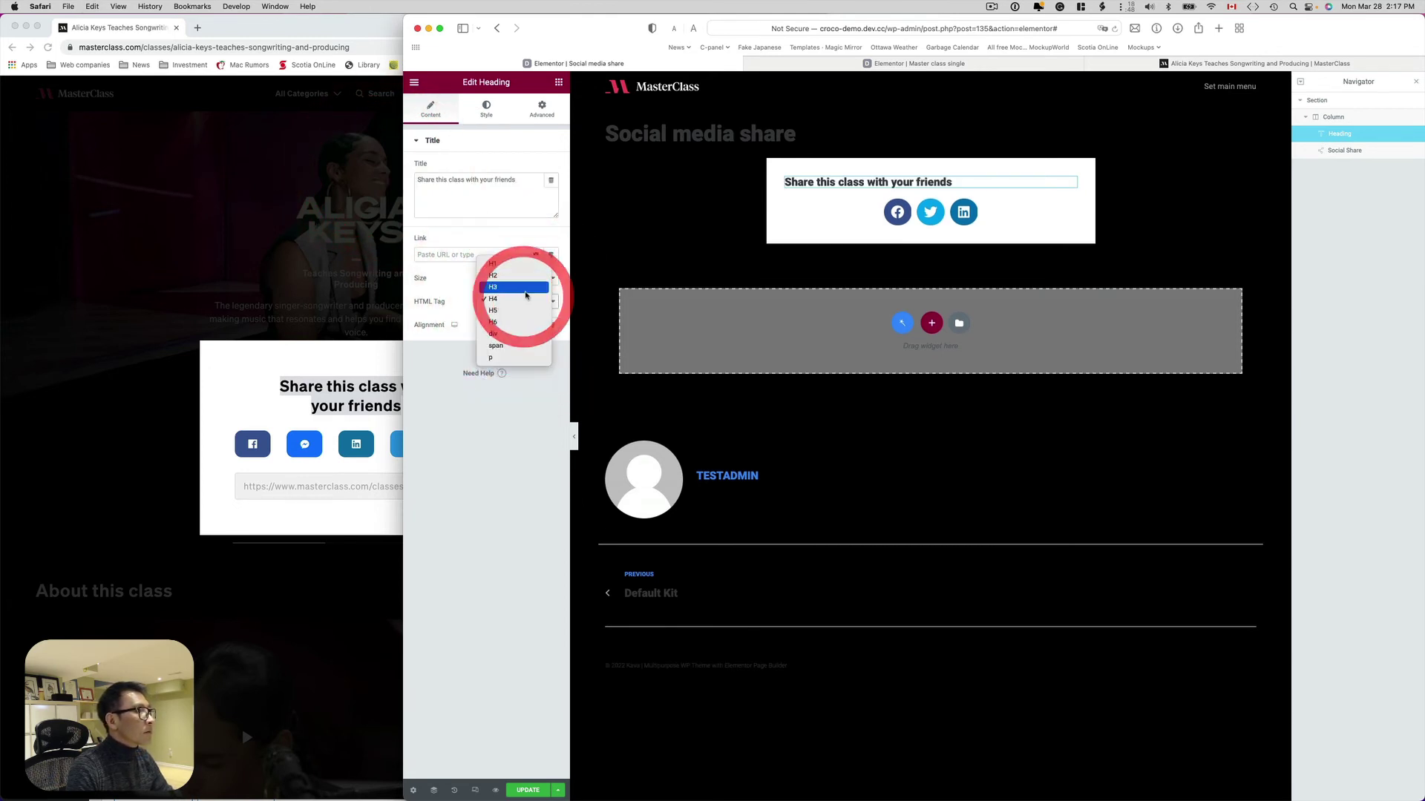
left_click(521, 287)
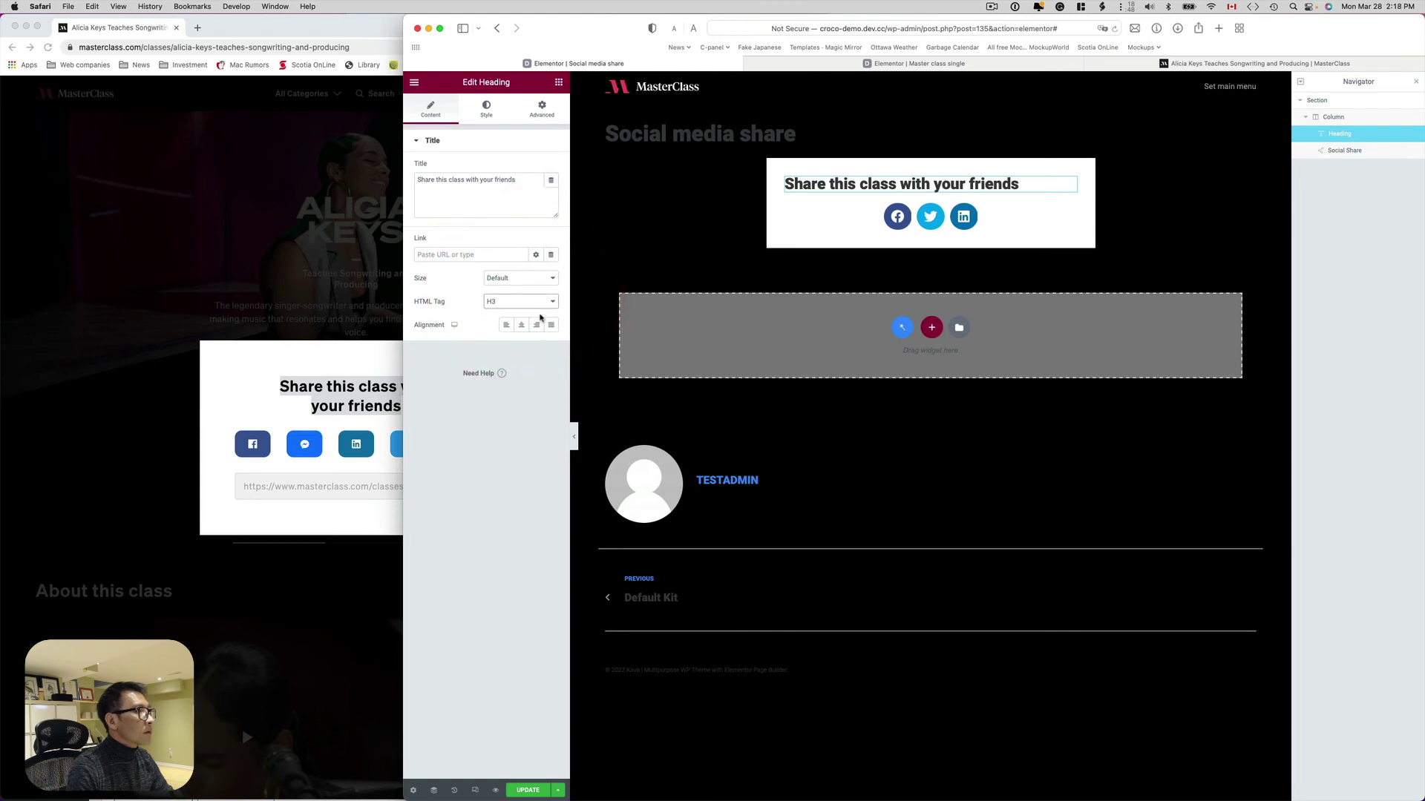
left_click(522, 325)
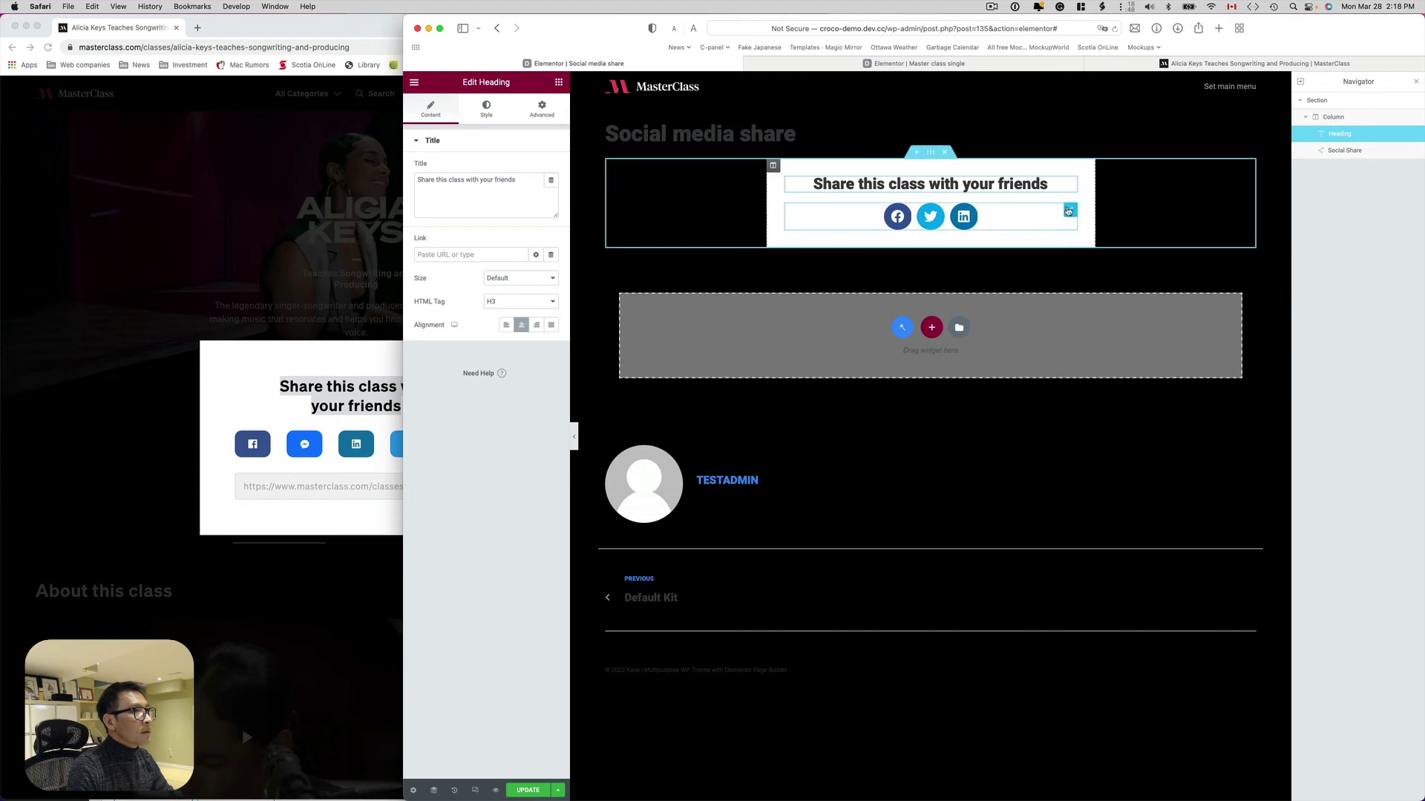
Compare the Social Share widget's networks with the MasterClass popup in Chrome and add an Email item after Linkedin
left_click(1068, 211)
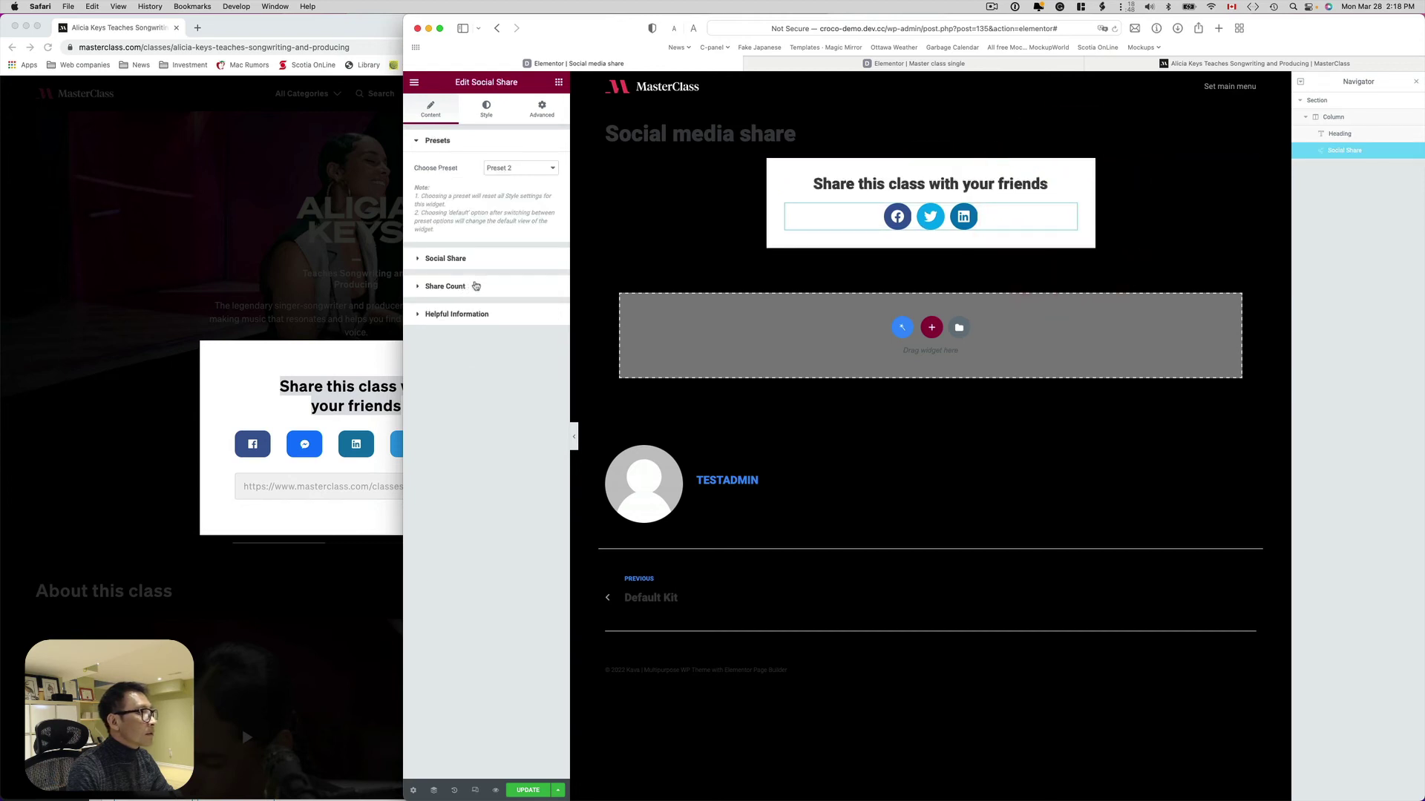
left_click(456, 266)
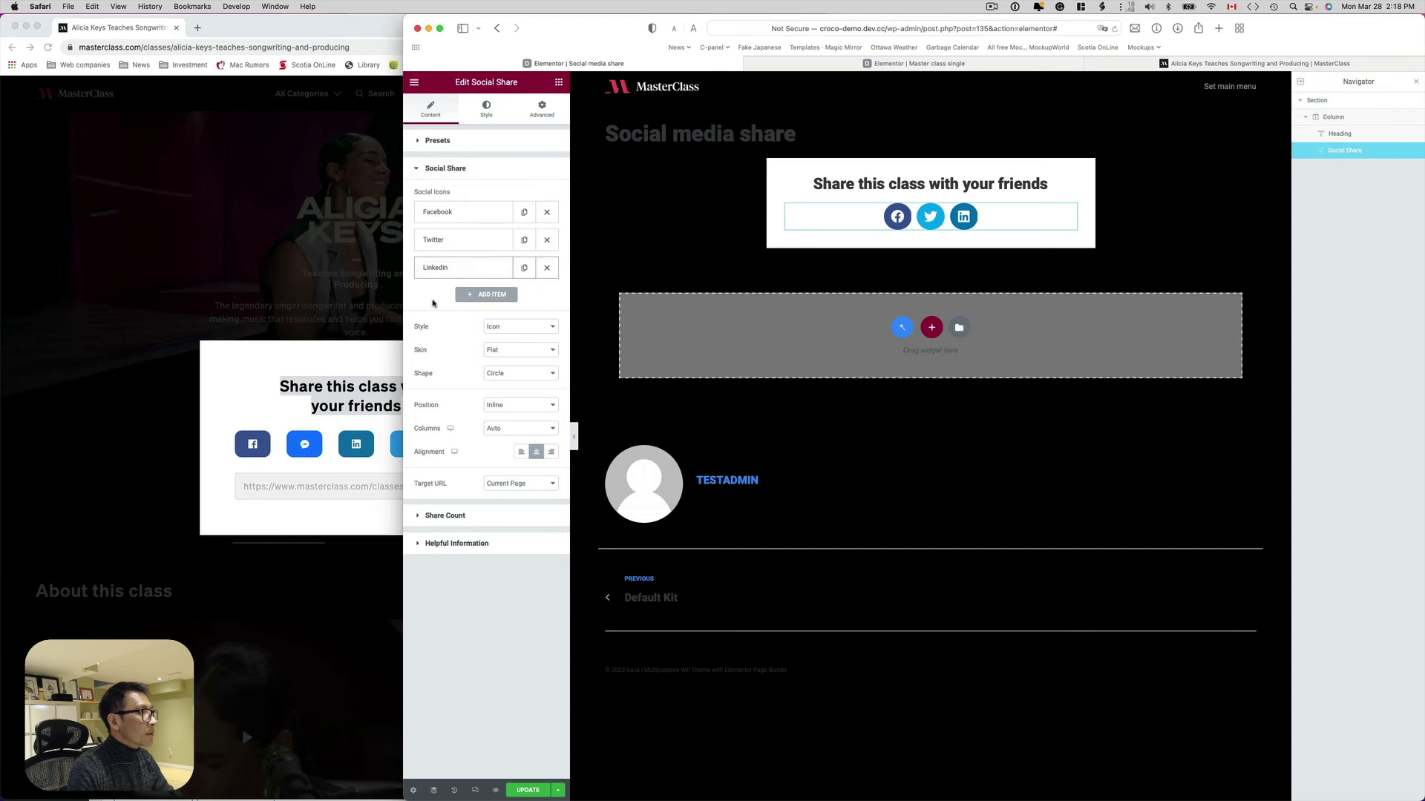
left_click(255, 385)
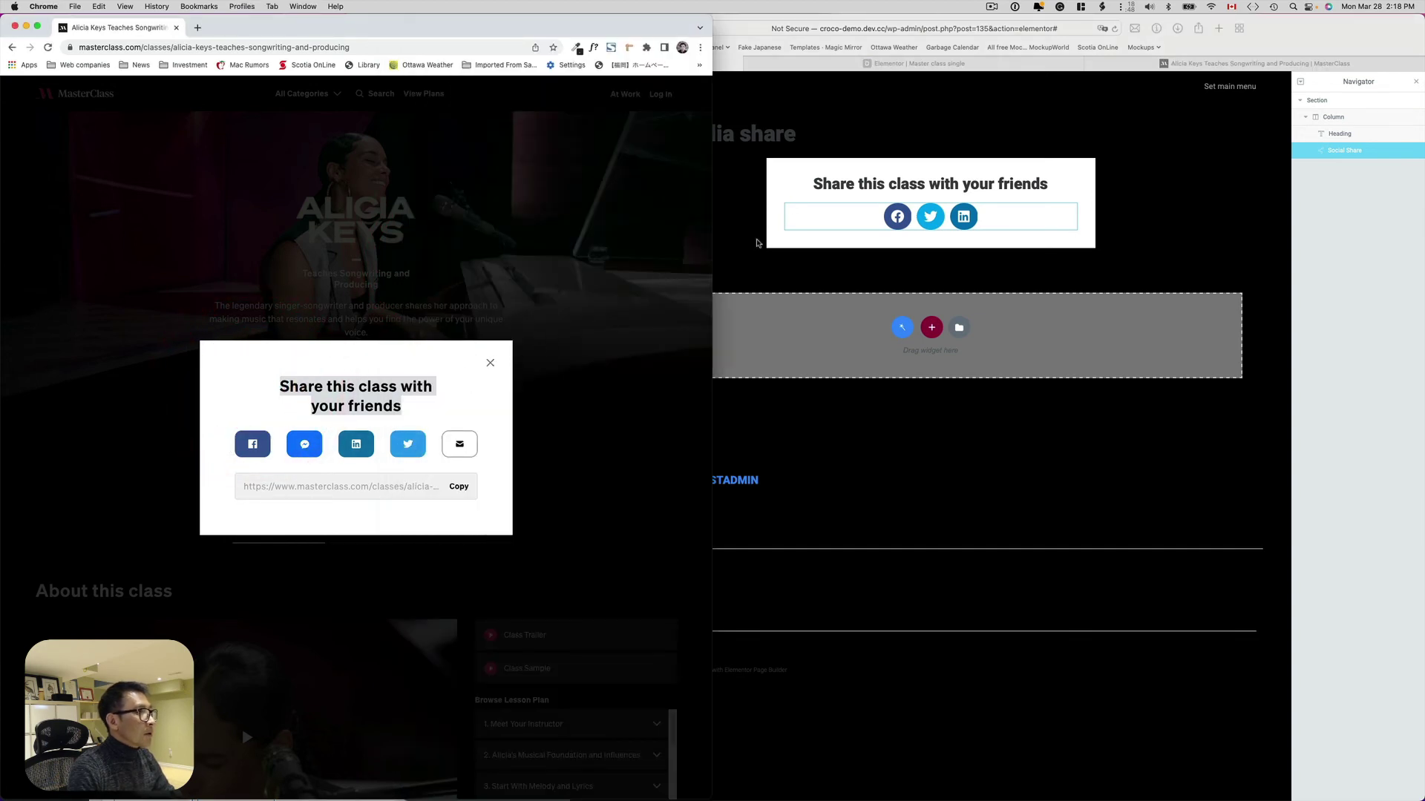
left_click(843, 215)
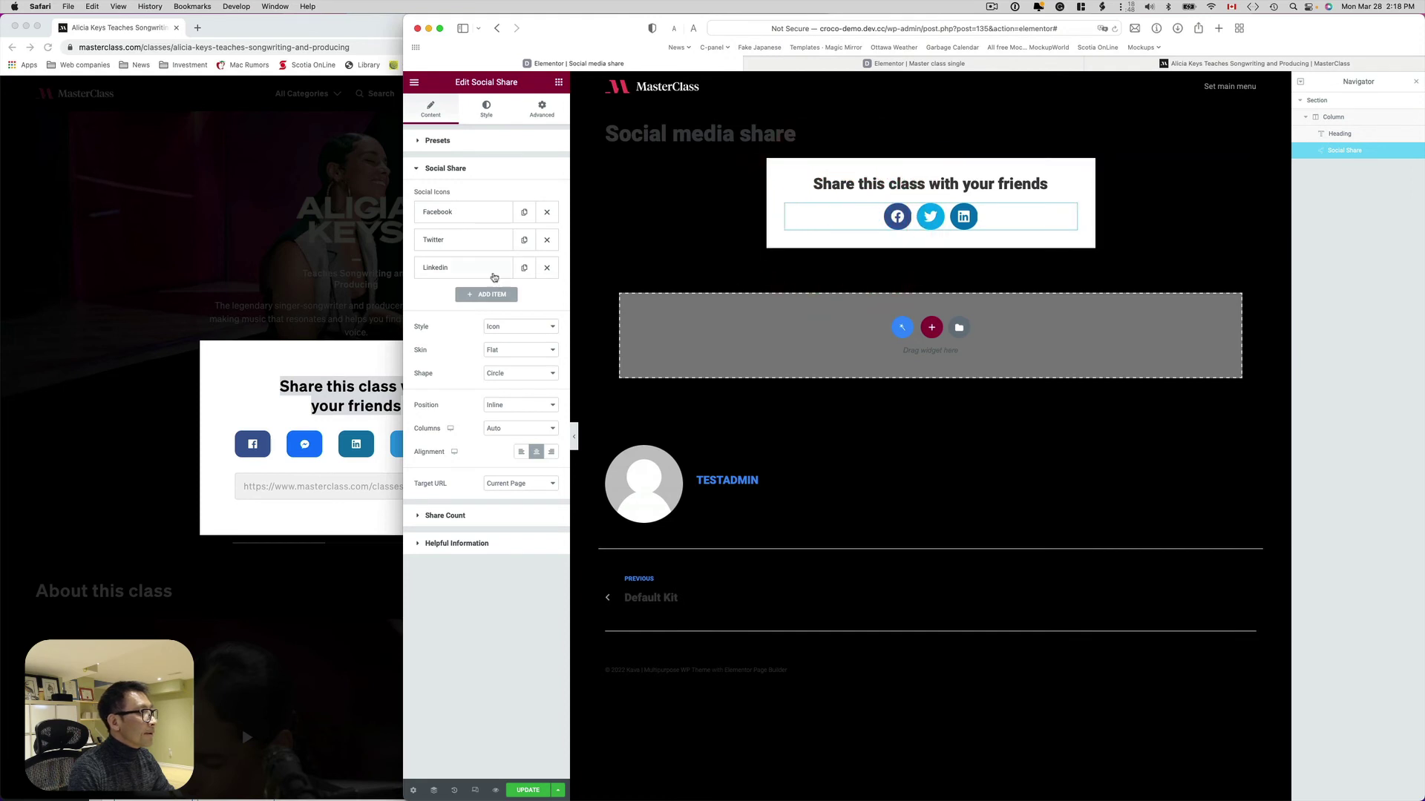
left_click(486, 294)
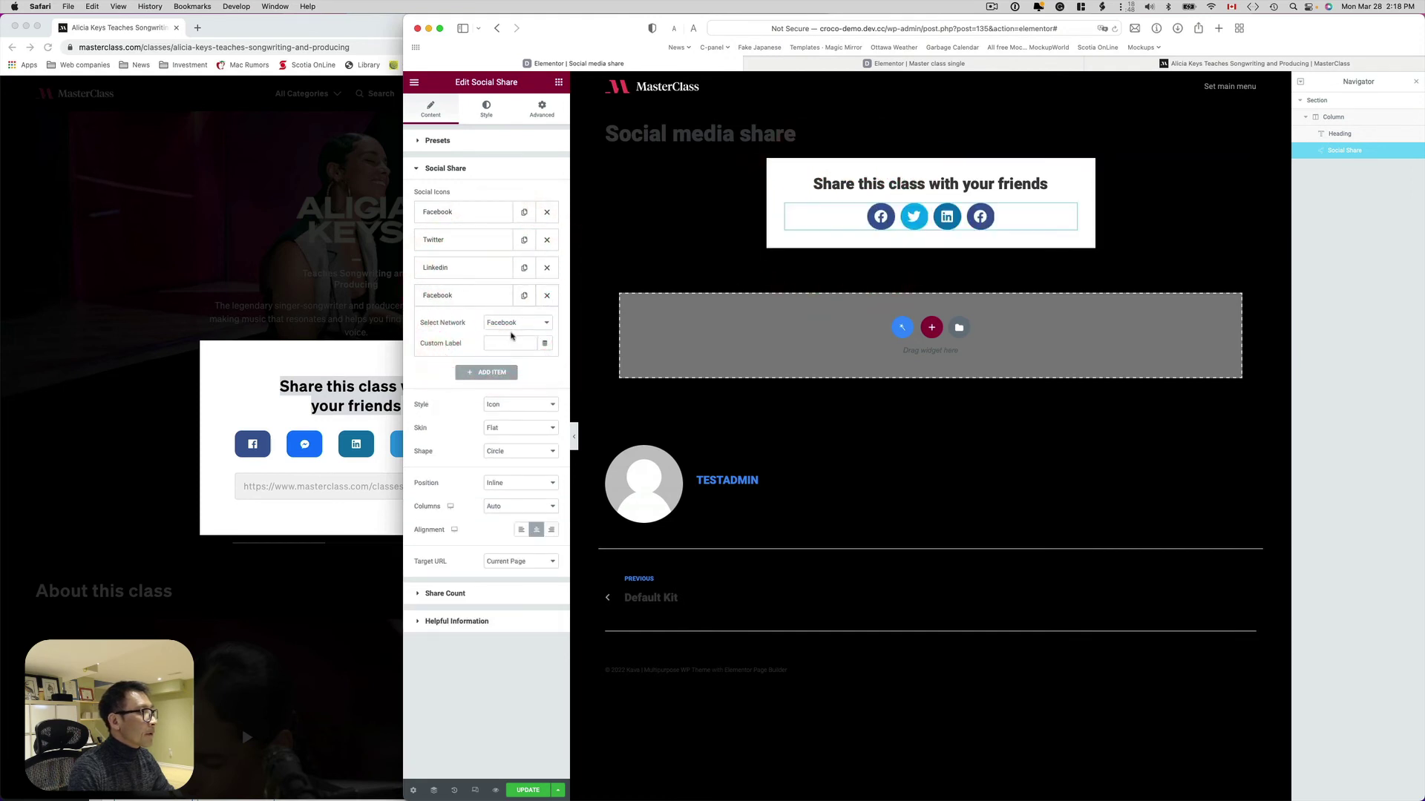
left_click(516, 325)
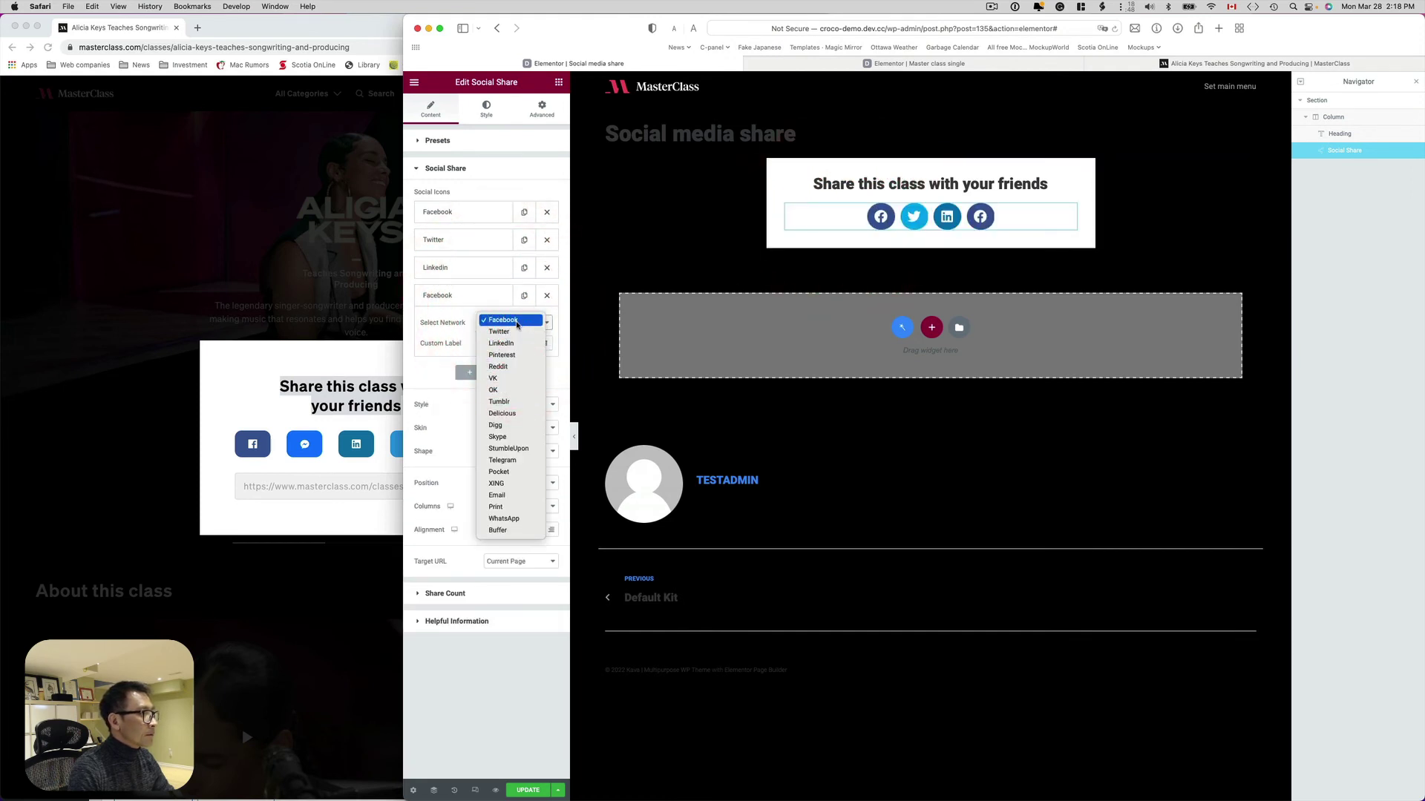
left_click(524, 498)
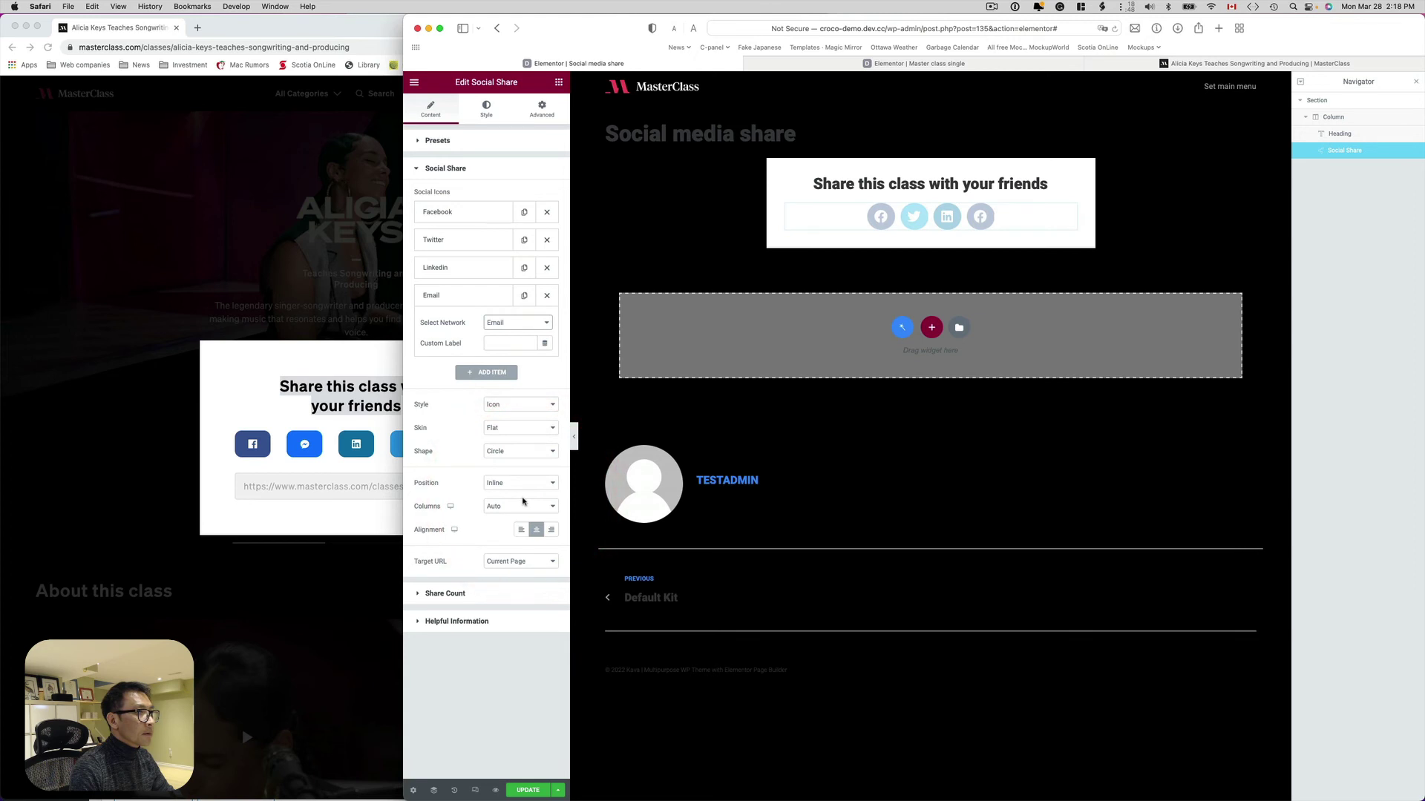
Check the style options of the Social Share widget and set the icon shape to Rounded
left_click(486, 406)
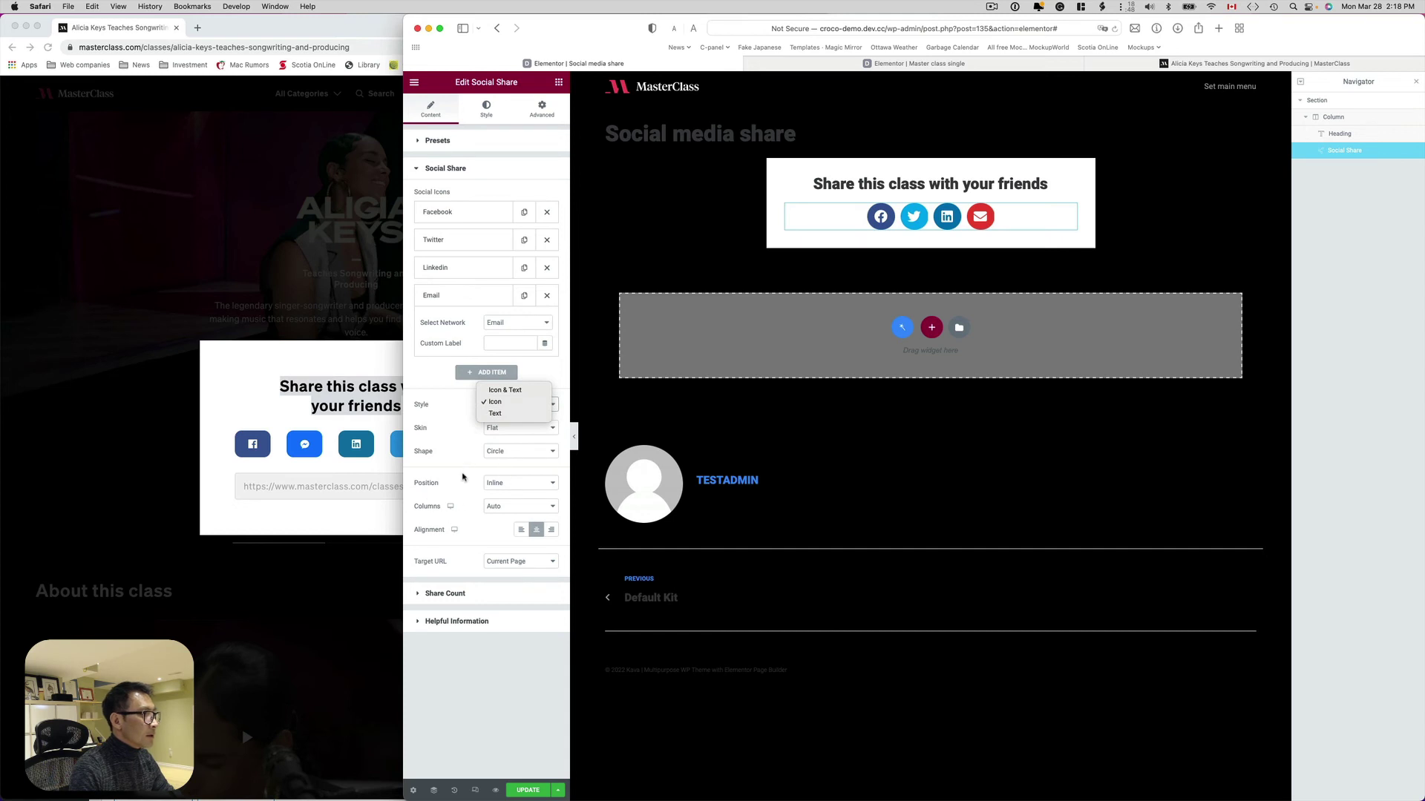
left_click(482, 452)
left_click(508, 441)
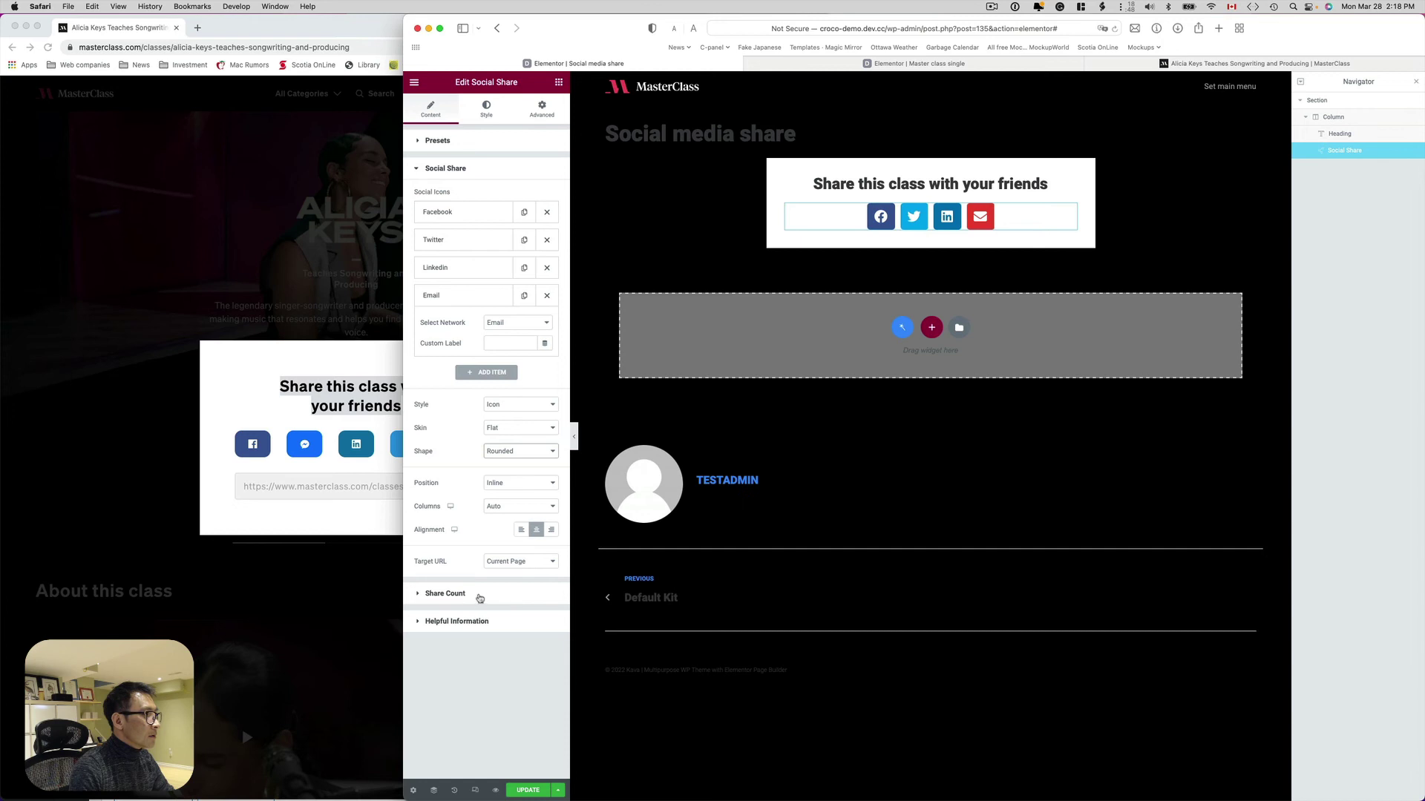
Examine the Social Share widget's Share Count setting and Target URL options, keeping the target as Current Page
left_click(456, 598)
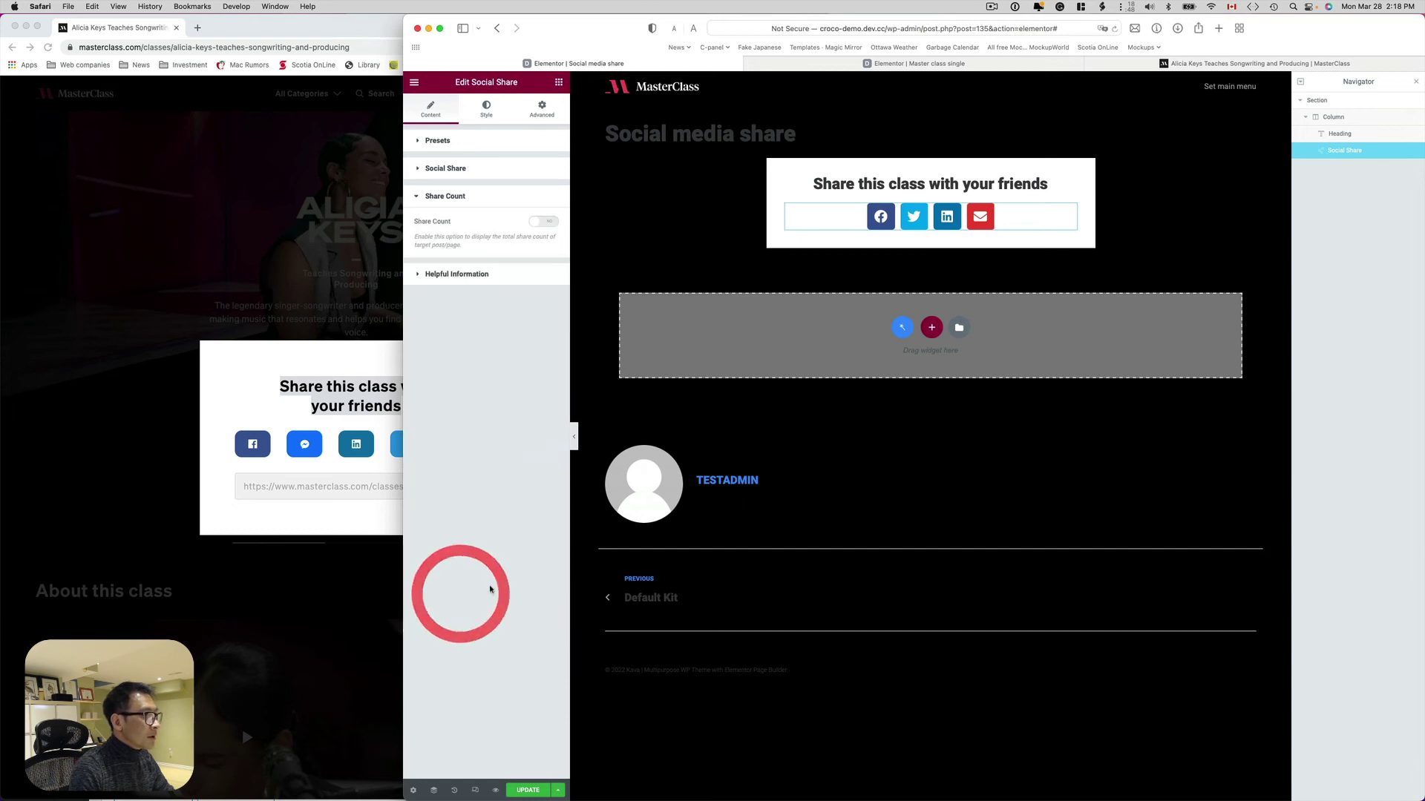
left_click(457, 169)
left_click(512, 518)
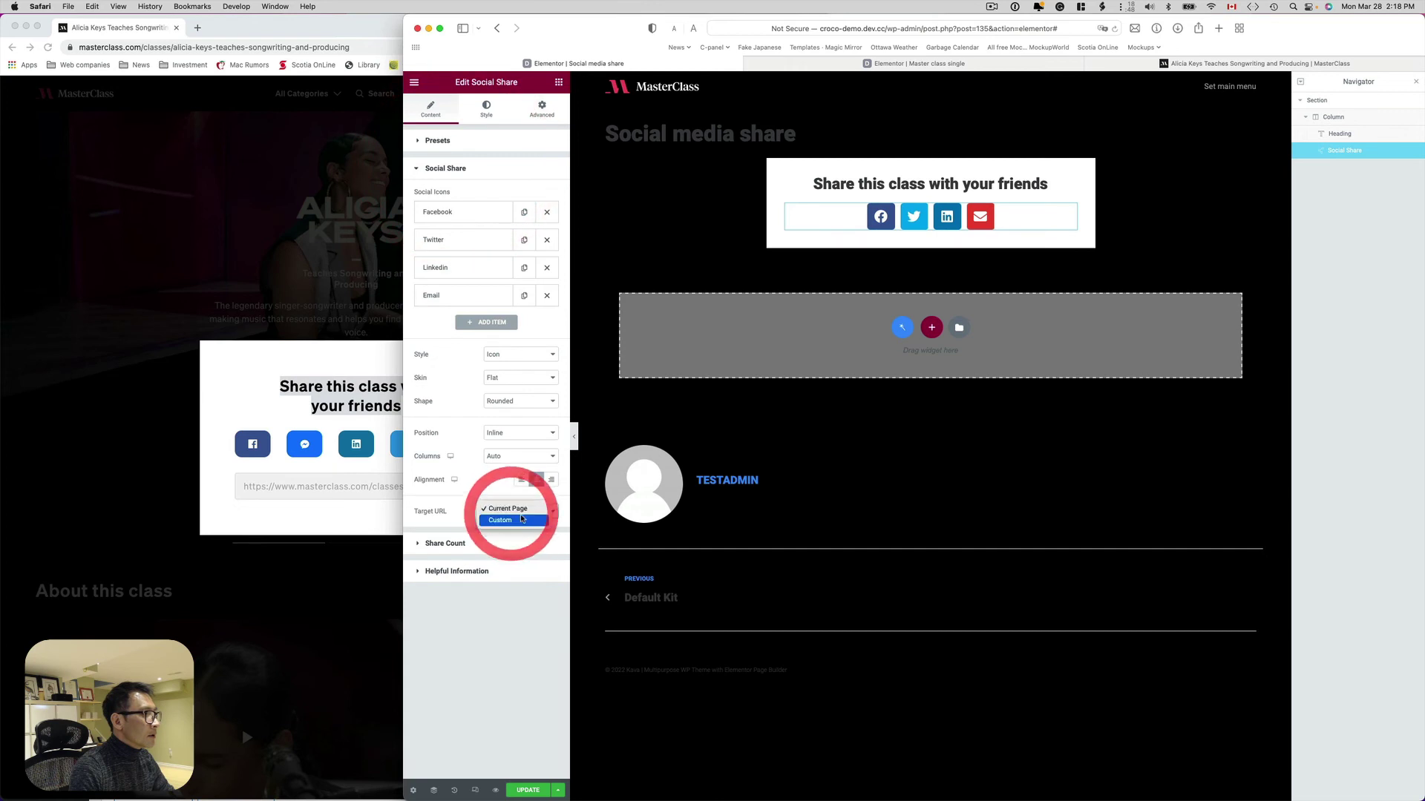
left_click(514, 511)
left_click(428, 635)
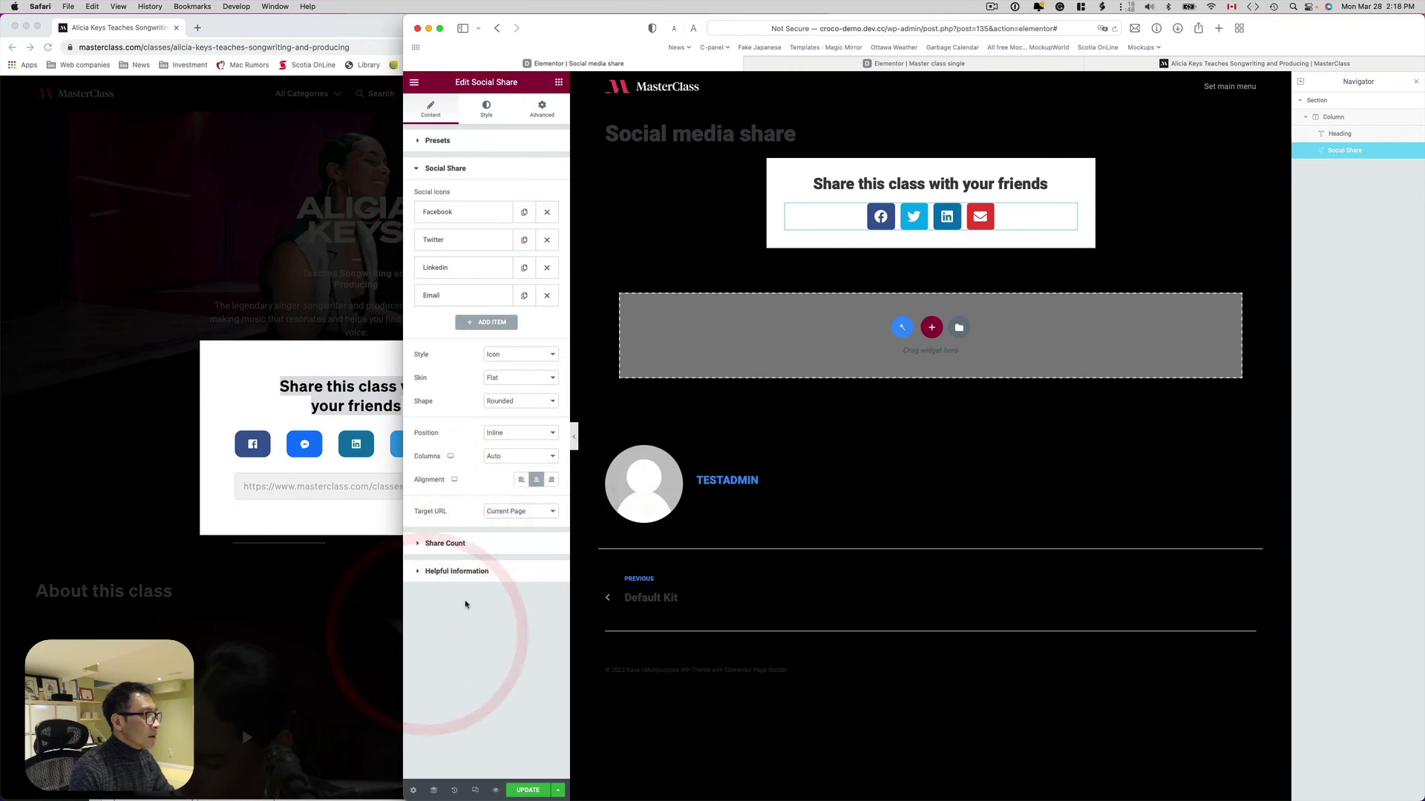
left_click(991, 7)
left_click(994, 44)
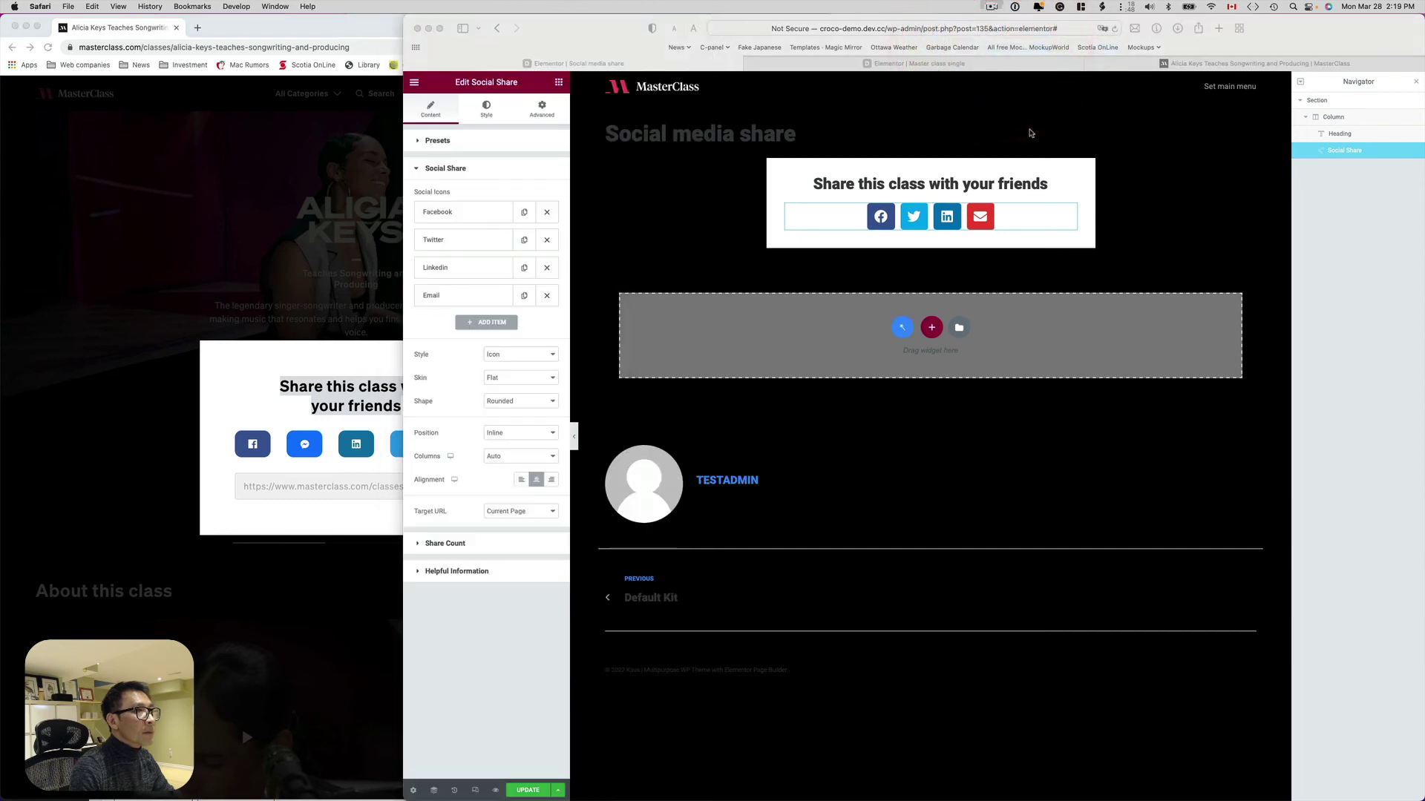
left_click(1031, 133)
Widen the spacing between the social share icons by setting the columns gap to 48
left_click(488, 110)
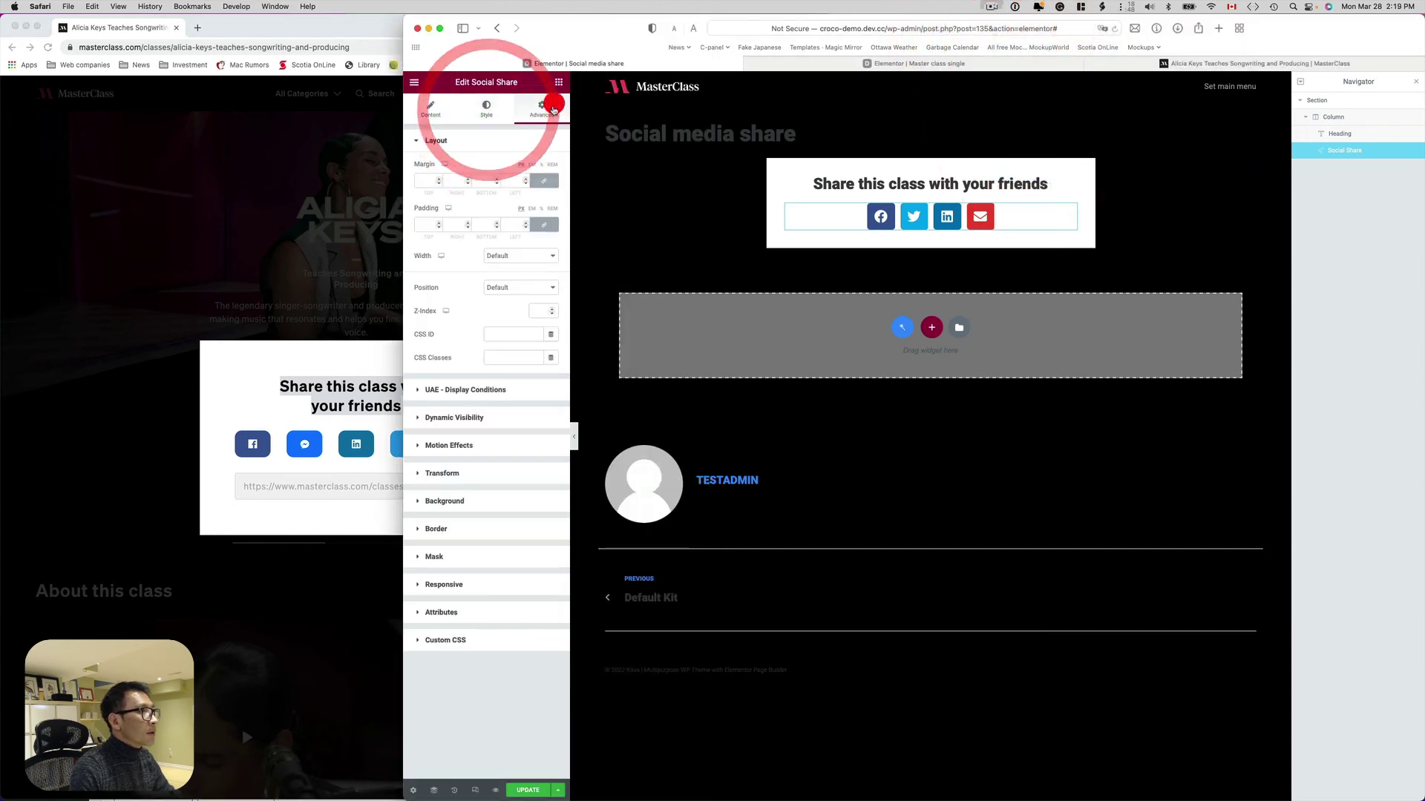
left_click(484, 112)
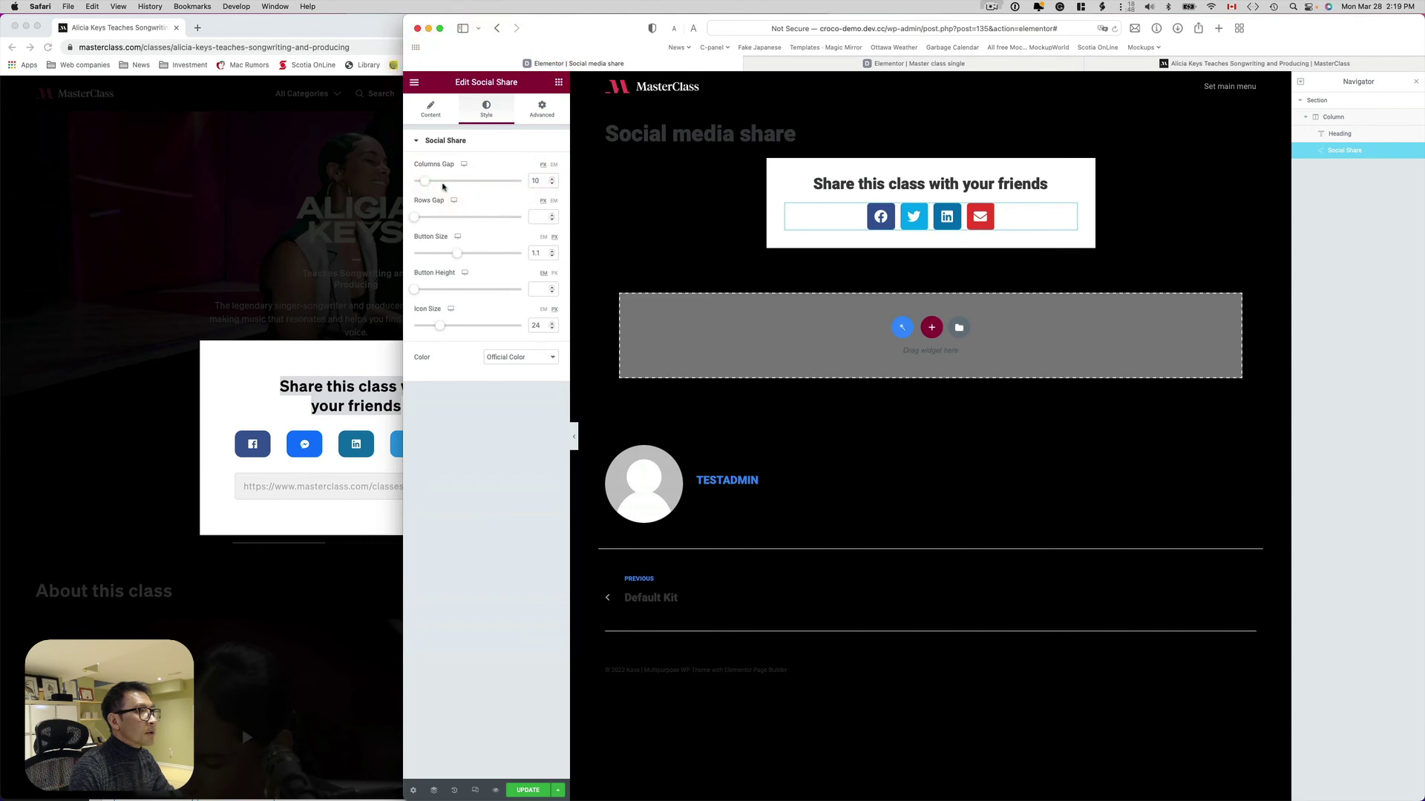
left_click_drag(428, 186, 464, 184)
left_click(442, 290)
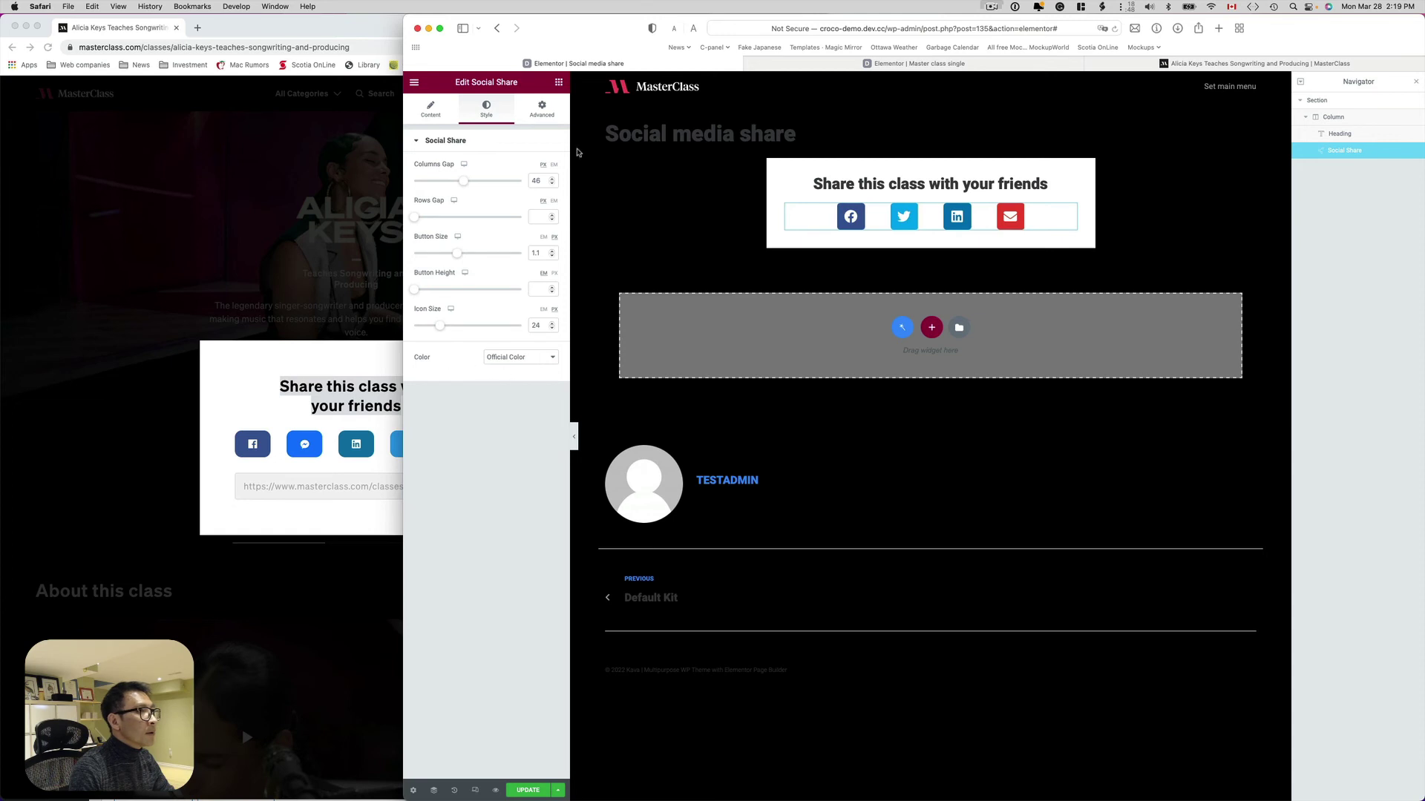
Unlink the column's padding values, set top and bottom to 55, and switch to Chrome to compare with the MasterClass Share popup
left_click(552, 117)
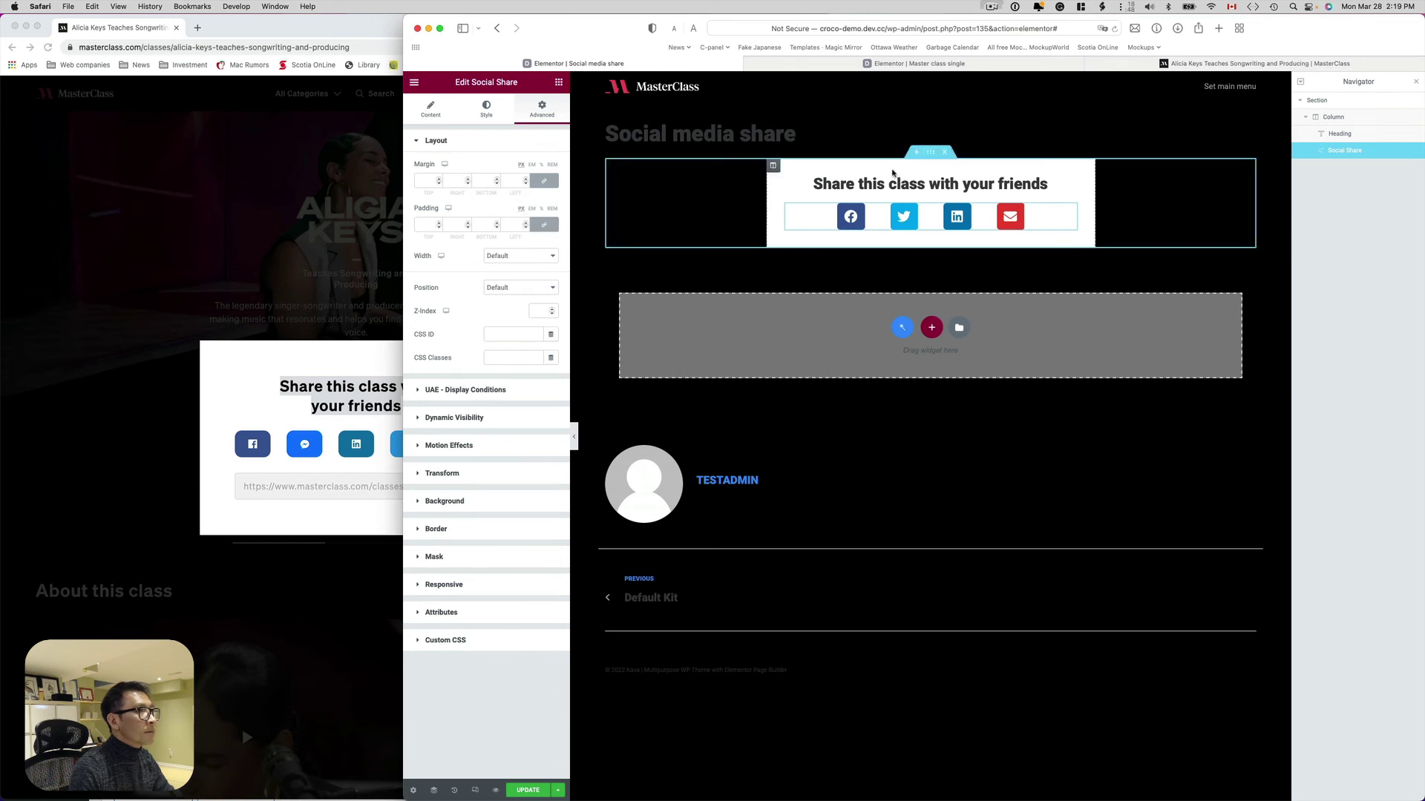
left_click(773, 165)
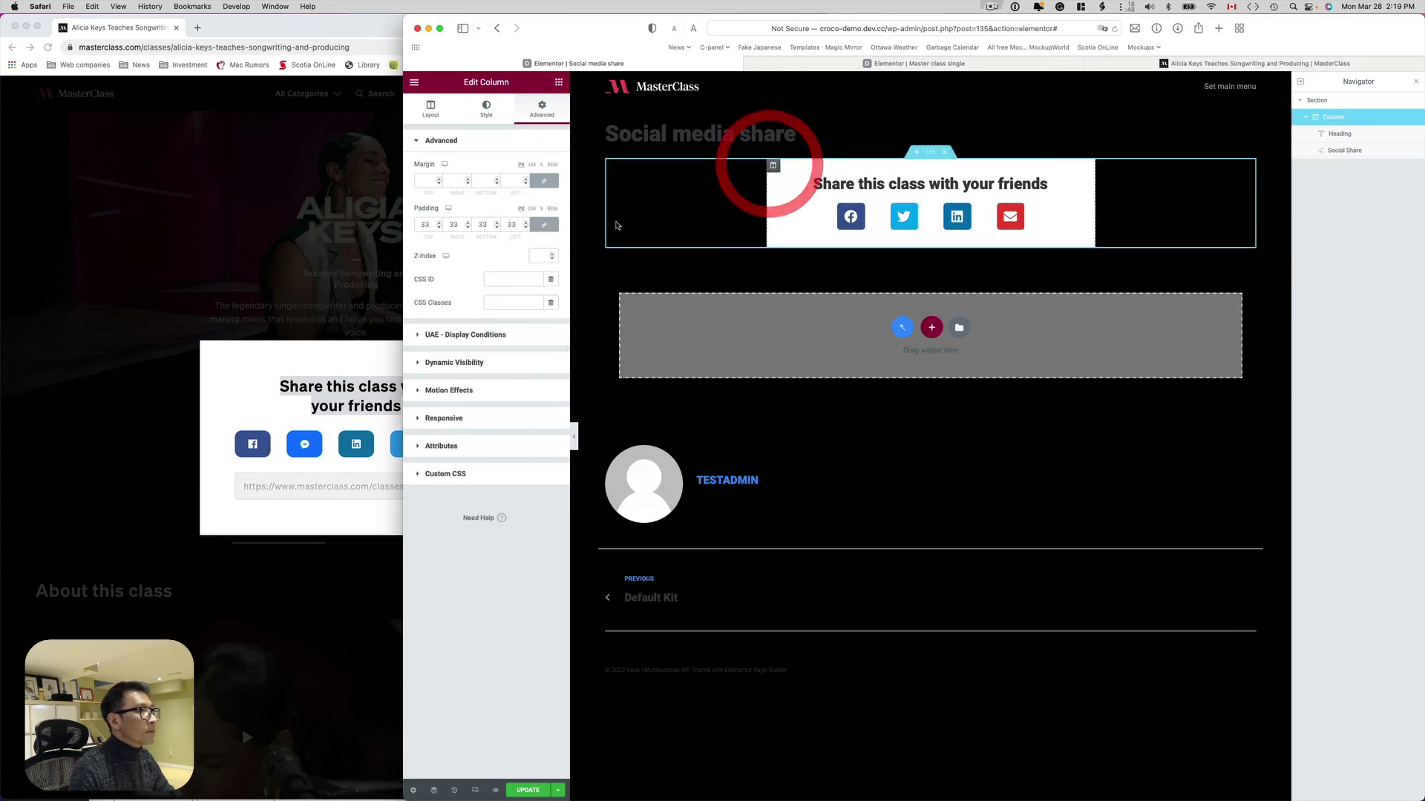
left_click(544, 225)
left_click_drag(429, 222, 356, 221)
type("55")
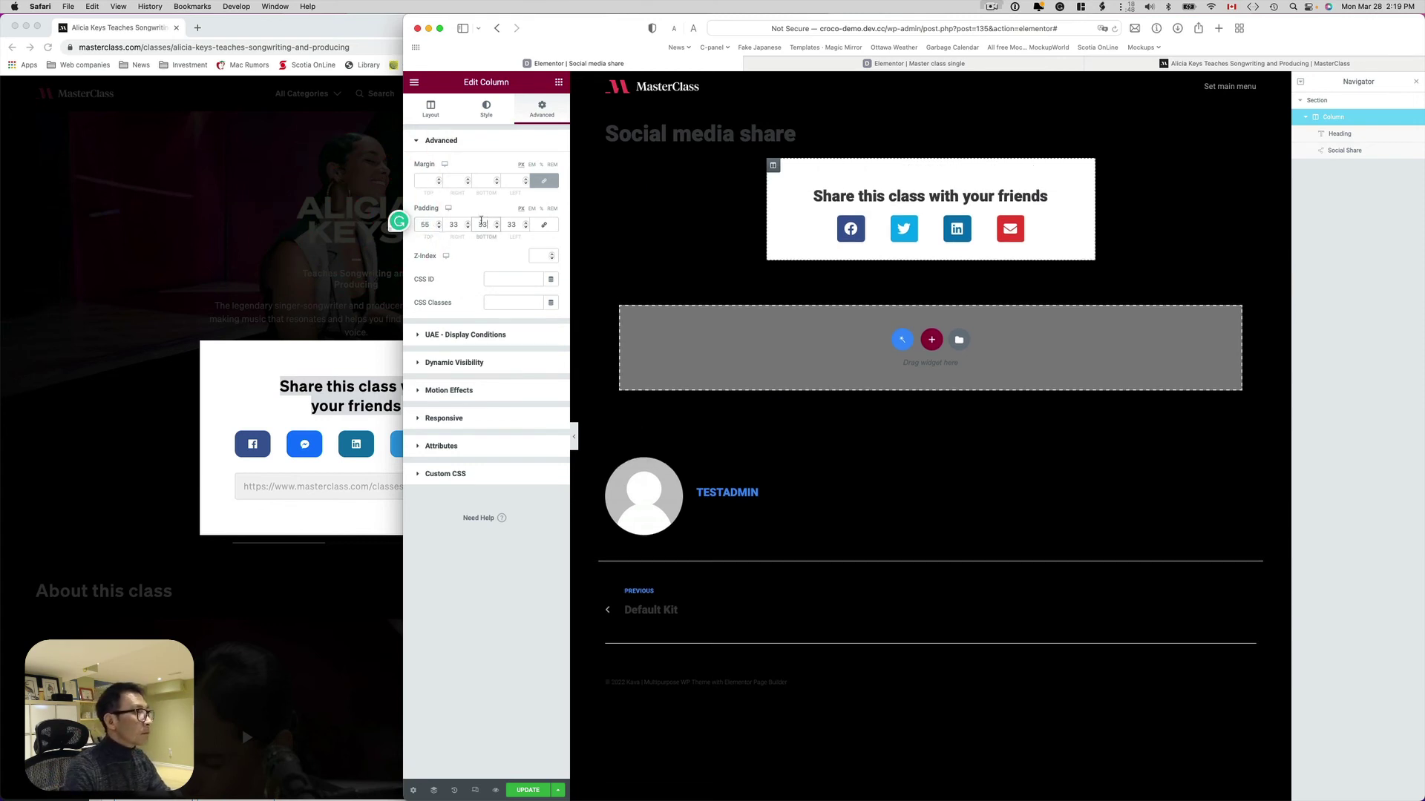
double_click(481, 224)
type("55")
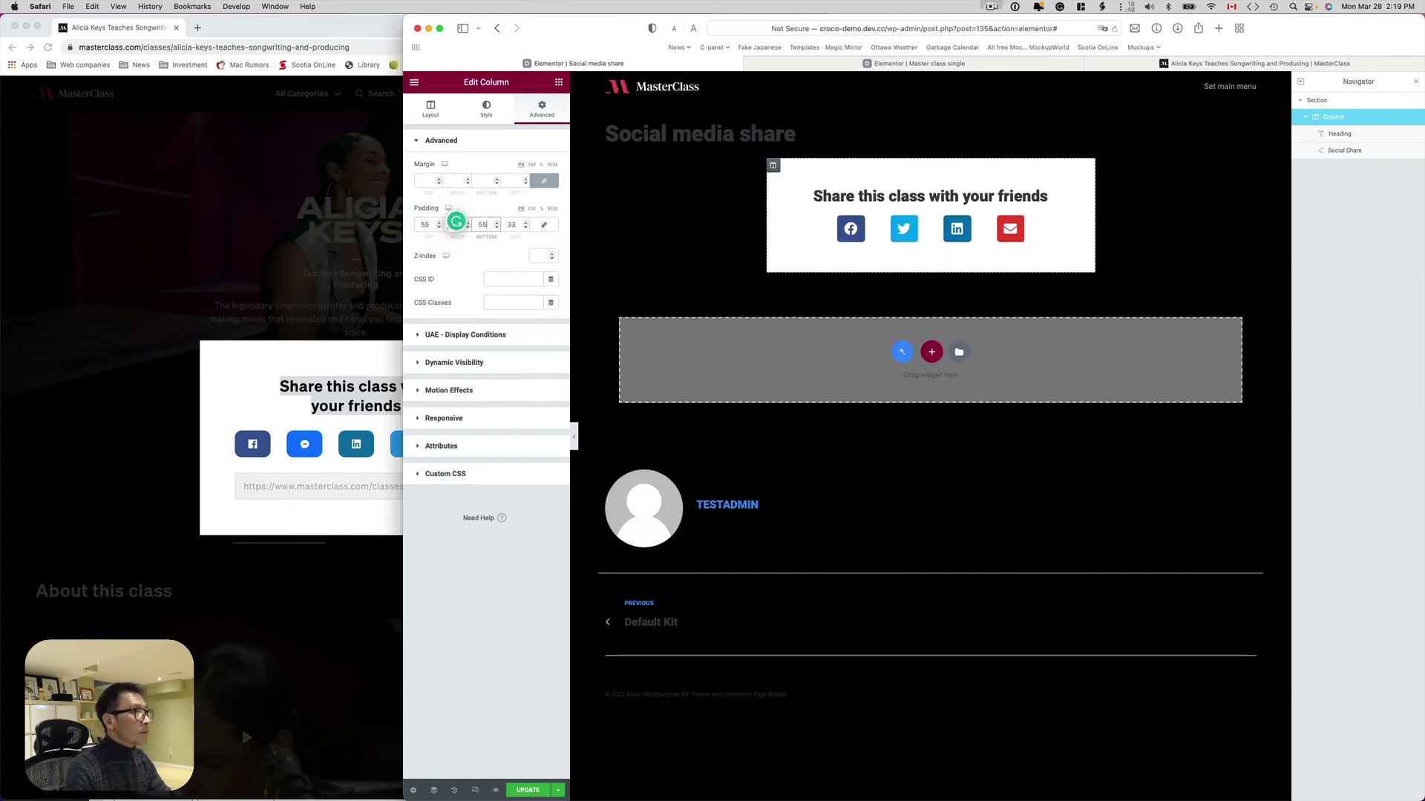
left_click(303, 534)
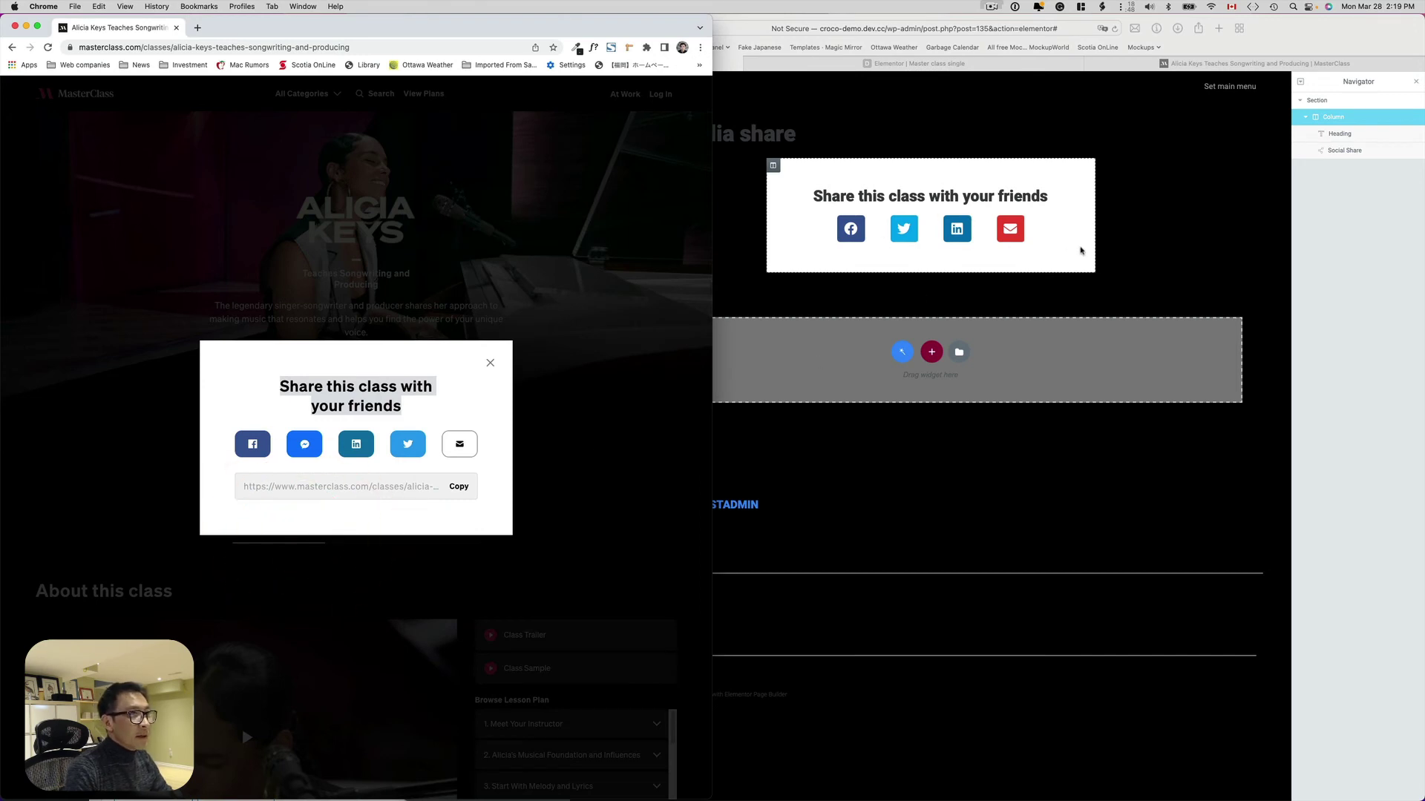
Return to Safari, save the Social media share template and switch to the Master class single template
left_click(1171, 198)
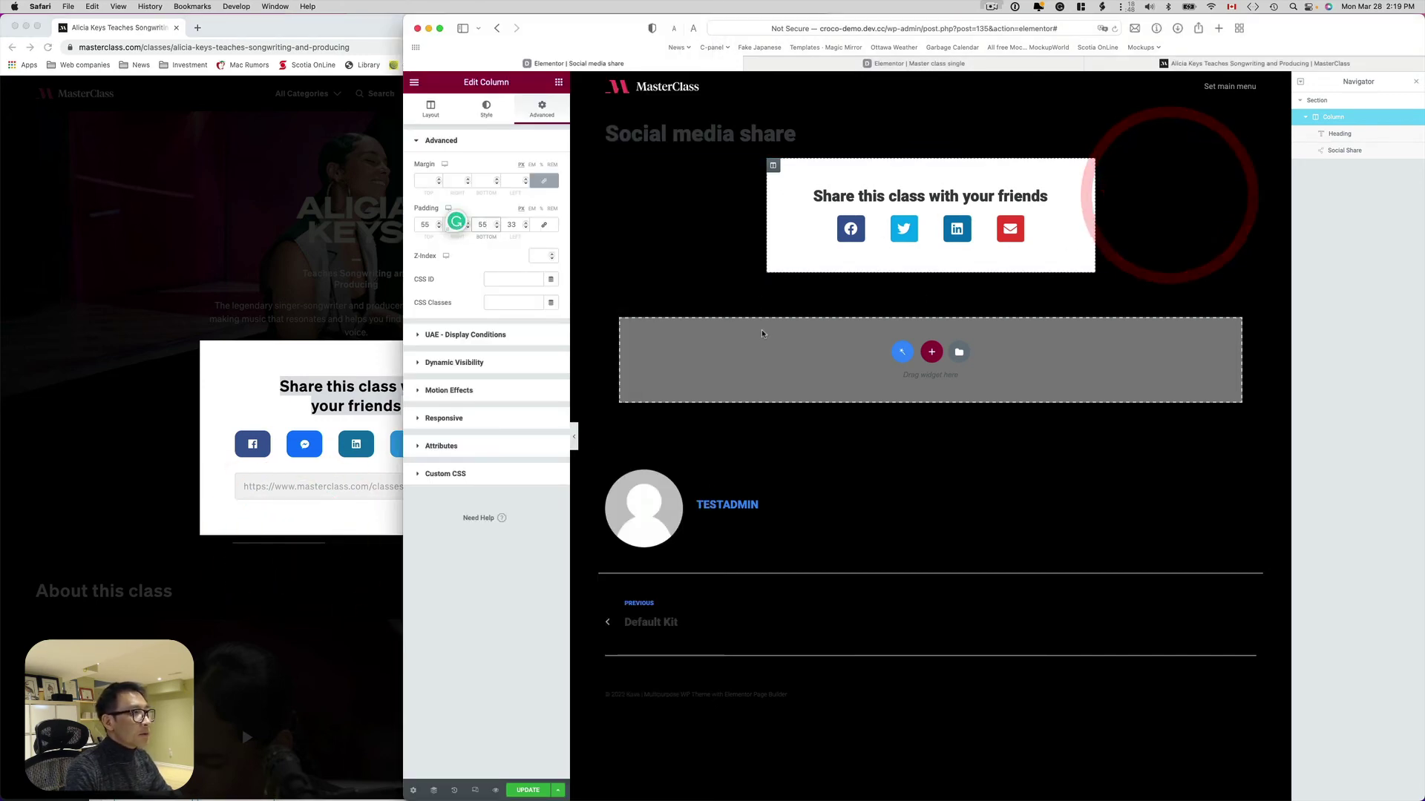
left_click(524, 788)
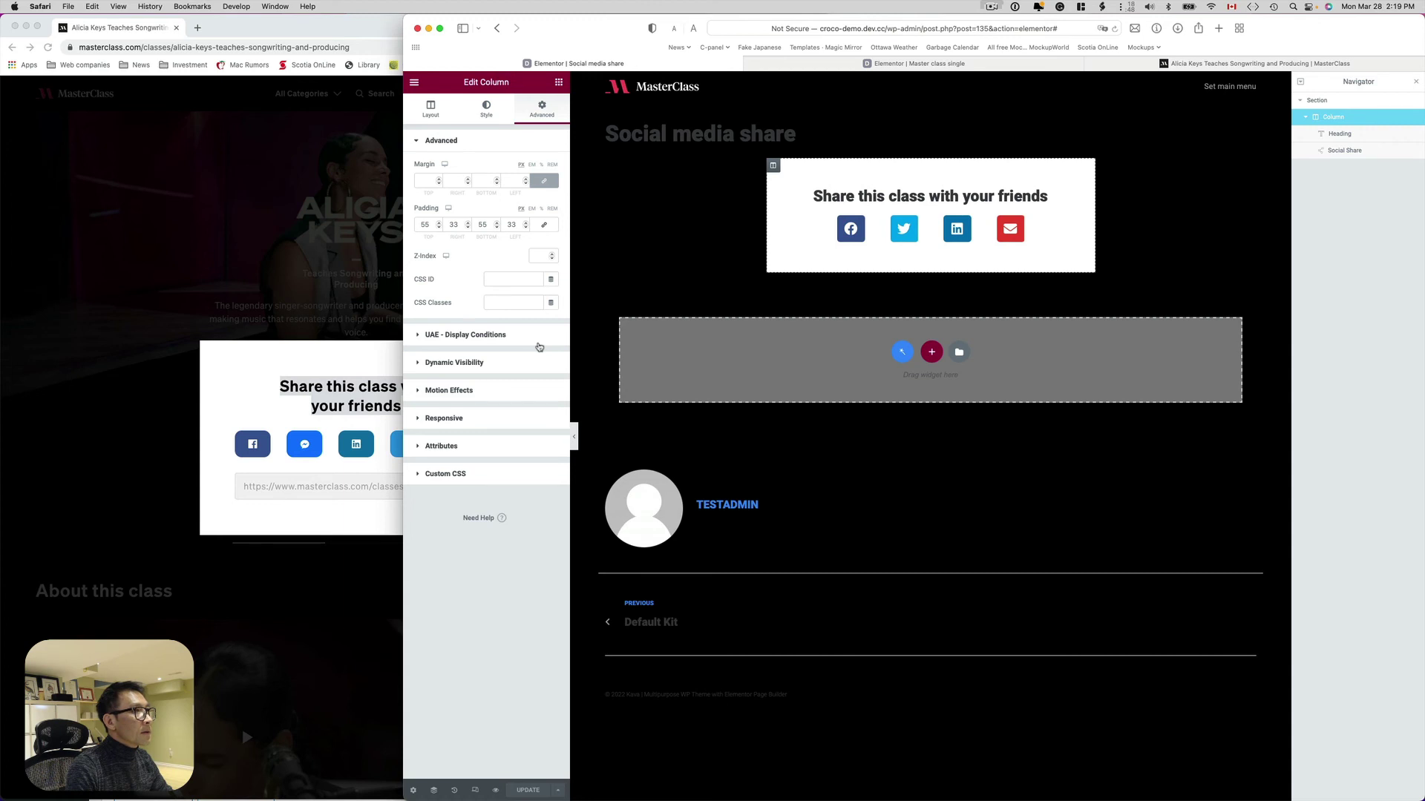
left_click(917, 64)
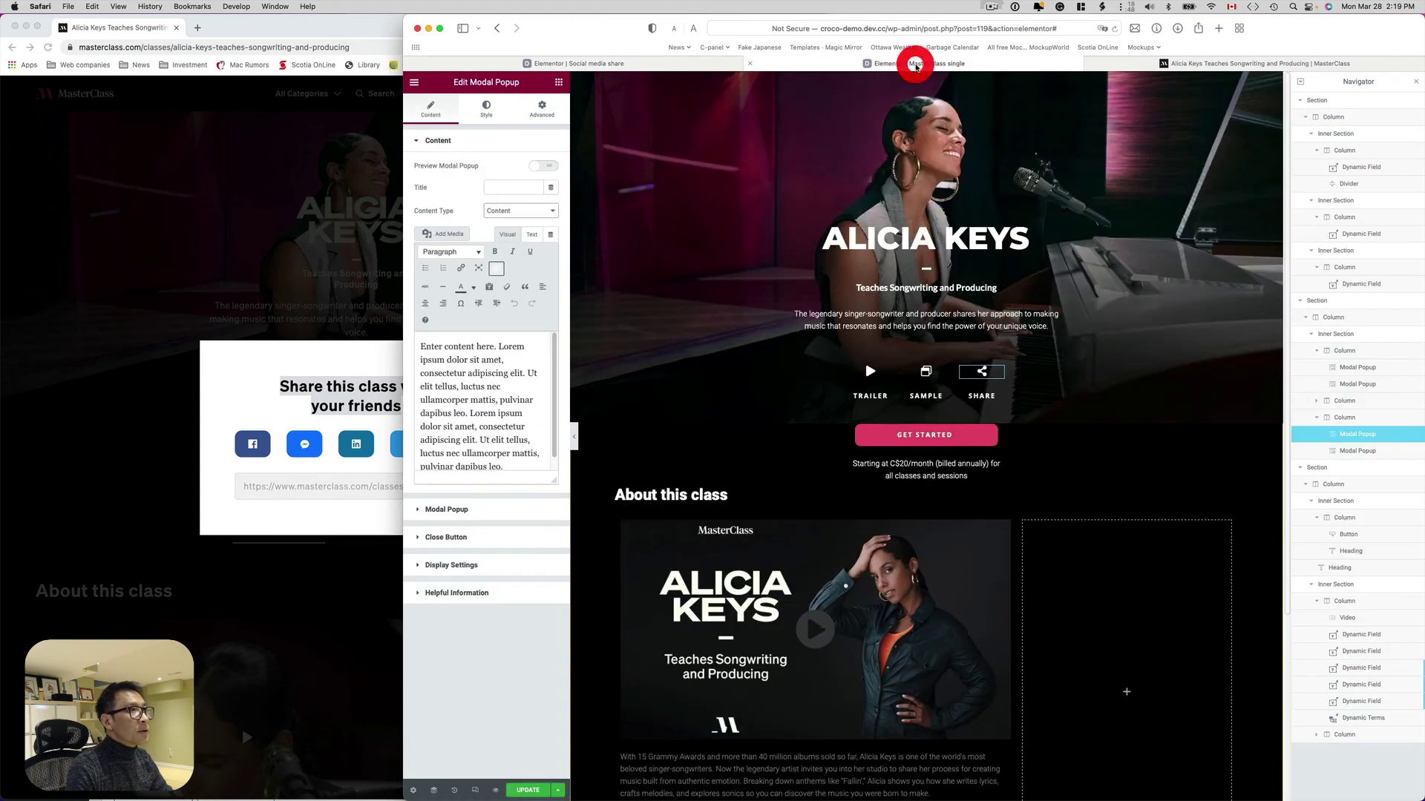
Save the Master class single template, reload its editor and preview the Trailer popup
left_click(995, 377)
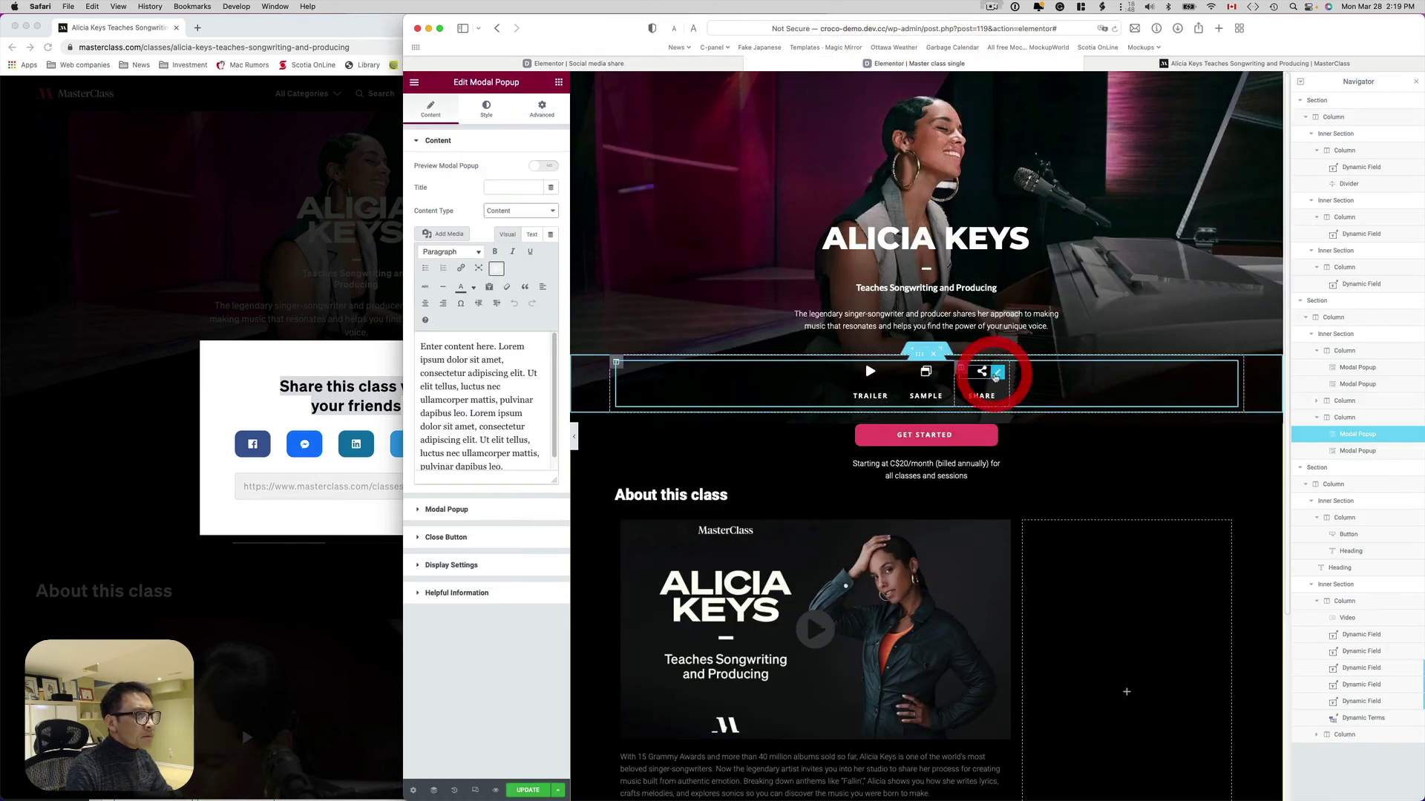
left_click(549, 211)
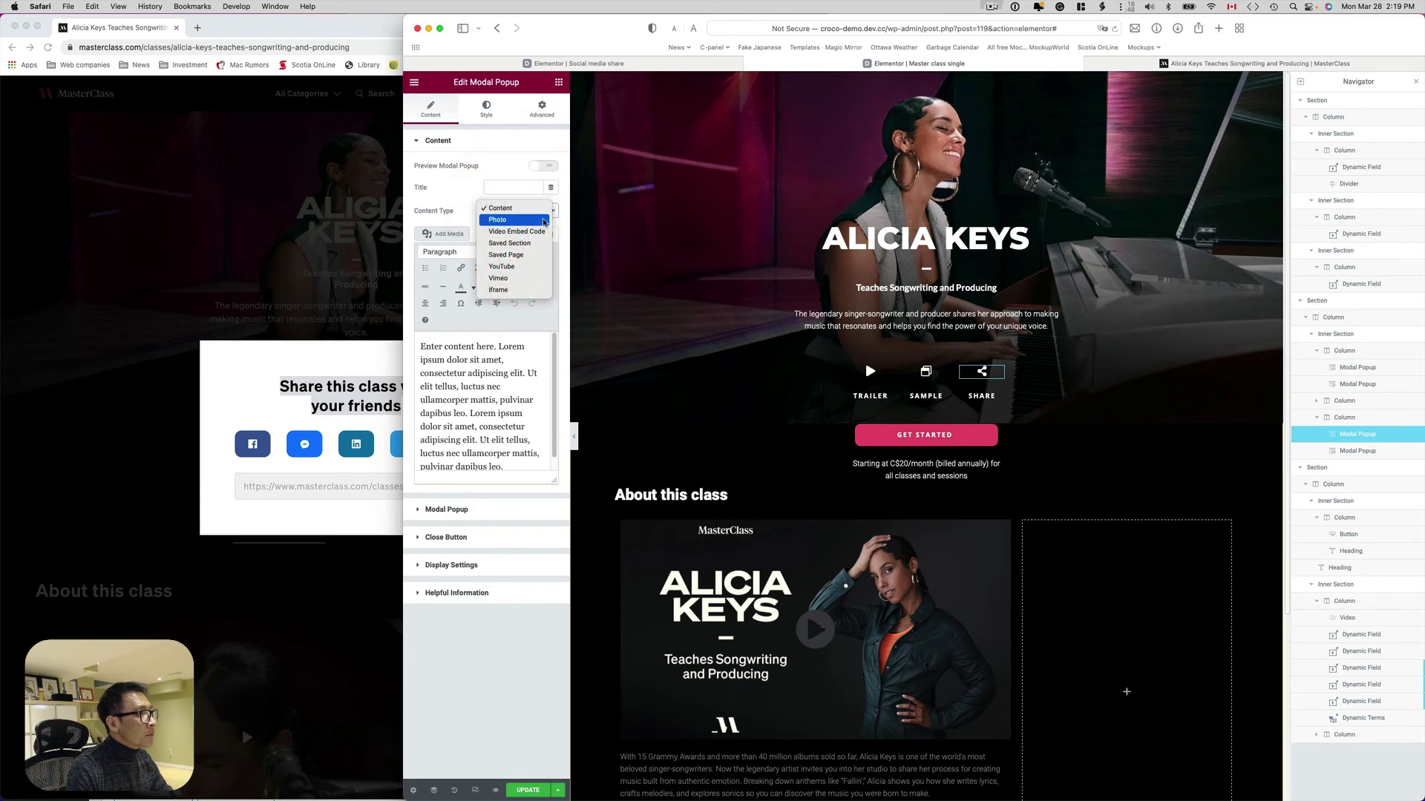
left_click(604, 39)
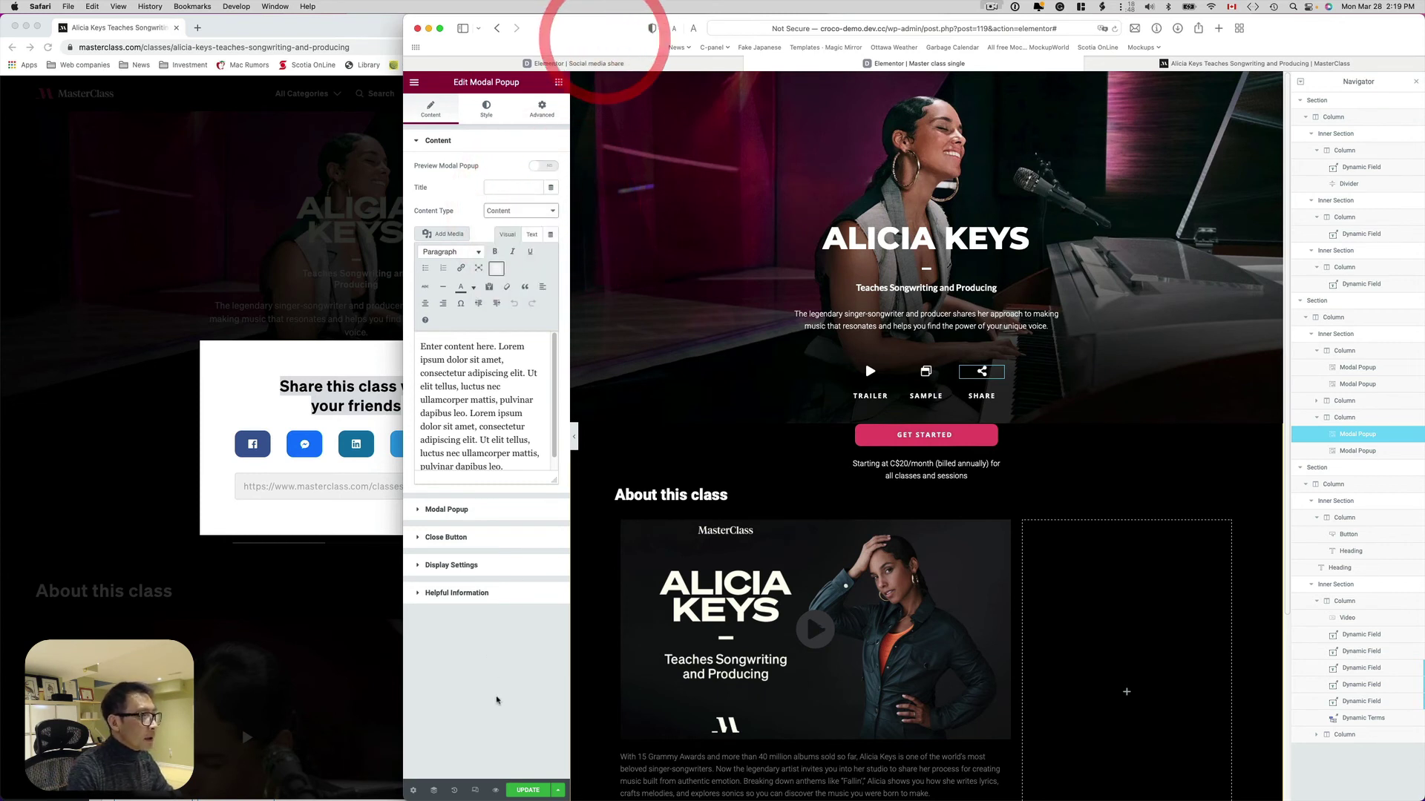
left_click(534, 788)
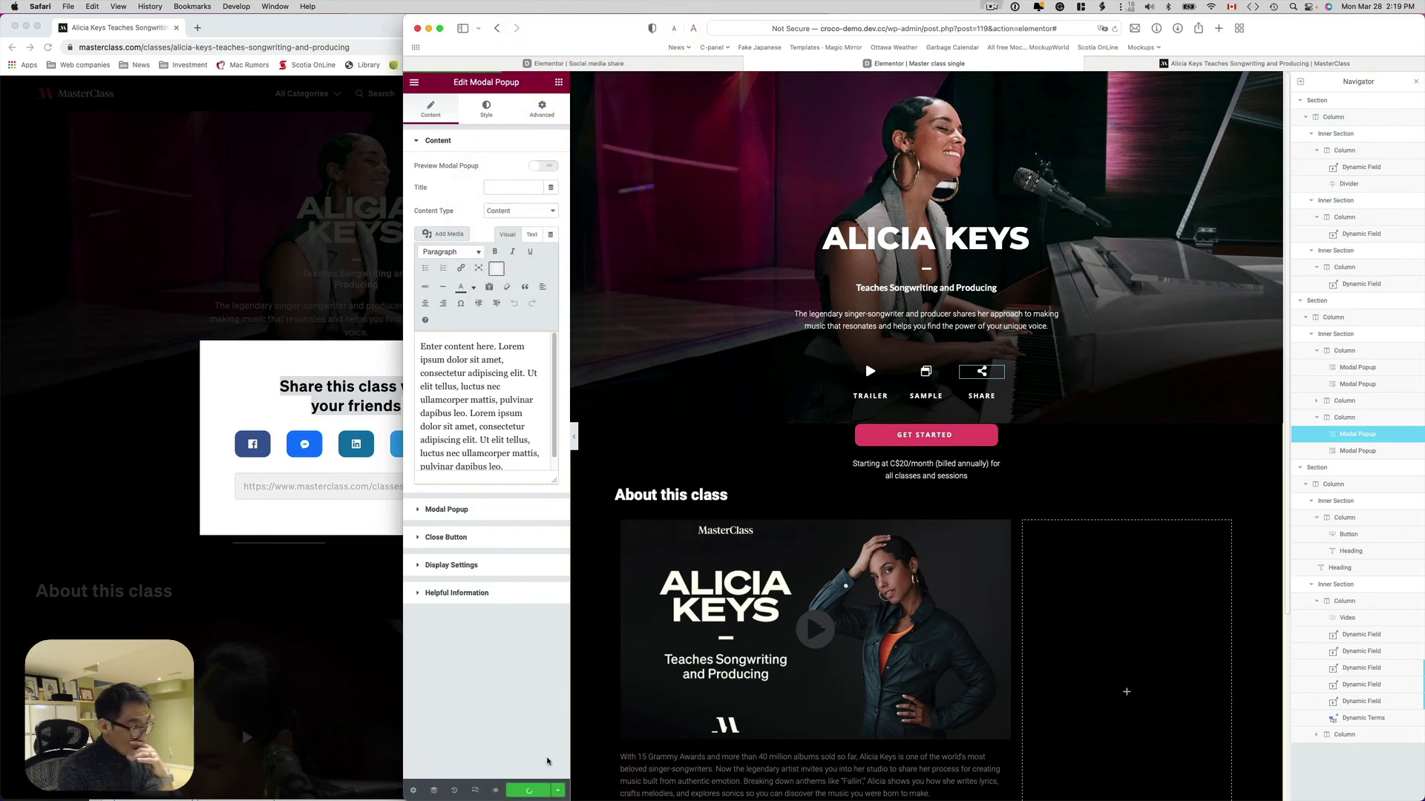
key("super+r")
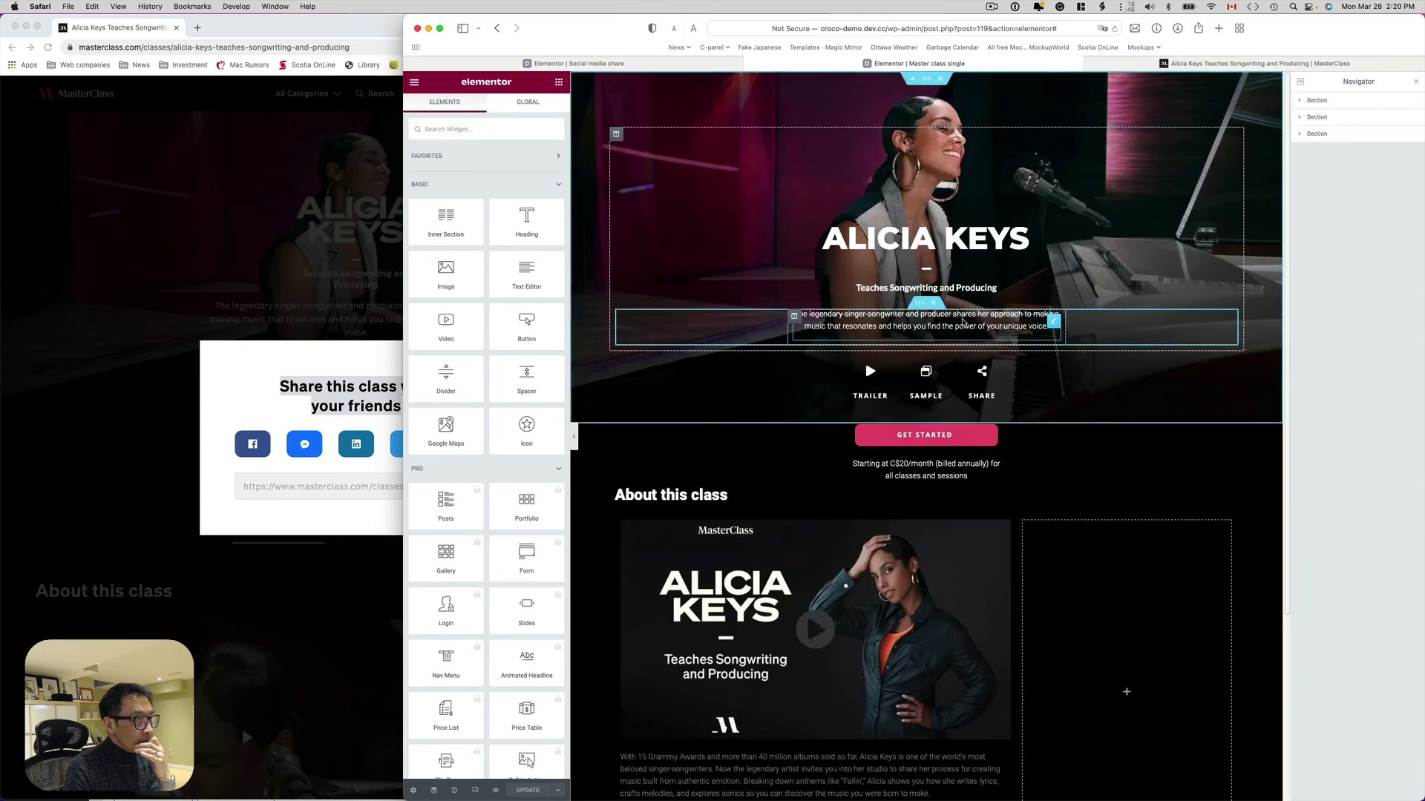
left_click(872, 396)
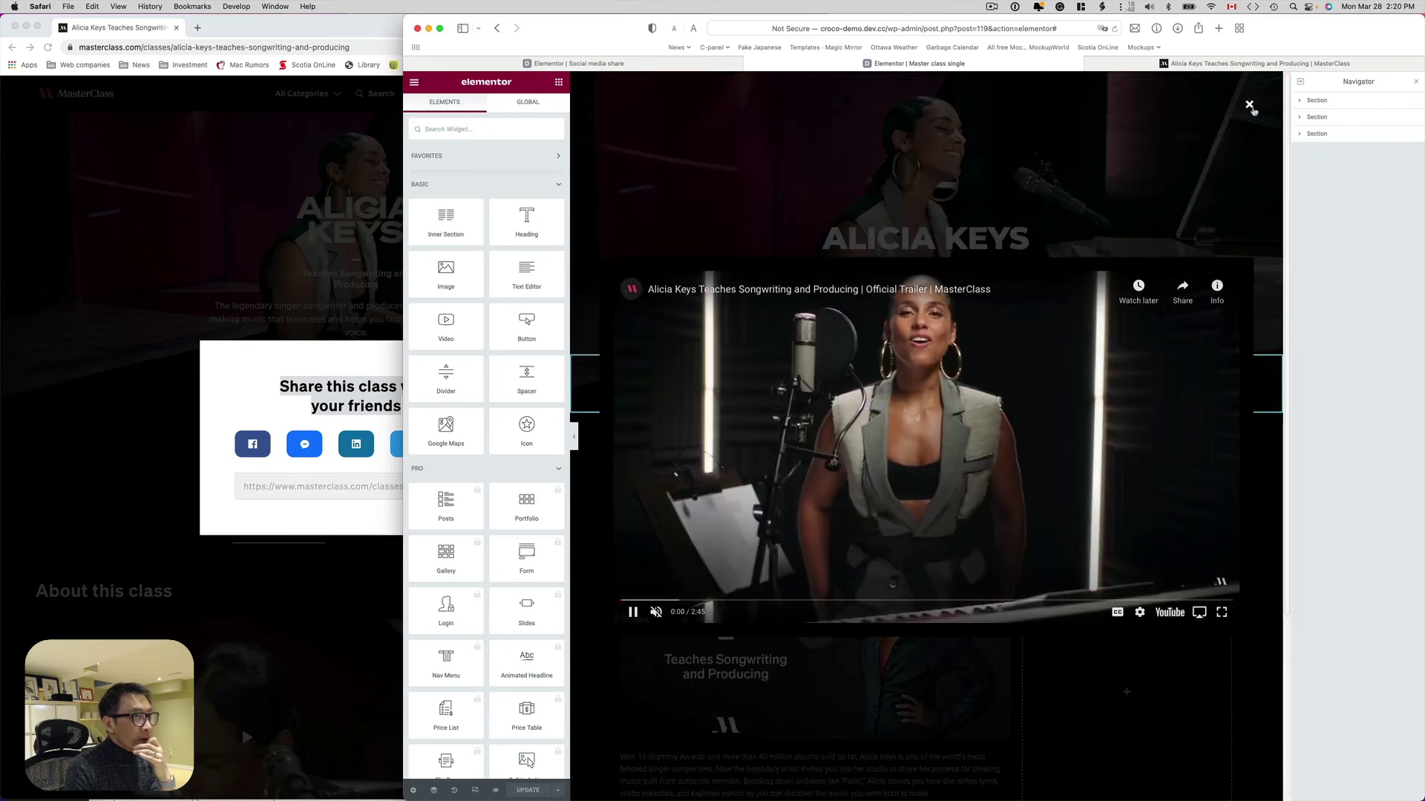
left_click(1250, 106)
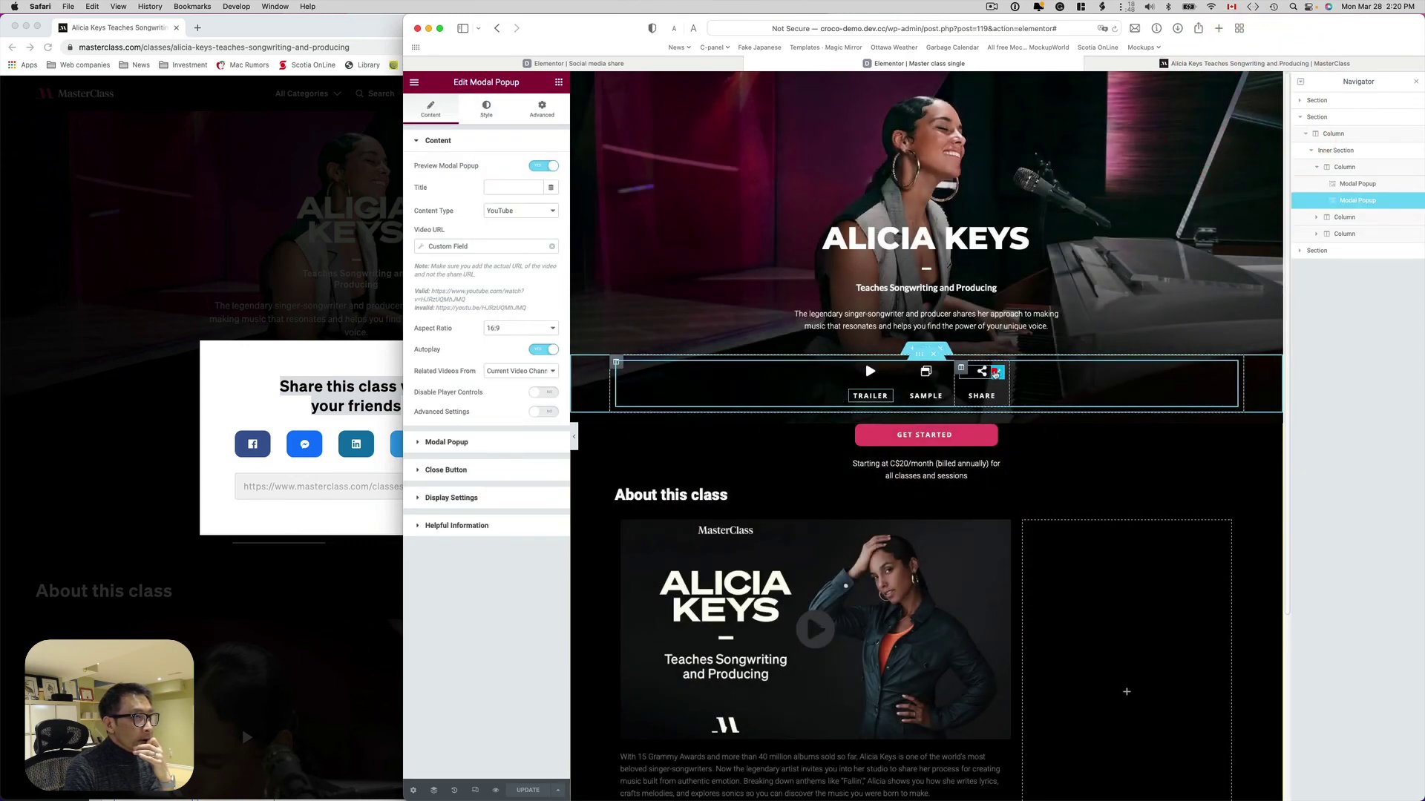
Set the share icon's Modal Popup content type to Saved Section, using the Social media share section
left_click(996, 374)
left_click(520, 210)
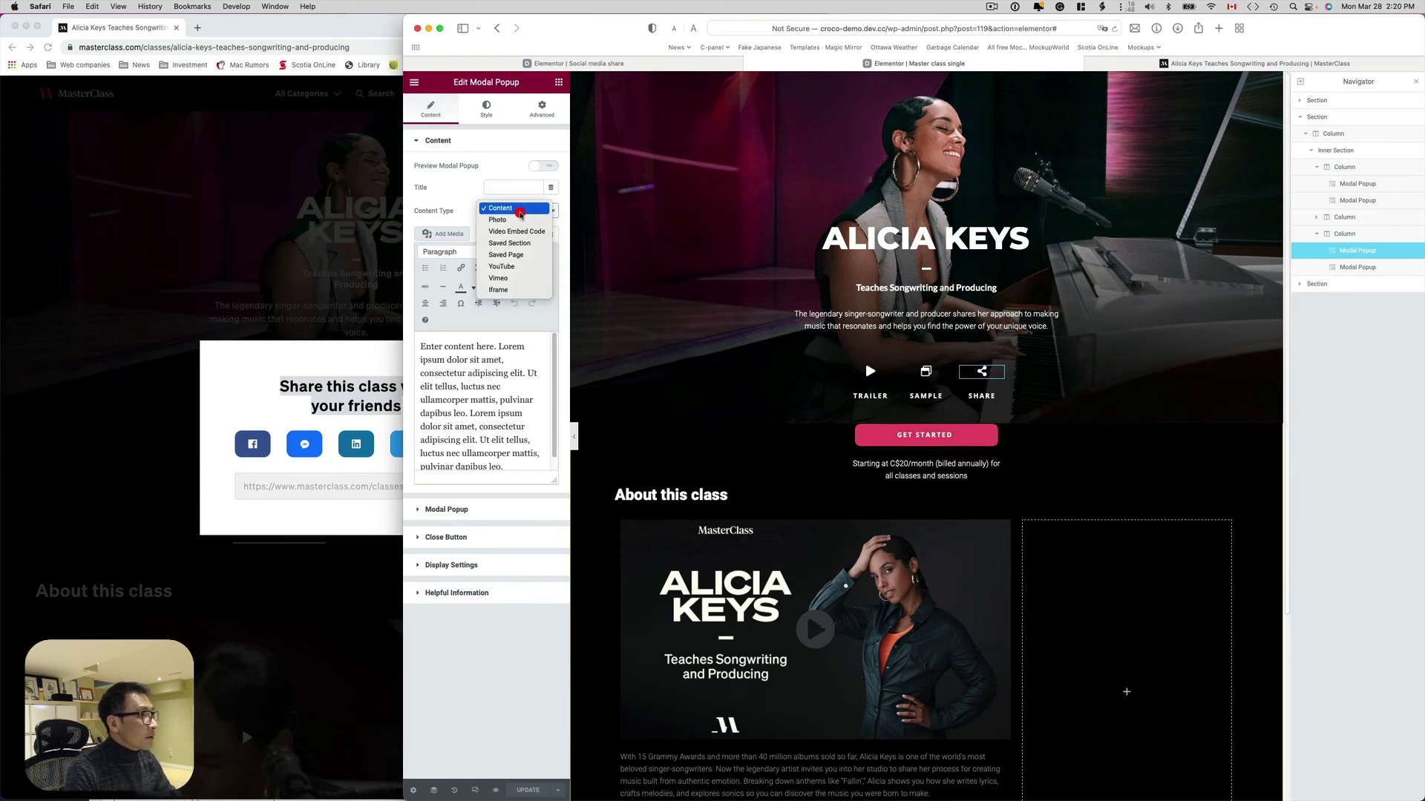
left_click(531, 245)
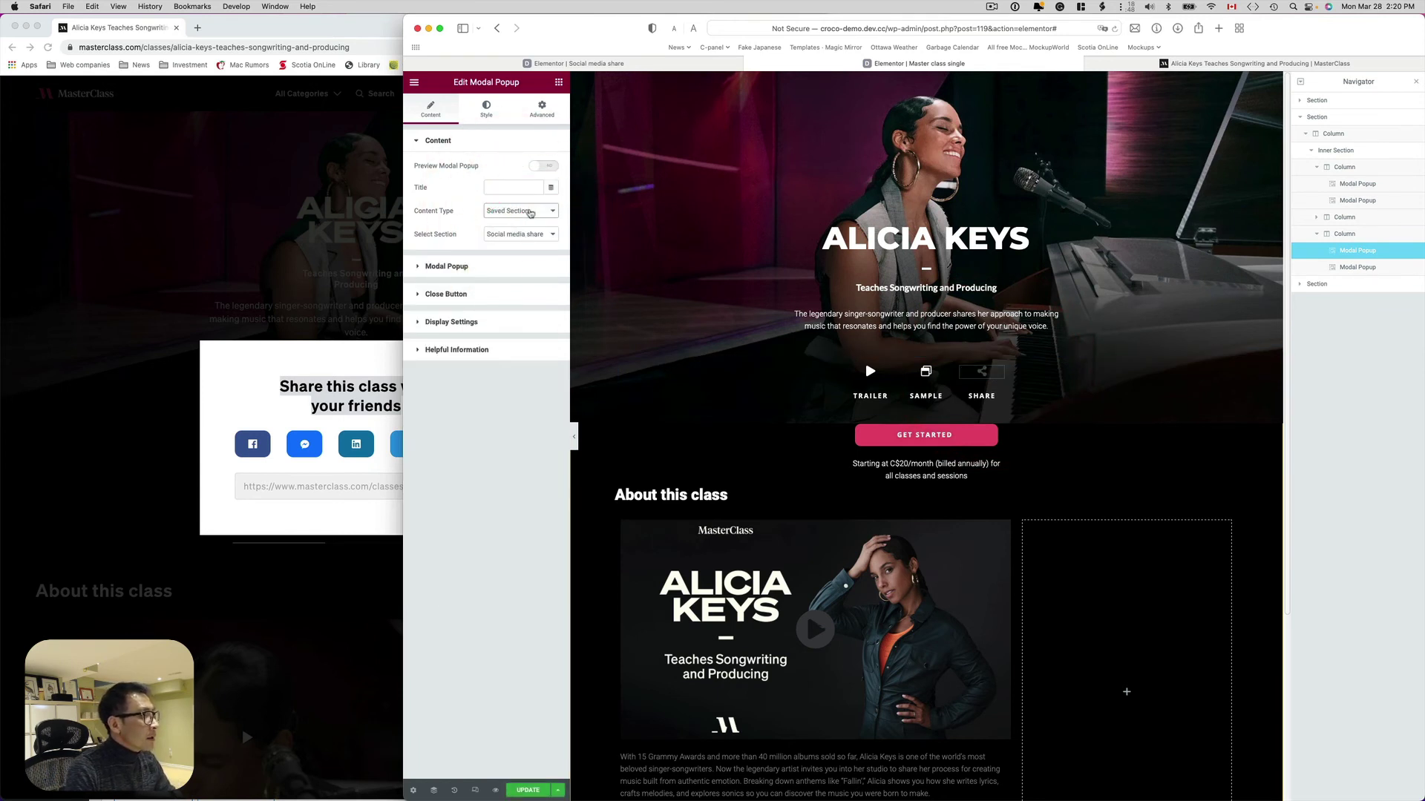
left_click(529, 241)
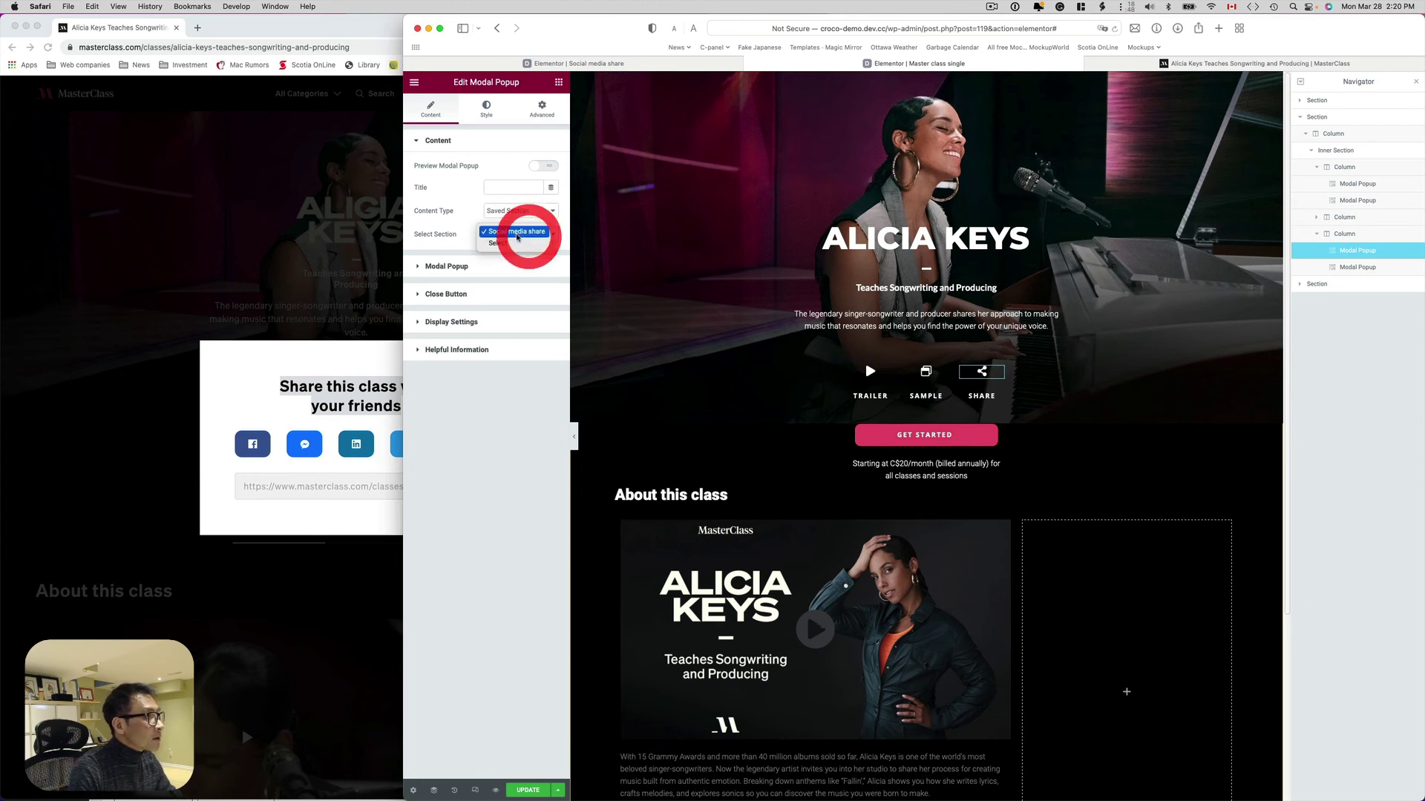
left_click(522, 234)
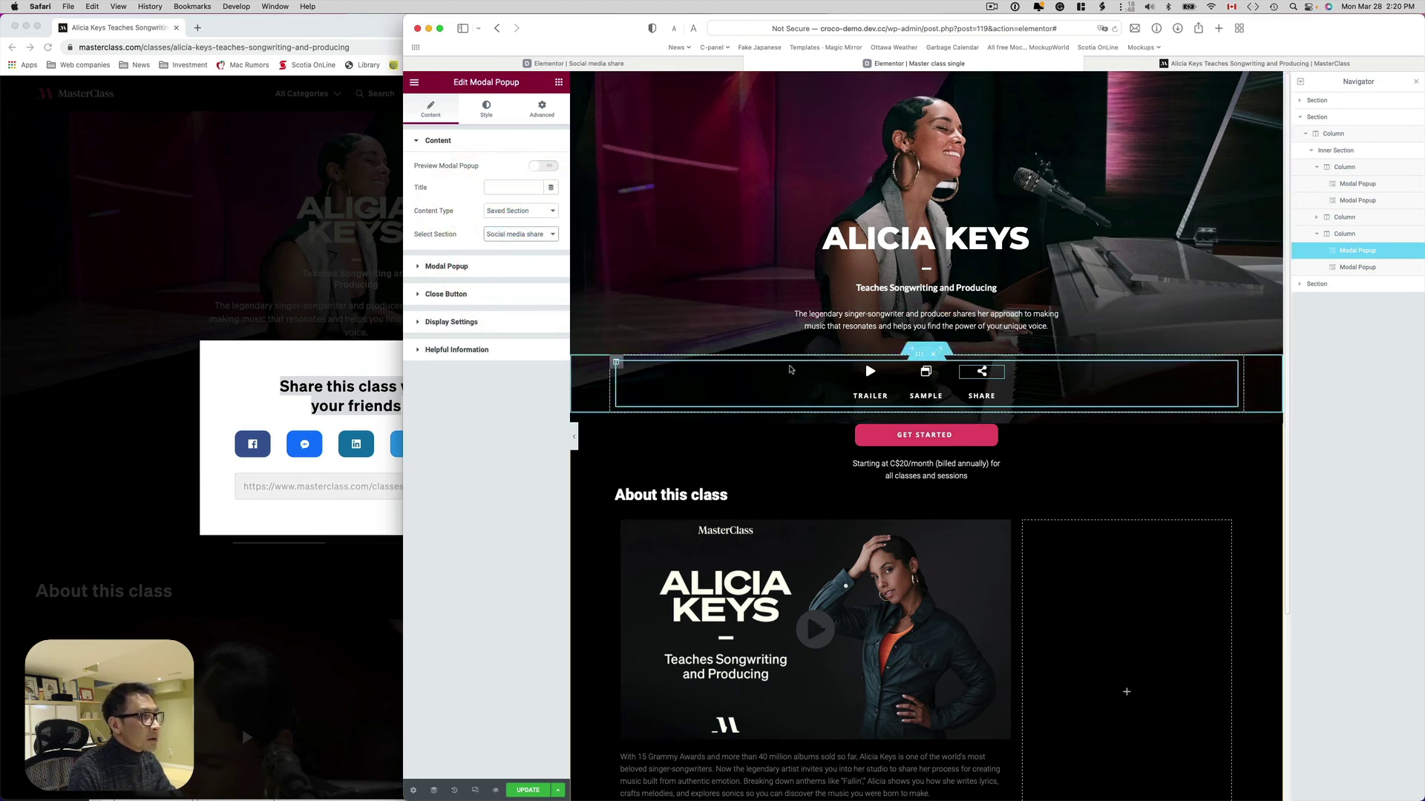
Enable Preview Modal Popup for the share icon, open its popup to check it and close it
left_click(546, 168)
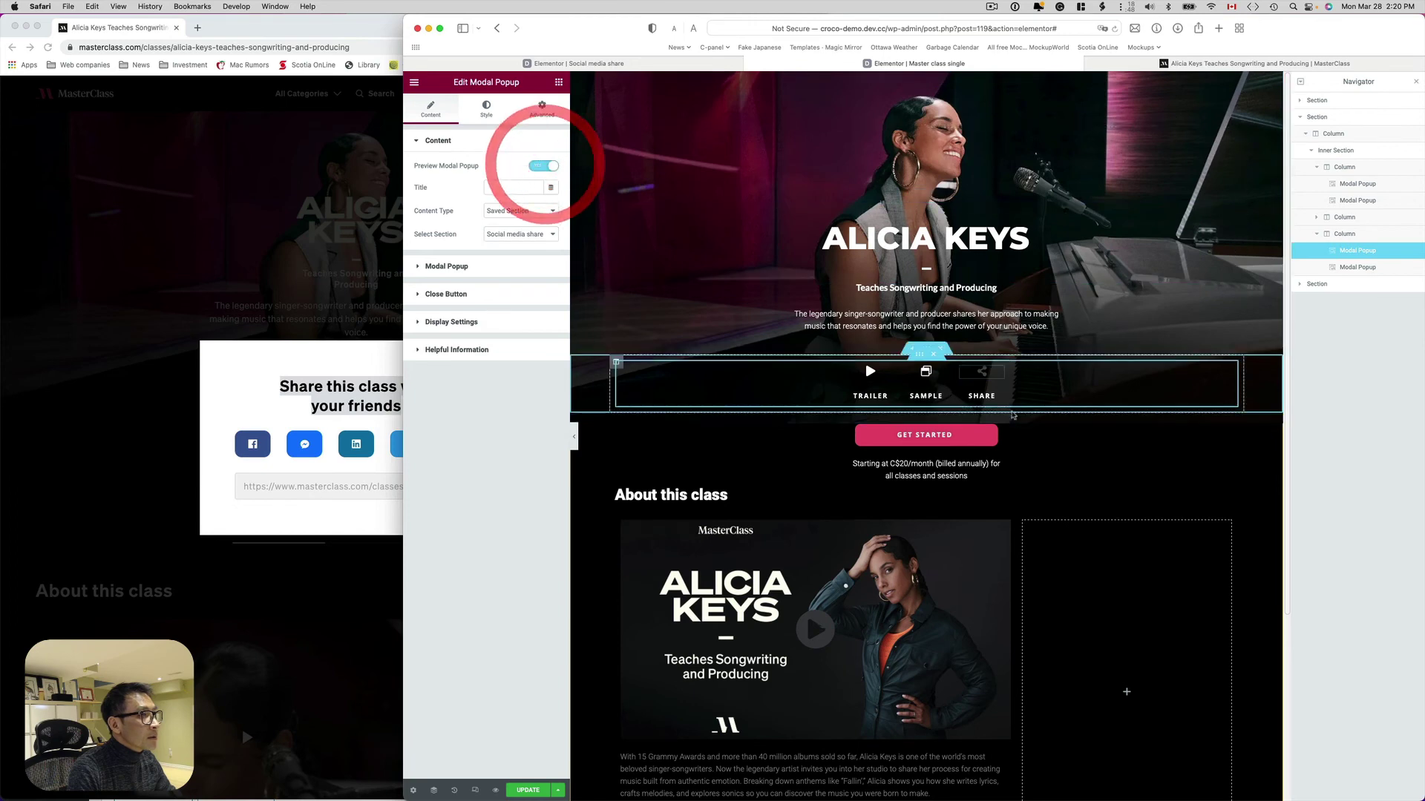
left_click(991, 373)
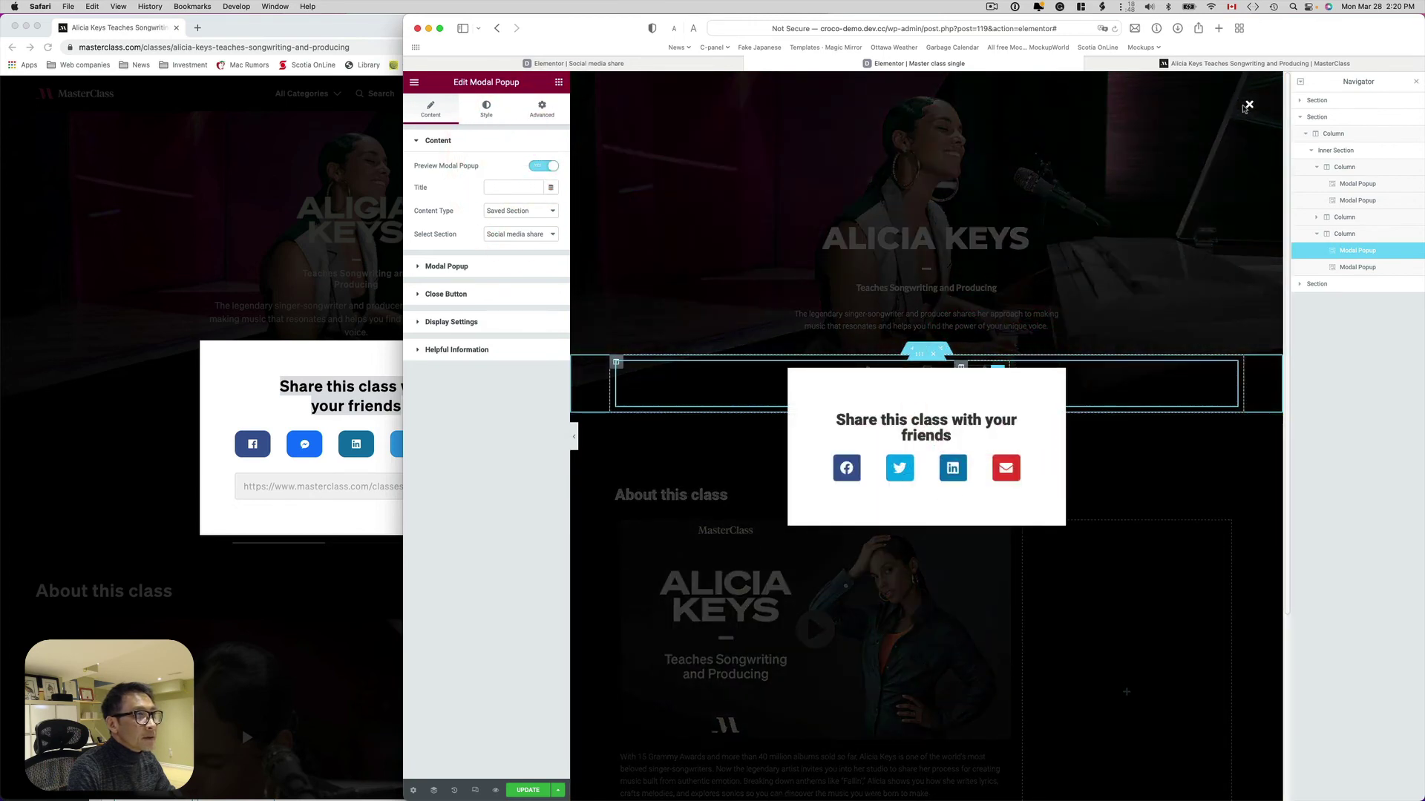
left_click(1247, 106)
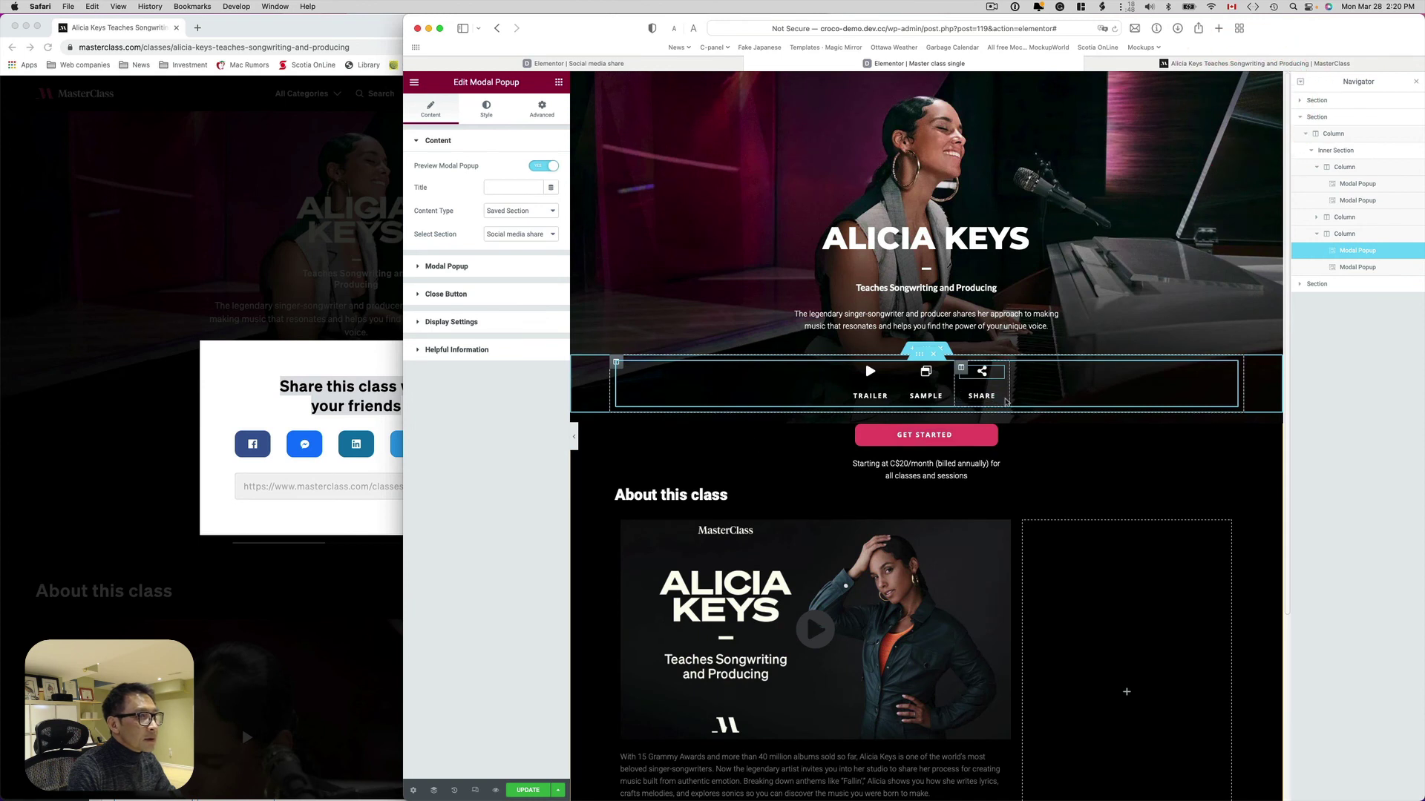
Set the SHARE label's popup content to the saved section Social media share and save the template
left_click(999, 398)
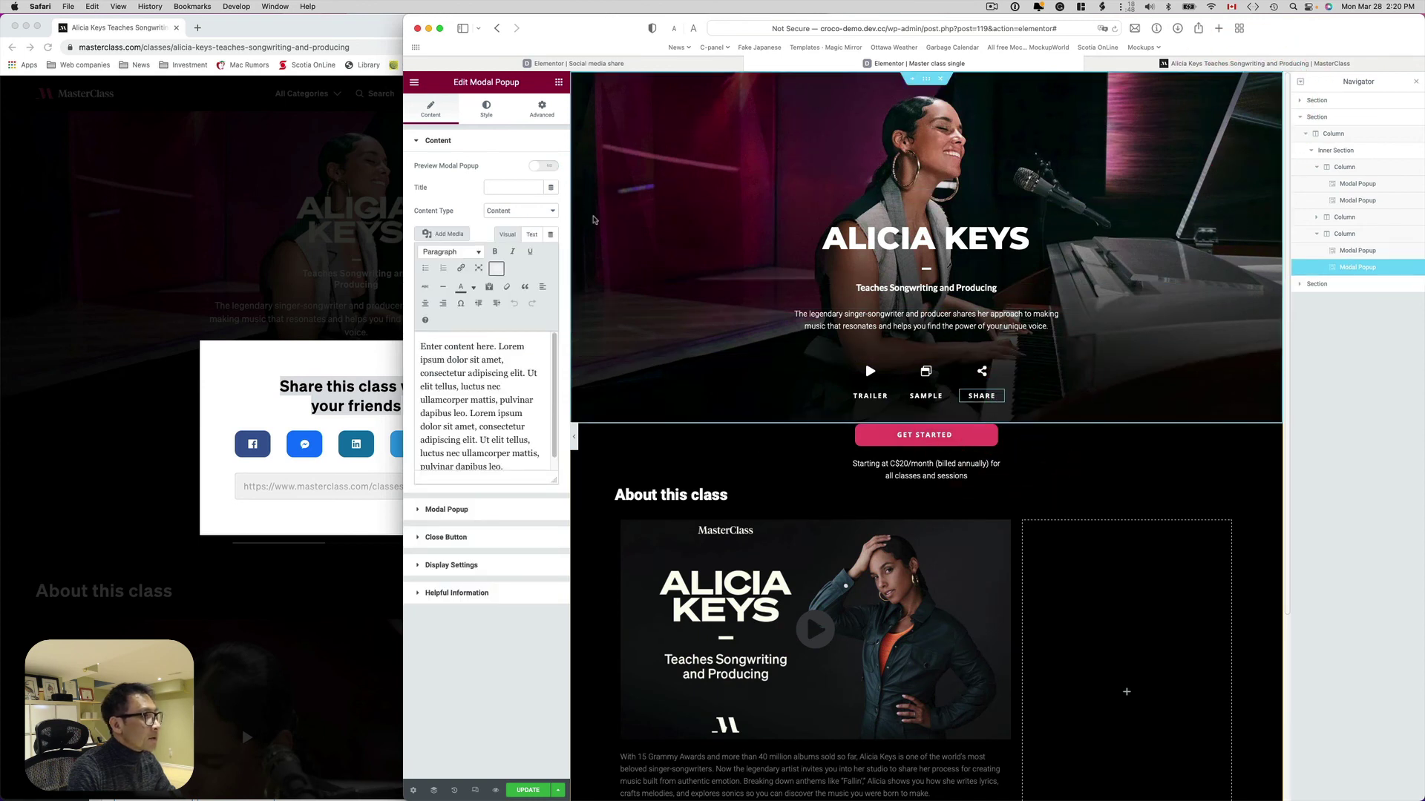
left_click(539, 212)
left_click(540, 238)
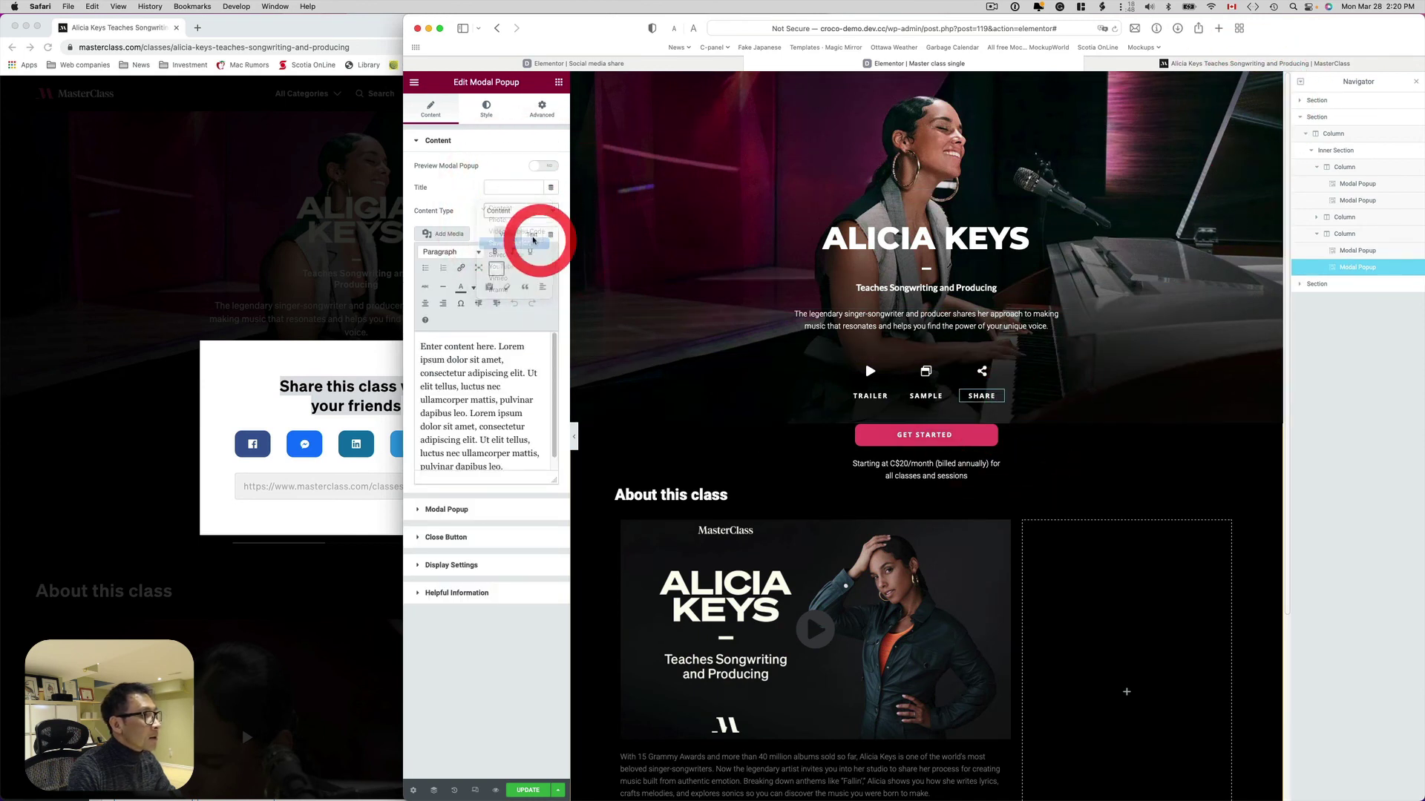
left_click(521, 235)
left_click(532, 223)
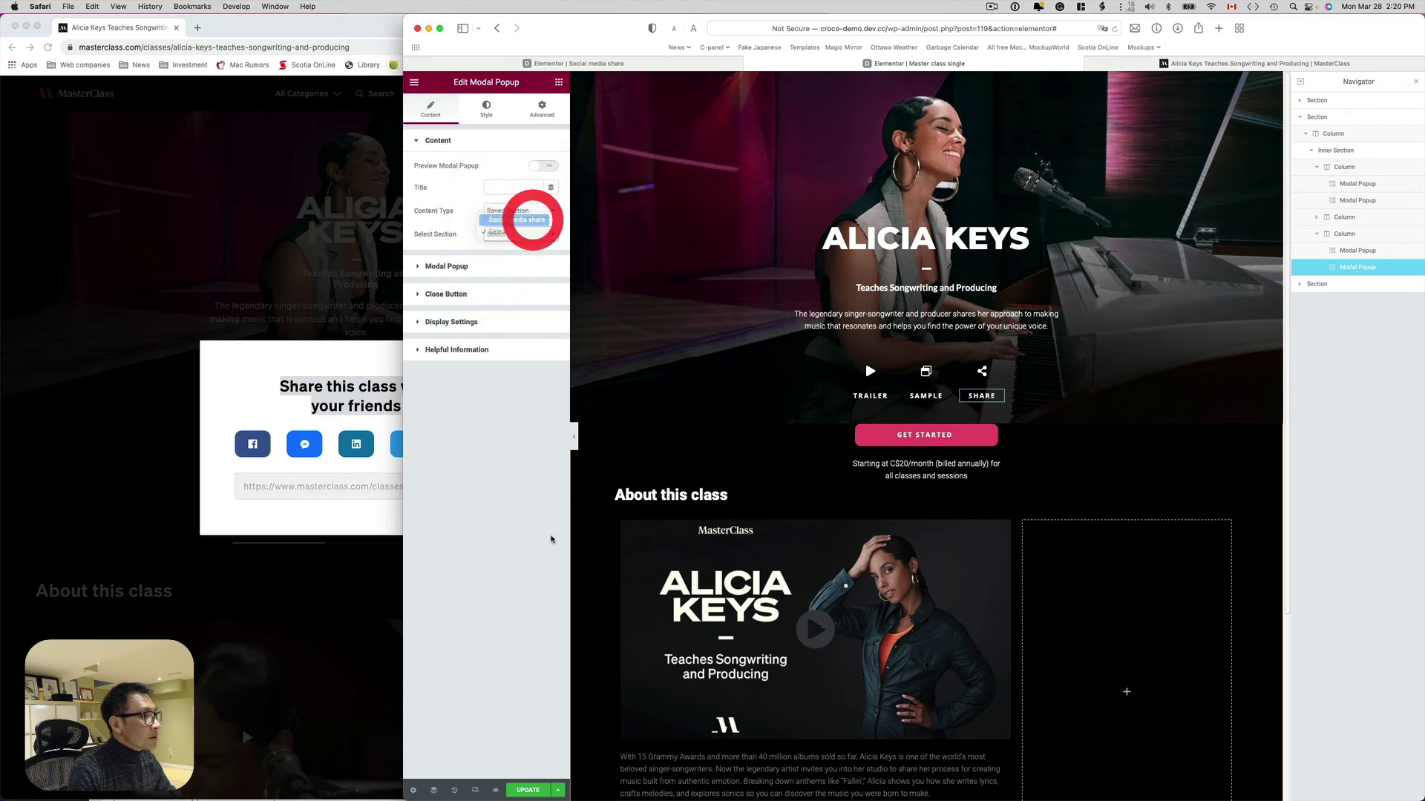
left_click(517, 791)
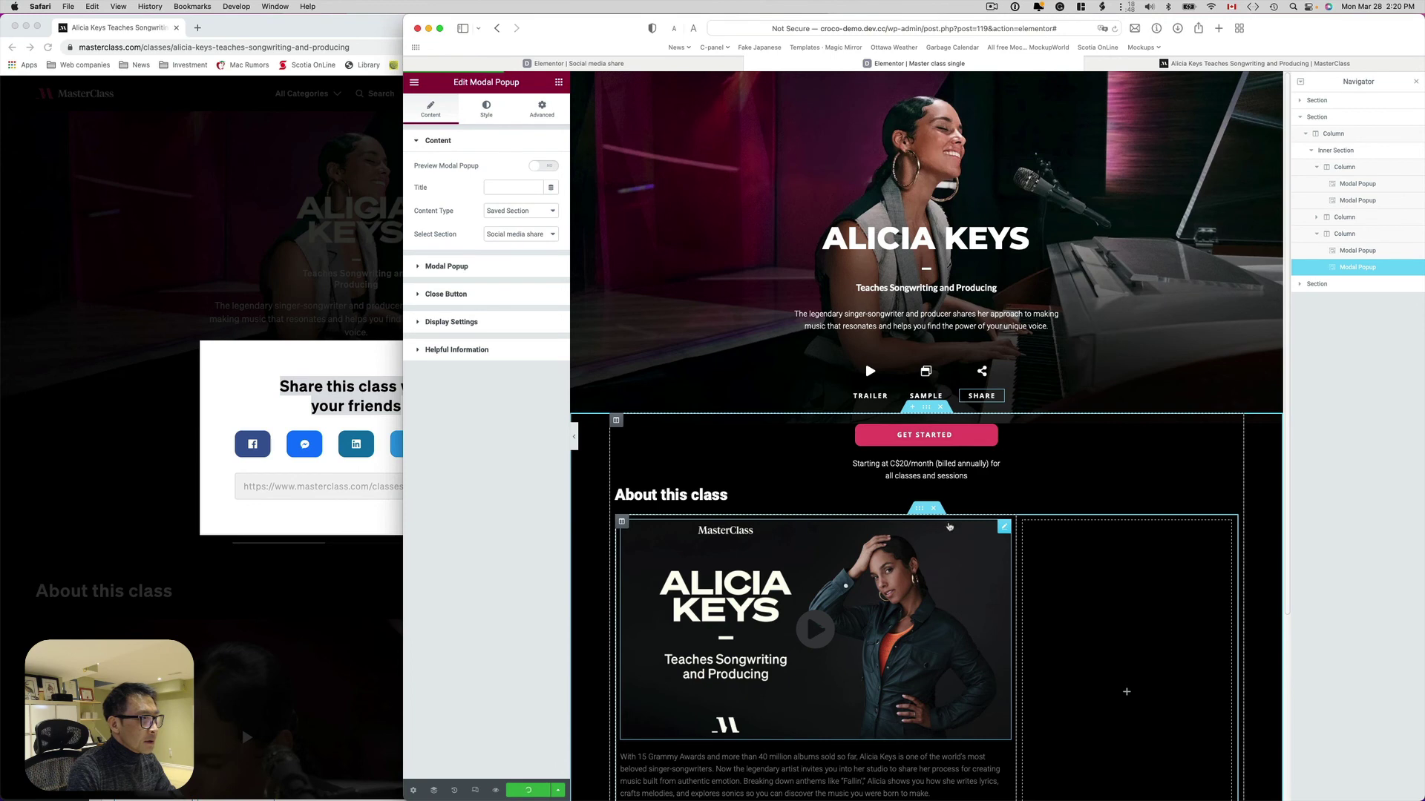
Examine the settings of the About this class video and search the widget library for "video"
scroll(949, 527, "down", 3)
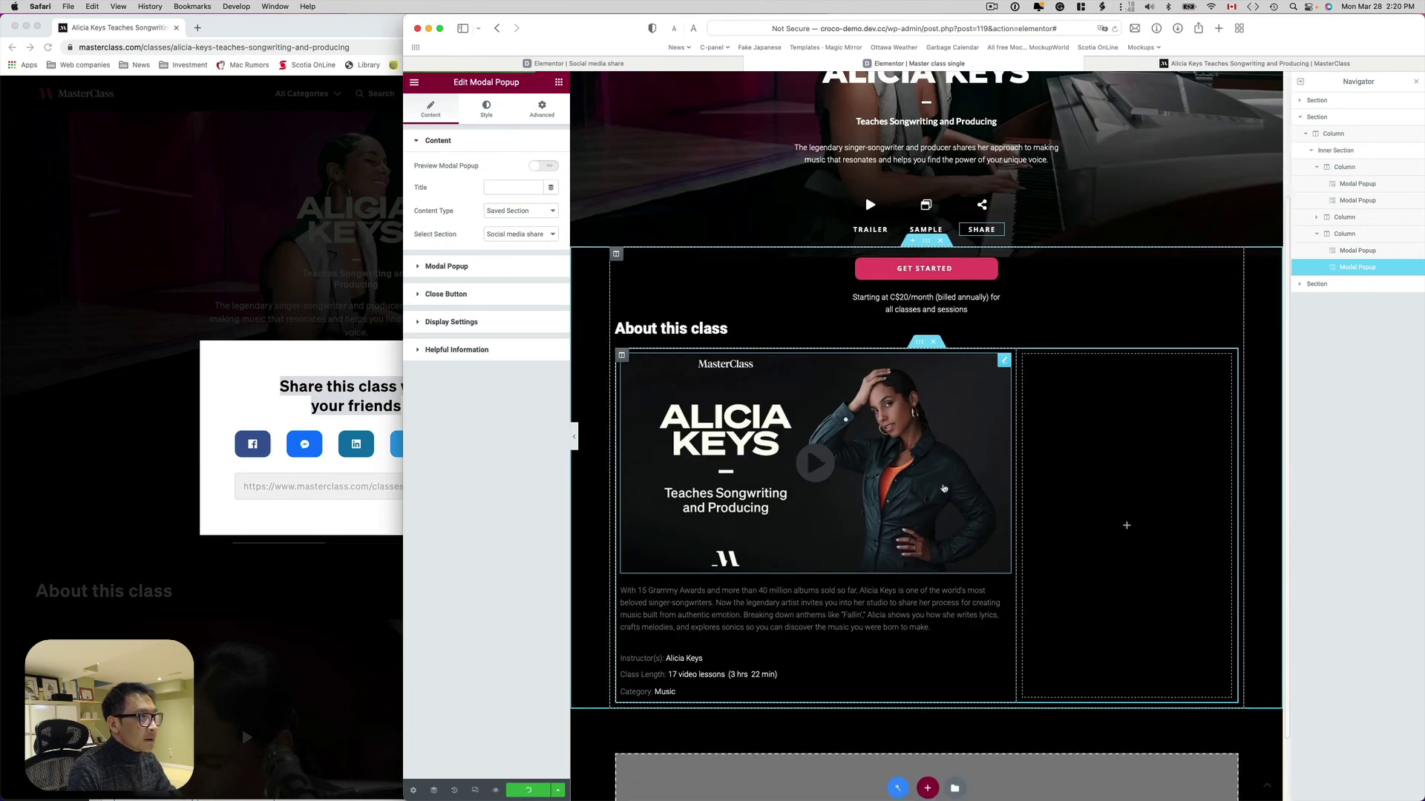
scroll(944, 487, "up", 1)
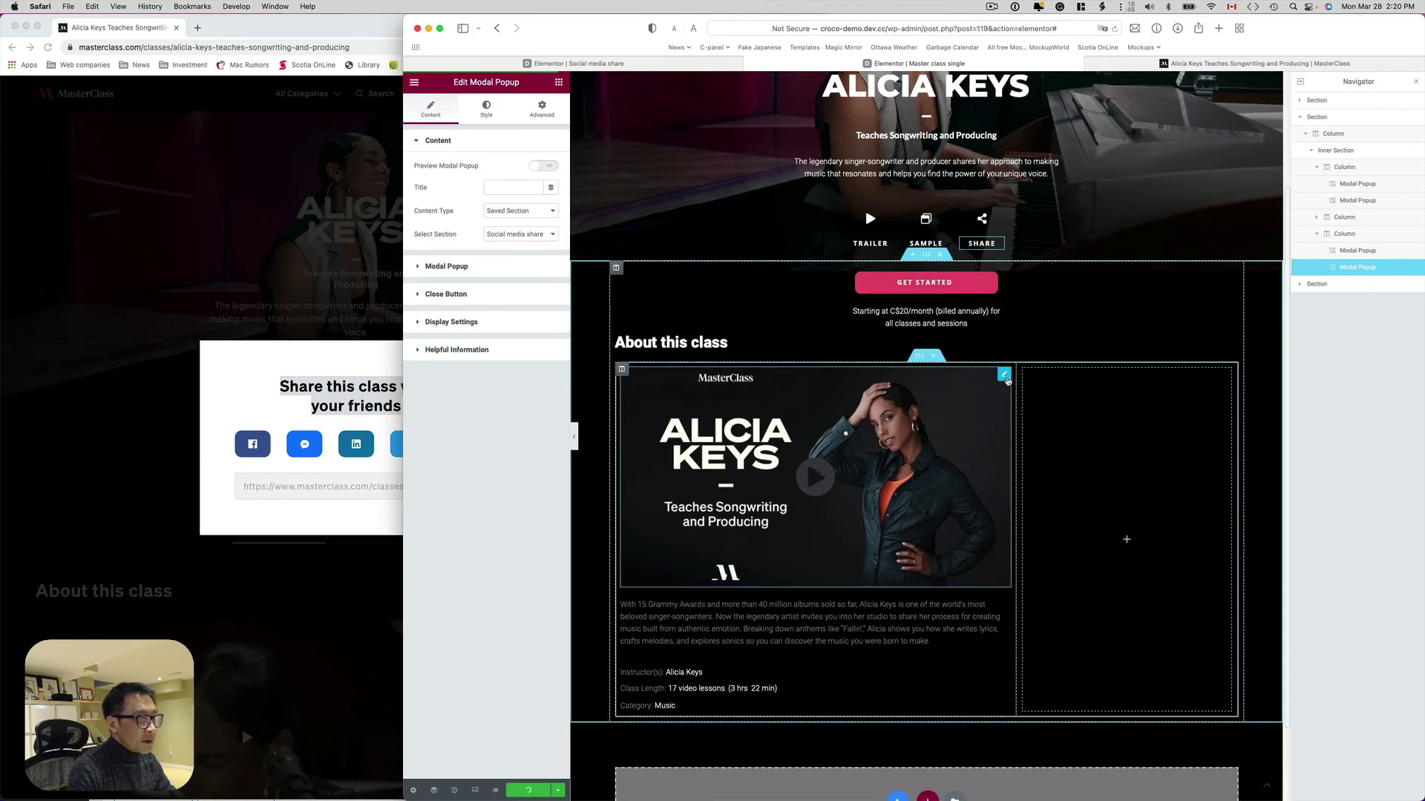
left_click(1006, 376)
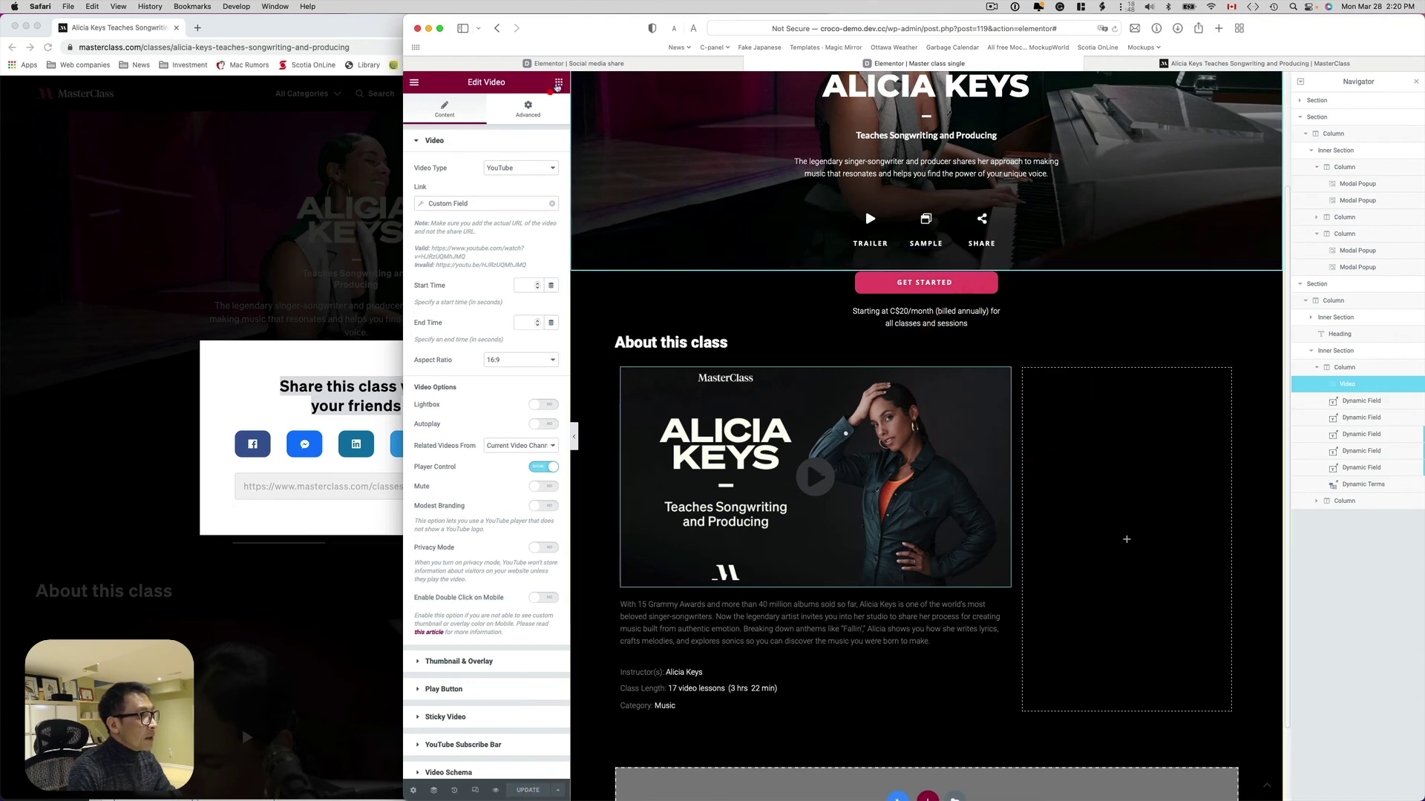
left_click(559, 83)
left_click(526, 122)
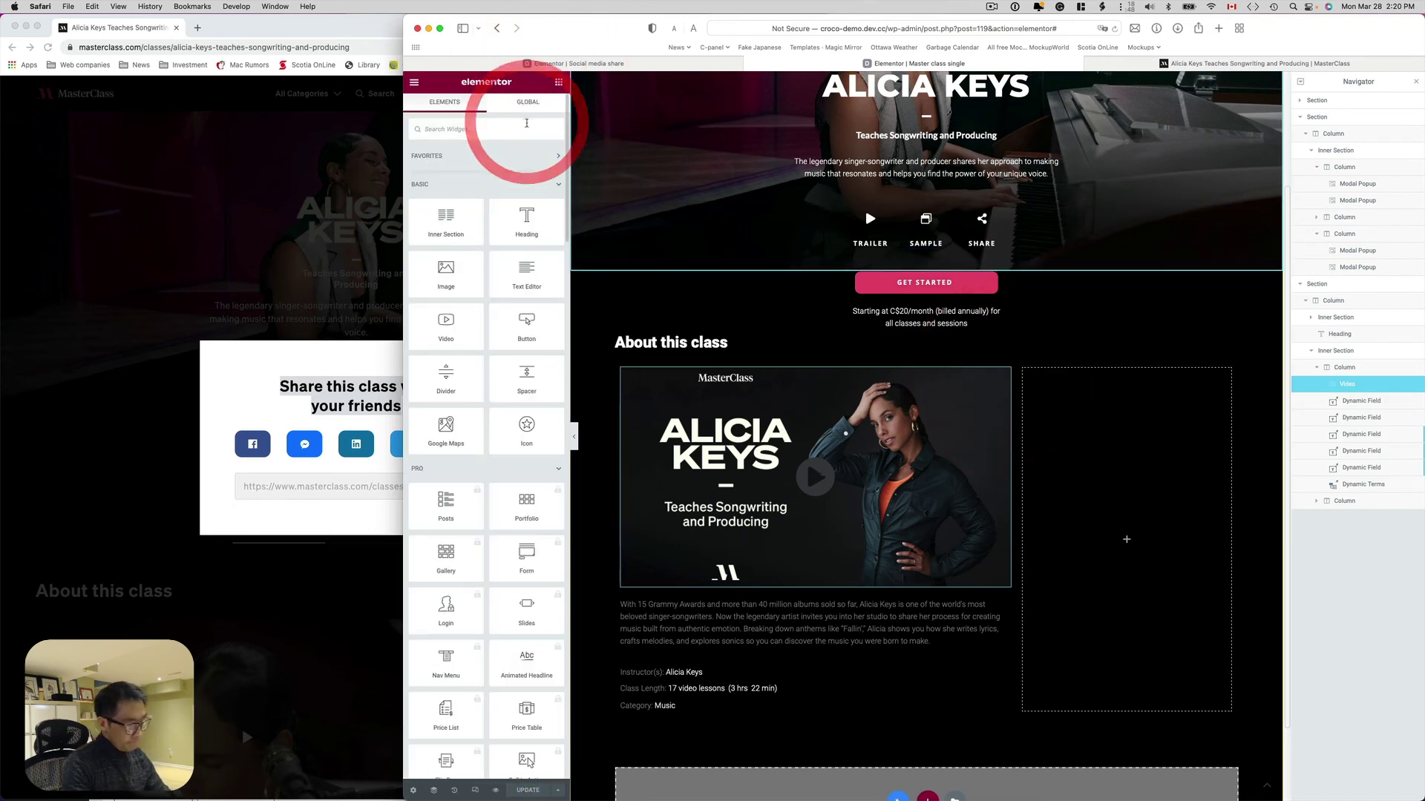
type("vid")
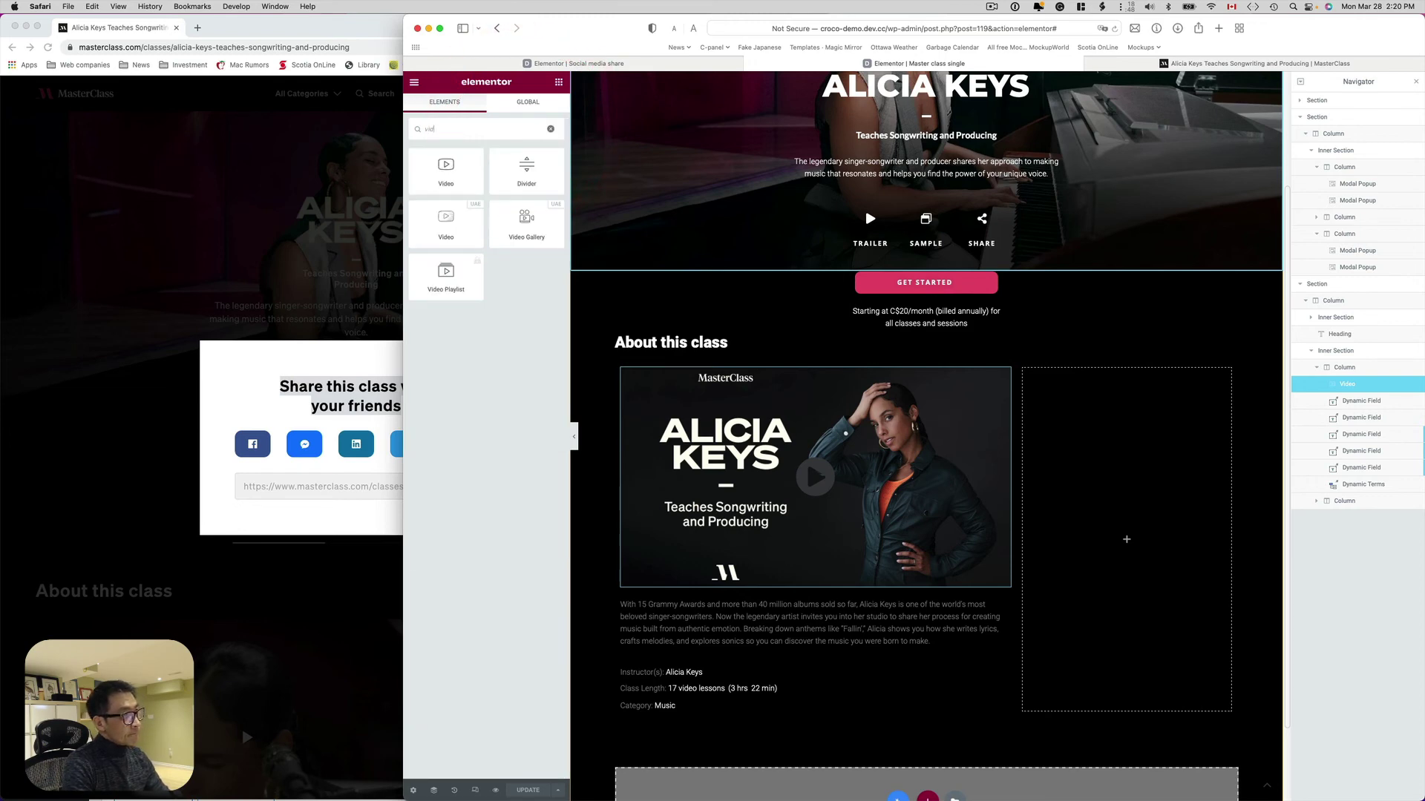
type("eo")
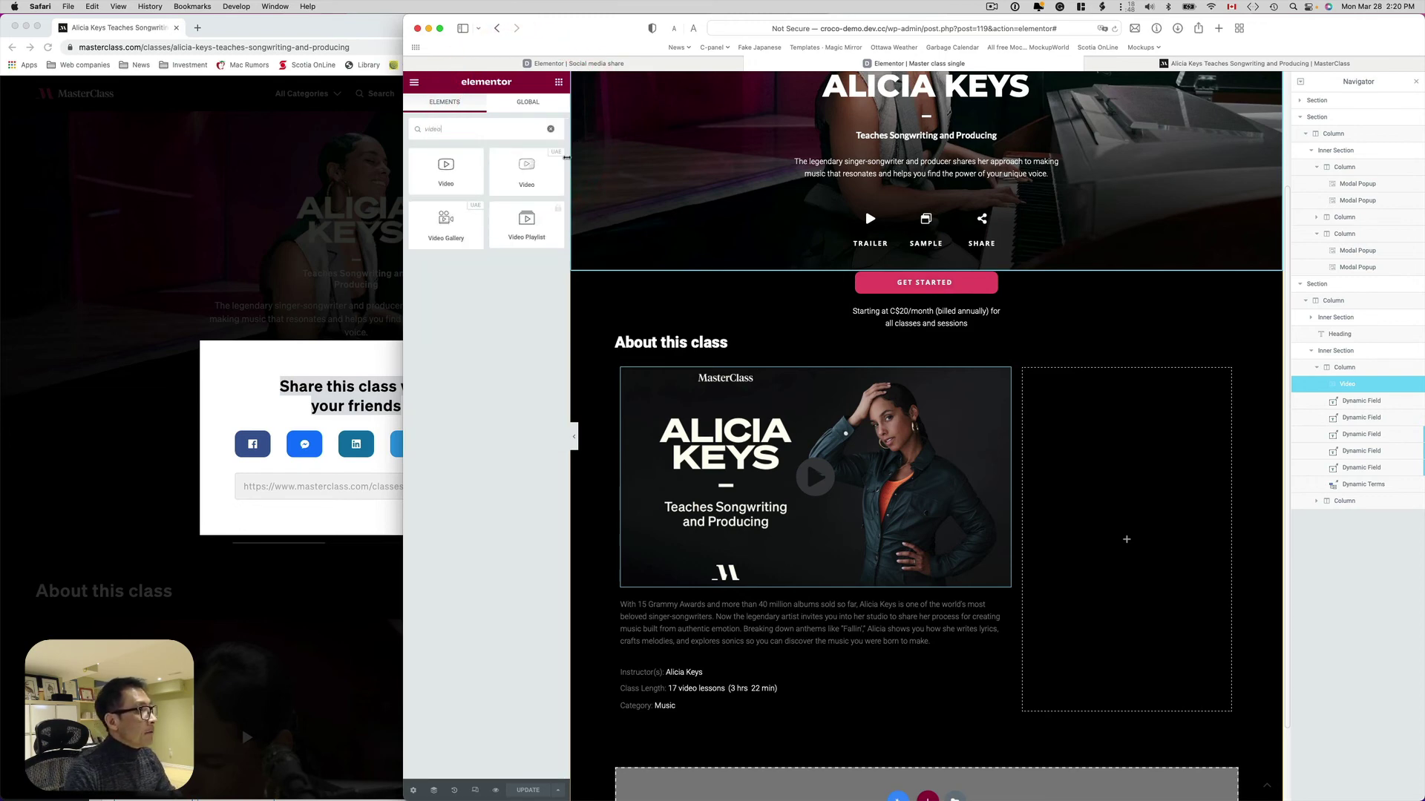
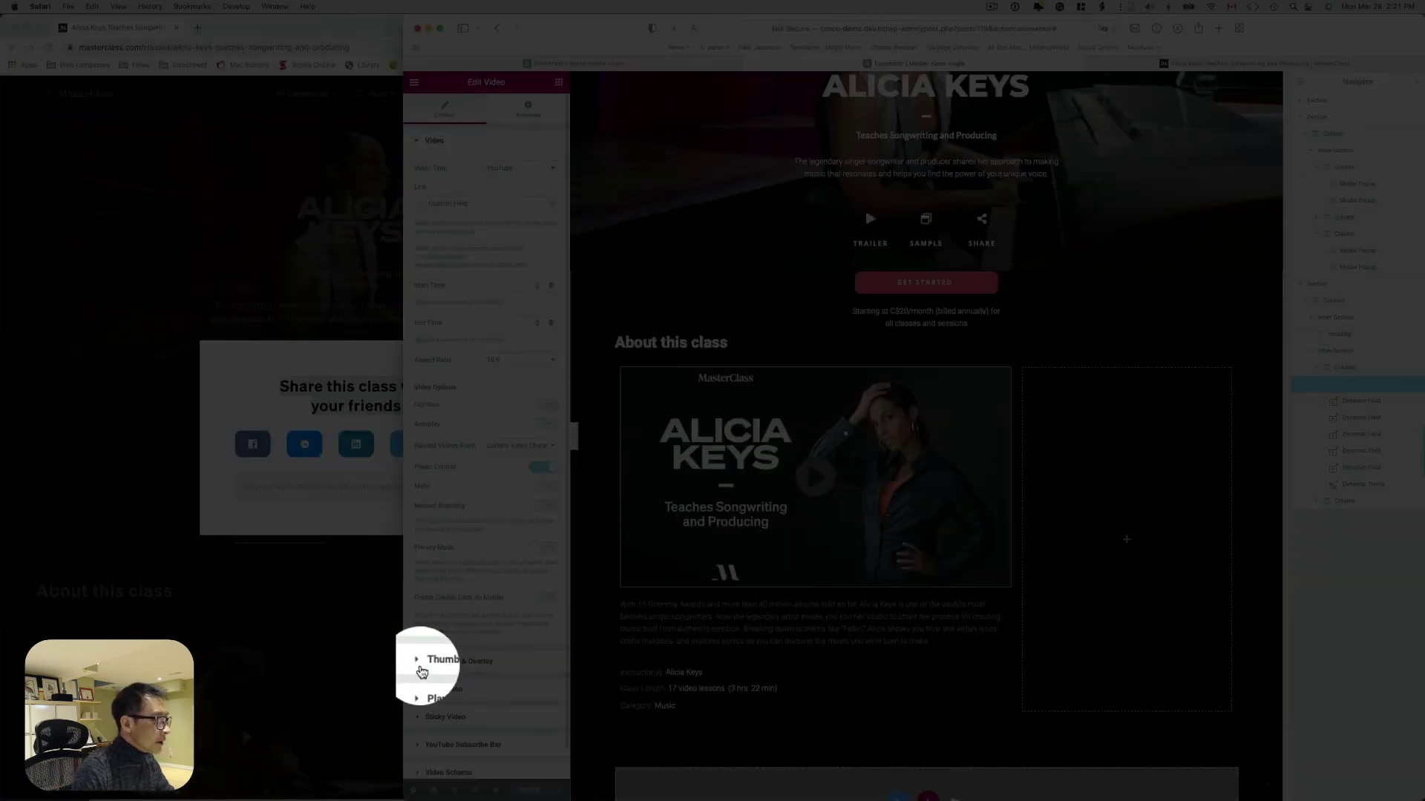
Enable the video's custom thumbnail and link it to the JetEngine Custom Image tag with the Trailer image field
left_click(425, 665)
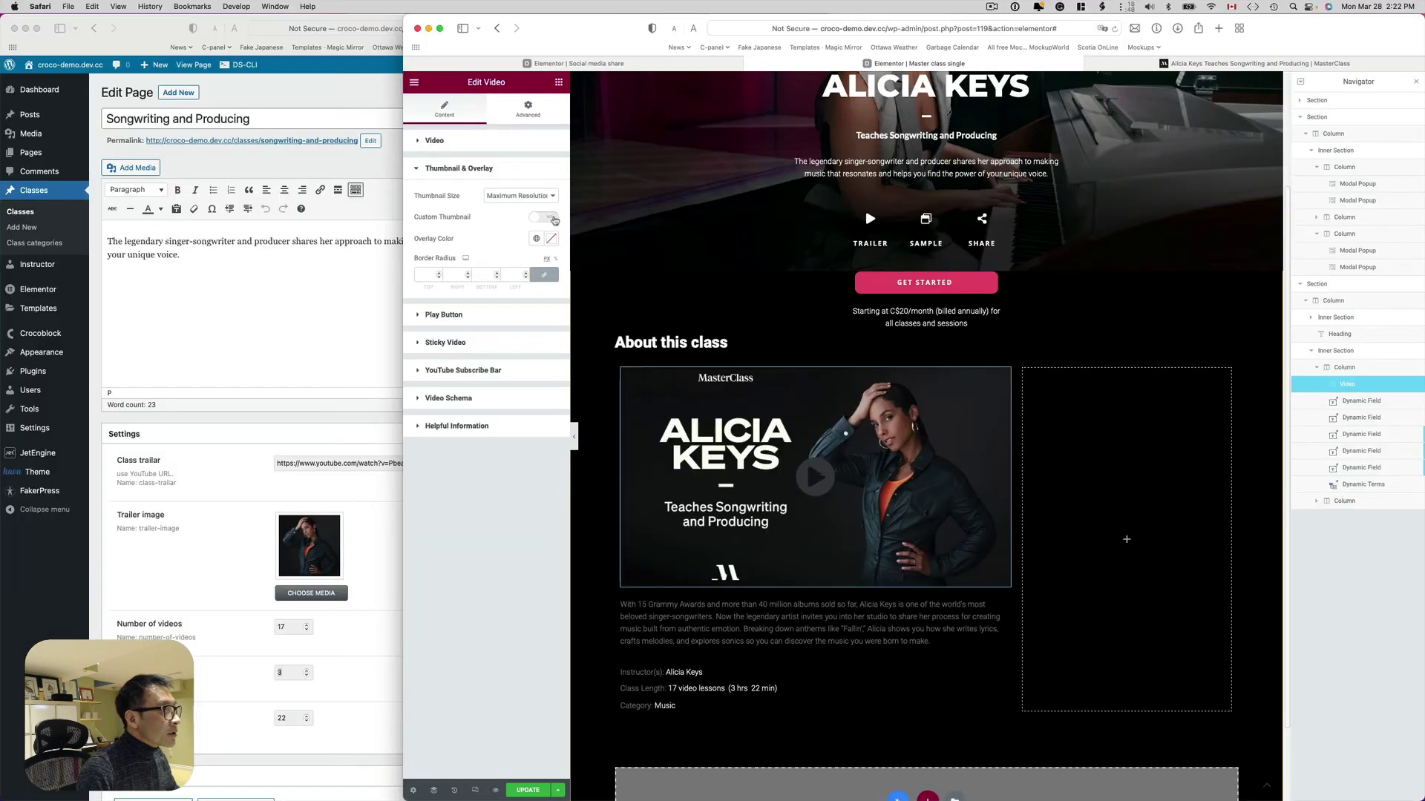
left_click(549, 217)
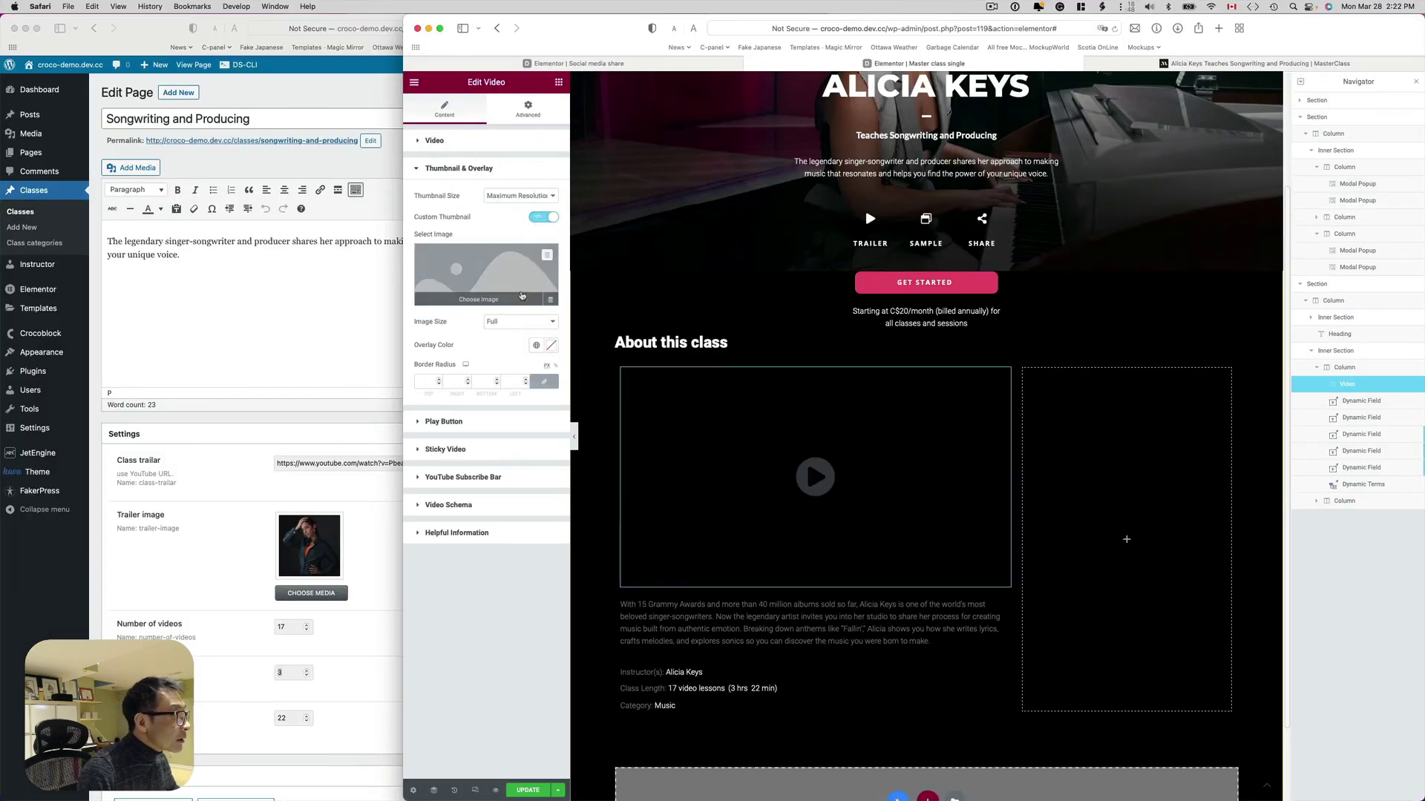
left_click(551, 299)
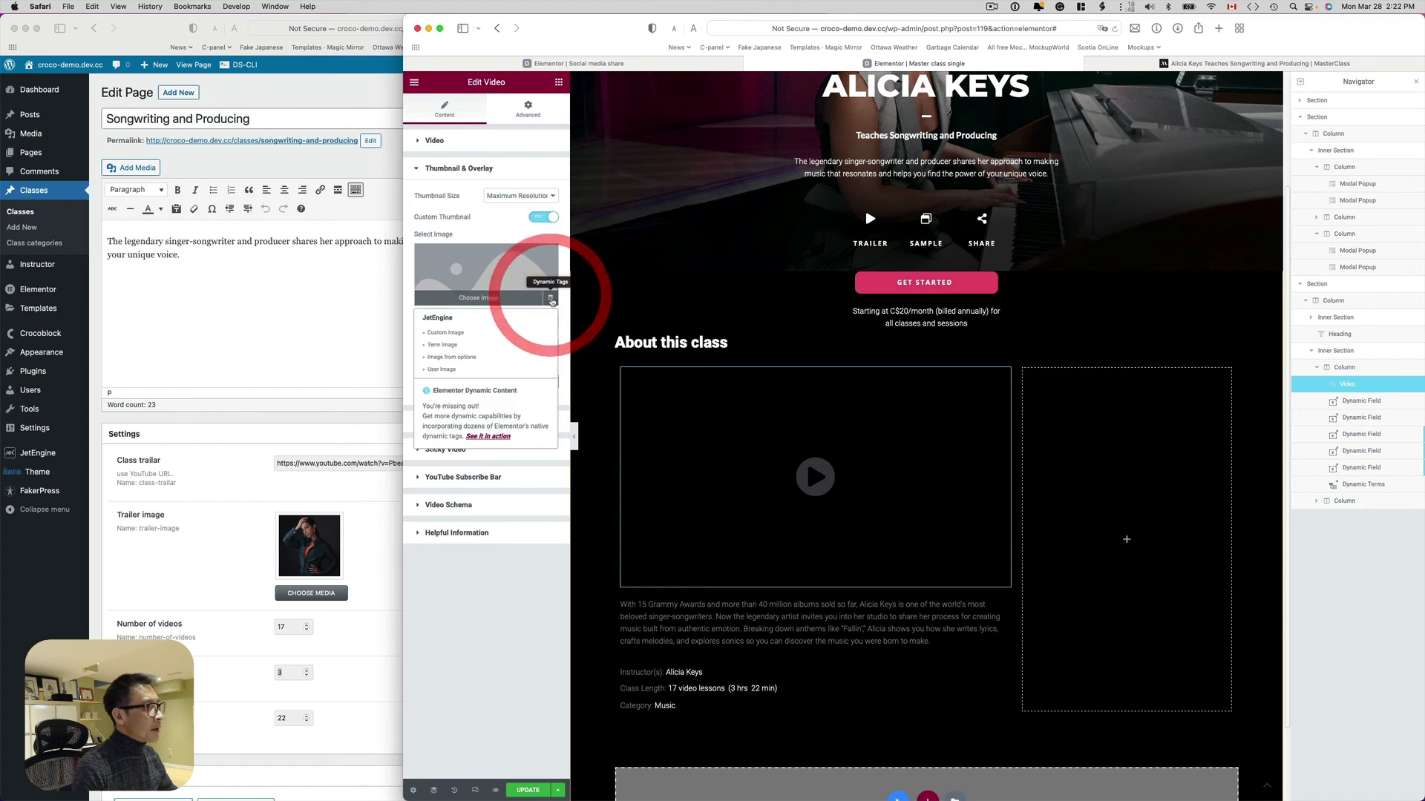
left_click(464, 336)
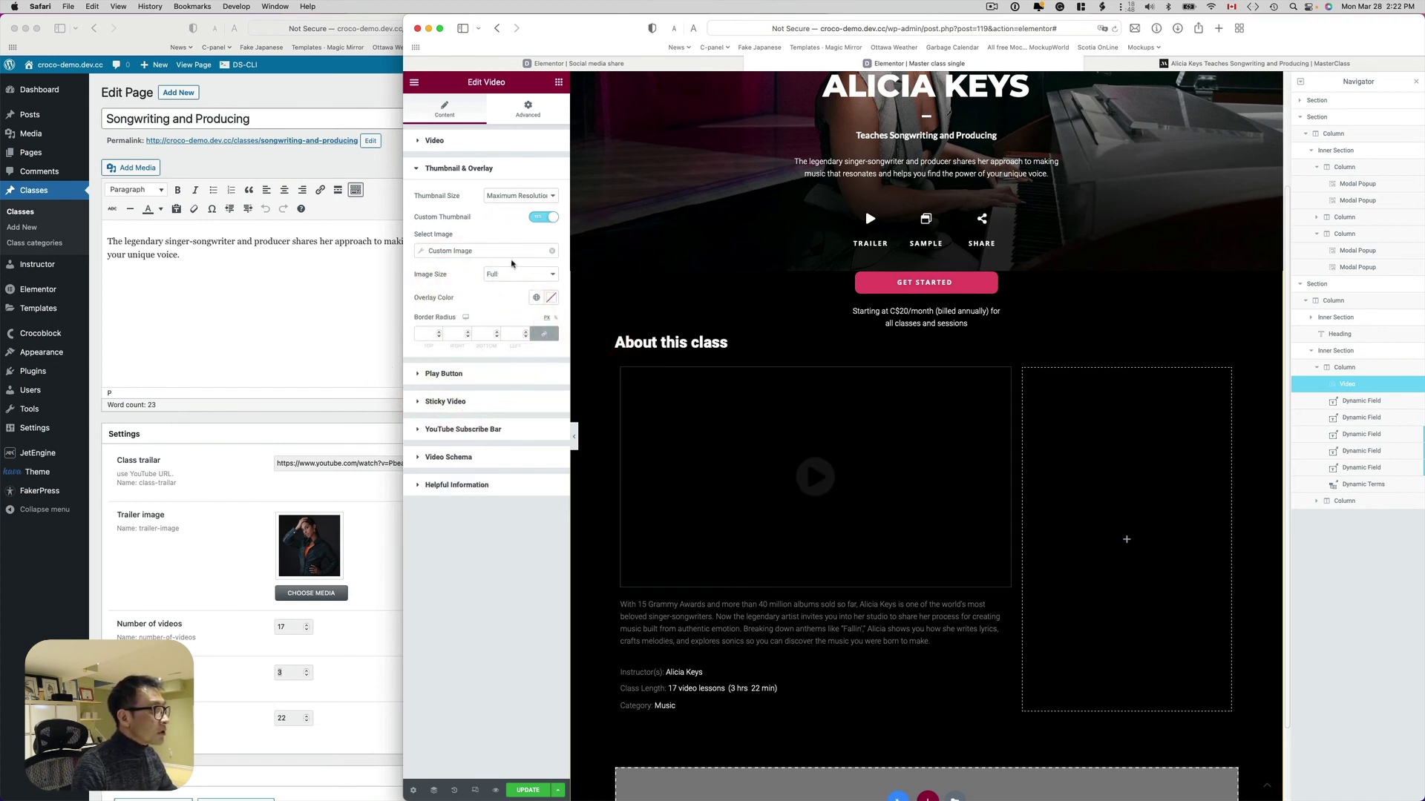
left_click(424, 253)
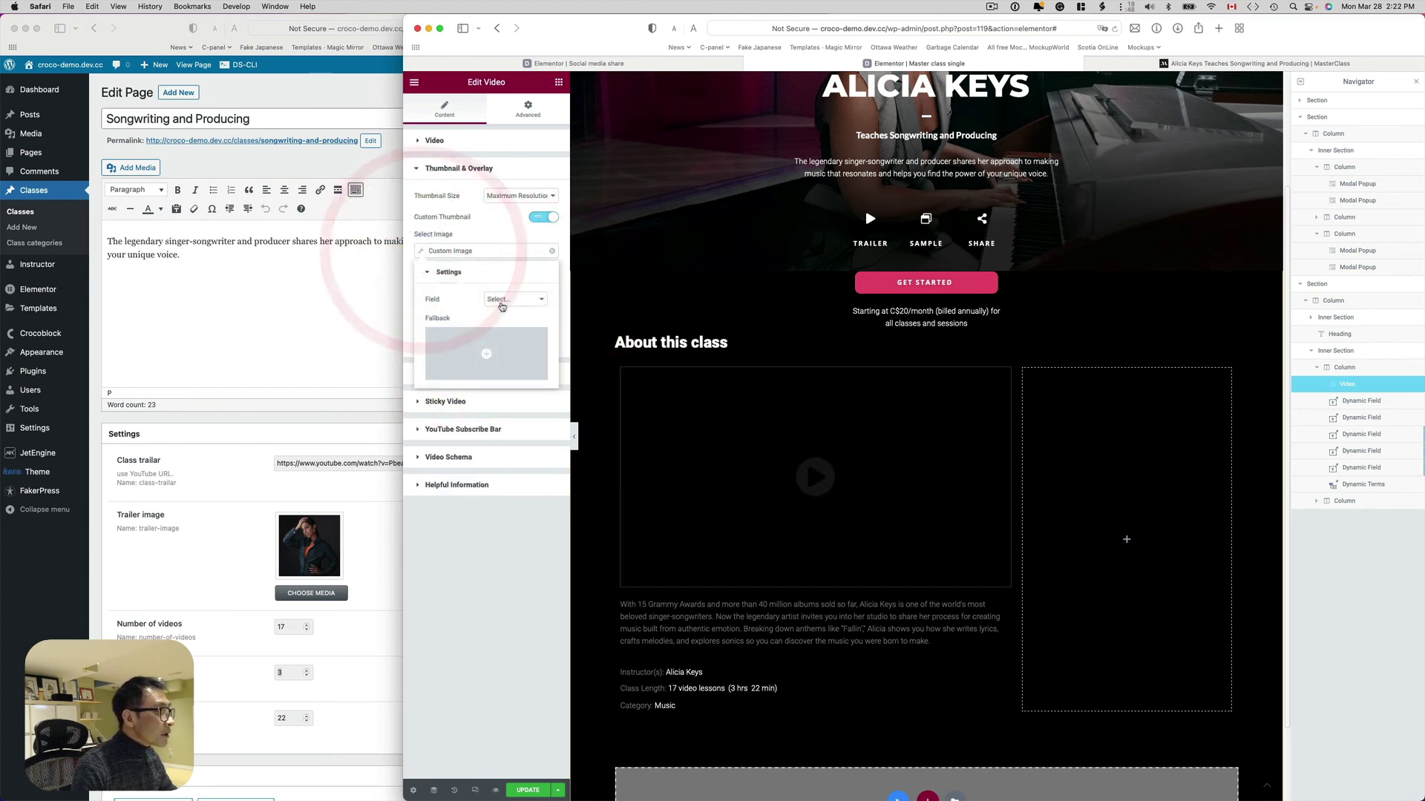
left_click(506, 298)
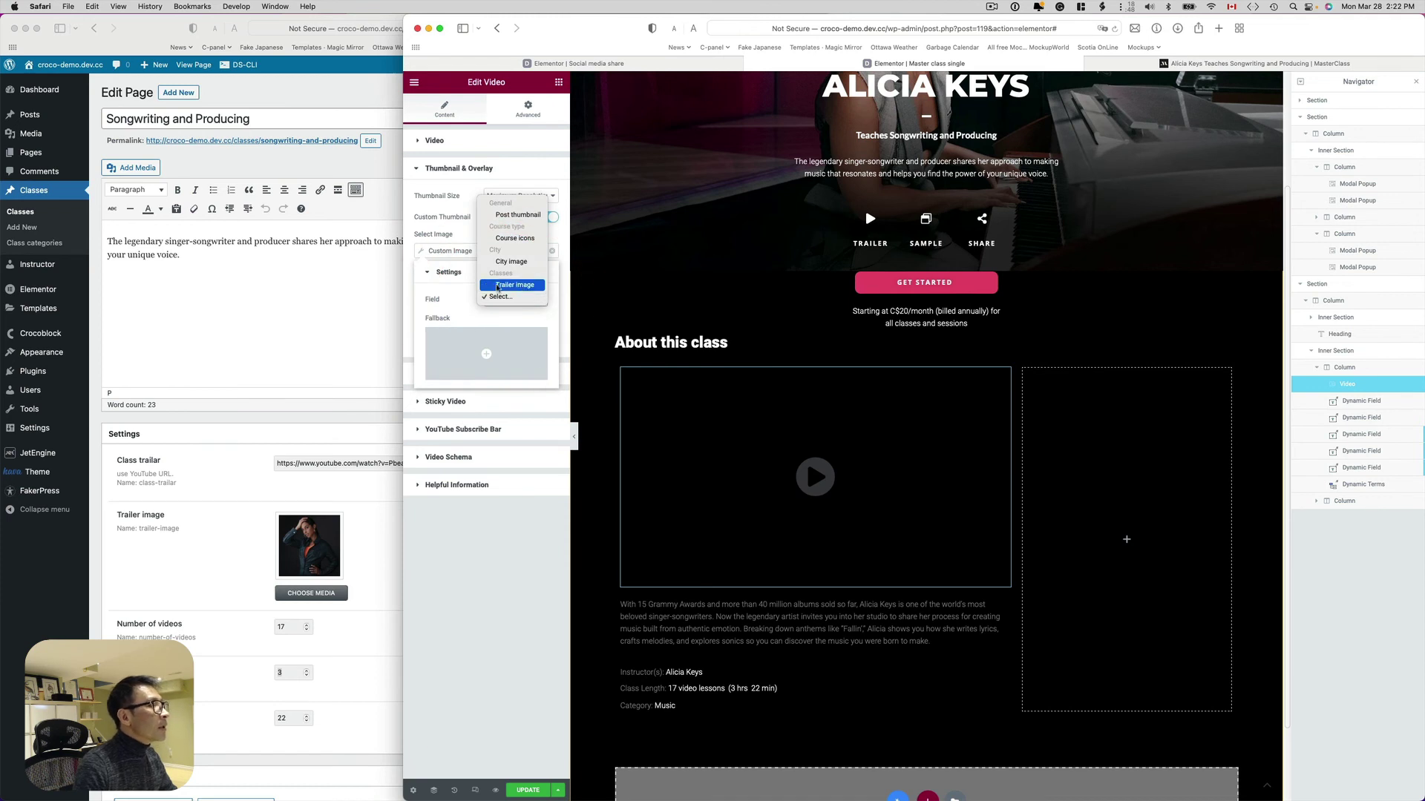
left_click(518, 287)
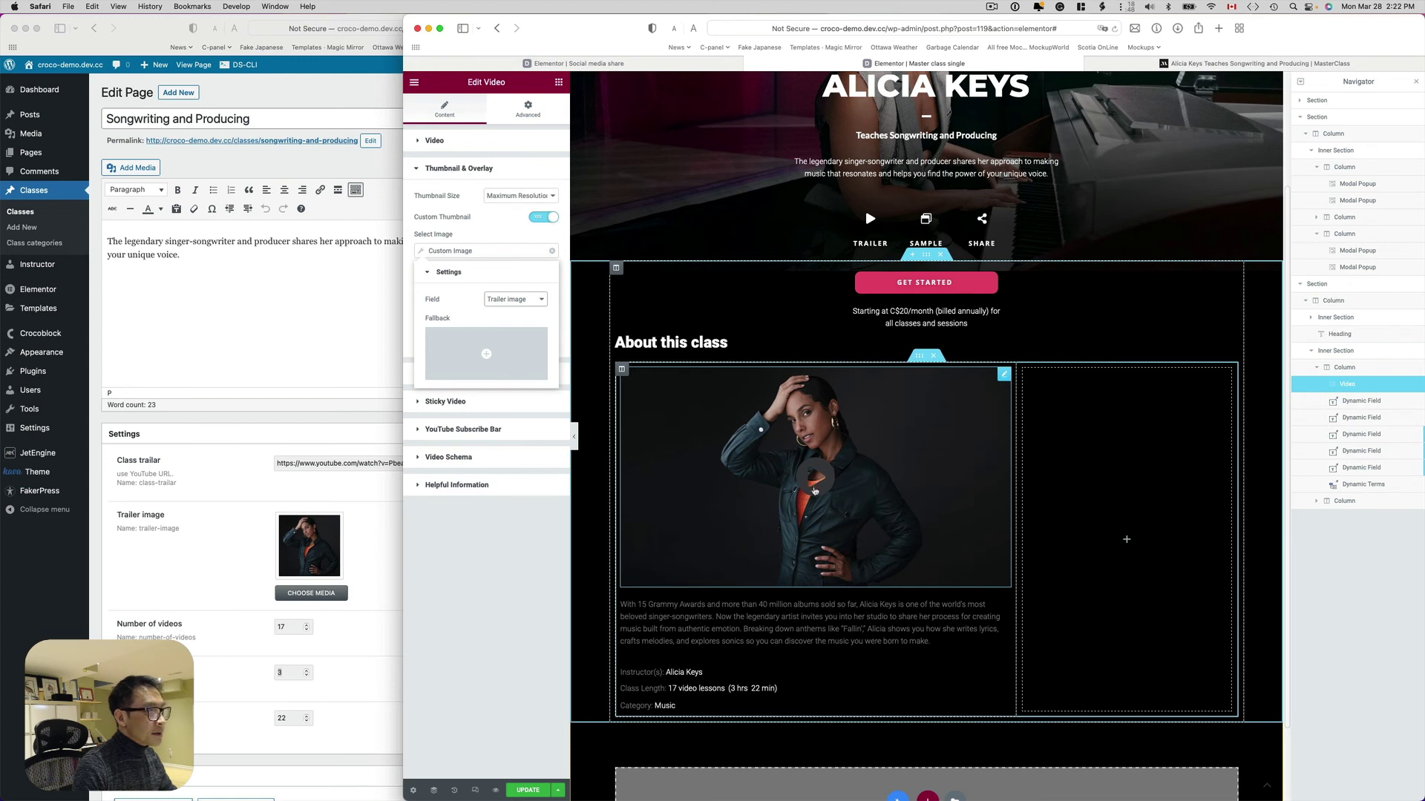
Replace the About this class video's play button icon with the solid Play icon found by searching the icon library for "pla"
left_click(443, 612)
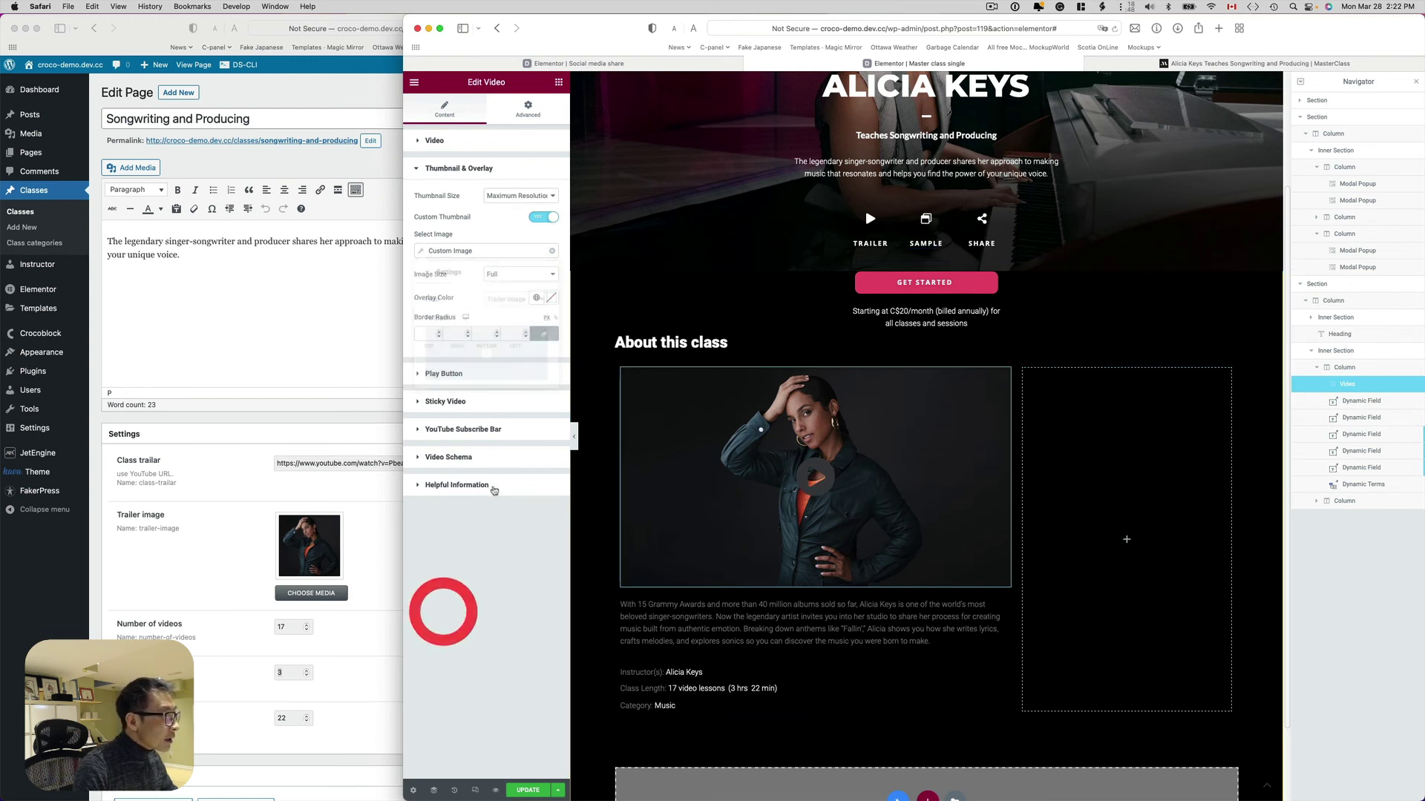
left_click(436, 374)
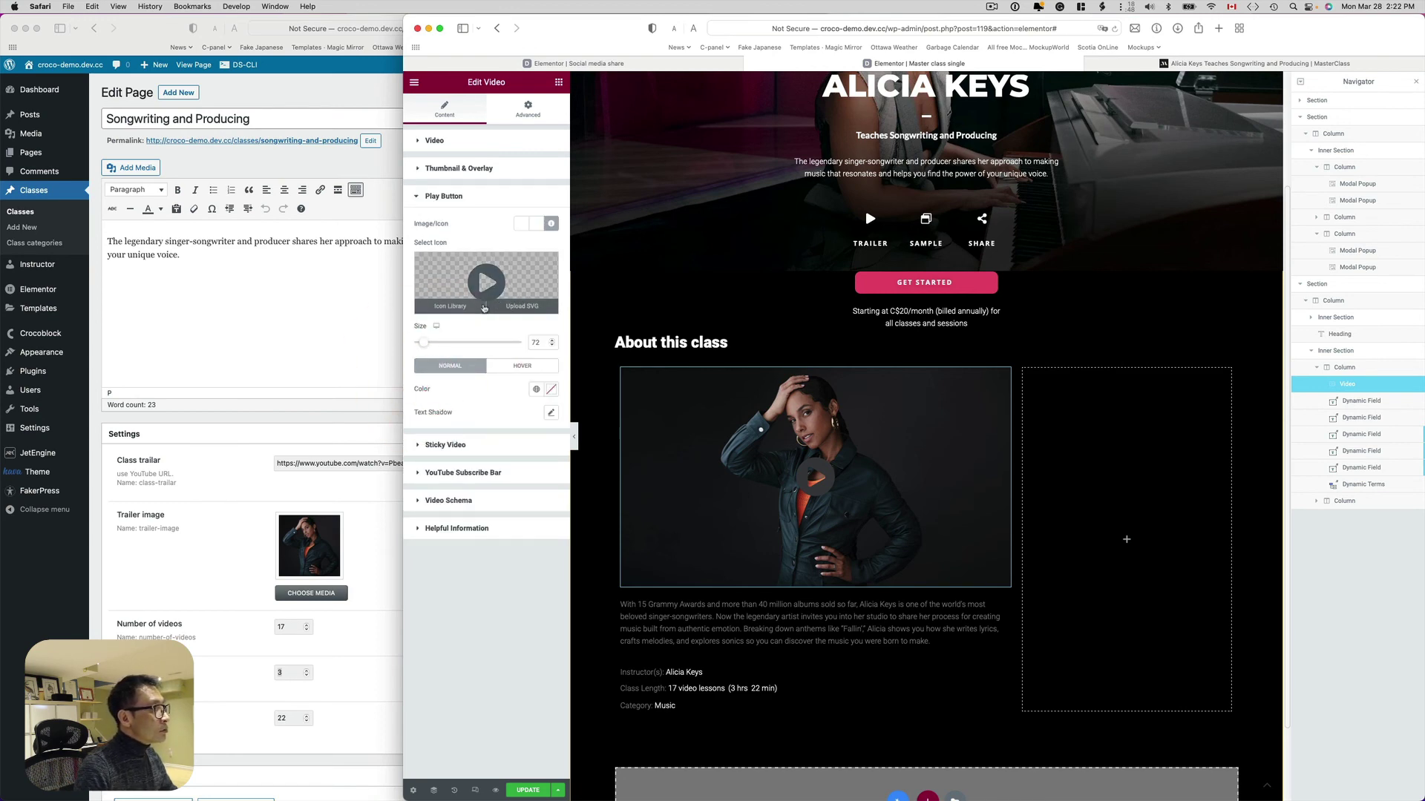
left_click(491, 294)
left_click(826, 266)
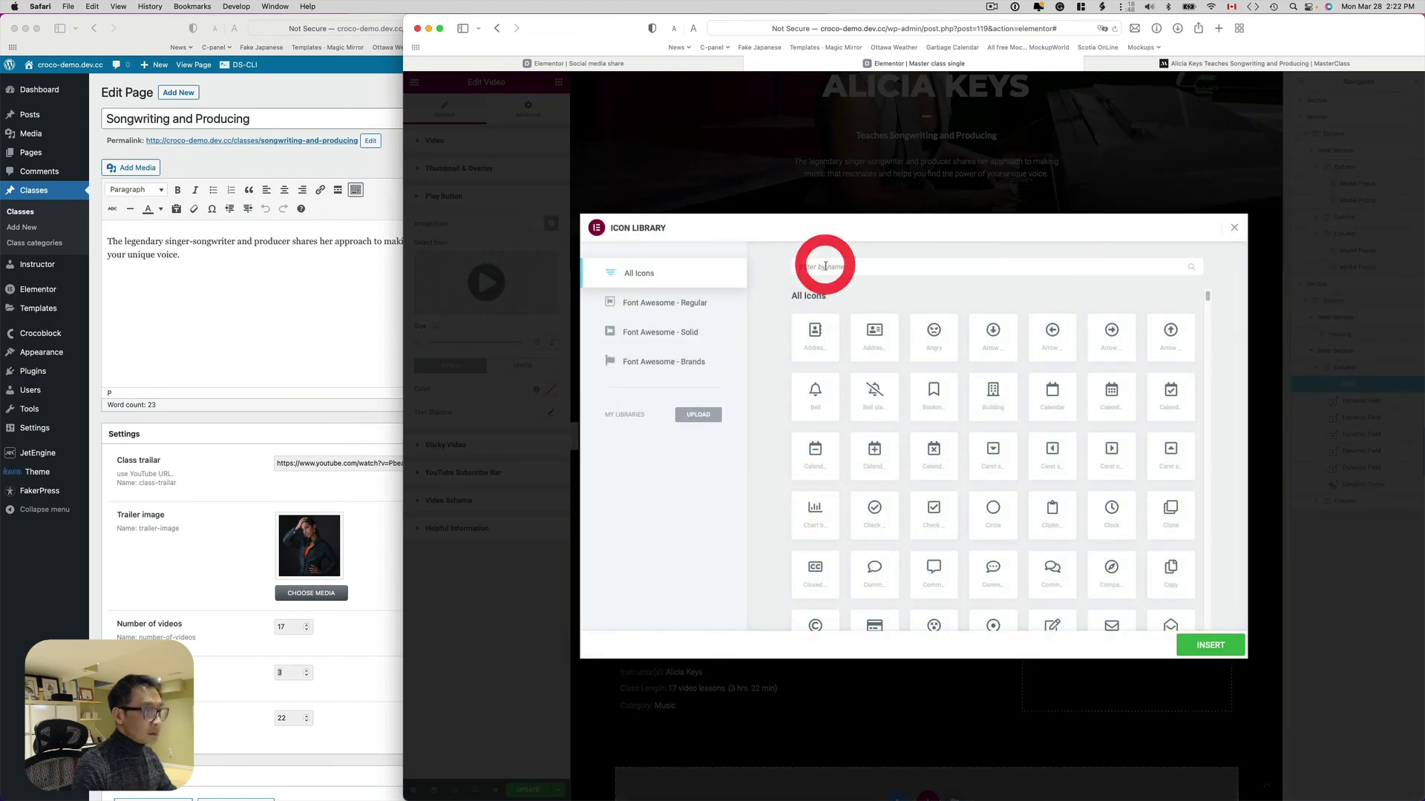
type("pla")
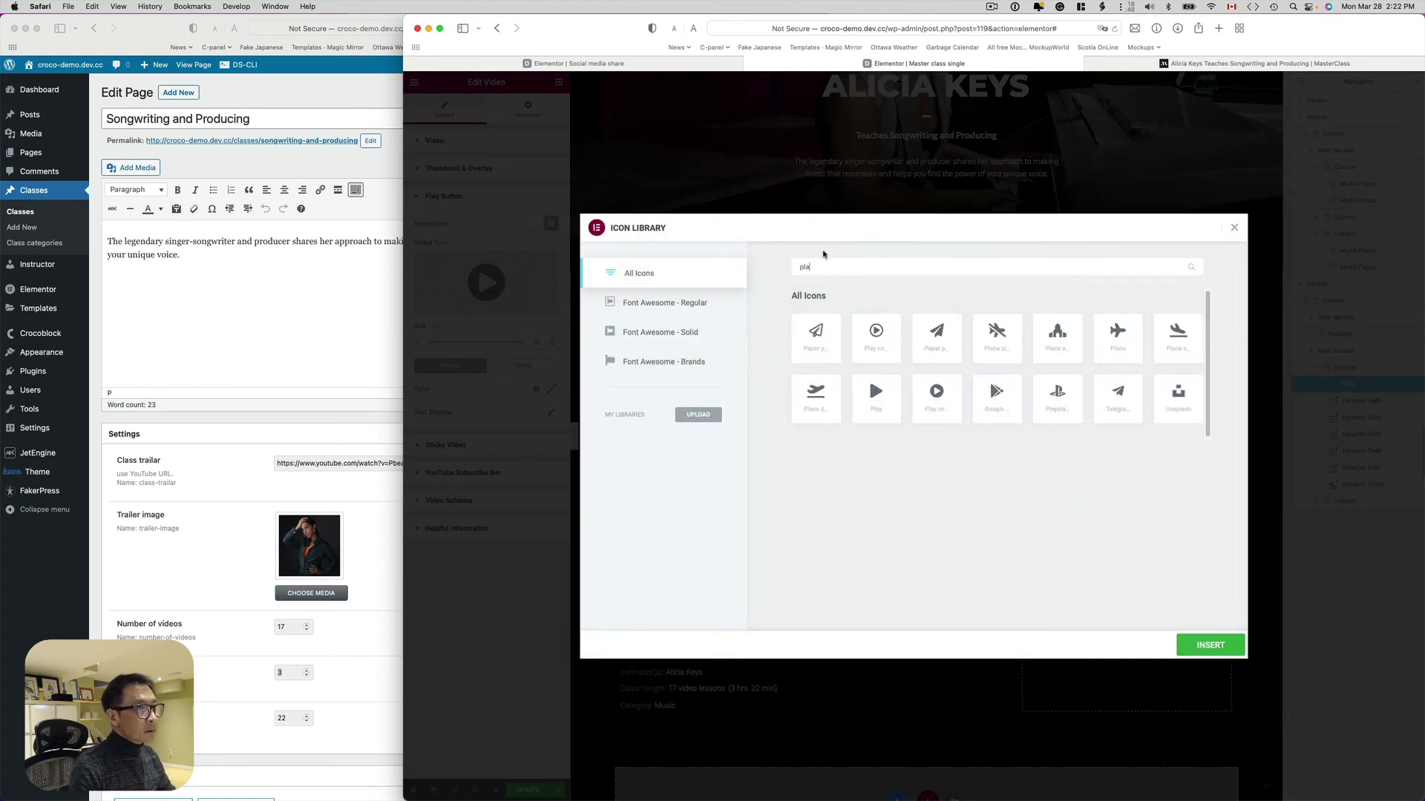
left_click(875, 397)
left_click(1232, 646)
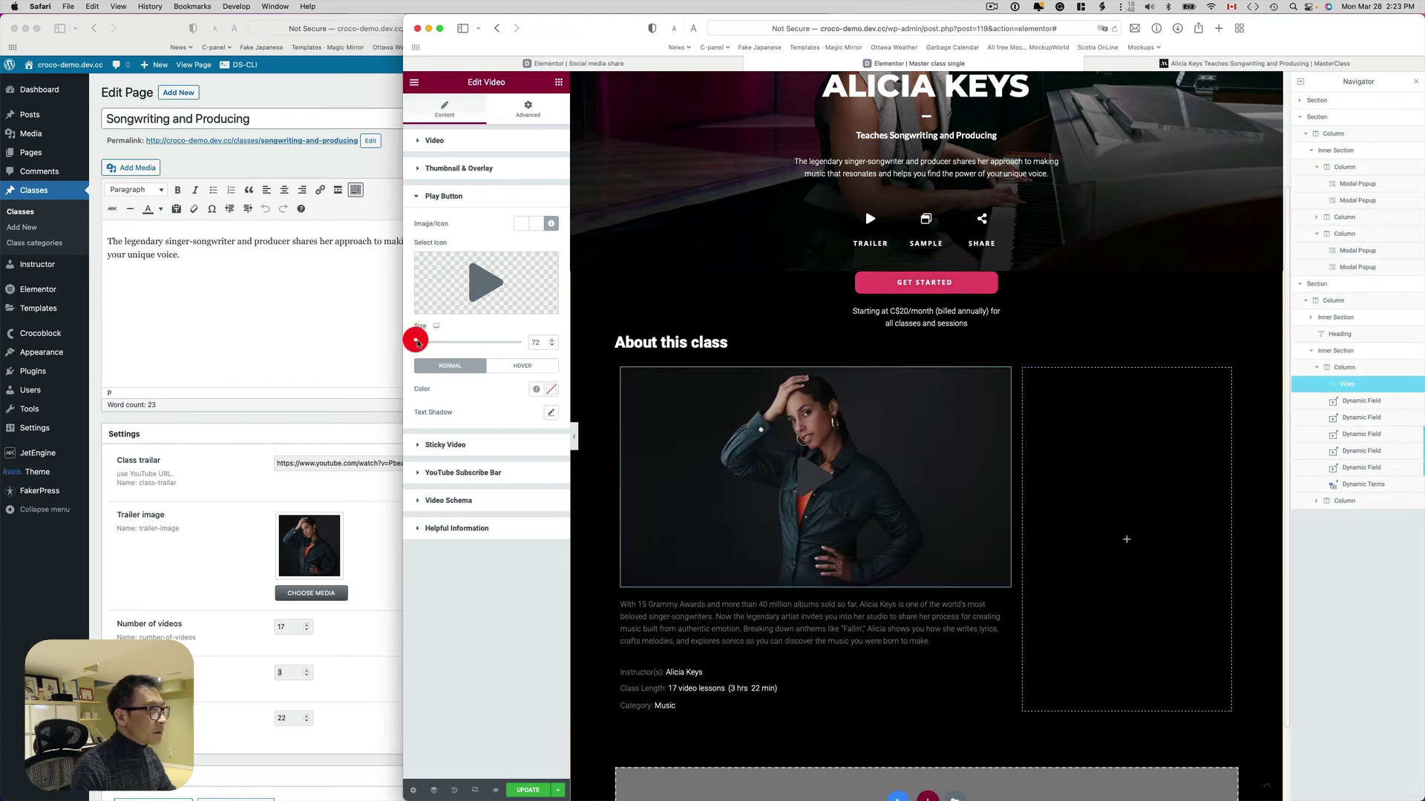
Reduce the video's play button size to 47, set its color to the global White and update the template
left_click(418, 343)
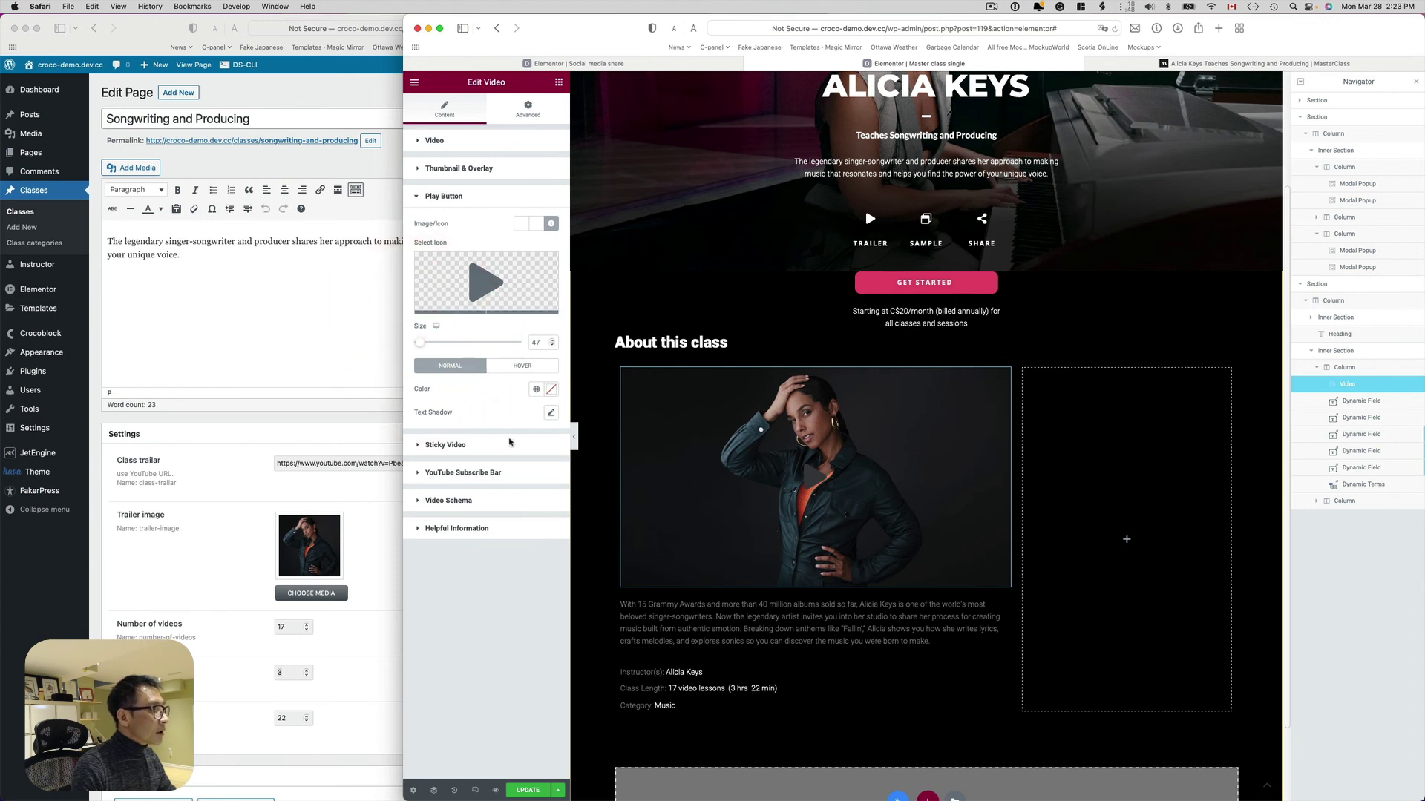
left_click(537, 390)
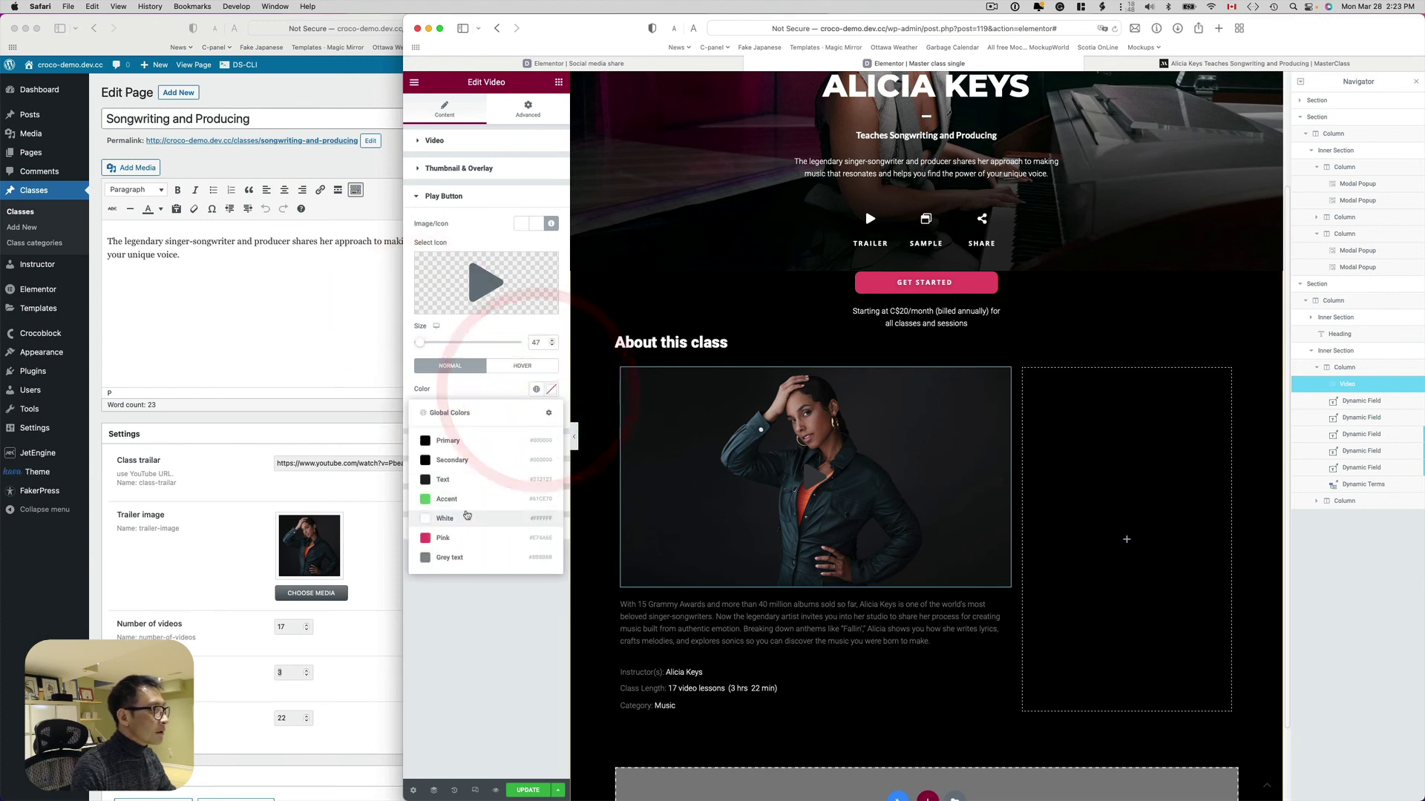
left_click(455, 509)
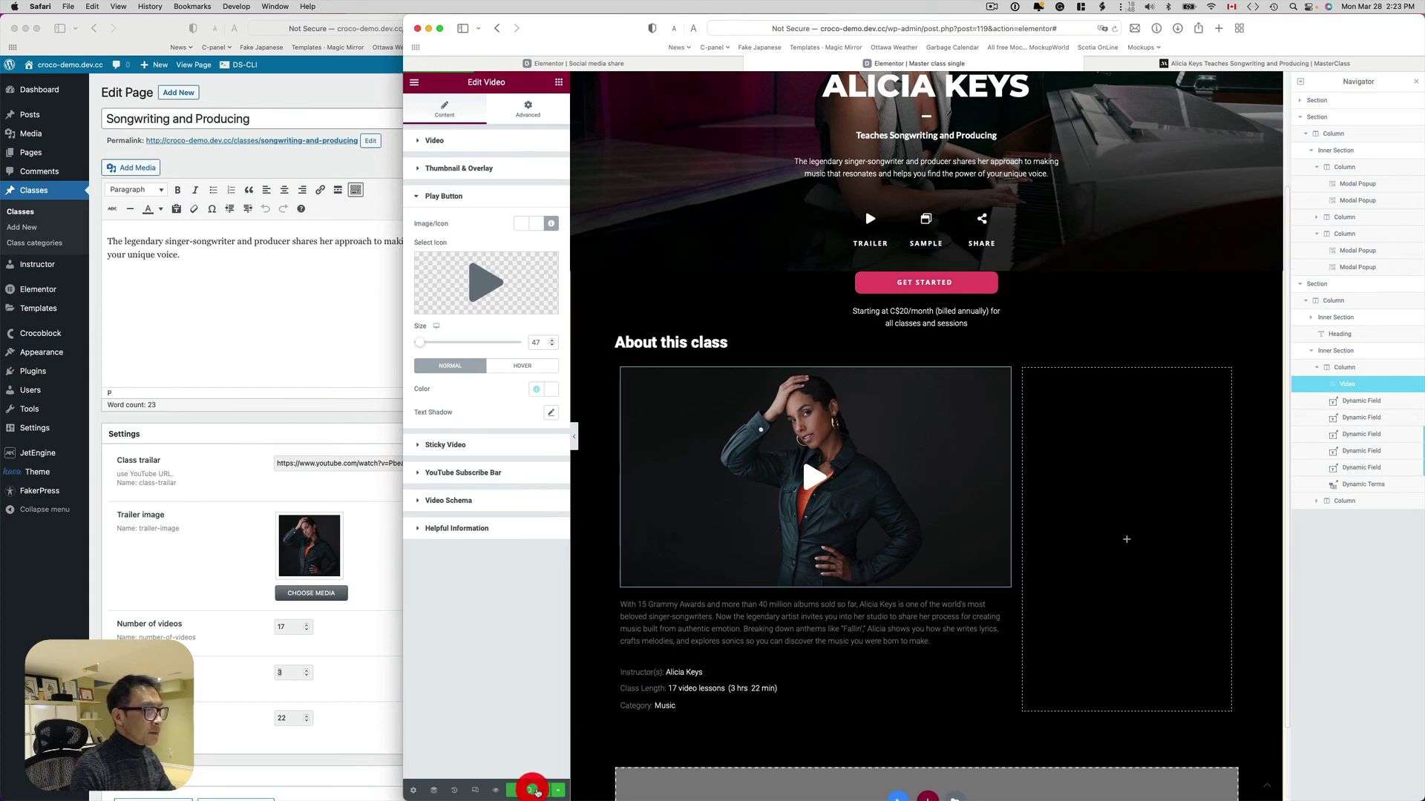
Open the demo site's home page at croco-demo.dev.cc in place of the template editor
left_click(914, 29)
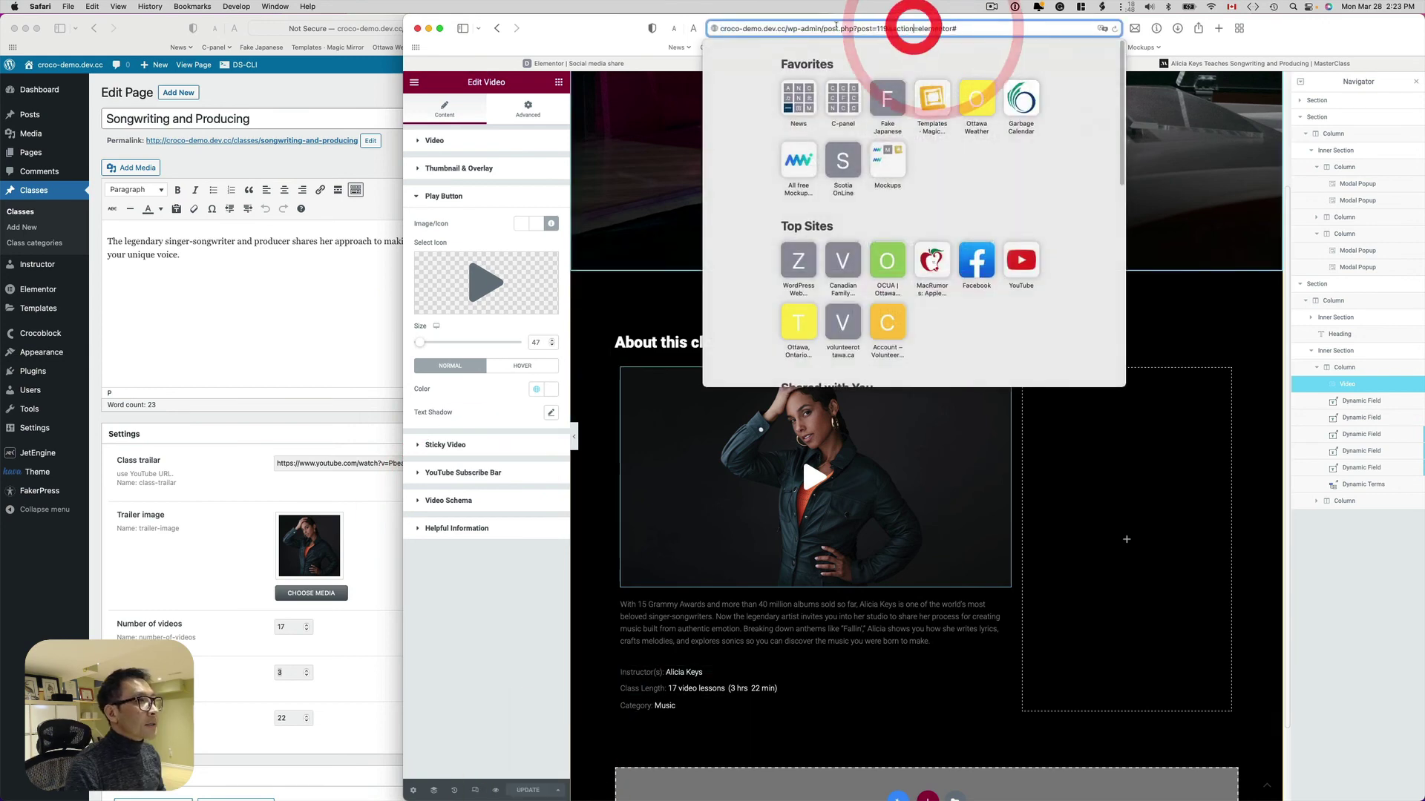
left_click_drag(787, 28, 989, 29)
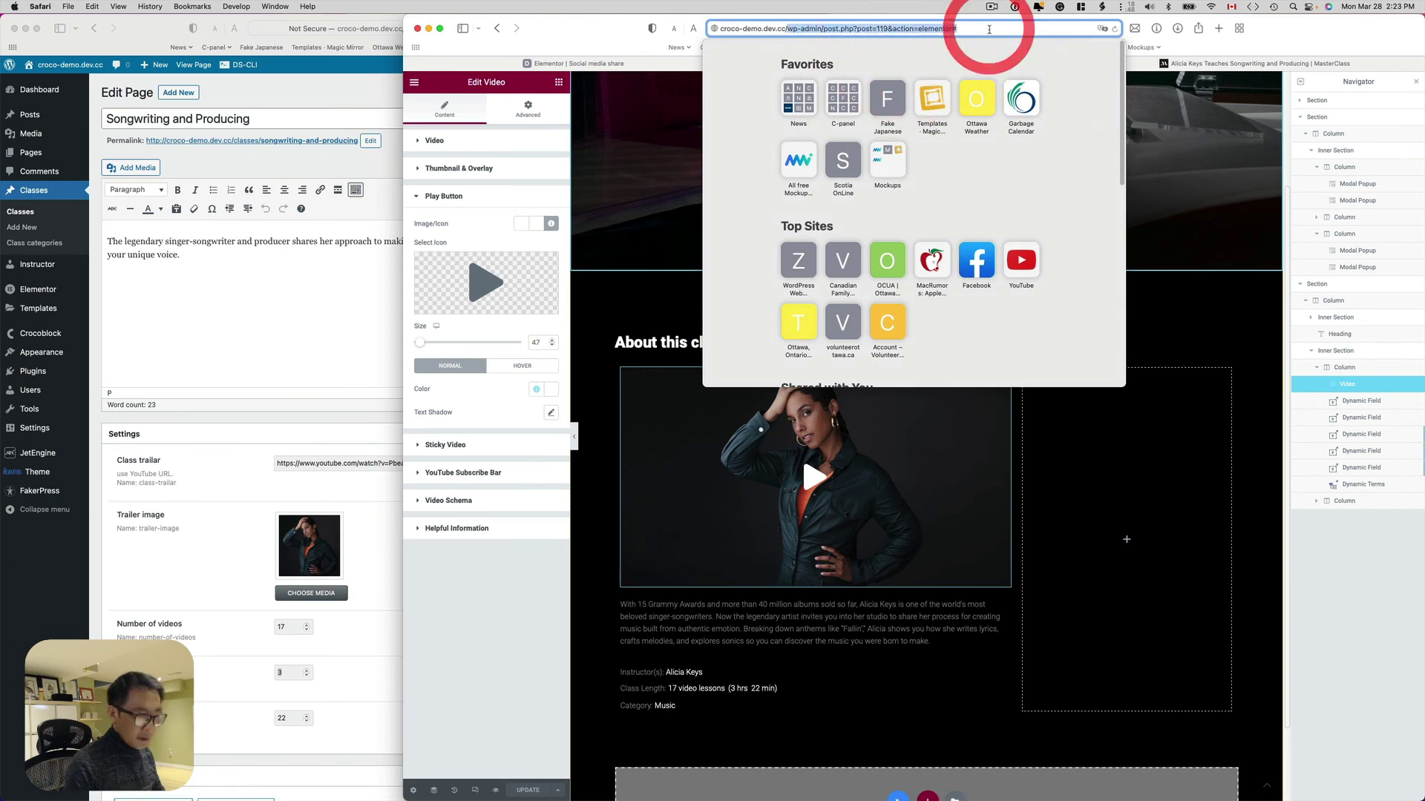
key("BackSpace")
key("Return")
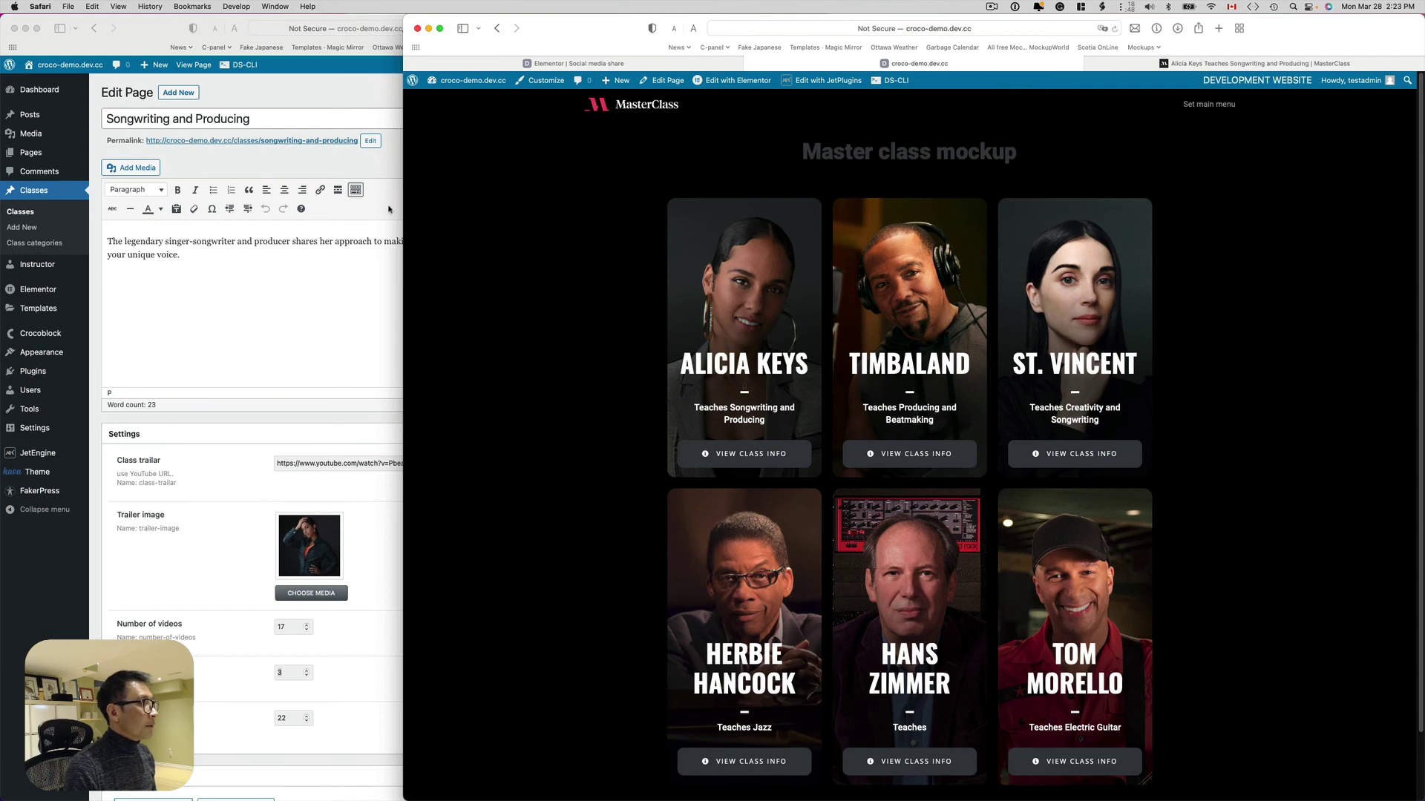
Switch to Chrome, return the MasterClass site to its Music category page and place the Safari mockup window beside it
left_click(378, 166)
middle_click(473, 360)
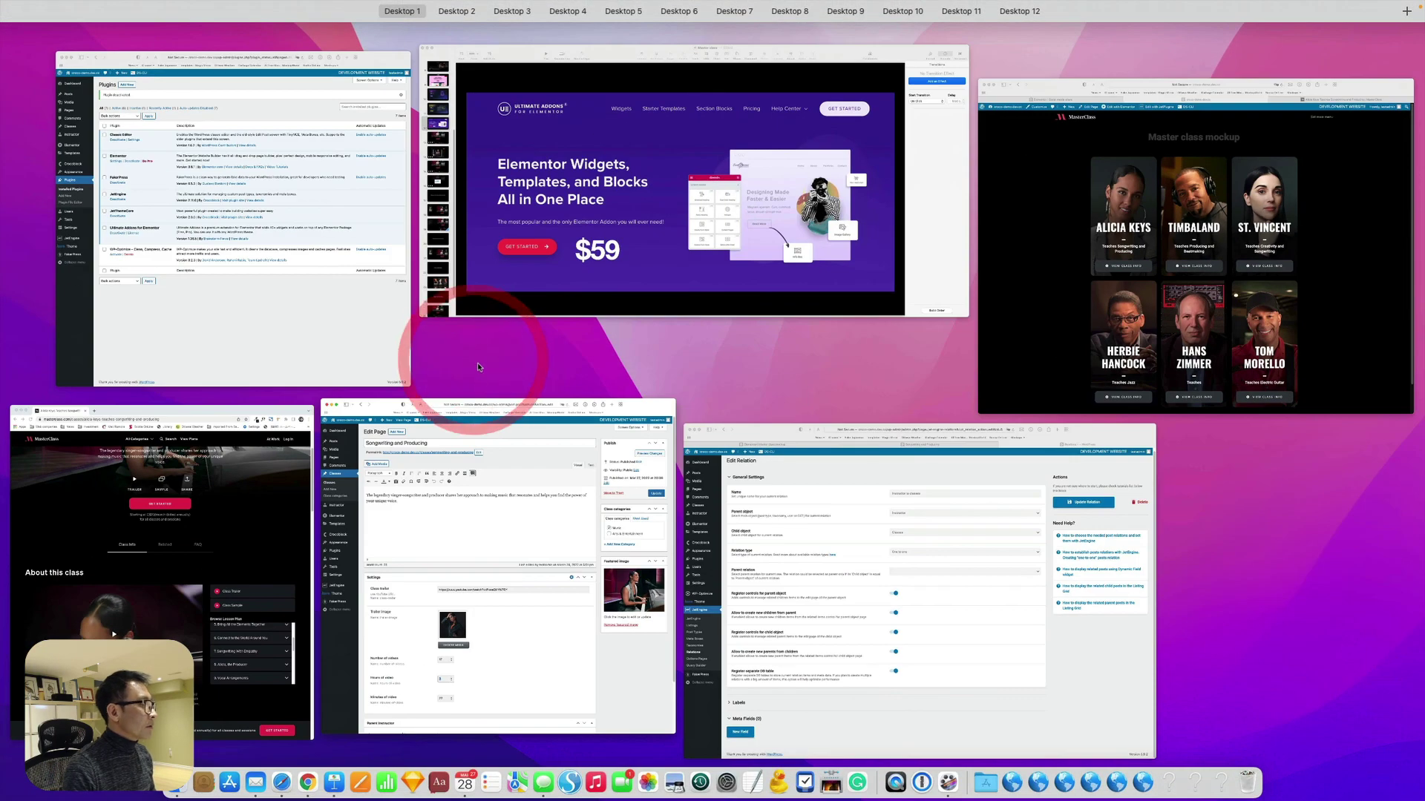
left_click(188, 516)
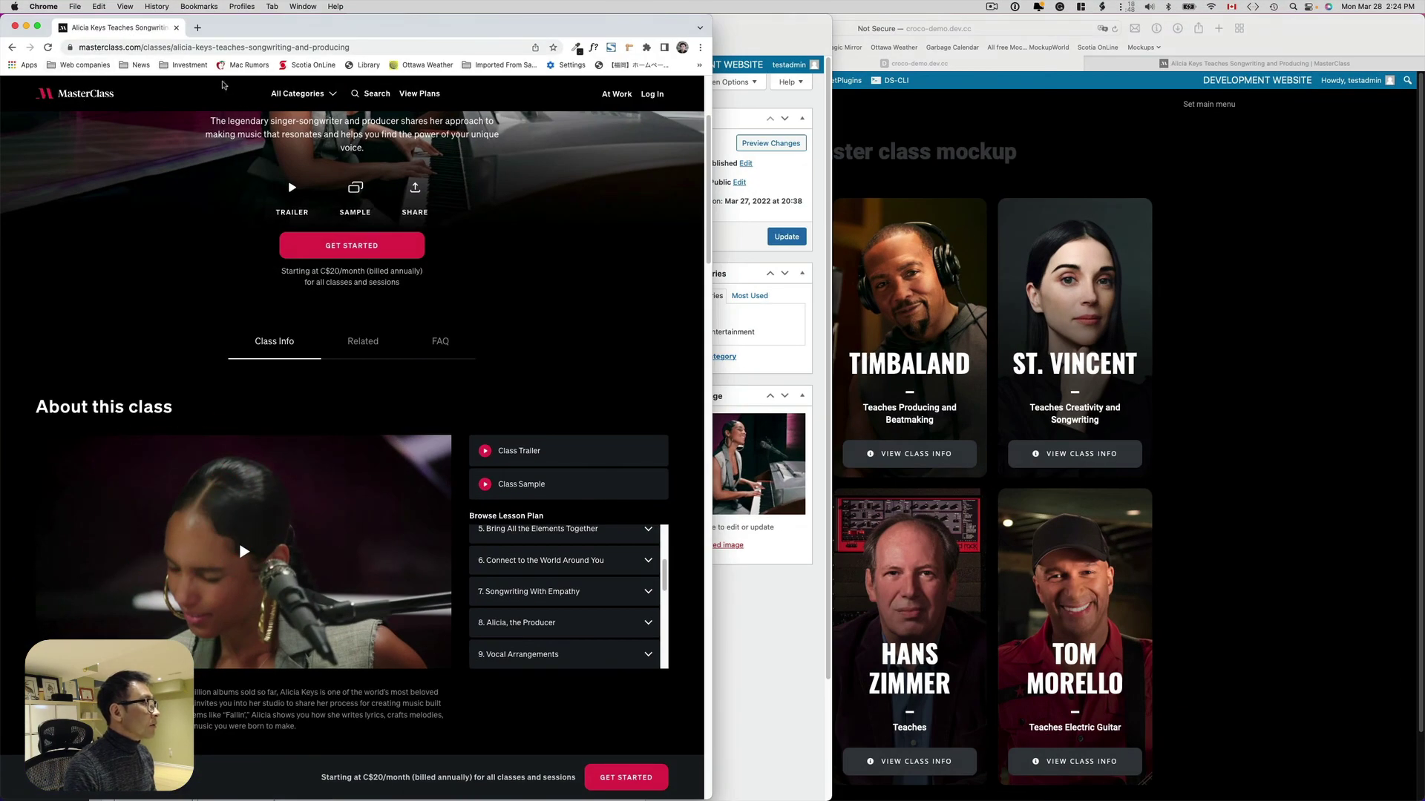
left_click(11, 47)
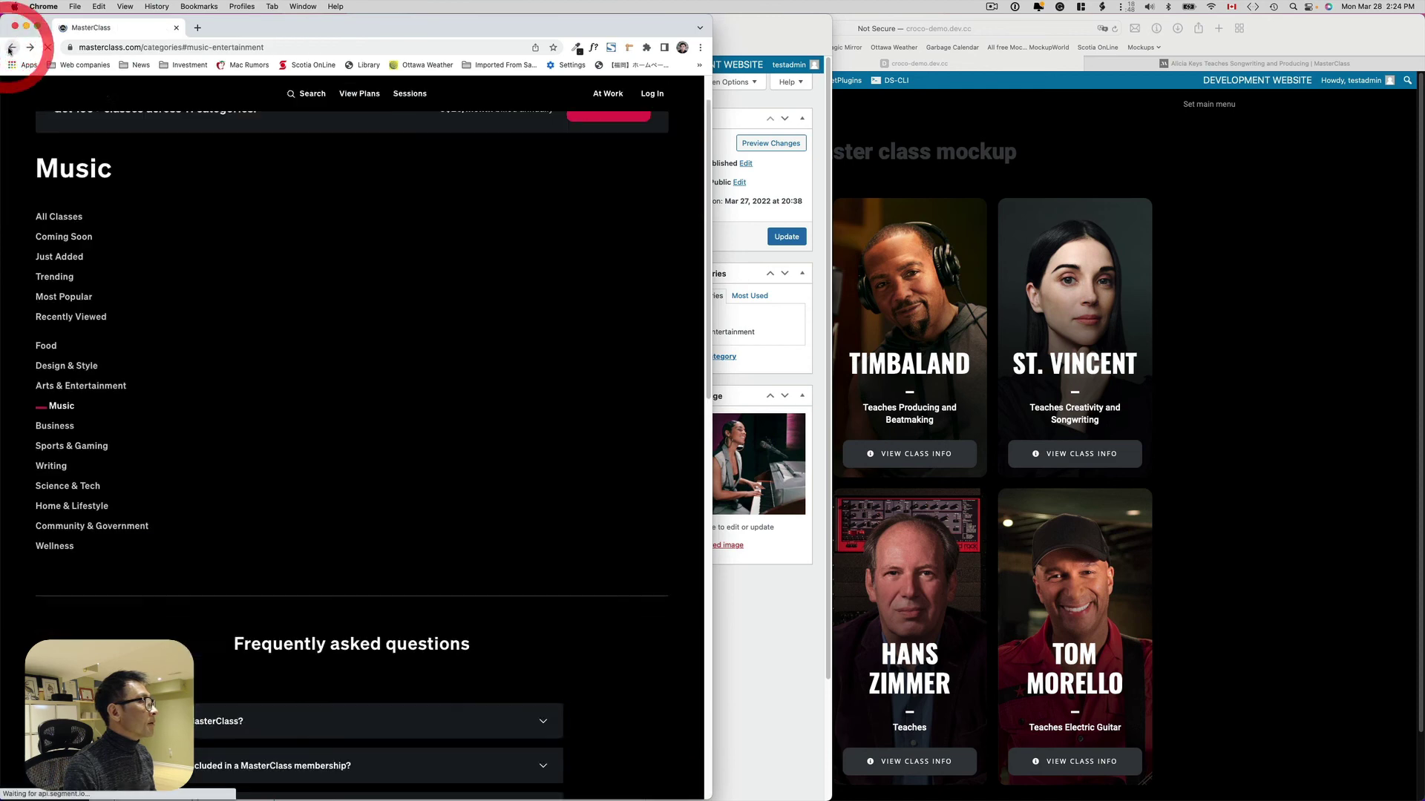
left_click(1292, 368)
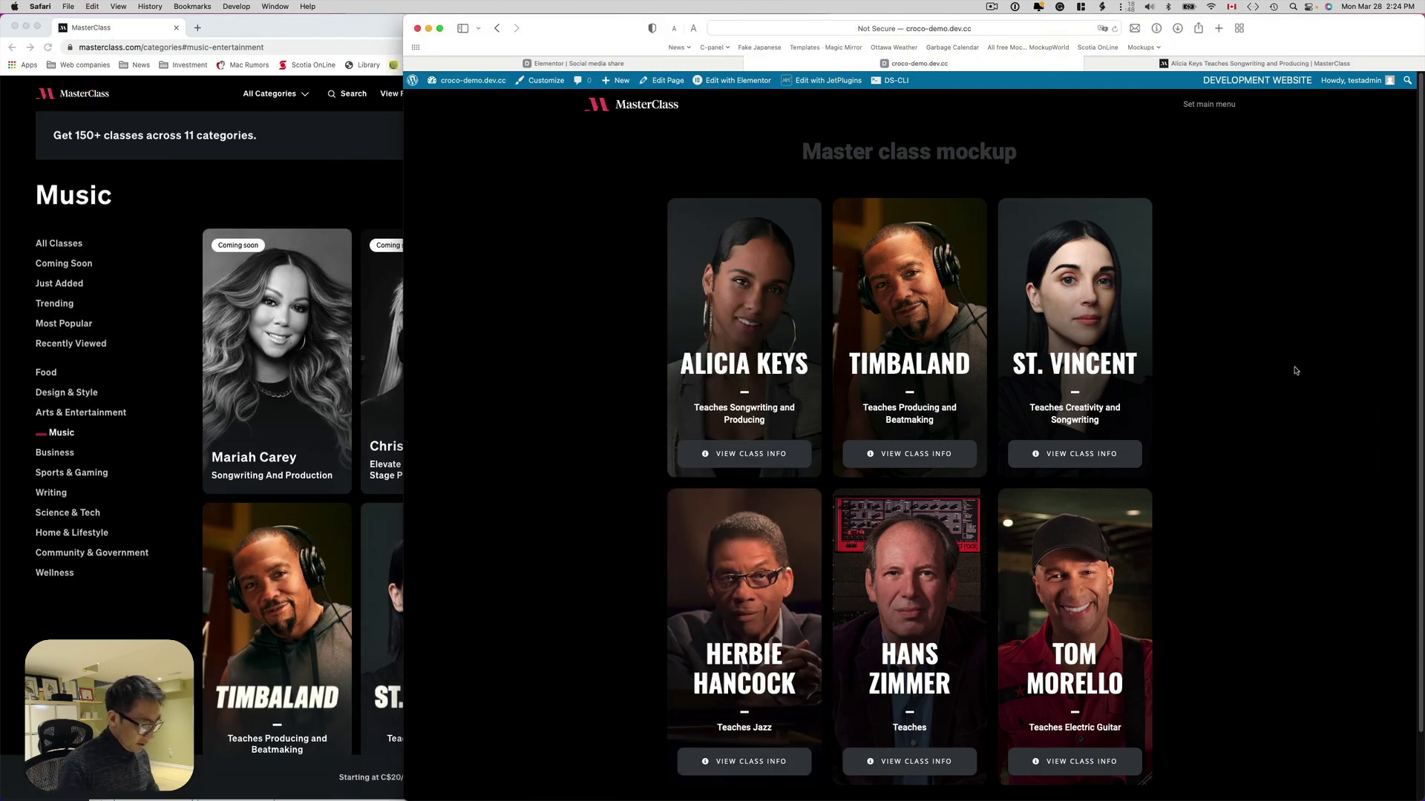
key("ctrl+alt+Right")
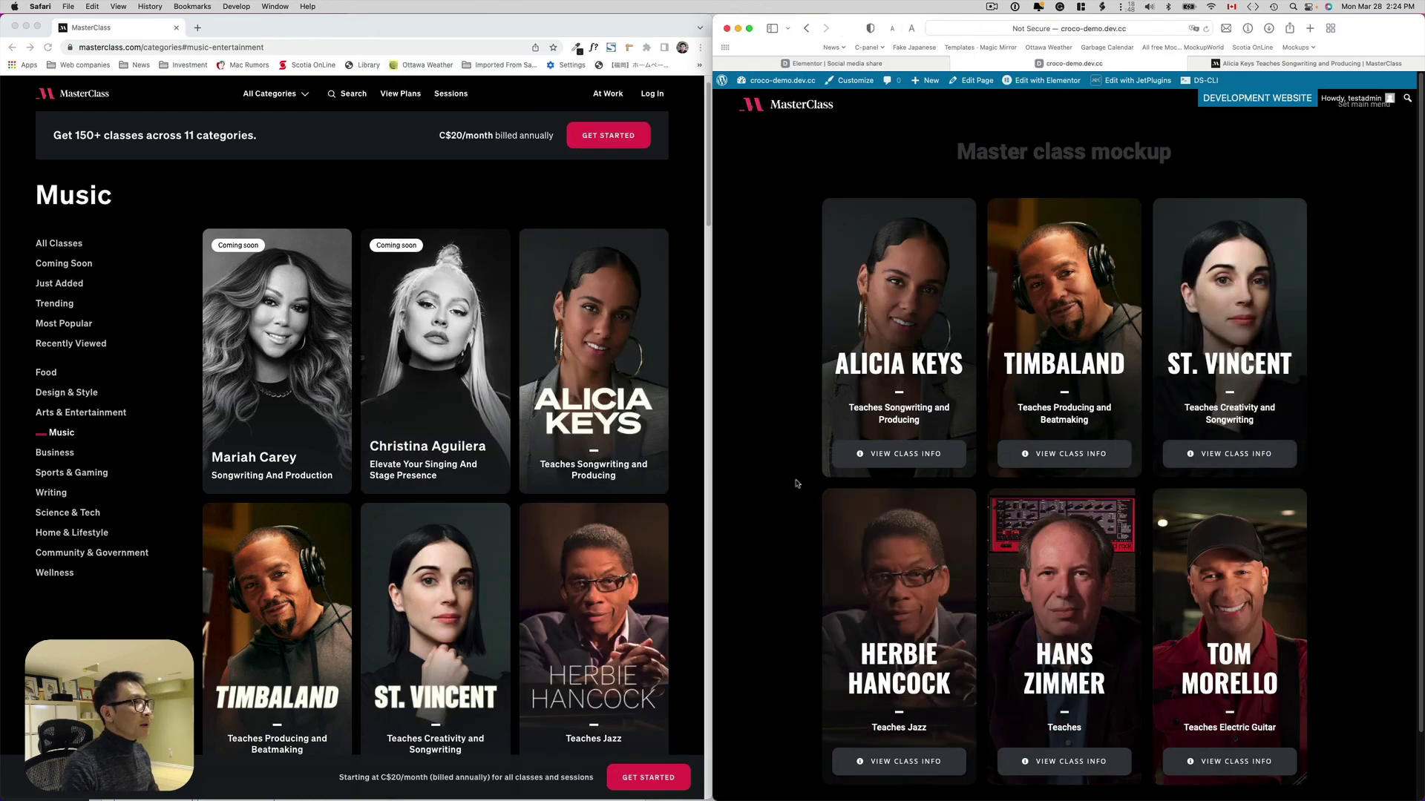
Compare the class cards on the MasterClass Music page, including their hover state, with those on the mockup home page
scroll(527, 600, "down", 2)
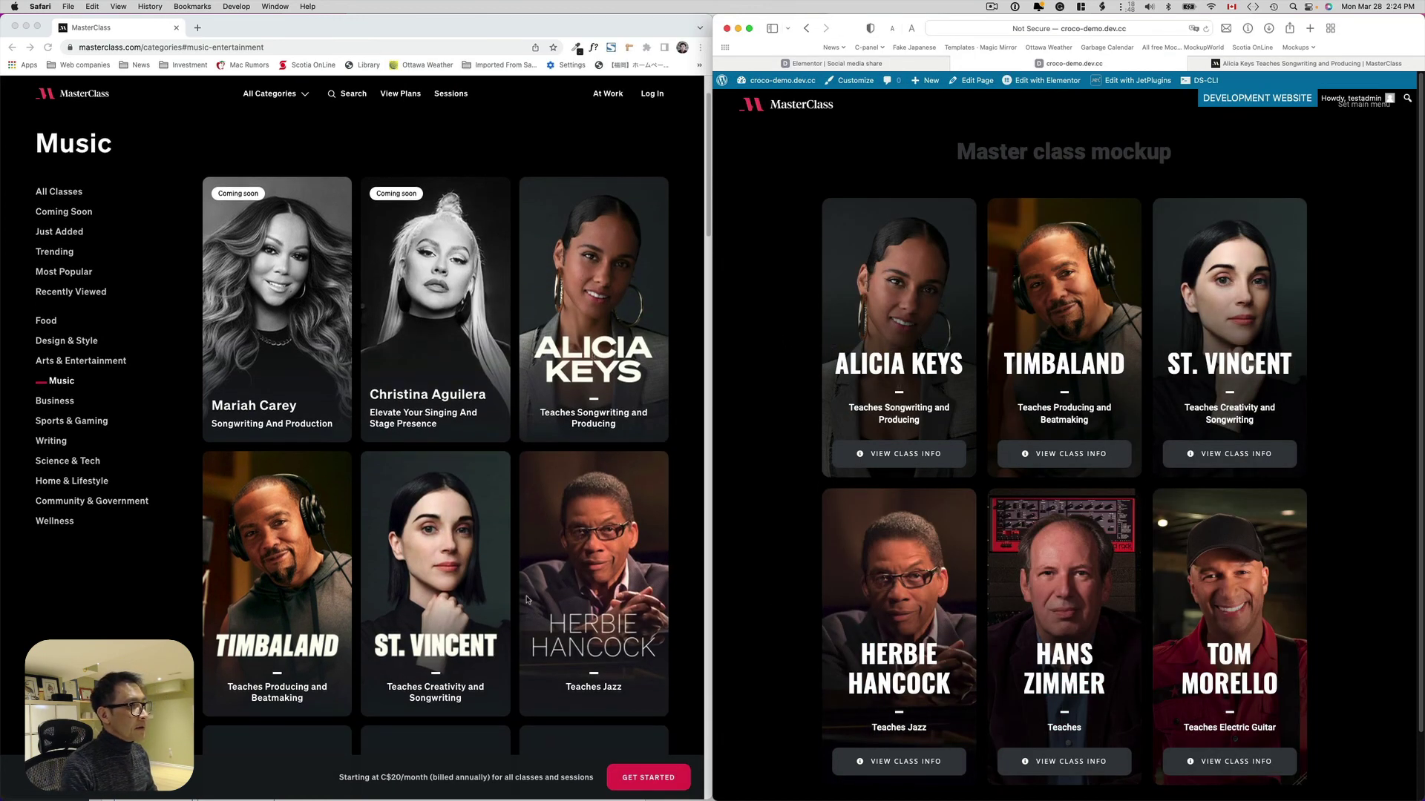
scroll(654, 493, "down", 1)
scroll(765, 496, "down", 1)
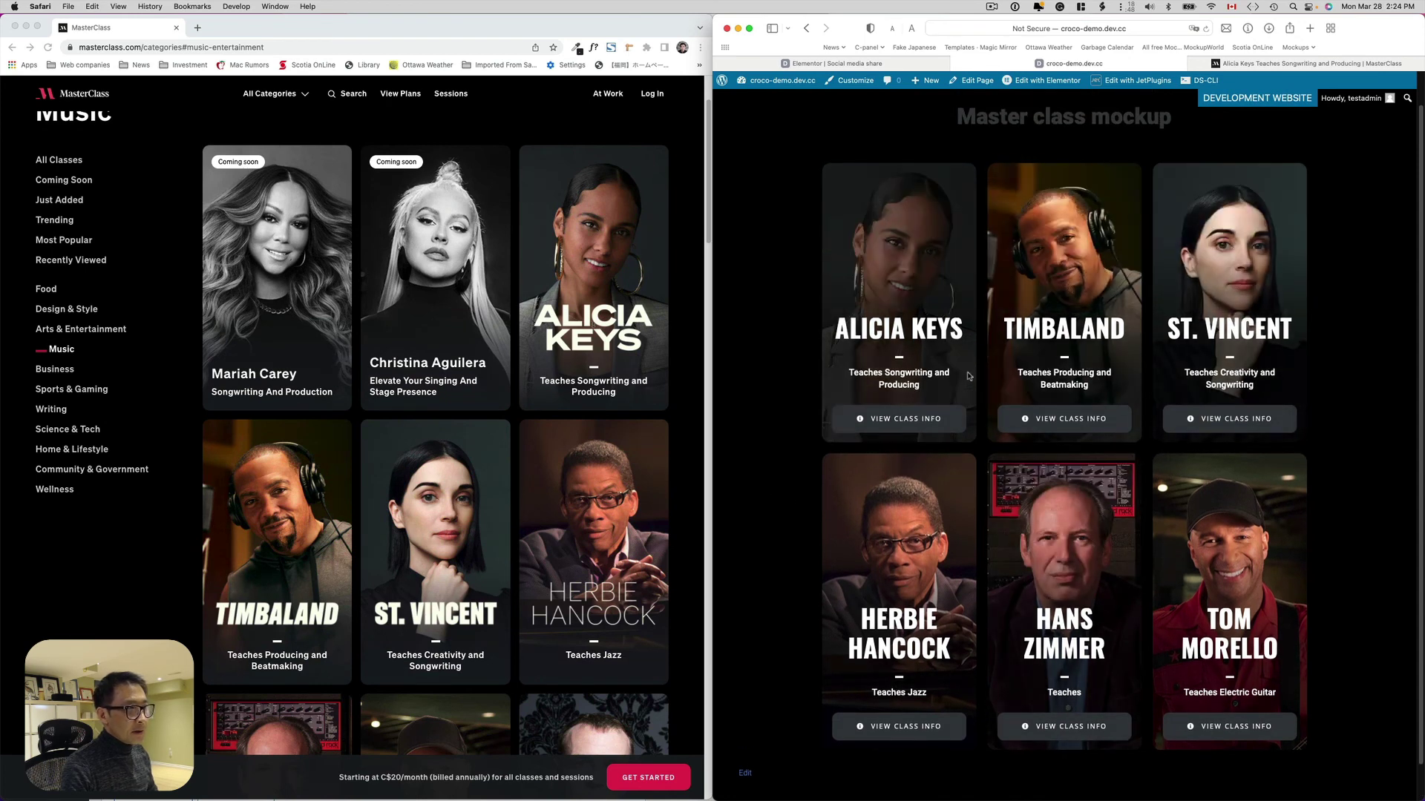
left_click(692, 345)
mouse_move(652, 401)
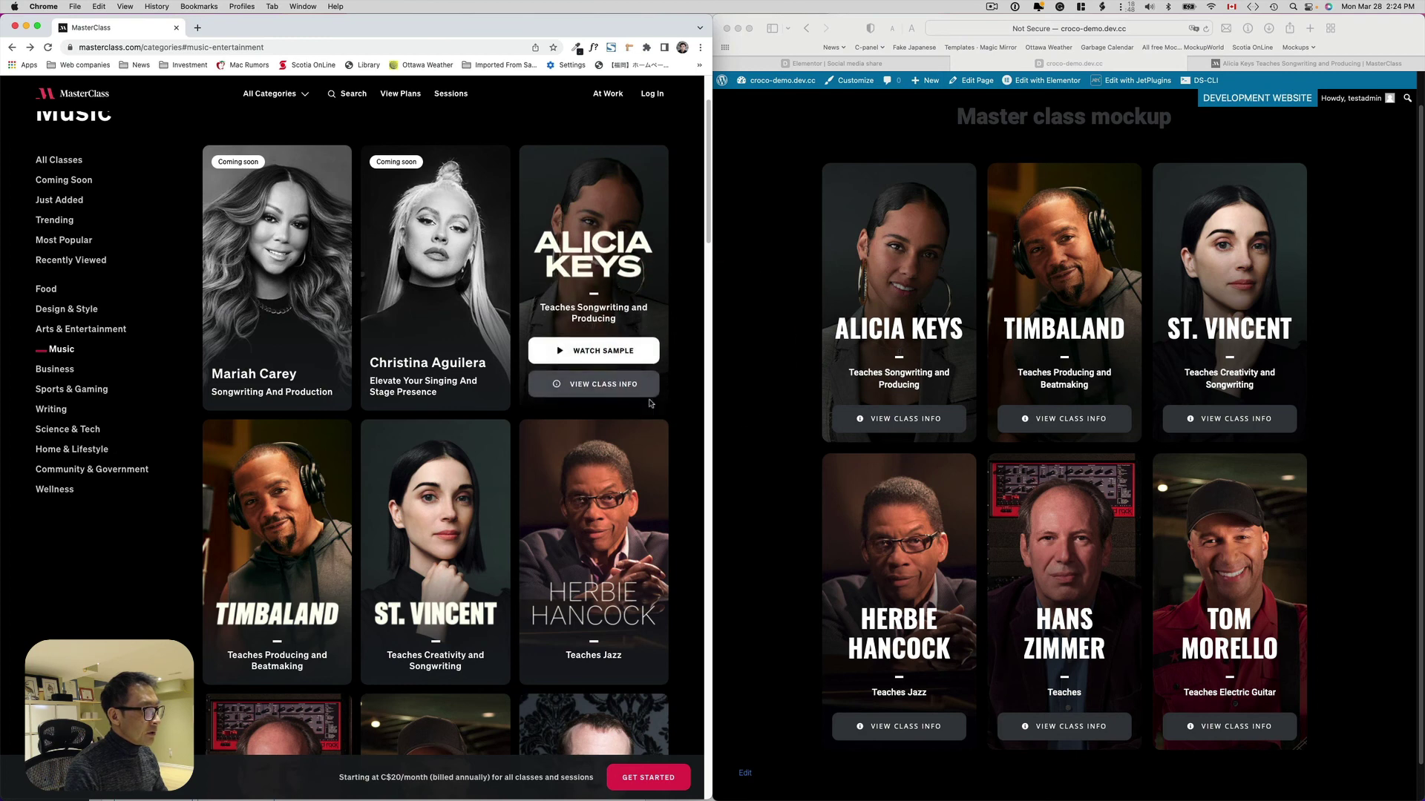
left_click(772, 326)
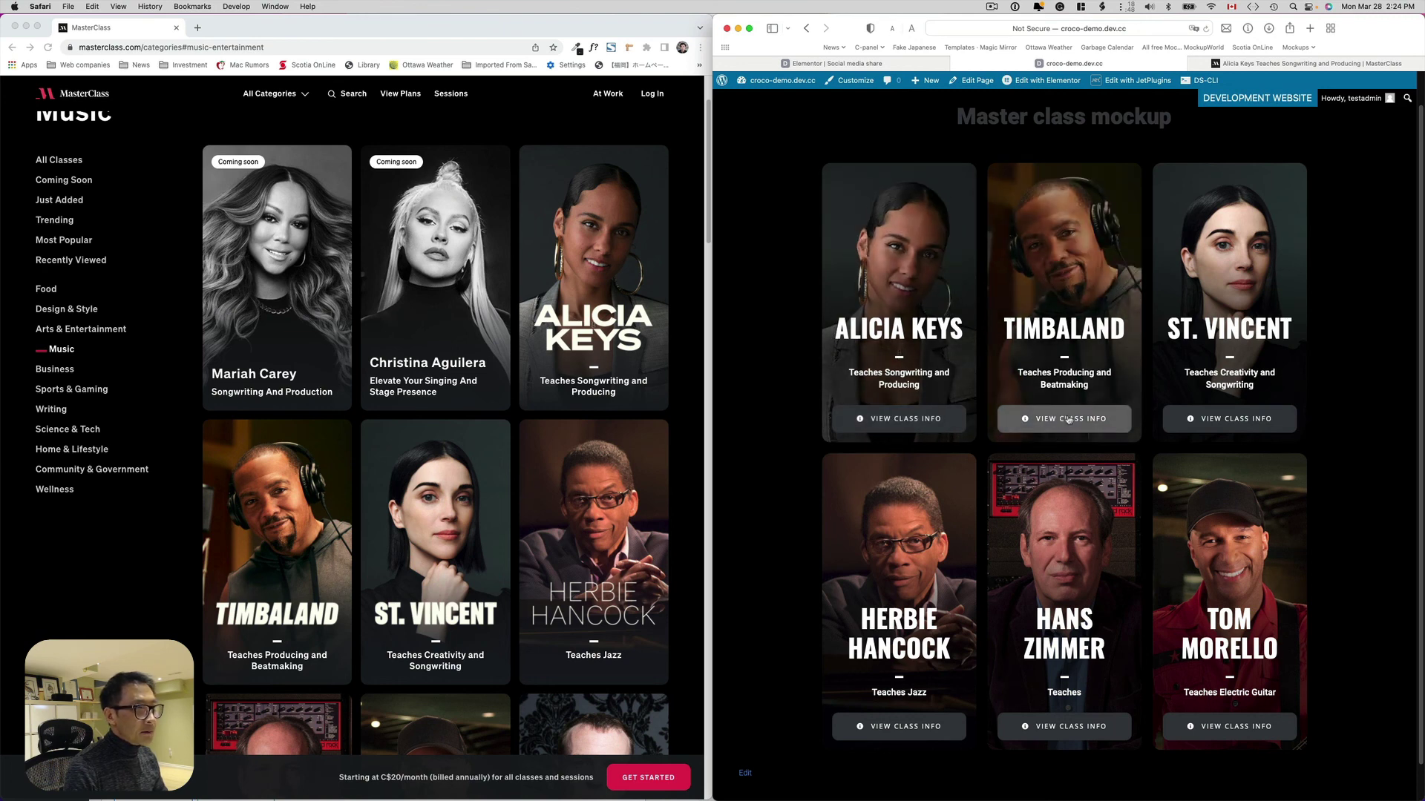
Open the St. Vincent class info page on both the mockup and MasterClass sites and compare their layouts
left_click(1208, 421)
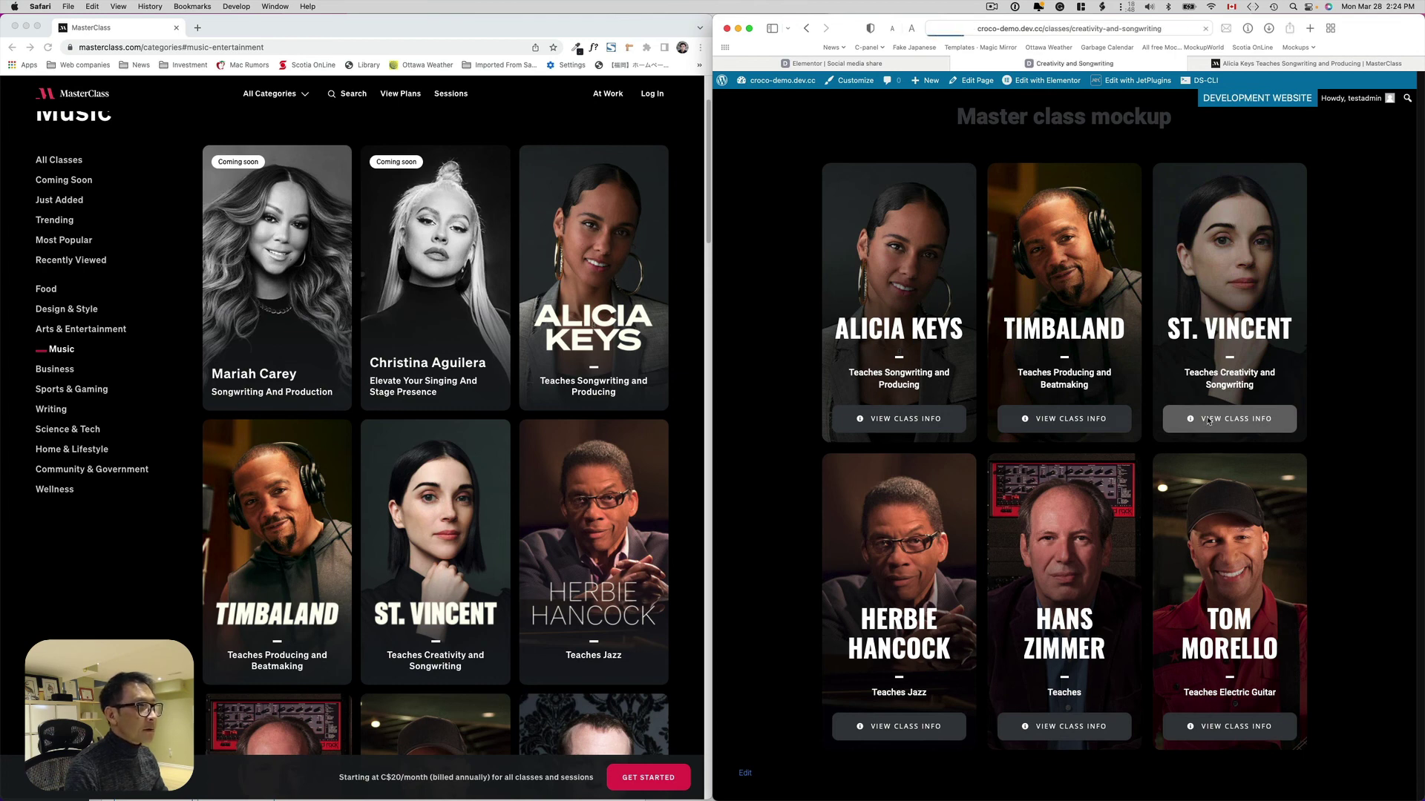
left_click(422, 616)
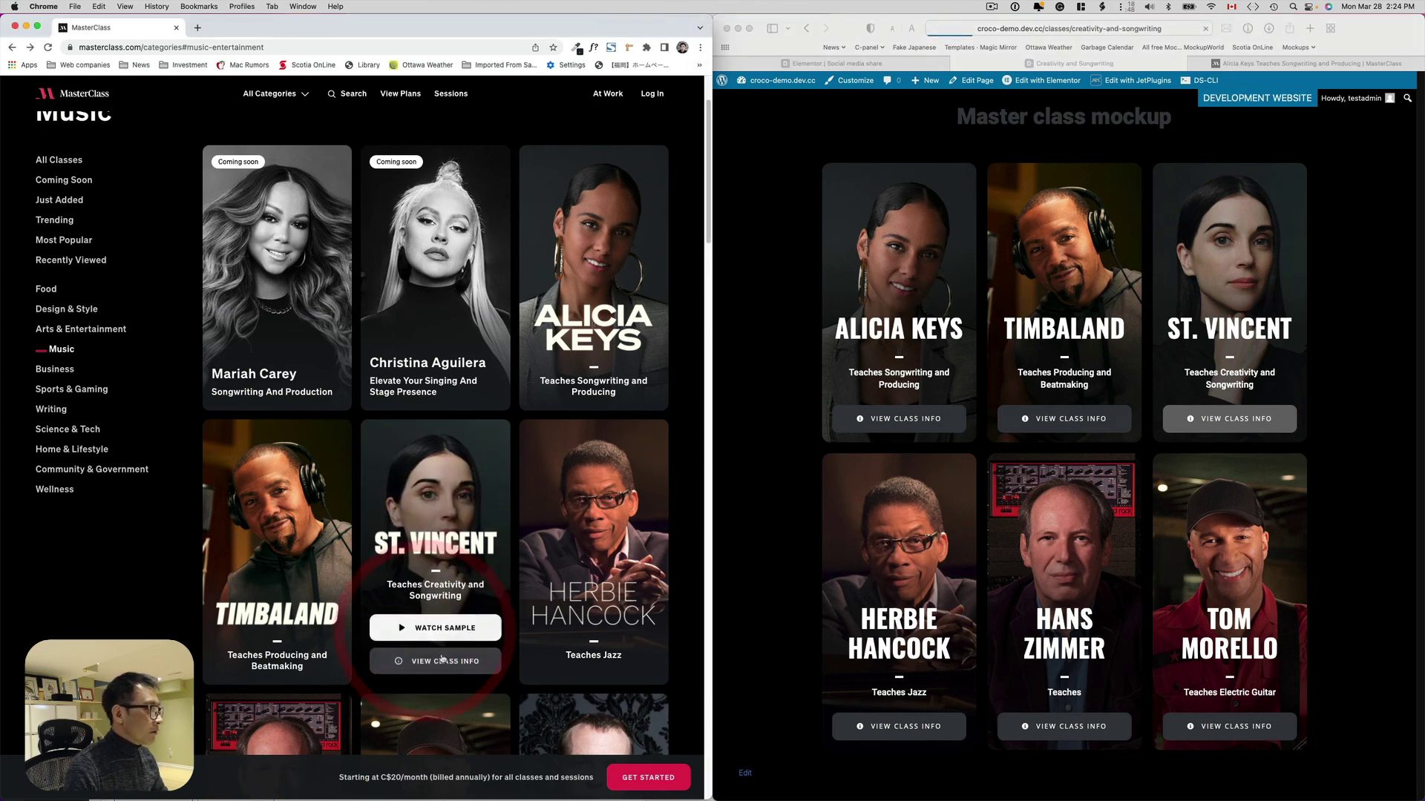
left_click(443, 659)
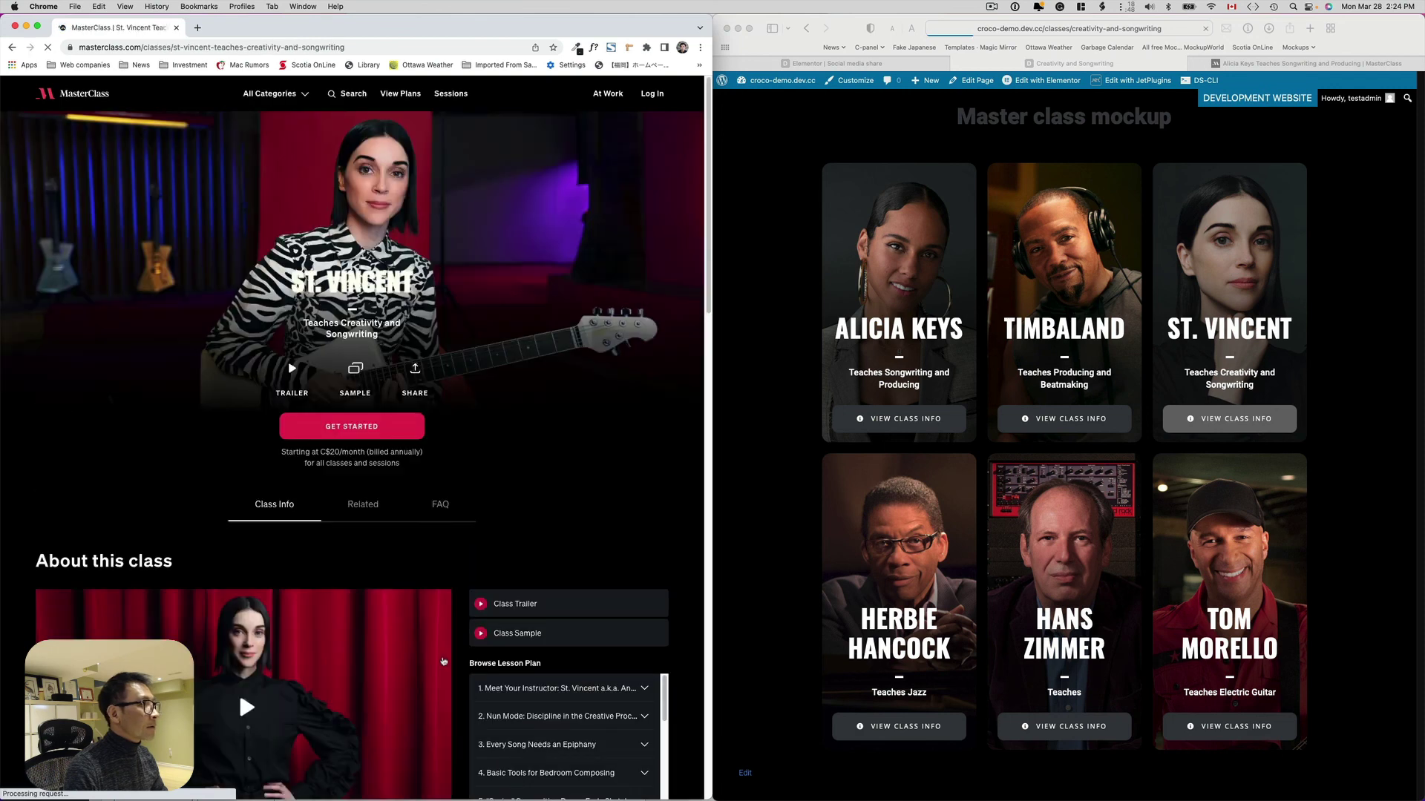
scroll(953, 556, "down", 1)
scroll(954, 555, "up", 1)
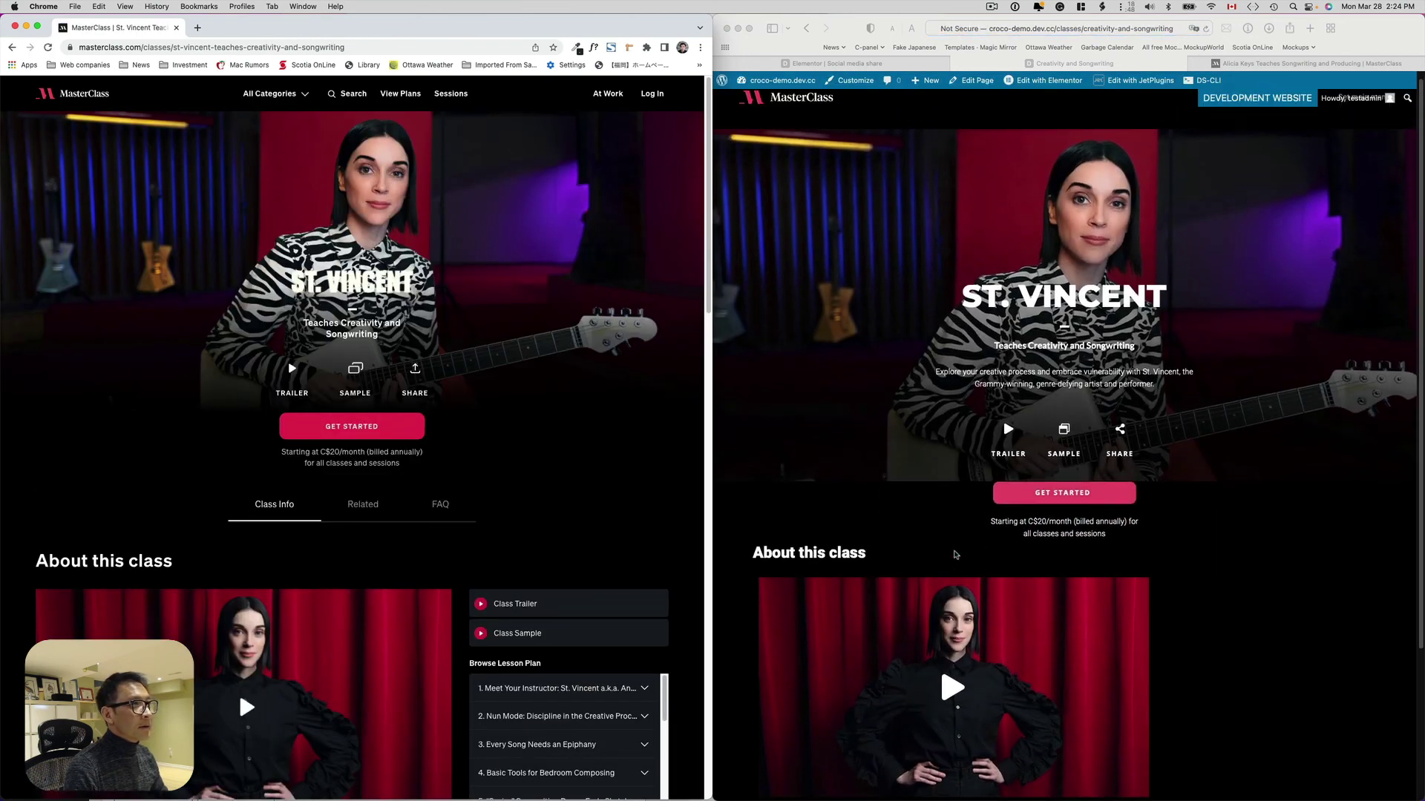
scroll(955, 555, "down", 1)
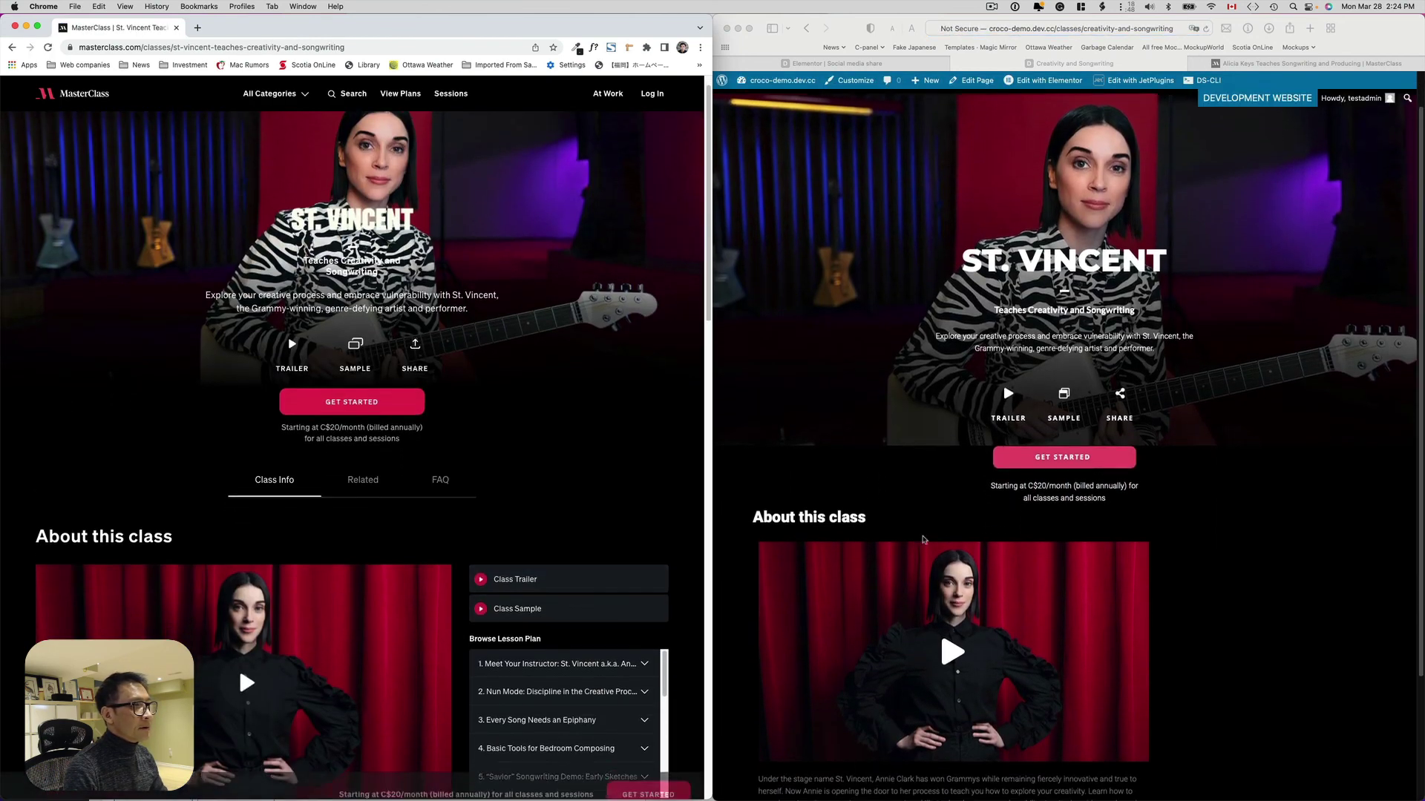
scroll(891, 556, "down", 2)
scroll(926, 540, "up", 1)
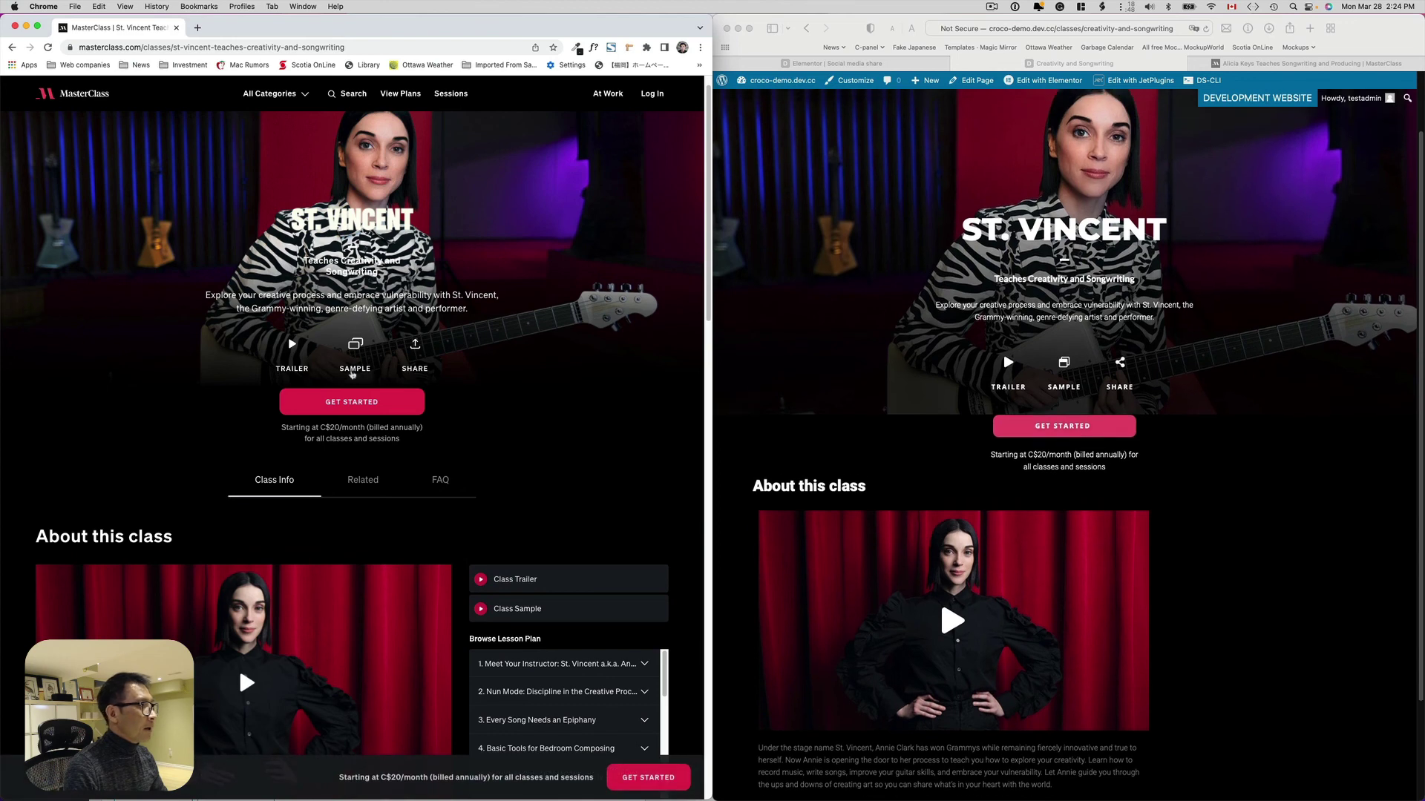
Play the St. Vincent trailer popup on both sites, unmute and pause the mockup's video, and close both popups
left_click(291, 343)
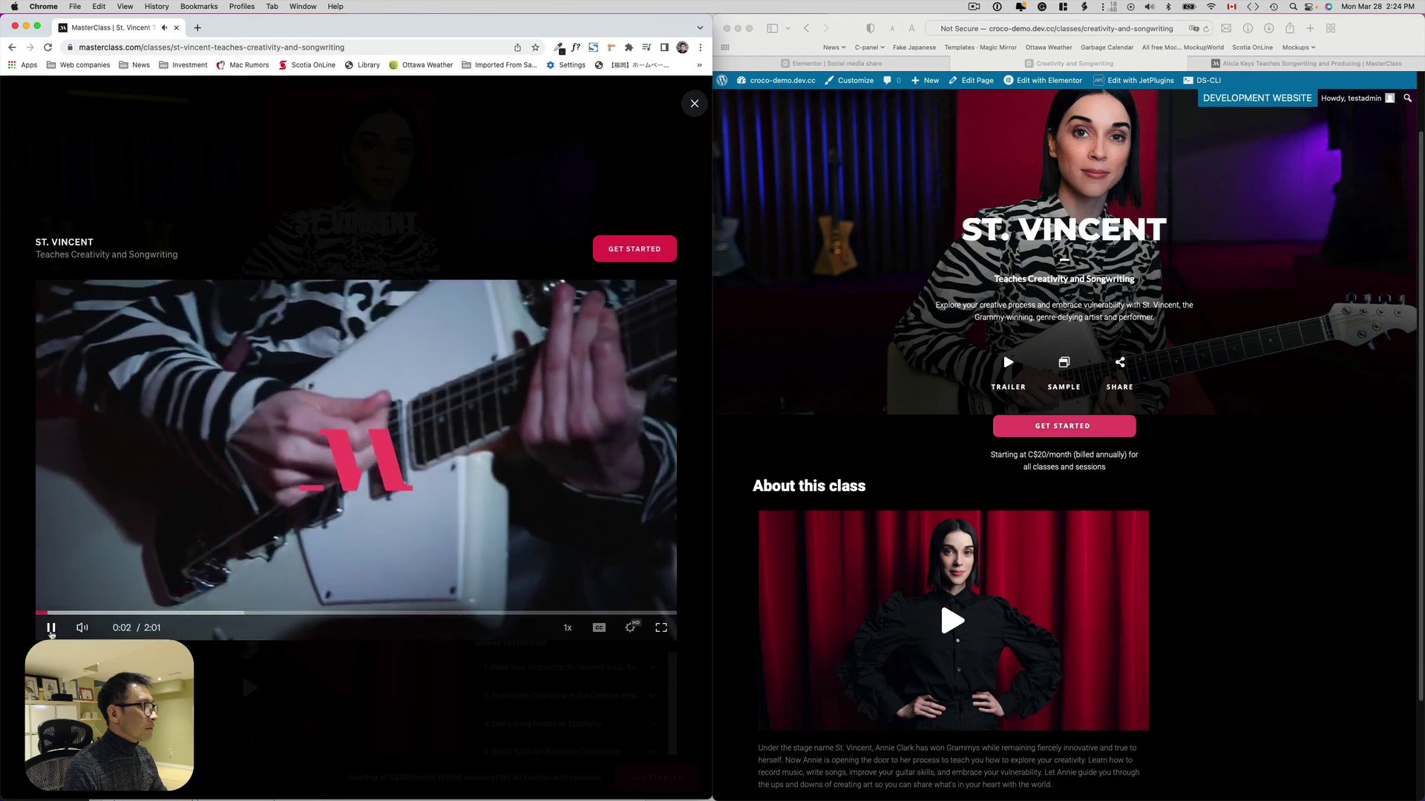
left_click(1008, 363)
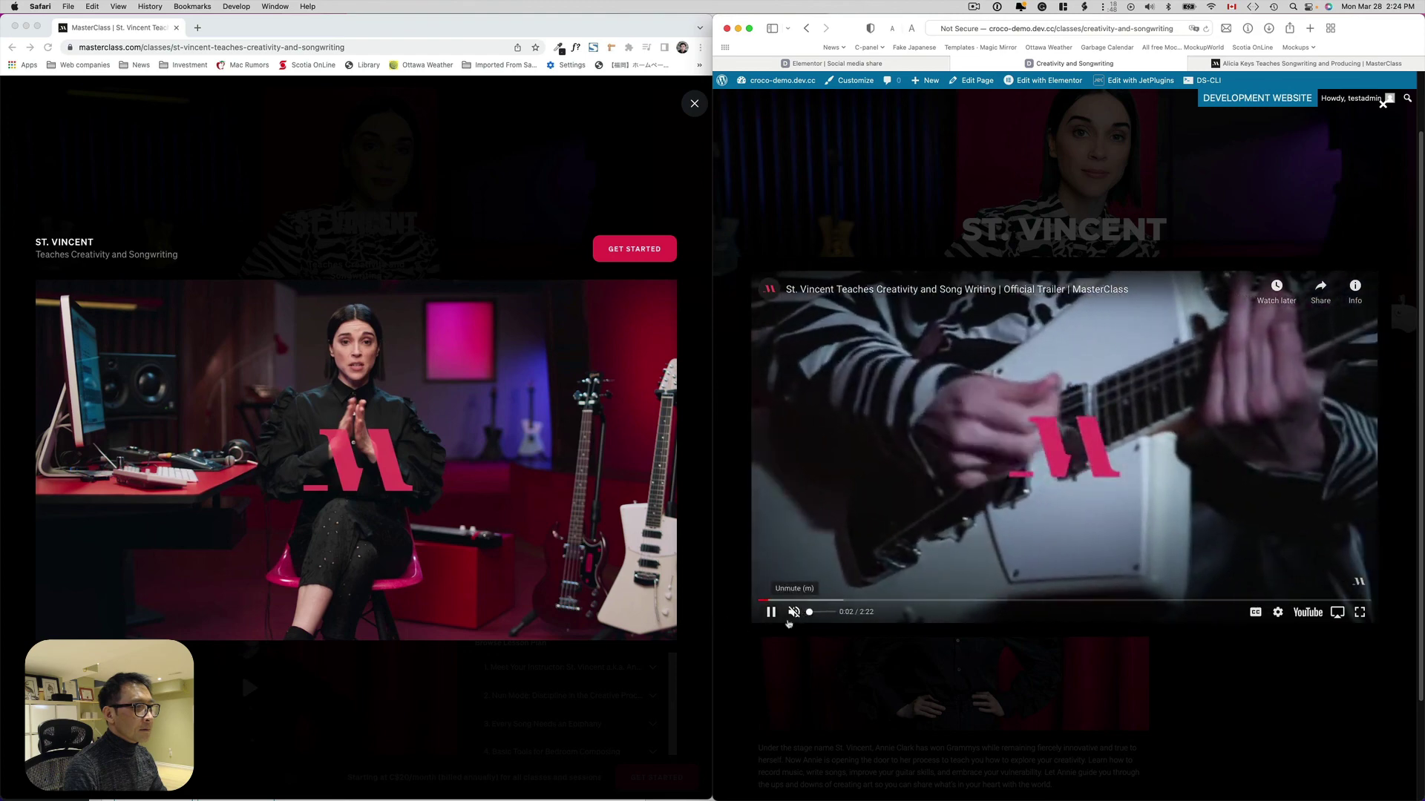
left_click(791, 616)
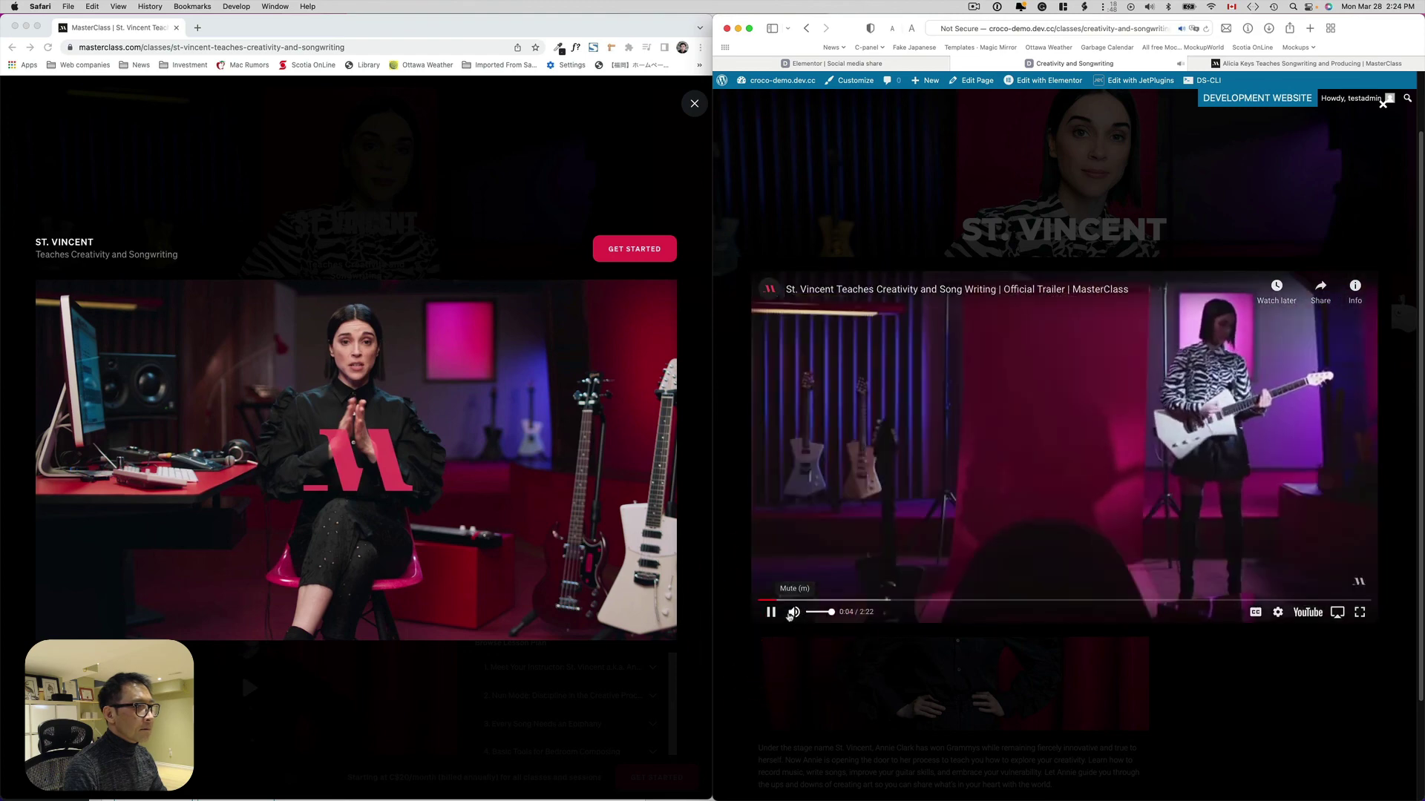
left_click(772, 613)
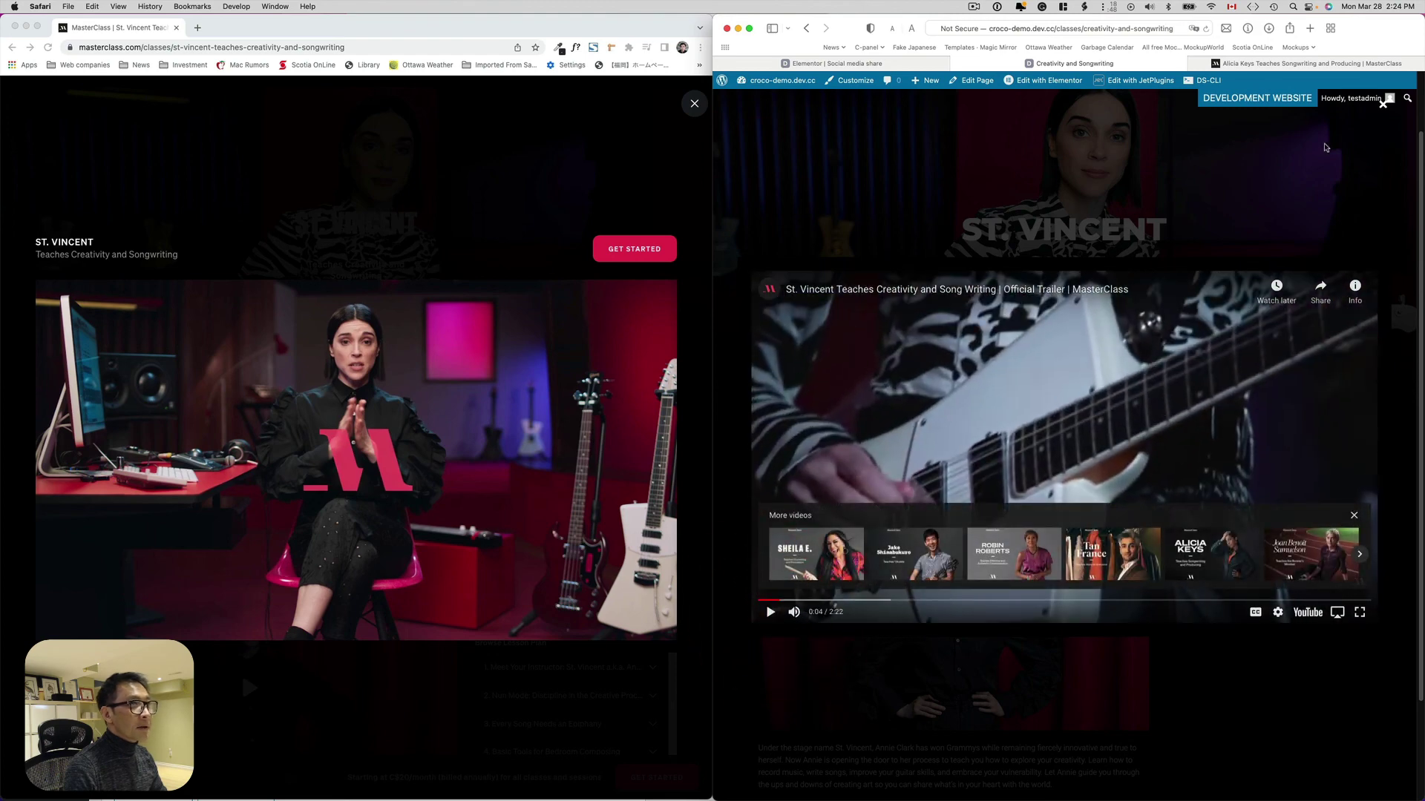
left_click(1382, 104)
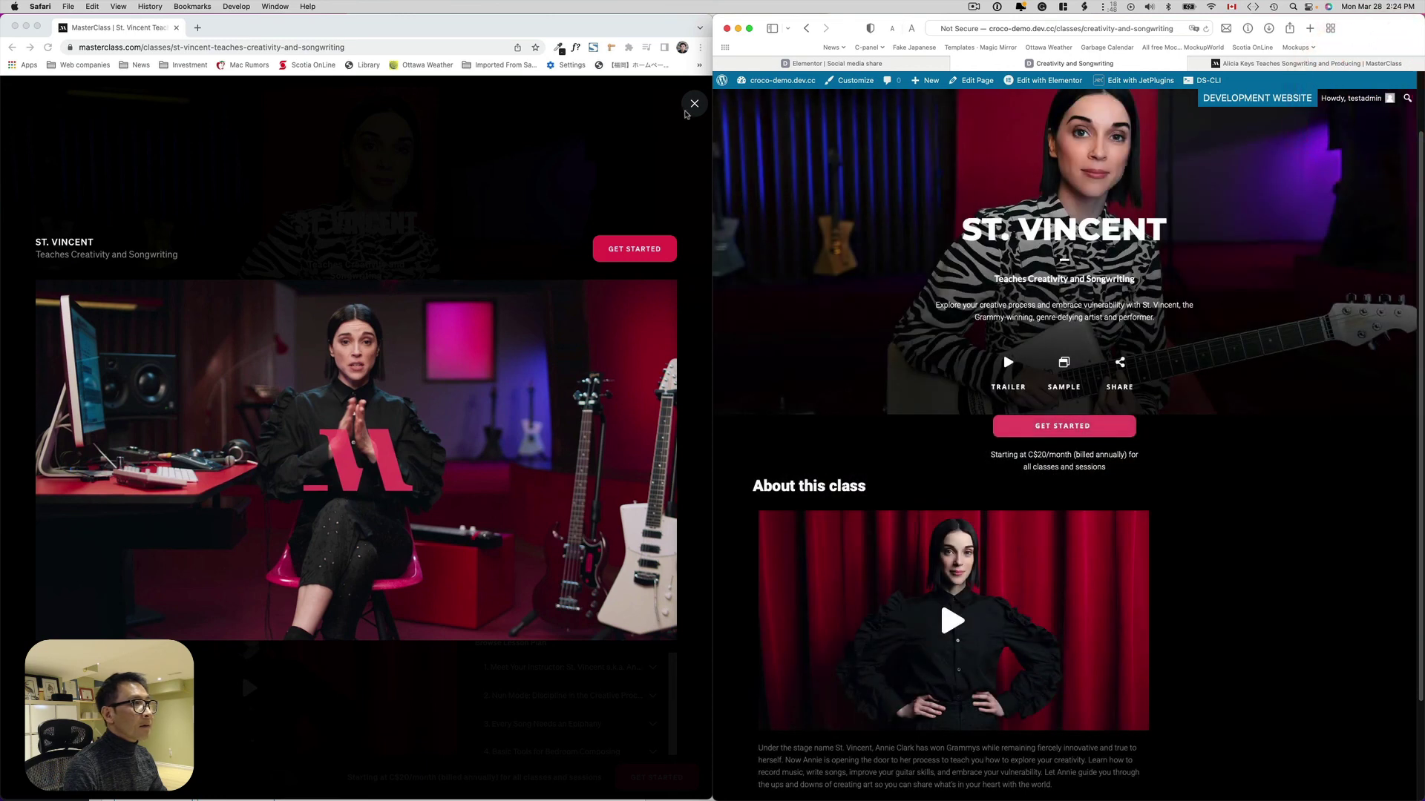
left_click(695, 104)
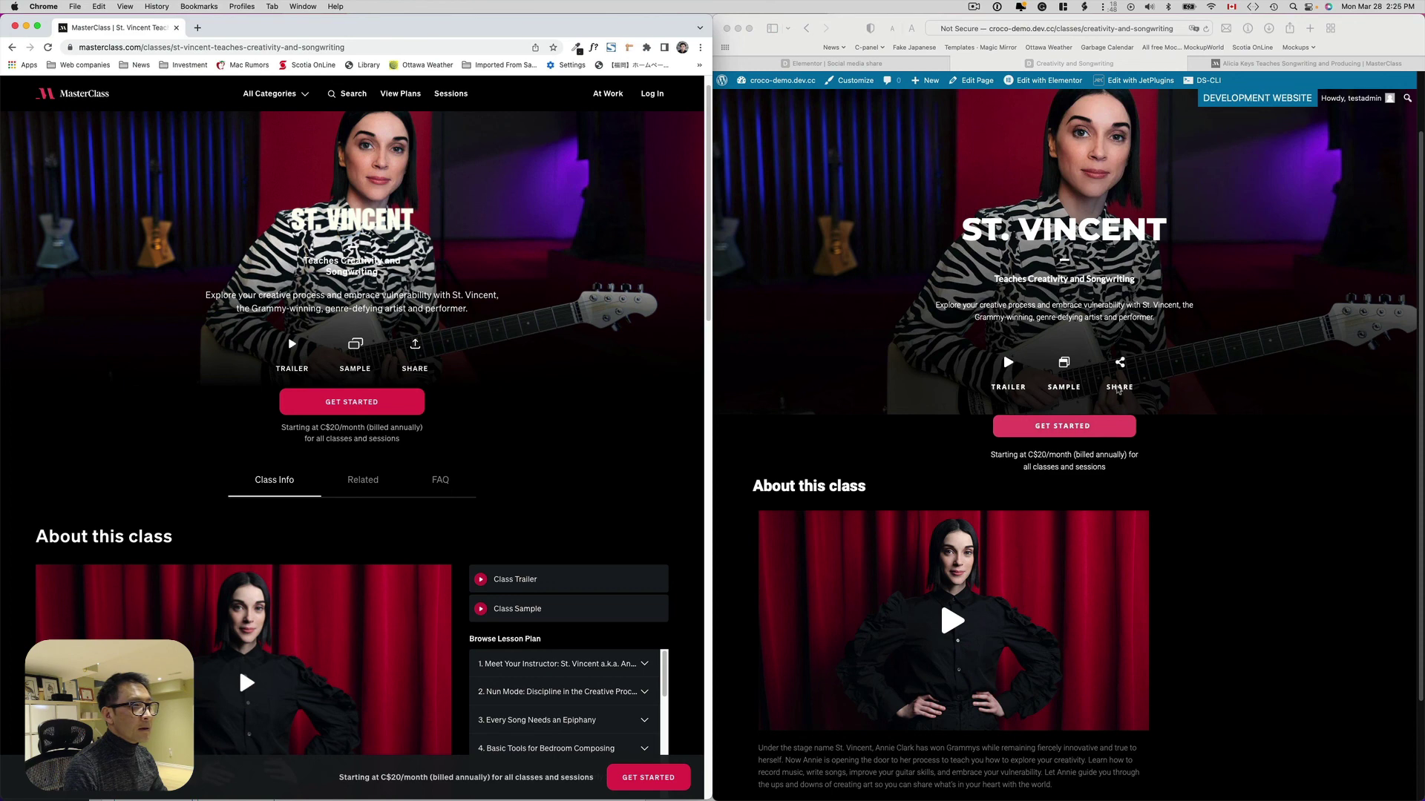
Open the share popup on both St. Vincent class pages to compare them and close the mockup's popup
left_click(495, 372)
left_click(420, 345)
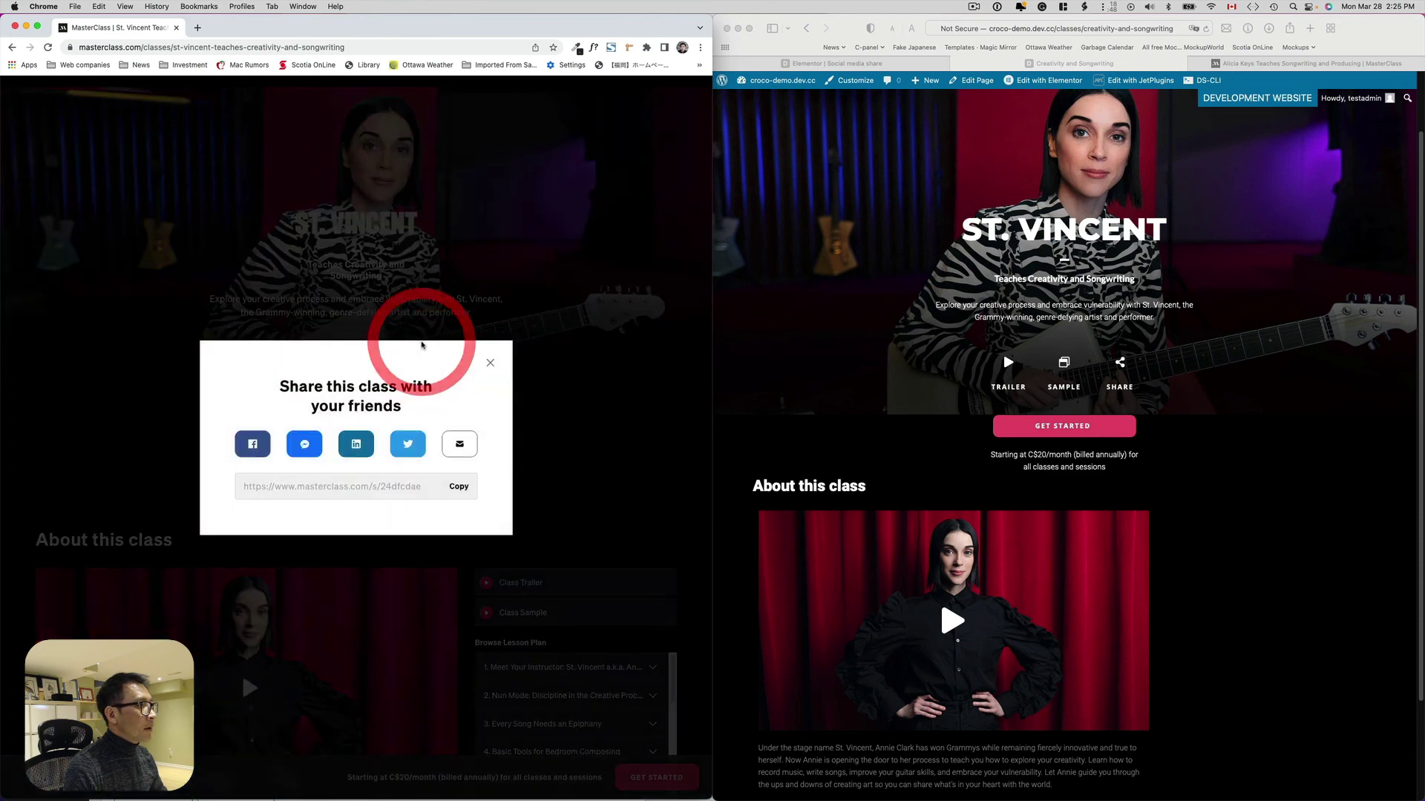
left_click(1120, 363)
left_click(1122, 365)
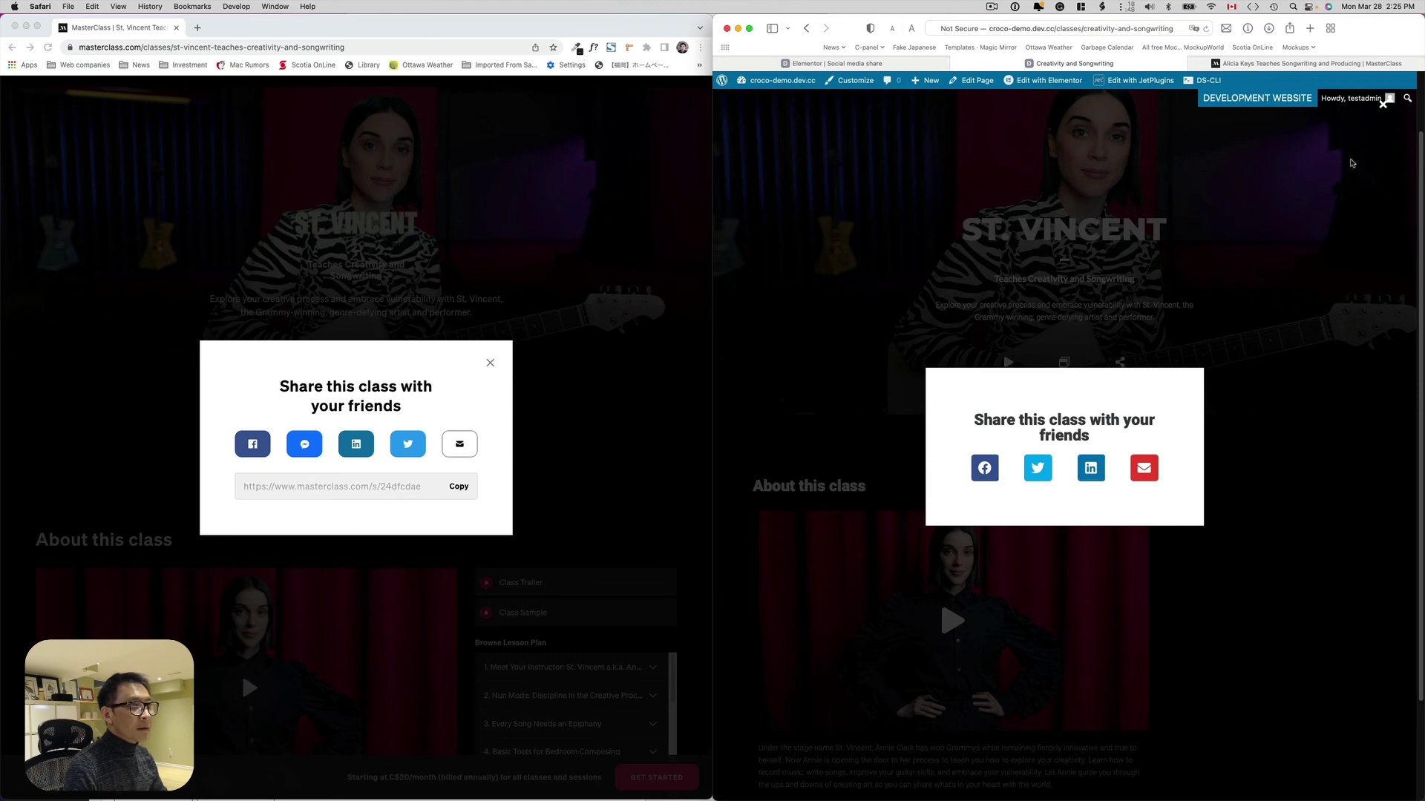
left_click(1384, 108)
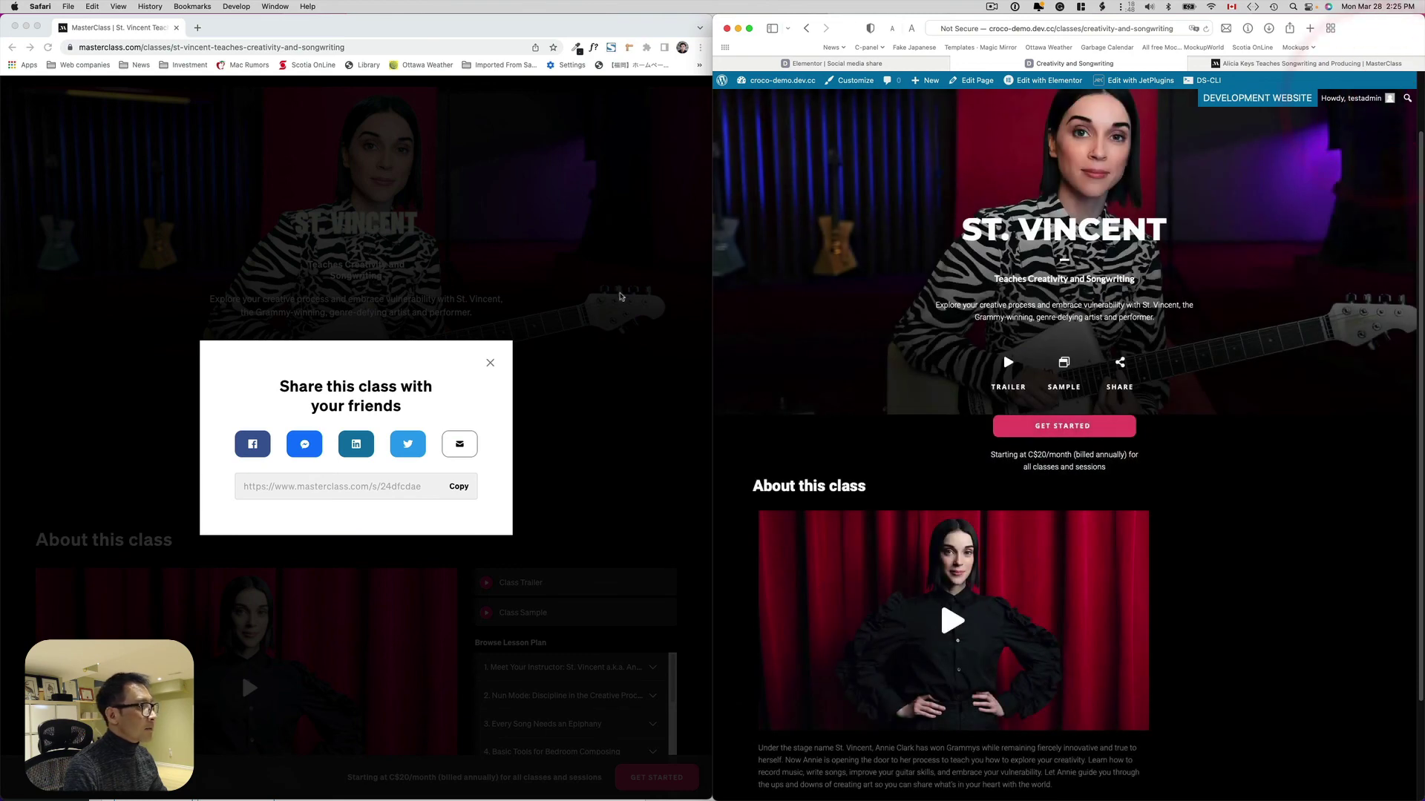
Close MasterClass's share popup, and play and pause the "About this class" video on both St. Vincent pages
left_click(490, 362)
left_click(490, 362)
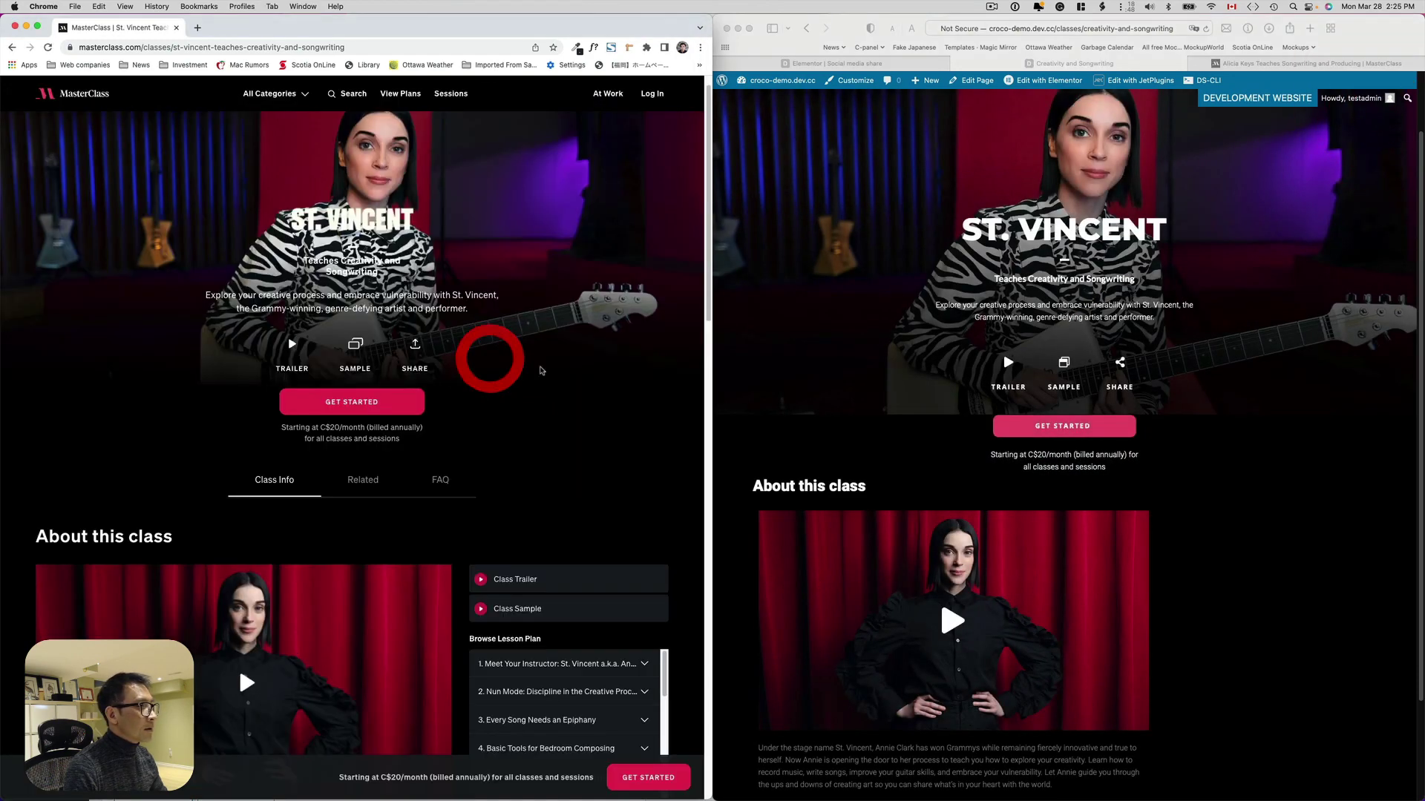
scroll(632, 504, "down", 3)
scroll(974, 515, "down", 3)
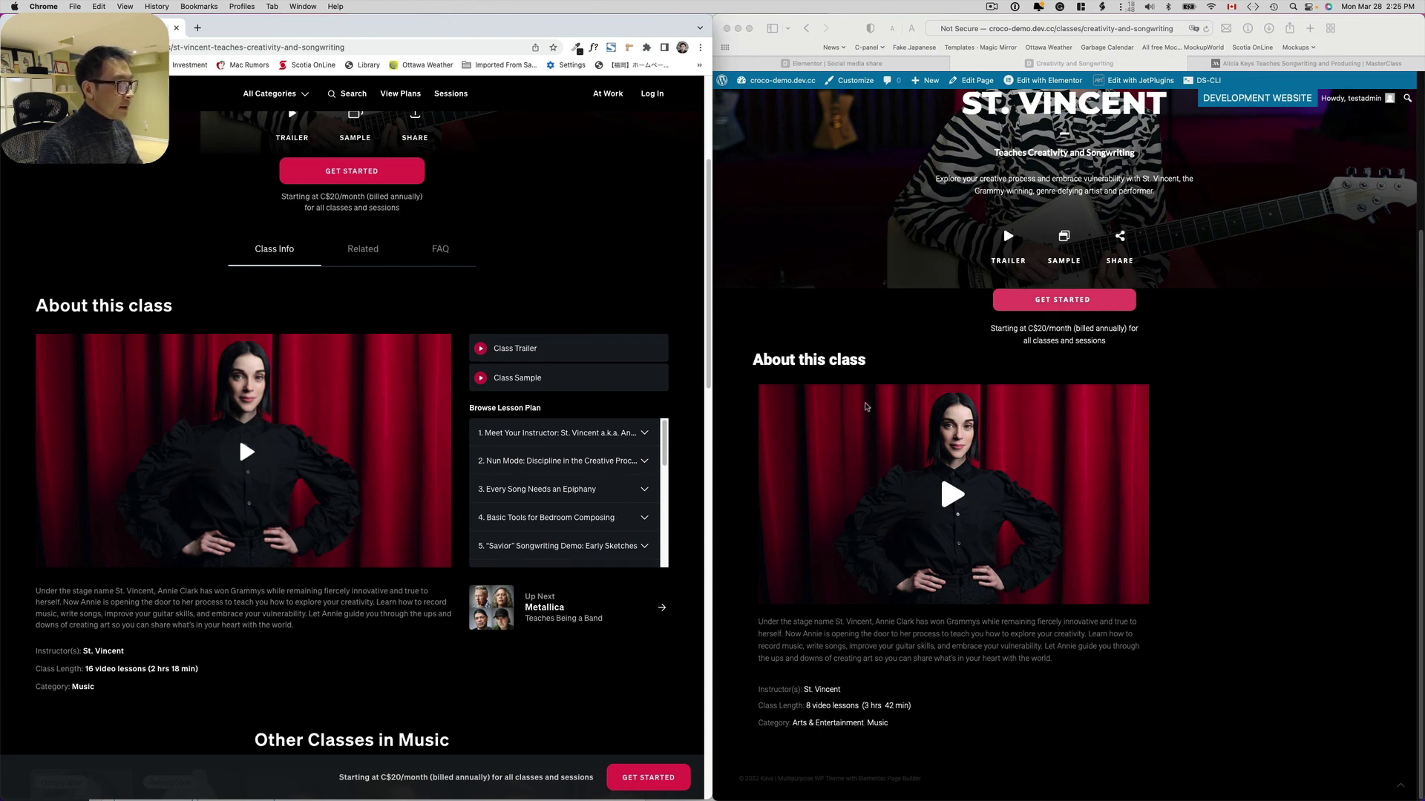
left_click(952, 493)
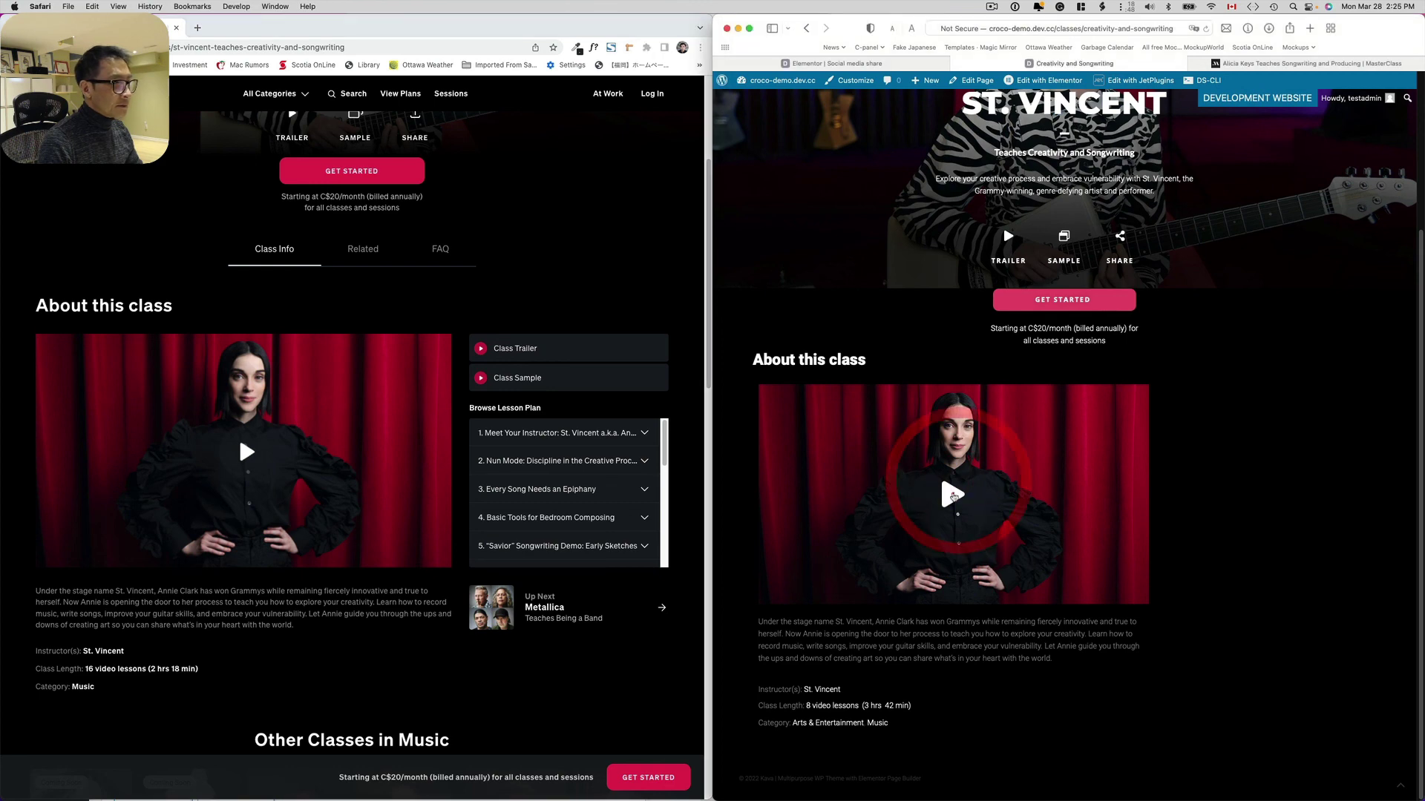
left_click(268, 447)
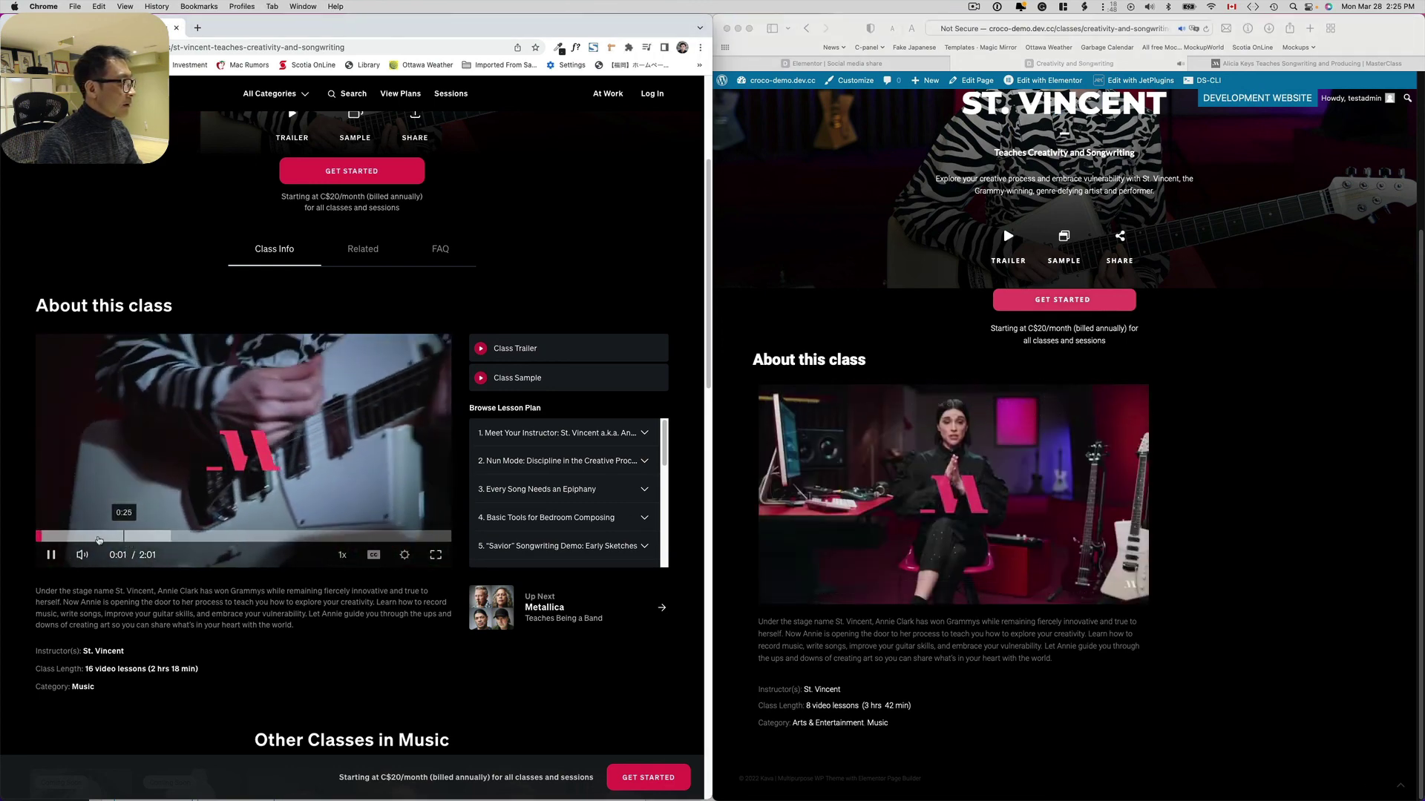
left_click(40, 555)
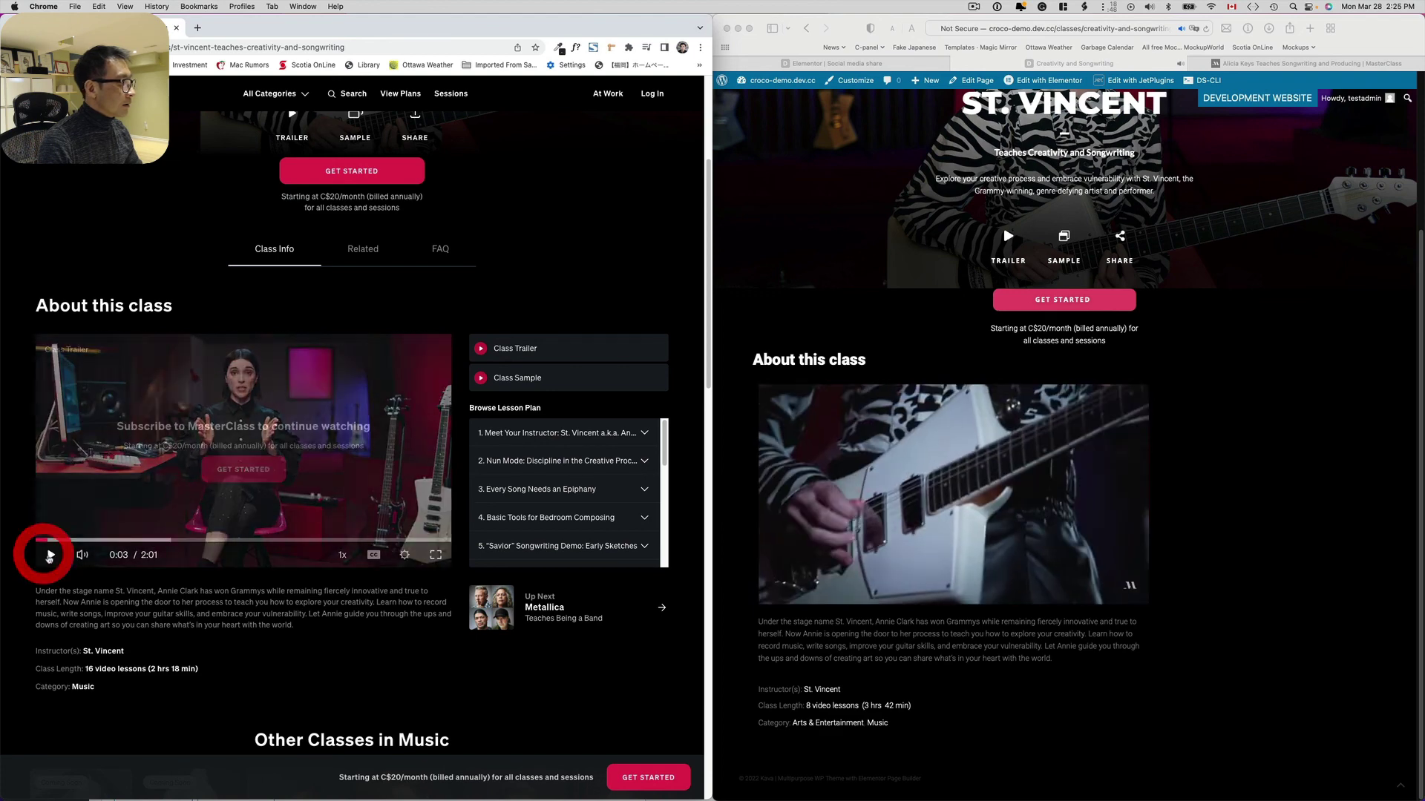
left_click(779, 592)
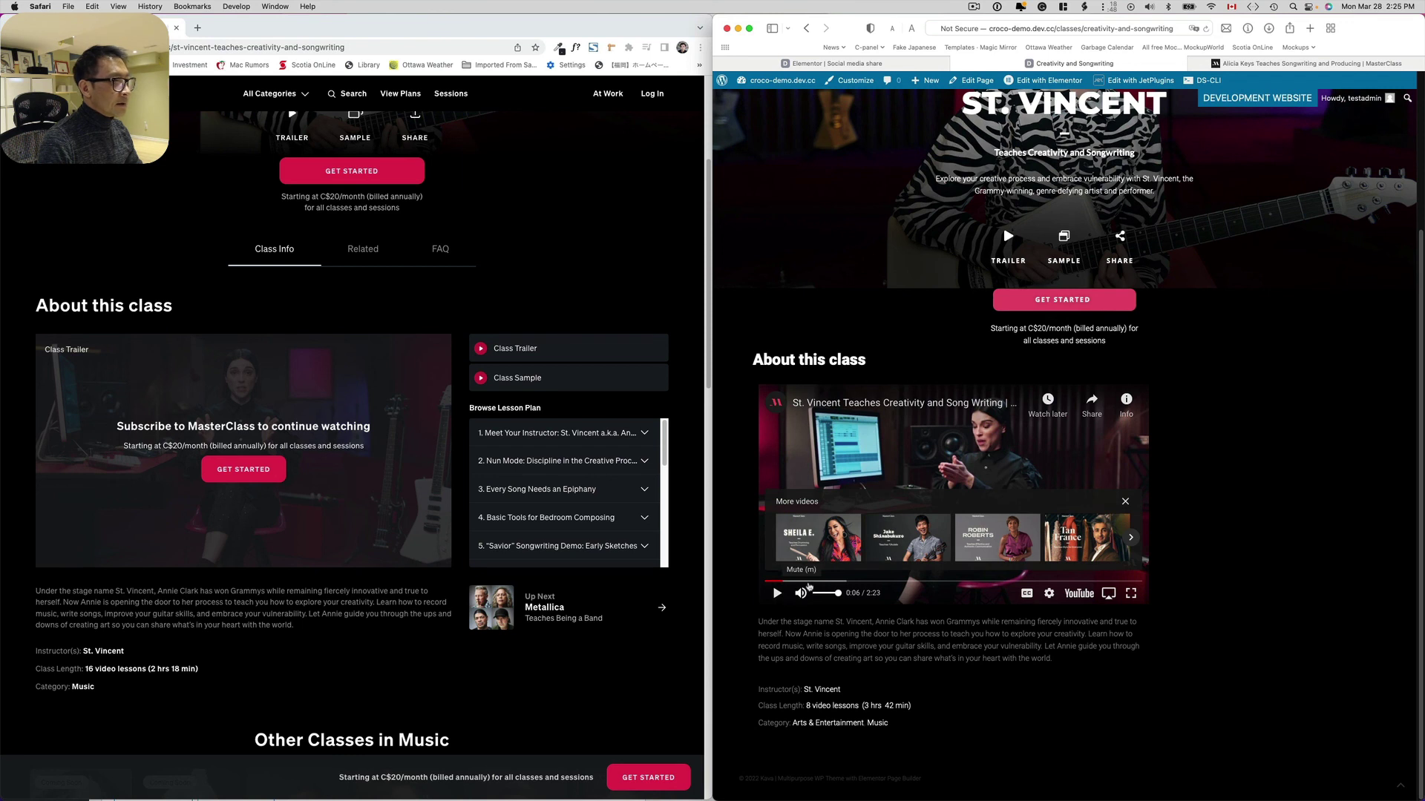
Compare the class description text below the video on the mockup page with the one on the MasterClass page
left_click(871, 653)
left_click_drag(1044, 661, 830, 622)
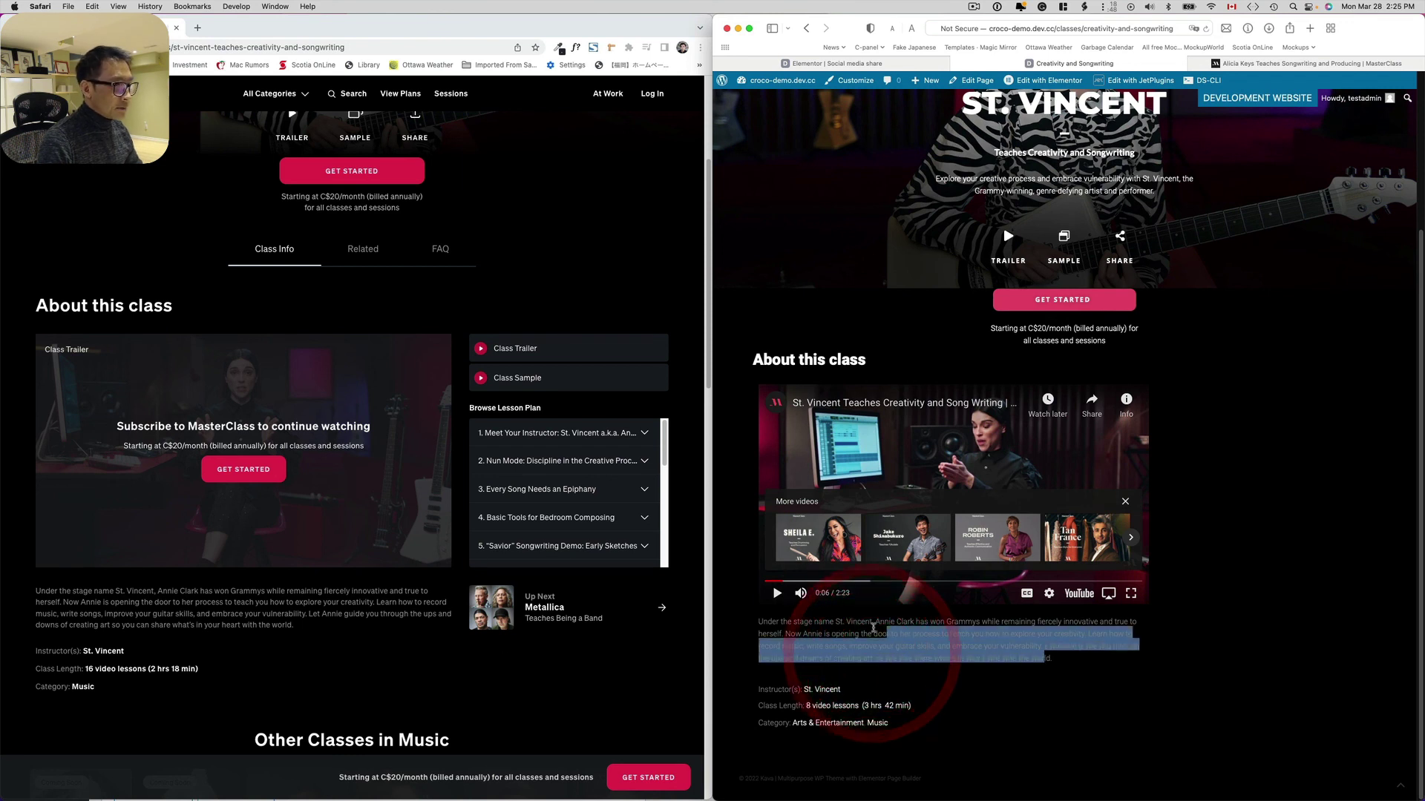
left_click(270, 615)
left_click_drag(49, 598, 47, 600)
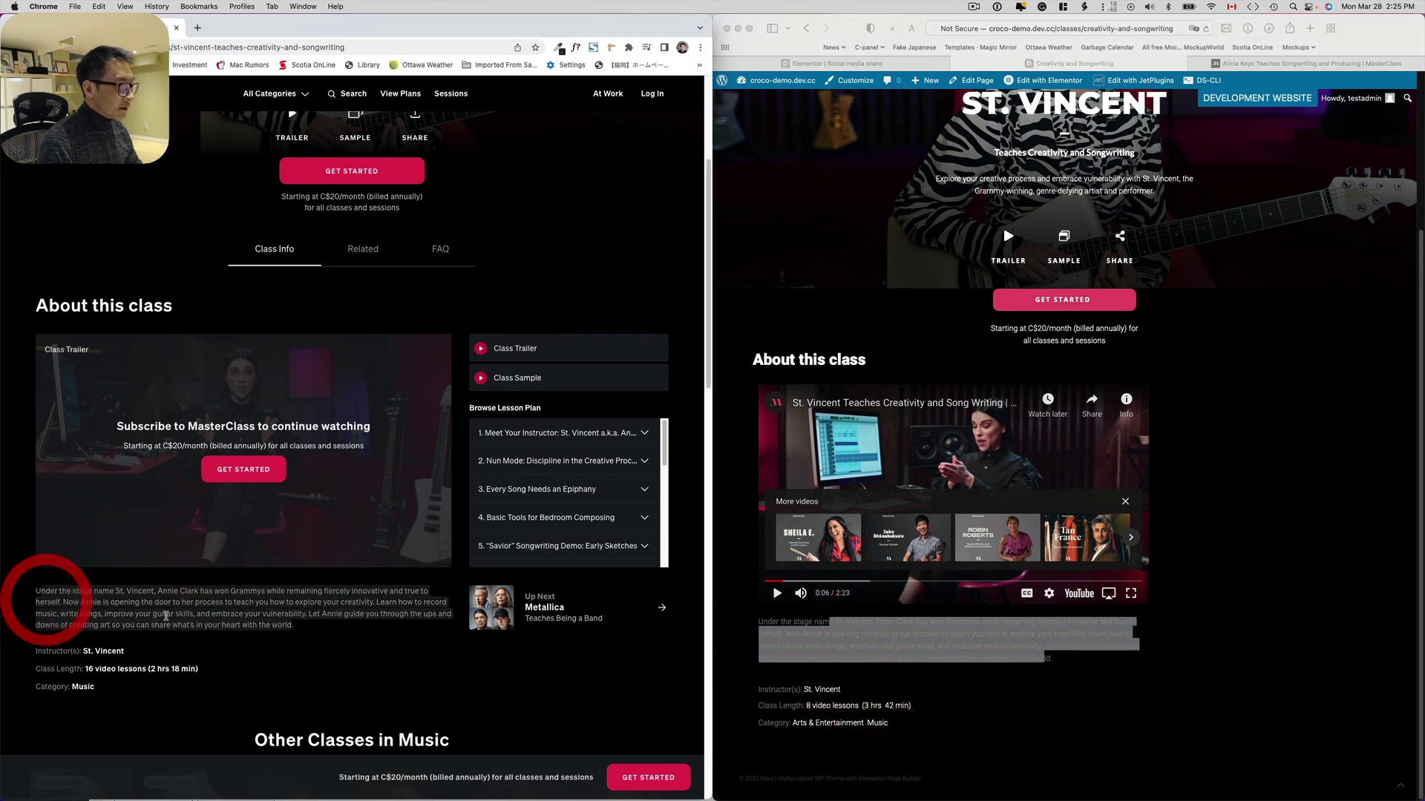
left_click(167, 617)
left_click(970, 684)
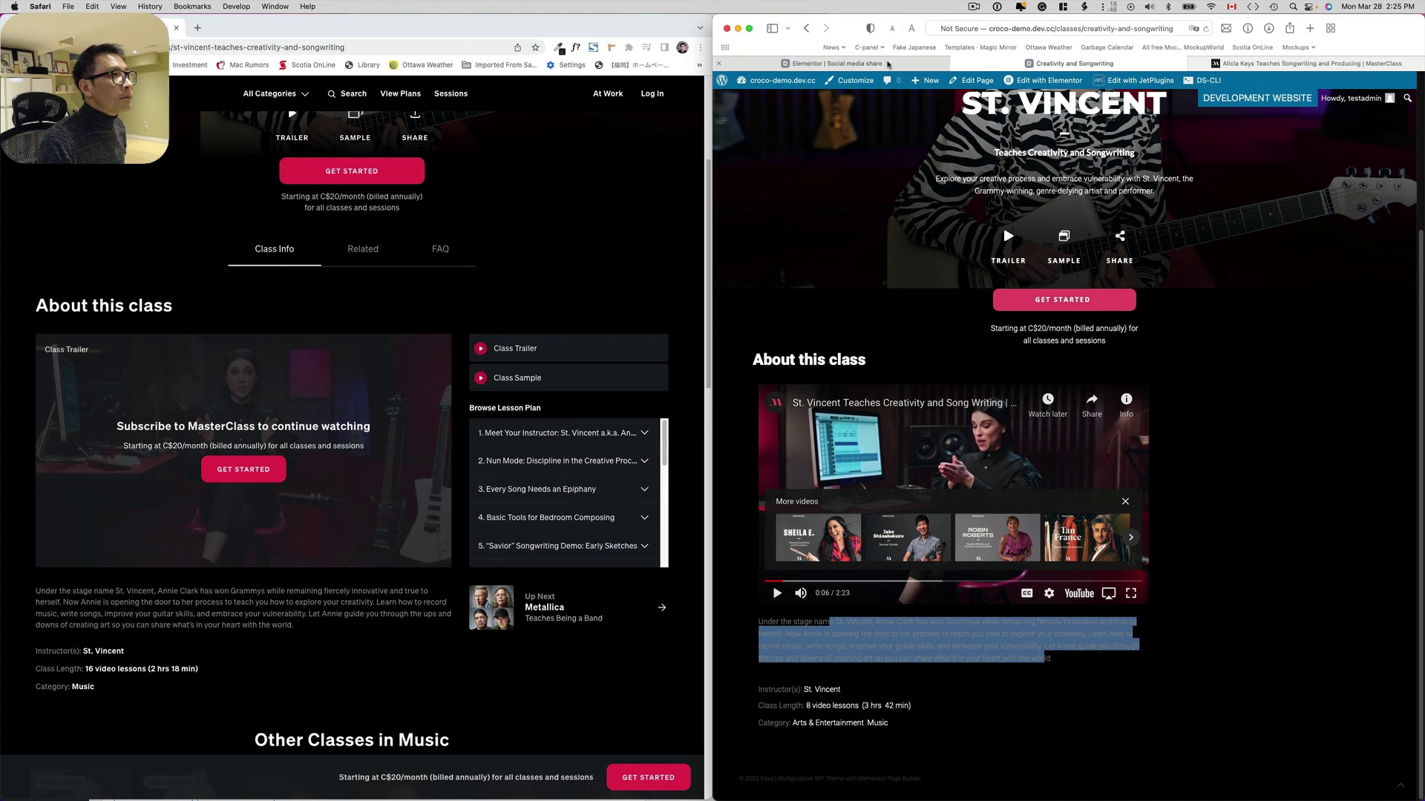
Go to the WordPress dashboard from the Elementor editor and open the "Creativity and Songwriting" class for editing
left_click(887, 62)
key("super+e")
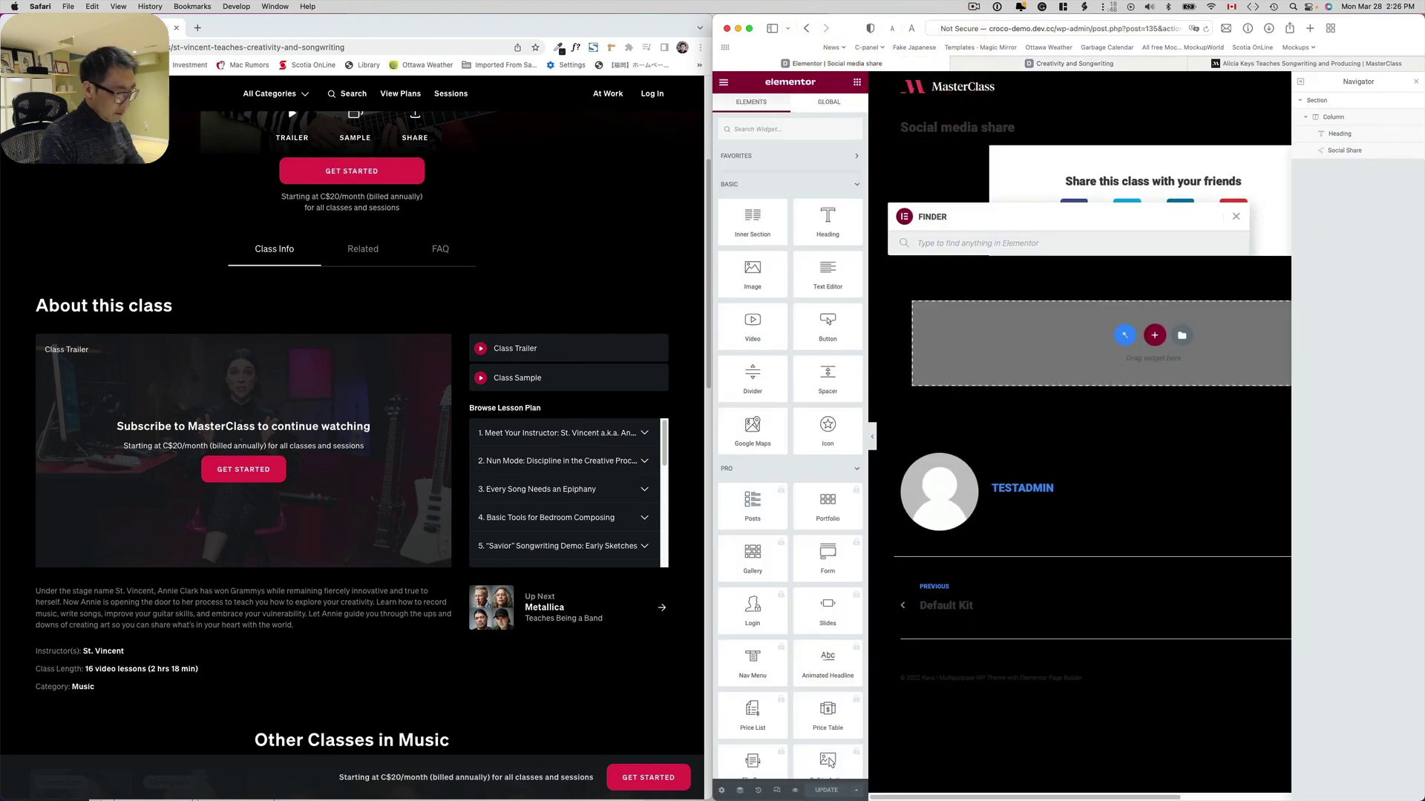
type("dash")
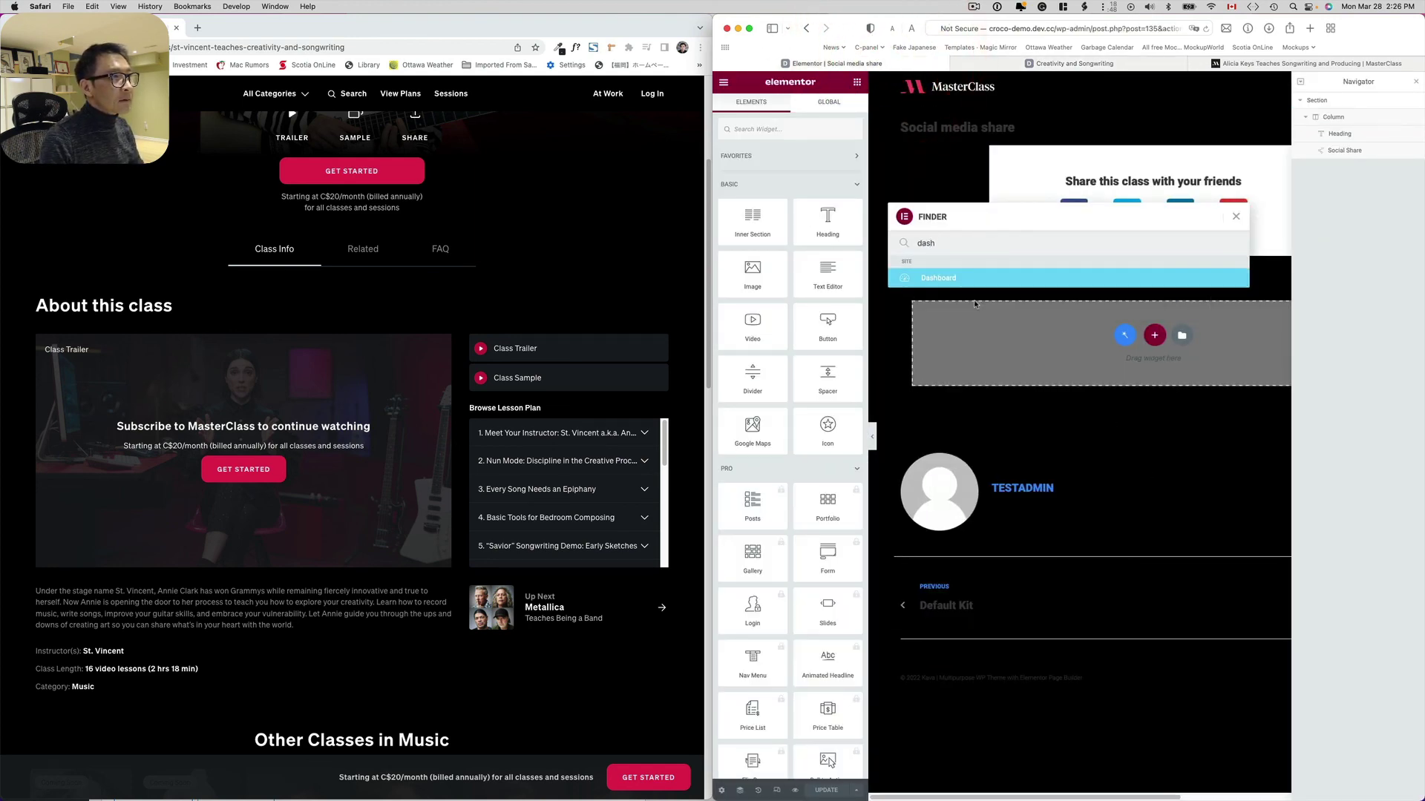
left_click(941, 276)
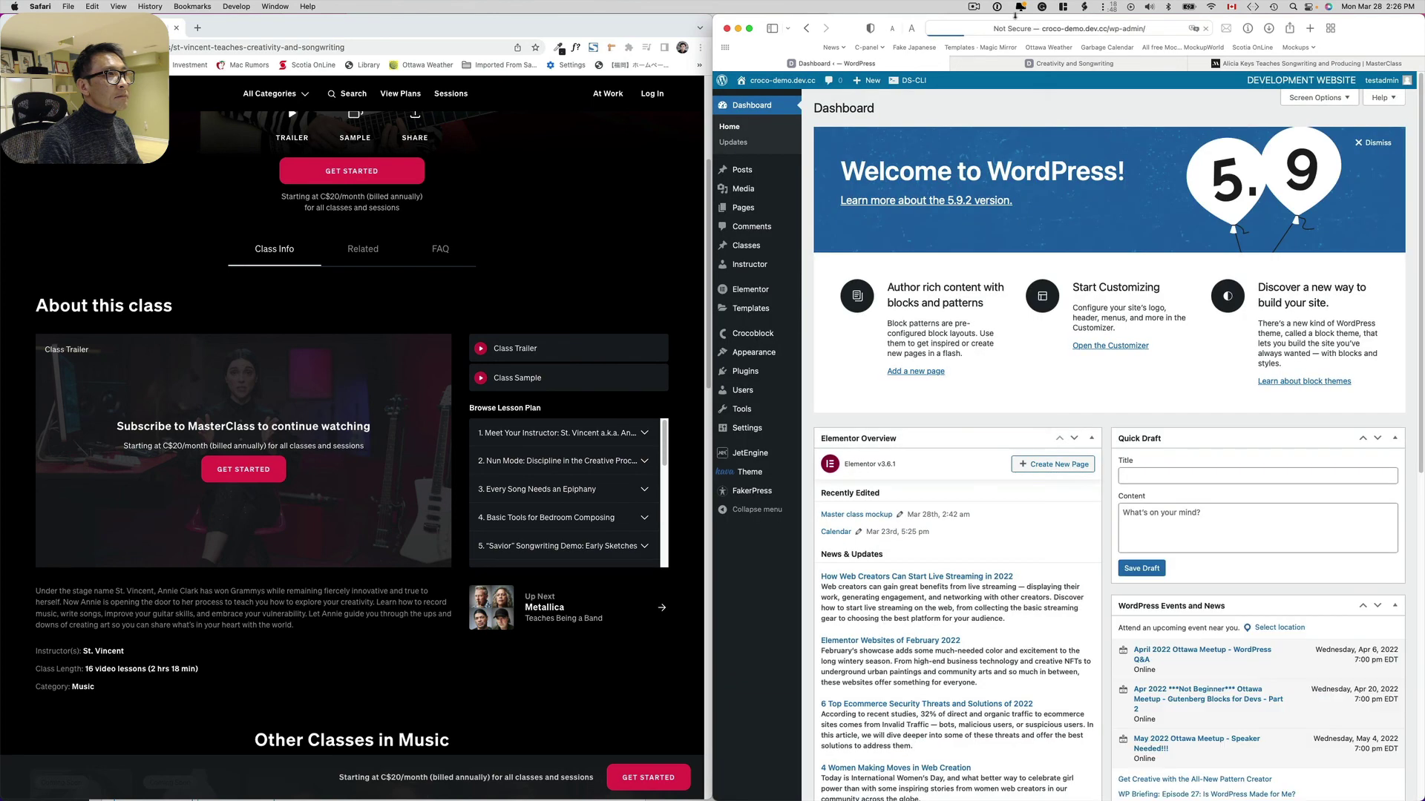
left_click(975, 6)
left_click(981, 47)
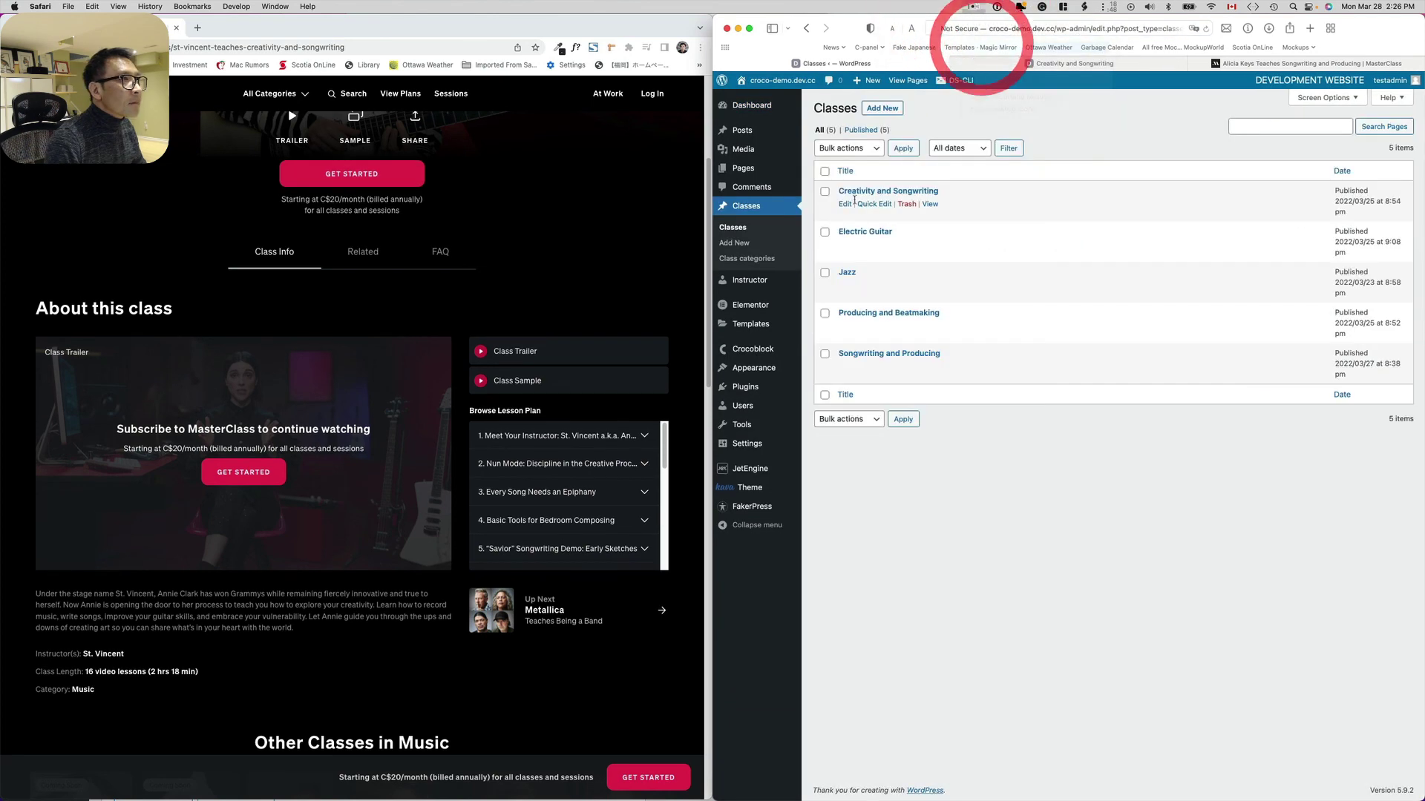
left_click(846, 205)
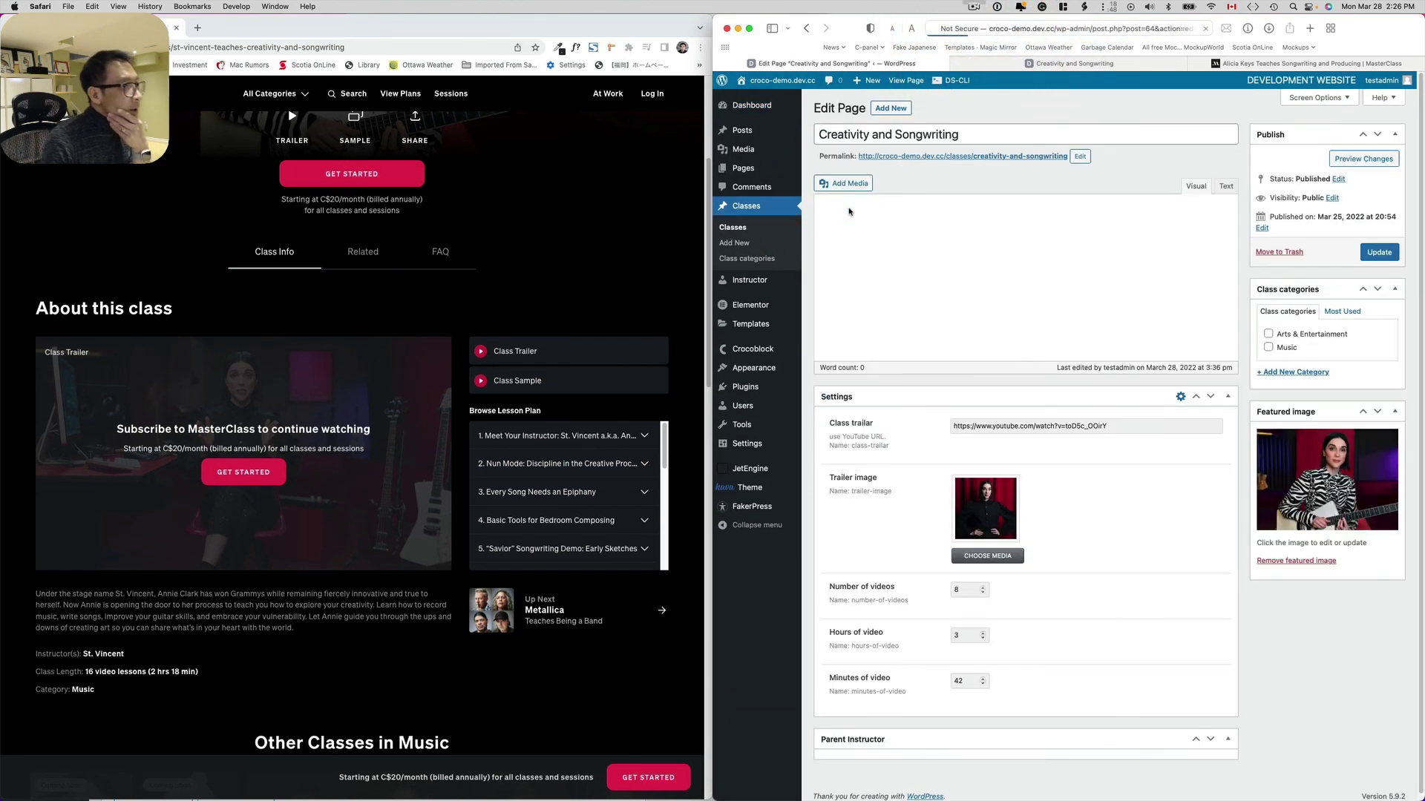
Set the class's number of videos to 16, hours of video to 2 and minutes of video to 18
scroll(1008, 579, "down", 5)
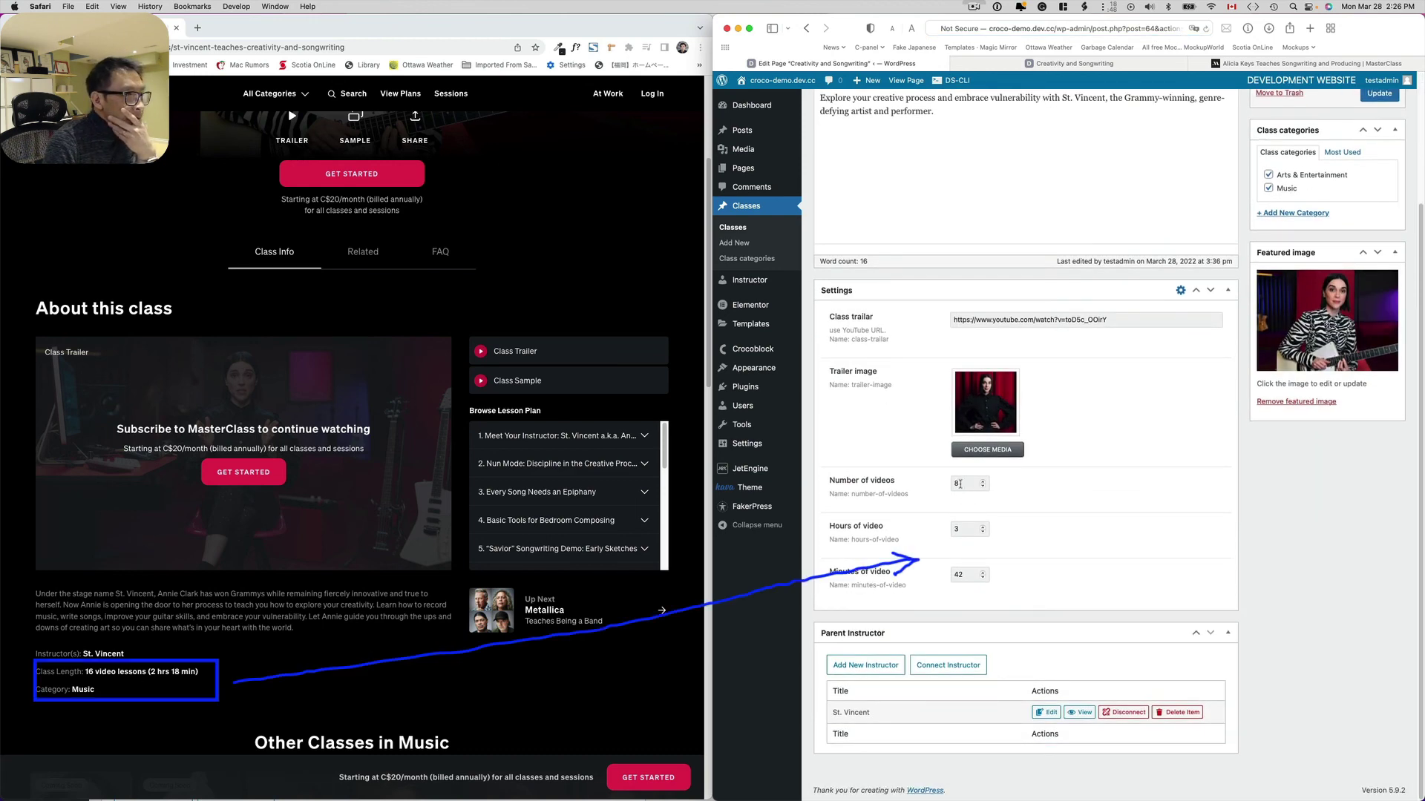
double_click(959, 483)
type("16")
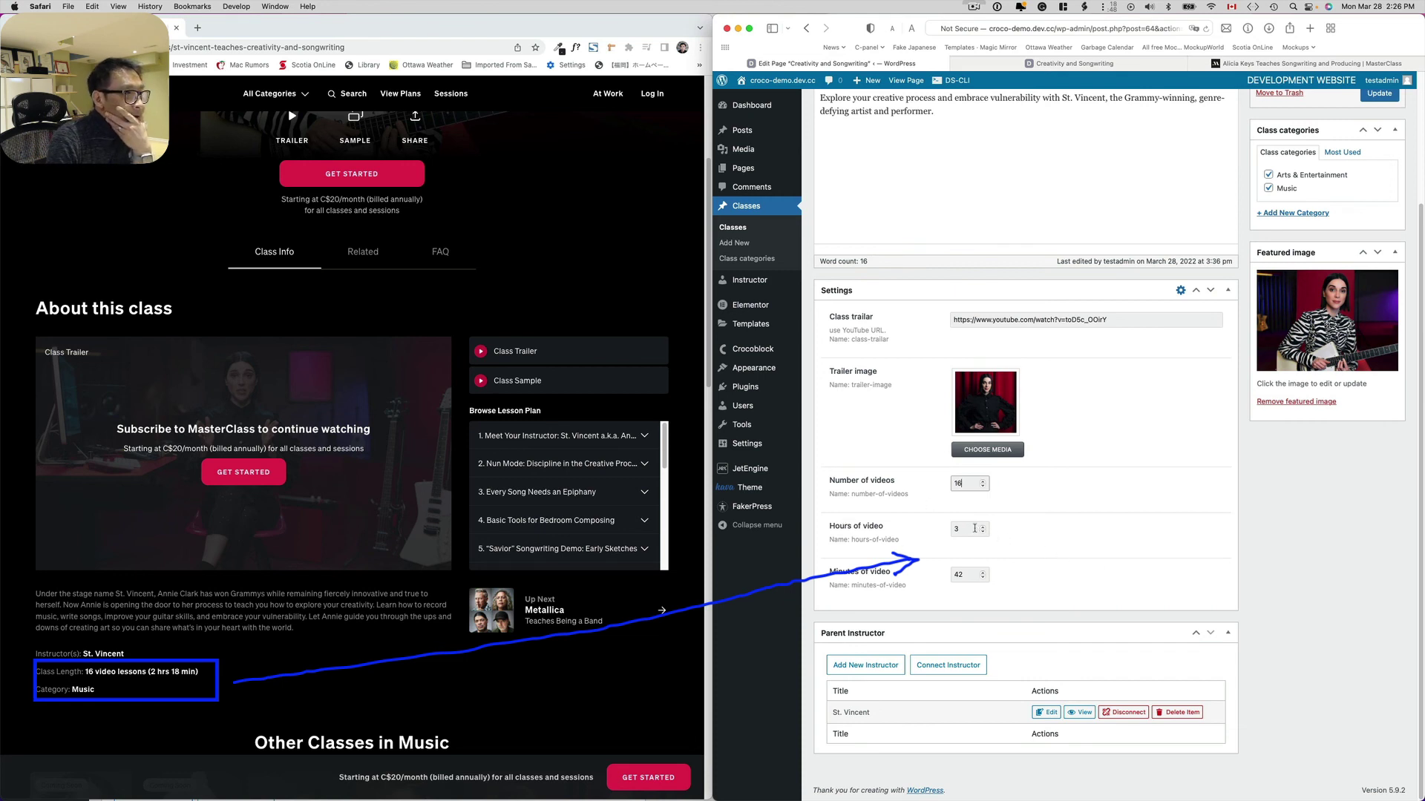
double_click(959, 529)
type("2")
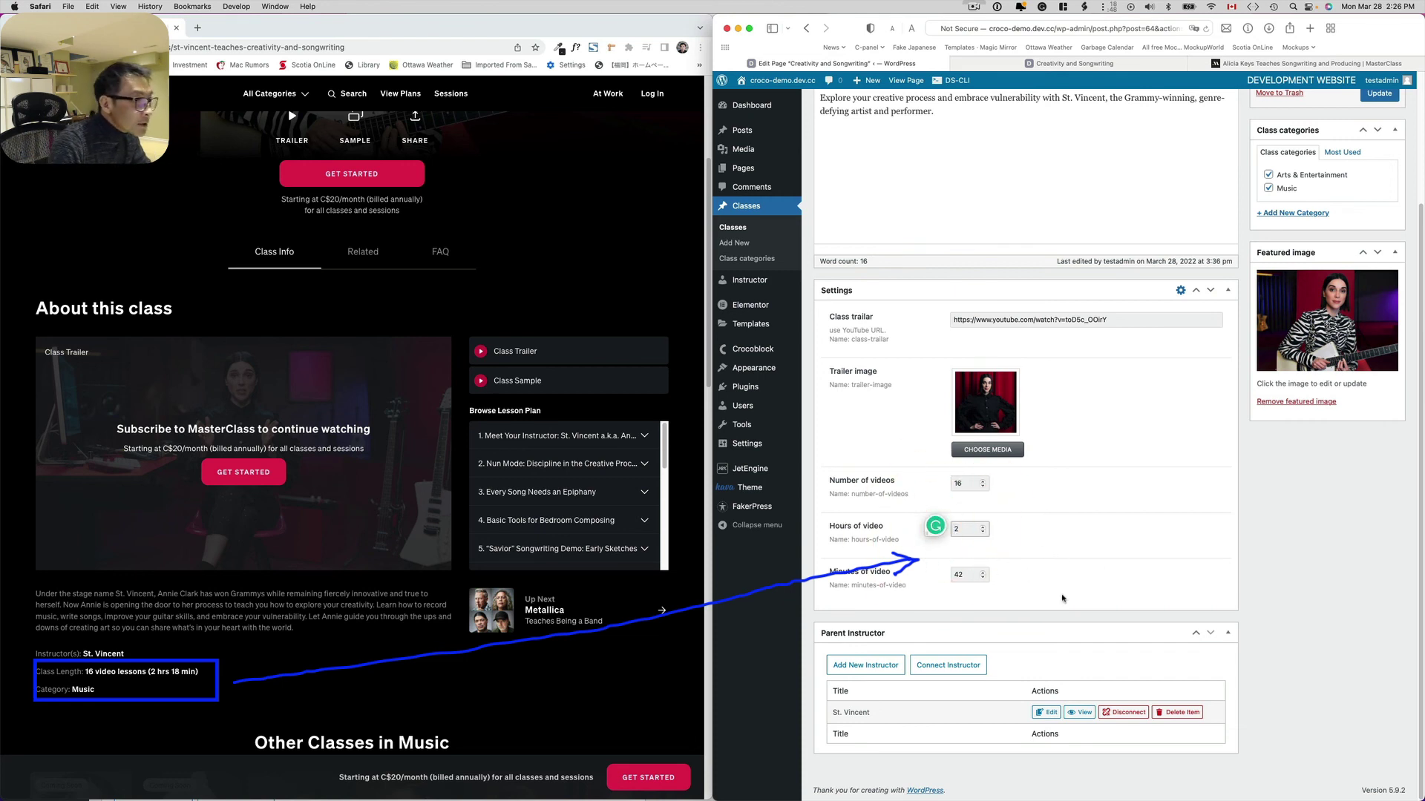
double_click(961, 575)
type("1")
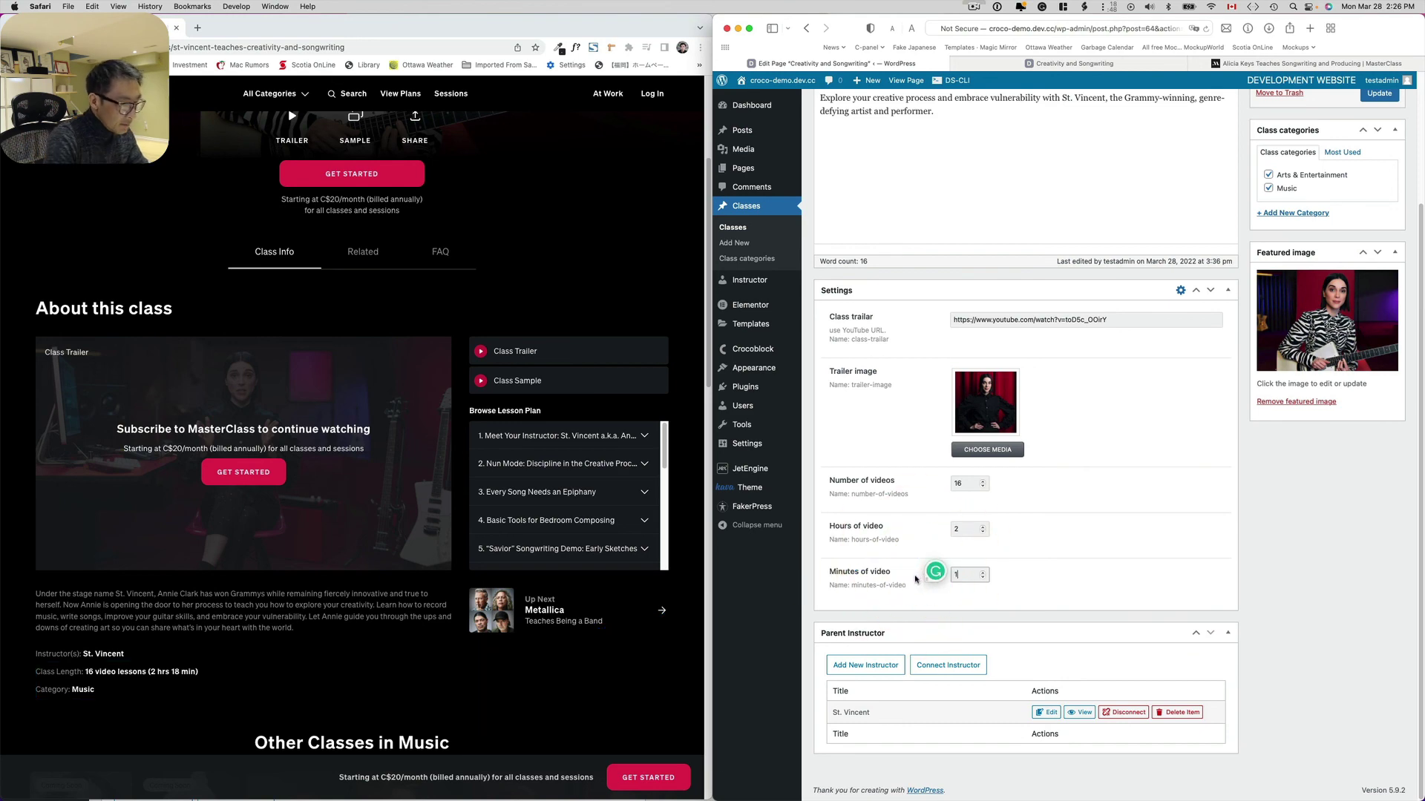
type("8")
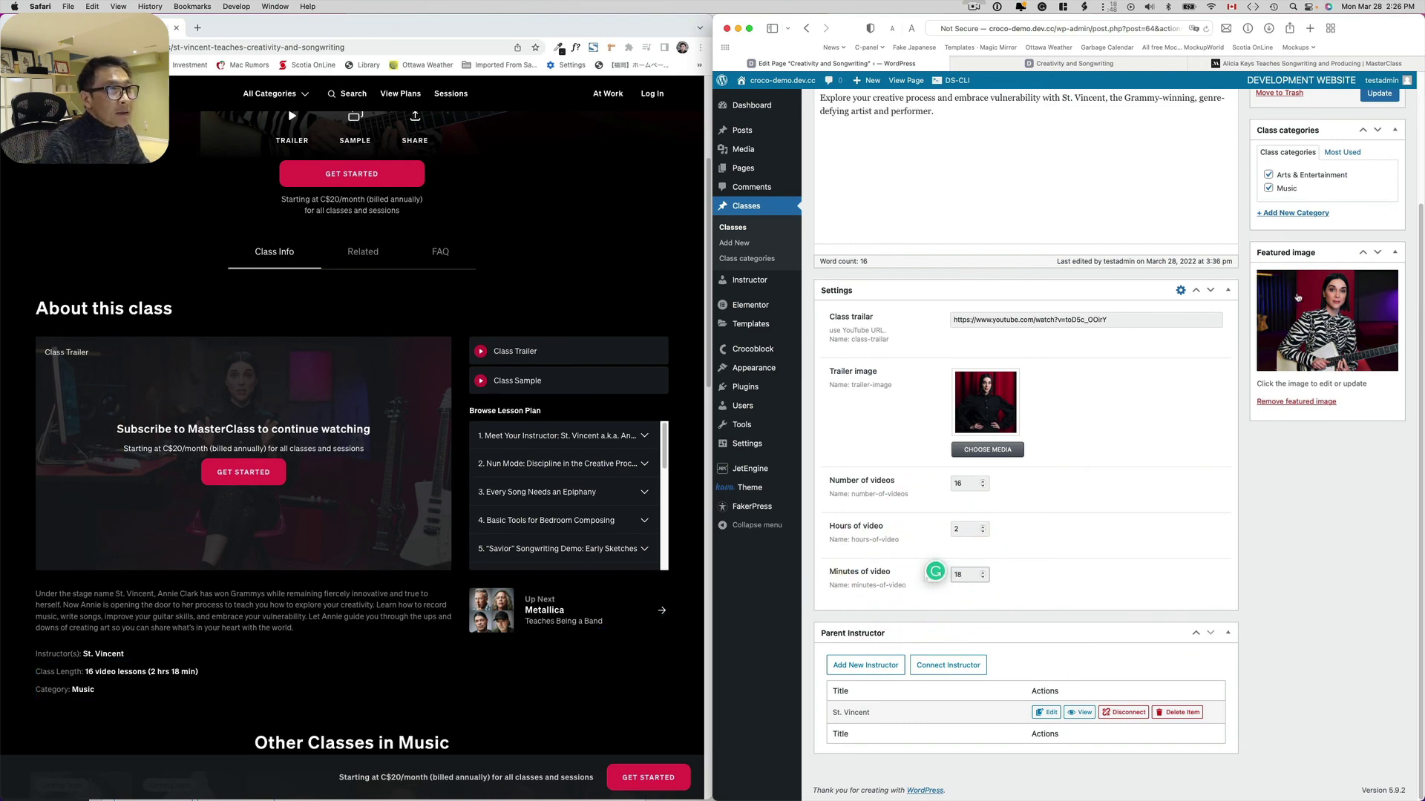
Remove the Arts & Entertainment category from the class and update it
scroll(1297, 297, "up", 2)
left_click(1268, 250)
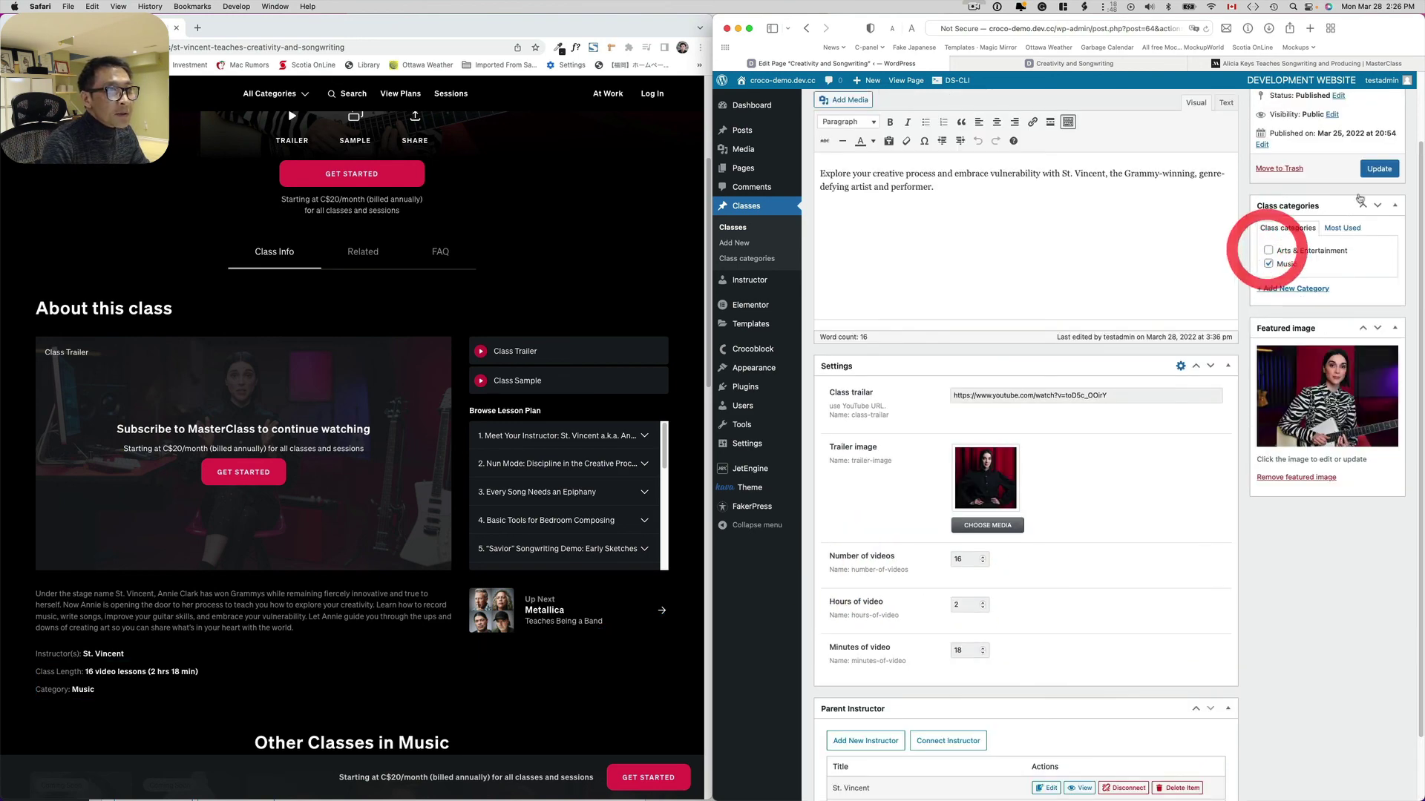
left_click(1379, 169)
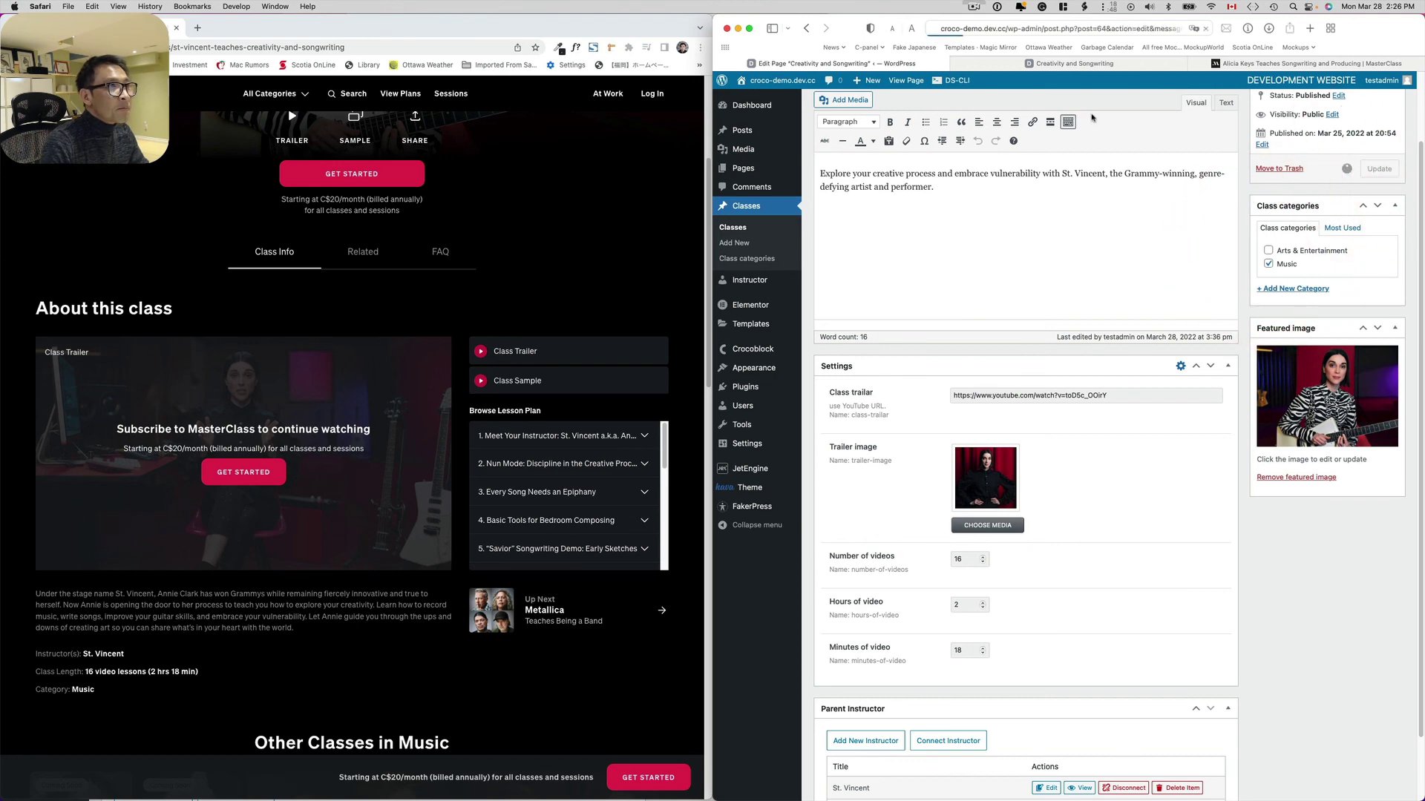
Reload the mockup's Creativity and Songwriting page and compare its class details and layout with the MasterClass page
left_click(1085, 64)
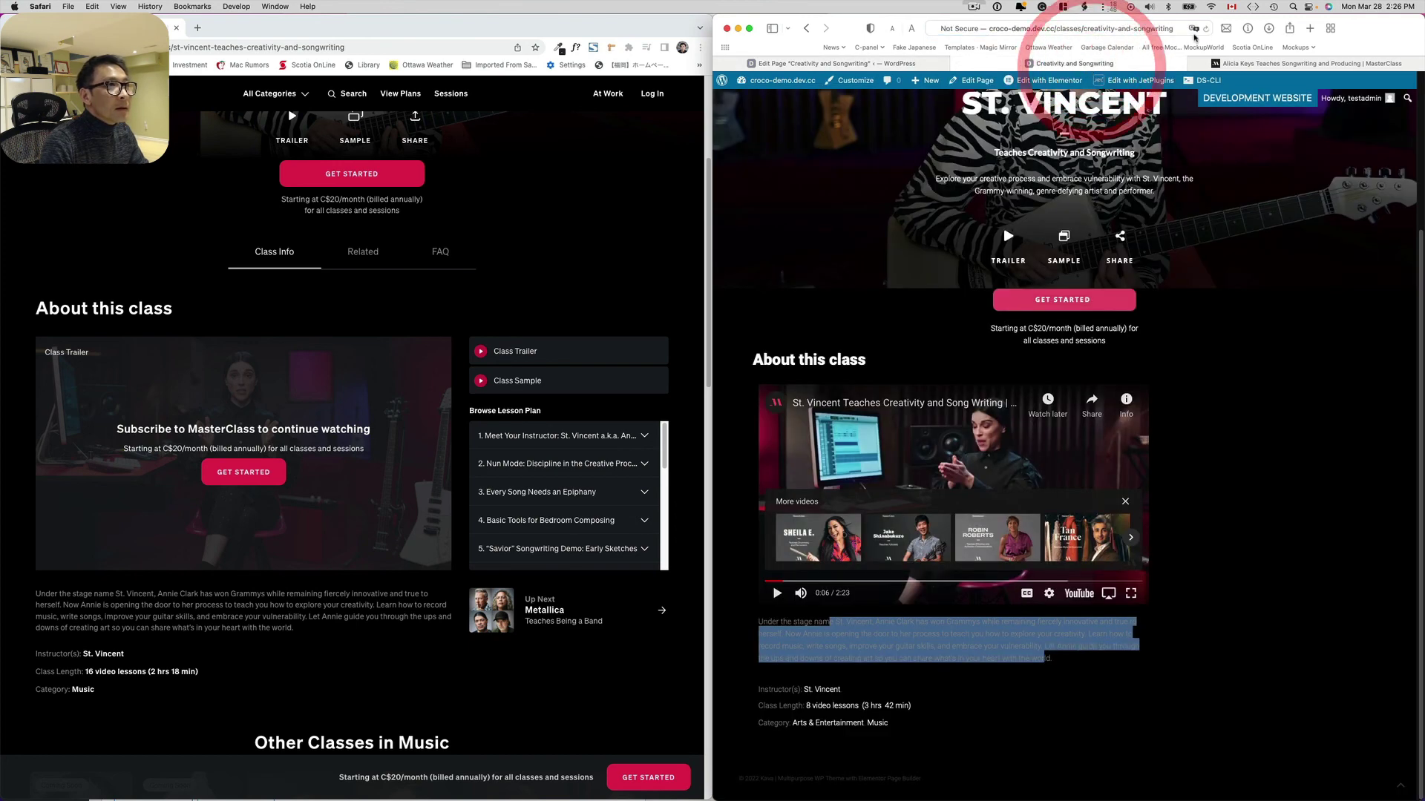
left_click(1205, 28)
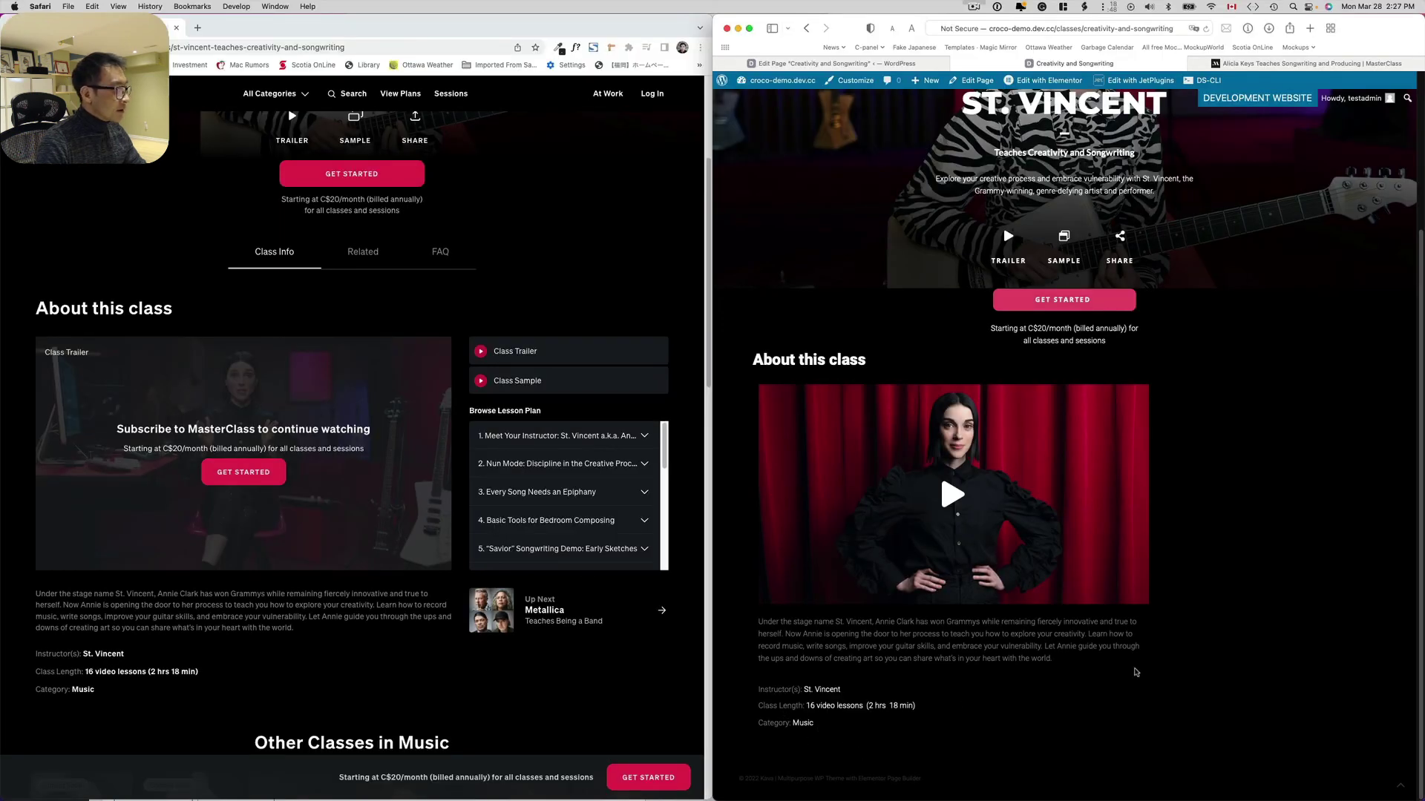
scroll(1157, 673, "up", 5)
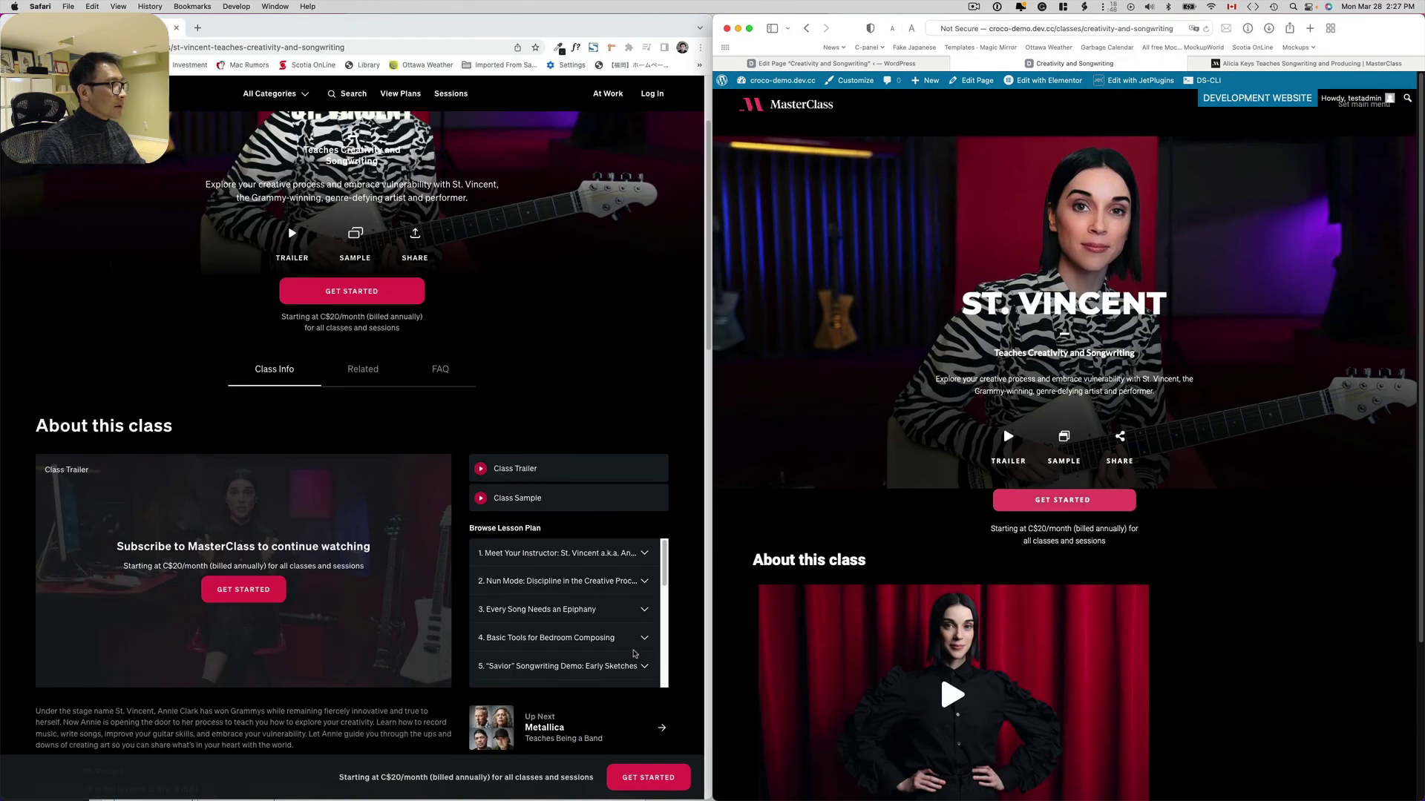
scroll(638, 653, "up", 6)
scroll(1050, 592, "down", 1)
scroll(1046, 578, "down", 1)
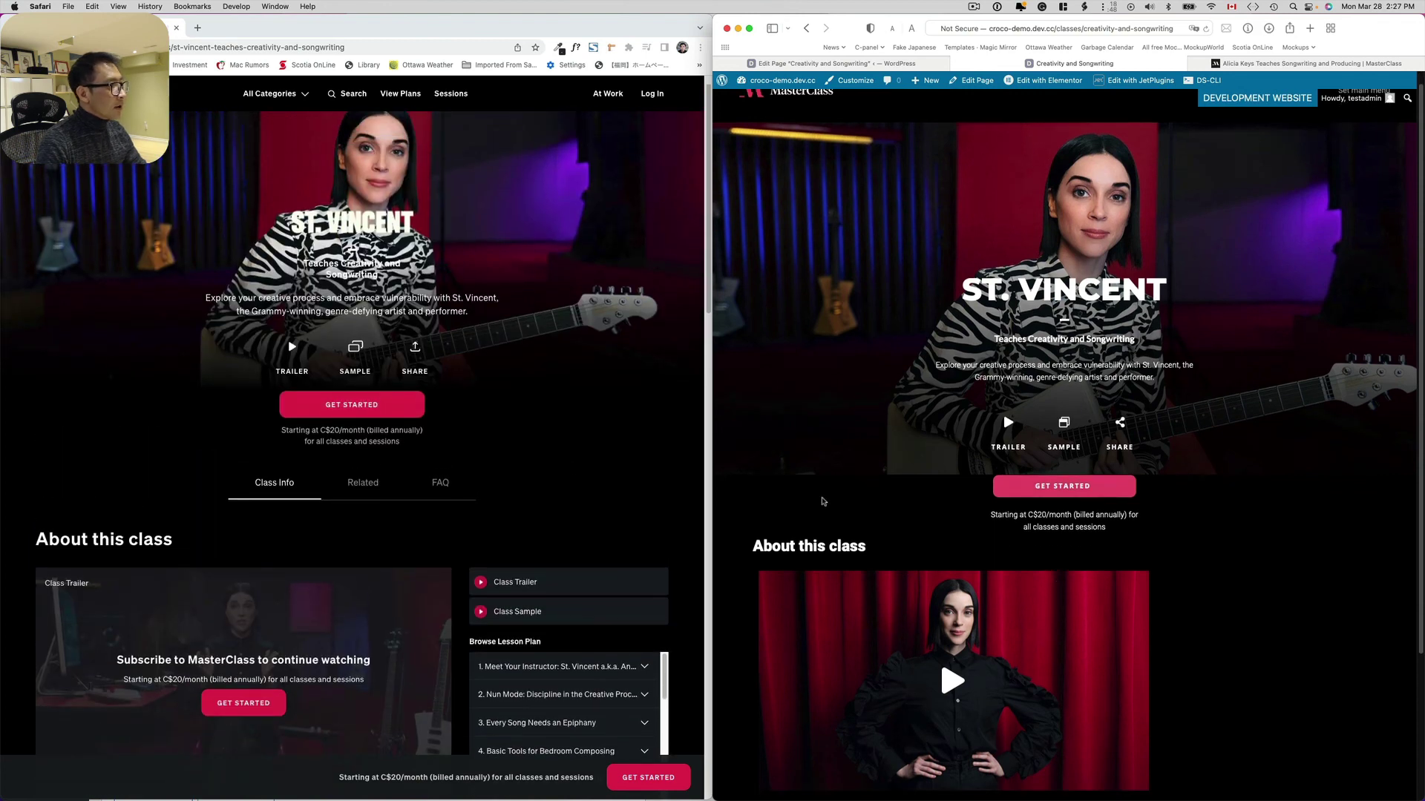
Jump to the Related section of the MasterClass class page and examine the "Other Classes in Music" cards
left_click(365, 484)
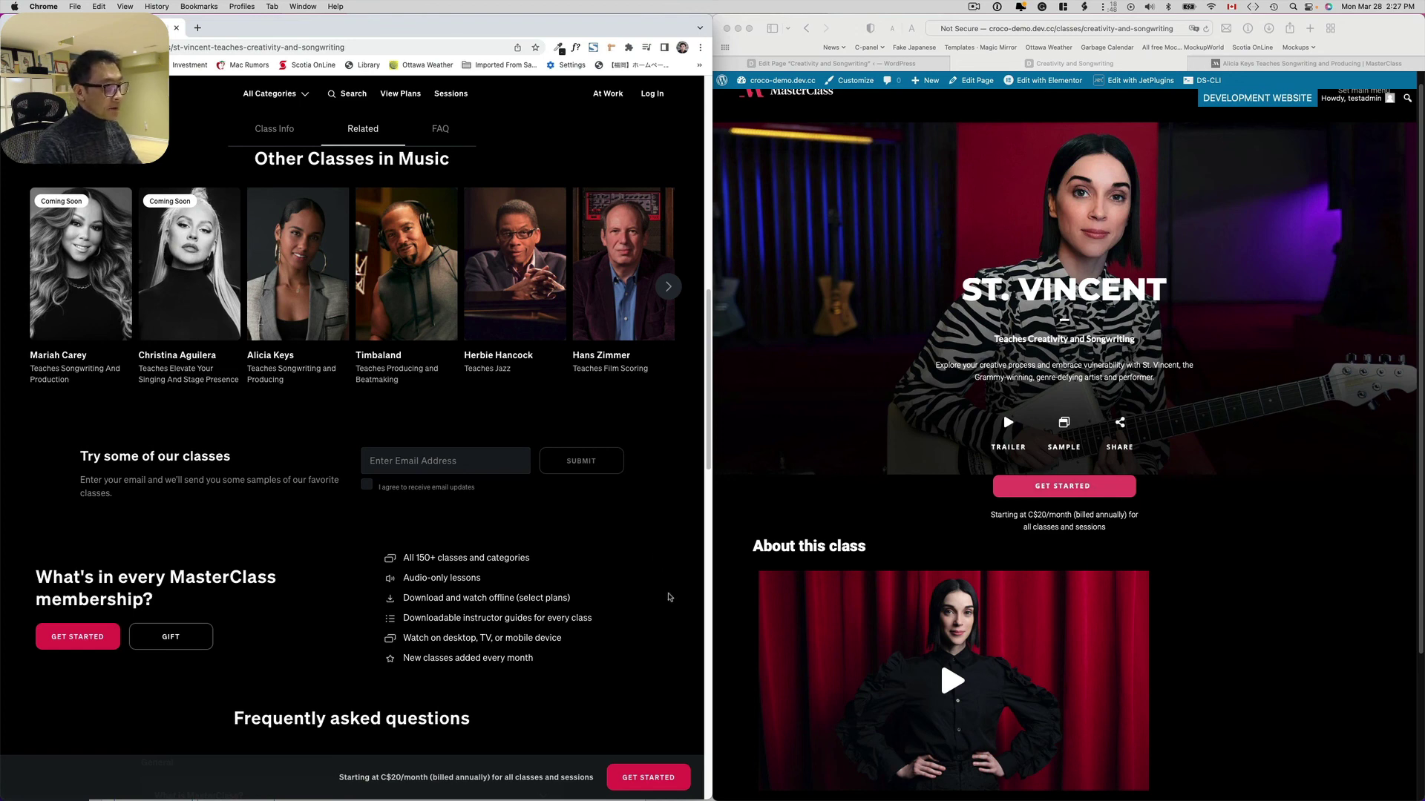
scroll(659, 611, "up", 2)
scroll(659, 611, "up", 6)
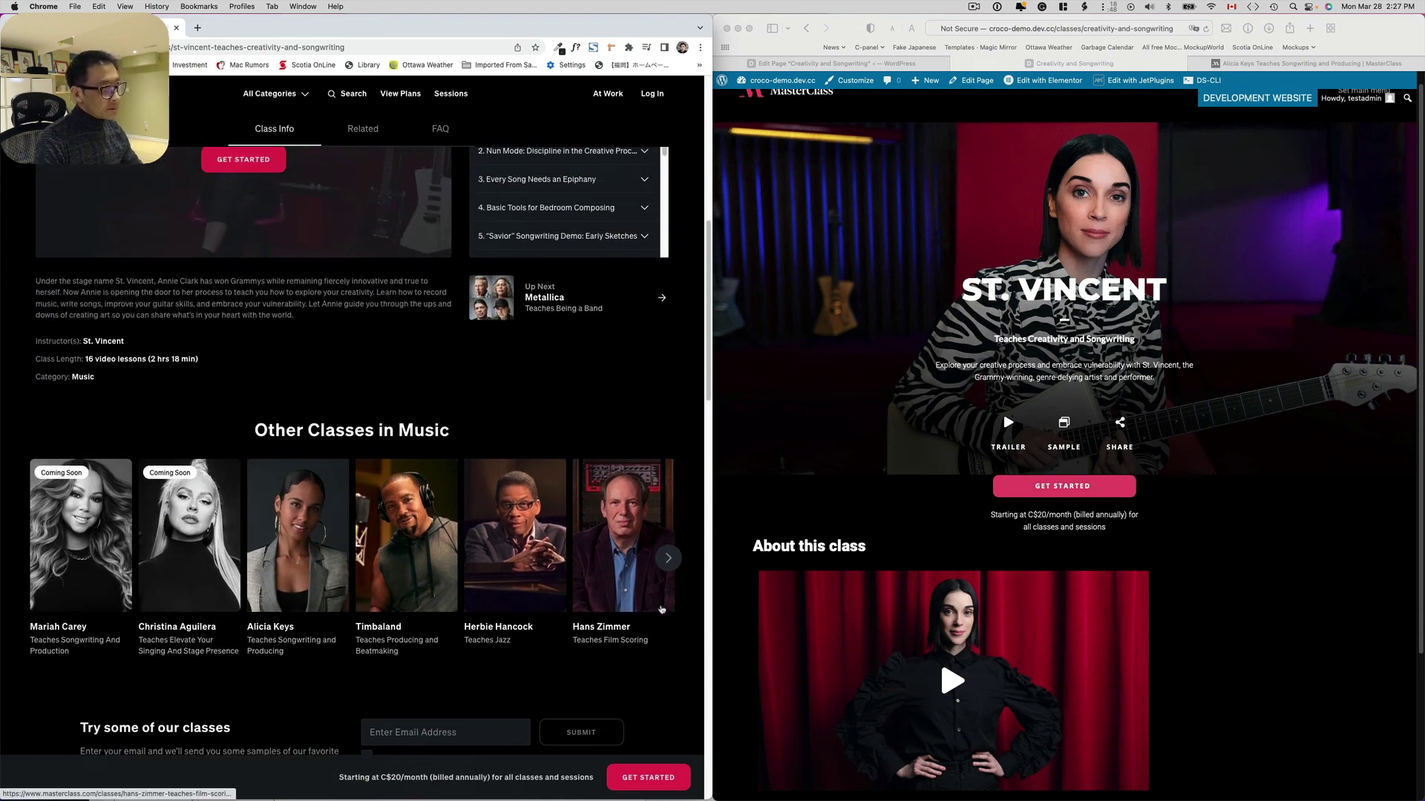
scroll(661, 610, "up", 3)
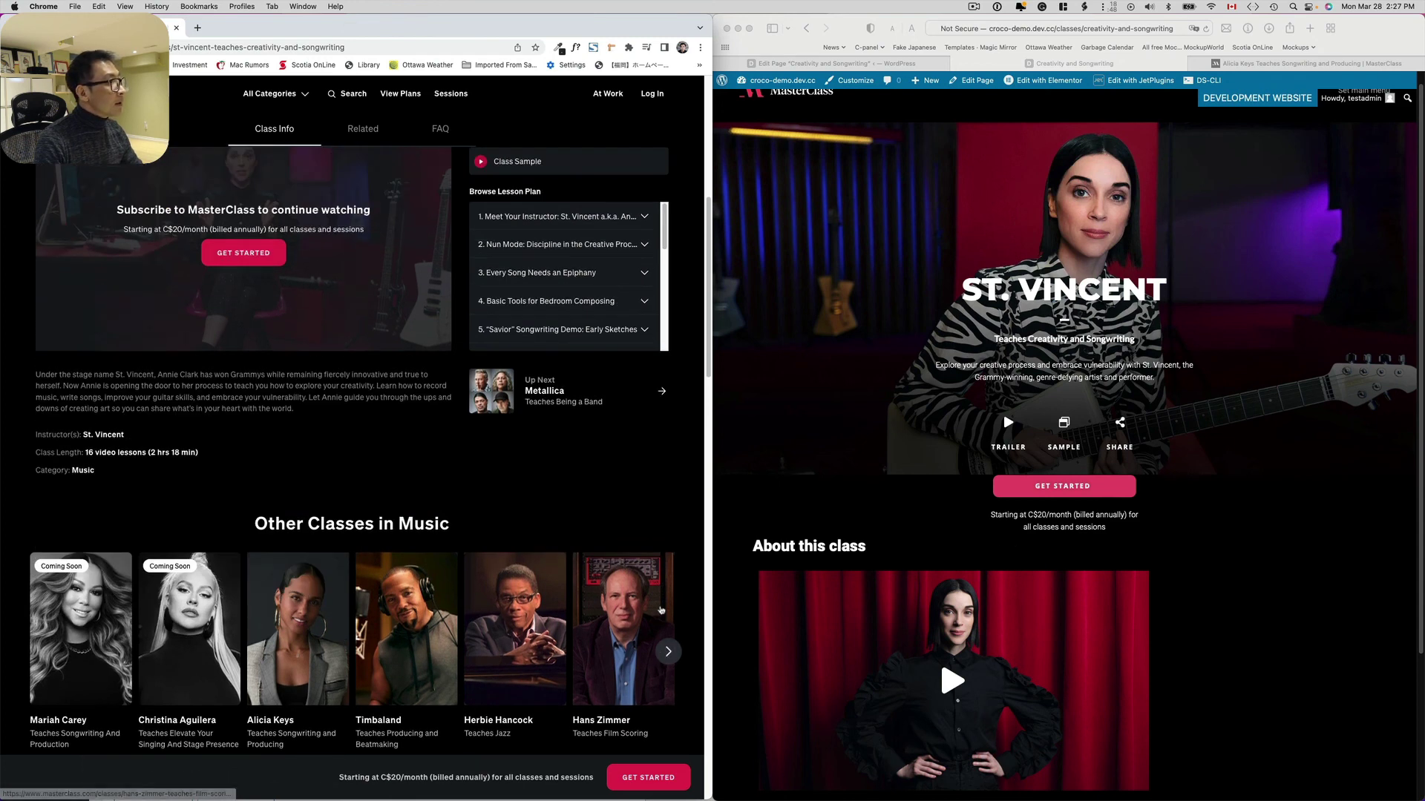
scroll(1011, 594, "up", 1)
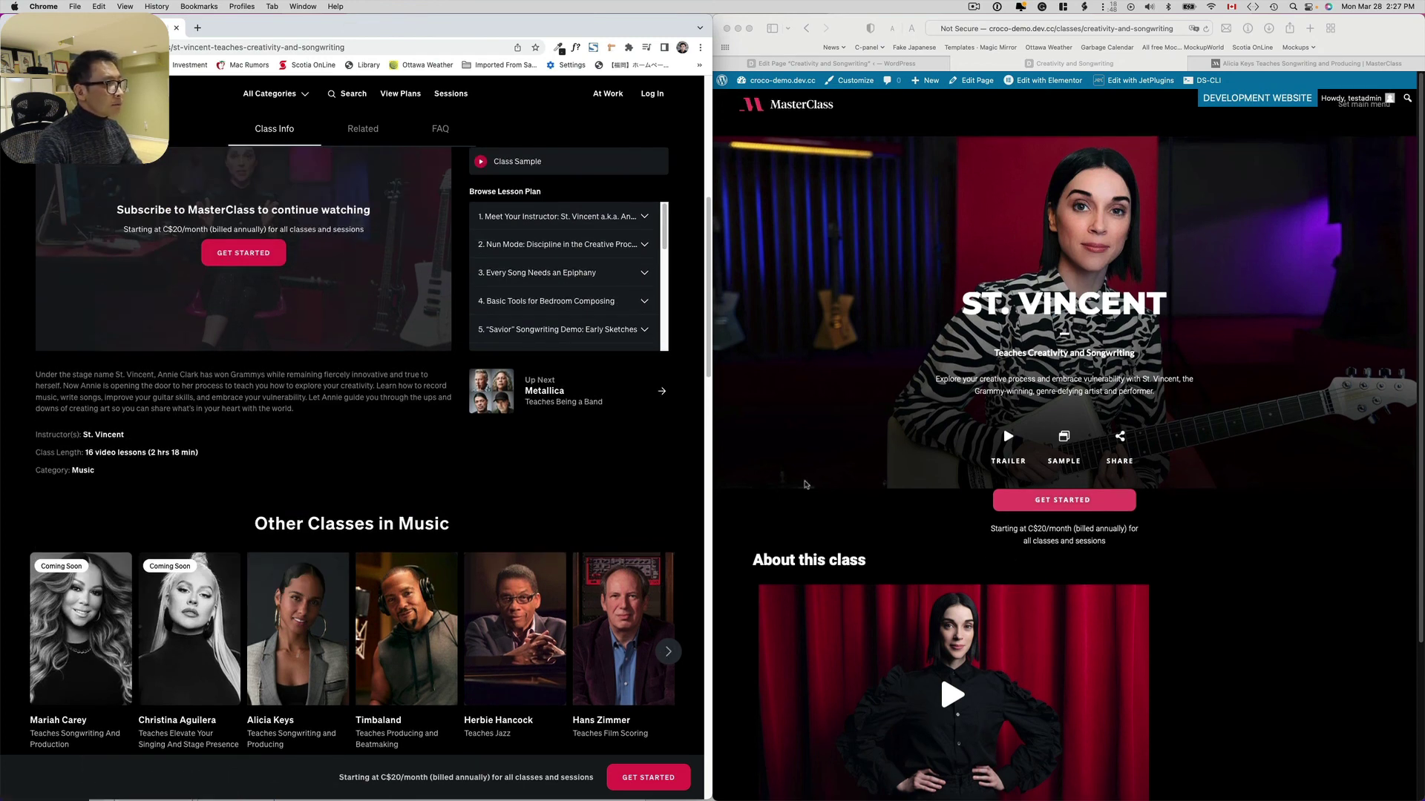
scroll(393, 342, "up", 2)
Jump to the MasterClass page's FAQ section and try its "What is MasterClass?" and "What is included in a MasterClass membership?" accordions
left_click(438, 154)
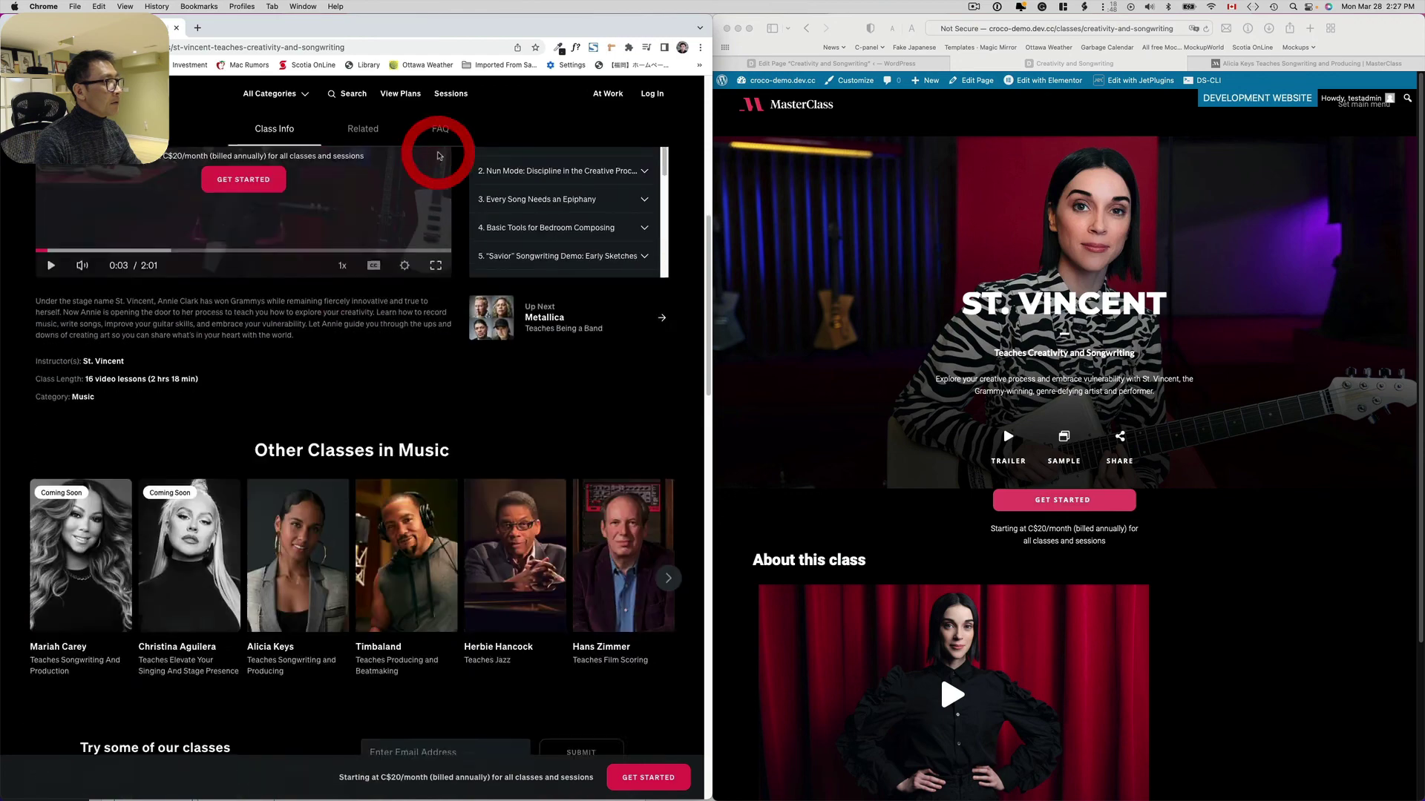
left_click(492, 415)
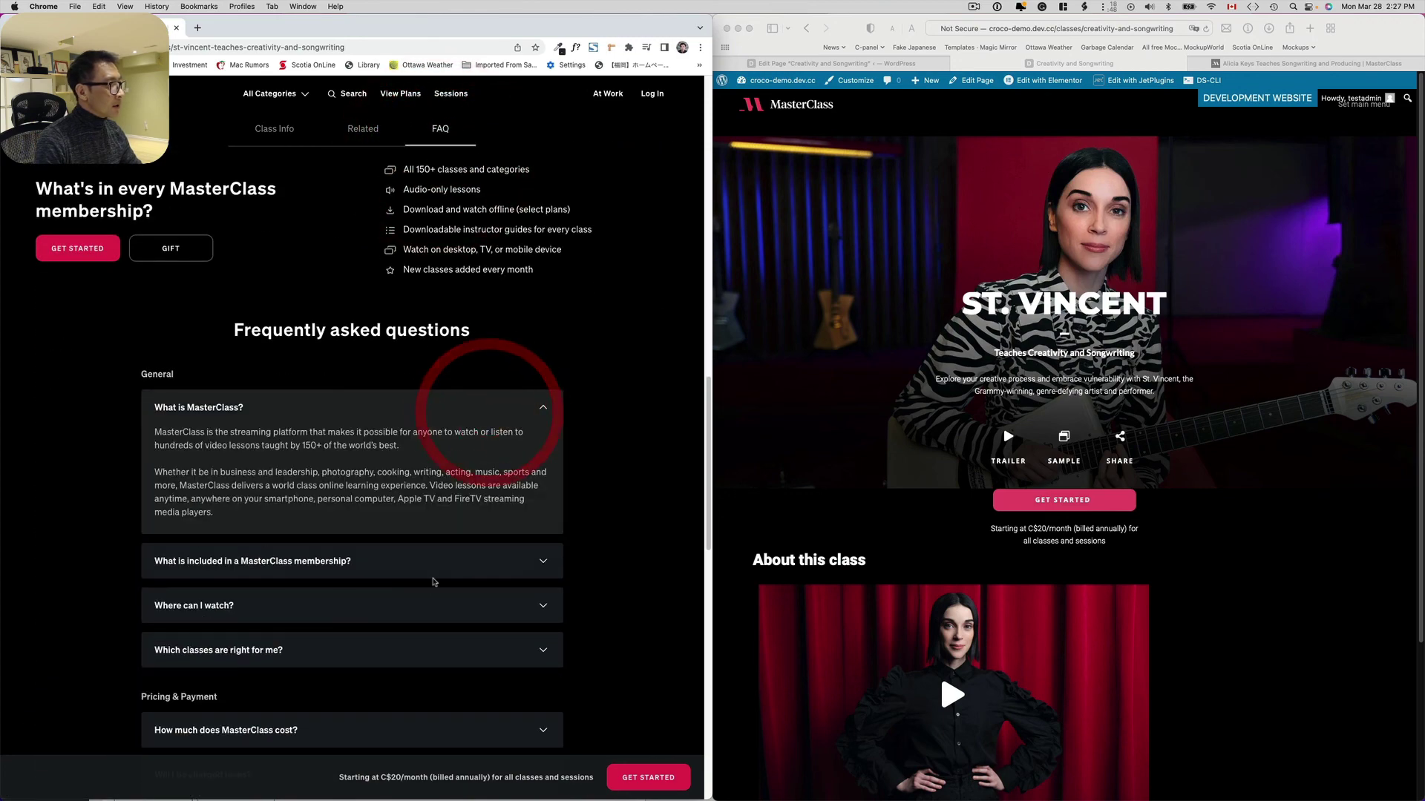
left_click(436, 559)
scroll(482, 504, "up", 15)
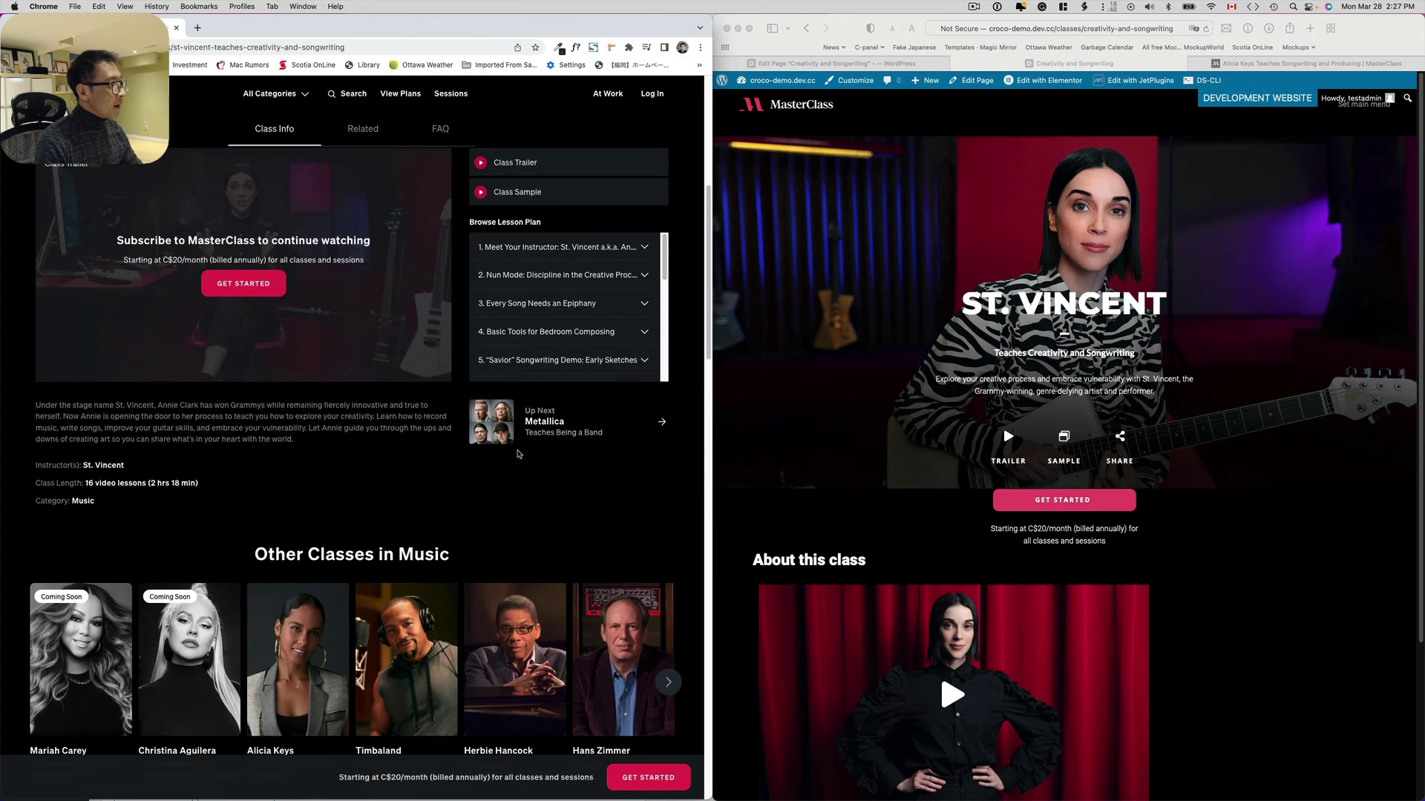
Inspect the "Try some of our classes" email sign-up form below the related classes on the MasterClass page
scroll(518, 450, "down", 6)
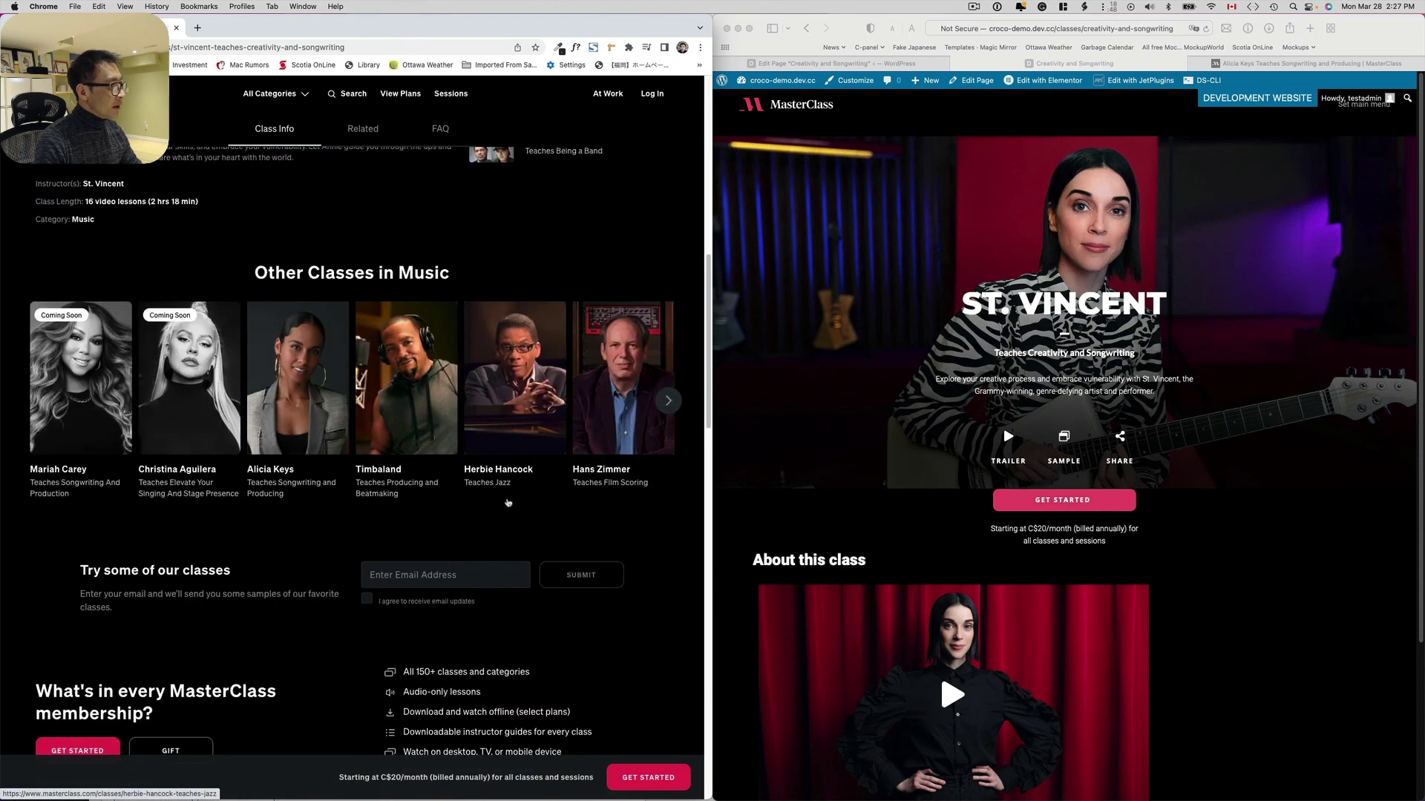
left_click(399, 576)
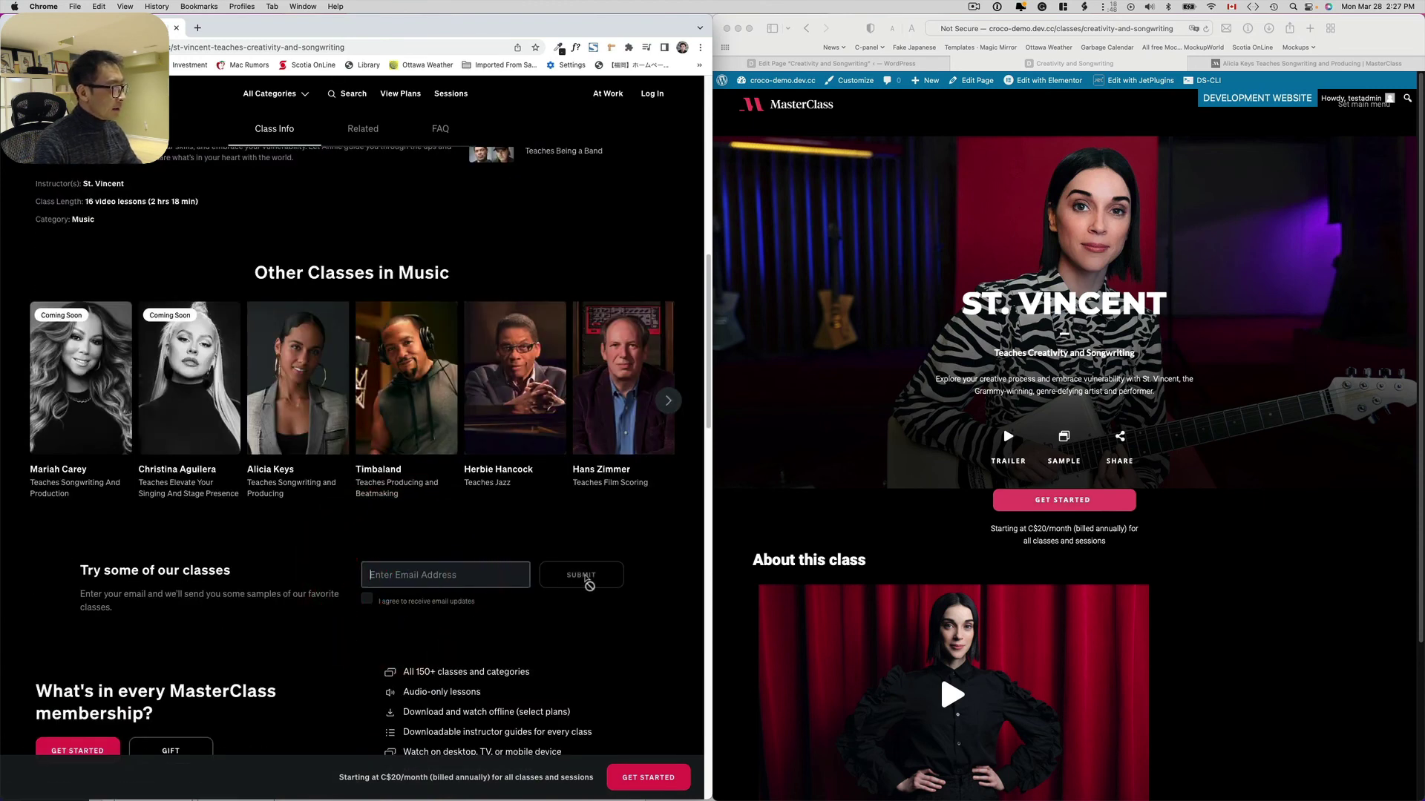
scroll(597, 555, "up", 6)
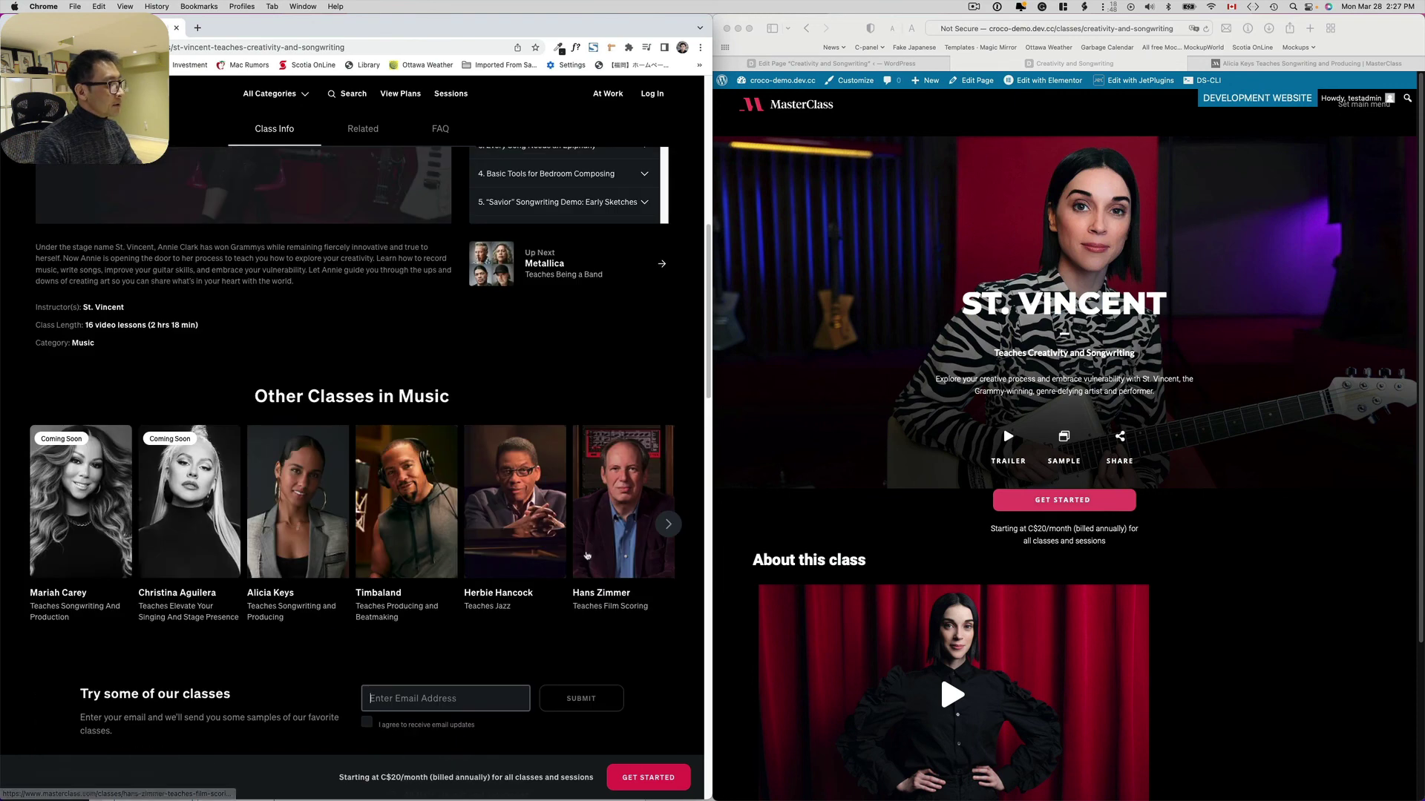
scroll(1298, 515, "down", 4)
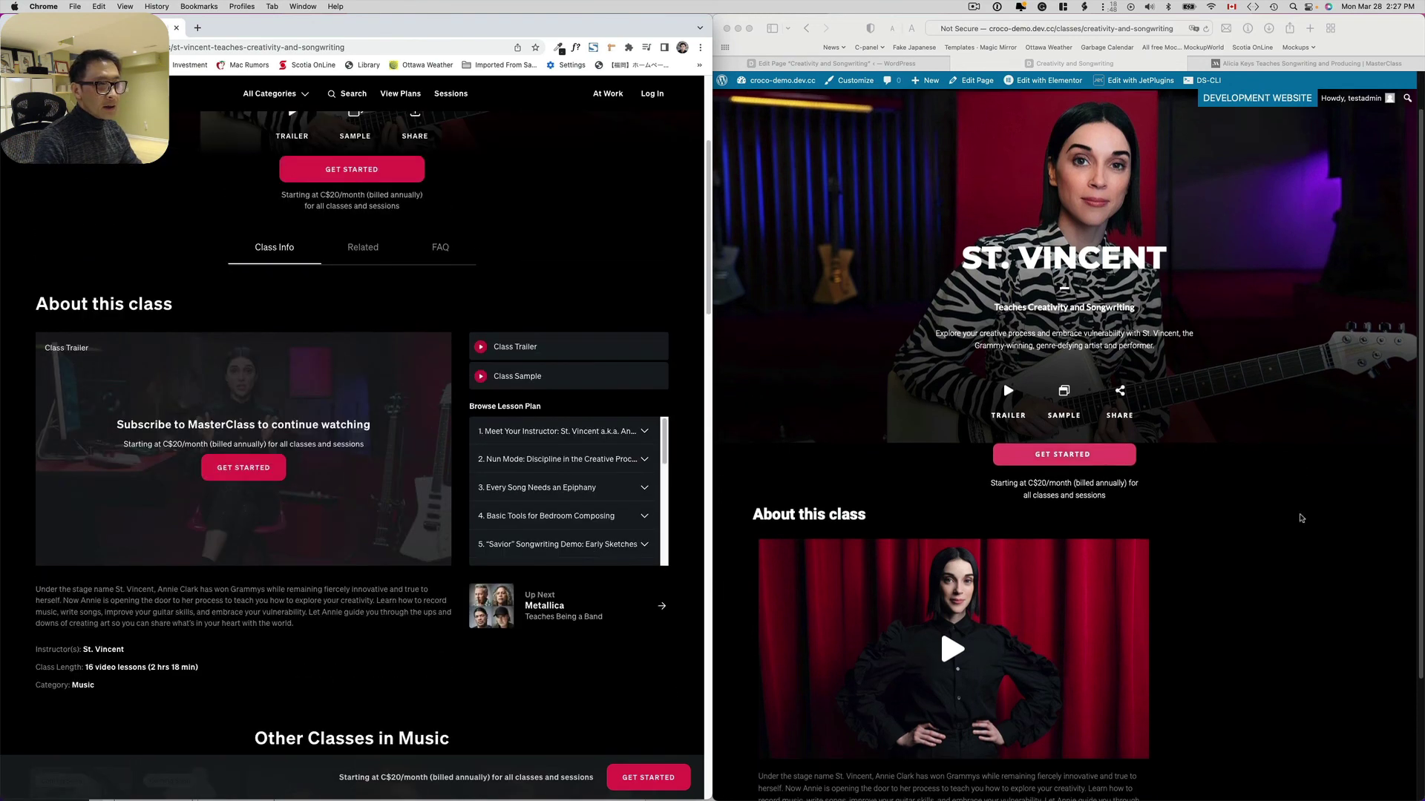
Compare the hero sections of the mockup and MasterClass St. Vincent pages
scroll(1298, 516, "up", 4)
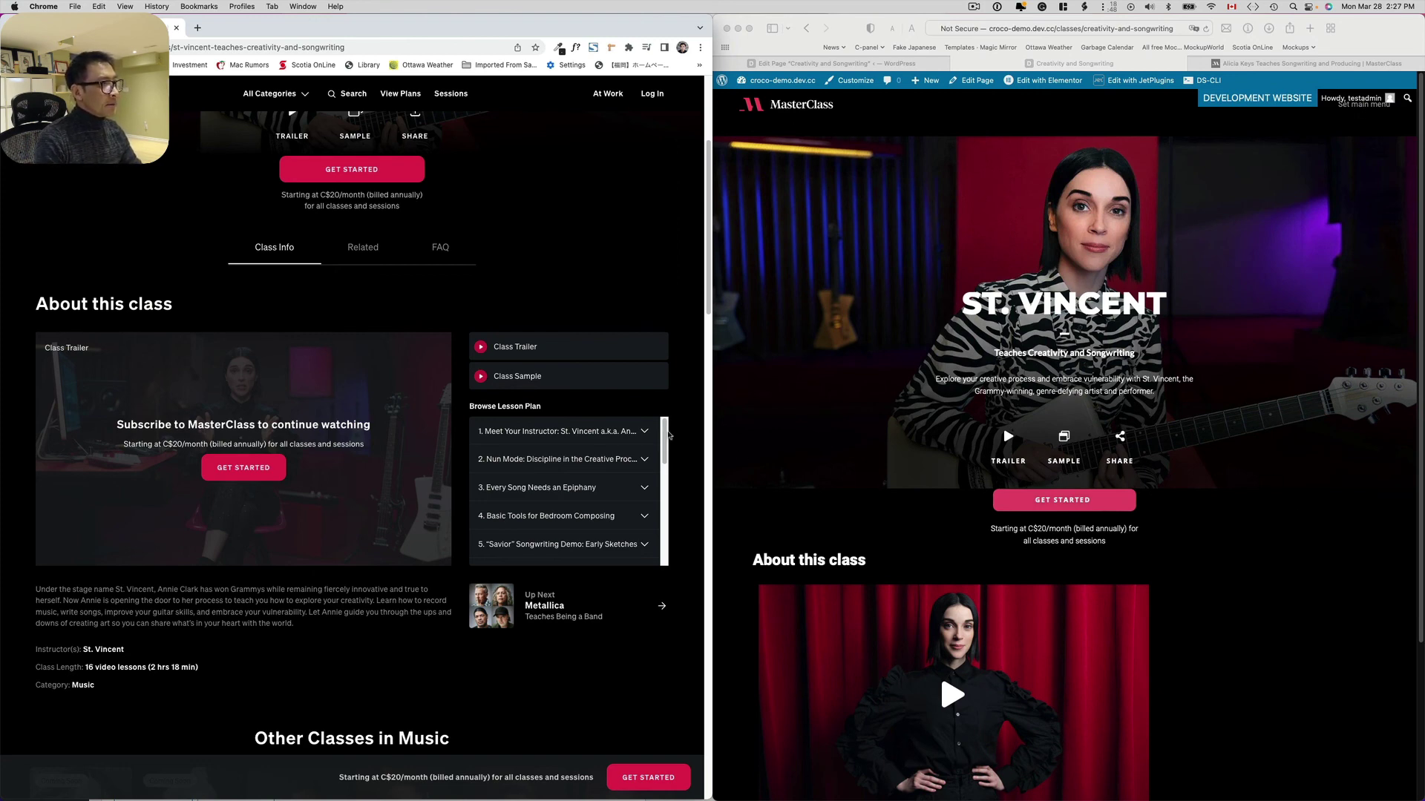
scroll(669, 435, "up", 5)
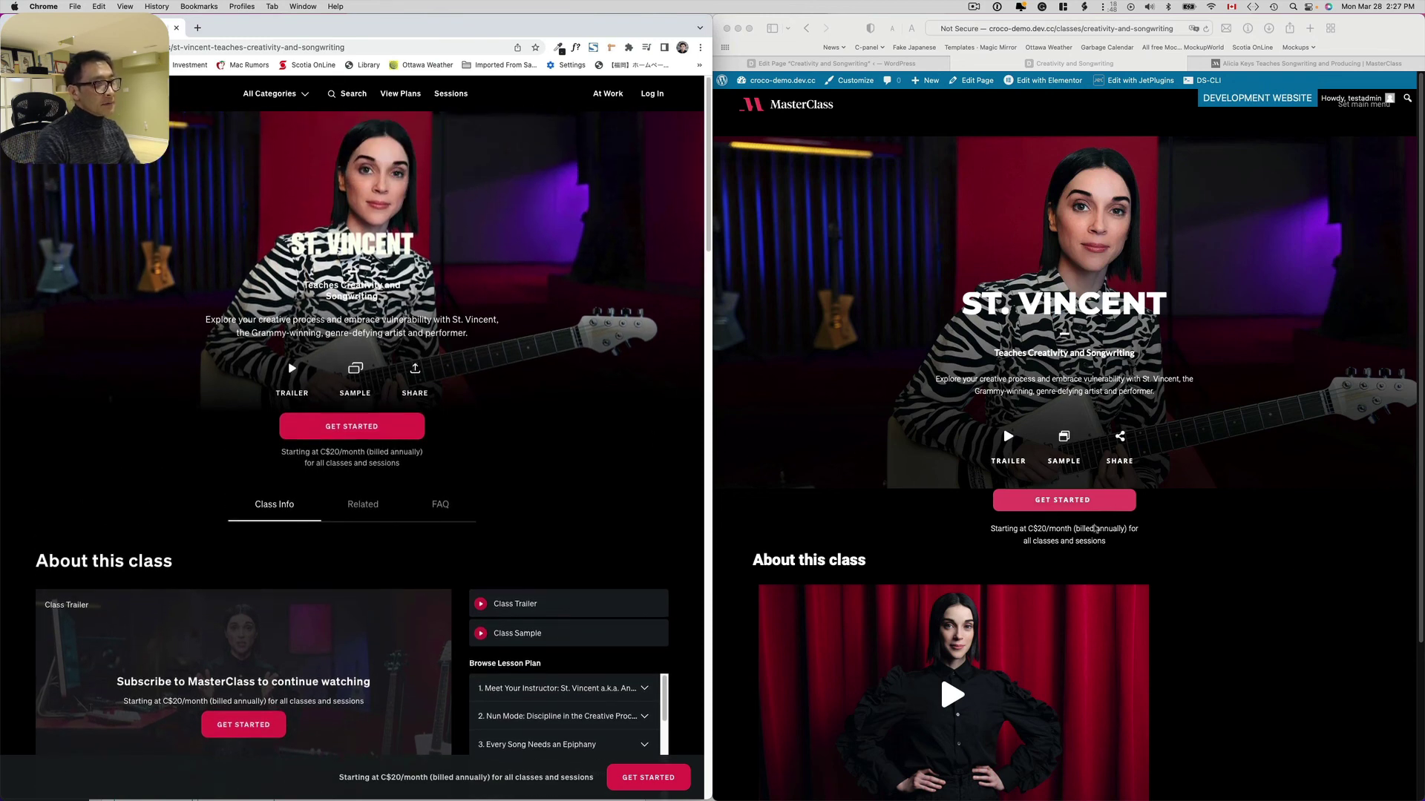
scroll(1312, 546, "down", 2)
scroll(1310, 546, "up", 2)
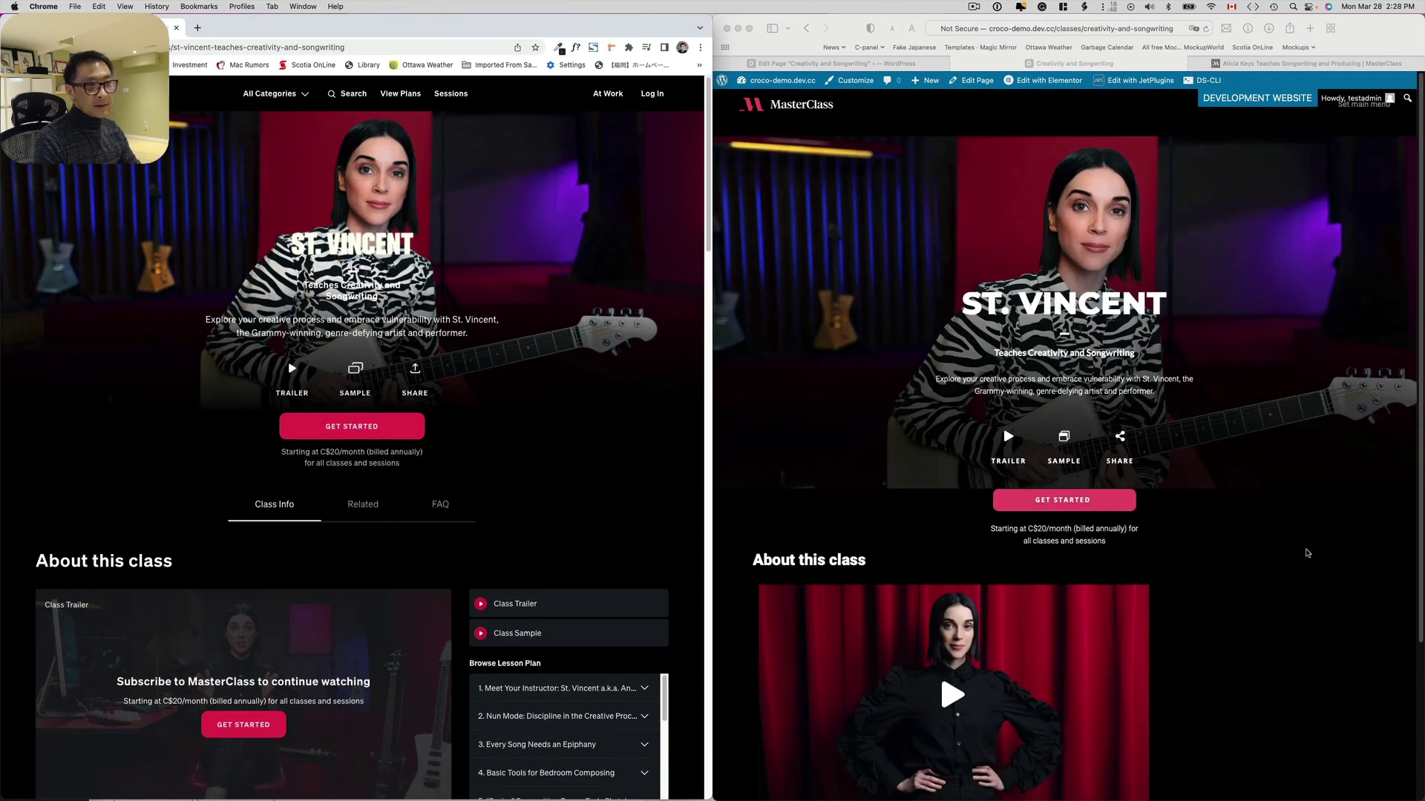
left_click(991, 48)
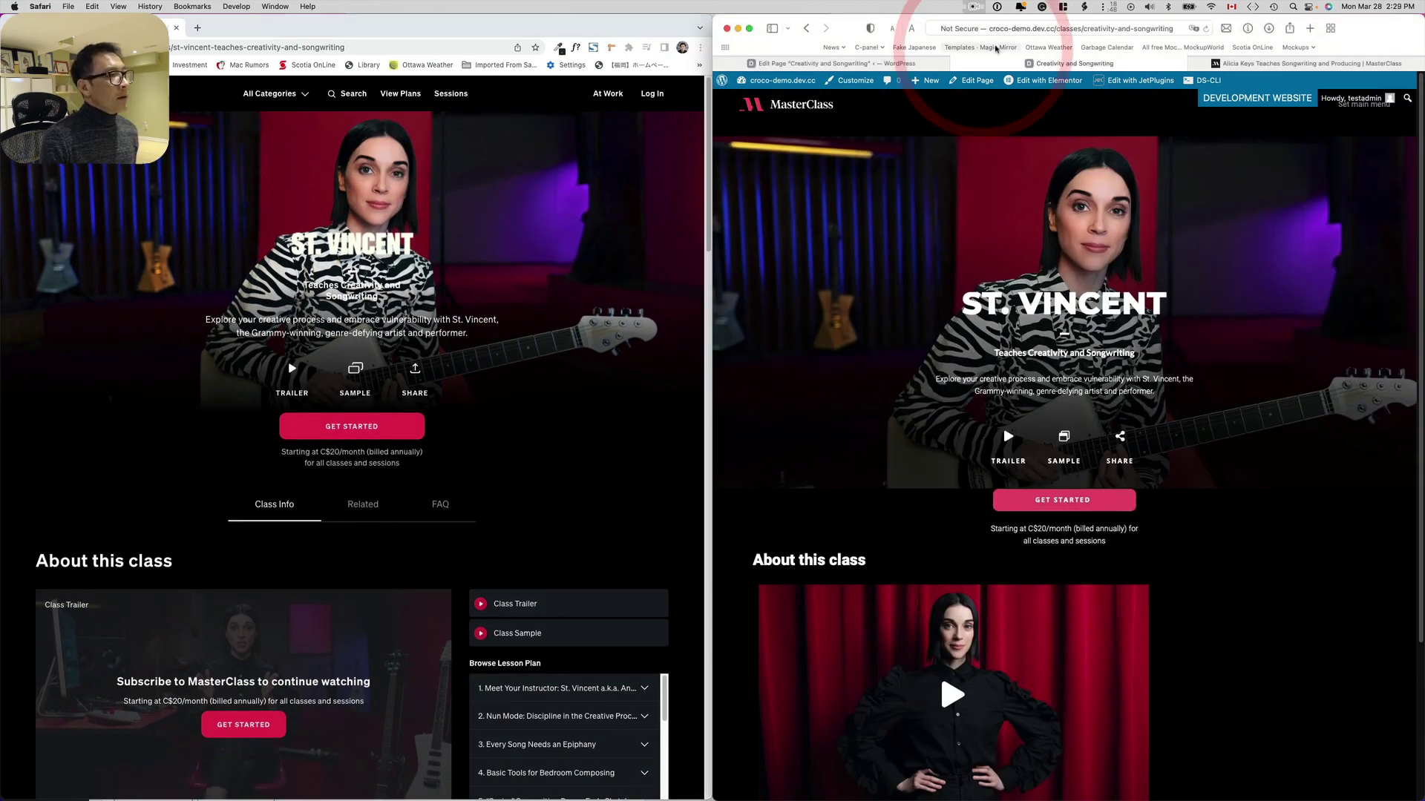